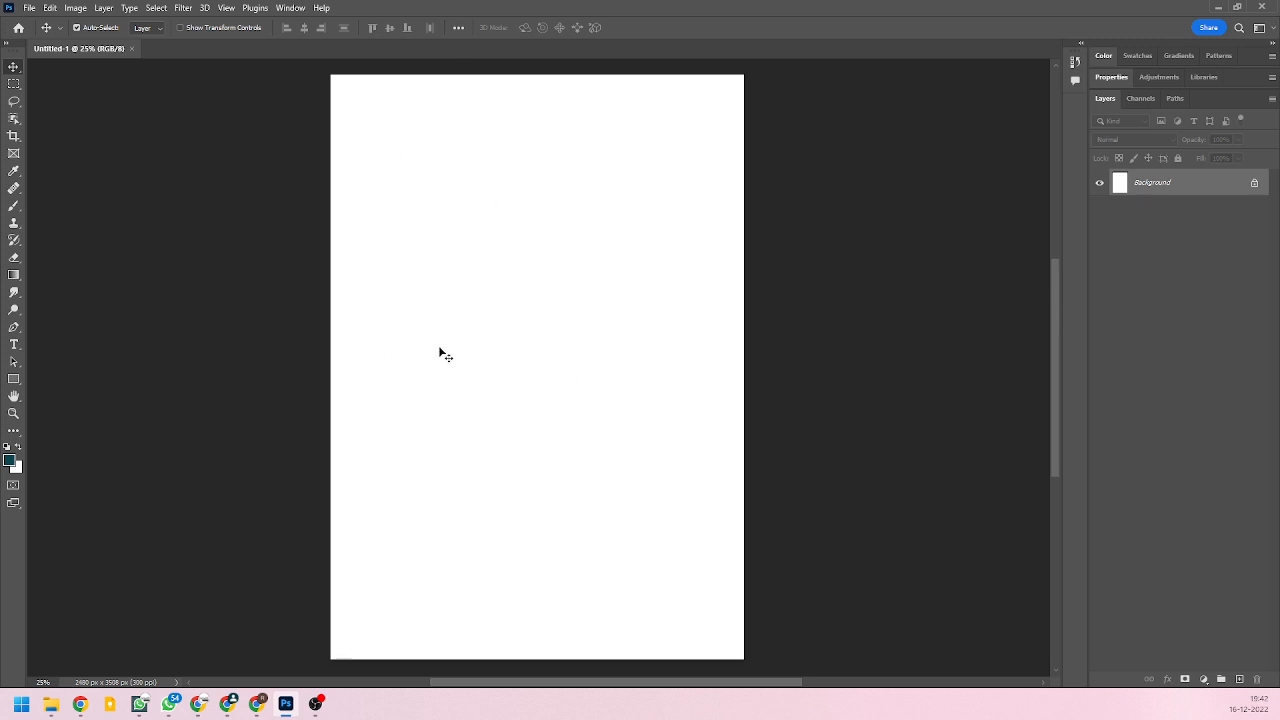
{"action": "left_click", "coordinate": [106, 9]}
{"action": "mouse_move", "coordinate": [80, 11]}
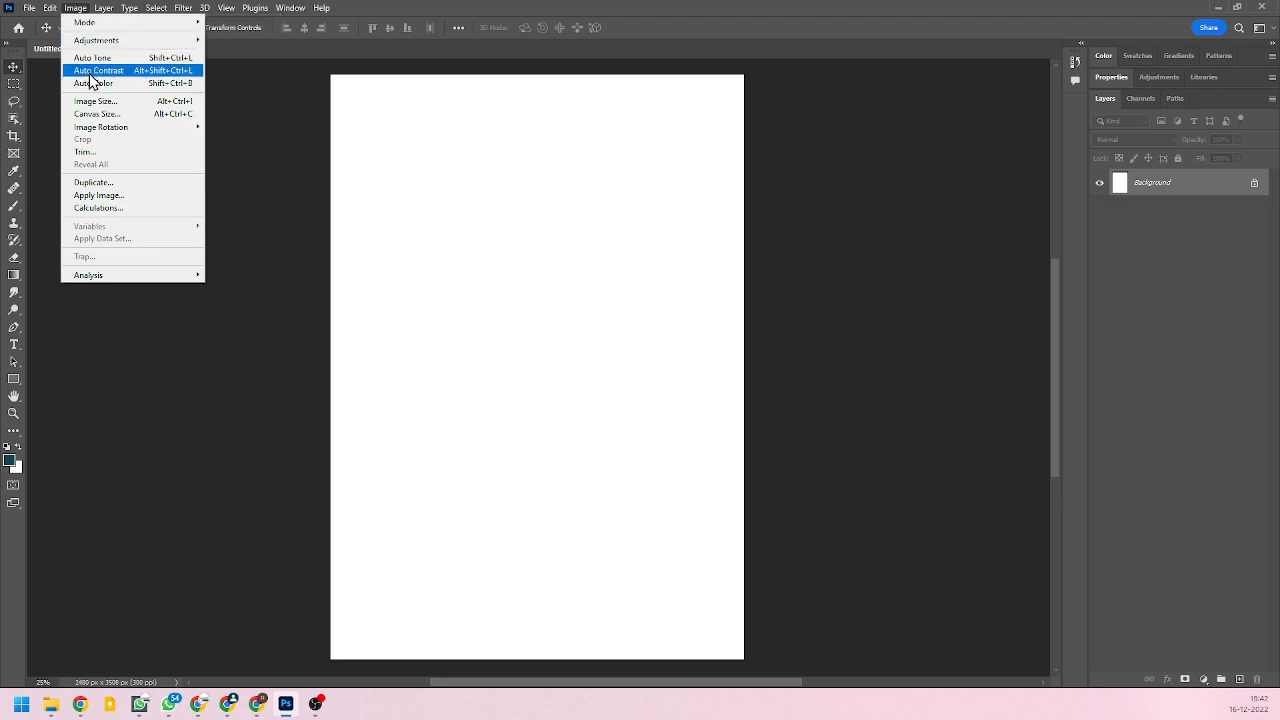
{"action": "mouse_move", "coordinate": [101, 130]}
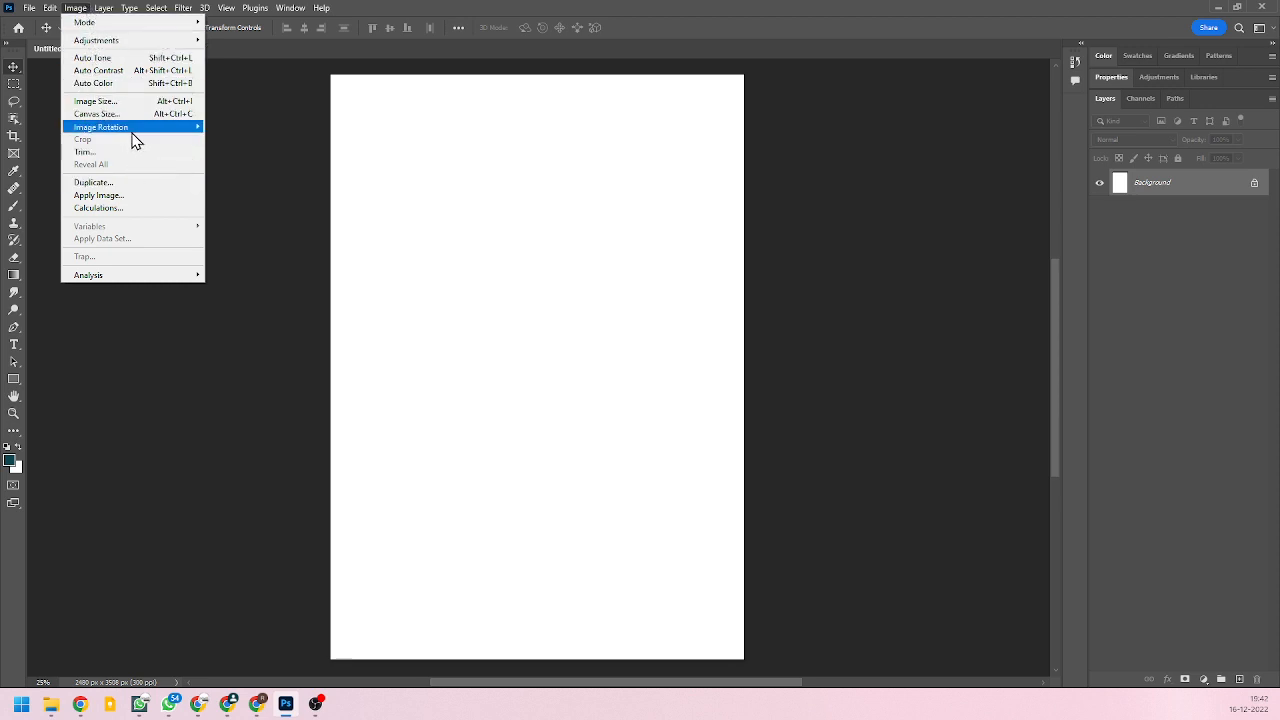
{"action": "mouse_move", "coordinate": [149, 130]}
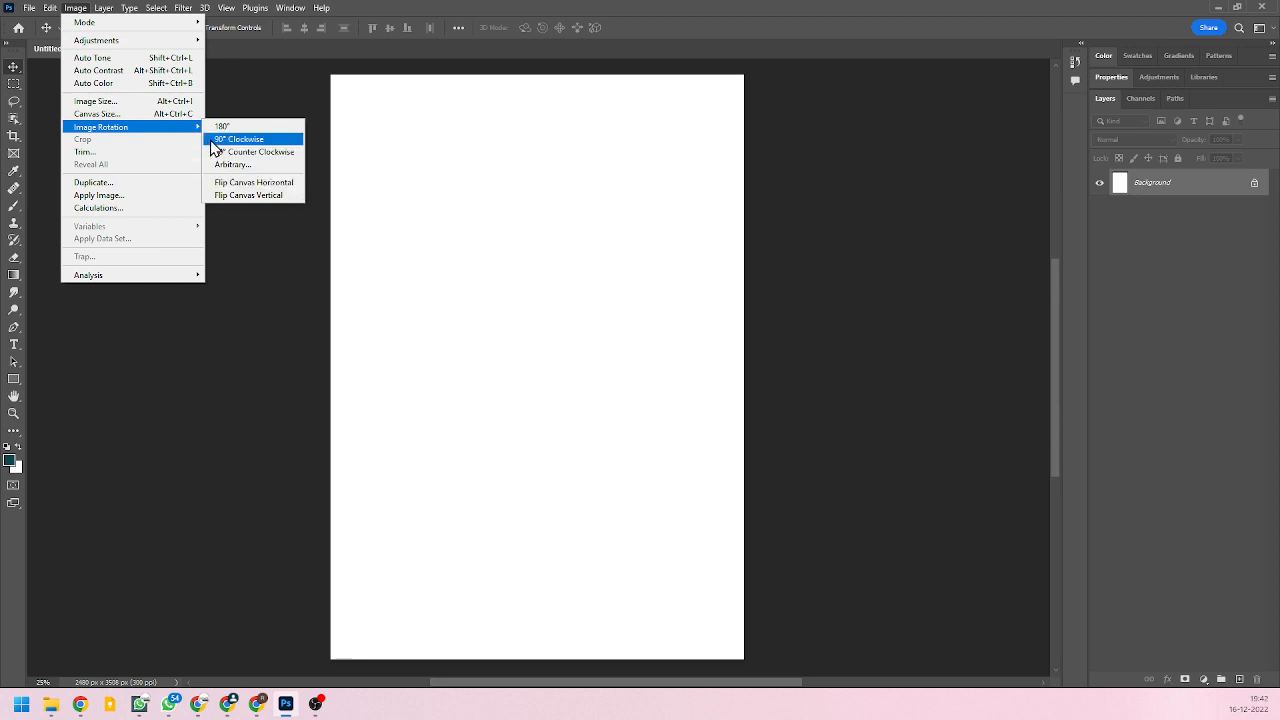
{"action": "left_click", "coordinate": [445, 162]}
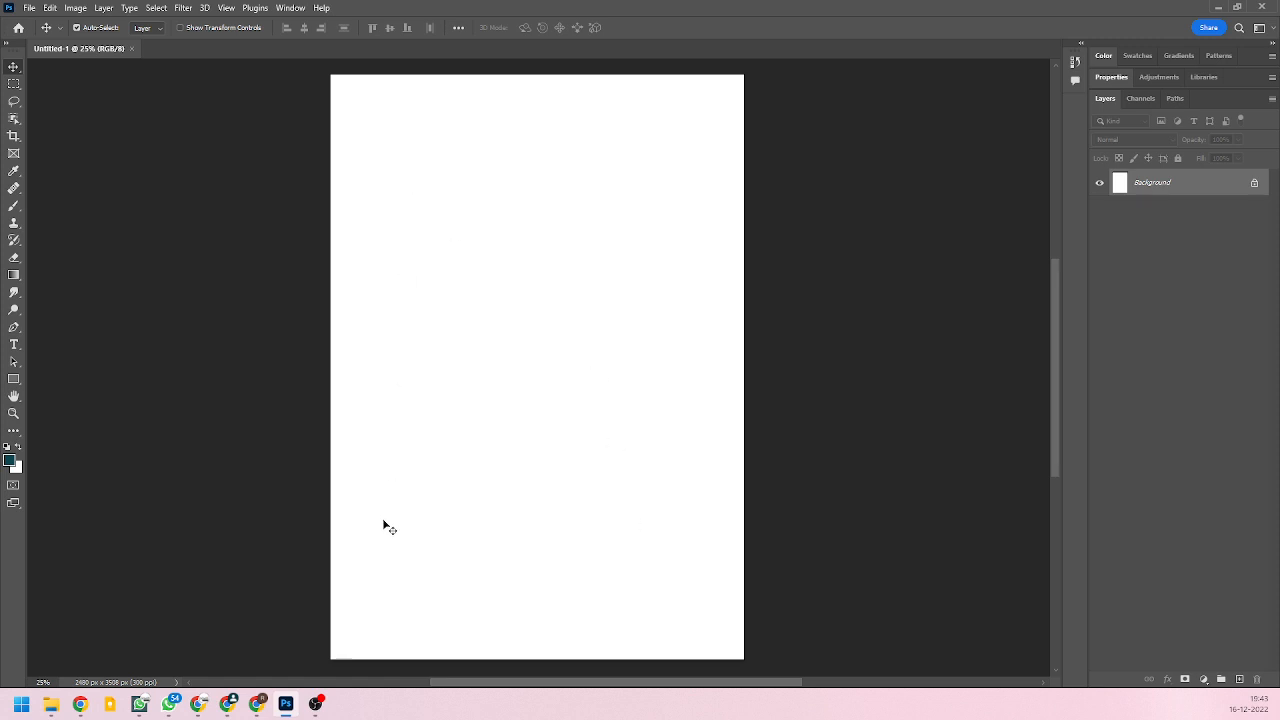
Rotate the blank canvas 90° clockwise into landscape orientation.
{"action": "left_click", "coordinate": [76, 9]}
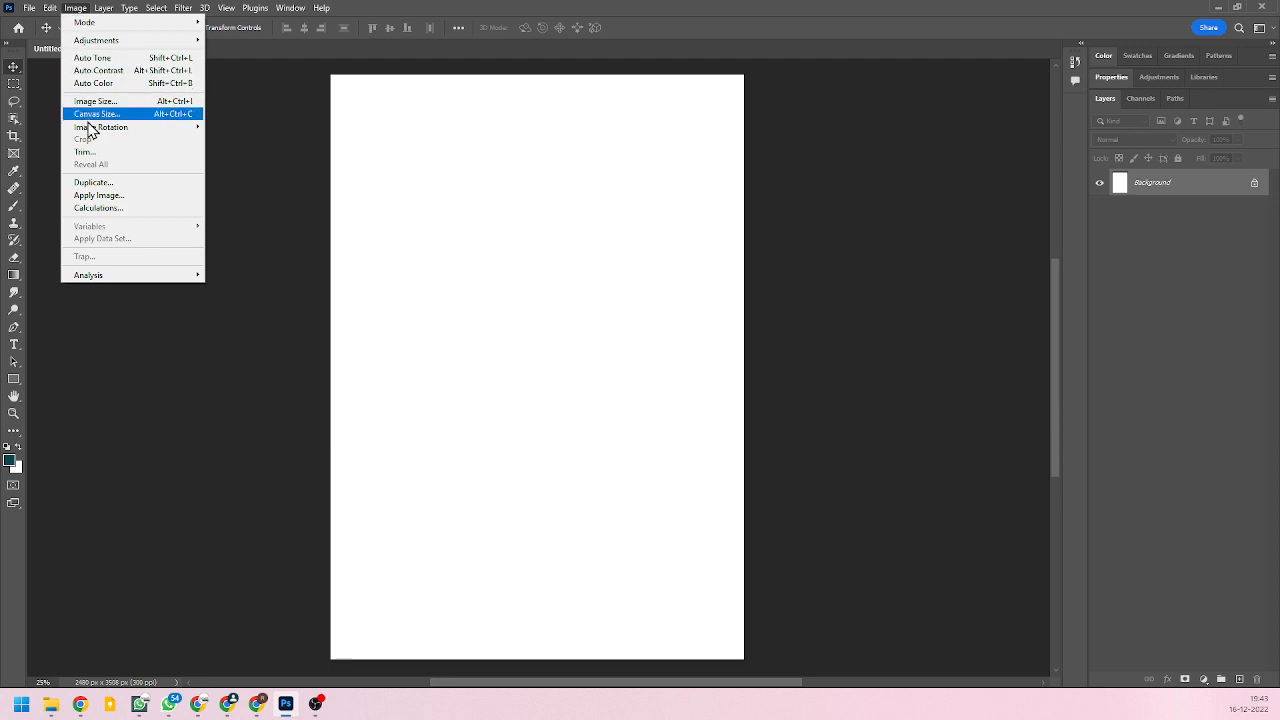
{"action": "mouse_move", "coordinate": [118, 131]}
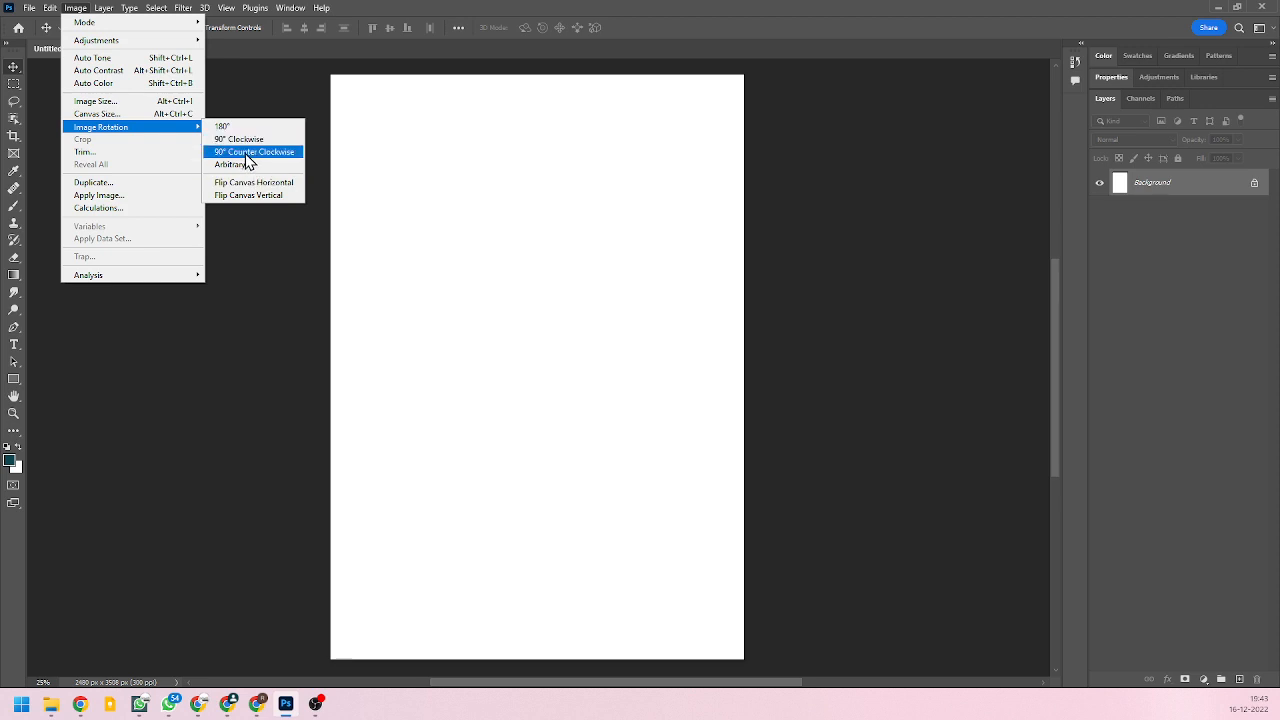
{"action": "left_click", "coordinate": [245, 141]}
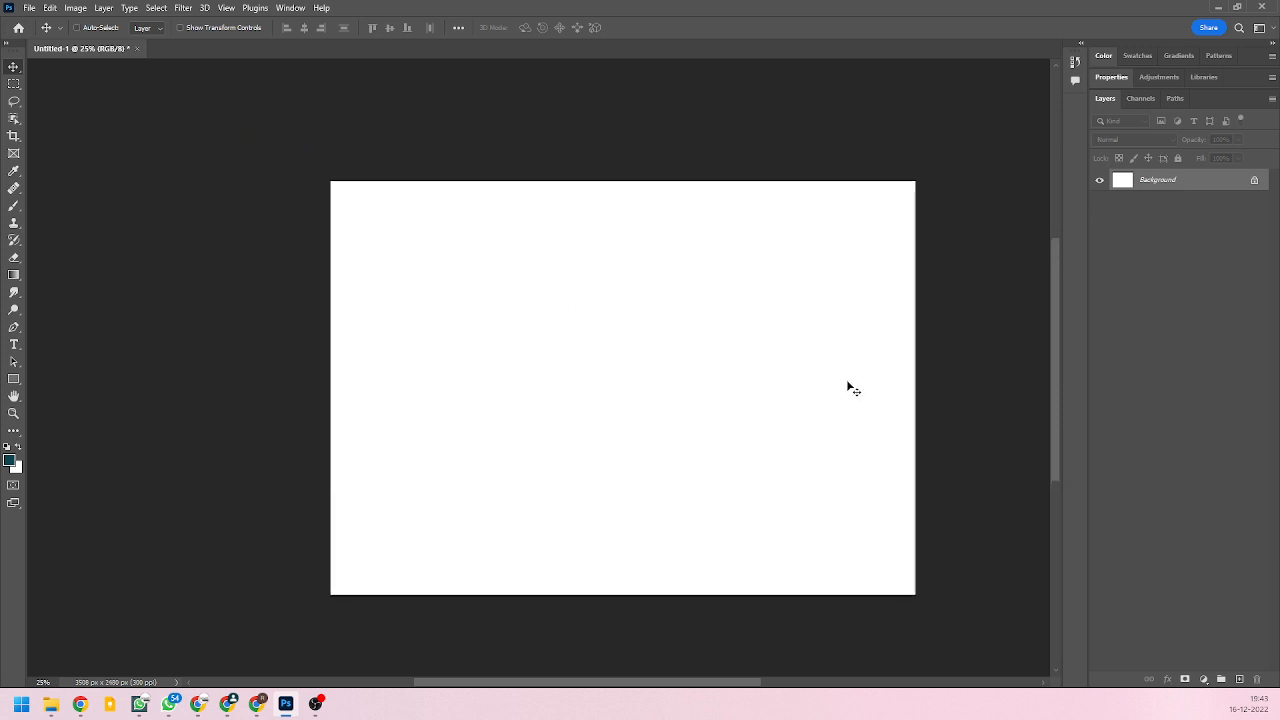
Paste the copied vanilla protein powder can, place it near the canvas's lower-right corner and scale it up proportionally.
{"action": "scroll", "coordinate": [847, 381], "scroll_direction": "up", "scroll_amount": 2}
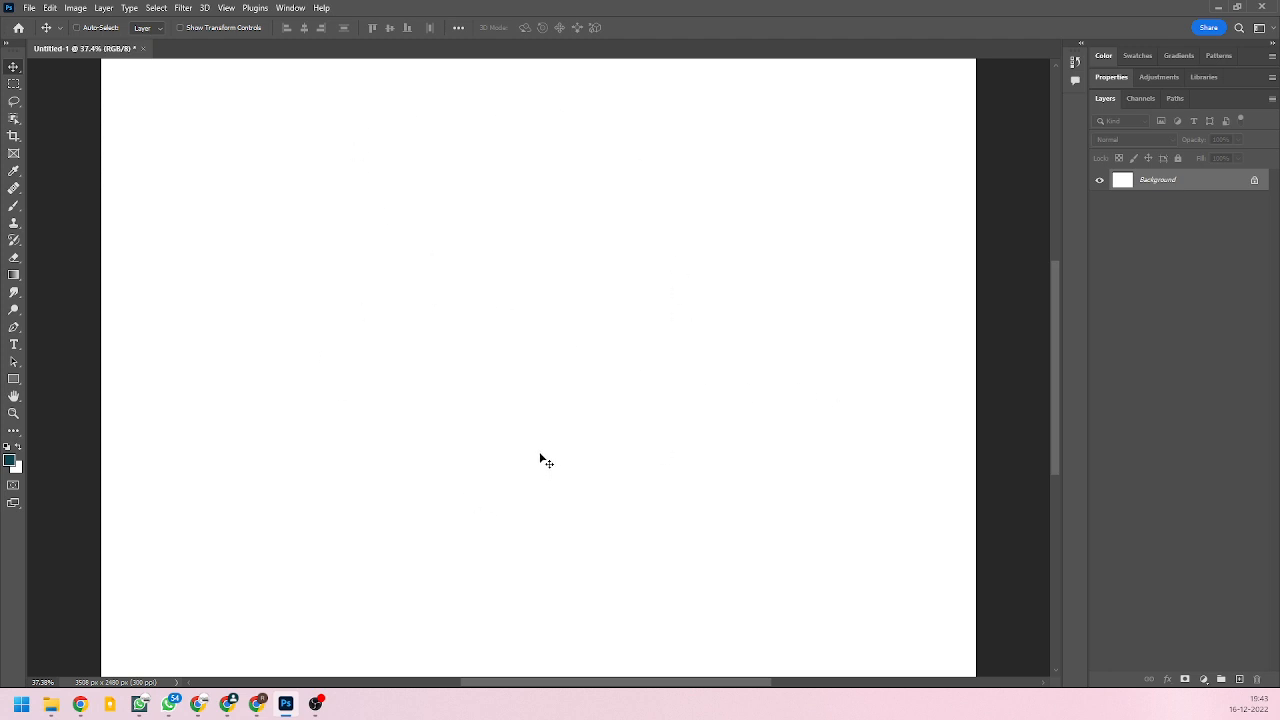
{"action": "key", "text": "ctrl+v"}
{"action": "left_click_drag", "start_coordinate": [557, 400], "coordinate": [866, 585]}
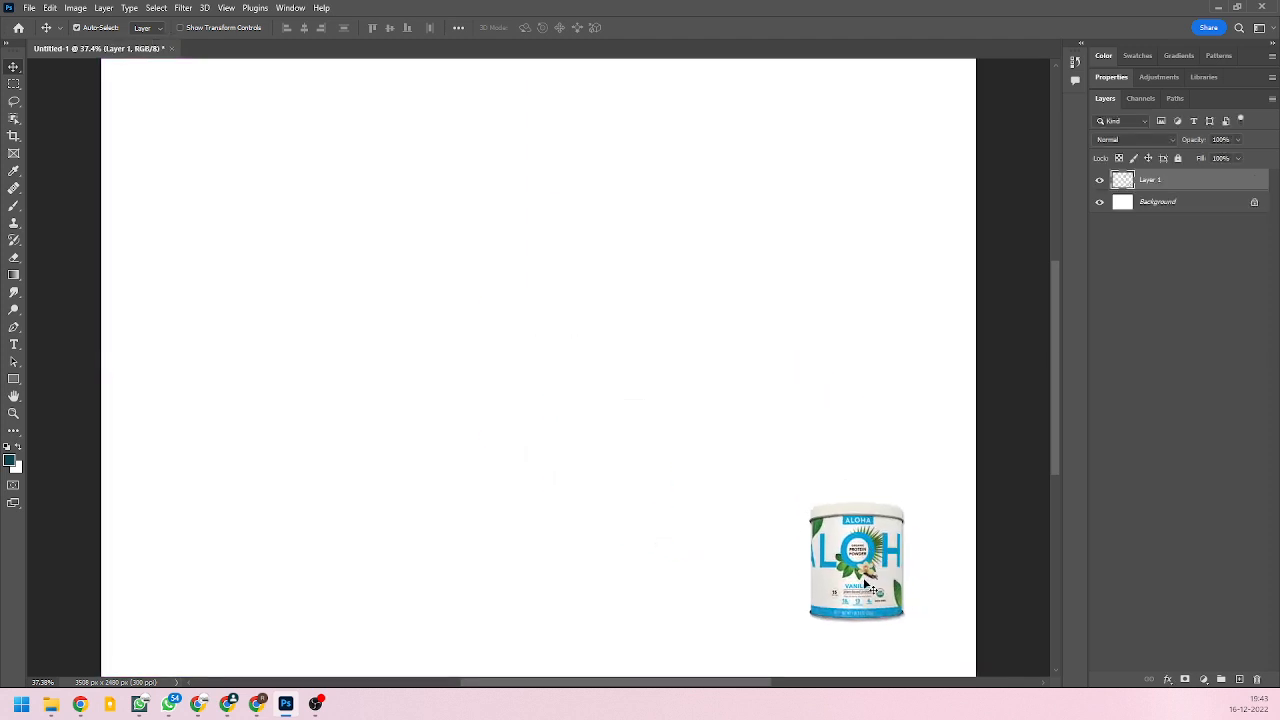
{"action": "key", "text": "ctrl+t"}
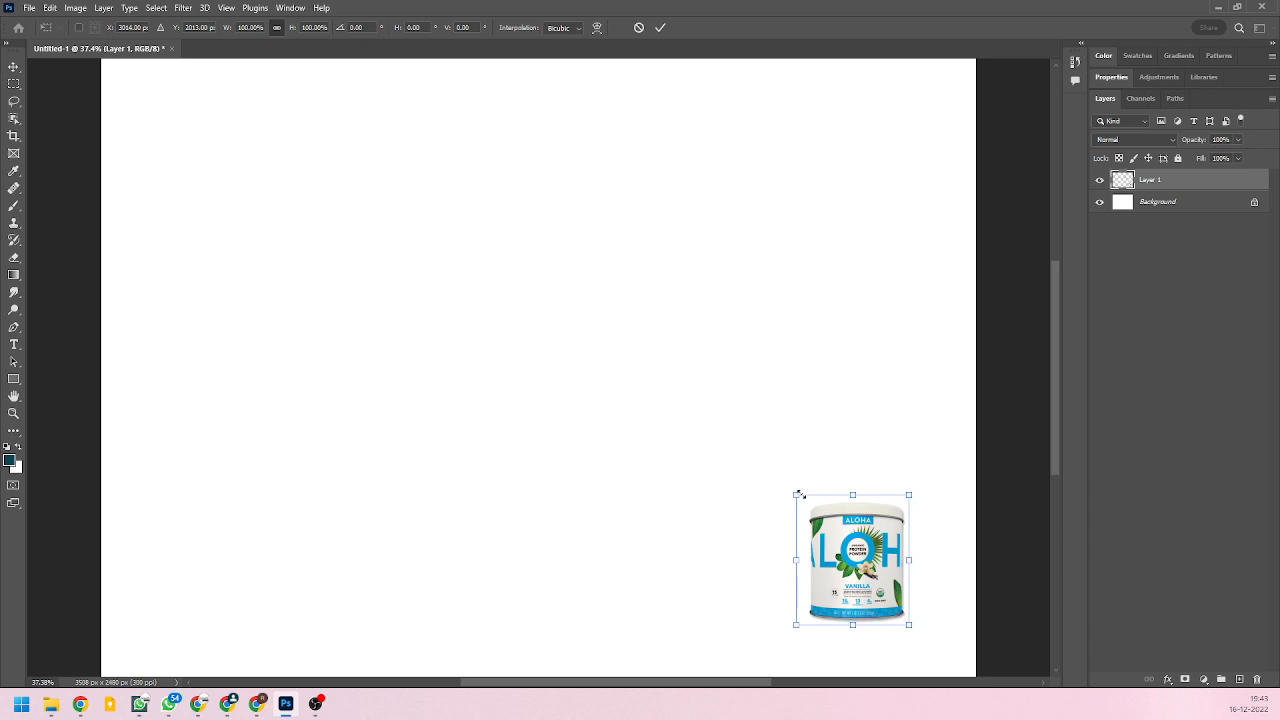
{"action": "left_click_drag", "start_coordinate": [799, 494], "coordinate": [727, 432]}
{"action": "key", "text": "Return"}
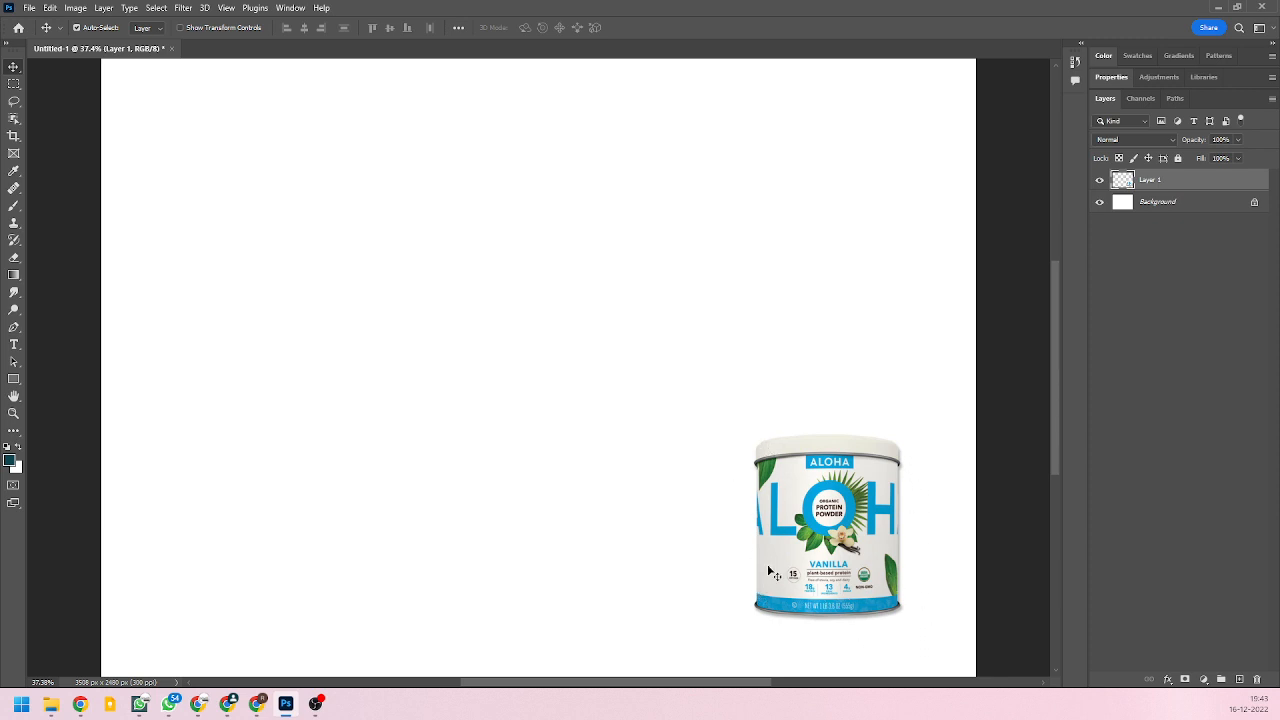
Examine the pasted can's lid, label artwork and lower text up close and against the whole canvas.
{"action": "scroll", "coordinate": [834, 512], "scroll_direction": "up", "scroll_amount": 5}
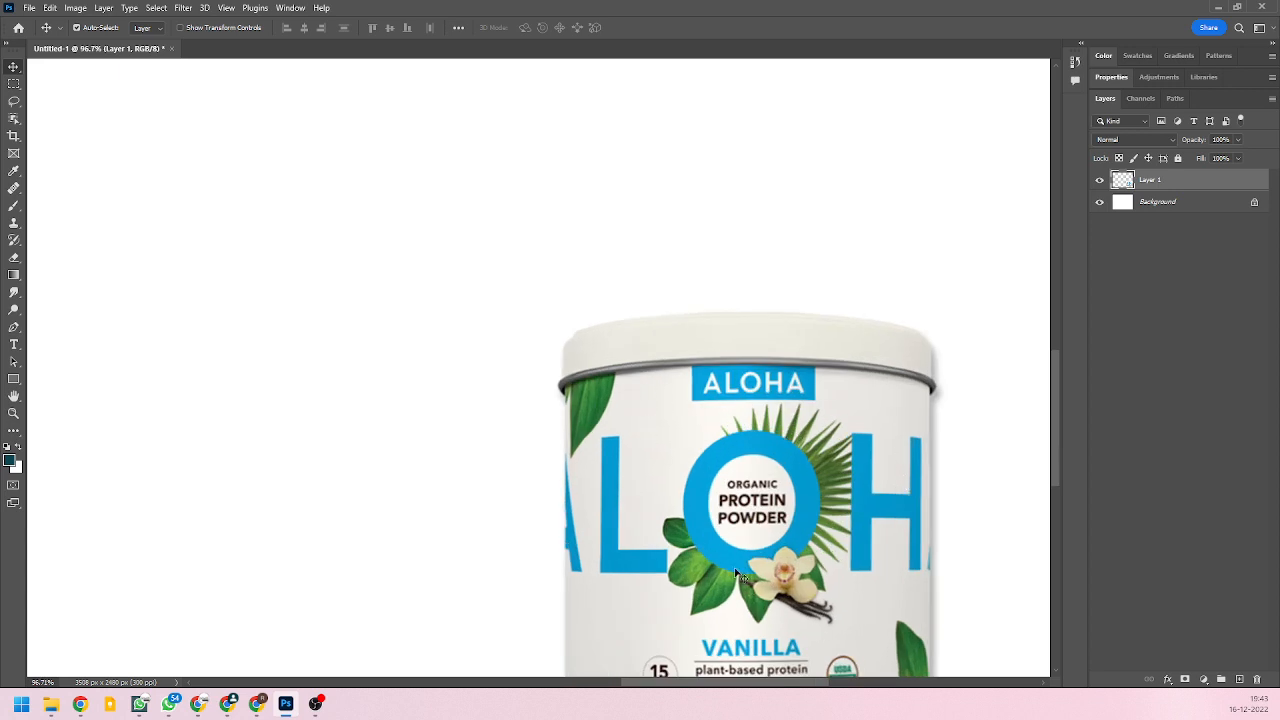
{"action": "scroll", "coordinate": [718, 518], "scroll_direction": "down", "scroll_amount": 3}
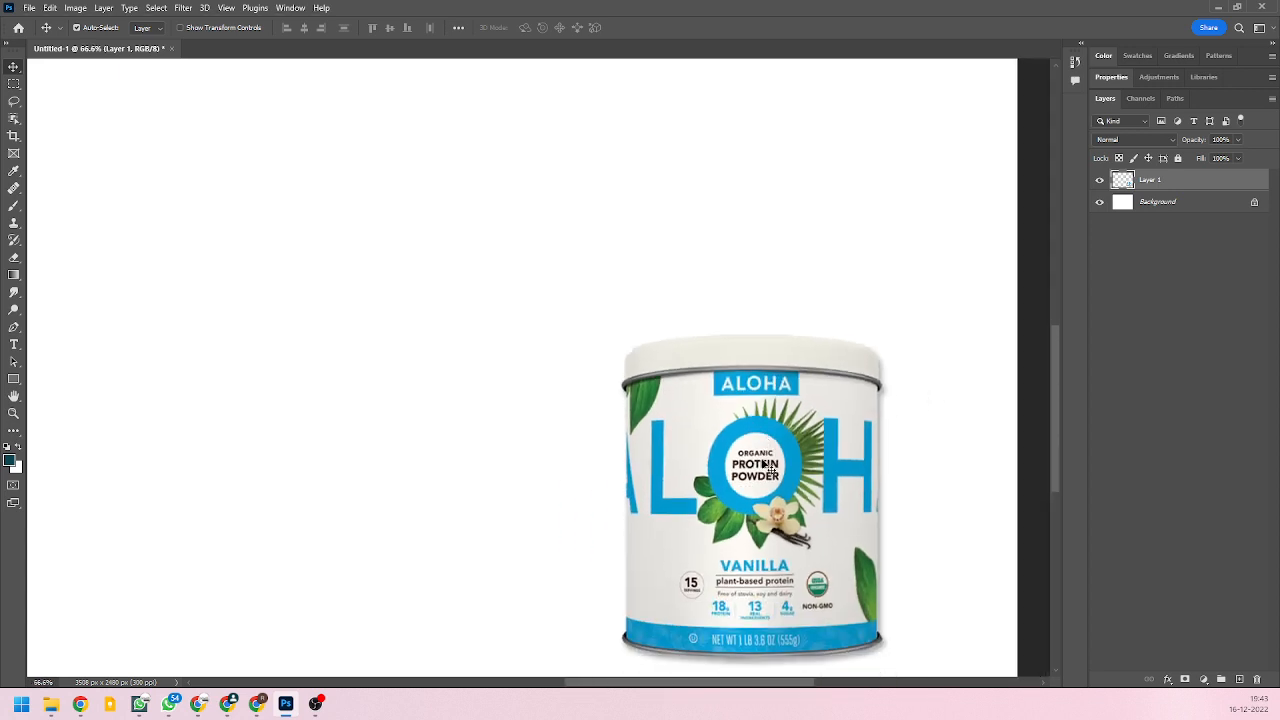
{"action": "scroll", "coordinate": [764, 461], "scroll_direction": "down", "scroll_amount": 2}
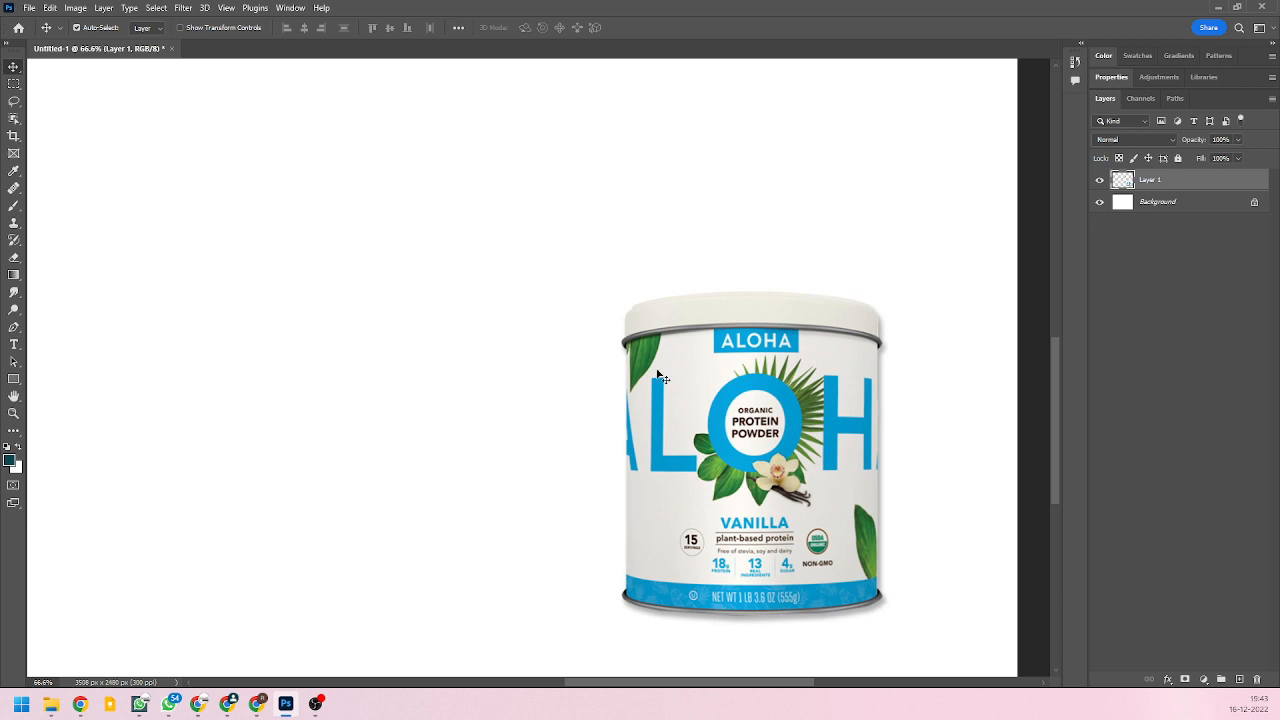
{"action": "scroll", "coordinate": [830, 540], "scroll_direction": "down", "scroll_amount": 3}
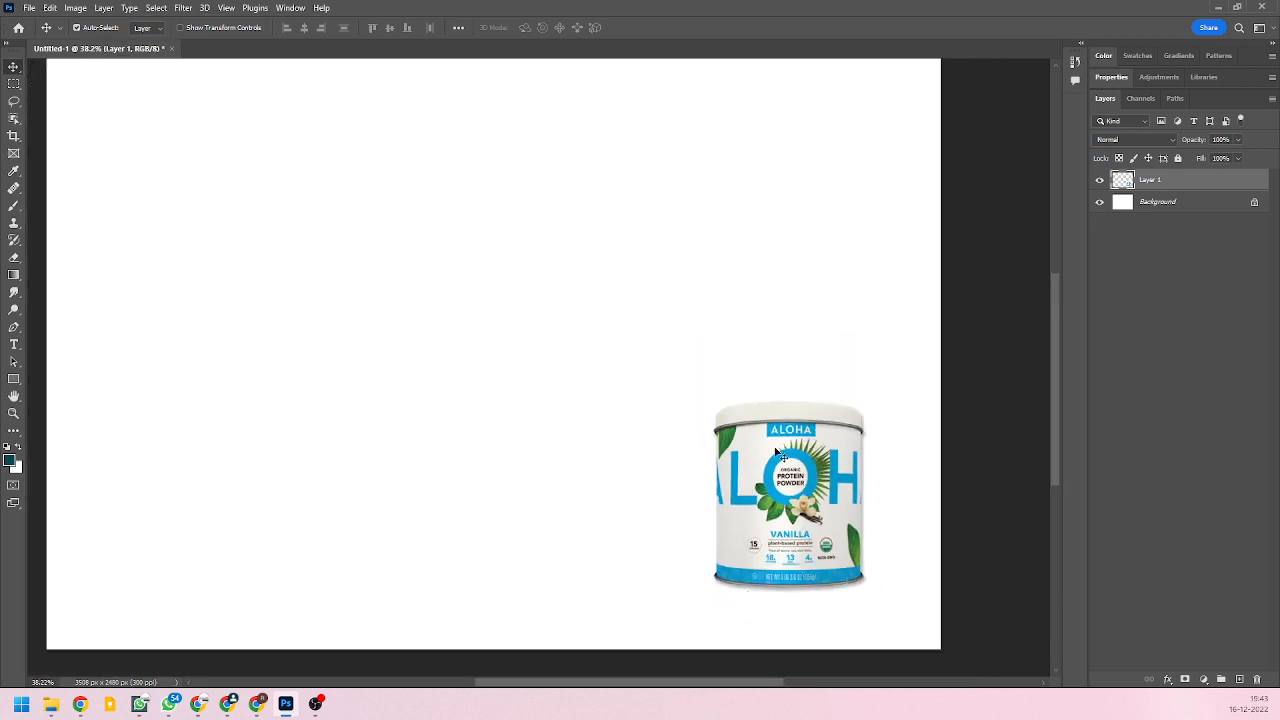
{"action": "scroll", "coordinate": [812, 512], "scroll_direction": "up", "scroll_amount": 4}
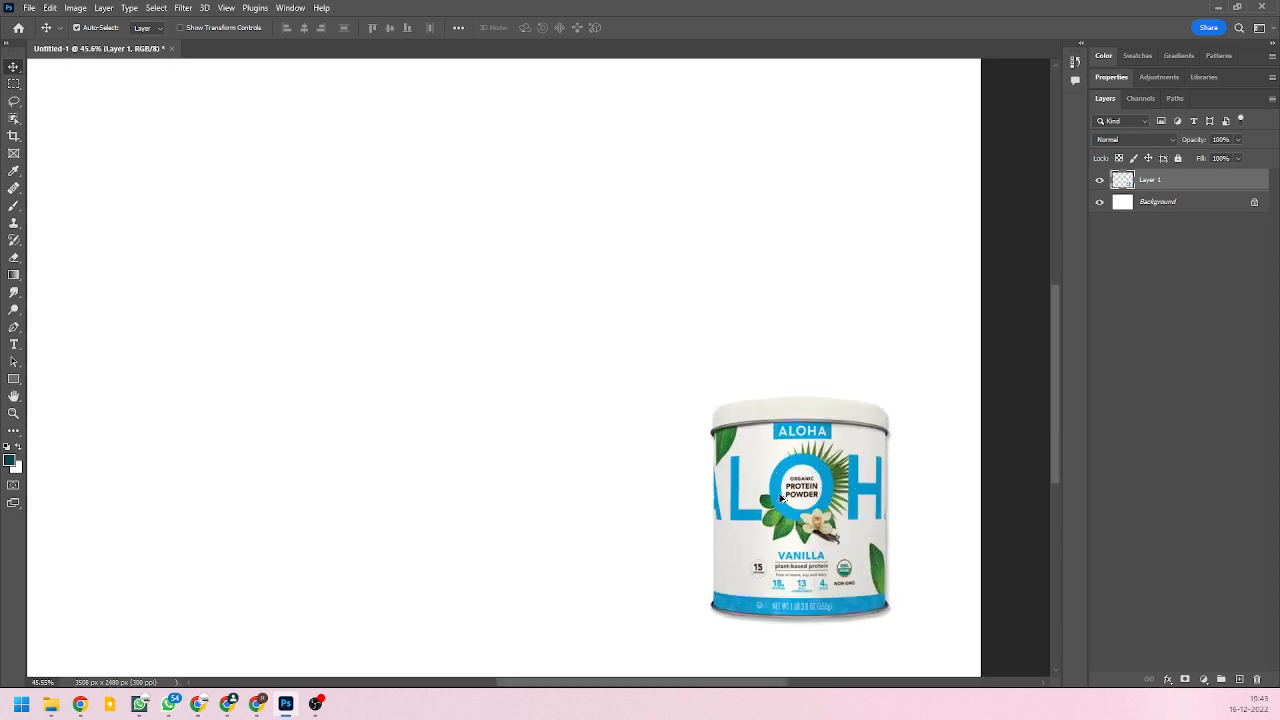
{"action": "scroll", "coordinate": [885, 477], "scroll_direction": "up", "scroll_amount": 2}
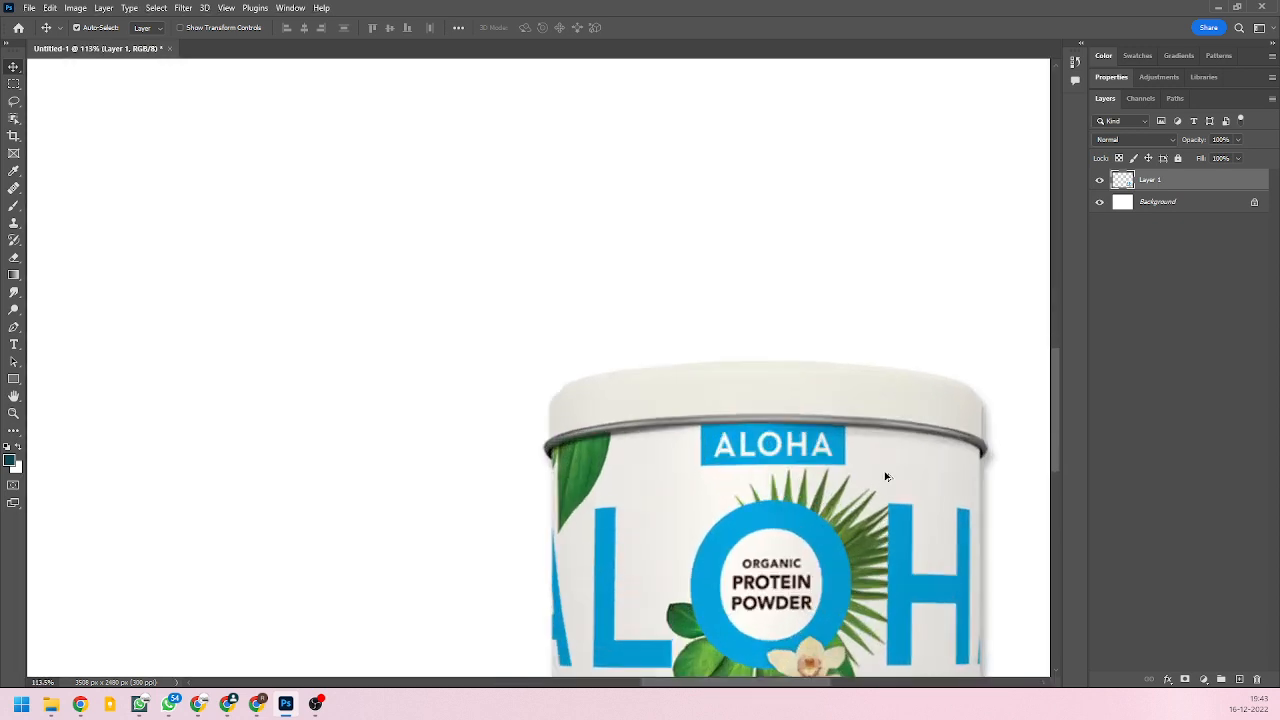
{"action": "scroll", "coordinate": [962, 448], "scroll_direction": "up", "scroll_amount": 2}
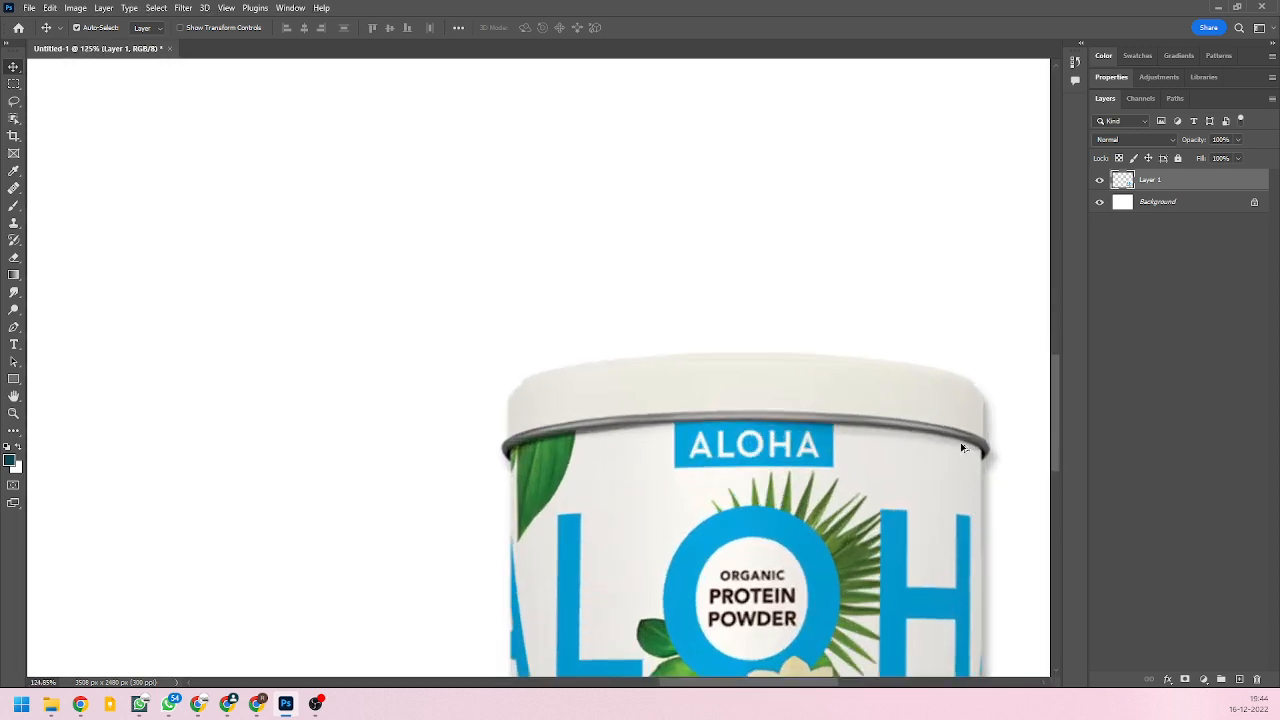
{"action": "scroll", "coordinate": [782, 449], "scroll_direction": "down", "scroll_amount": 5}
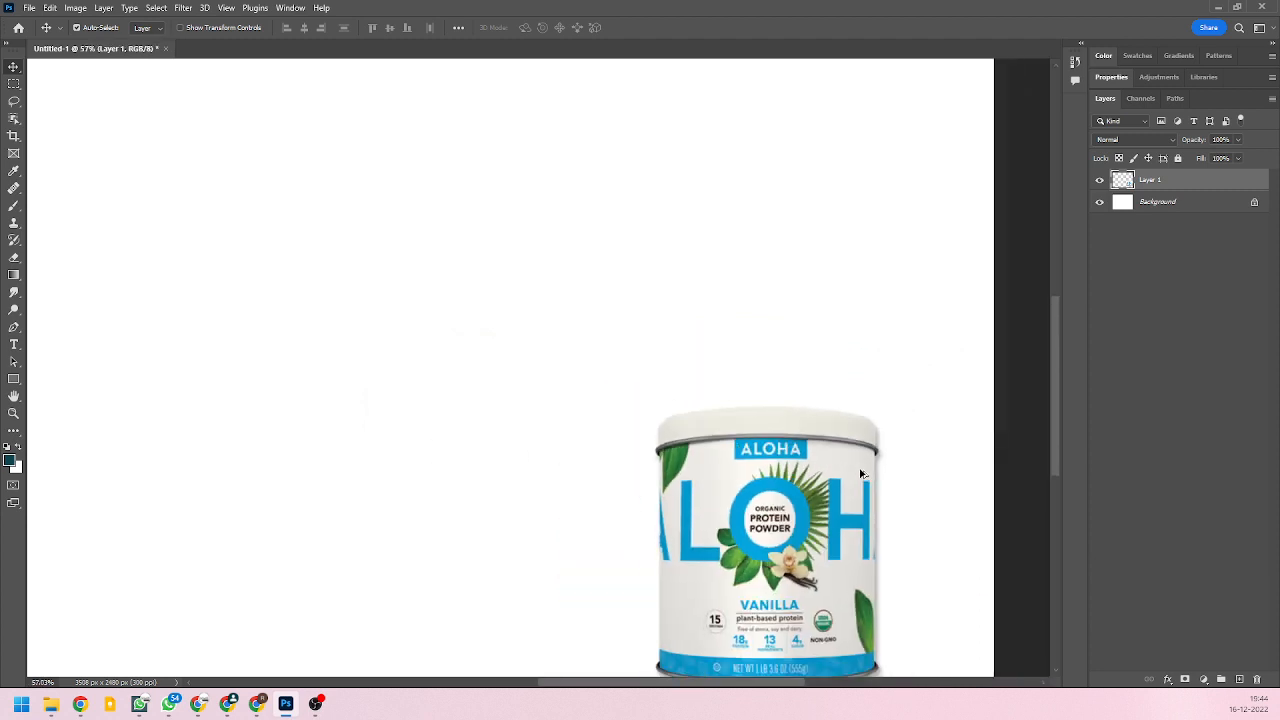
{"action": "scroll", "coordinate": [782, 530], "scroll_direction": "up", "scroll_amount": 3}
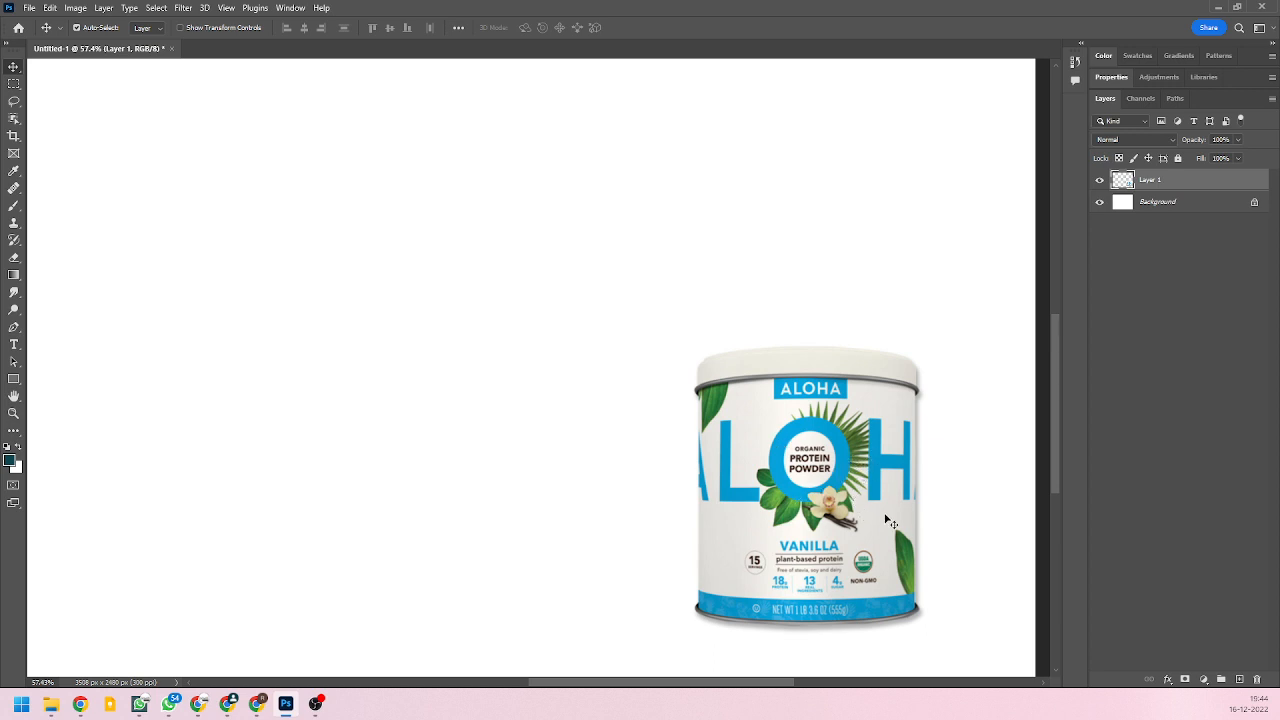
{"action": "key", "text": "ctrl+minus"}
{"action": "key", "text": "ctrl+minus"}
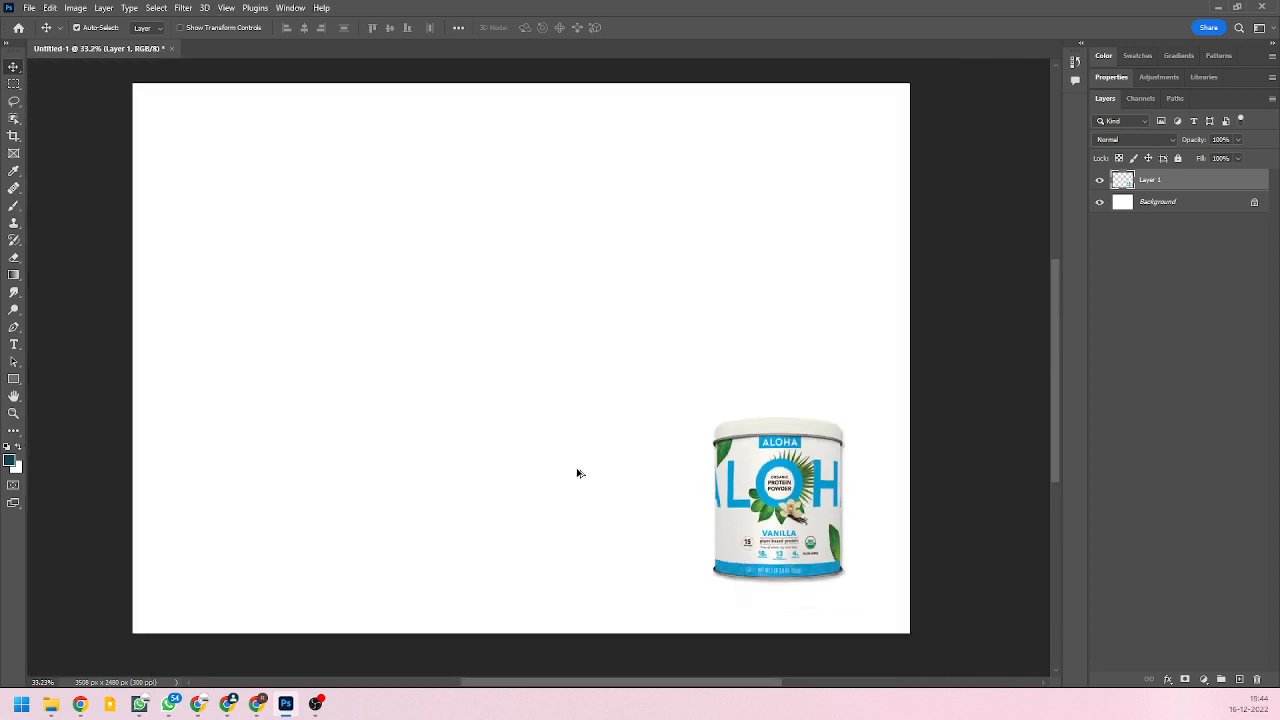
{"action": "scroll", "coordinate": [785, 488], "scroll_direction": "up", "scroll_amount": 4}
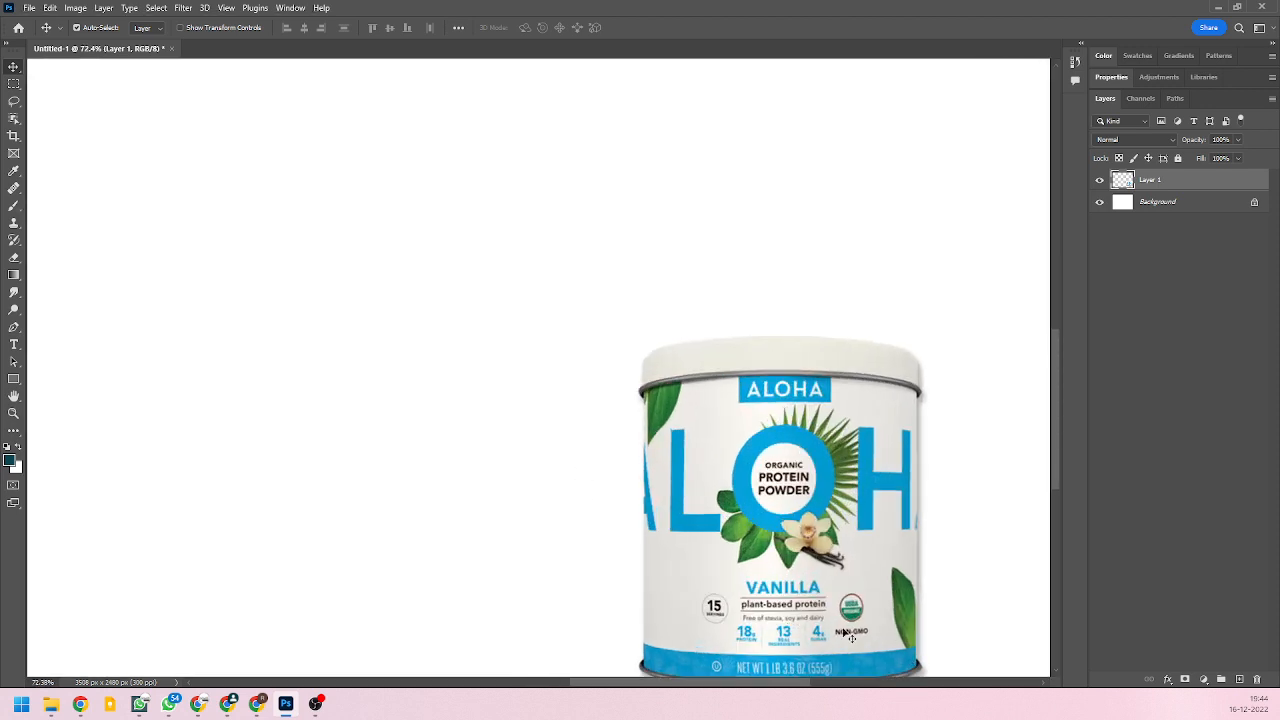
{"action": "scroll", "coordinate": [723, 577], "scroll_direction": "down", "scroll_amount": 2}
{"action": "scroll", "coordinate": [723, 577], "scroll_direction": "down", "scroll_amount": 1}
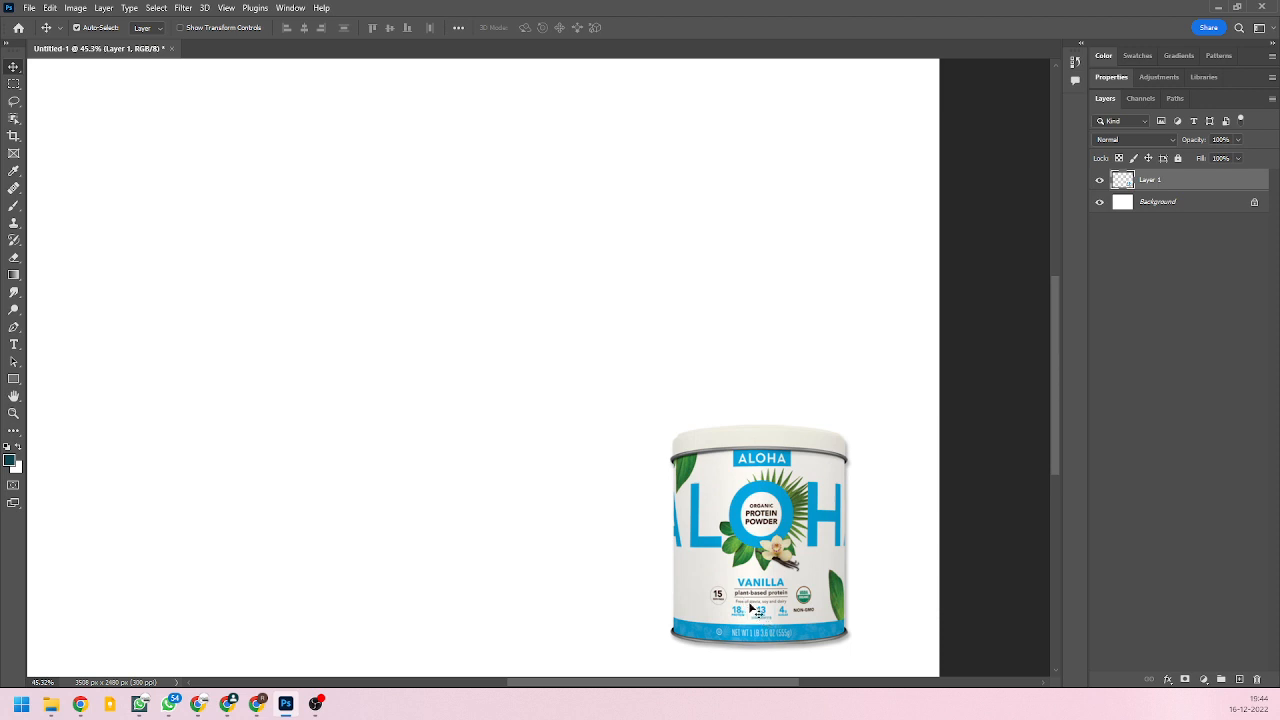
{"action": "scroll", "coordinate": [762, 600], "scroll_direction": "up", "scroll_amount": 1}
Switch to Chrome and search Google Images for "mint leaf" in a new tab.
{"action": "key", "text": "alt+Tab"}
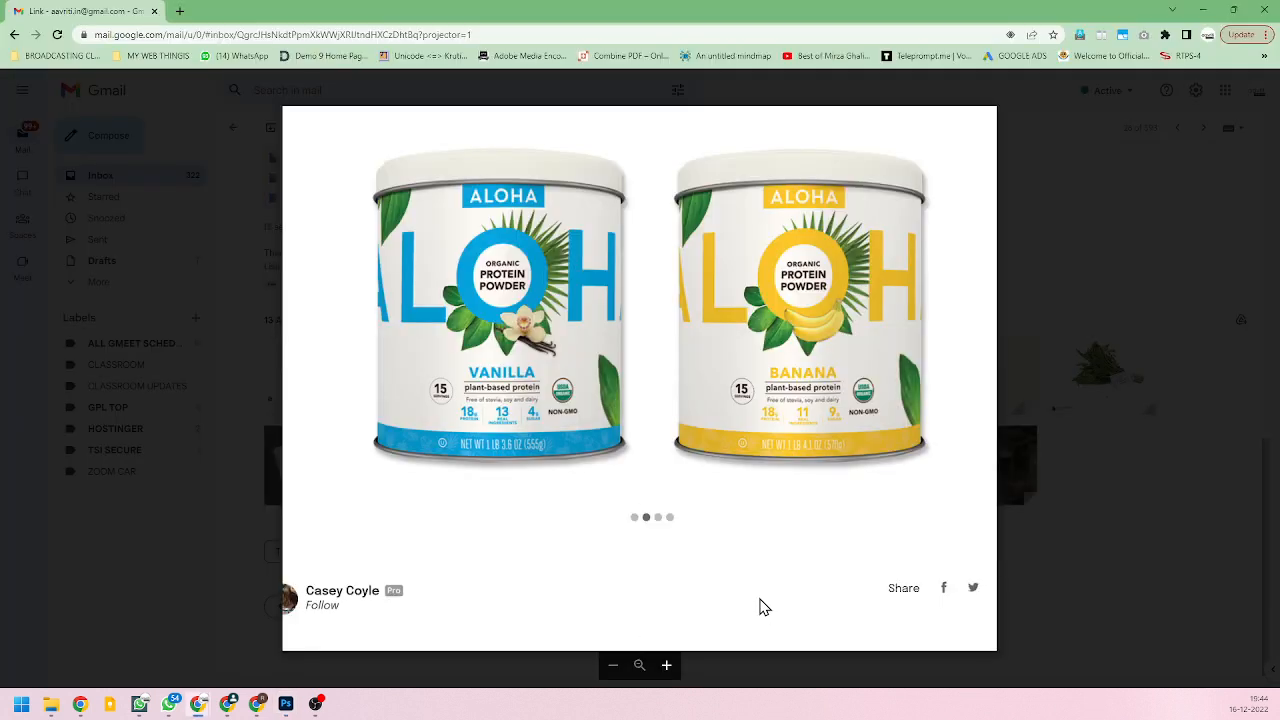
{"action": "left_click", "coordinate": [179, 12]}
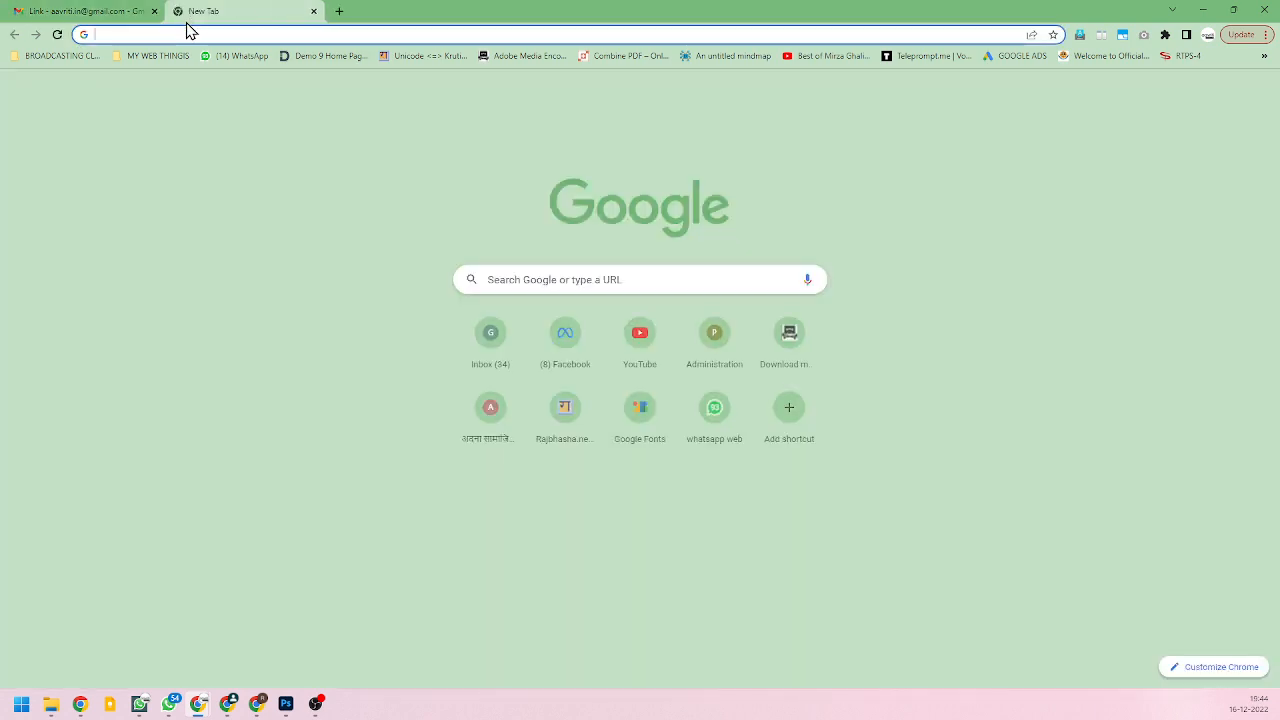
{"action": "type", "text": "googl"}
{"action": "key", "text": "Return"}
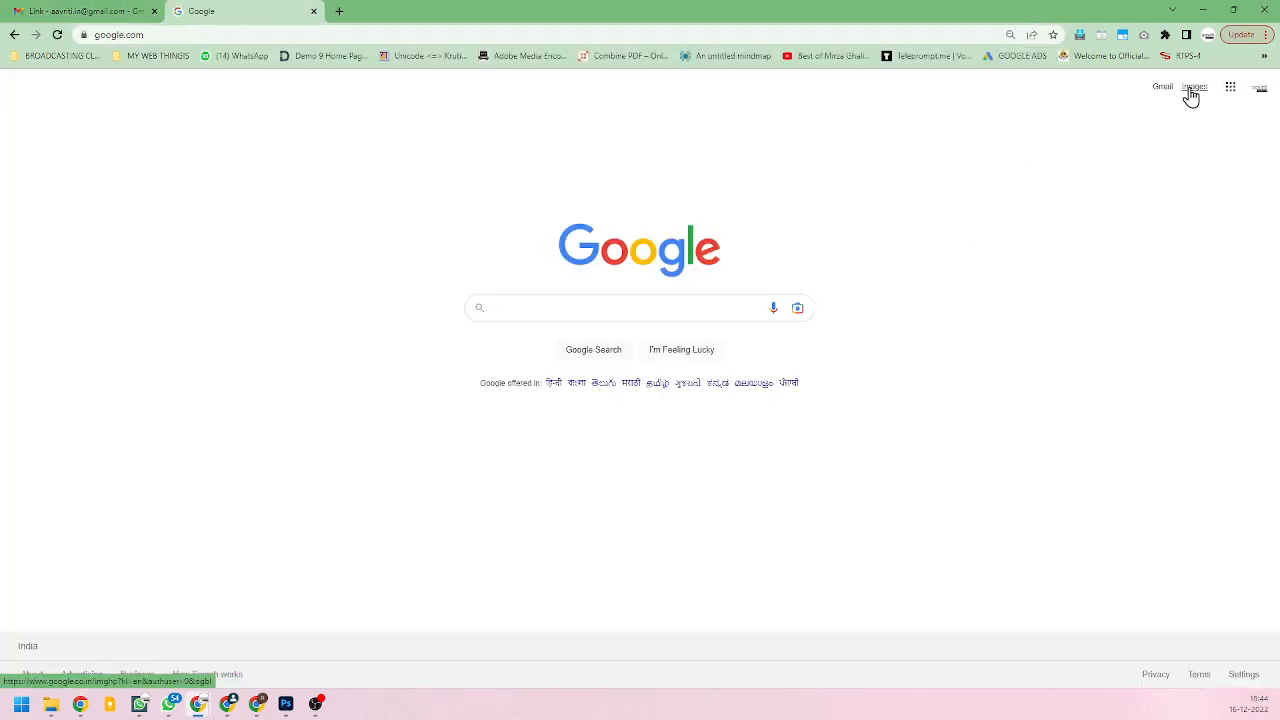
{"action": "left_click", "coordinate": [1191, 96]}
{"action": "left_click", "coordinate": [545, 331]}
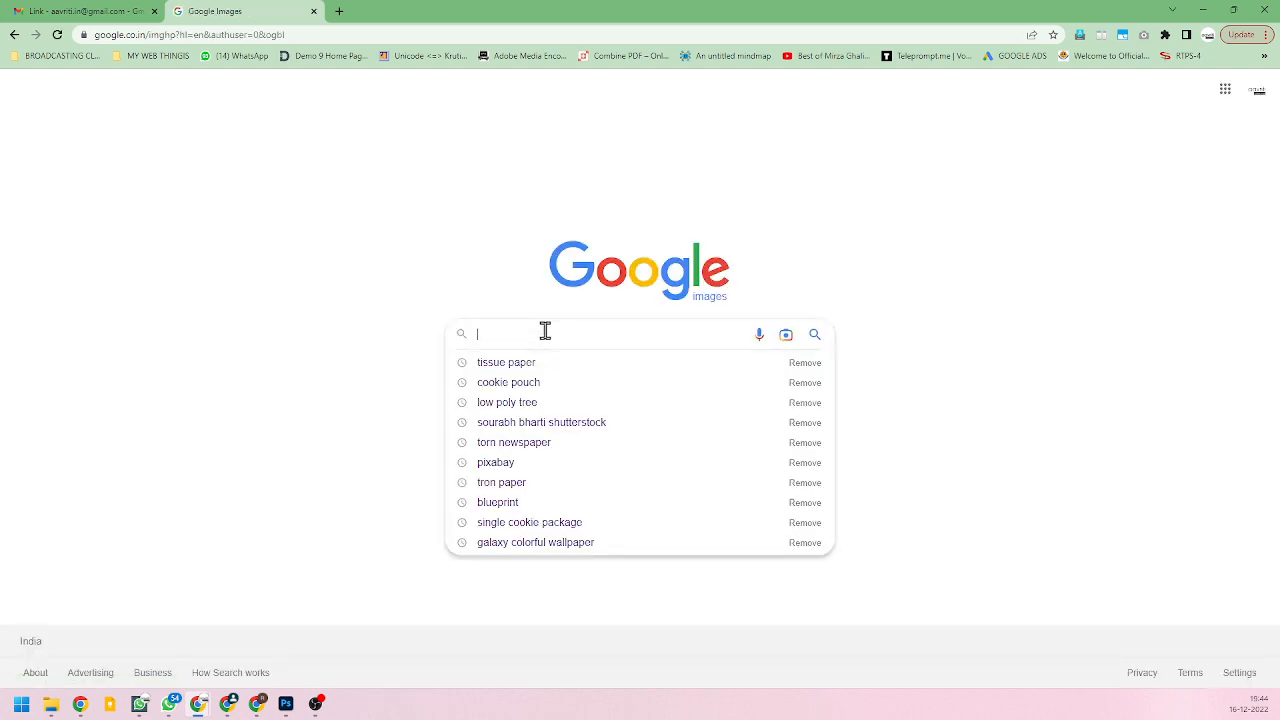
{"action": "type", "text": "mint leaf"}
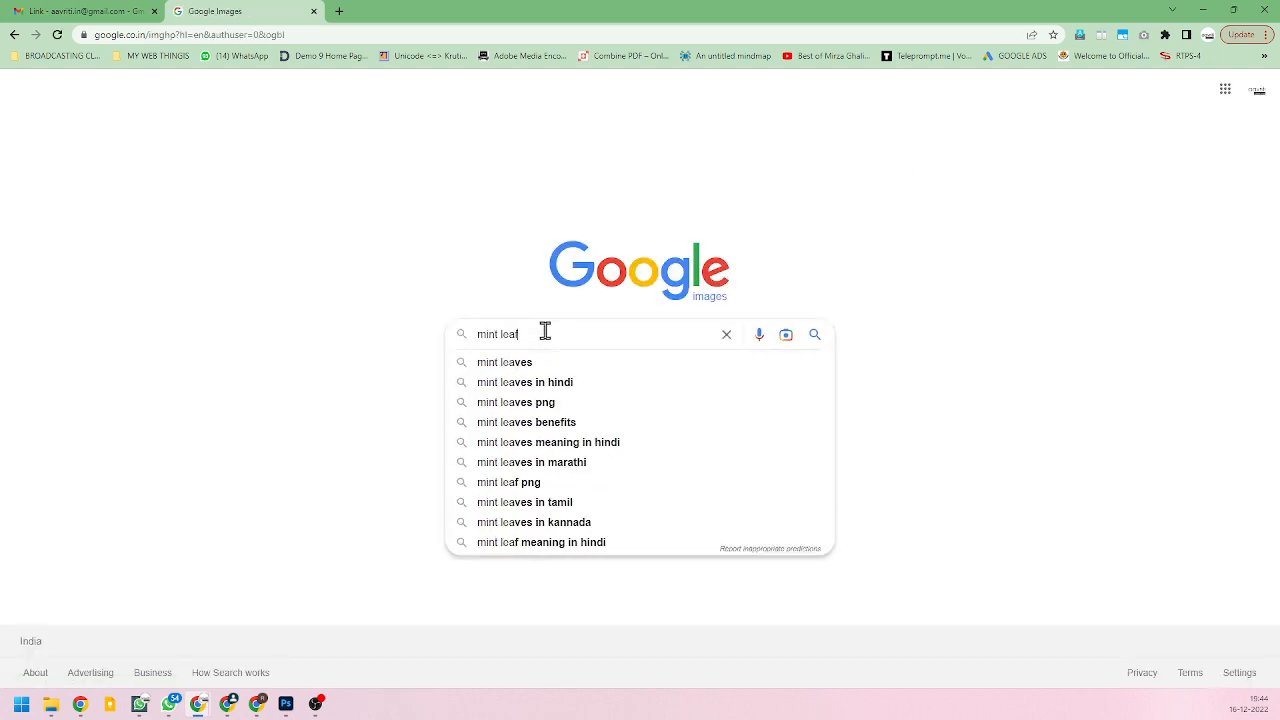
{"action": "key", "text": "Return"}
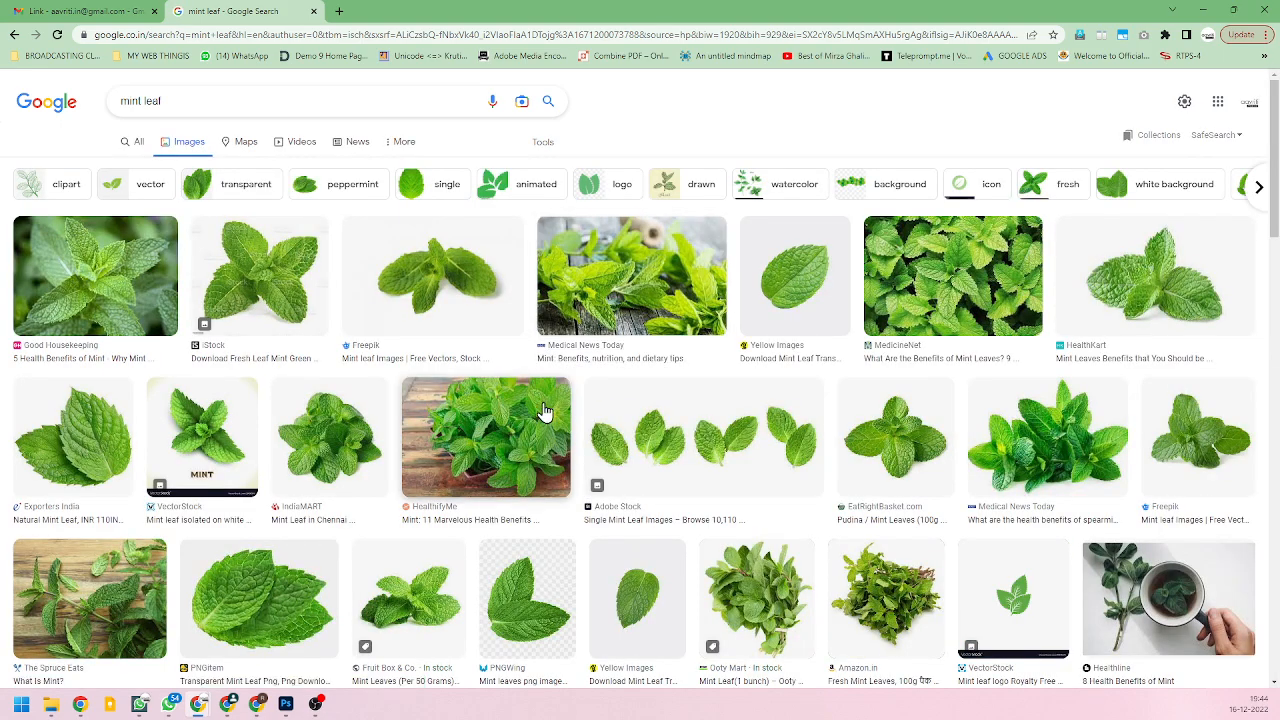
Look through the mint leaf results and open the HealthKart image of a mint sprig on white.
{"action": "scroll", "coordinate": [524, 440], "scroll_direction": "down", "scroll_amount": 3}
{"action": "scroll", "coordinate": [524, 440], "scroll_direction": "up", "scroll_amount": 3}
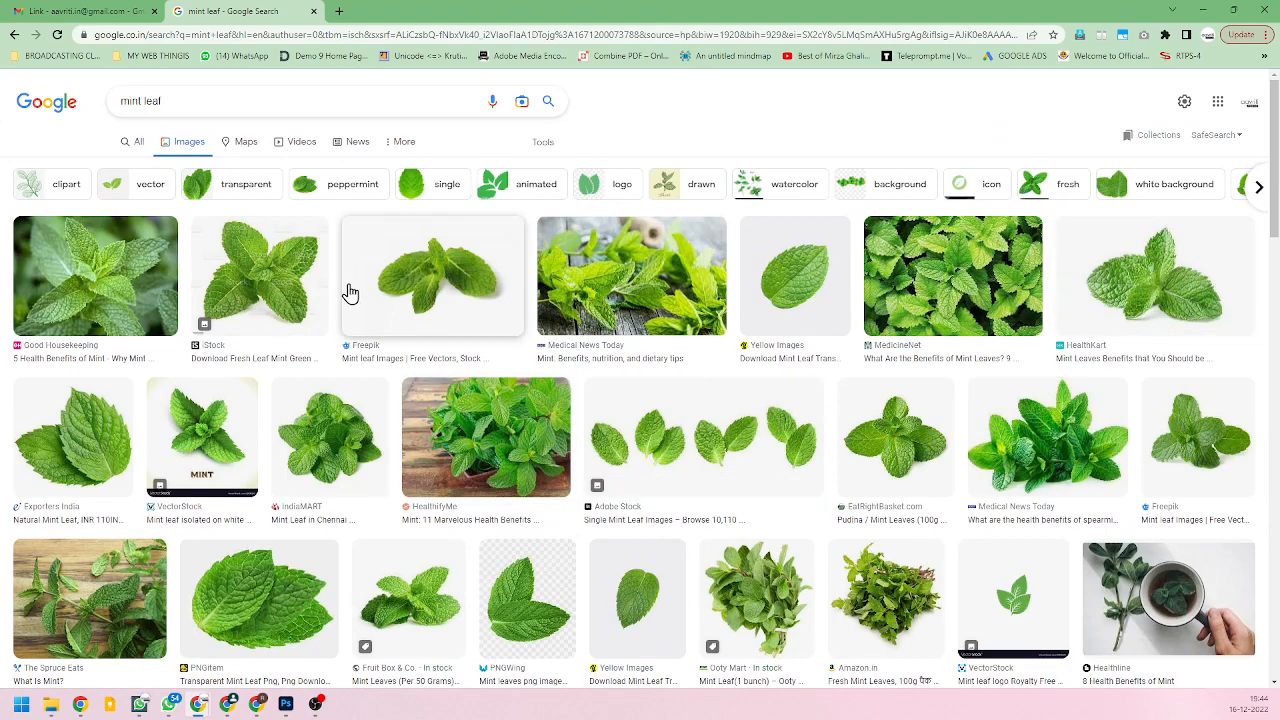
{"action": "left_click", "coordinate": [1125, 290]}
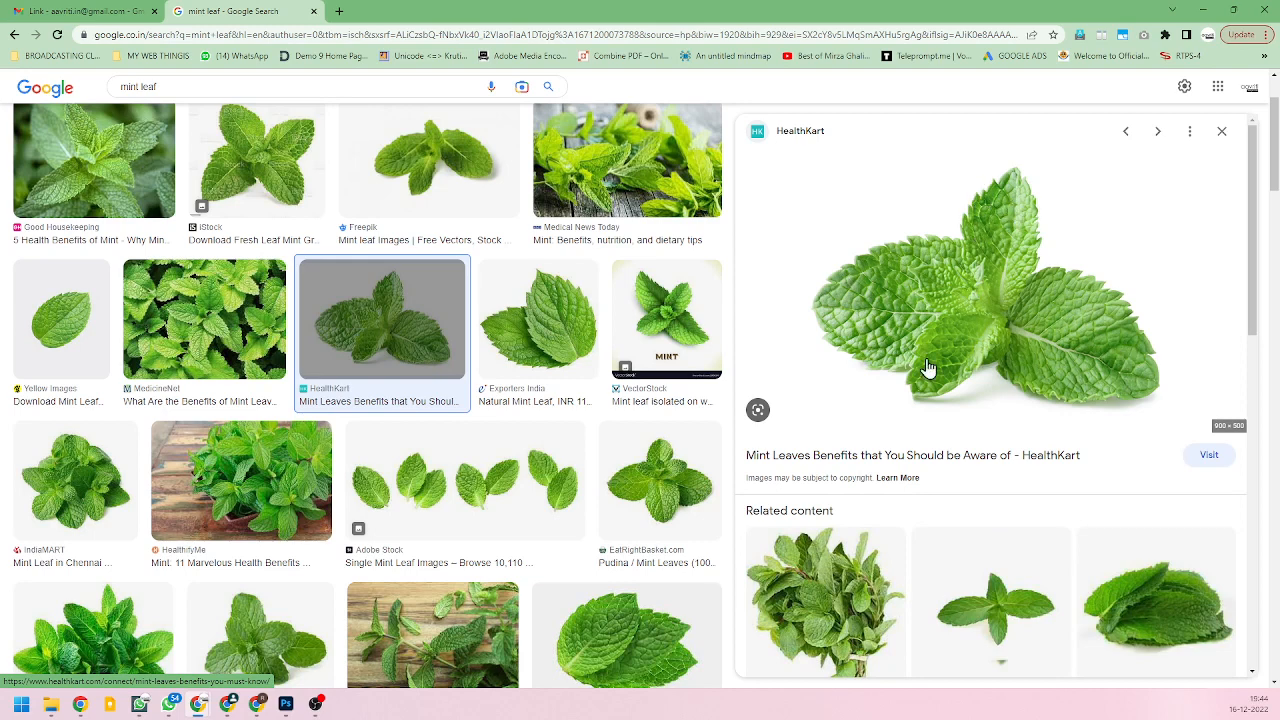
Start saving the HealthKart mint sprig image and browse to the client's folder inside PROJECTS on the Data (D:) drive.
{"action": "right_click", "coordinate": [990, 307]}
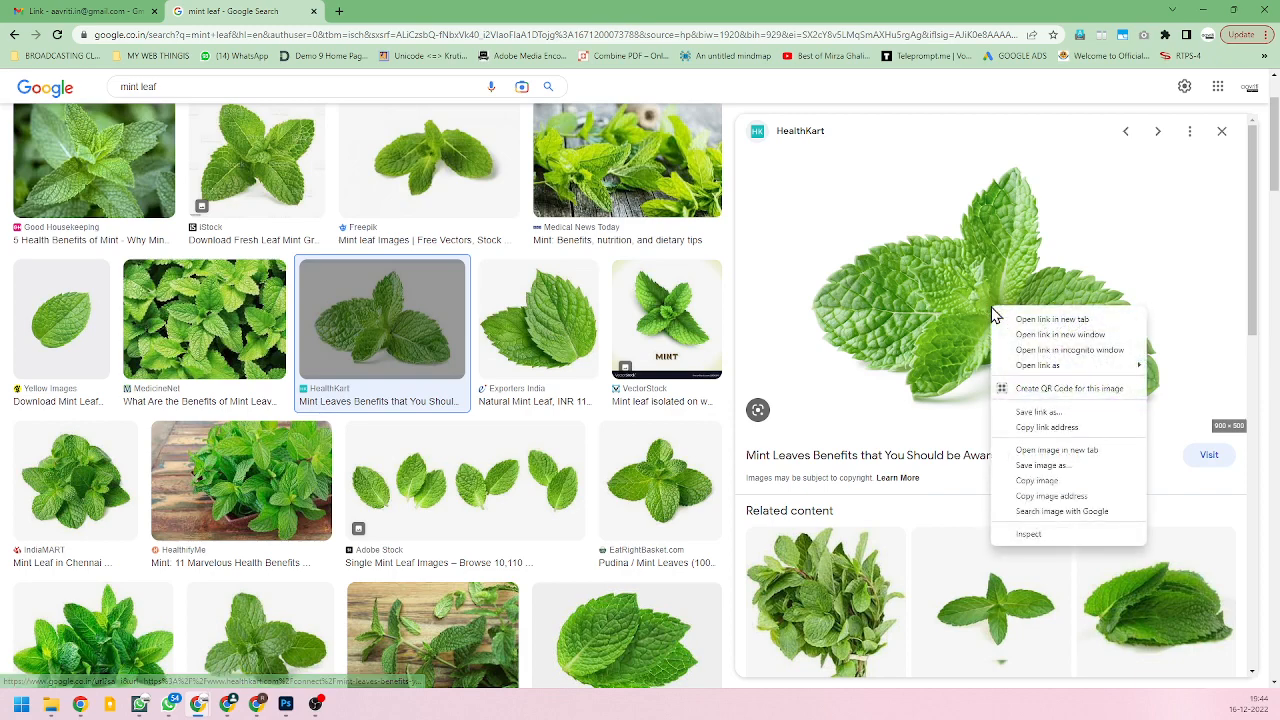
{"action": "left_click", "coordinate": [1050, 466]}
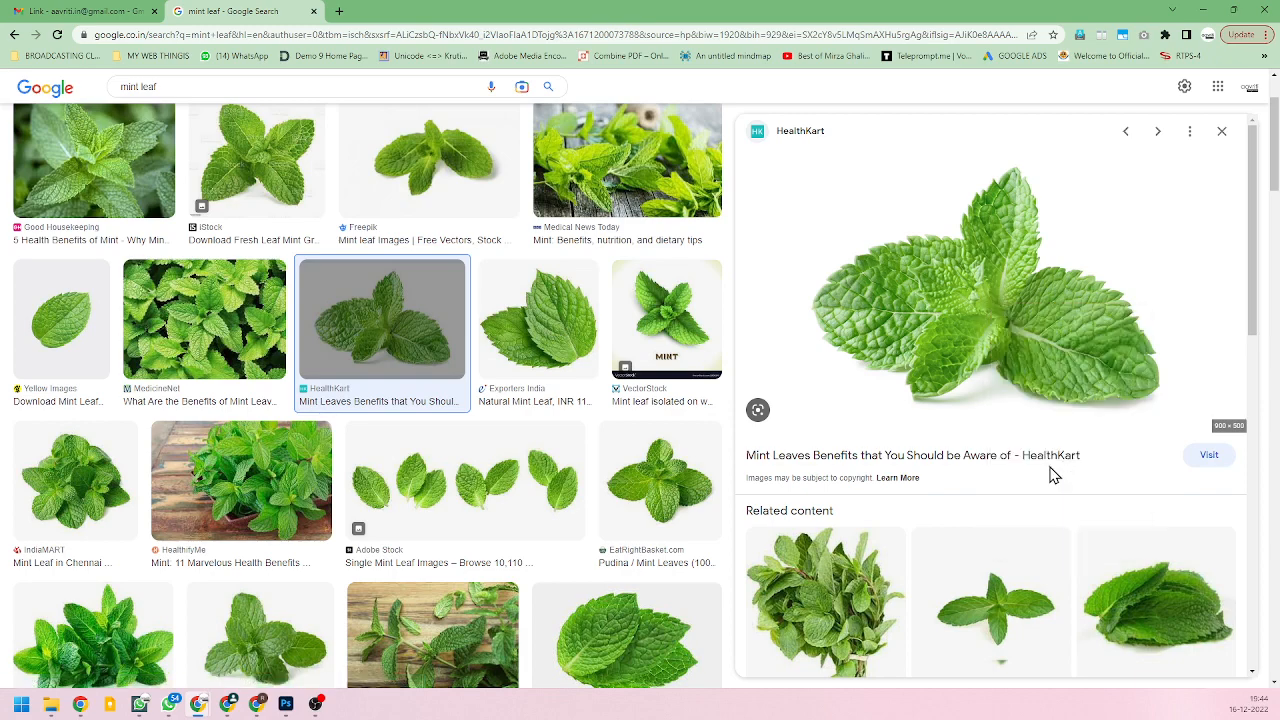
{"action": "left_click_drag", "start_coordinate": [248, 24], "coordinate": [308, 123]}
{"action": "left_click", "coordinate": [125, 466]}
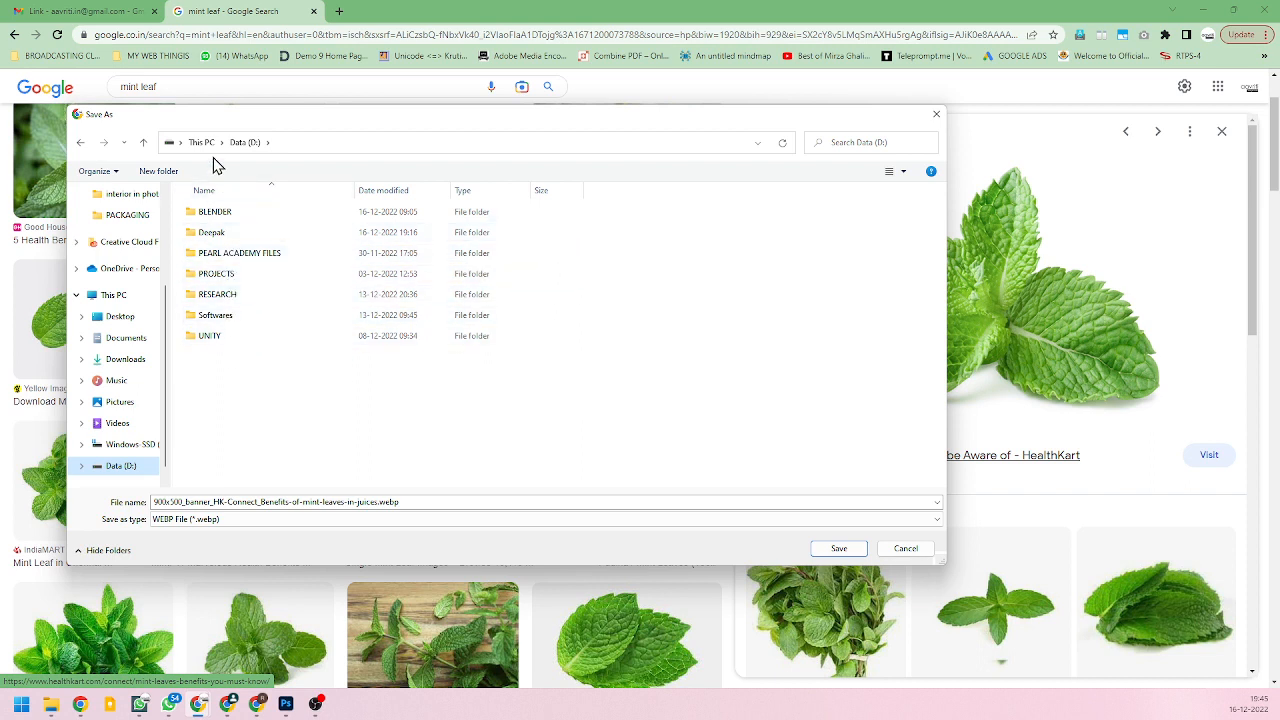
{"action": "double_click", "coordinate": [226, 276]}
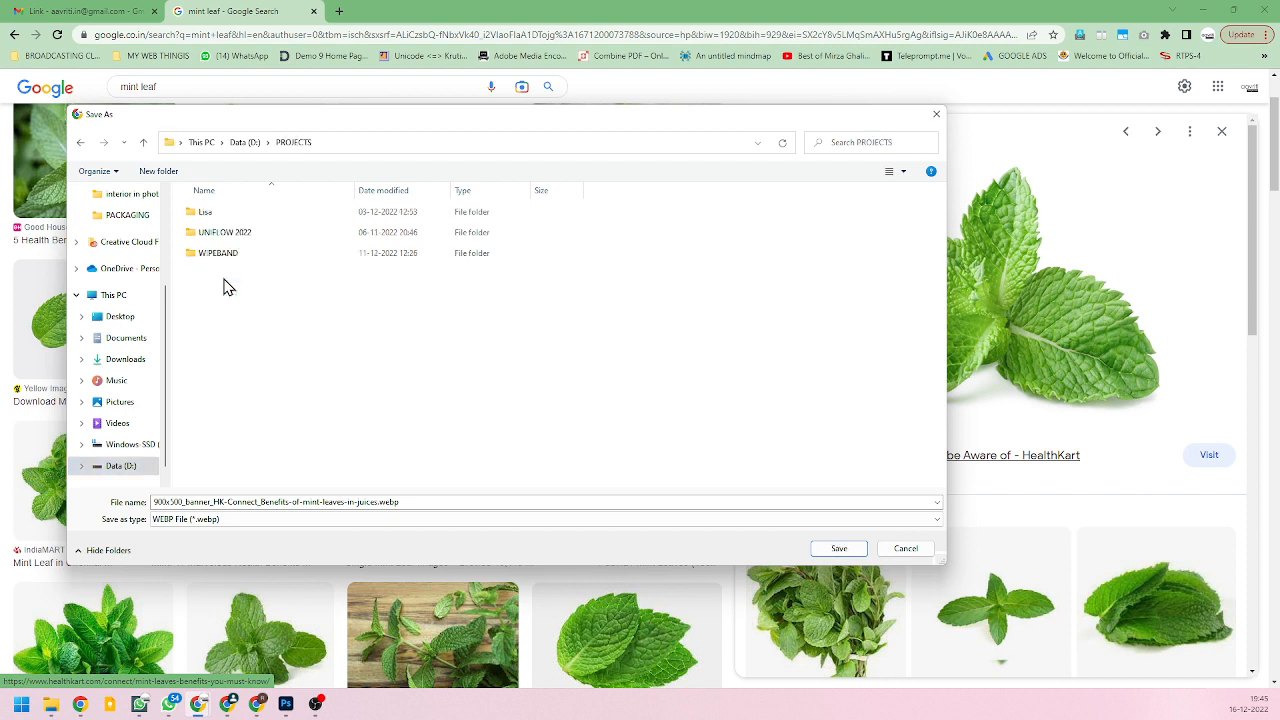
{"action": "double_click", "coordinate": [224, 212]}
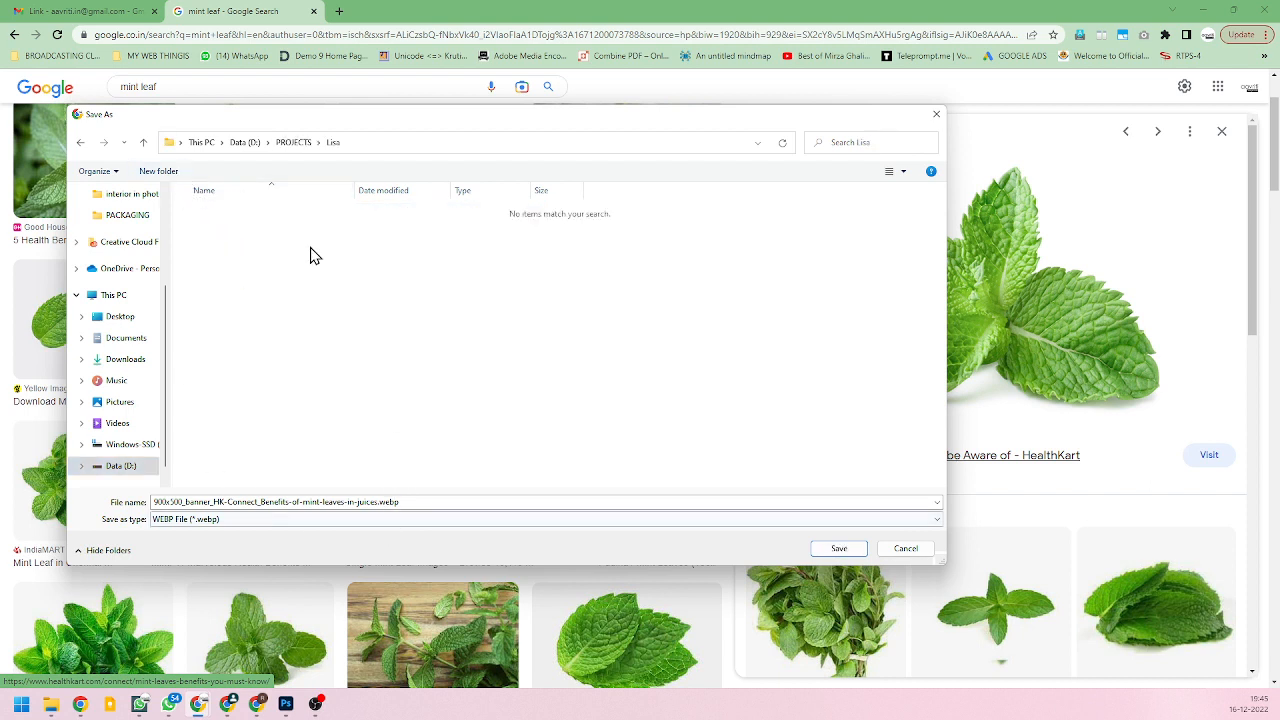
Create a folder named Packaging there and save the mint sprig image in it as a WEBP file.
{"action": "left_click", "coordinate": [157, 171]}
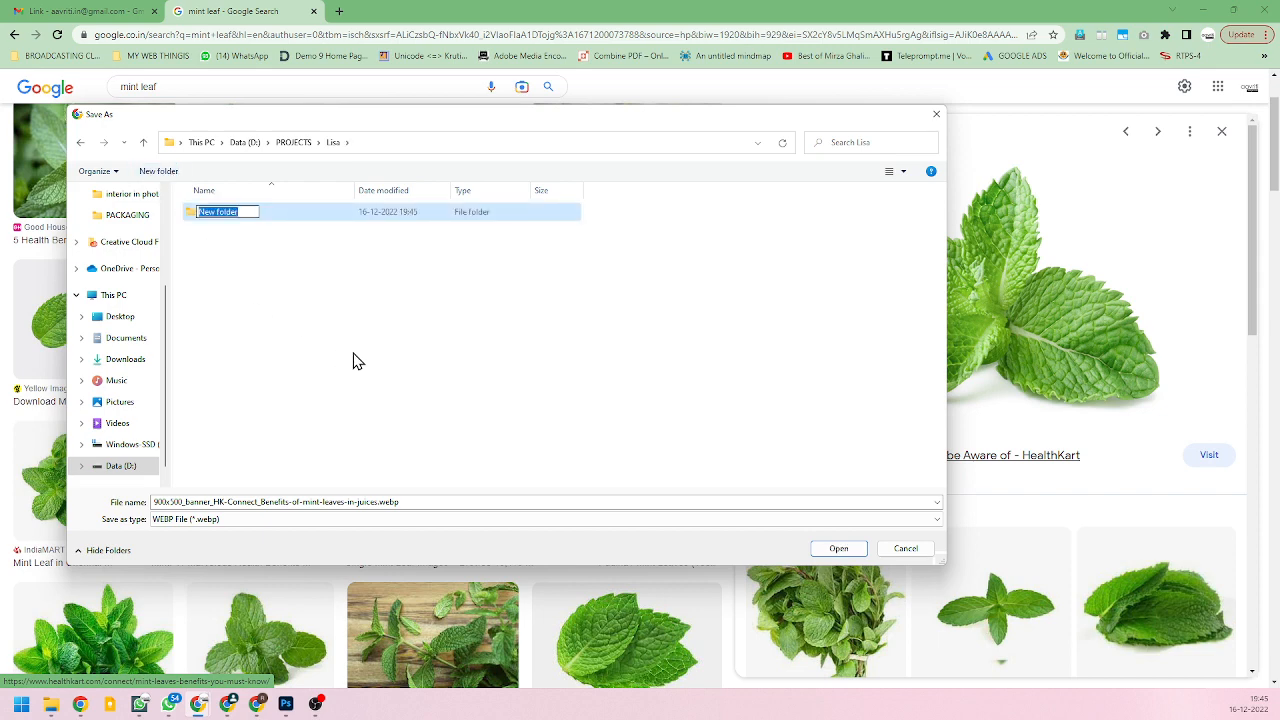
{"action": "type", "text": "Packagin g"}
{"action": "key", "text": "Return"}
{"action": "key", "text": "Return"}
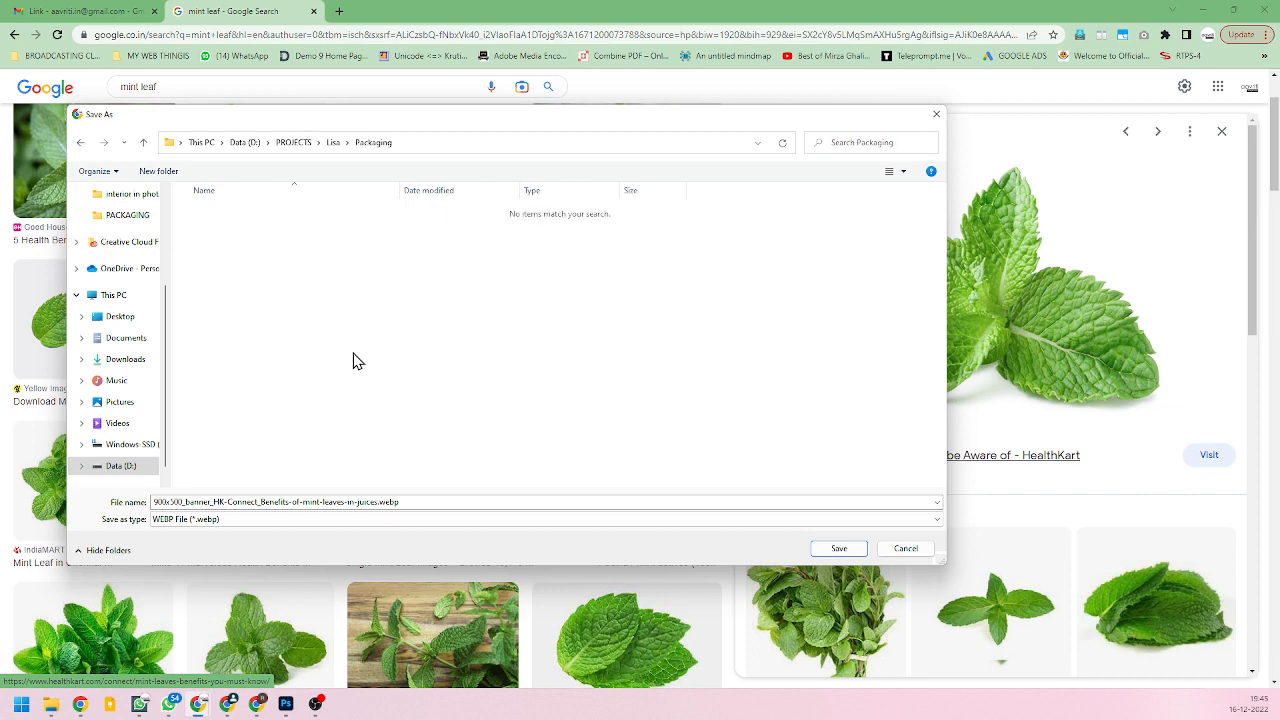
{"action": "left_click", "coordinate": [839, 548]}
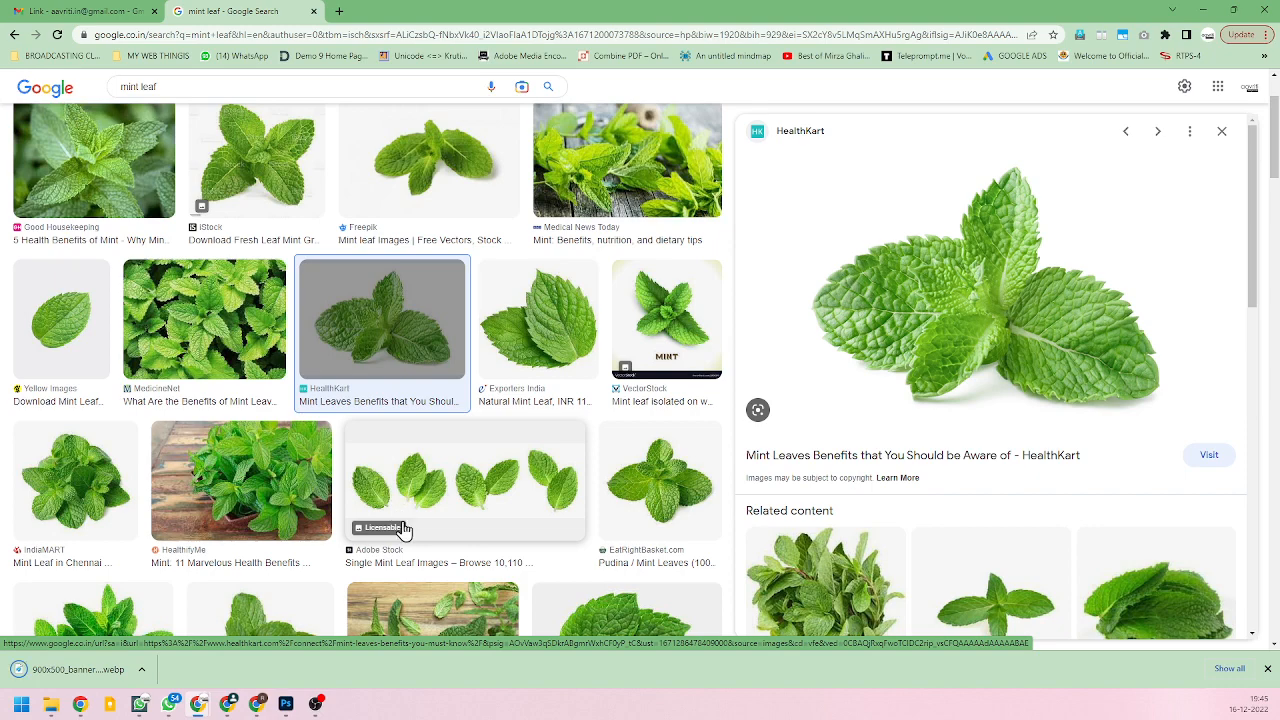
Look through further mint leaf image results for other usable leaves.
{"action": "scroll", "coordinate": [403, 530], "scroll_direction": "up", "scroll_amount": 2}
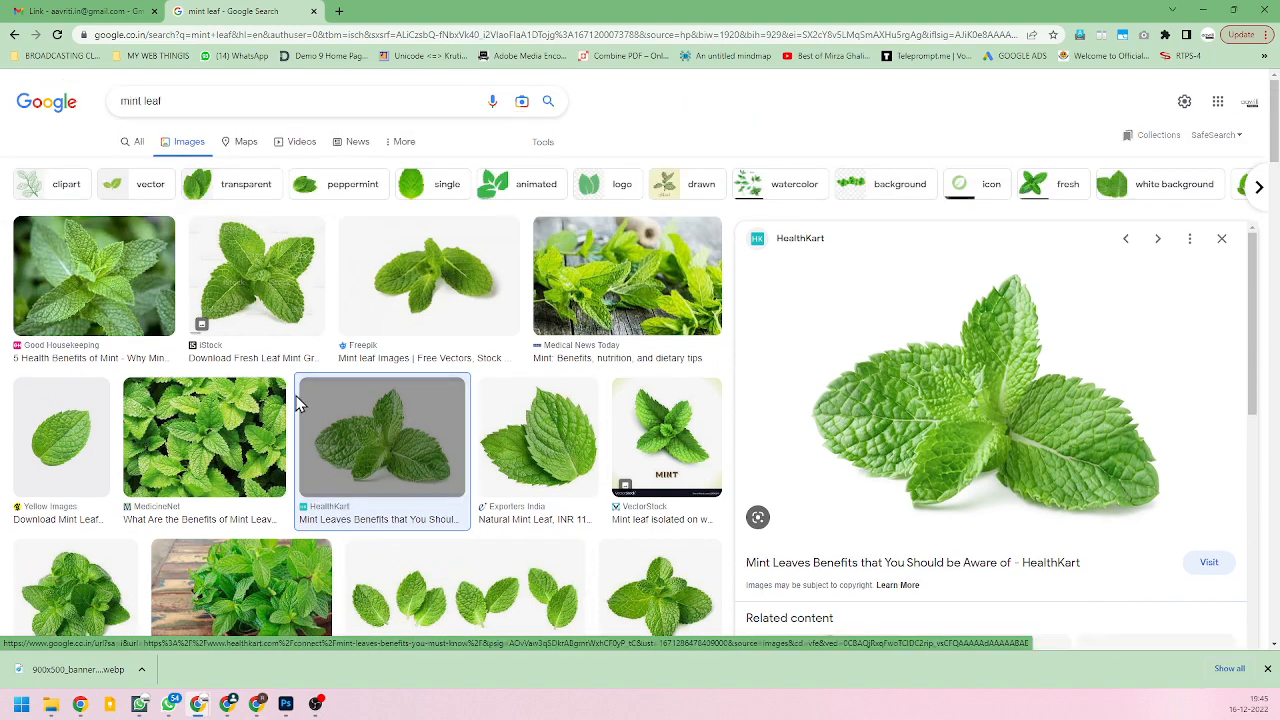
{"action": "scroll", "coordinate": [351, 446], "scroll_direction": "down", "scroll_amount": 5}
{"action": "scroll", "coordinate": [357, 445], "scroll_direction": "down", "scroll_amount": 3}
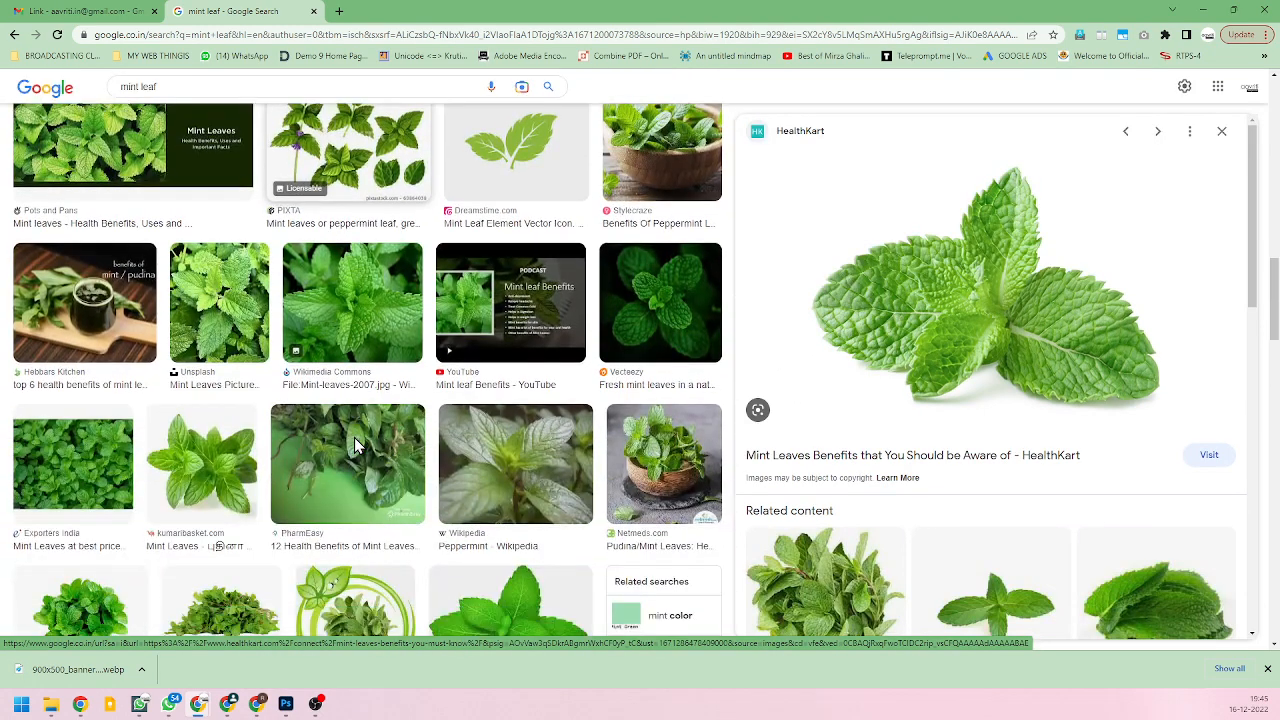
{"action": "scroll", "coordinate": [355, 444], "scroll_direction": "down", "scroll_amount": 3}
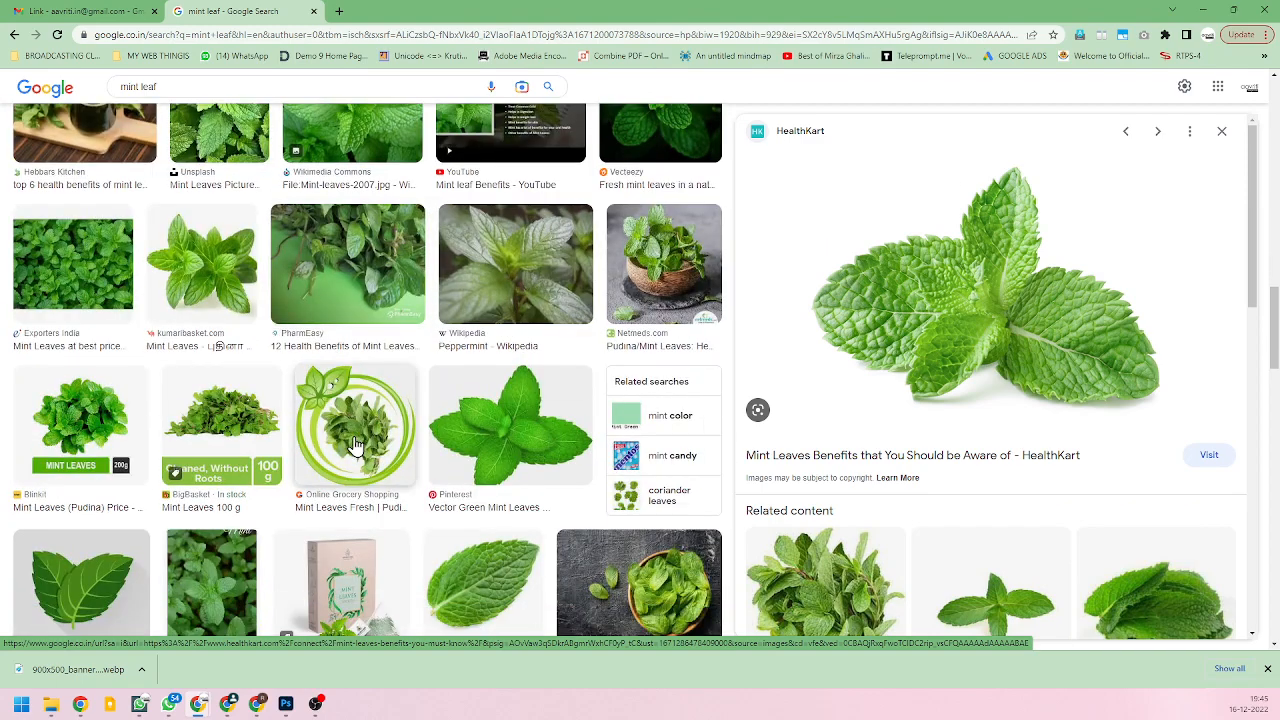
{"action": "scroll", "coordinate": [355, 444], "scroll_direction": "down", "scroll_amount": 2}
{"action": "scroll", "coordinate": [355, 444], "scroll_direction": "down", "scroll_amount": 5}
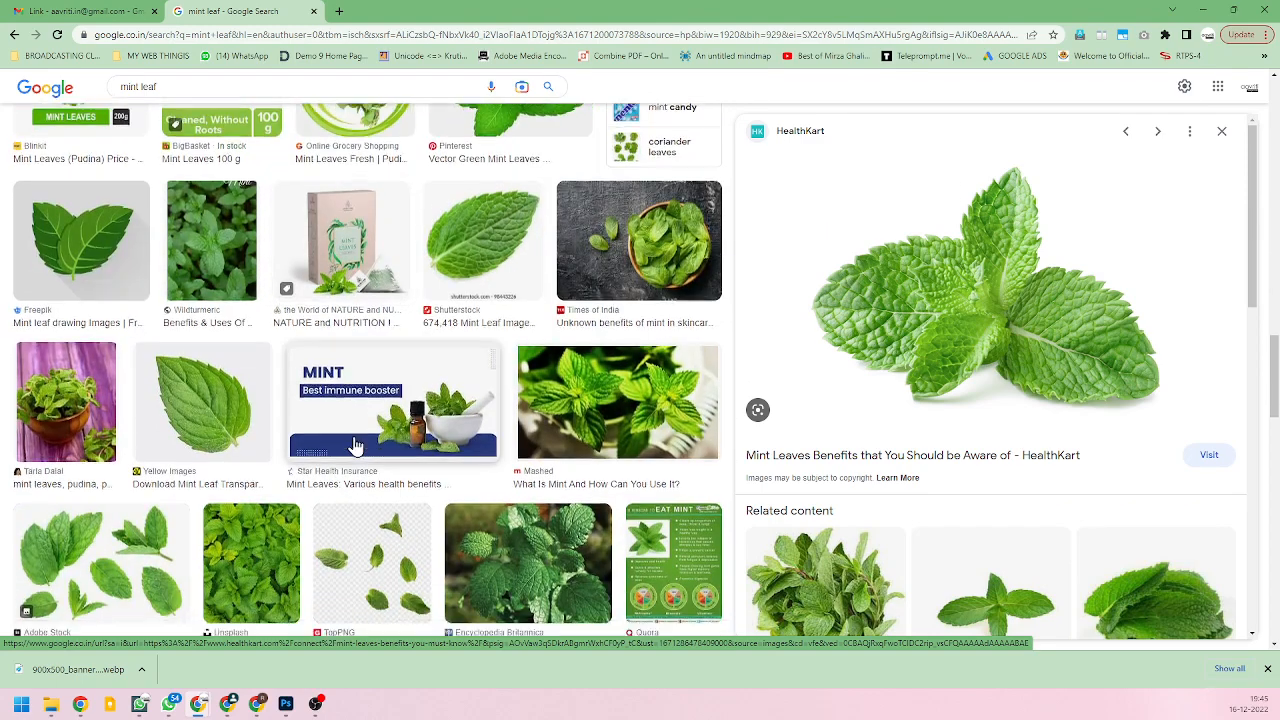
Switch to Photoshop and add a horizontal text line reading "HE" in the empty area above the can.
{"action": "key", "text": "alt+Tab"}
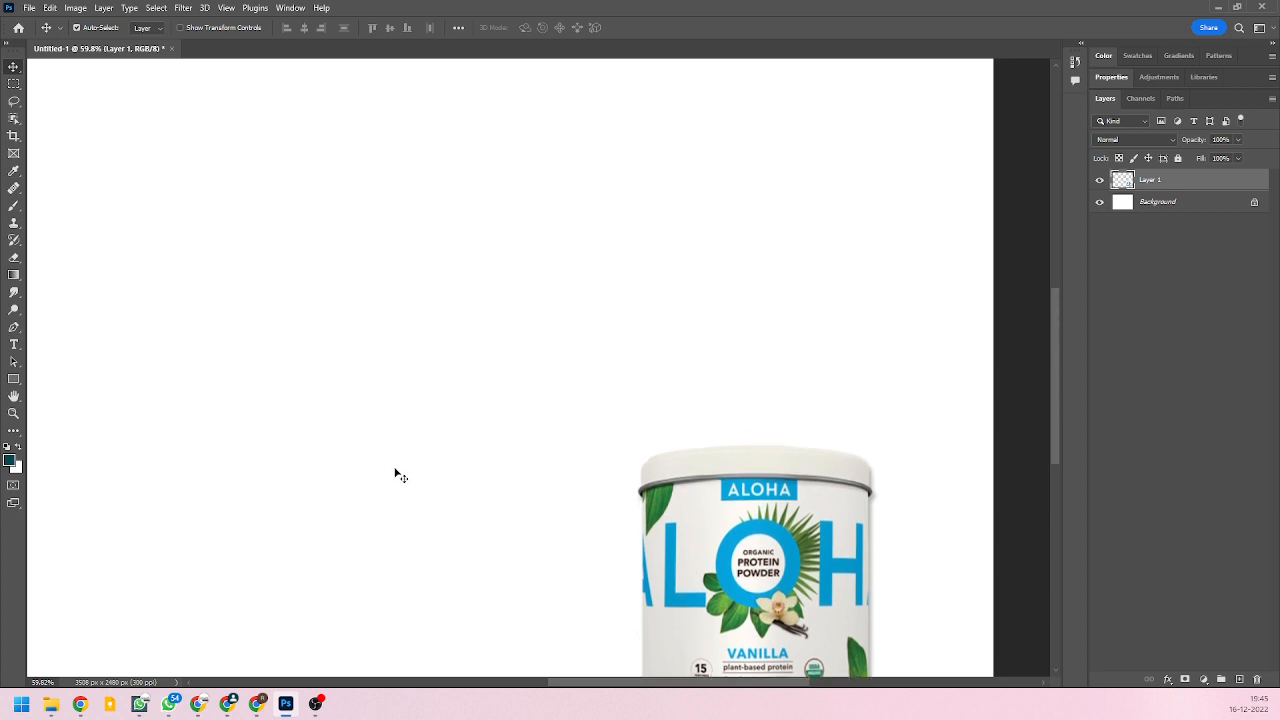
{"action": "scroll", "coordinate": [425, 475], "scroll_direction": "down", "scroll_amount": 2}
{"action": "scroll", "coordinate": [657, 385], "scroll_direction": "up", "scroll_amount": 1}
{"action": "scroll", "coordinate": [683, 317], "scroll_direction": "down", "scroll_amount": 1}
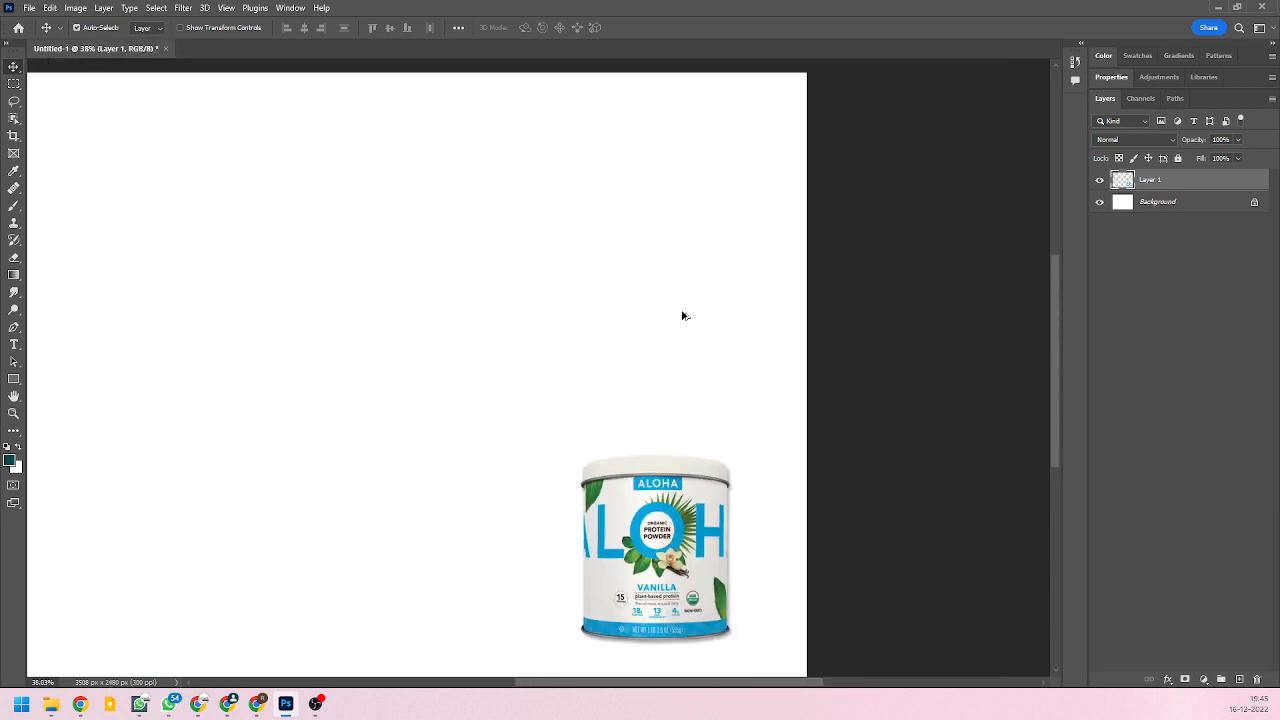
{"action": "scroll", "coordinate": [671, 340], "scroll_direction": "up", "scroll_amount": 1}
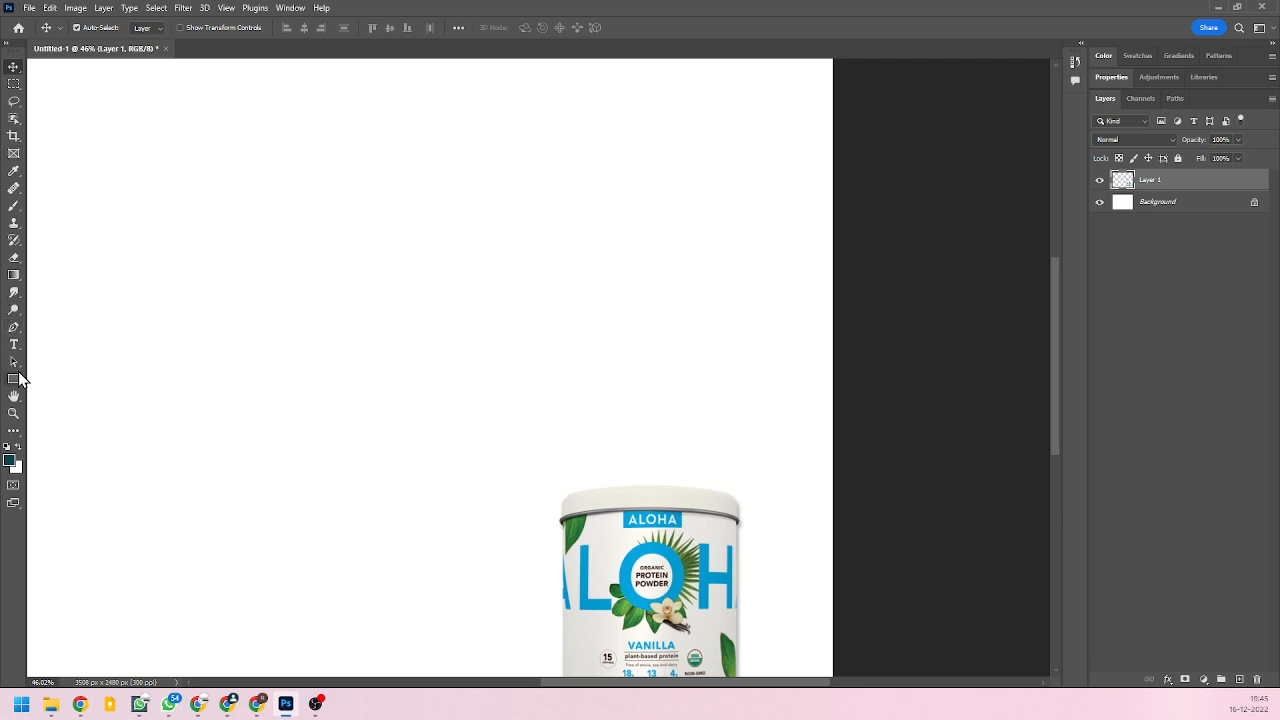
{"action": "key", "text": "t"}
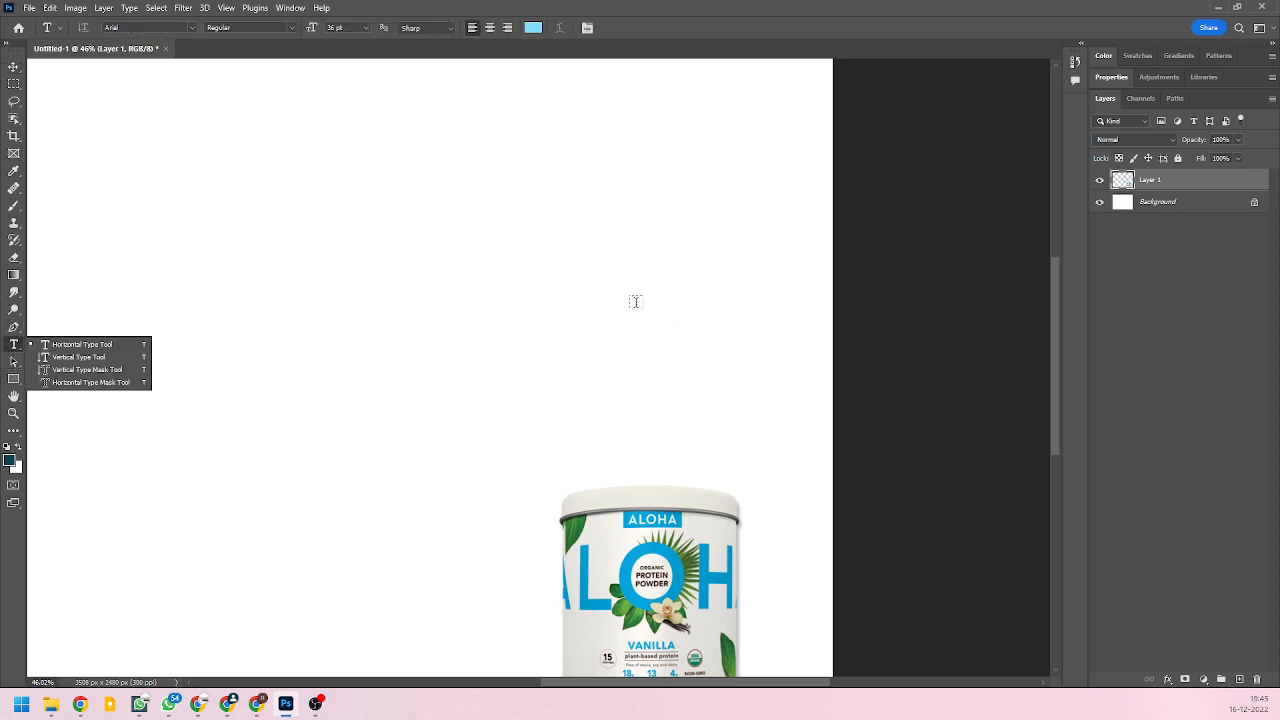
{"action": "left_click", "coordinate": [581, 274]}
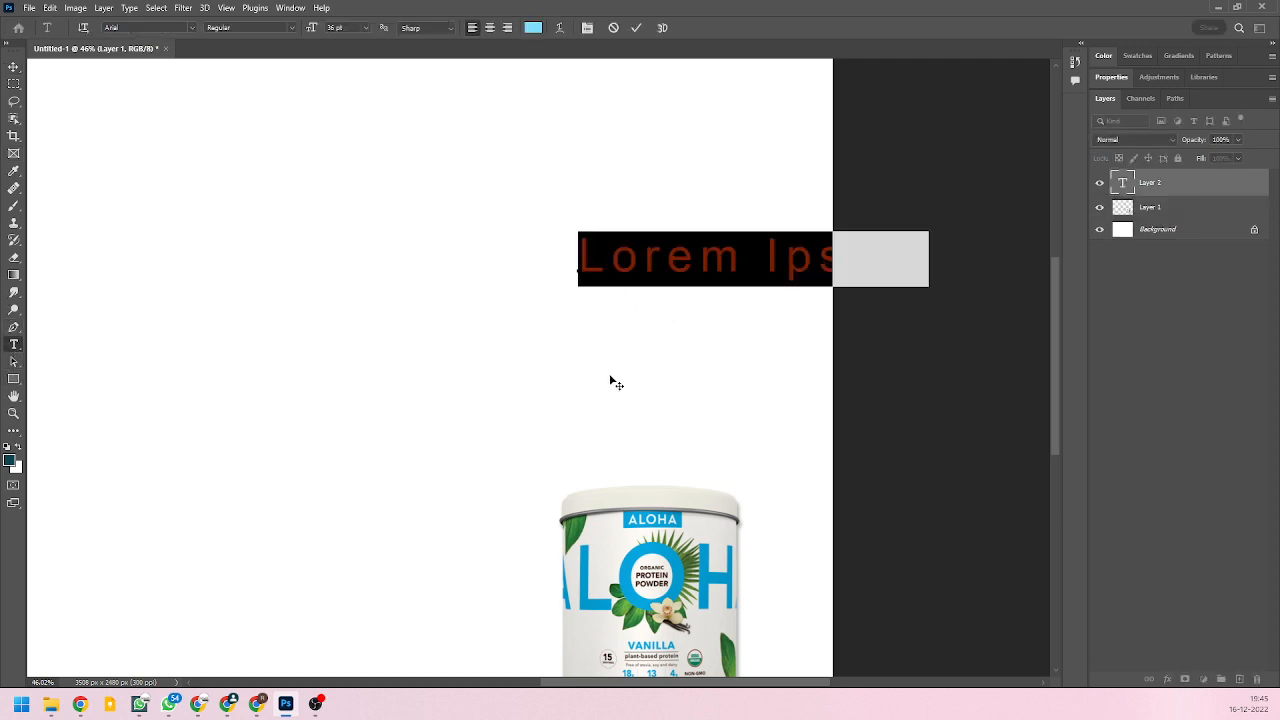
{"action": "type", "text": "HE"}
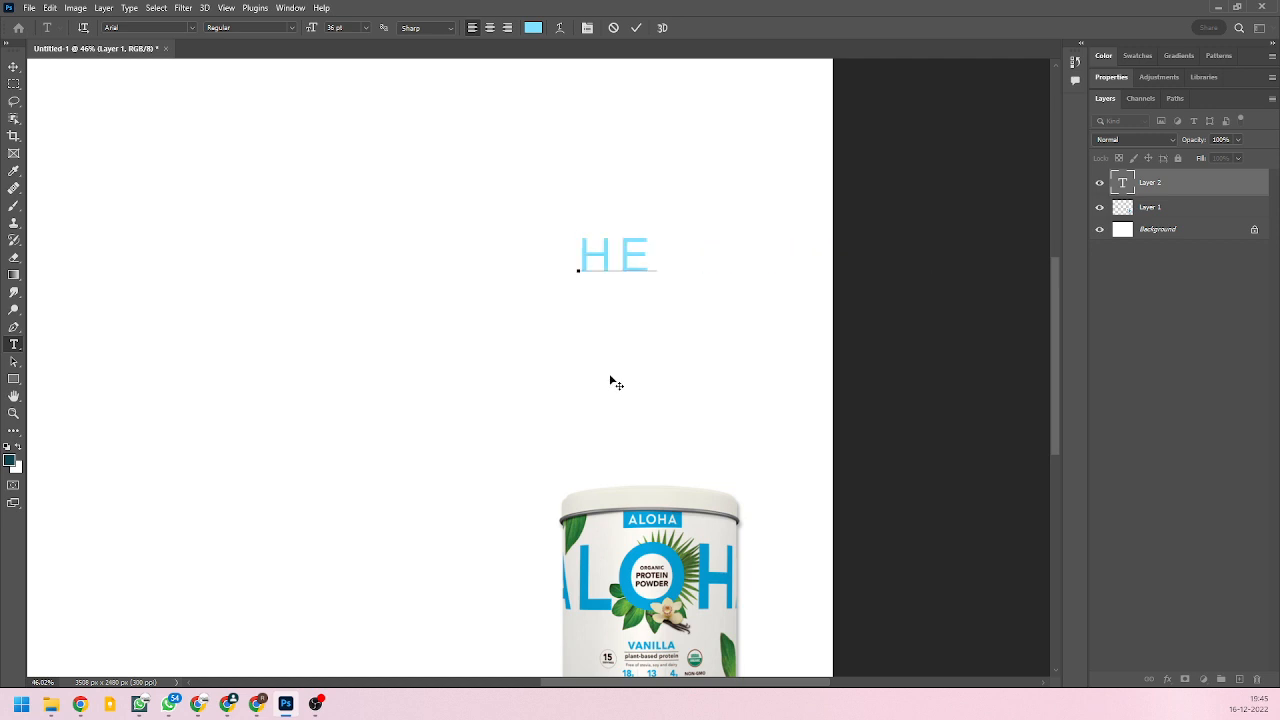
Reduce the size of the new text above the can to 19 pt.
{"action": "key", "text": "ctrl+a"}
{"action": "key", "text": "ctrl+shift+comma"}
{"action": "key", "text": "ctrl+shift+comma"}
{"action": "key", "text": "ctrl+shift+comma"}
{"action": "key", "text": "ctrl+shift+comma"}
{"action": "key", "text": "ctrl+shift+comma"}
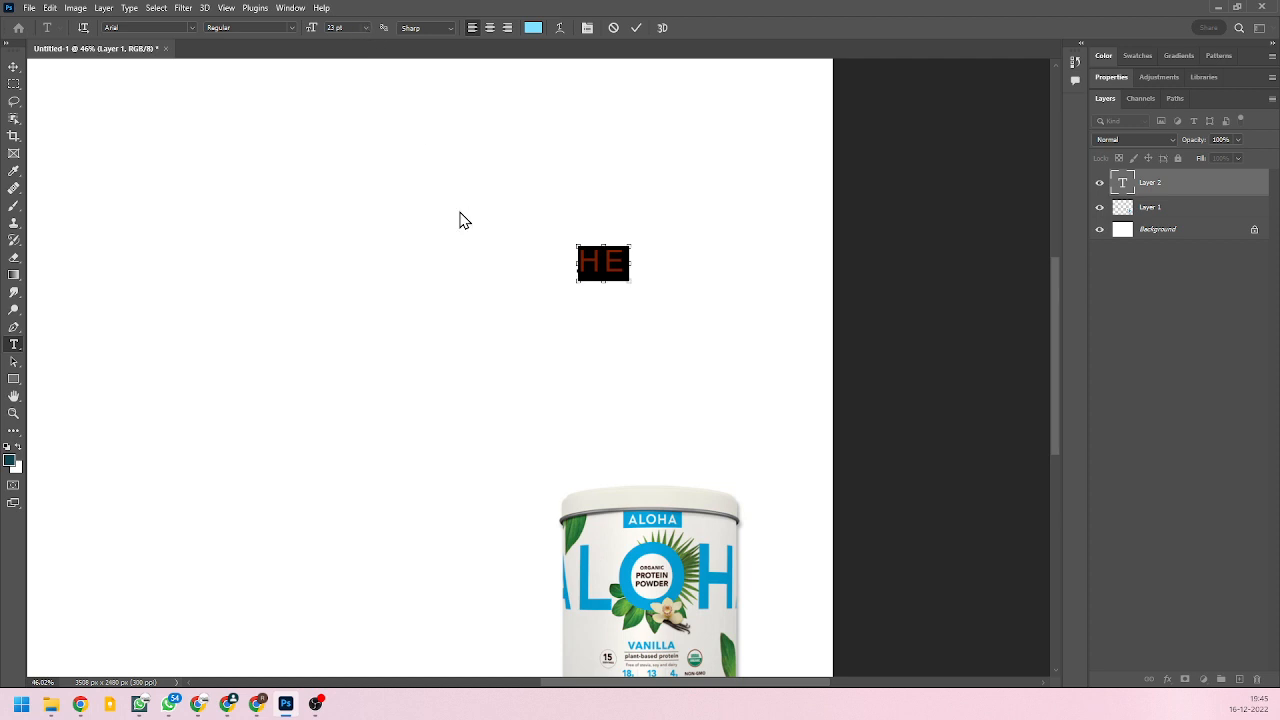
{"action": "key", "text": "ctrl+shift+comma"}
{"action": "key", "text": "ctrl+shift+comma"}
{"action": "key", "text": "ctrl+shift+comma"}
Change the text colour to black by restoring the default foreground colour.
{"action": "left_click", "coordinate": [180, 27]}
{"action": "left_click", "coordinate": [606, 264]}
{"action": "left_click_drag", "start_coordinate": [617, 264], "coordinate": [536, 260]}
{"action": "left_click", "coordinate": [7, 447]}
Replace the text with "Hearbal" and tighten the spacing between its letters.
{"action": "left_click", "coordinate": [610, 264]}
{"action": "left_click_drag", "start_coordinate": [621, 264], "coordinate": [567, 270]}
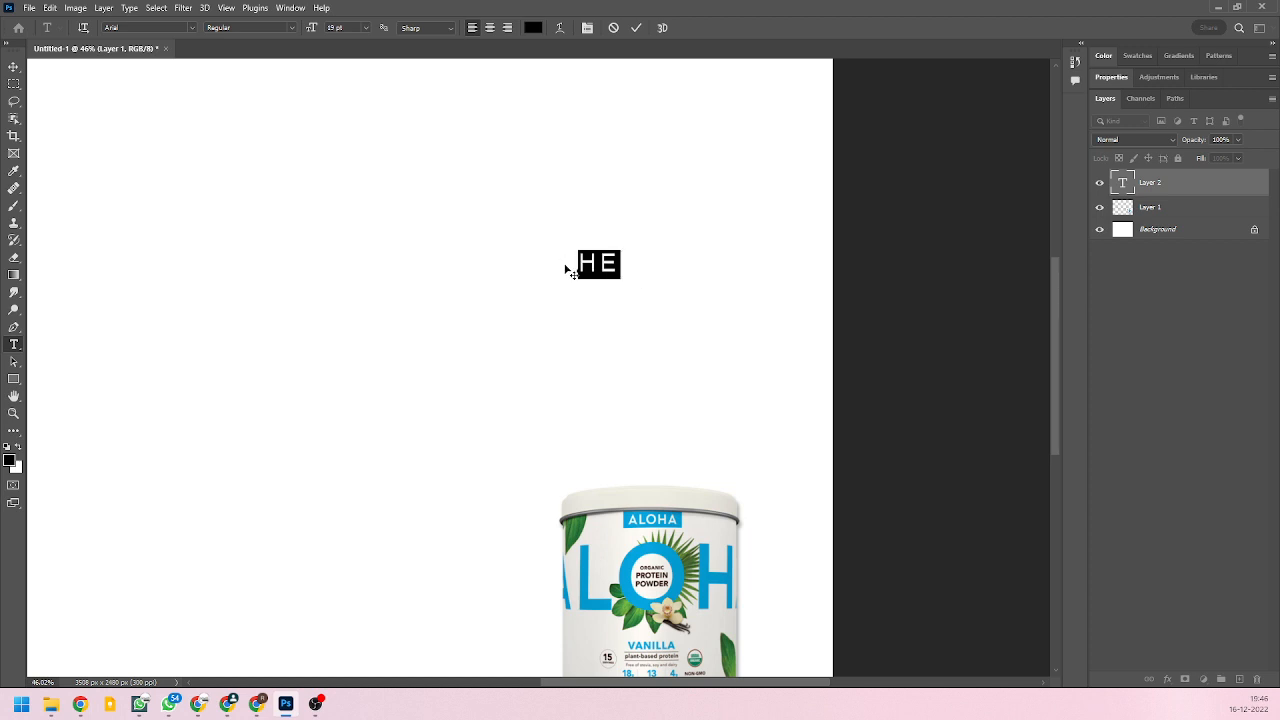
{"action": "type", "text": "Hear"}
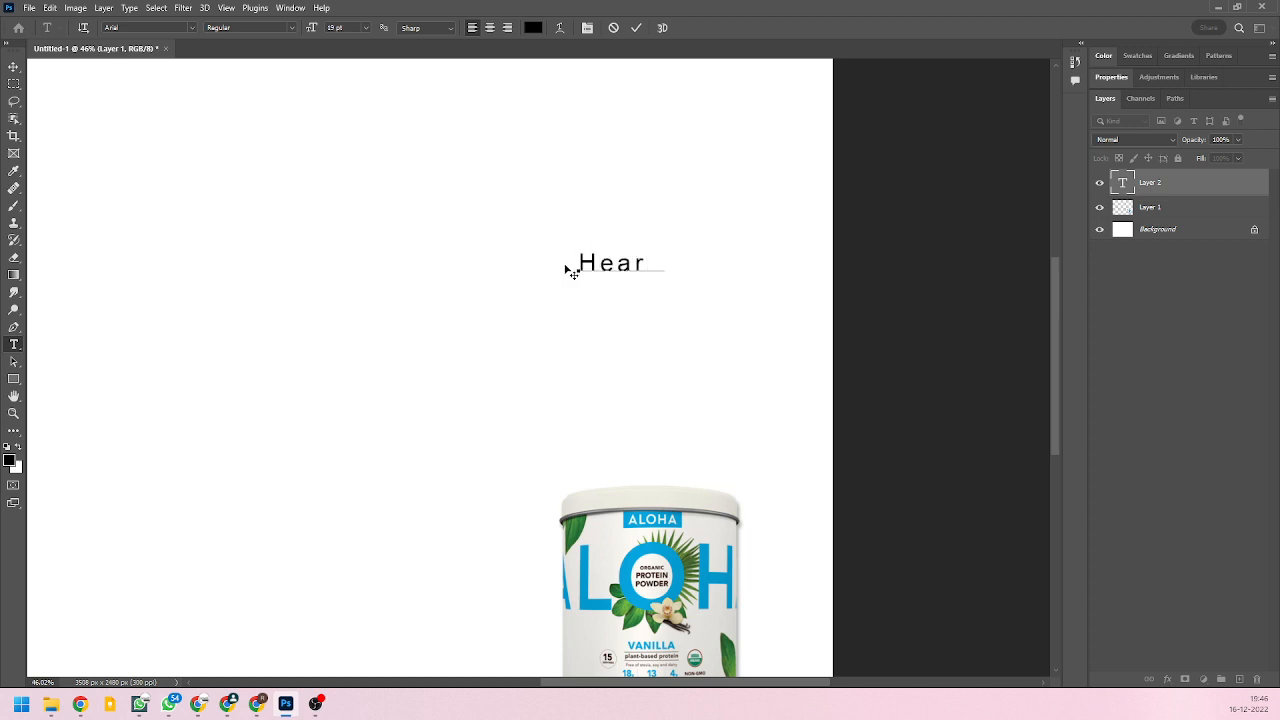
{"action": "type", "text": "bal"}
{"action": "key", "text": "ctrl+a"}
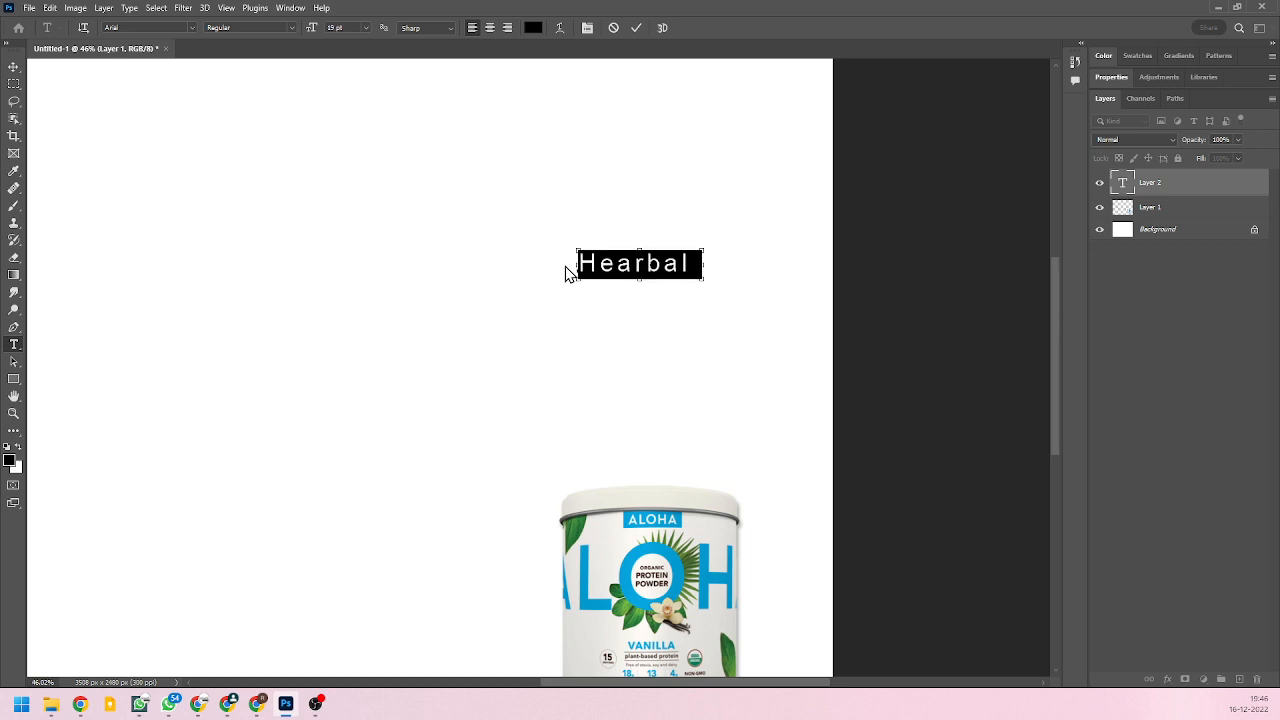
{"action": "key", "text": "alt+Left"}
{"action": "key", "text": "alt+Left"}
{"action": "key", "text": "alt+Left"}
{"action": "key", "text": "alt+Left"}
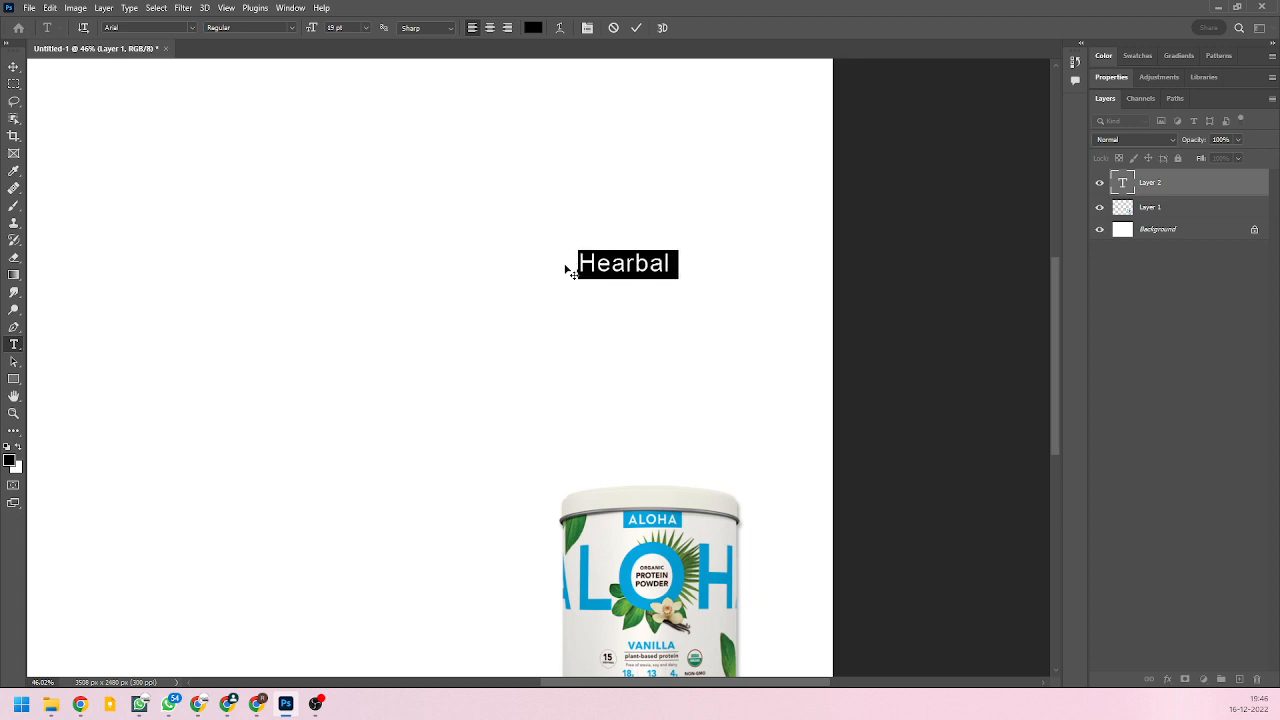
Correct the word's spelling to "Herbal" by removing the extra letter.
{"action": "key", "text": "Right"}
{"action": "key", "text": "Left"}
{"action": "key", "text": "Left"}
{"action": "key", "text": "Left"}
{"action": "key", "text": "Left"}
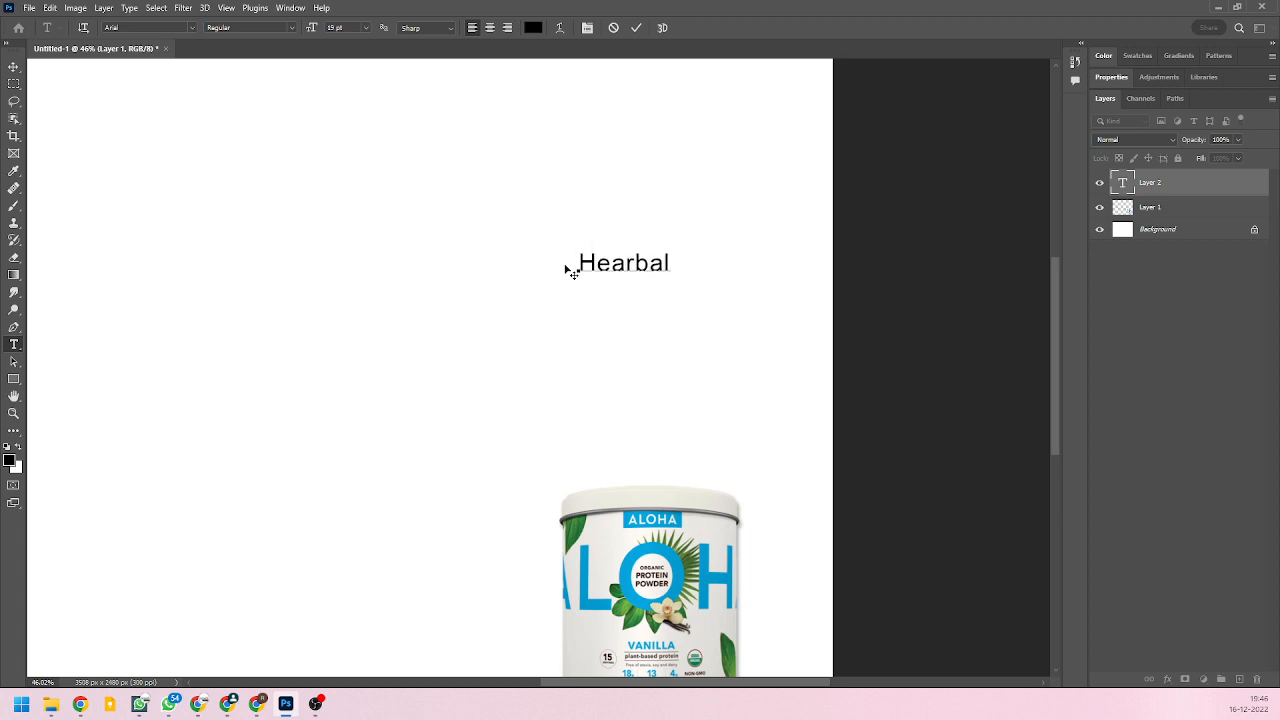
{"action": "key", "text": "BackSpace"}
Complete the first line so that it reads "Herbal Tea", without any stray letter.
{"action": "key", "text": "Right"}
{"action": "key", "text": "Right"}
{"action": "key", "text": "Right"}
{"action": "key", "text": "Right"}
{"action": "type", "text": "b "}
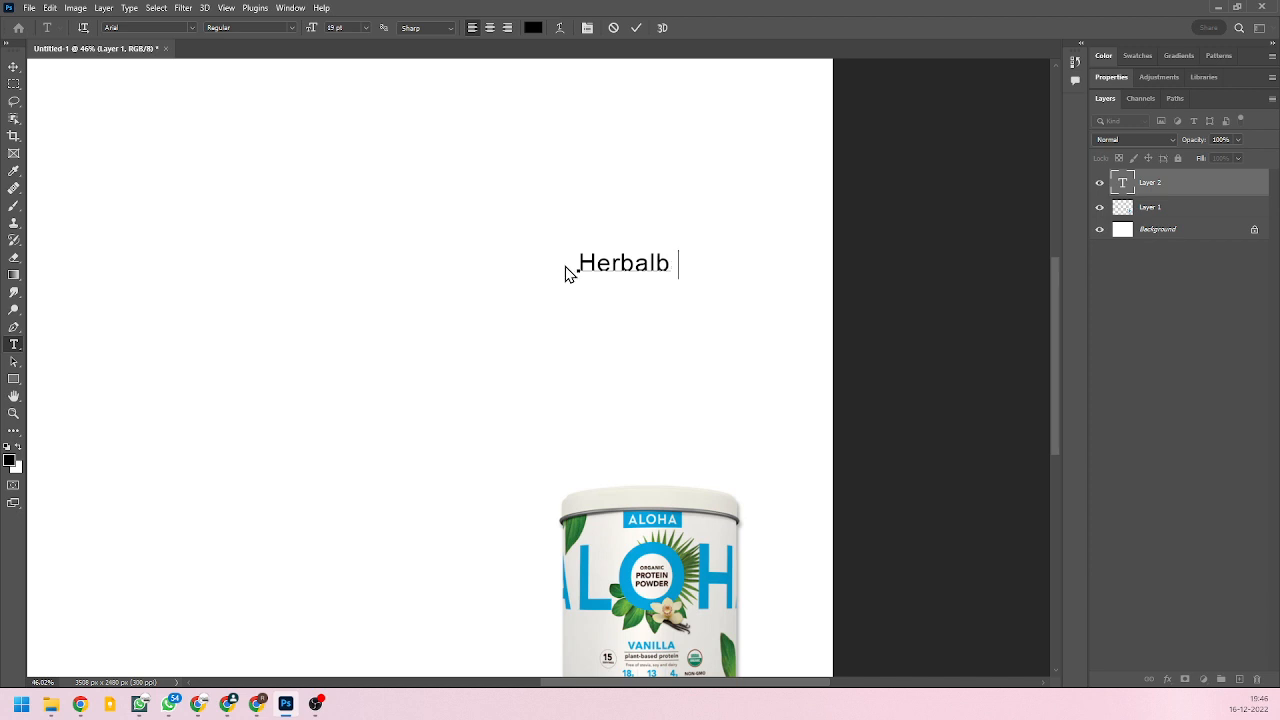
{"action": "type", "text": "Tea"}
{"action": "key", "text": "BackSpace"}
{"action": "type", "text": "a"}
{"action": "key", "text": "Left"}
{"action": "key", "text": "Left"}
{"action": "key", "text": "Left"}
{"action": "key", "text": "Left"}
{"action": "key", "text": "Left"}
{"action": "key", "text": "Delete"}
Add a second line reading "From Srilanka" under "Herbal Tea".
{"action": "key", "text": "Right"}
{"action": "key", "text": "Right"}
{"action": "type", "text": "From"}
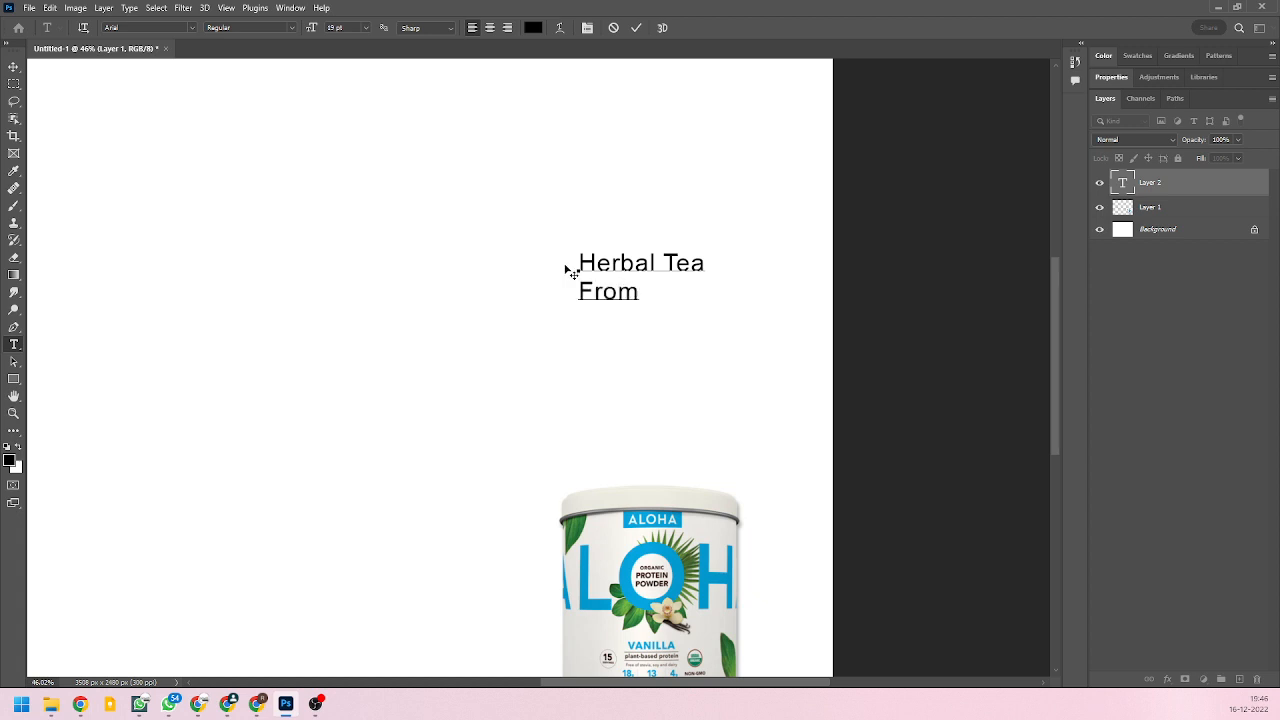
{"action": "type", "text": " Srilanak a"}
{"action": "key", "text": "BackSpace"}
{"action": "key", "text": "BackSpace"}
{"action": "key", "text": "BackSpace"}
{"action": "key", "text": "BackSpace"}
{"action": "key", "text": "BackSpace"}
{"action": "key", "text": "BackSpace"}
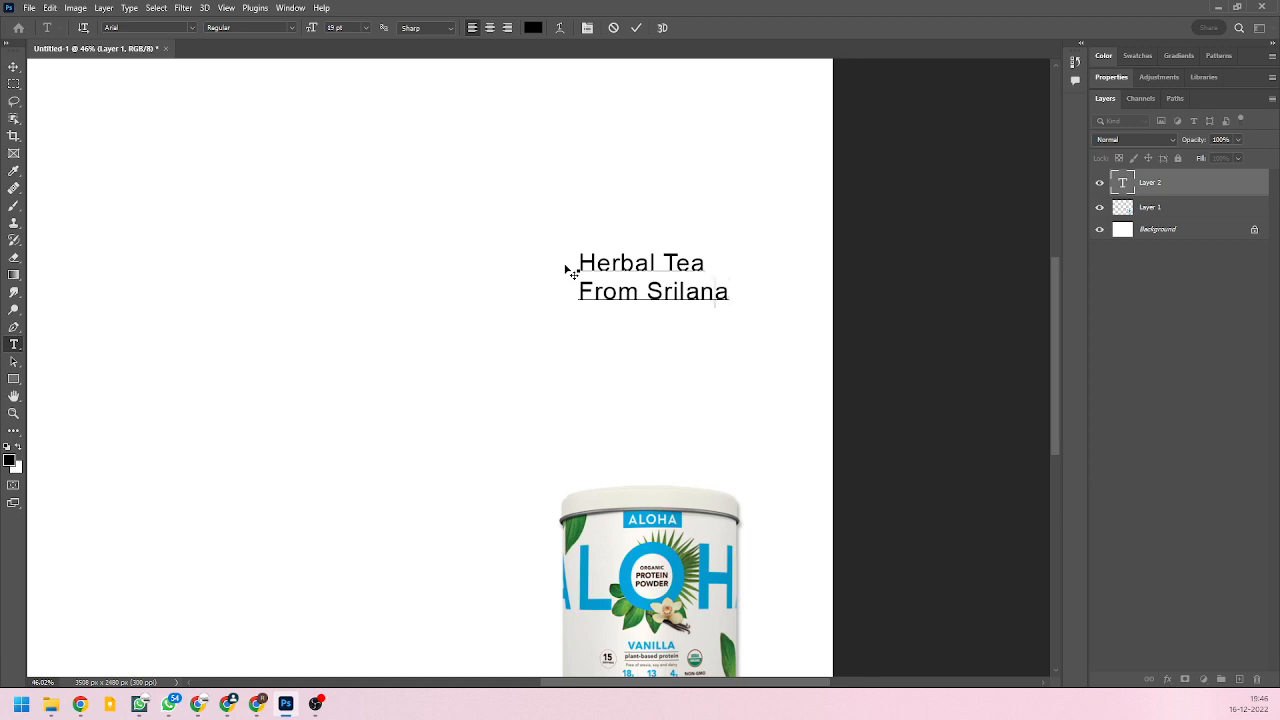
{"action": "type", "text": "nk"}
{"action": "key", "text": "BackSpace"}
{"action": "key", "text": "BackSpace"}
{"action": "type", "text": "anka"}
Add two more lines to the text block reading "Mint" and "Refreshing".
{"action": "key", "text": "Return"}
{"action": "type", "text": "Mint"}
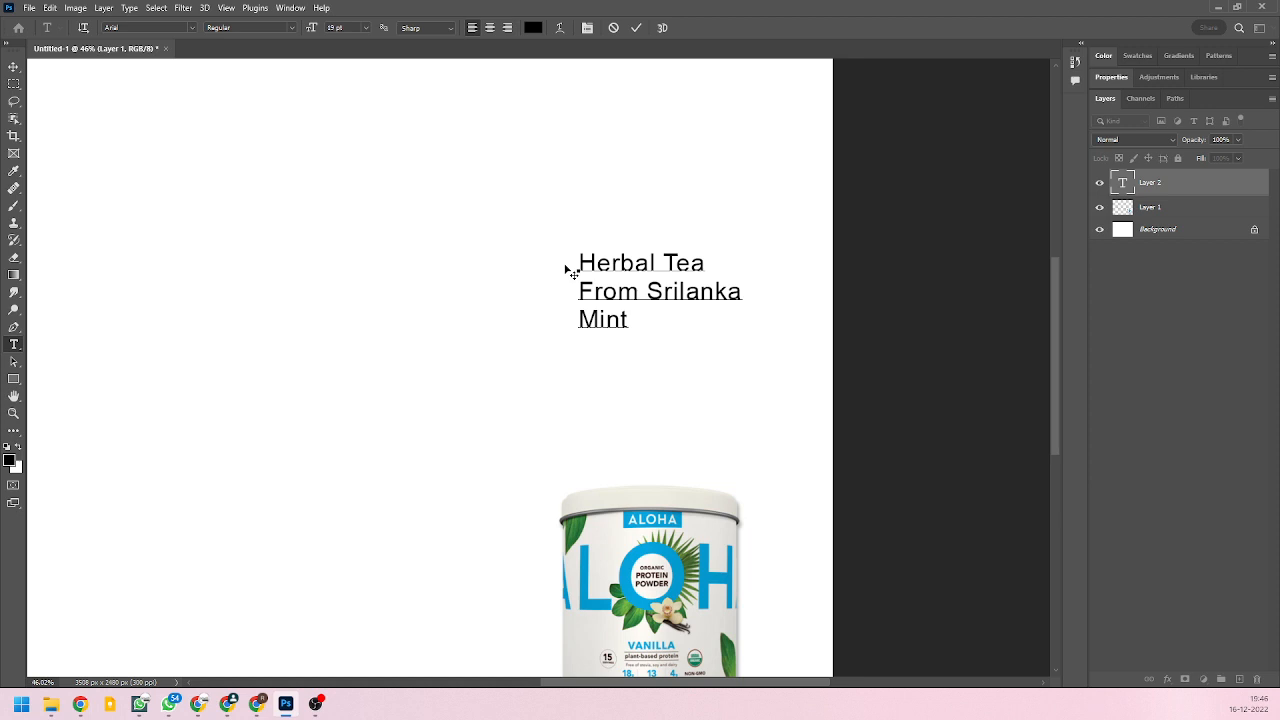
{"action": "key", "text": "Return"}
{"action": "type", "text": "Refre shing"}
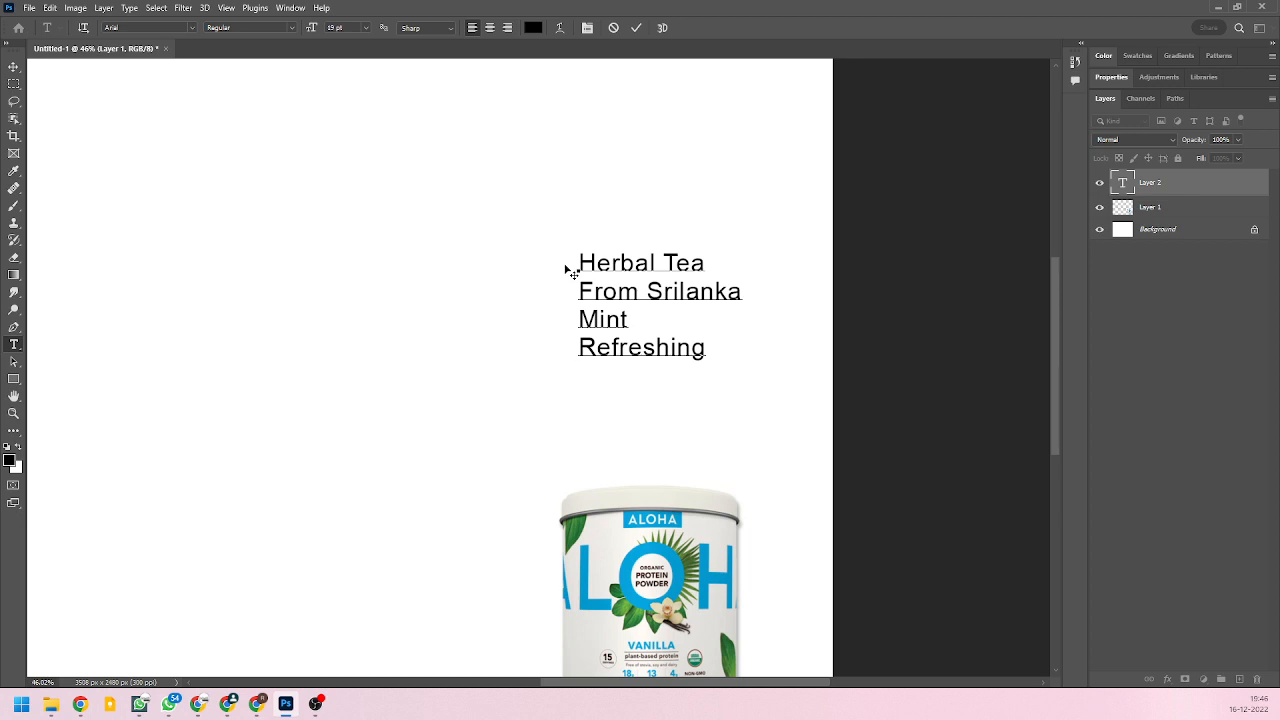
Insert a new first line reading "Minty" above "Herbal Tea".
{"action": "key", "text": "Up"}
{"action": "key", "text": "Up"}
{"action": "key", "text": "Up"}
{"action": "key", "text": "Return"}
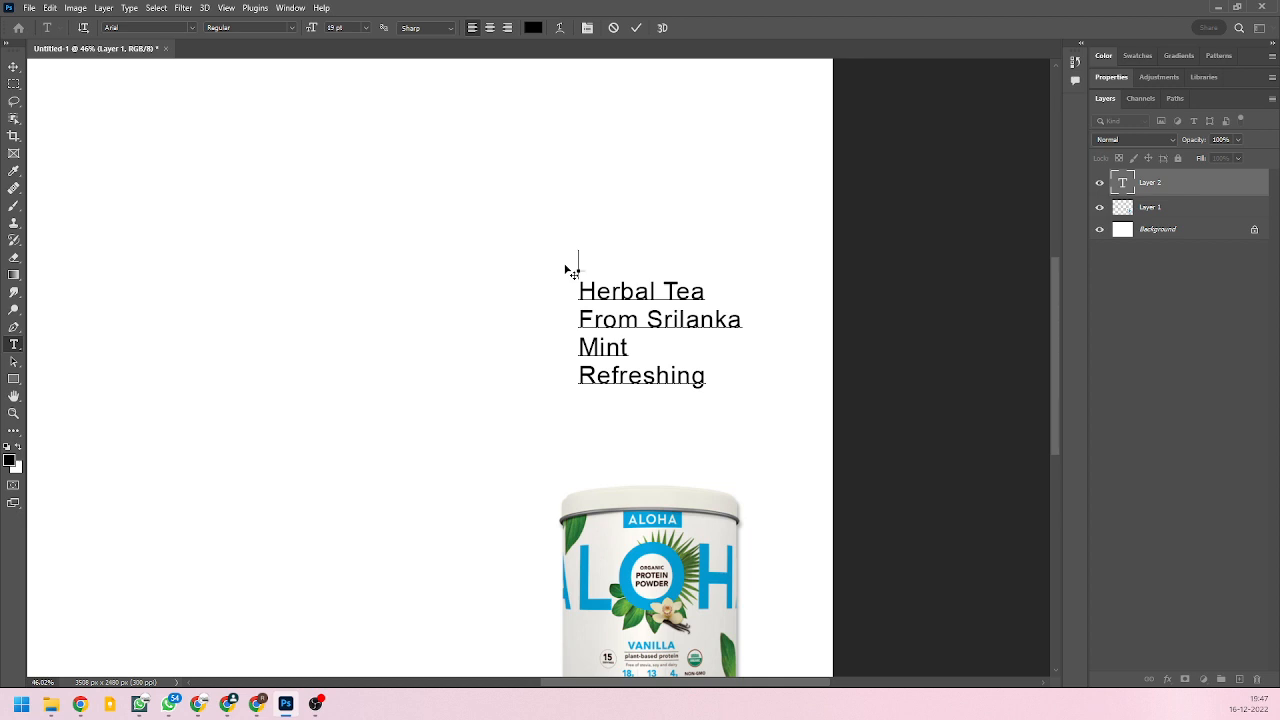
{"action": "type", "text": "Minte"}
{"action": "key", "text": "BackSpace"}
{"action": "type", "text": "y"}
{"action": "key", "text": "BackSpace"}
Enlarge the word "Minty" in the first line to 23 pt.
{"action": "key", "text": "ctrl+shift+Left"}
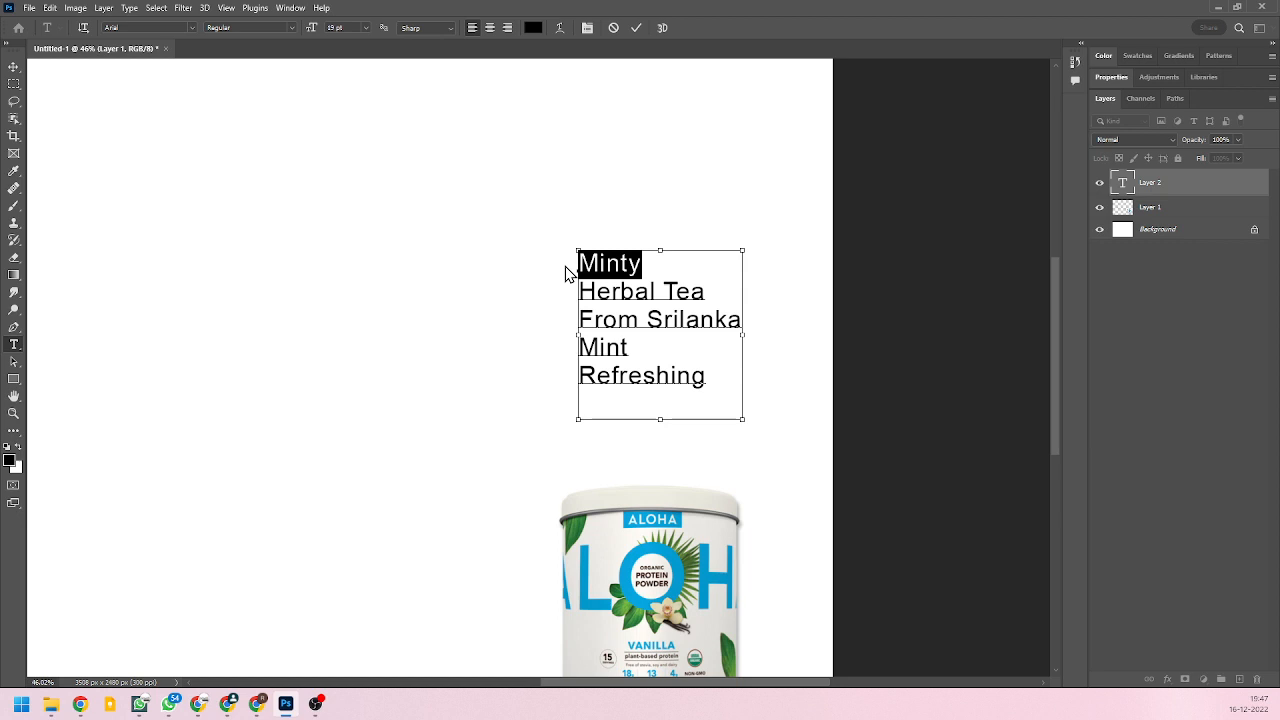
{"action": "key", "text": "ctrl+shift+period"}
{"action": "key", "text": "ctrl+shift+period"}
{"action": "key", "text": "ctrl+shift+period"}
{"action": "key", "text": "ctrl+shift+period"}
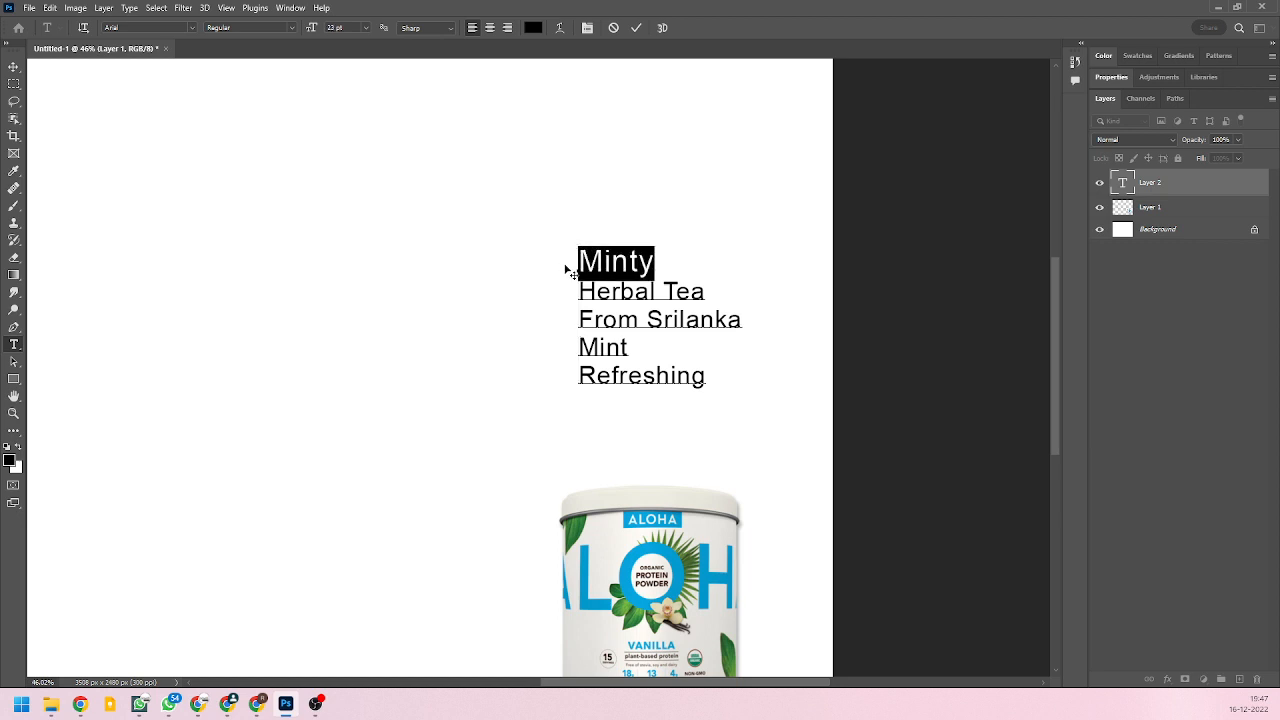
{"action": "key", "text": "Right"}
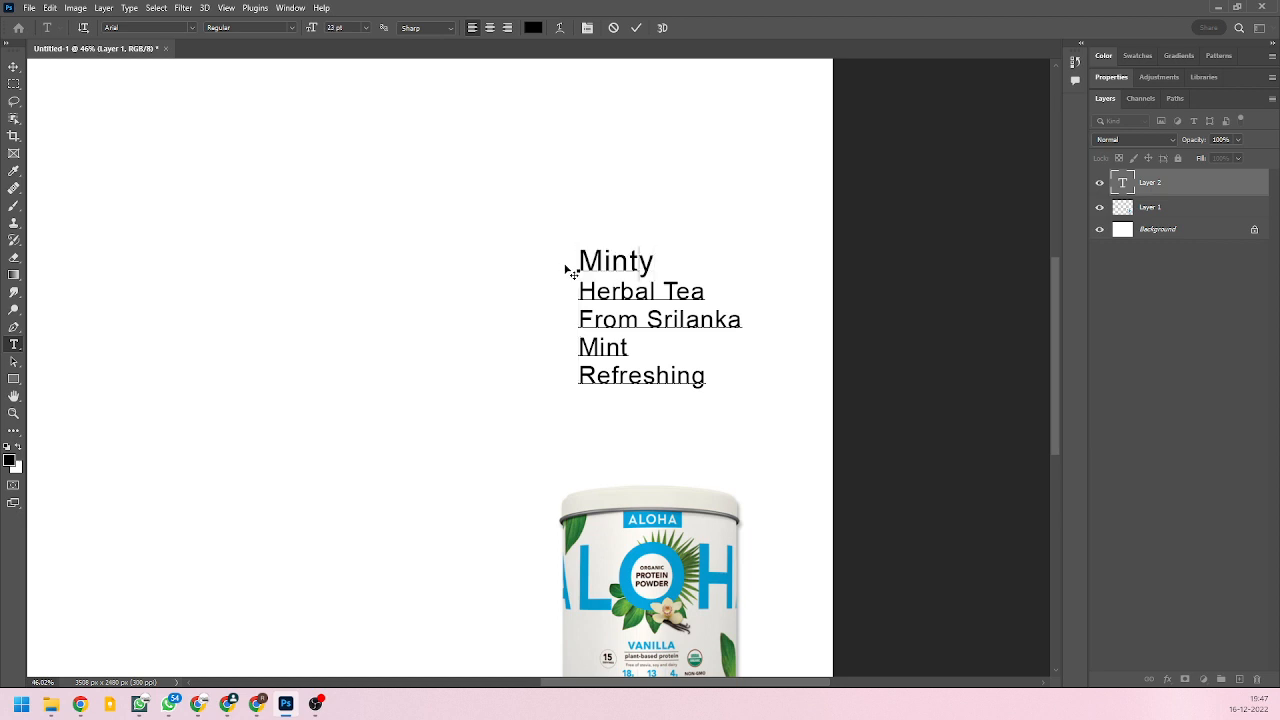
Change the wording of the enlarged first line to "Minttea".
{"action": "key", "text": "BackSpace"}
{"action": "type", "text": "ea"}
{"action": "left_click_drag", "start_coordinate": [677, 264], "coordinate": [542, 259]}
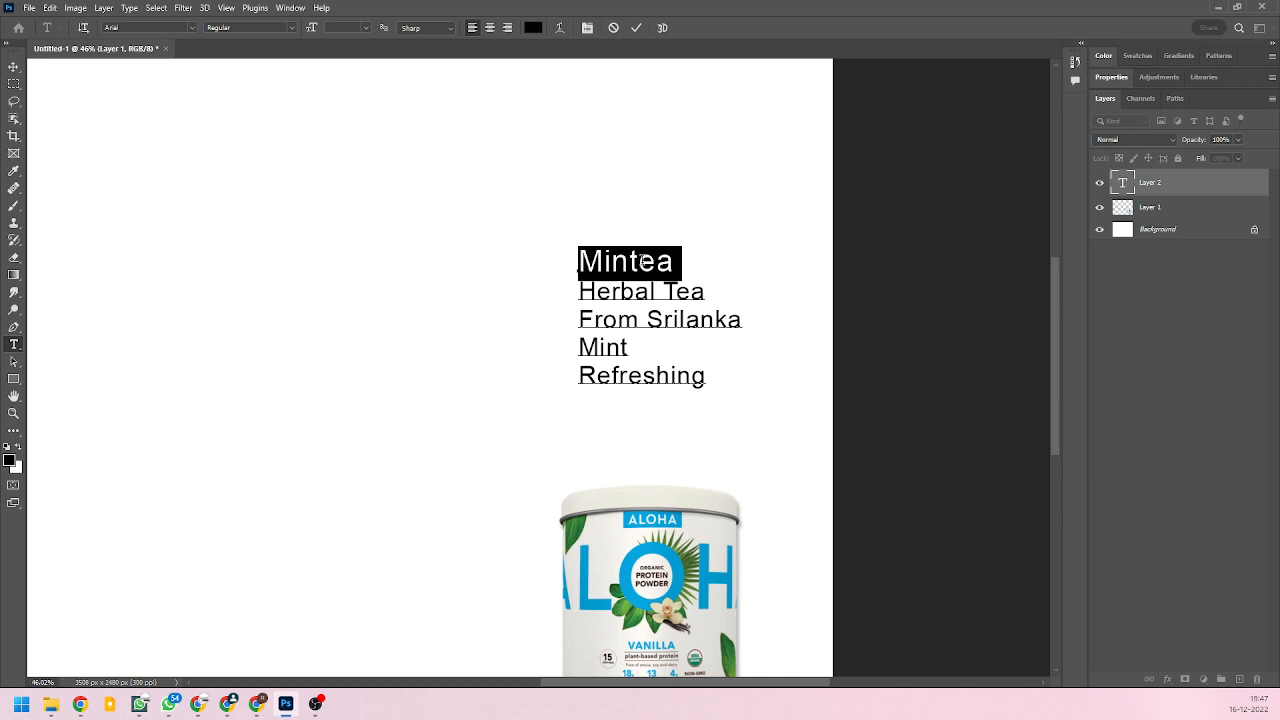
{"action": "left_click", "coordinate": [579, 263]}
{"action": "type", "text": "t"}
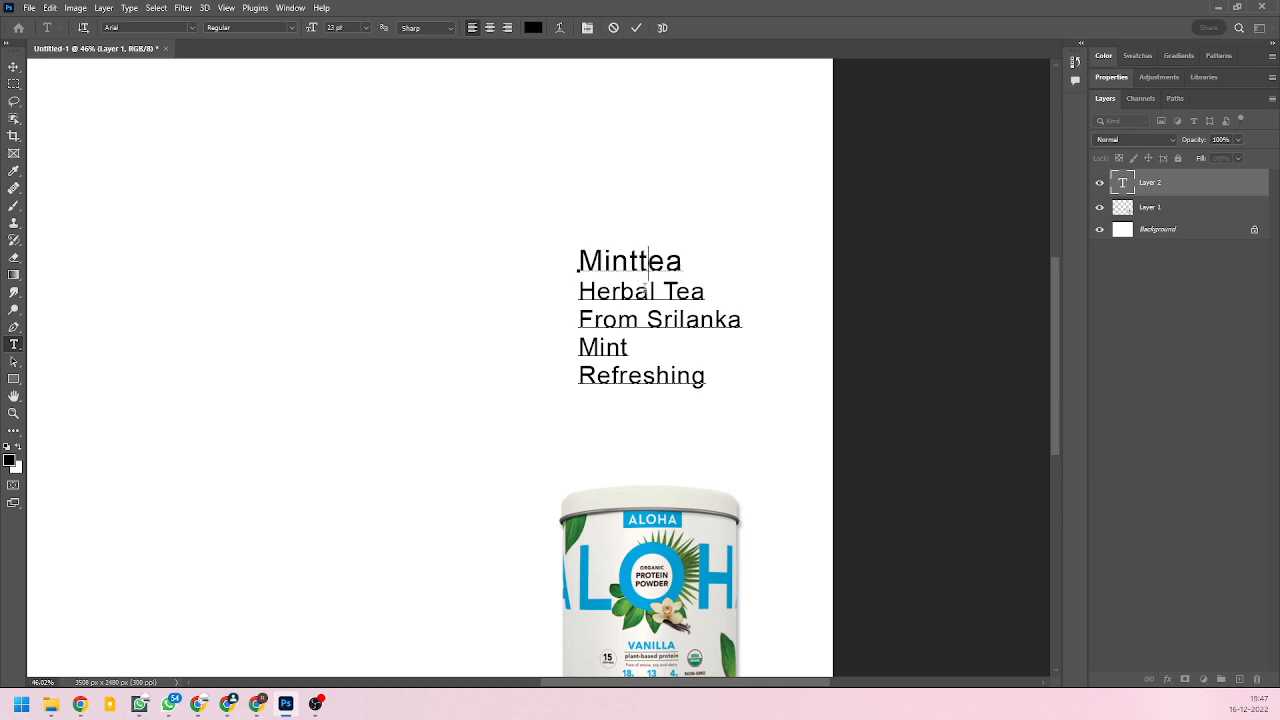
Correct the enlarged first line of the text block to read "Mint Tea".
{"action": "key", "text": "Left"}
{"action": "key", "text": "Delete"}
{"action": "type", "text": "T"}
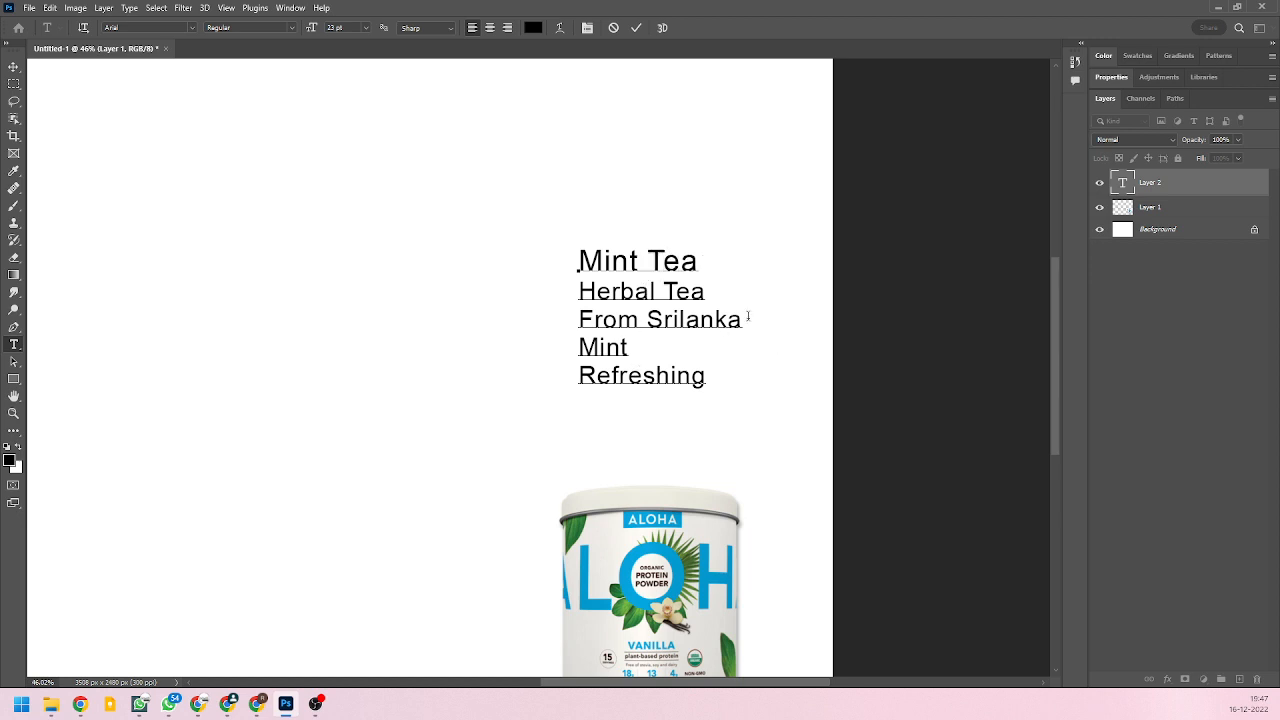
Reduce the four lines below "Mint Tea" to 16 pt and tighten their line spacing.
{"action": "left_click_drag", "start_coordinate": [705, 377], "coordinate": [580, 310]}
{"action": "key", "text": "ctrl+shift+comma"}
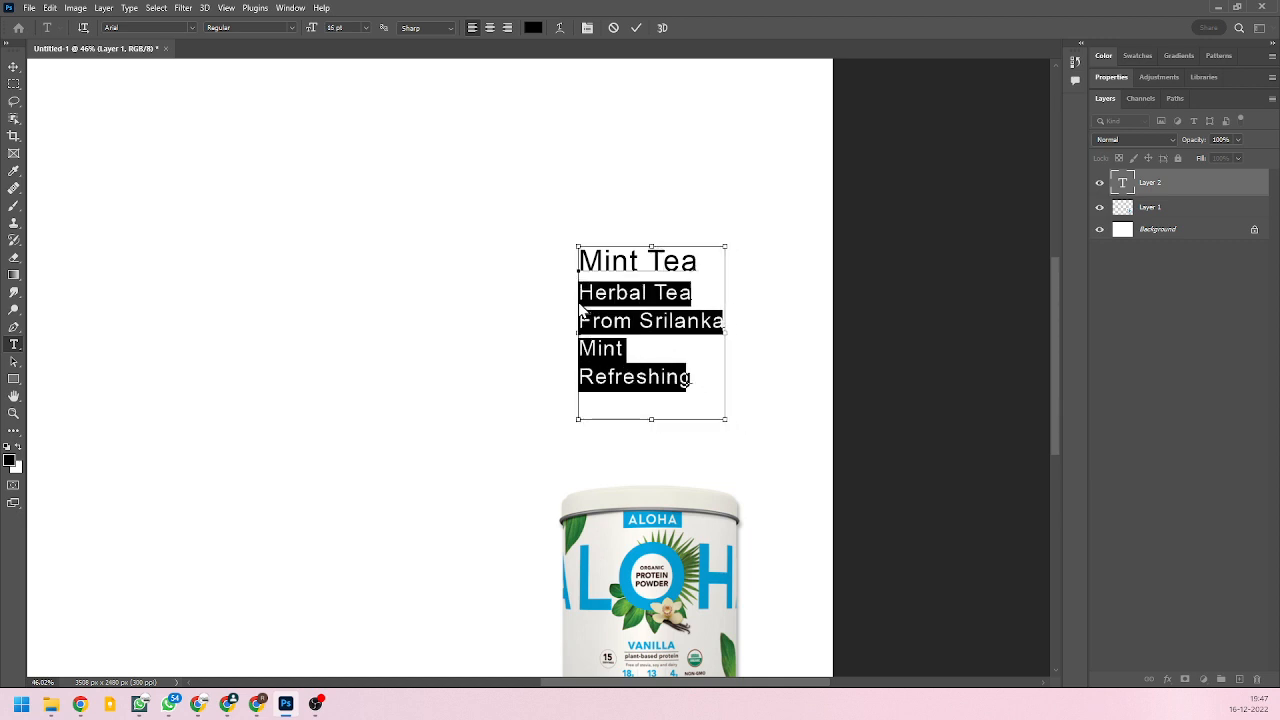
{"action": "key", "text": "alt+Up"}
{"action": "key", "text": "alt+Up"}
{"action": "key", "text": "alt+Up"}
{"action": "key", "text": "alt+Up"}
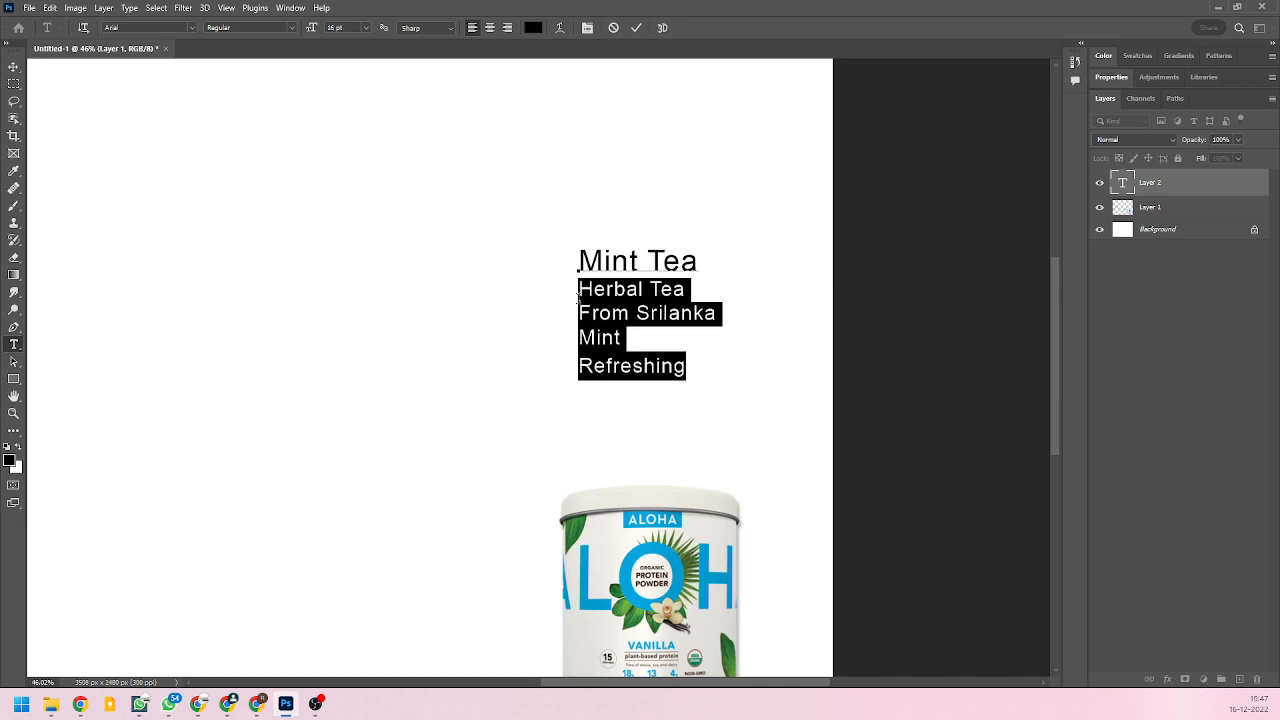
Finish editing the text and shift the block slightly toward the canvas's right edge, above the ALOHA can.
{"action": "left_click", "coordinate": [12, 67]}
{"action": "left_click_drag", "start_coordinate": [670, 314], "coordinate": [698, 330]}
{"action": "scroll", "coordinate": [690, 405], "scroll_direction": "down", "scroll_amount": 1}
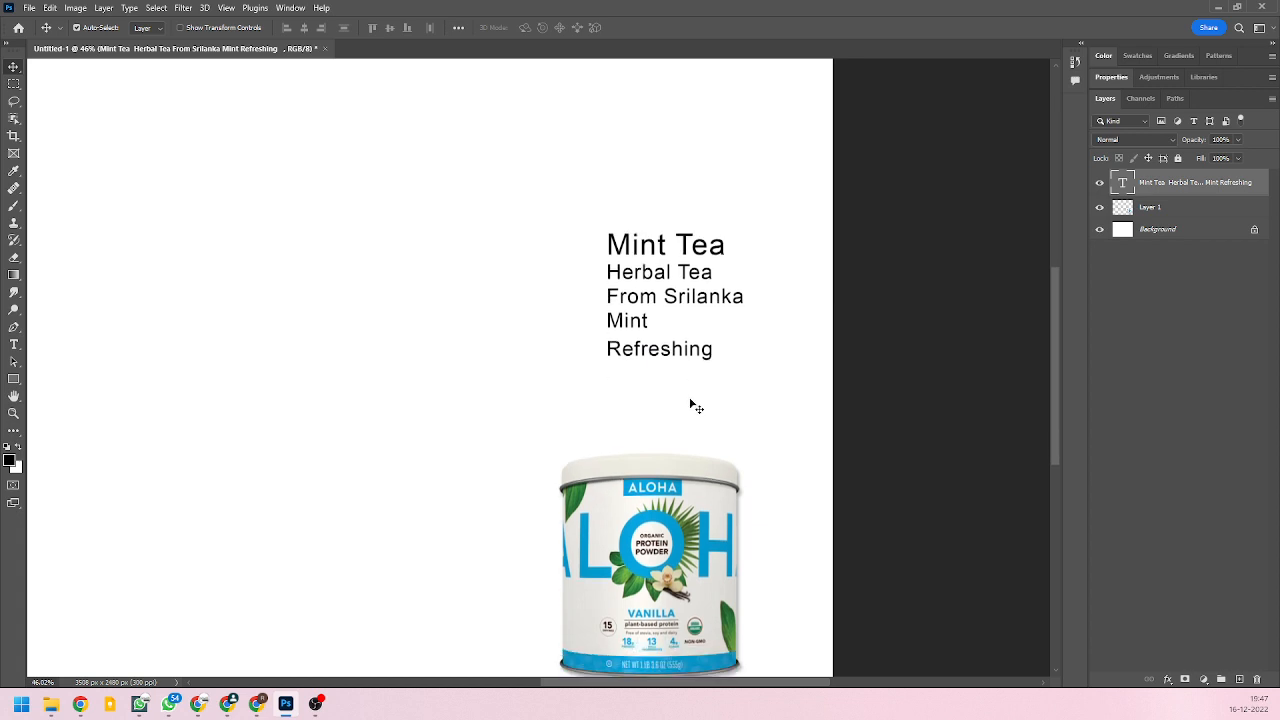
{"action": "scroll", "coordinate": [669, 394], "scroll_direction": "down", "scroll_amount": 2}
{"action": "scroll", "coordinate": [640, 423], "scroll_direction": "up", "scroll_amount": 1}
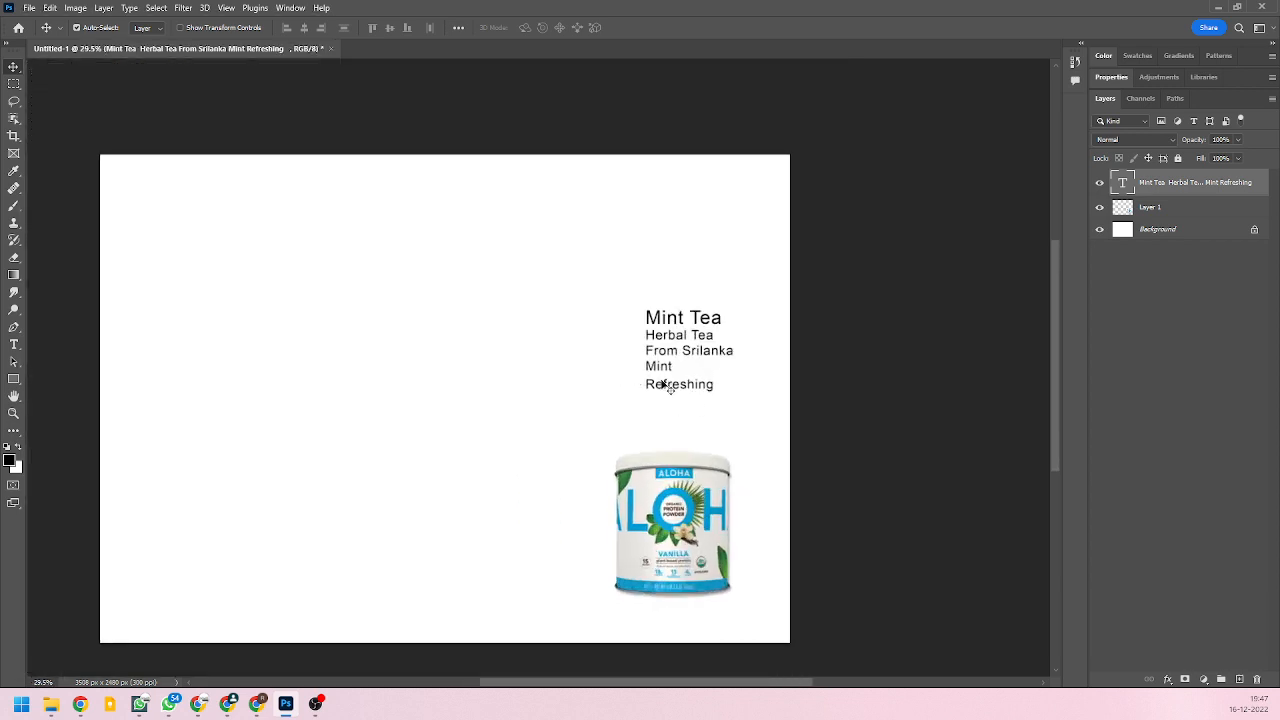
{"action": "scroll", "coordinate": [670, 482], "scroll_direction": "up", "scroll_amount": 4}
{"action": "scroll", "coordinate": [683, 511], "scroll_direction": "down", "scroll_amount": 3}
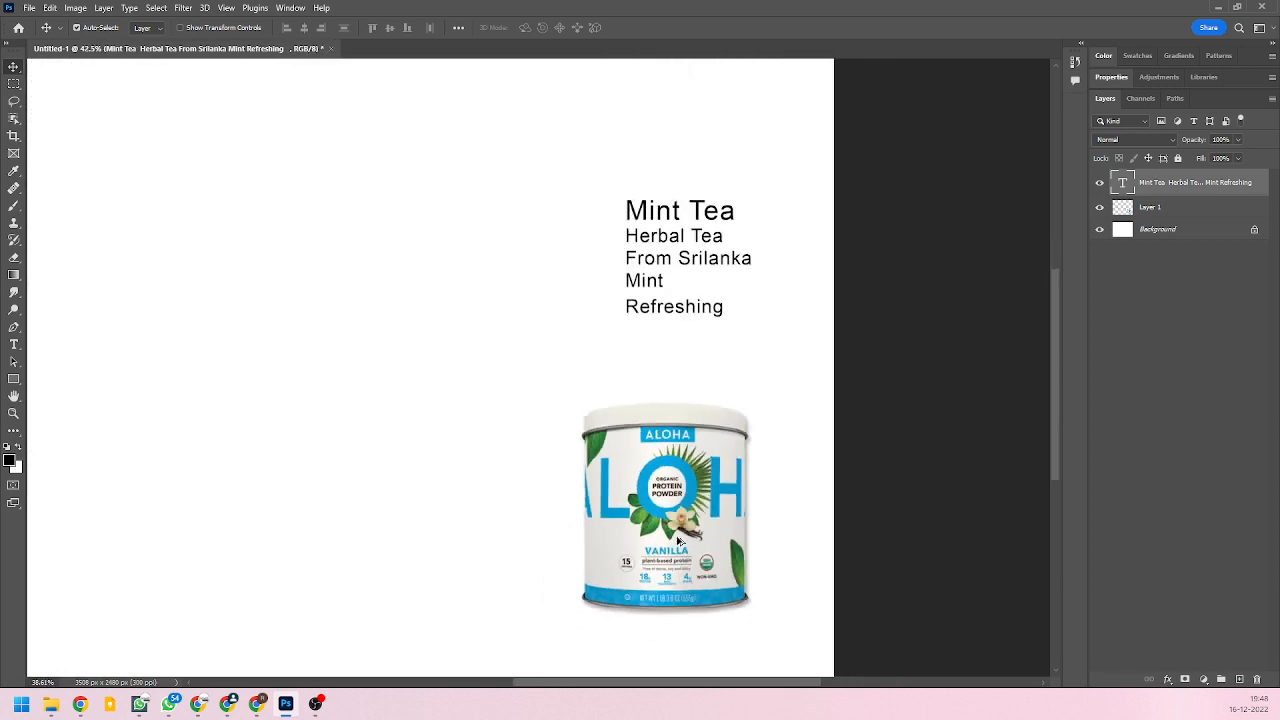
{"action": "scroll", "coordinate": [600, 420], "scroll_direction": "up", "scroll_amount": 2}
Switch to Chrome and look through the mint leaf image results for further packaging references.
{"action": "key", "text": "alt+Tab"}
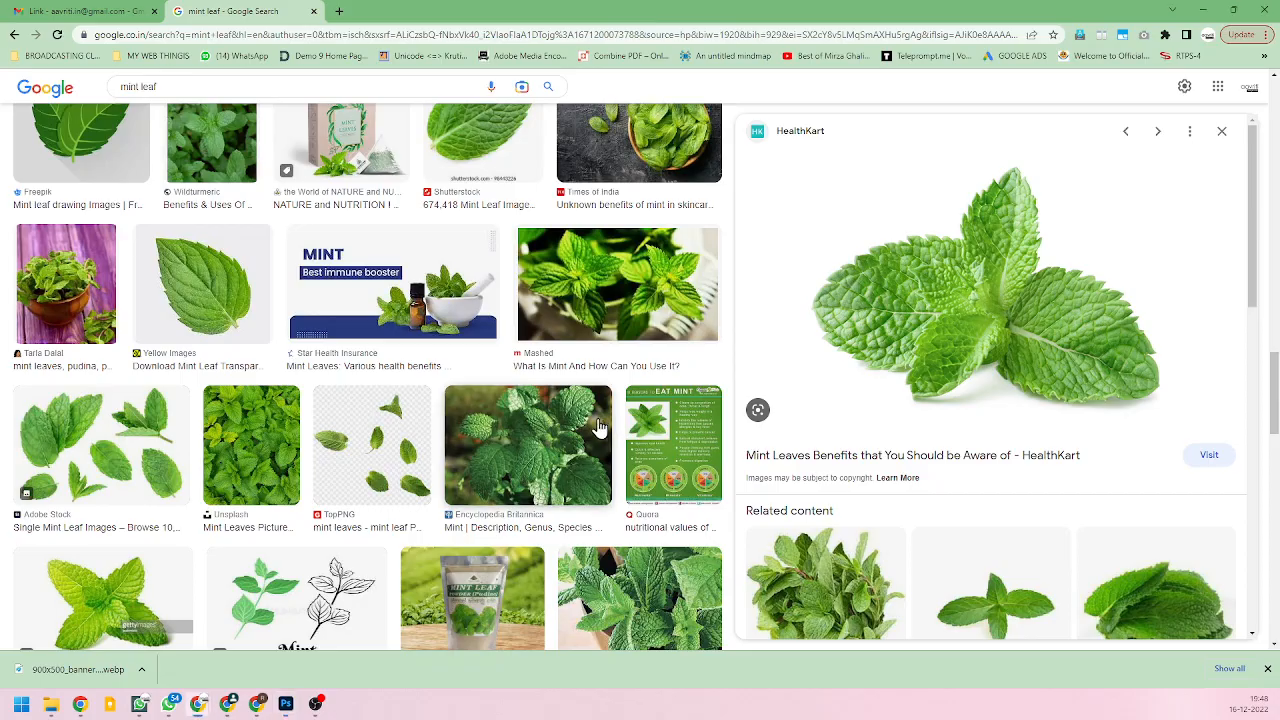
{"action": "scroll", "coordinate": [407, 378], "scroll_direction": "up", "scroll_amount": 15}
{"action": "scroll", "coordinate": [407, 378], "scroll_direction": "up", "scroll_amount": 3}
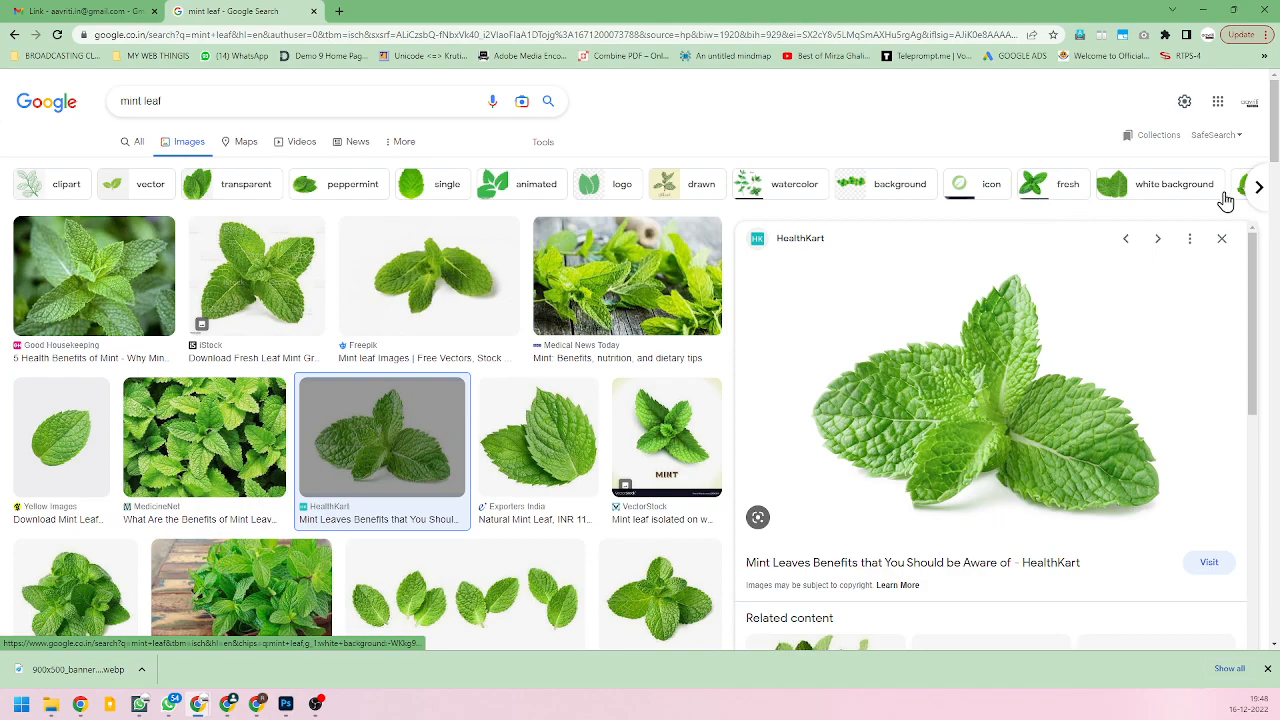
{"action": "scroll", "coordinate": [530, 360], "scroll_direction": "down", "scroll_amount": 5}
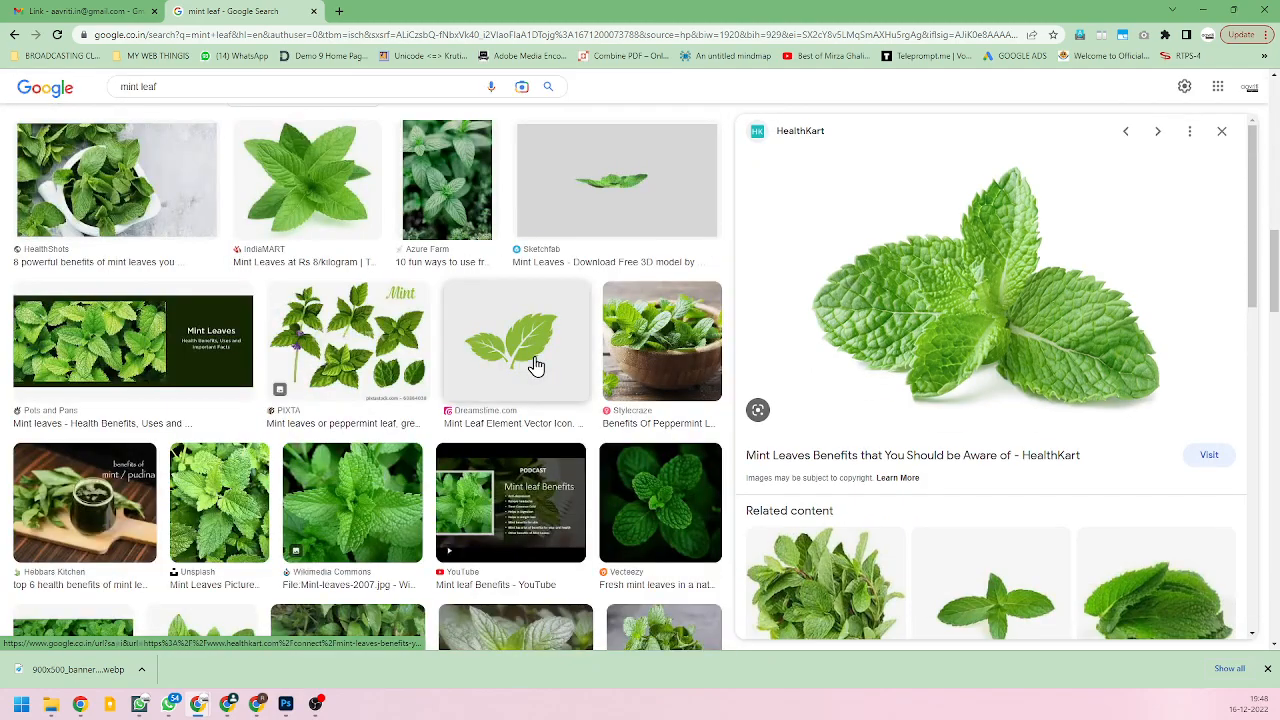
{"action": "scroll", "coordinate": [535, 365], "scroll_direction": "down", "scroll_amount": 10}
{"action": "scroll", "coordinate": [535, 365], "scroll_direction": "down", "scroll_amount": 5}
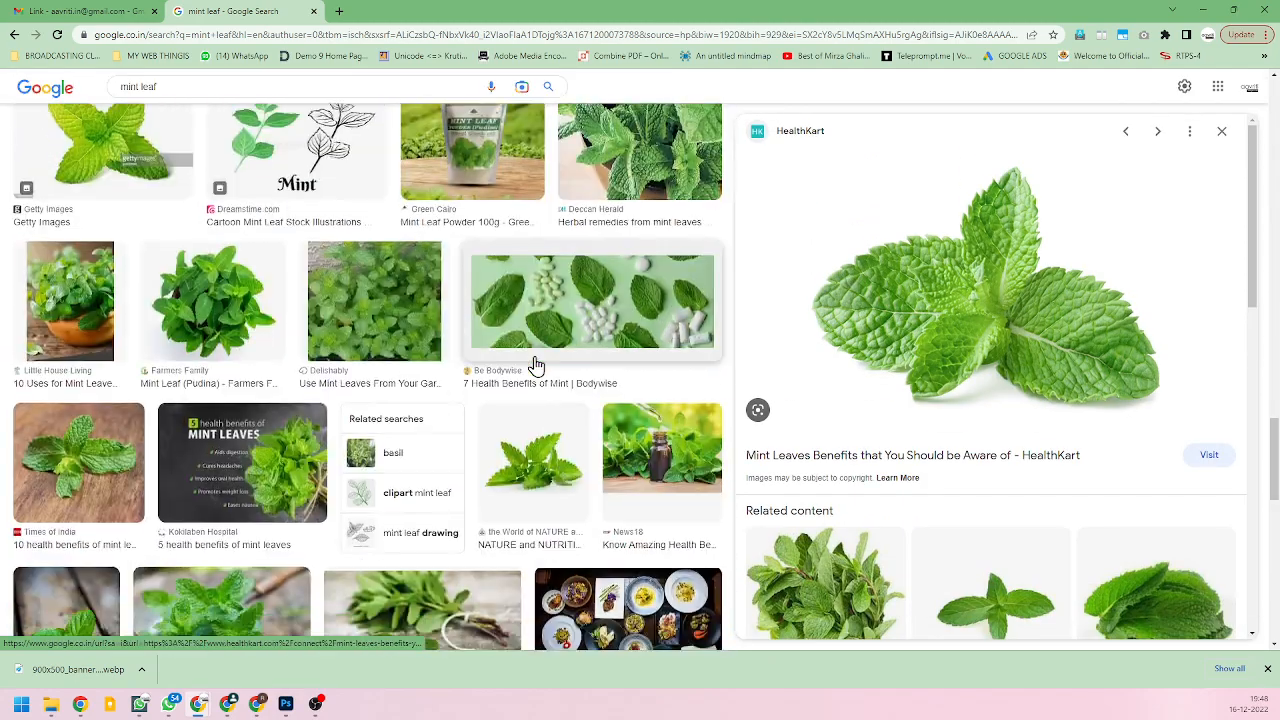
{"action": "scroll", "coordinate": [535, 365], "scroll_direction": "down", "scroll_amount": 4}
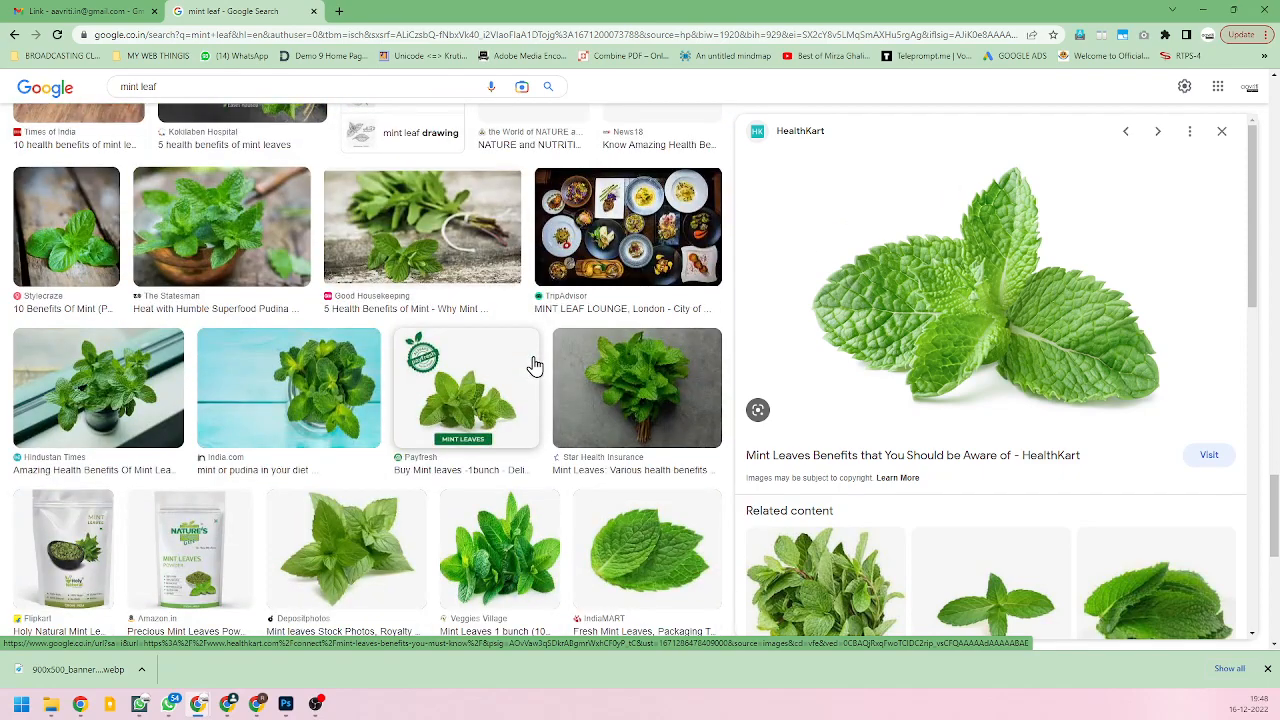
{"action": "scroll", "coordinate": [535, 365], "scroll_direction": "up", "scroll_amount": 15}
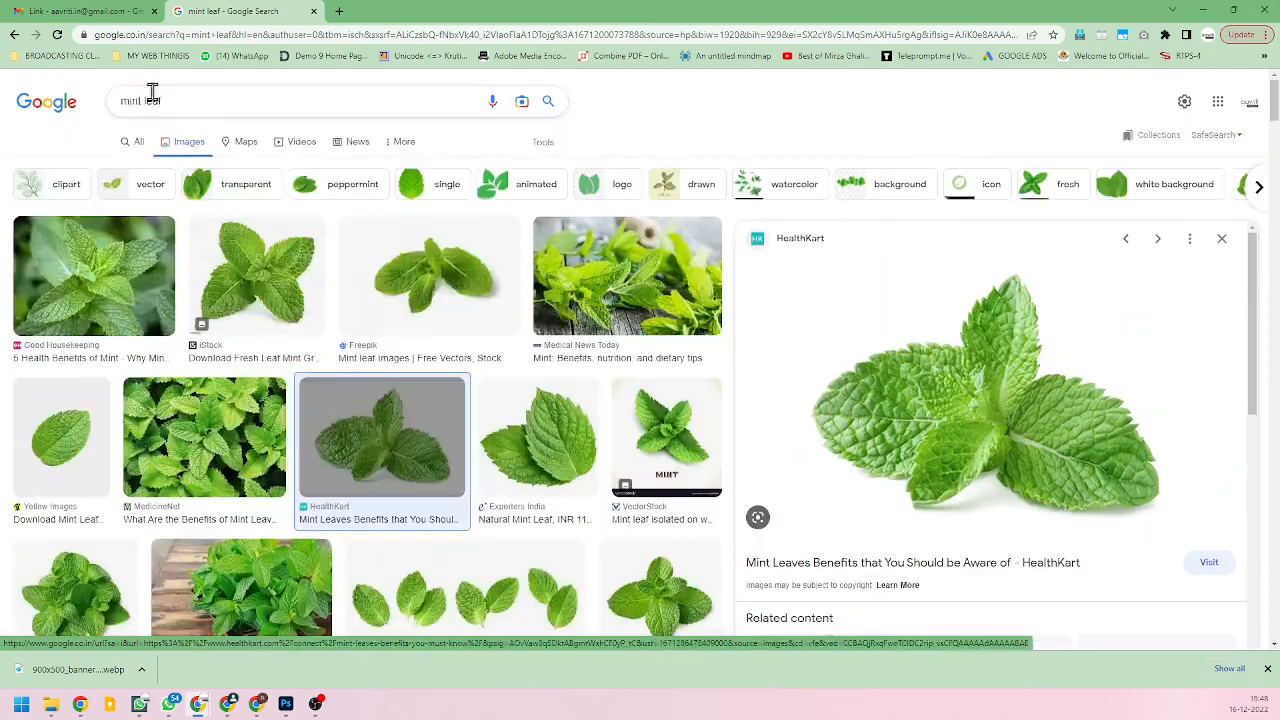
Search Google Images for "mint flower" and open the iStock picture of mint with purple flowers.
{"action": "left_click", "coordinate": [162, 100]}
{"action": "left_click_drag", "start_coordinate": [162, 100], "coordinate": [143, 100]}
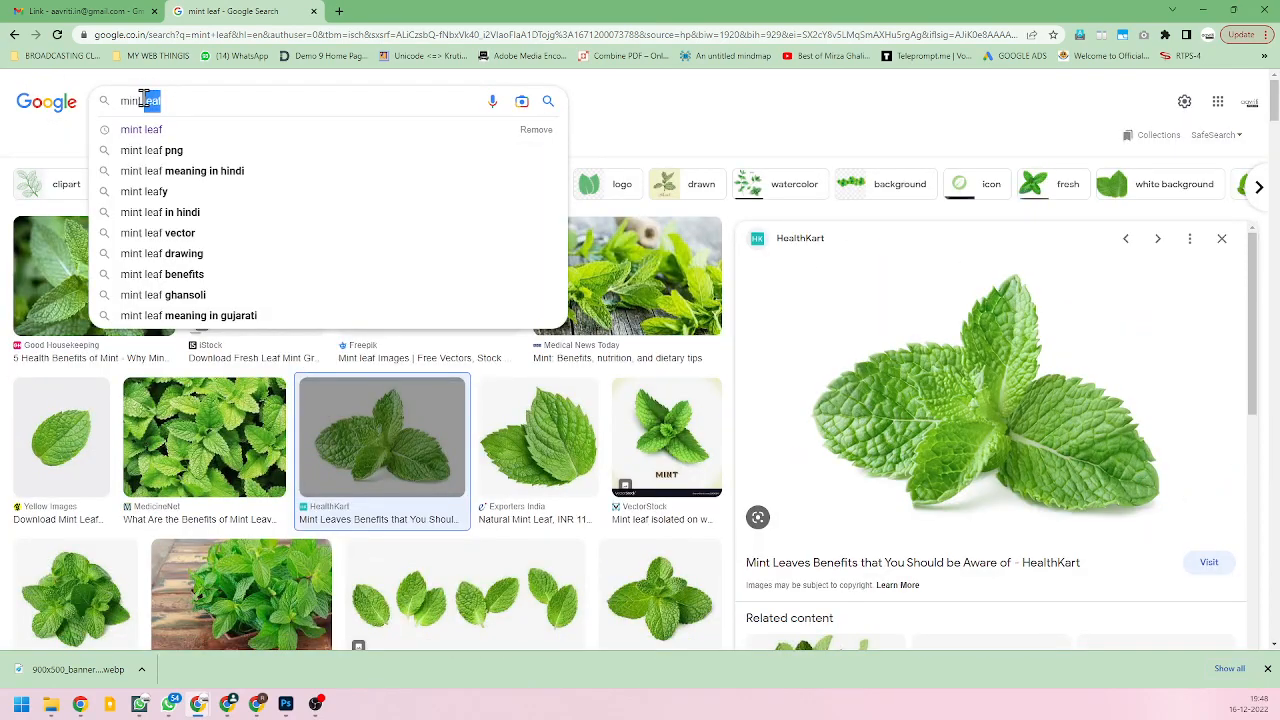
{"action": "type", "text": "flower"}
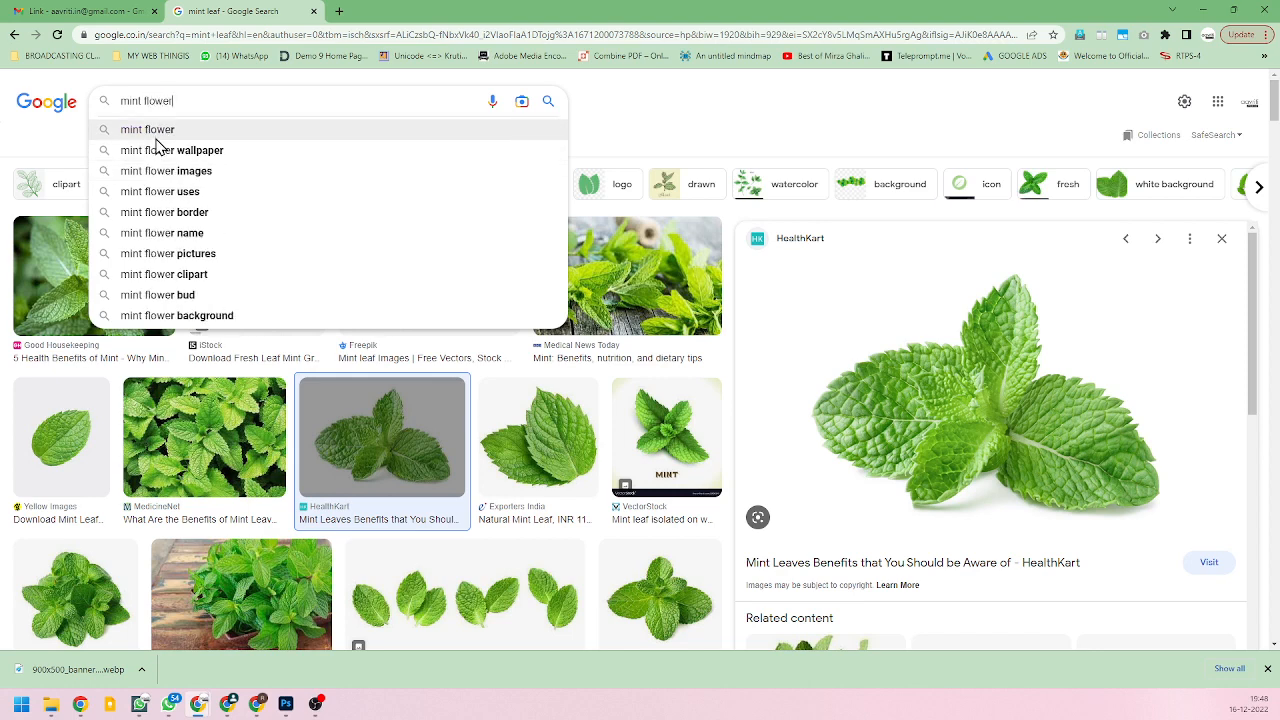
{"action": "key", "text": "Return"}
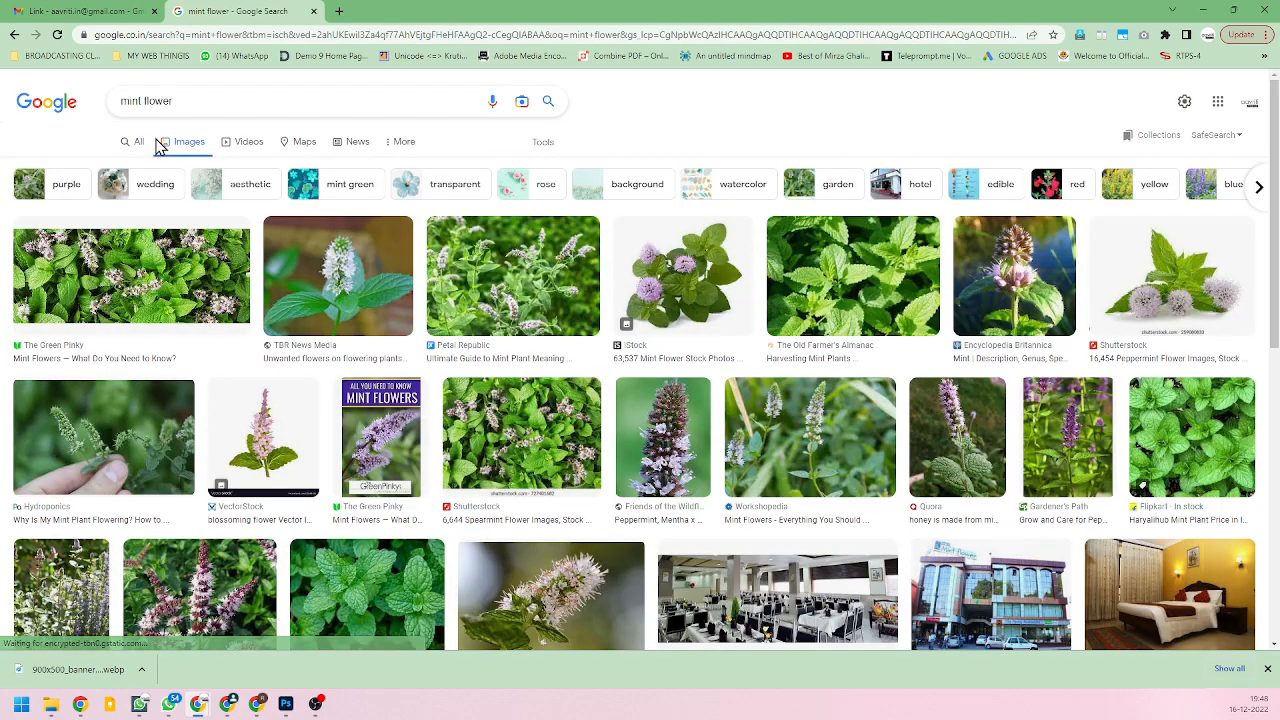
{"action": "left_click", "coordinate": [688, 292]}
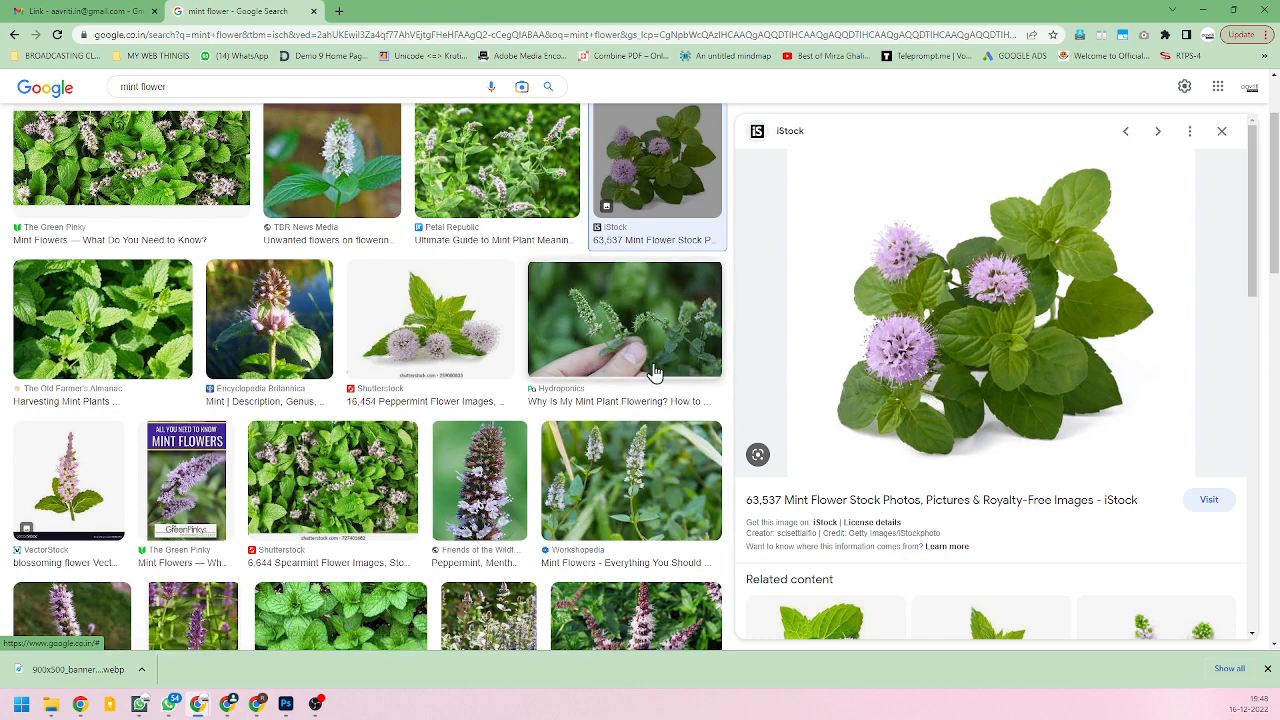
Examine the mint flower results and the iStock picture's related images for a suitable flower reference.
{"action": "scroll", "coordinate": [651, 372], "scroll_direction": "up", "scroll_amount": 2}
{"action": "scroll", "coordinate": [447, 344], "scroll_direction": "down", "scroll_amount": 4}
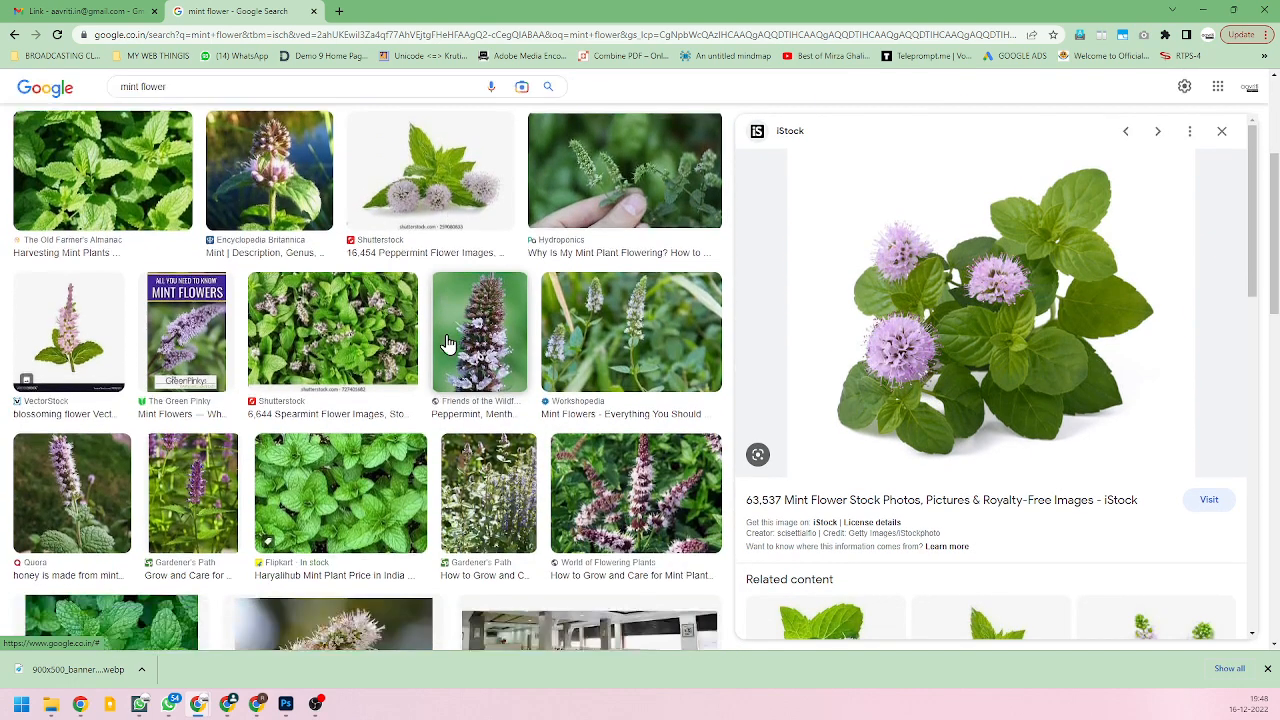
{"action": "scroll", "coordinate": [830, 438], "scroll_direction": "down", "scroll_amount": 4}
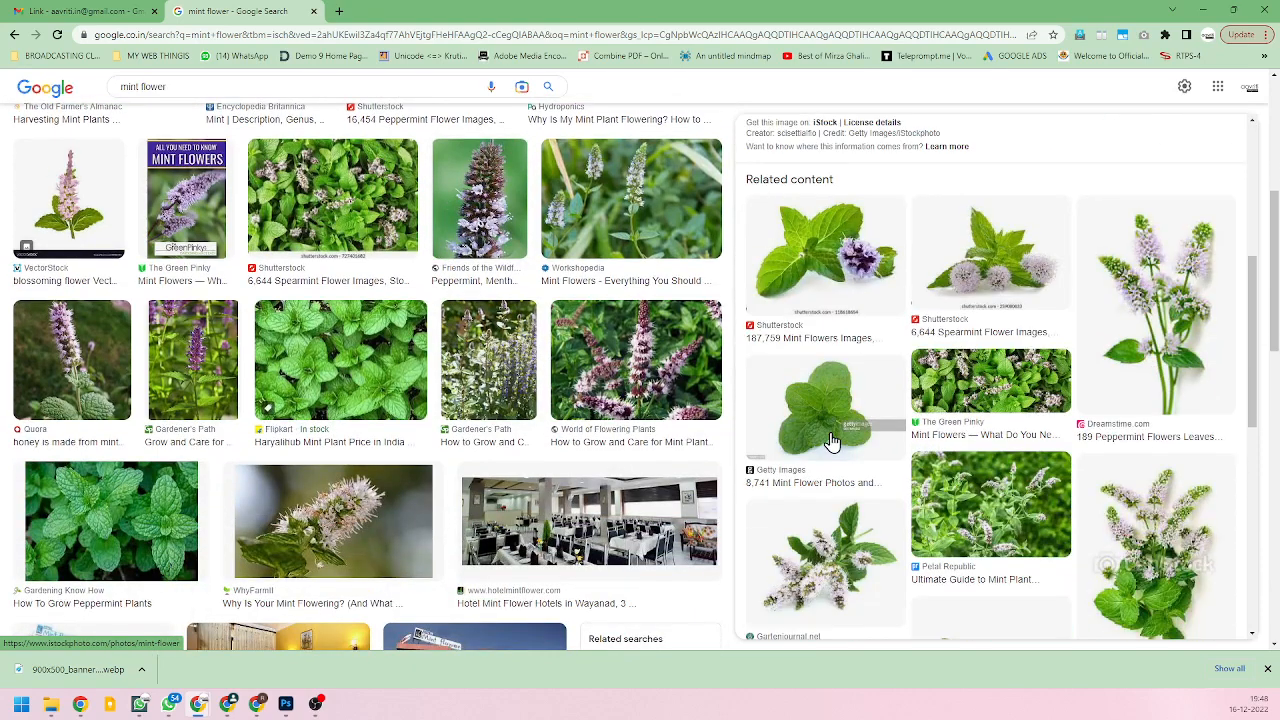
{"action": "scroll", "coordinate": [830, 438], "scroll_direction": "down", "scroll_amount": 3}
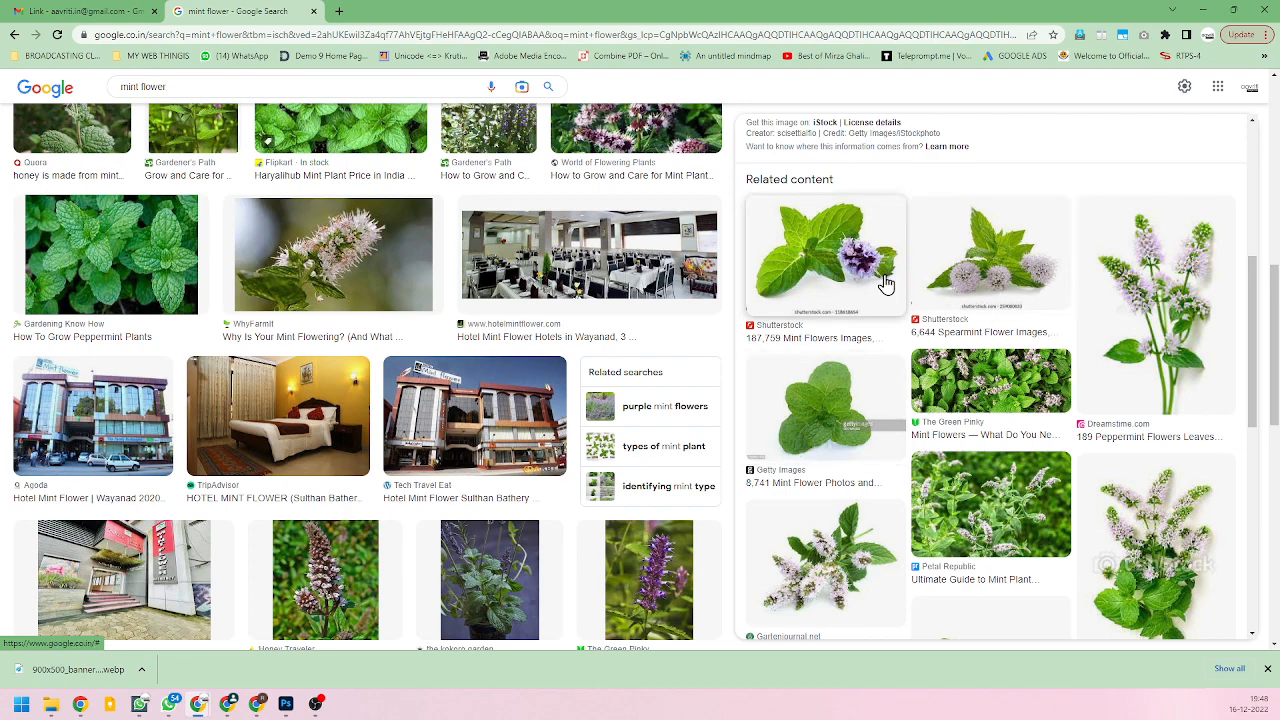
{"action": "scroll", "coordinate": [813, 600], "scroll_direction": "down", "scroll_amount": 2}
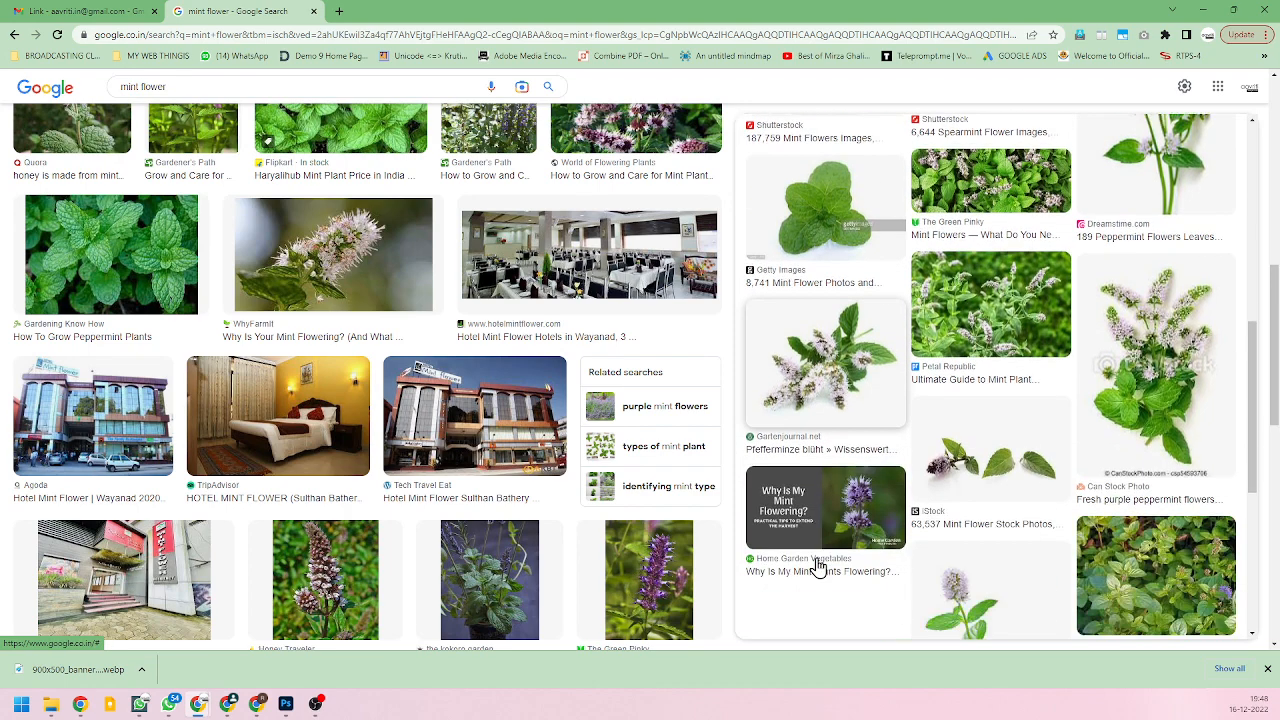
{"action": "scroll", "coordinate": [563, 500], "scroll_direction": "down", "scroll_amount": 2}
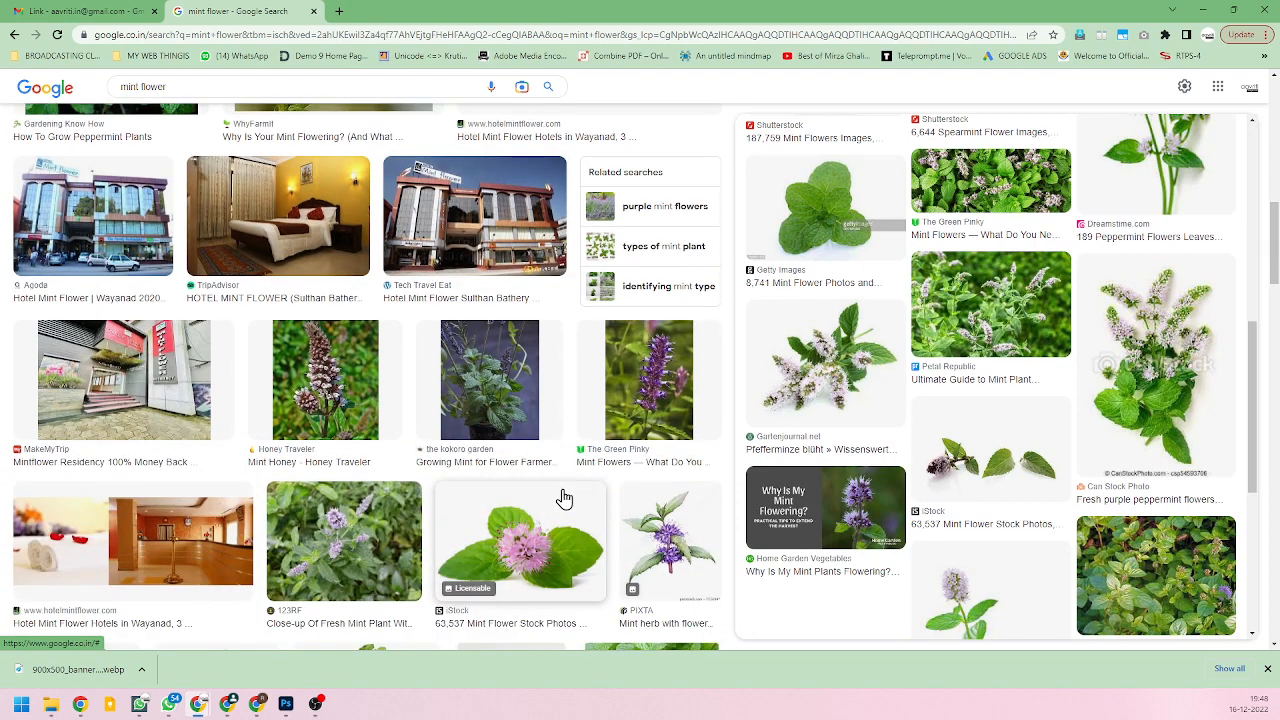
{"action": "scroll", "coordinate": [563, 497], "scroll_direction": "down", "scroll_amount": 5}
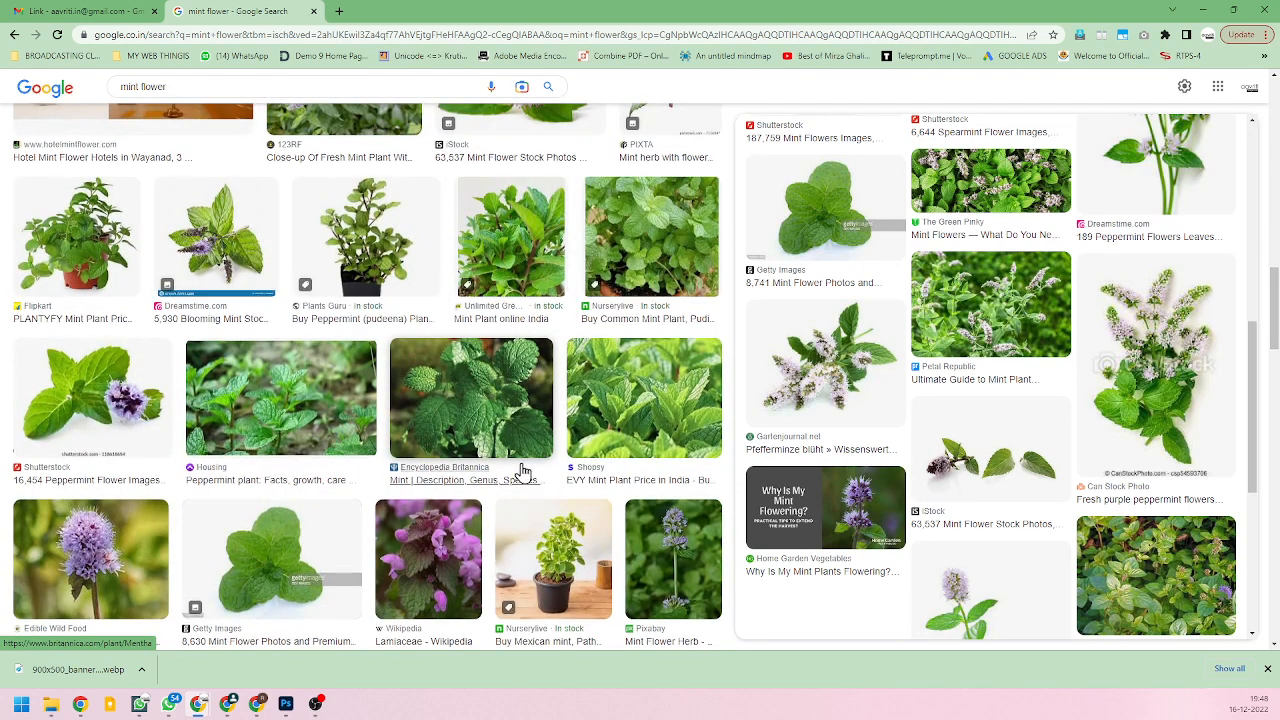
{"action": "scroll", "coordinate": [520, 470], "scroll_direction": "up", "scroll_amount": 6}
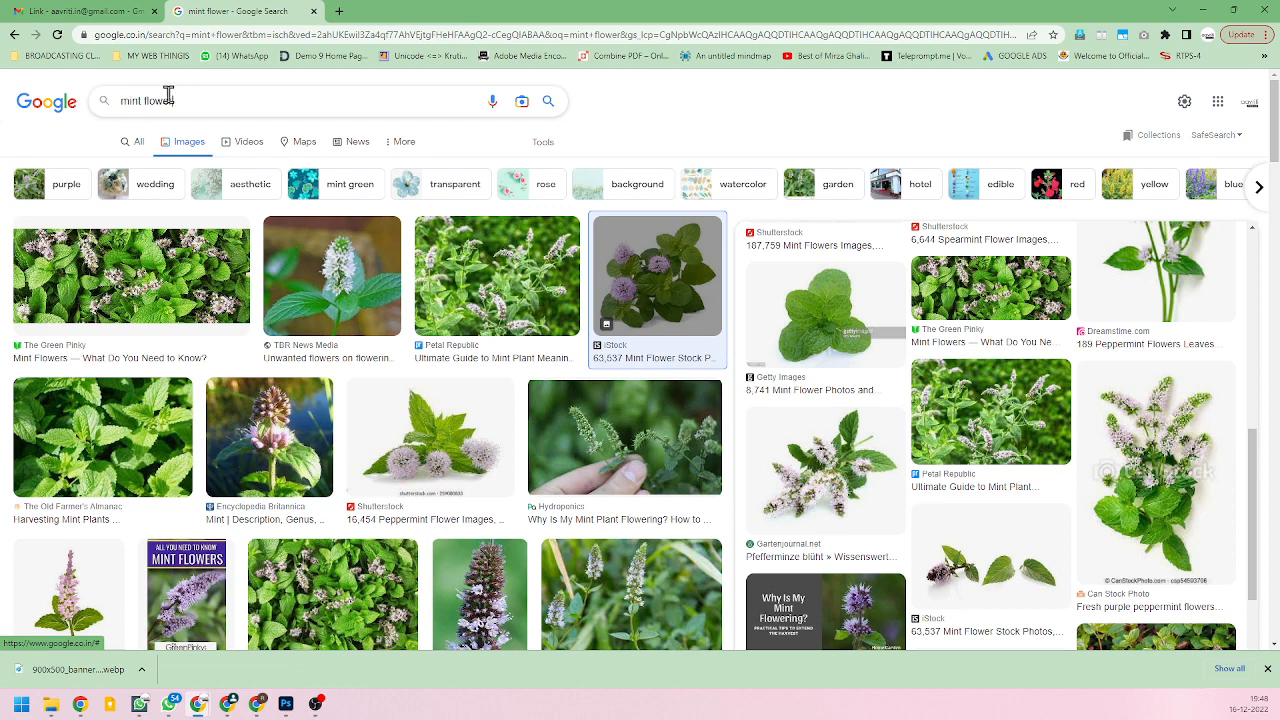
Search Google Images for "clover" and glance over the results.
{"action": "triple_click", "coordinate": [125, 101]}
{"action": "type", "text": "clov"}
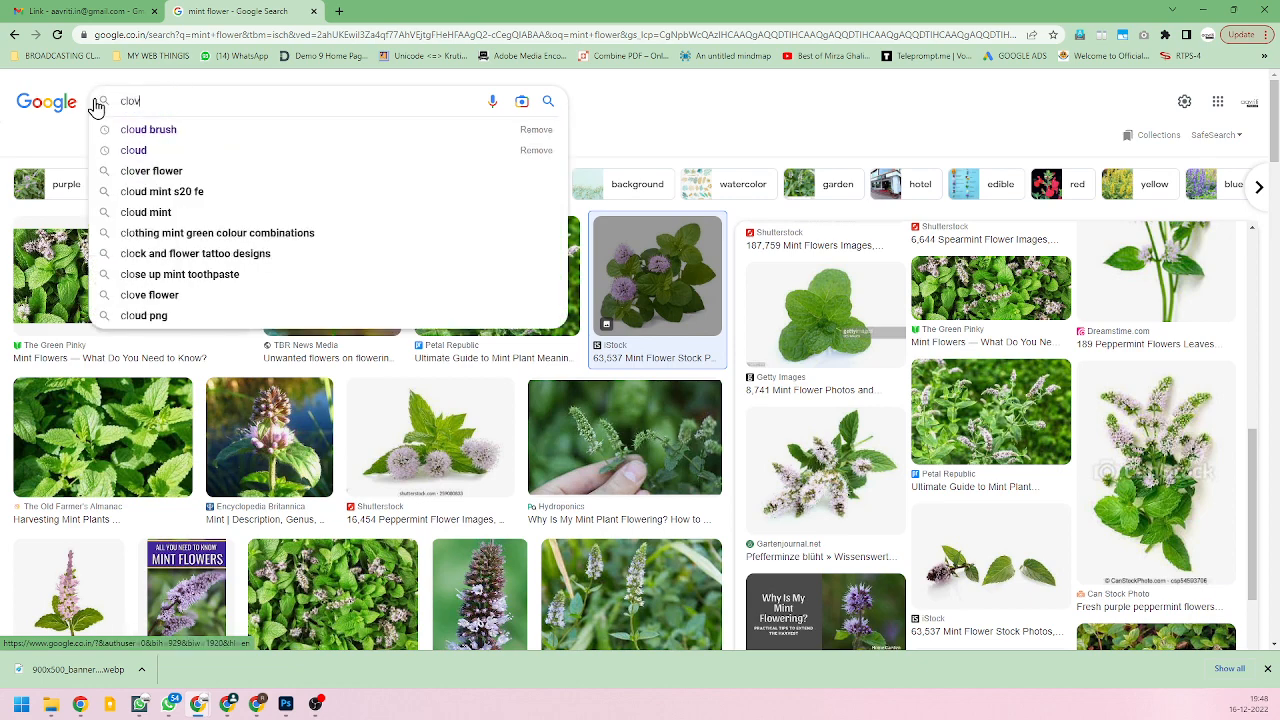
{"action": "type", "text": "er"}
{"action": "key", "text": "Return"}
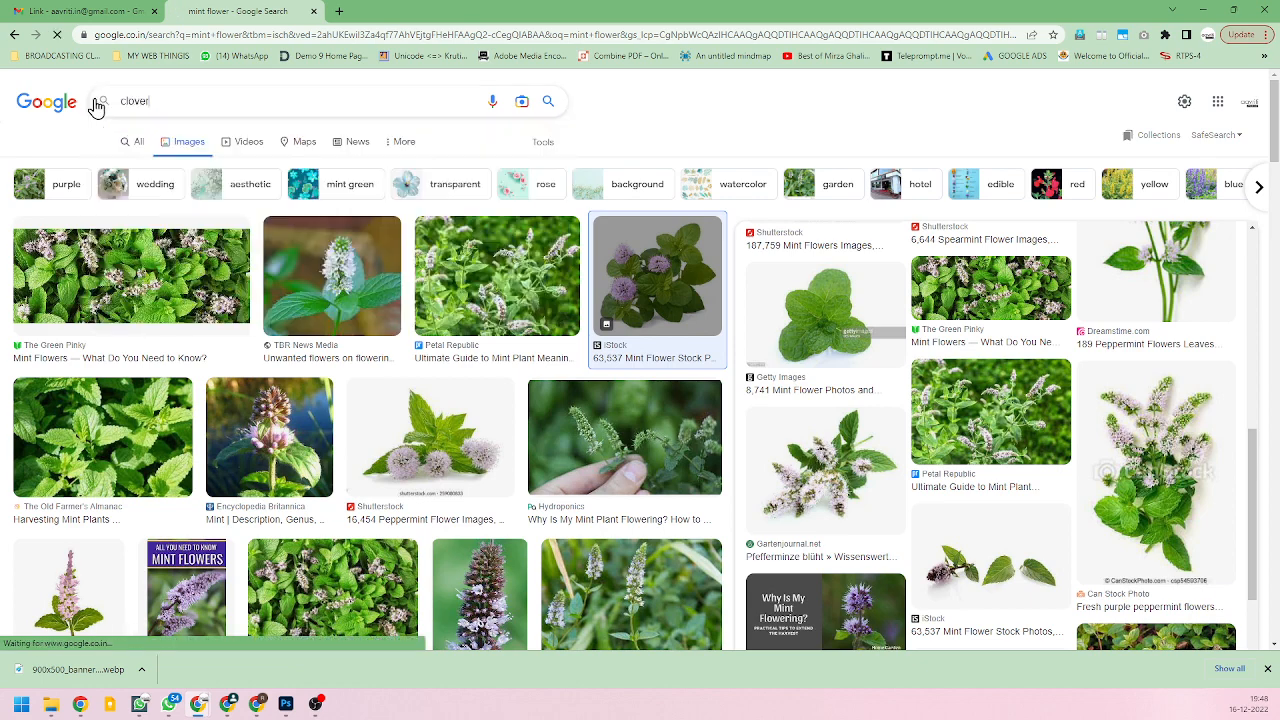
{"action": "scroll", "coordinate": [5, 178], "scroll_direction": "down", "scroll_amount": 4}
{"action": "scroll", "coordinate": [120, 250], "scroll_direction": "up", "scroll_amount": 4}
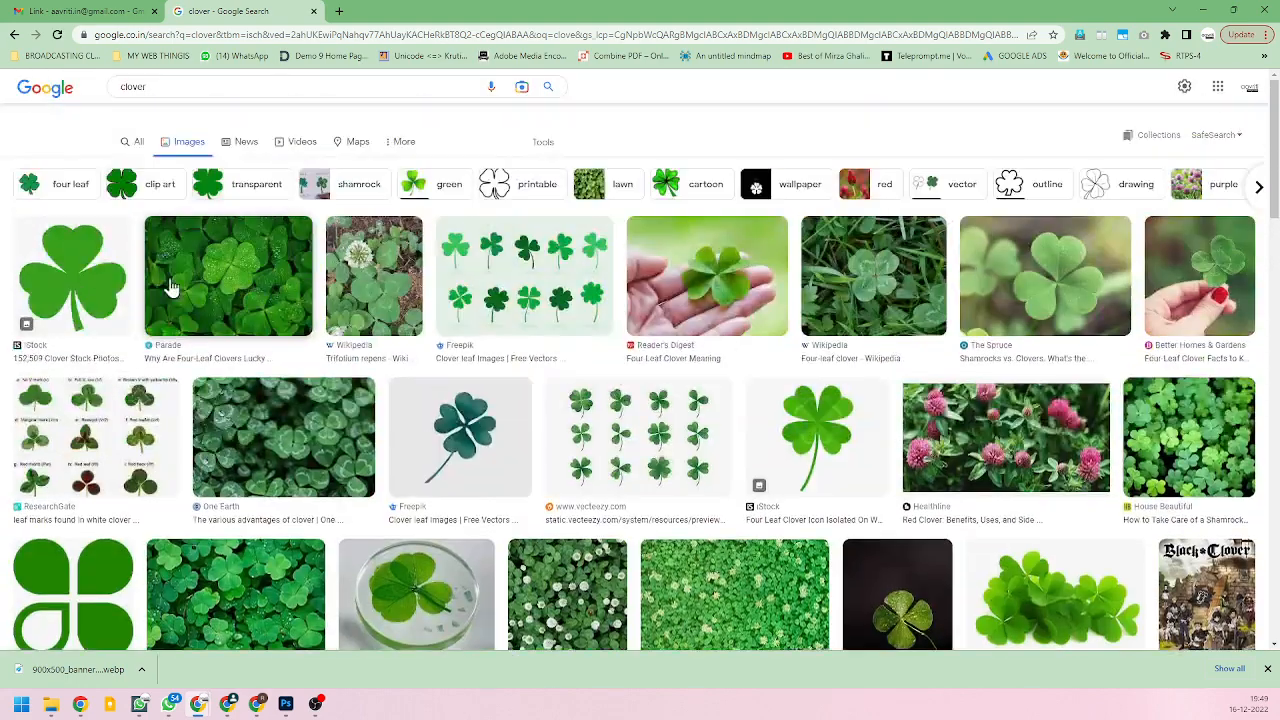
Change the image search to "clove" and look through the results for a spice reference.
{"action": "left_click", "coordinate": [206, 104]}
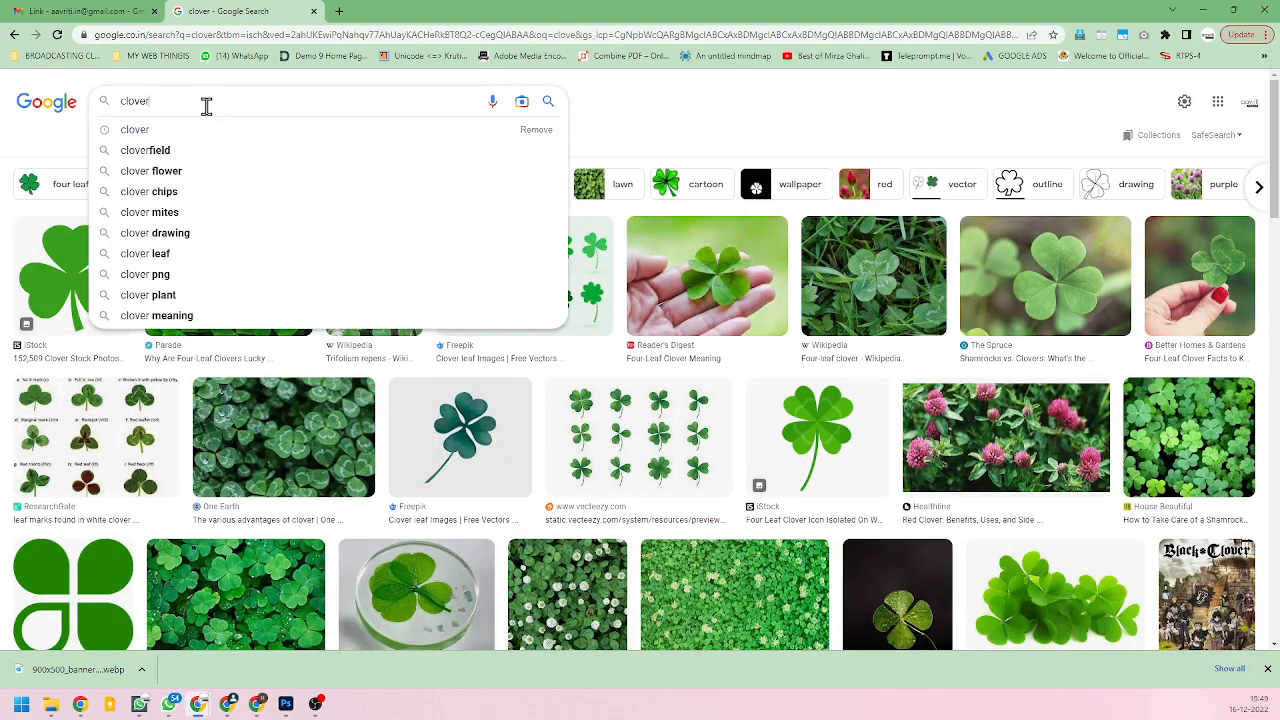
{"action": "key", "text": "BackSpace"}
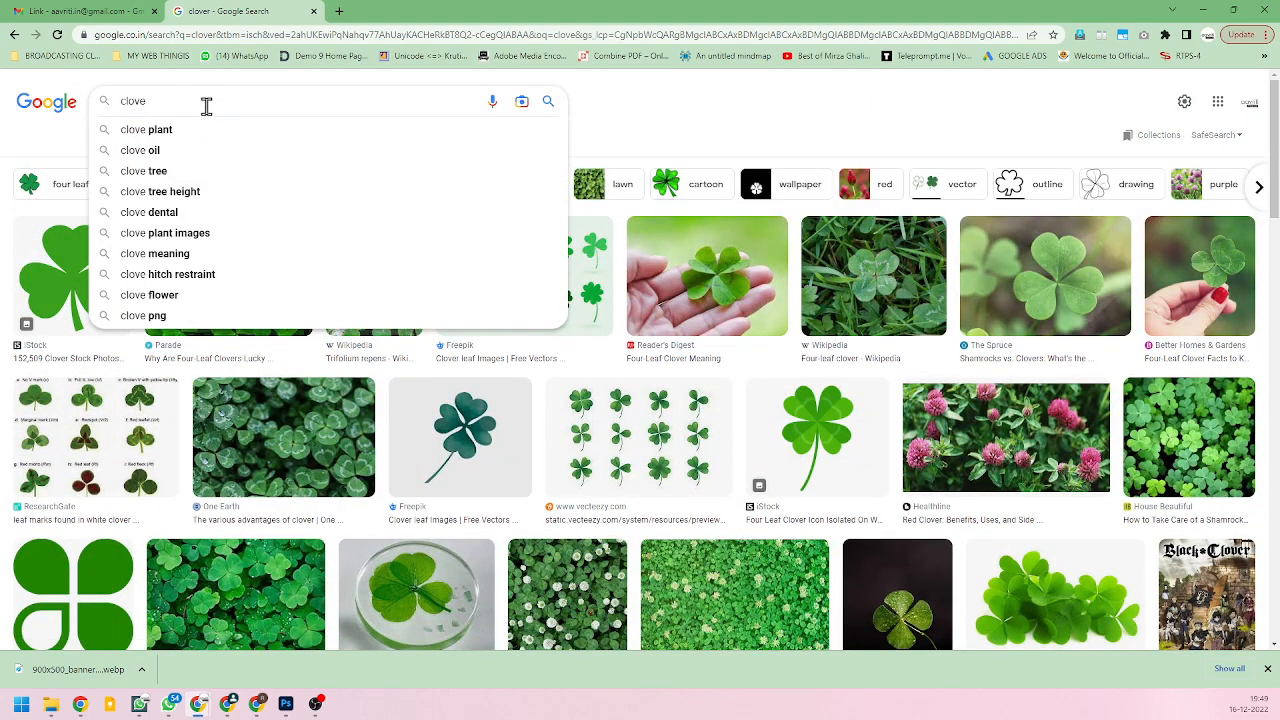
{"action": "key", "text": "Return"}
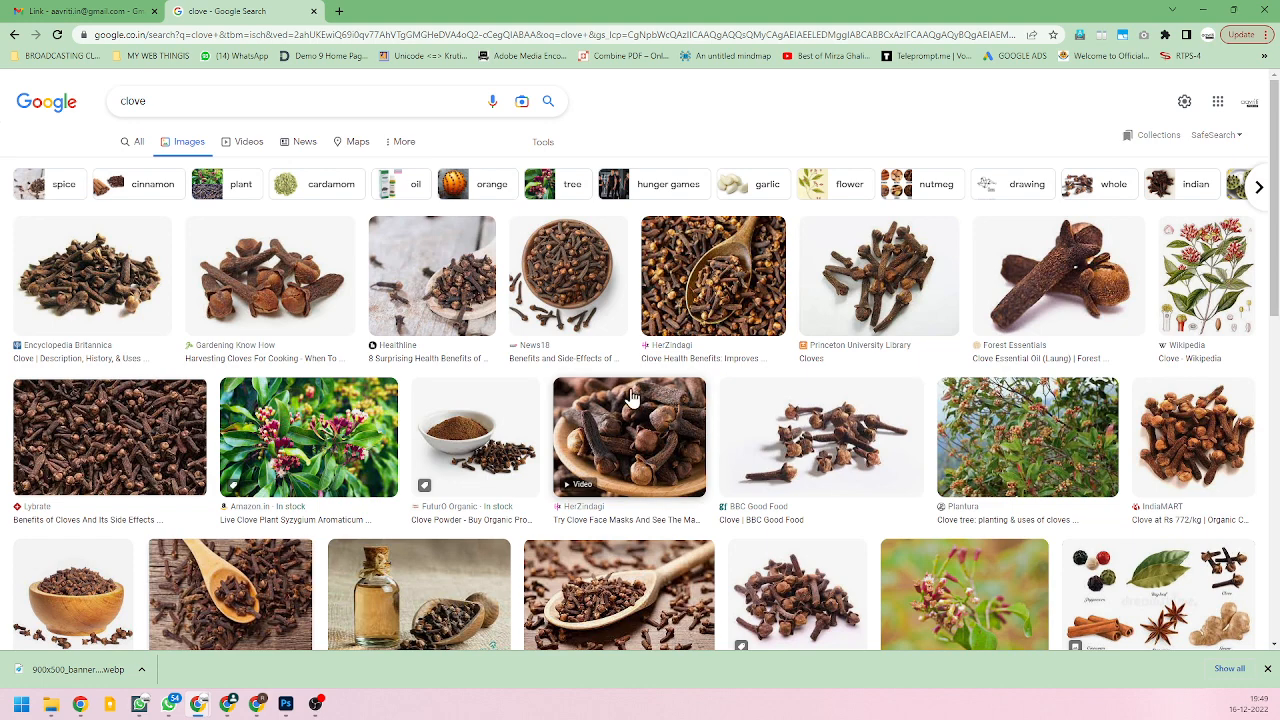
{"action": "scroll", "coordinate": [668, 470], "scroll_direction": "down", "scroll_amount": 2}
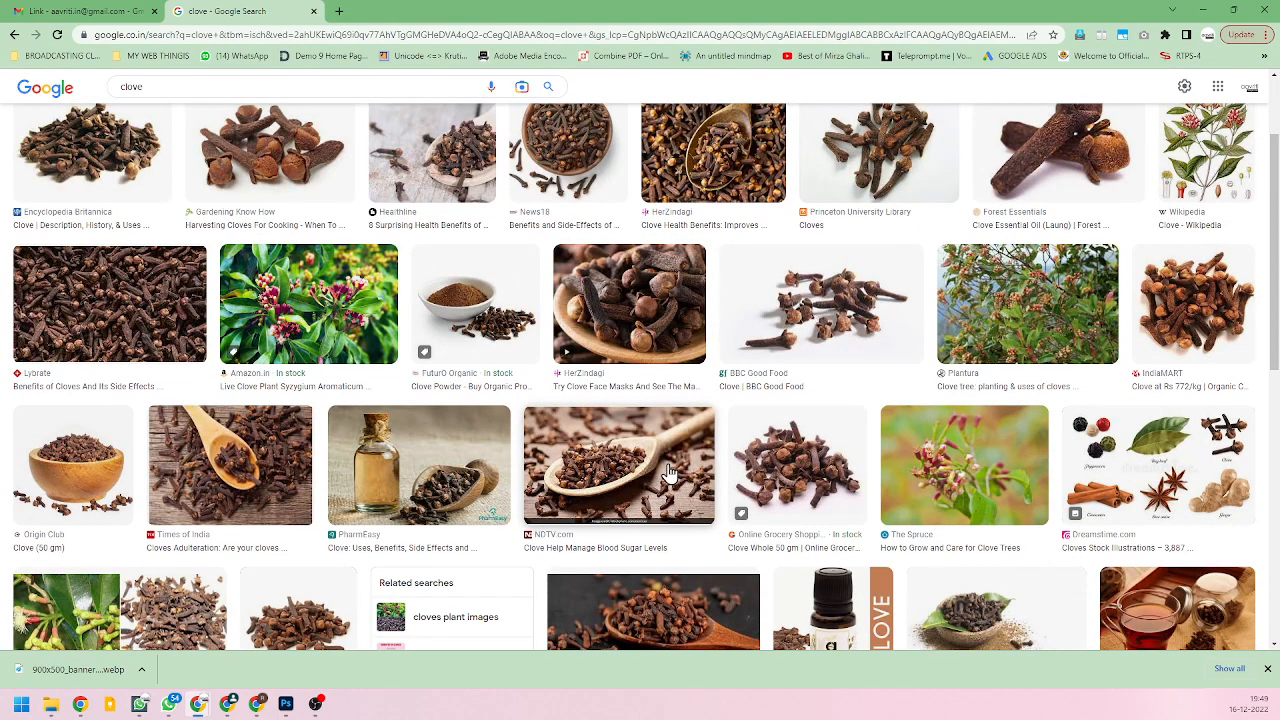
{"action": "scroll", "coordinate": [668, 470], "scroll_direction": "up", "scroll_amount": 2}
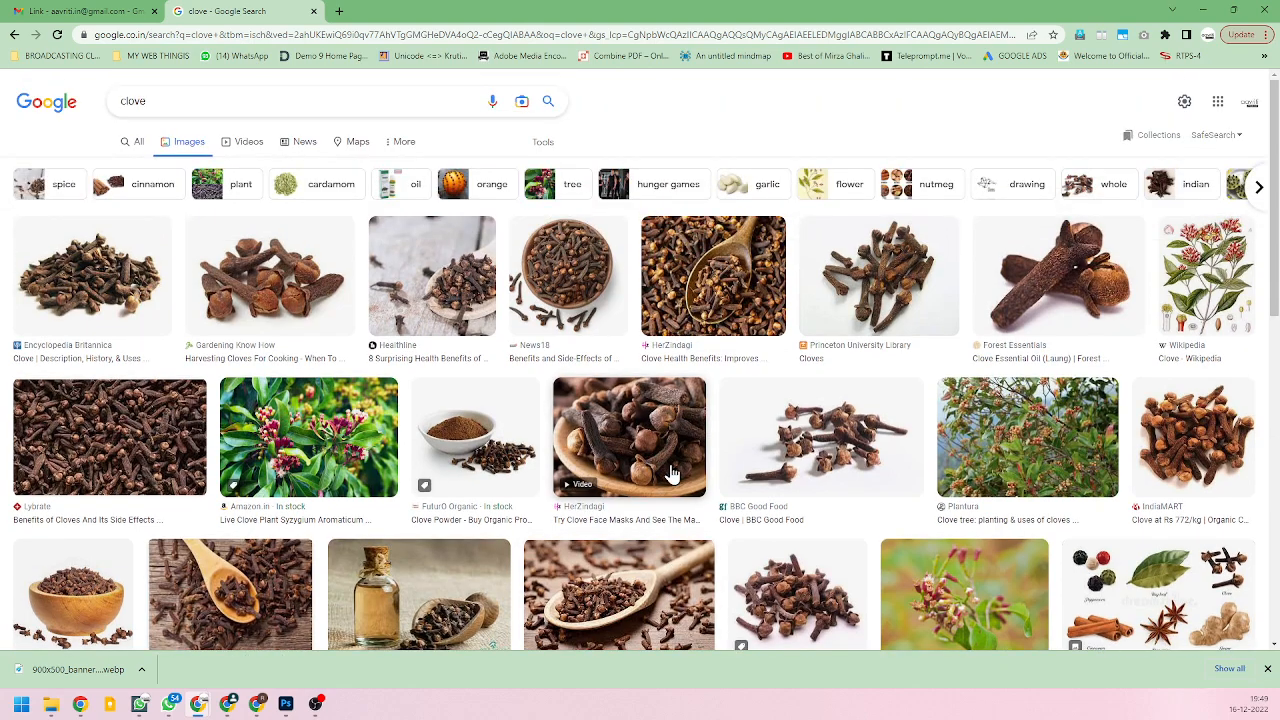
{"action": "scroll", "coordinate": [672, 474], "scroll_direction": "down", "scroll_amount": 5}
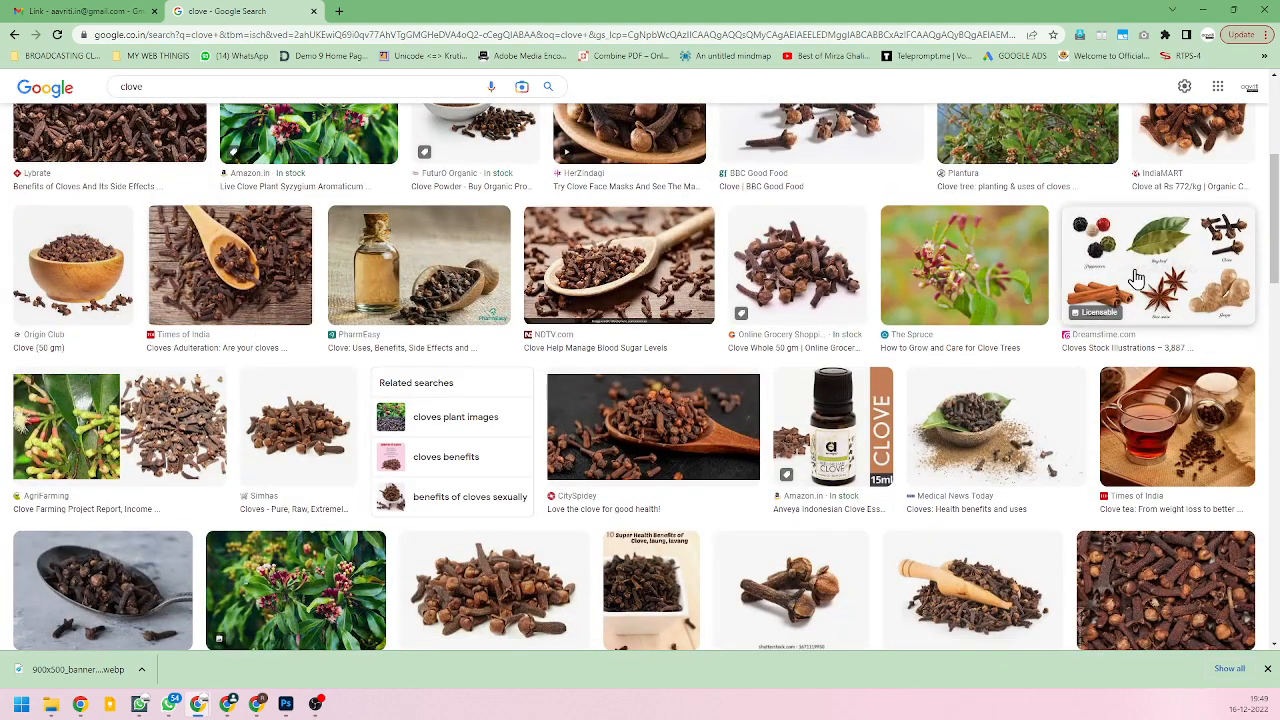
Save the Dreamstime spice illustration with peppercorn, bay leaf, clove, cinnamon, star anise and ginger into the Packaging project folder.
{"action": "left_click", "coordinate": [1178, 307]}
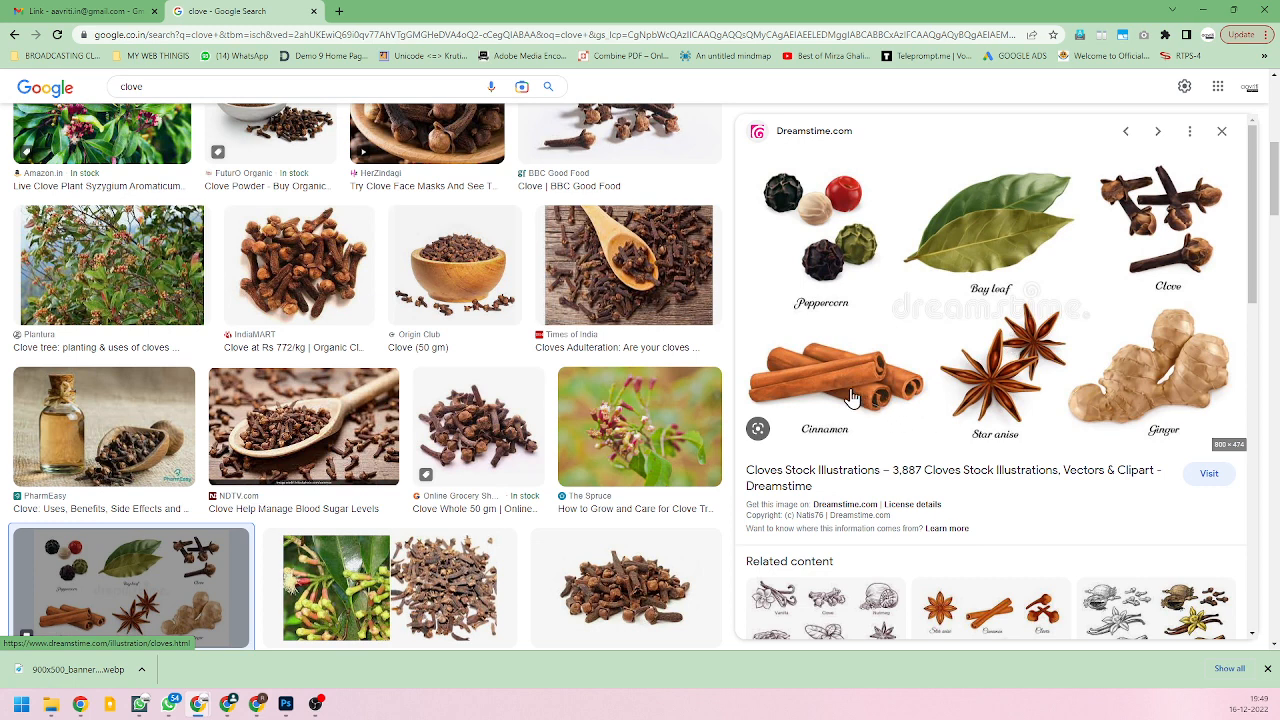
{"action": "right_click", "coordinate": [992, 368]}
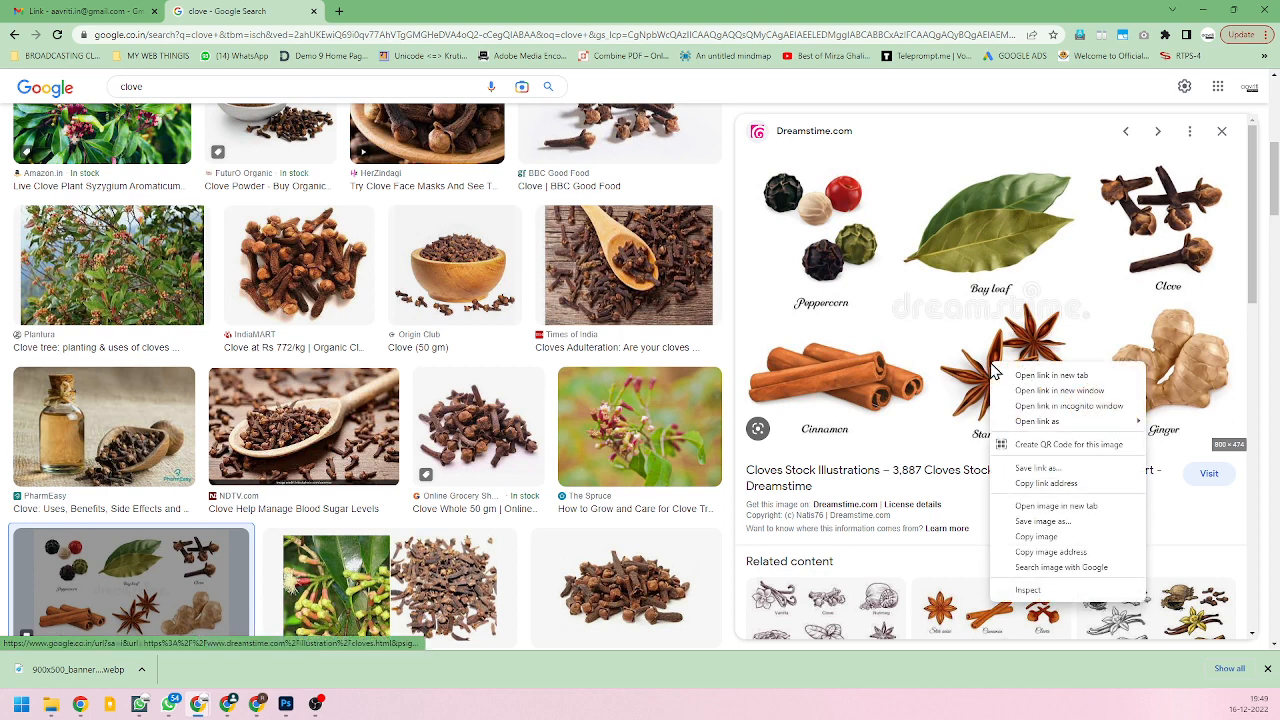
{"action": "left_click", "coordinate": [1050, 521]}
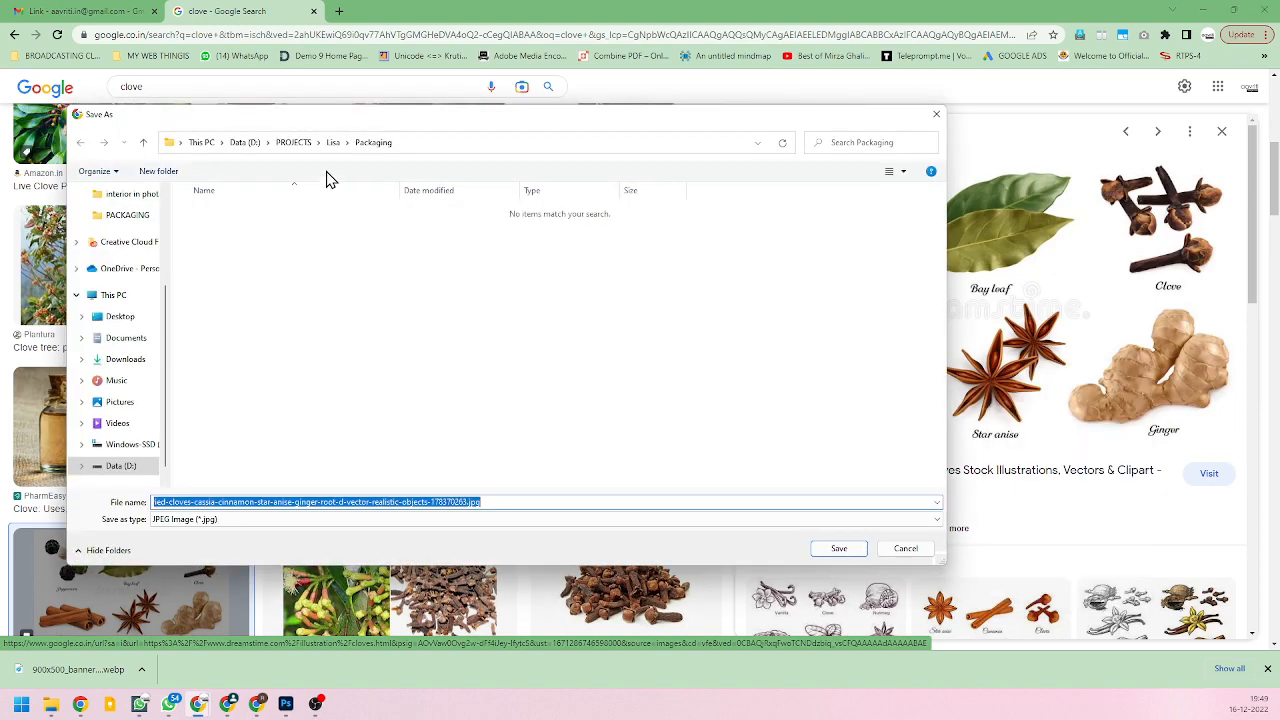
{"action": "left_click", "coordinate": [825, 563]}
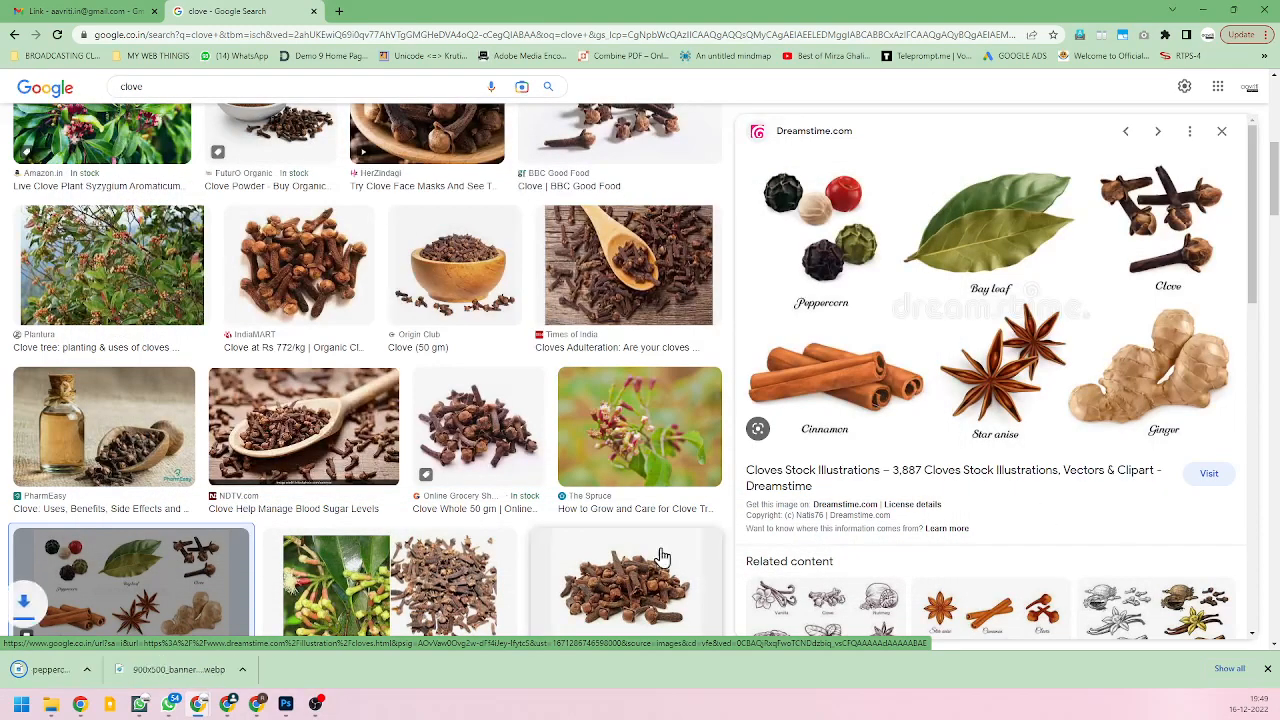
Close the Dreamstime preview and examine more of the clove results for another spice reference, checking them against the Photoshop canvas.
{"action": "key", "text": "alt+Tab"}
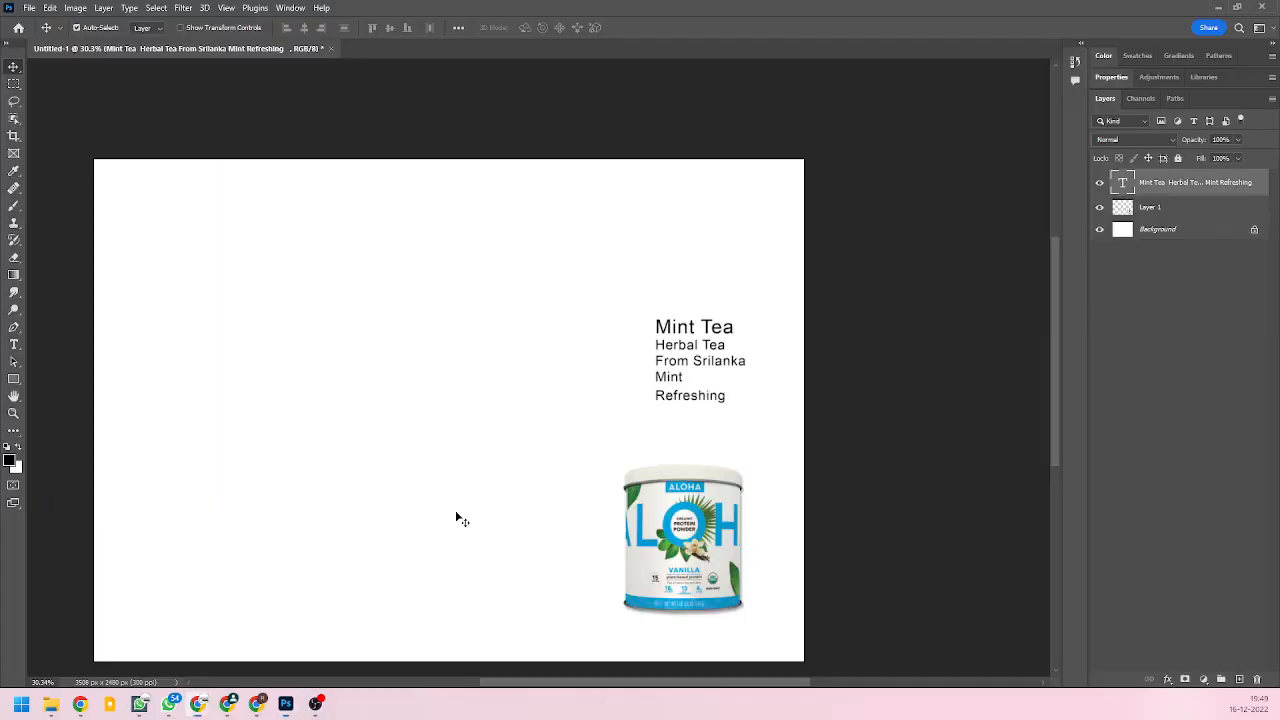
{"action": "key", "text": "alt+Tab"}
{"action": "left_click", "coordinate": [122, 540]}
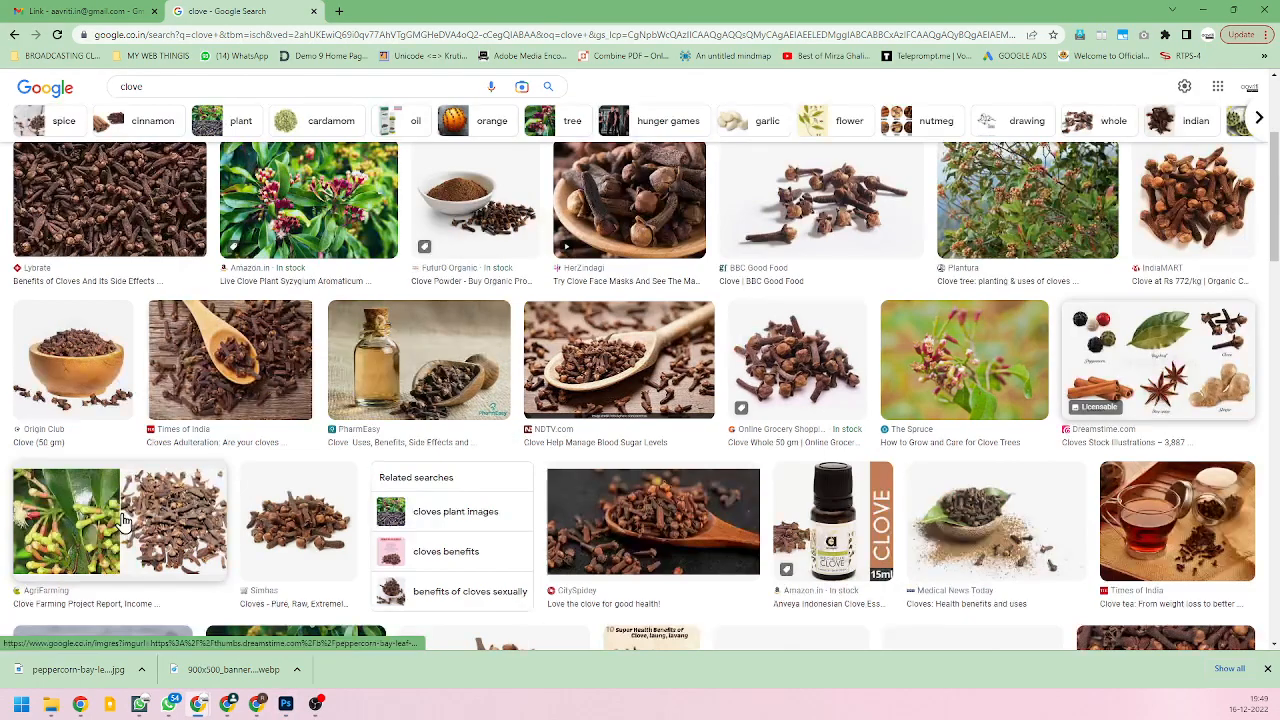
{"action": "scroll", "coordinate": [531, 500], "scroll_direction": "down", "scroll_amount": 6}
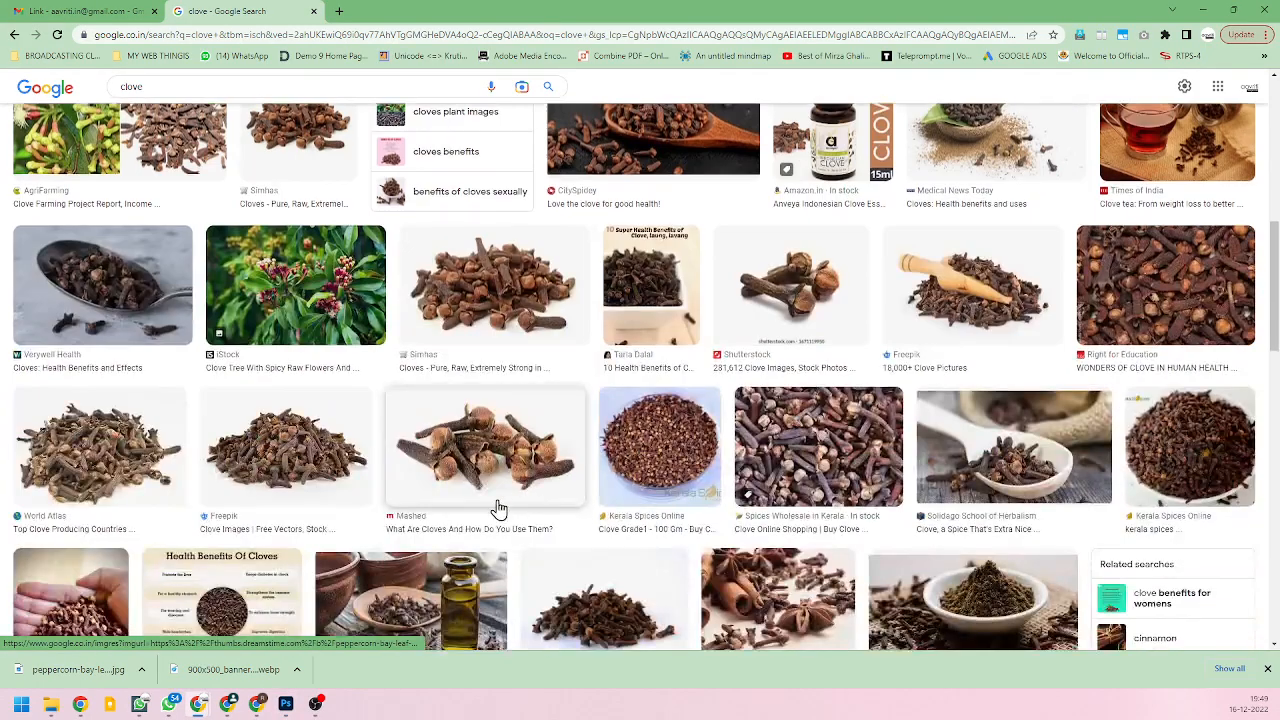
{"action": "key", "text": "alt+Tab"}
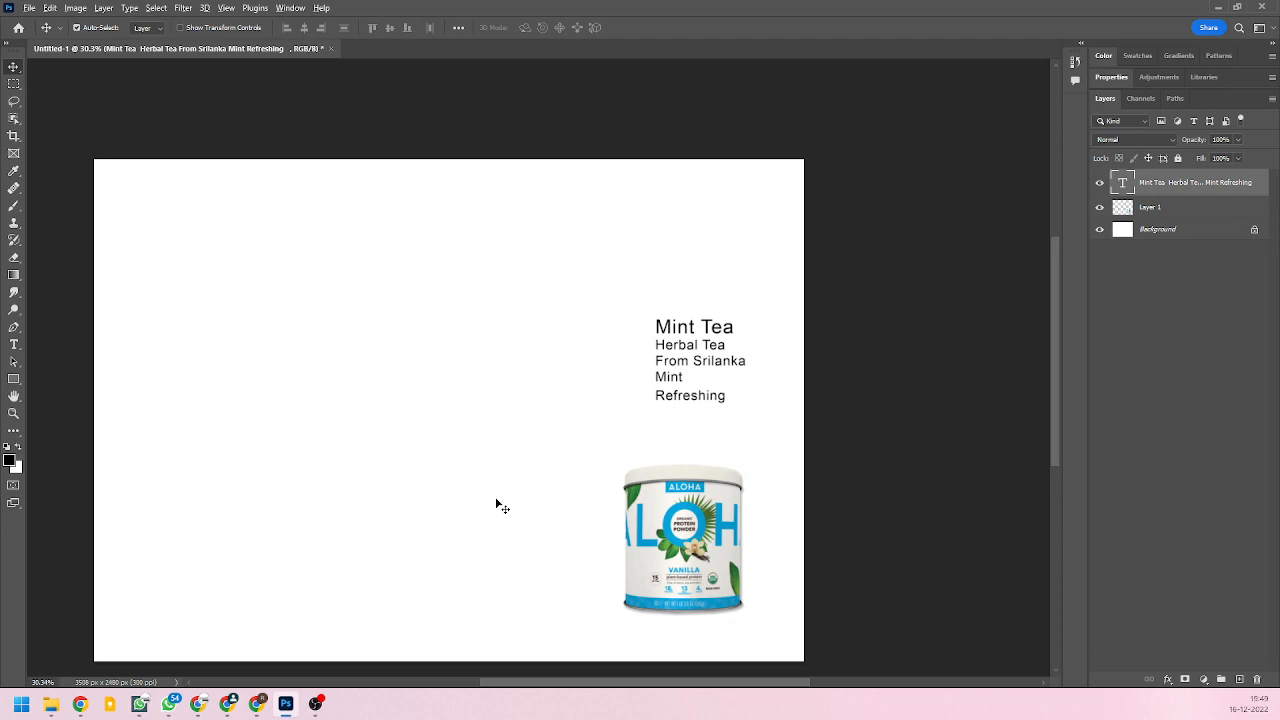
{"action": "key", "text": "alt+Tab"}
{"action": "scroll", "coordinate": [497, 505], "scroll_direction": "down", "scroll_amount": 3}
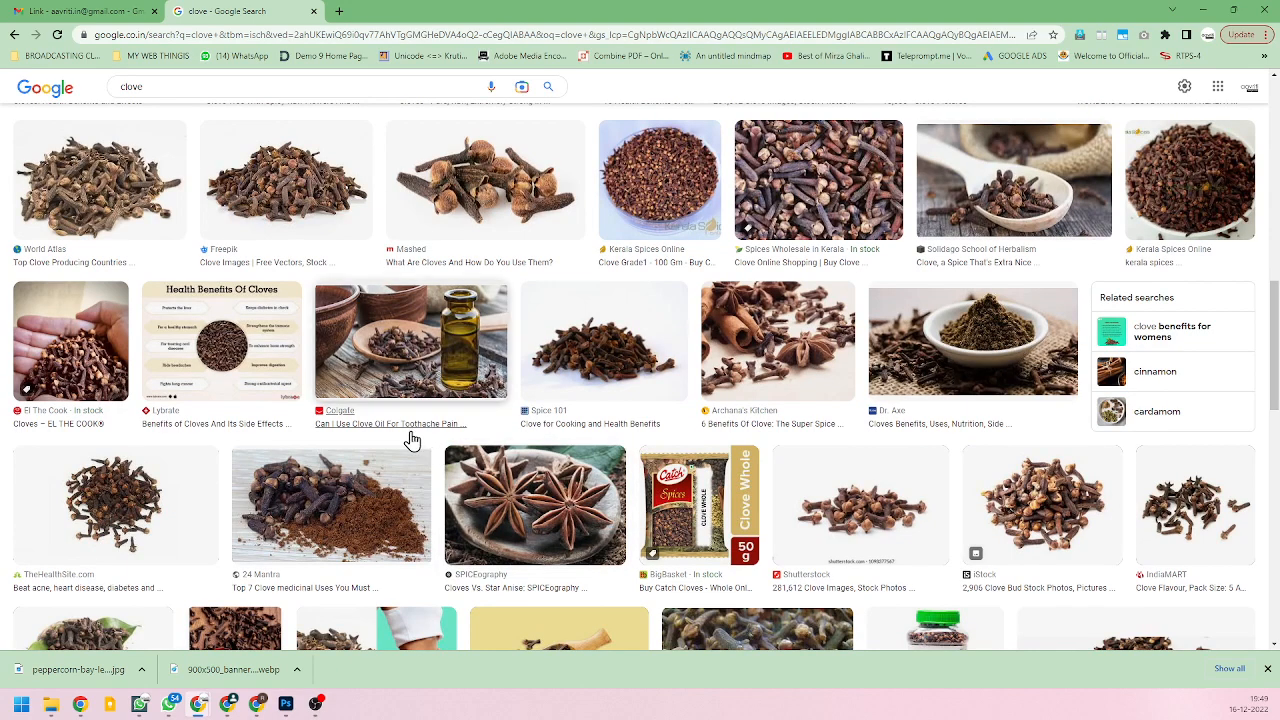
{"action": "scroll", "coordinate": [410, 438], "scroll_direction": "down", "scroll_amount": 3}
{"action": "scroll", "coordinate": [415, 440], "scroll_direction": "up", "scroll_amount": 3}
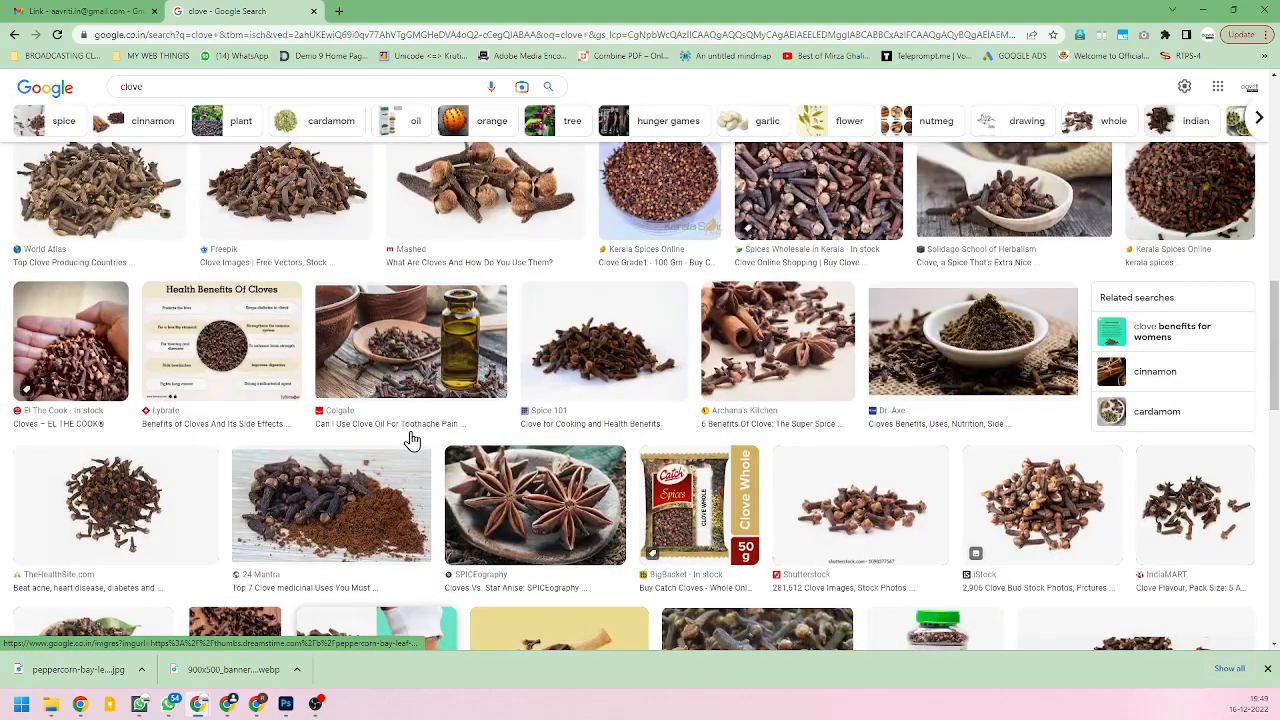
Open the SPICEography star anise photo and save it as cloves-vs.-star-anise.jpg.webp in the Packaging folder.
{"action": "left_click", "coordinate": [543, 570]}
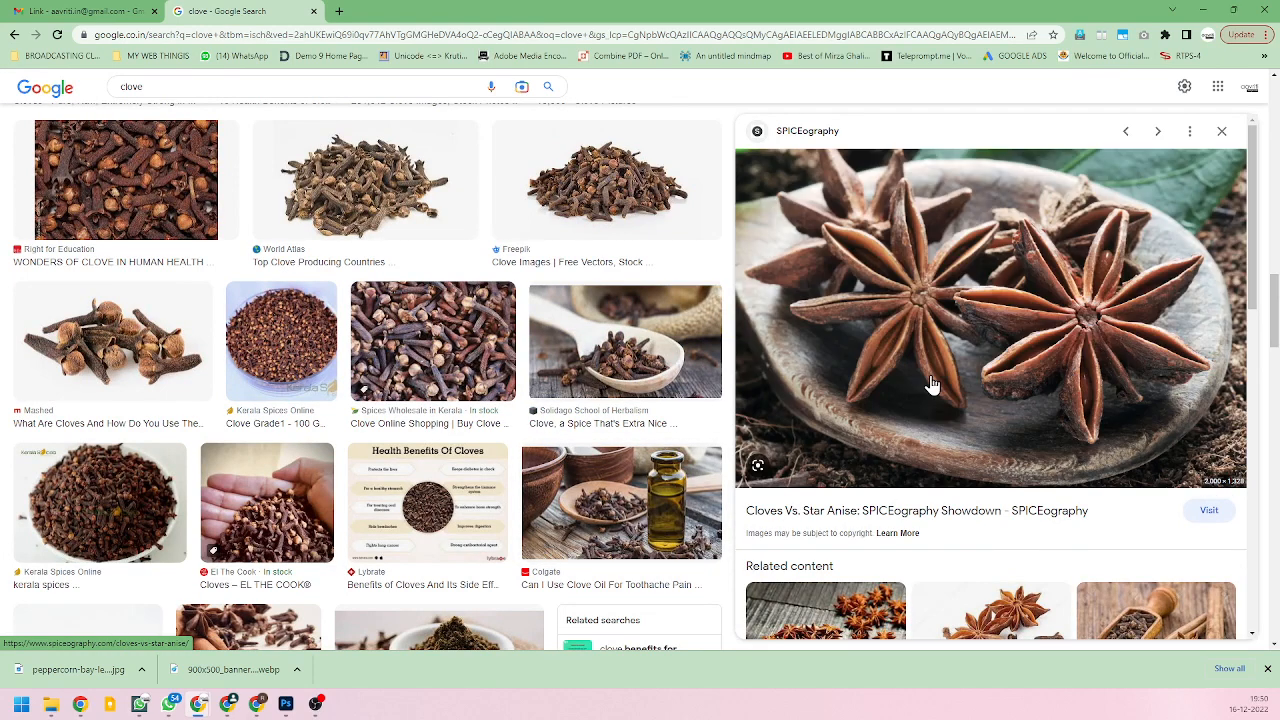
{"action": "right_click", "coordinate": [952, 345]}
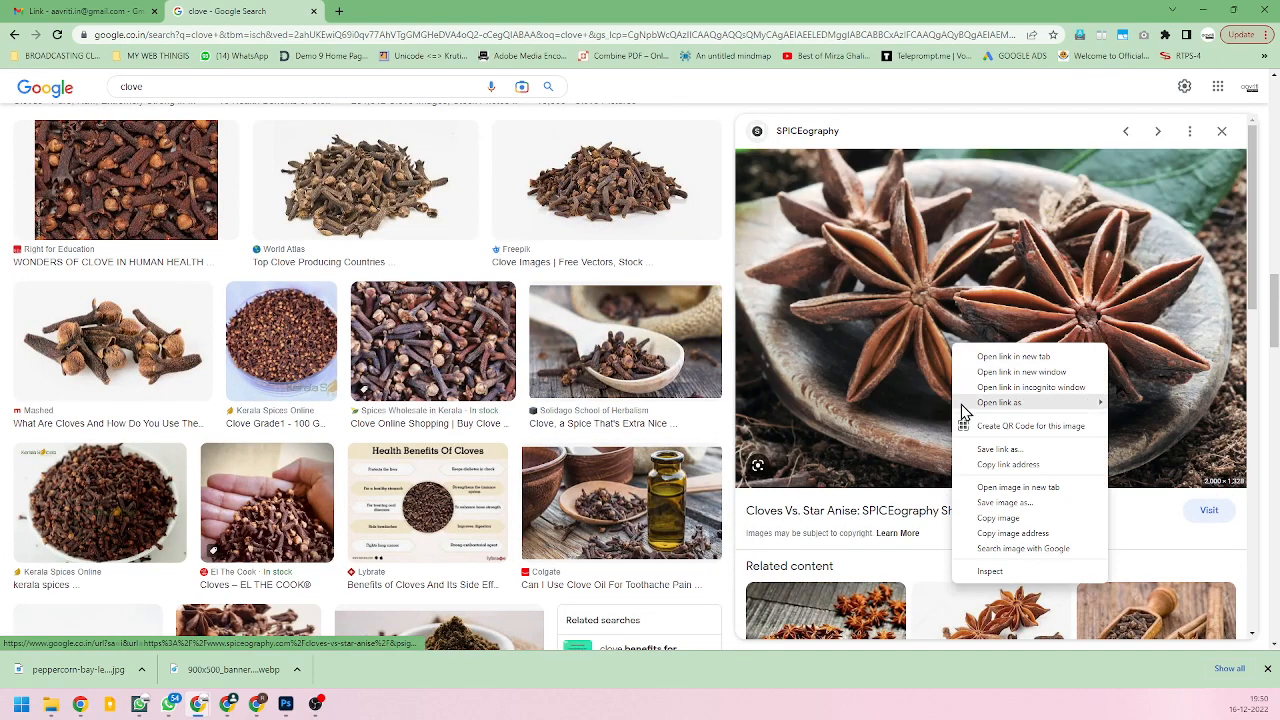
{"action": "left_click", "coordinate": [1031, 504]}
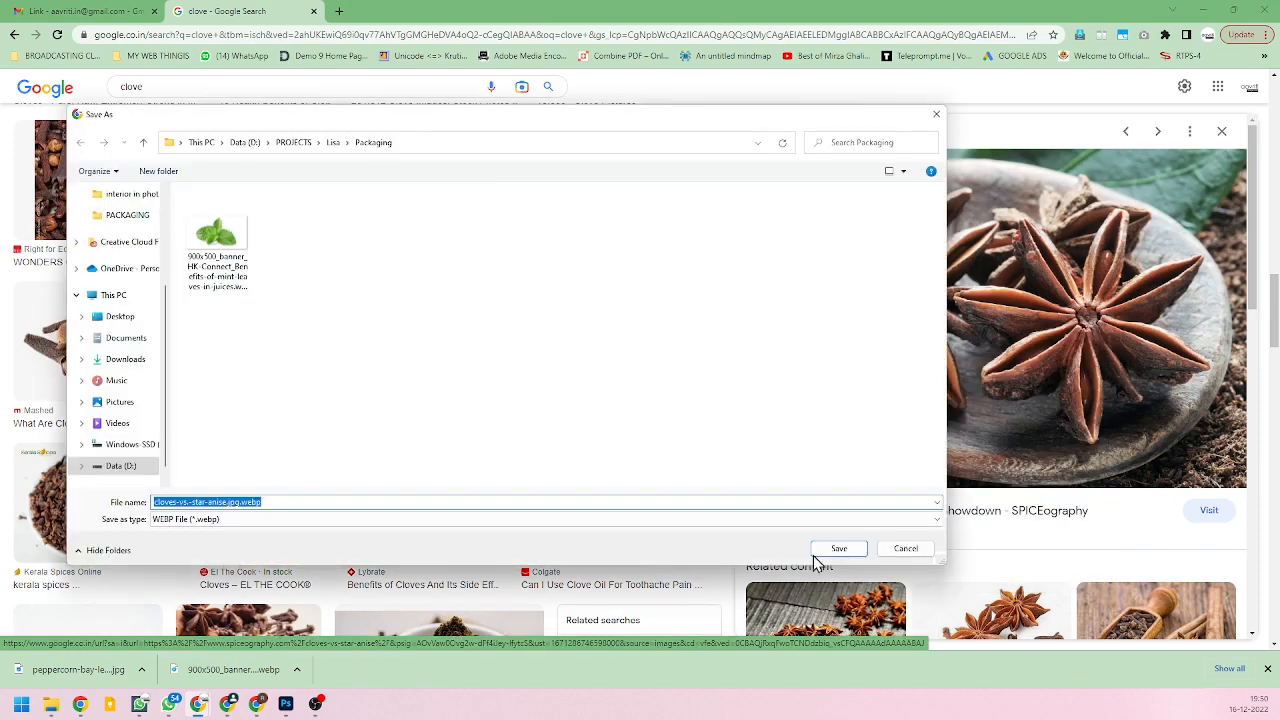
{"action": "left_click", "coordinate": [828, 548]}
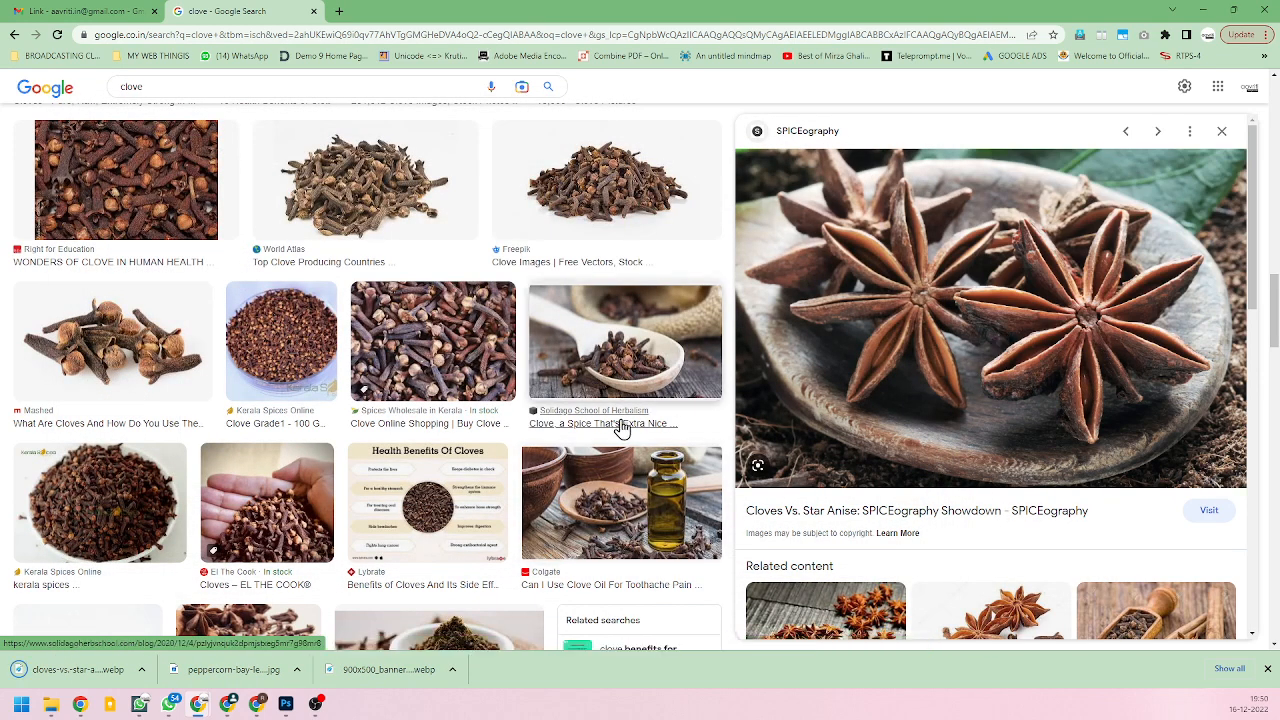
{"action": "key", "text": "alt+Tab"}
{"action": "key", "text": "alt+Tab"}
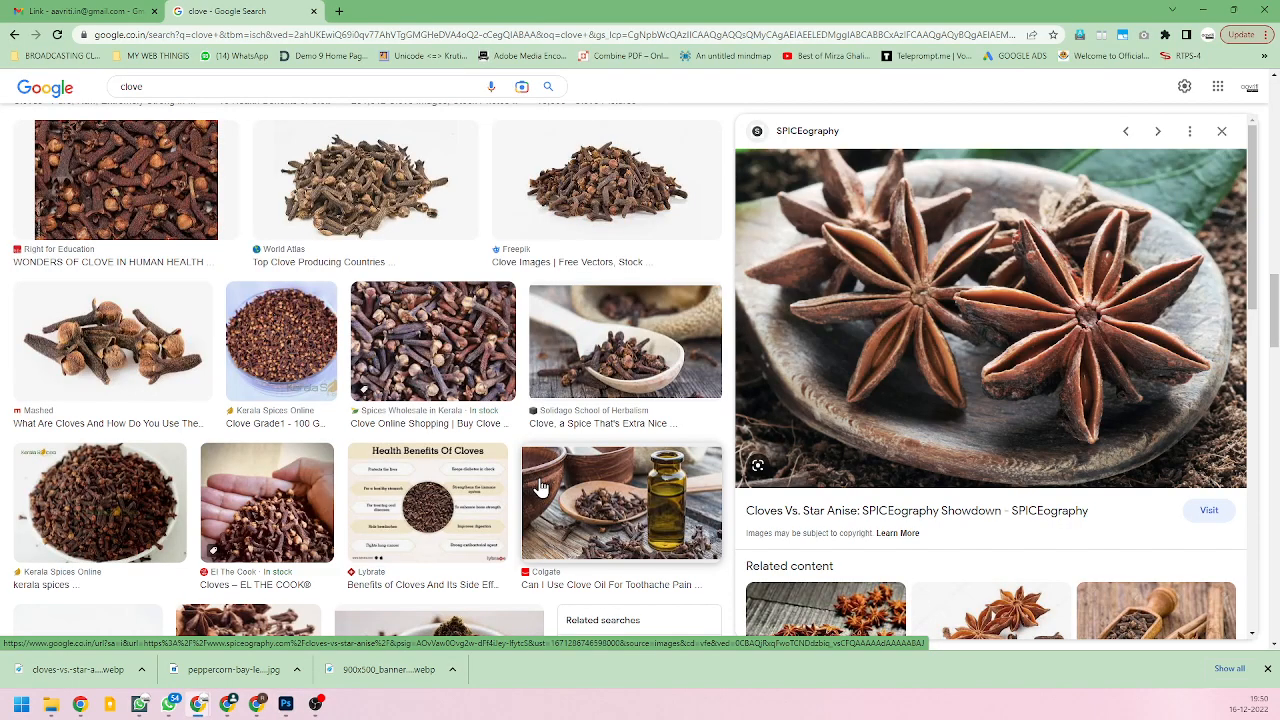
{"action": "key", "text": "alt+Tab"}
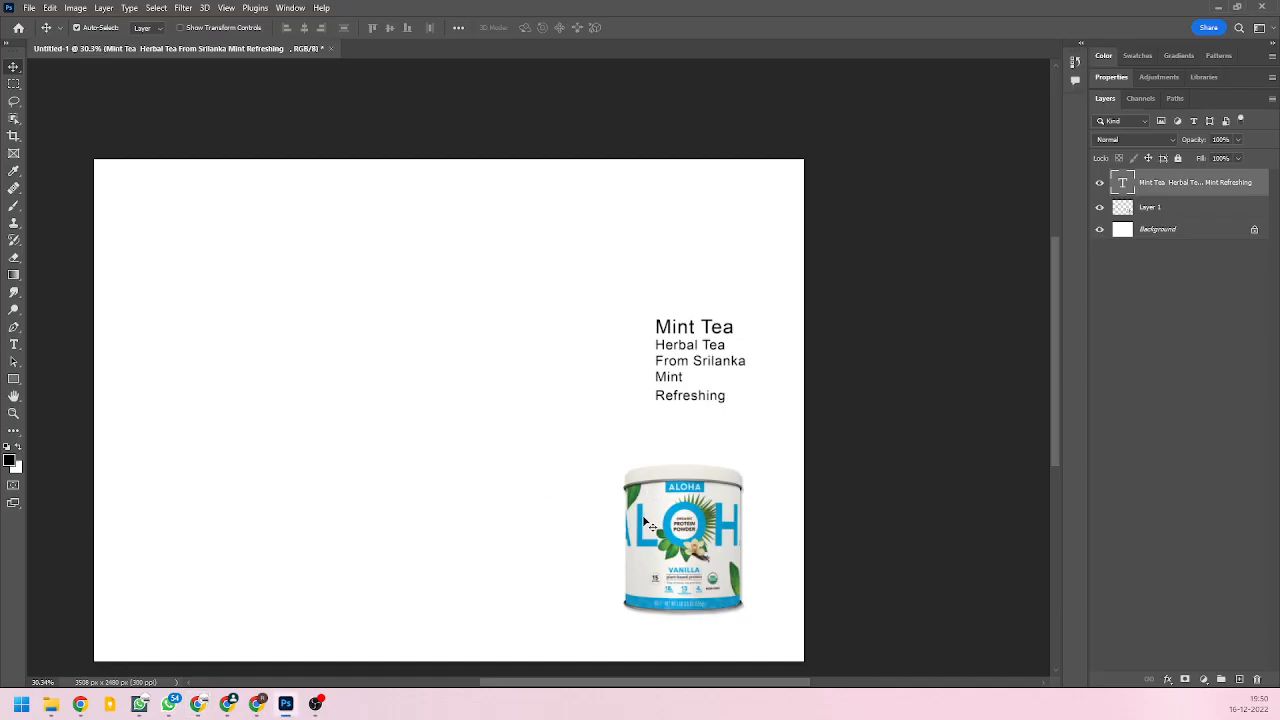
{"action": "key", "text": "alt+Tab"}
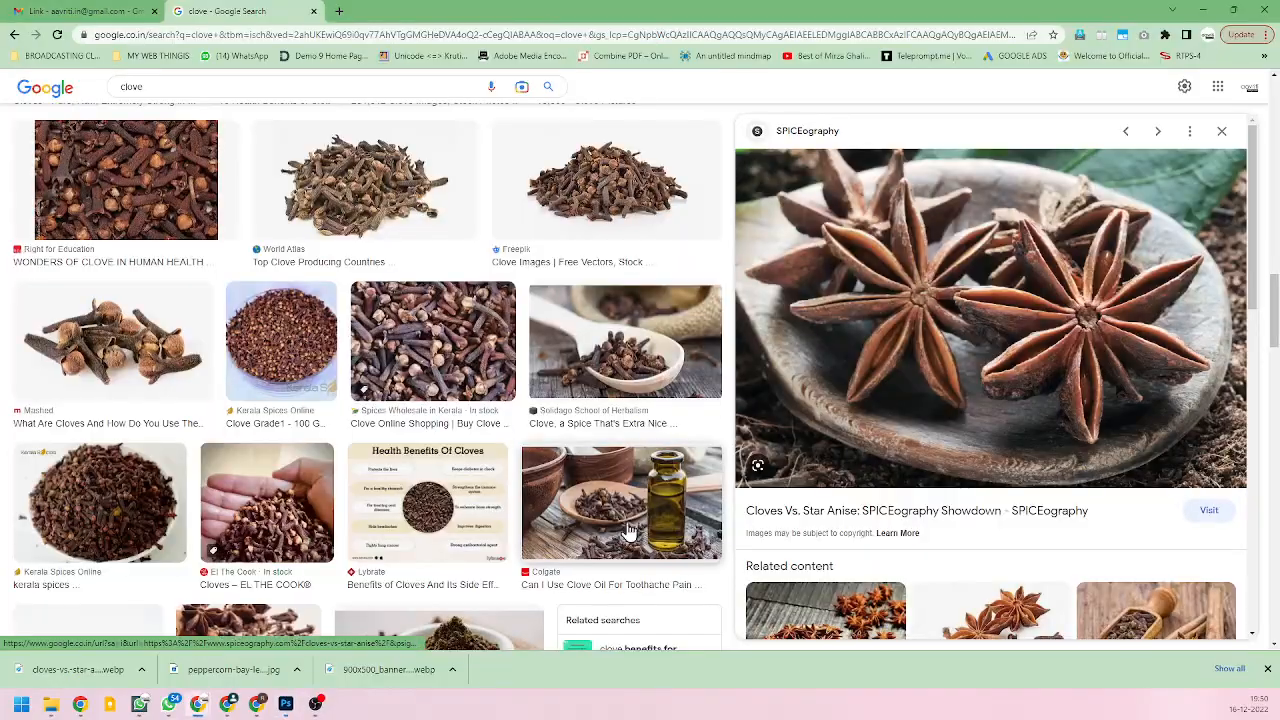
Search Google Images for "blank white can" and glance over the results for a plain can.
{"action": "scroll", "coordinate": [503, 443], "scroll_direction": "up", "scroll_amount": 10}
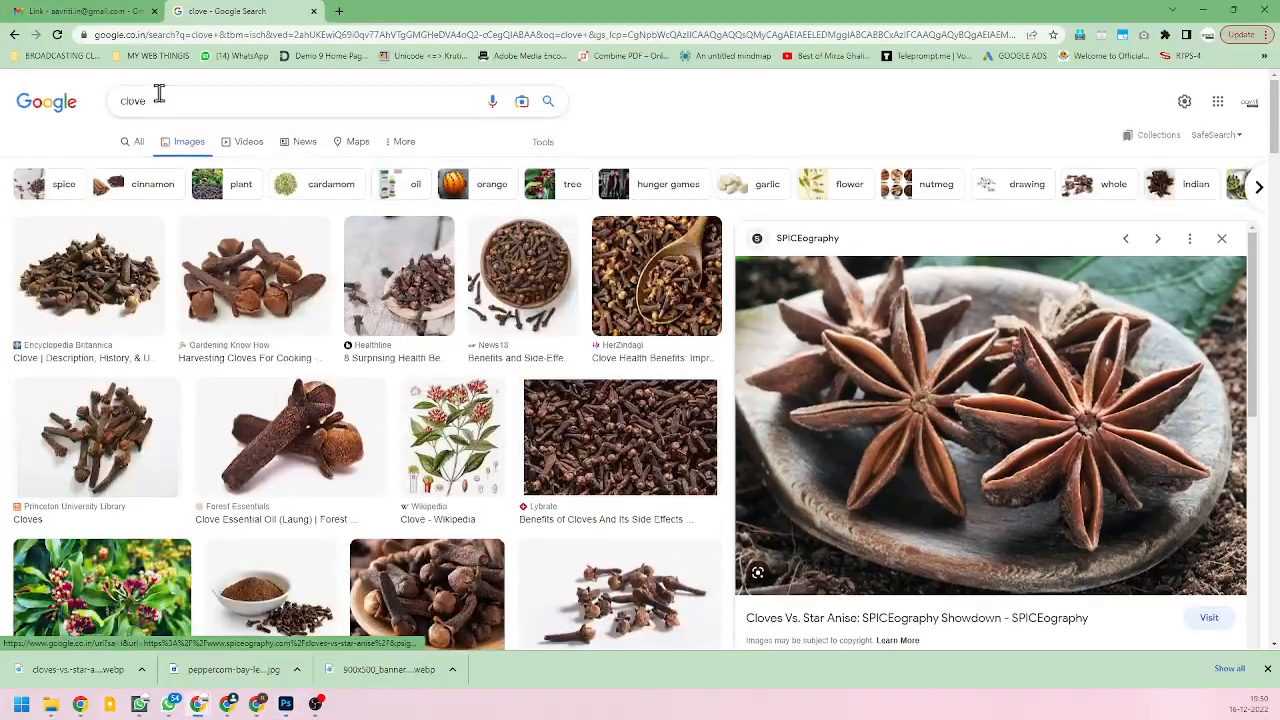
{"action": "left_click", "coordinate": [158, 94]}
{"action": "key", "text": "ctrl+a"}
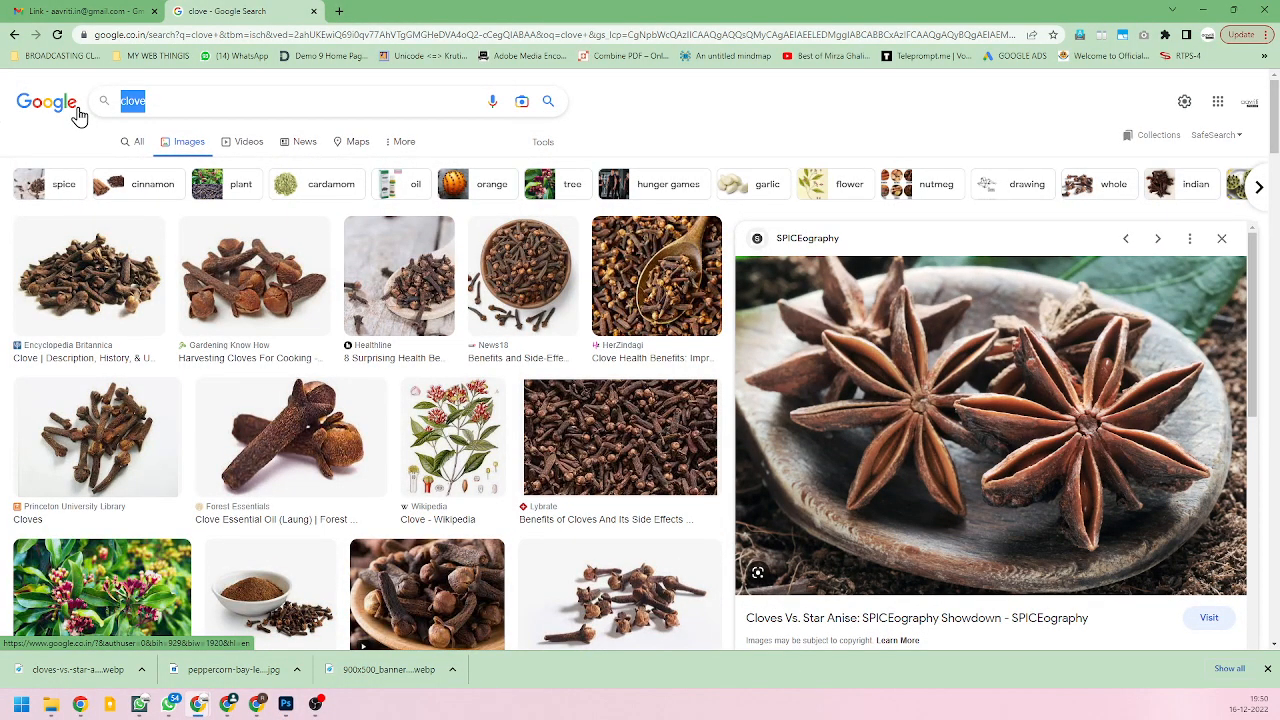
{"action": "type", "text": "blank whi"}
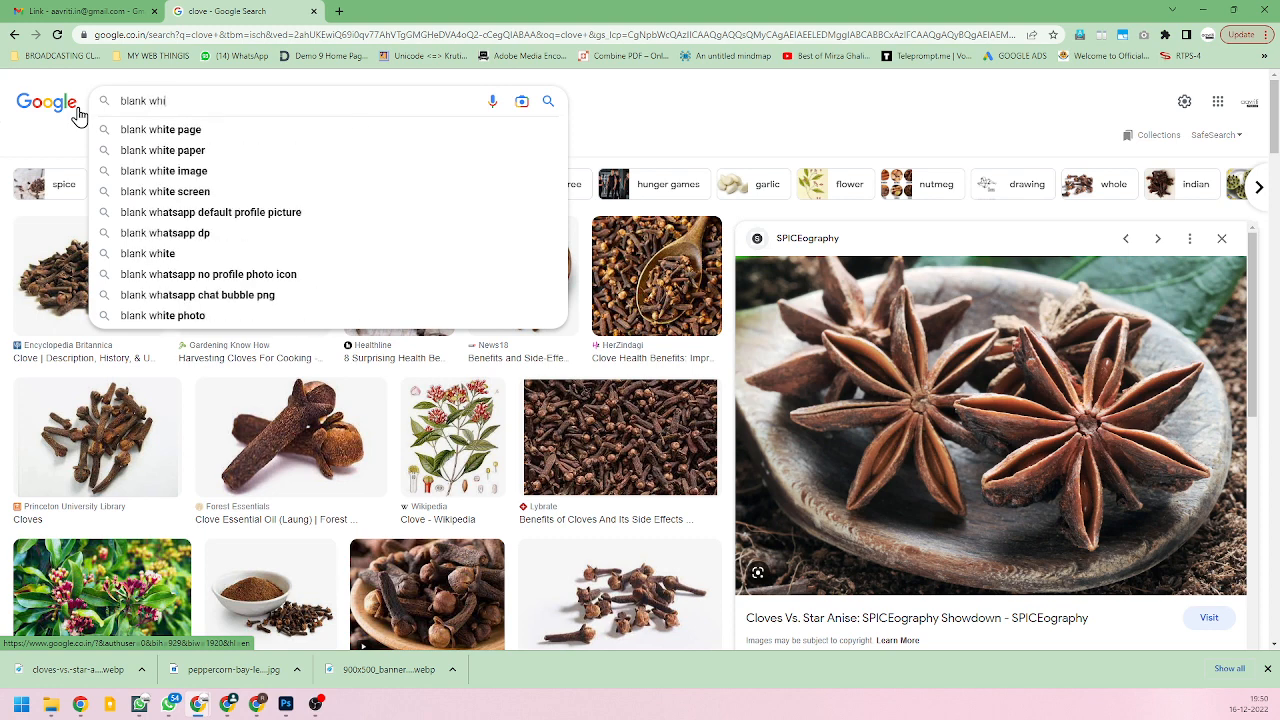
{"action": "type", "text": "te can"}
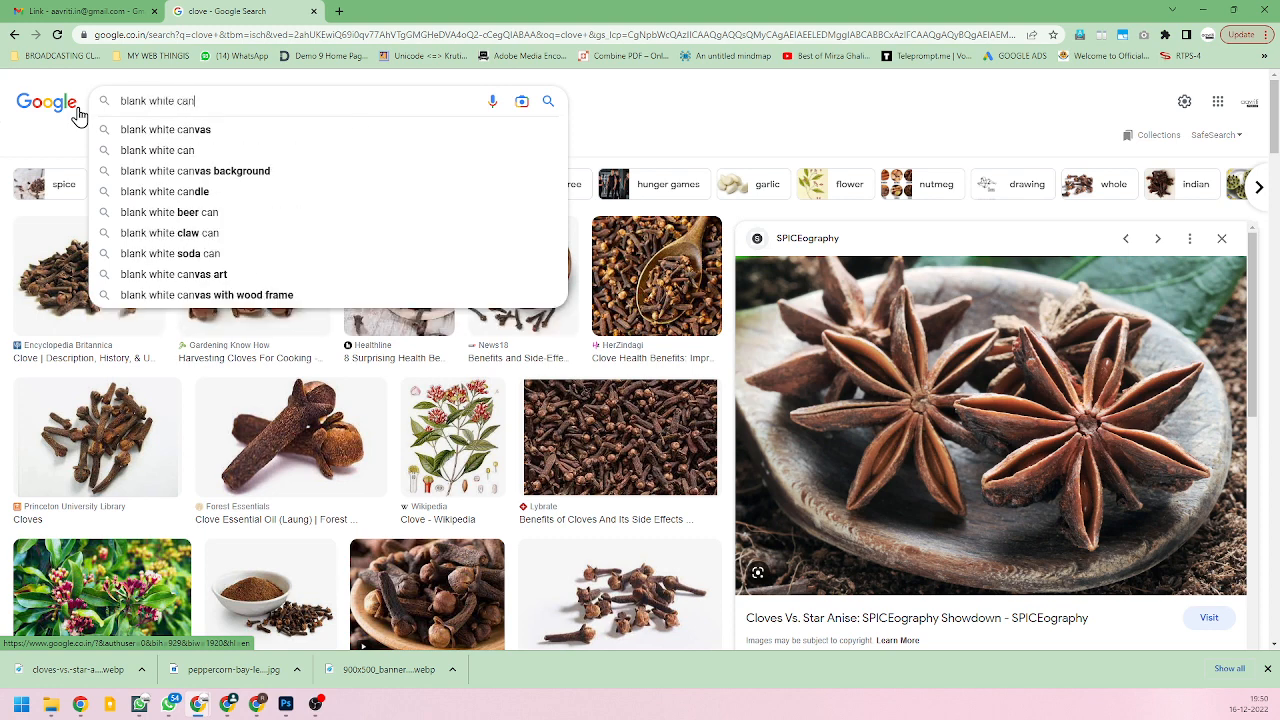
{"action": "key", "text": "Return"}
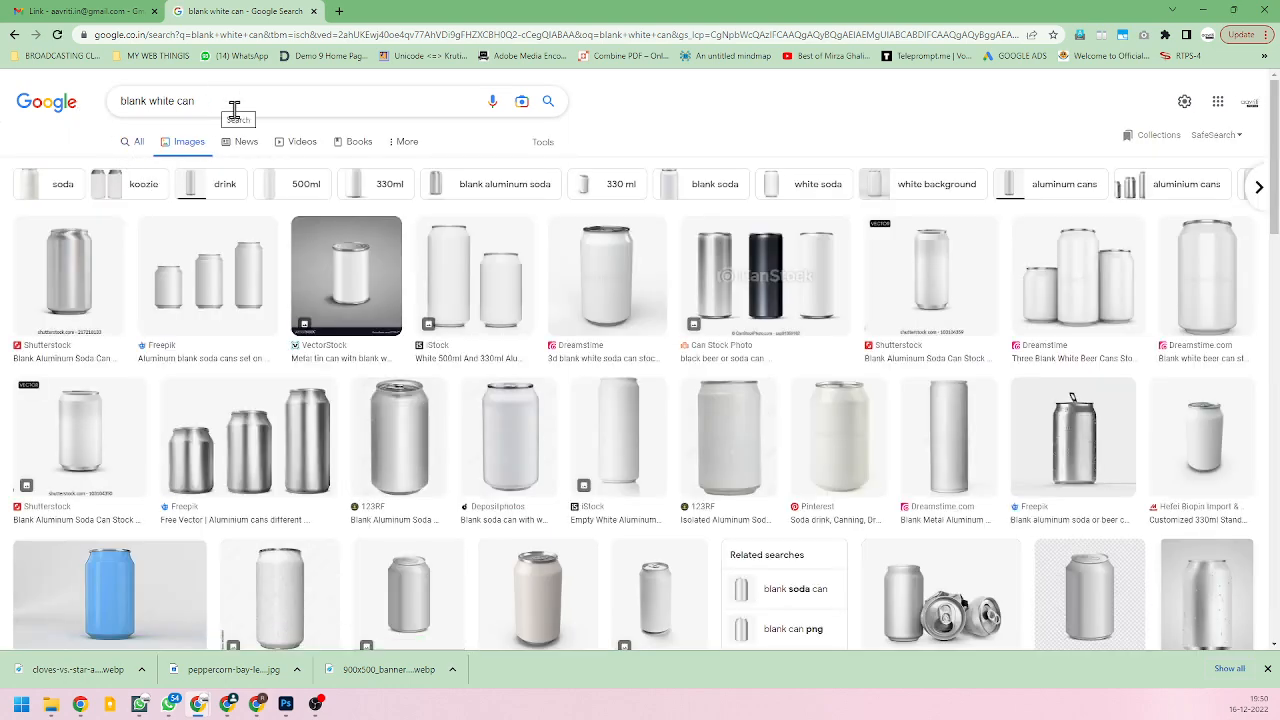
{"action": "scroll", "coordinate": [360, 307], "scroll_direction": "down", "scroll_amount": 3}
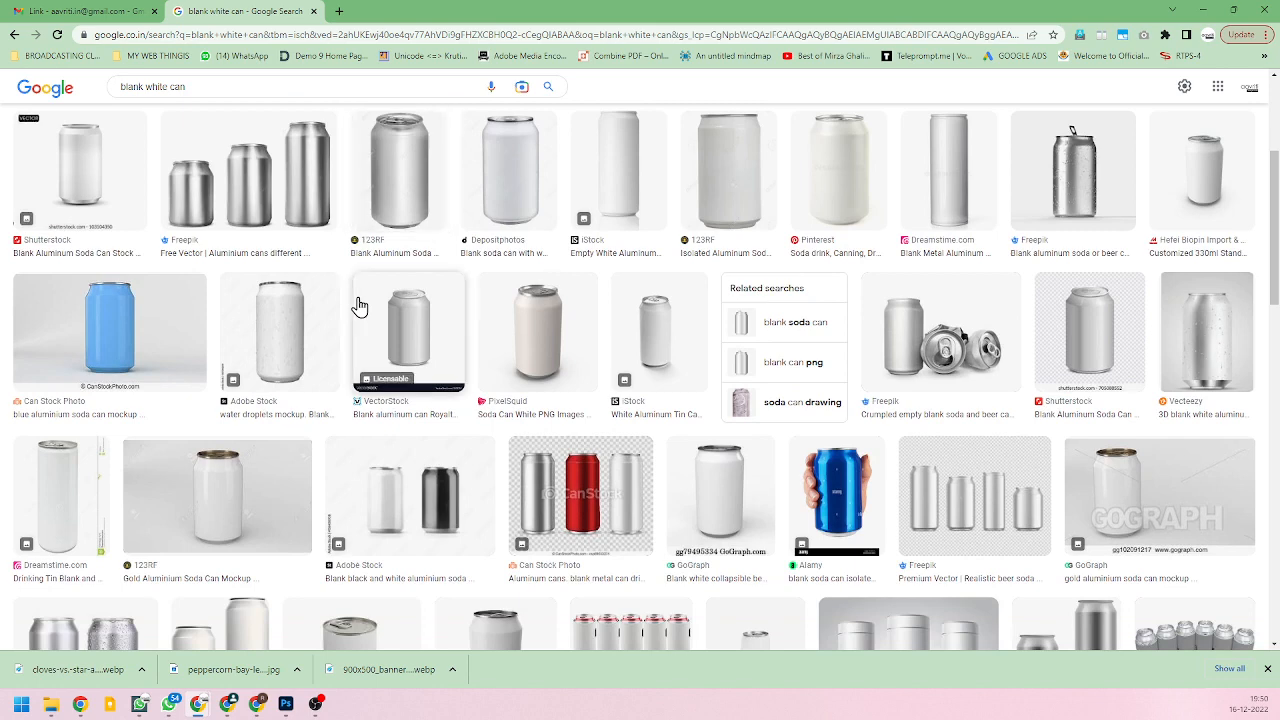
{"action": "scroll", "coordinate": [360, 307], "scroll_direction": "up", "scroll_amount": 3}
Change the image search to "blank white canister".
{"action": "left_click", "coordinate": [227, 100]}
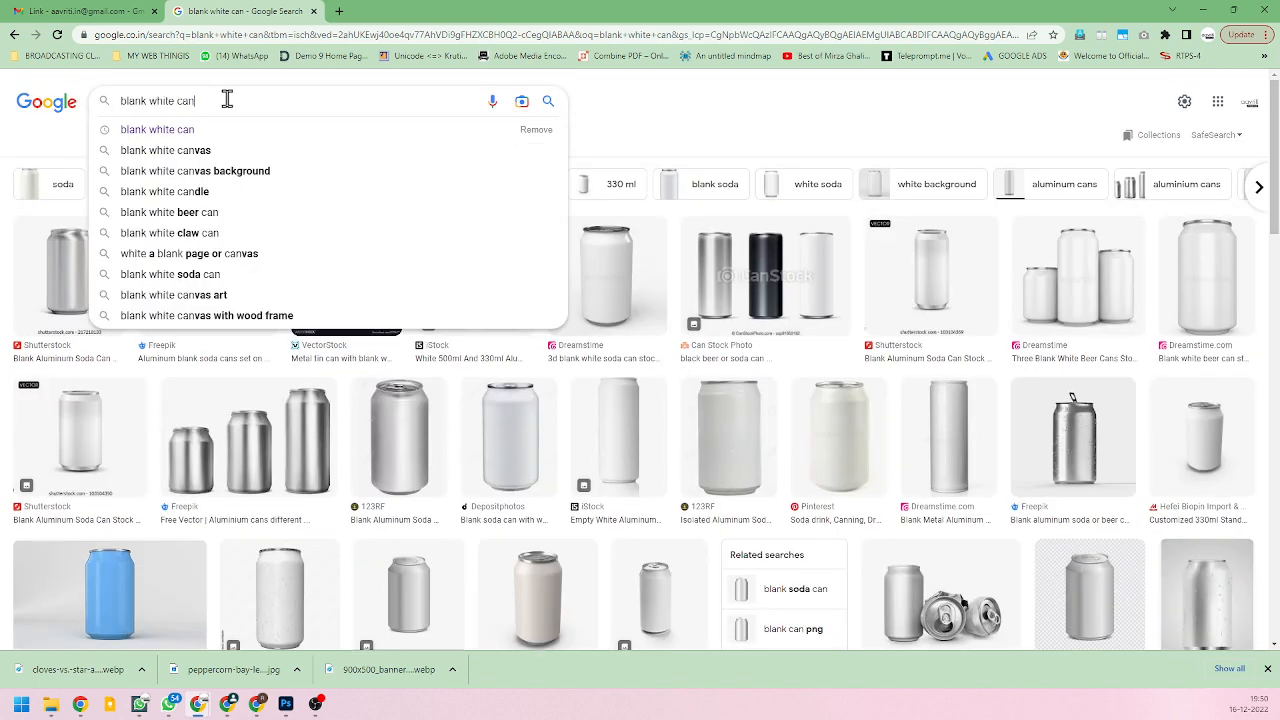
{"action": "type", "text": "ster"}
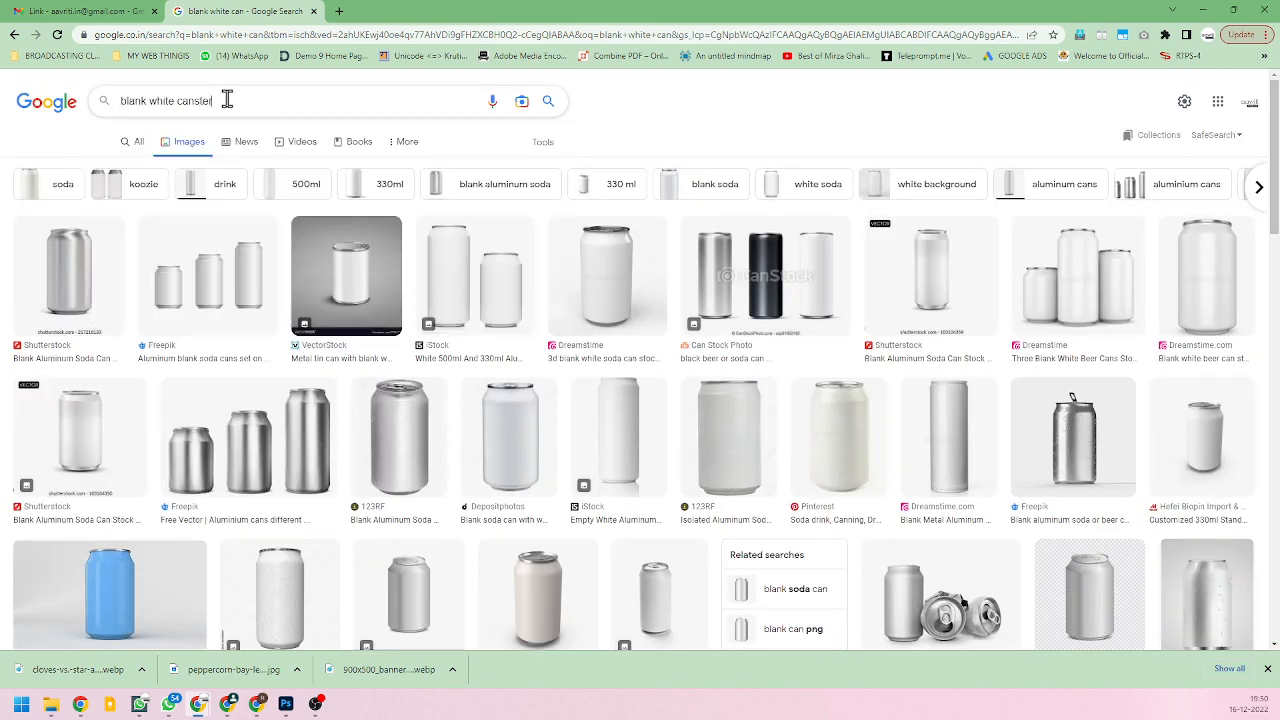
{"action": "key", "text": "Return"}
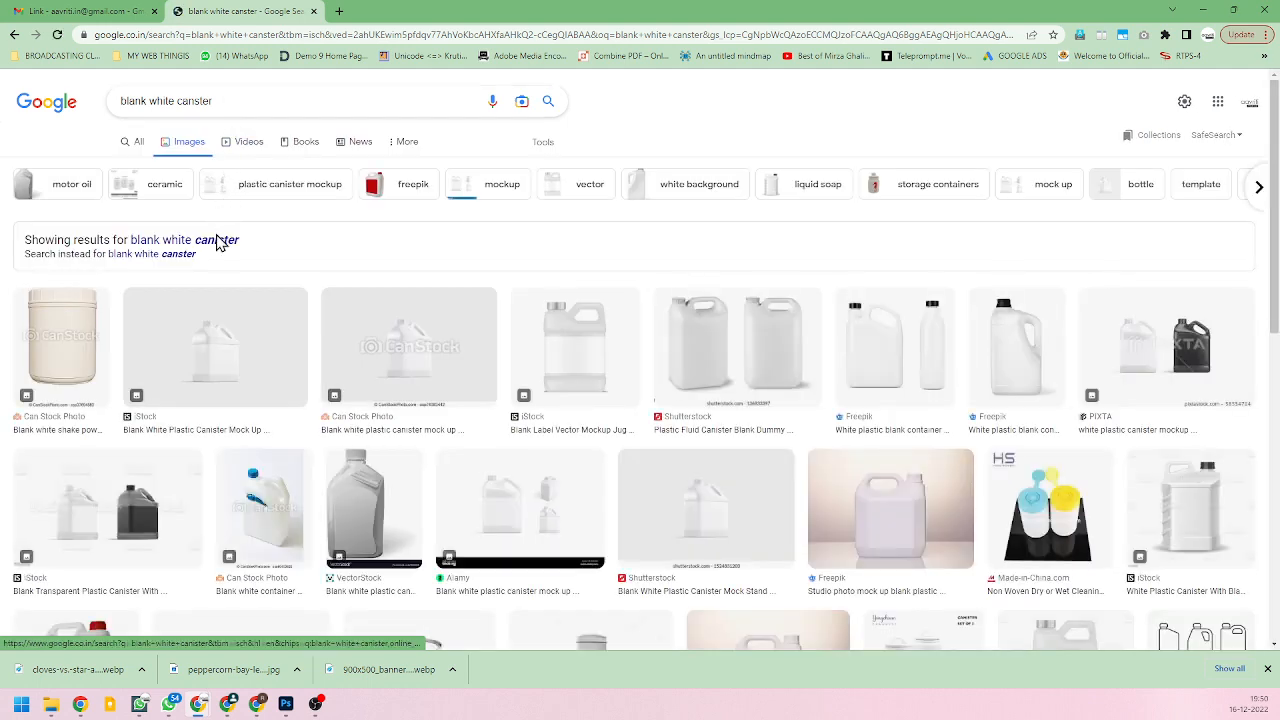
{"action": "scroll", "coordinate": [277, 309], "scroll_direction": "down", "scroll_amount": 1}
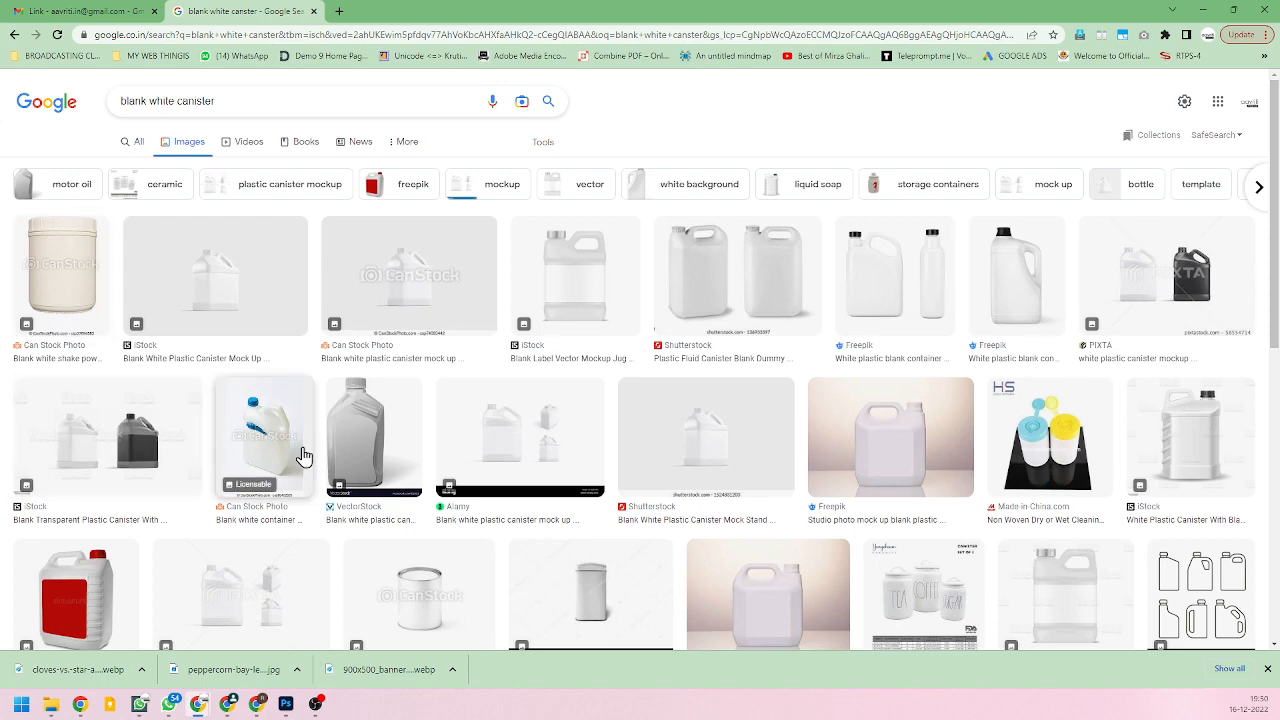
Look through the canister results and open the Vecteezy picture of a blank white cream jar.
{"action": "scroll", "coordinate": [414, 477], "scroll_direction": "down", "scroll_amount": 3}
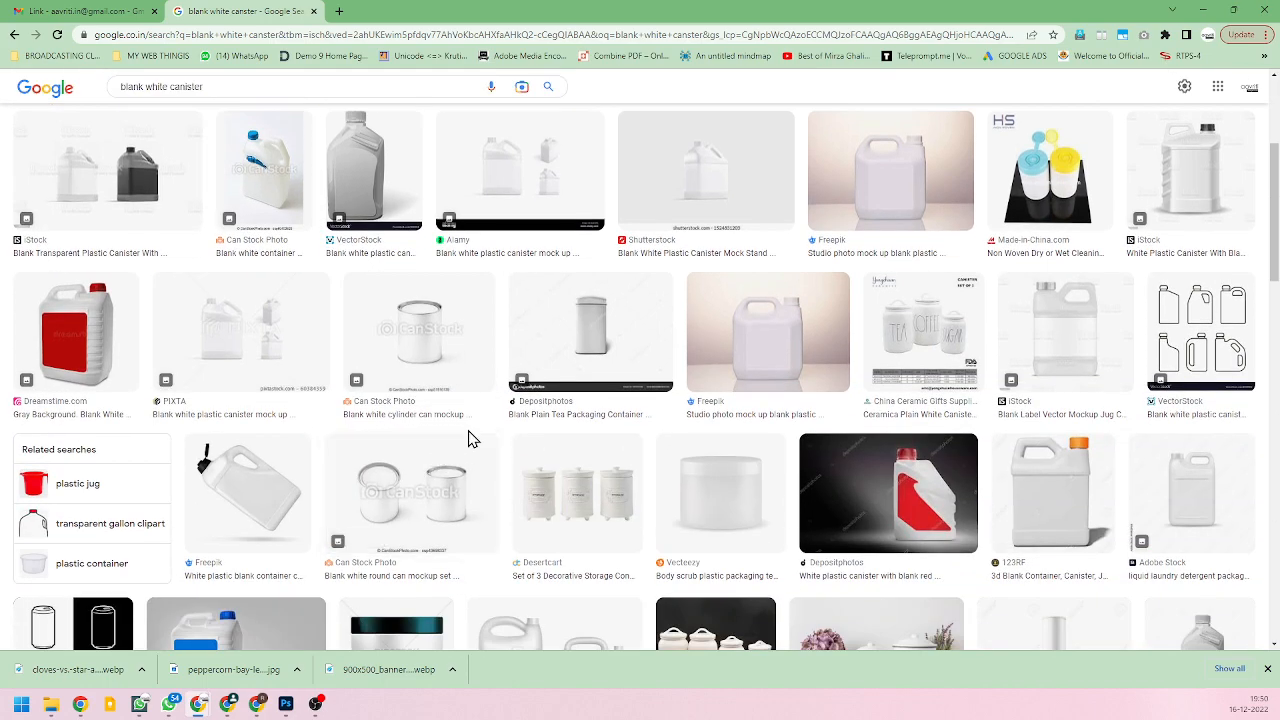
{"action": "scroll", "coordinate": [469, 437], "scroll_direction": "down", "scroll_amount": 3}
{"action": "scroll", "coordinate": [469, 437], "scroll_direction": "down", "scroll_amount": 2}
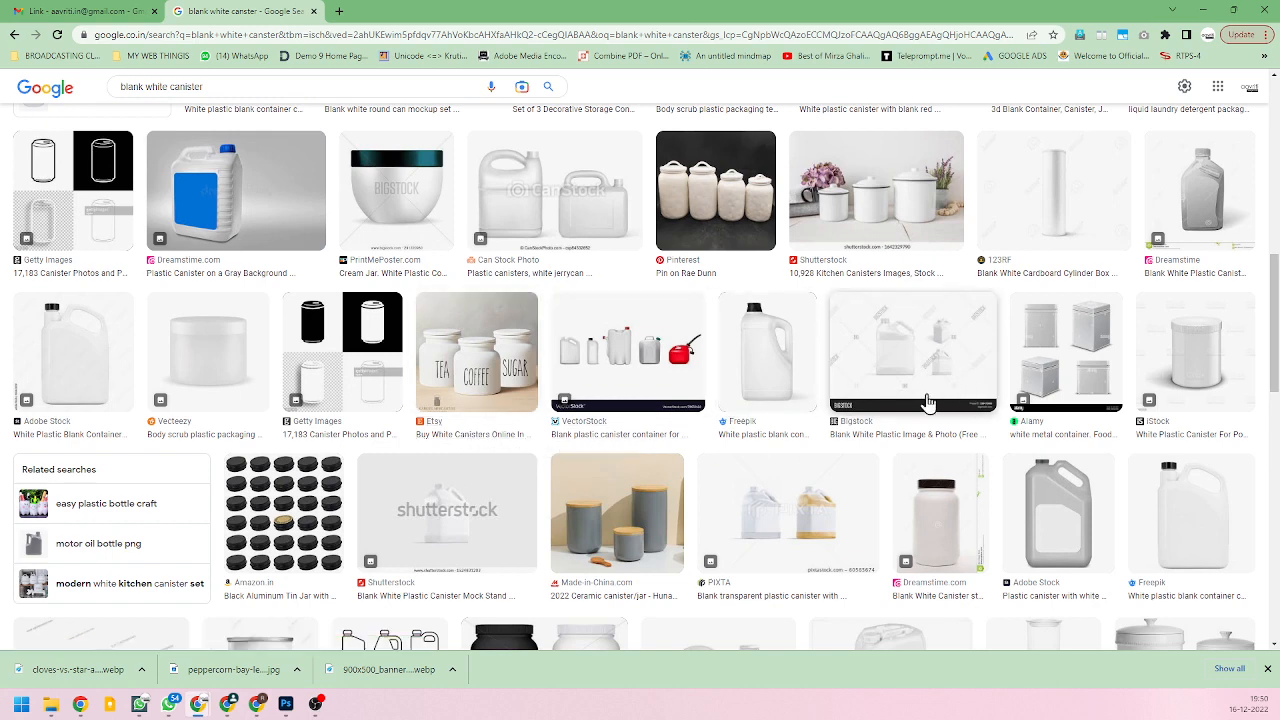
{"action": "scroll", "coordinate": [850, 395], "scroll_direction": "down", "scroll_amount": 1}
{"action": "left_click", "coordinate": [237, 294]}
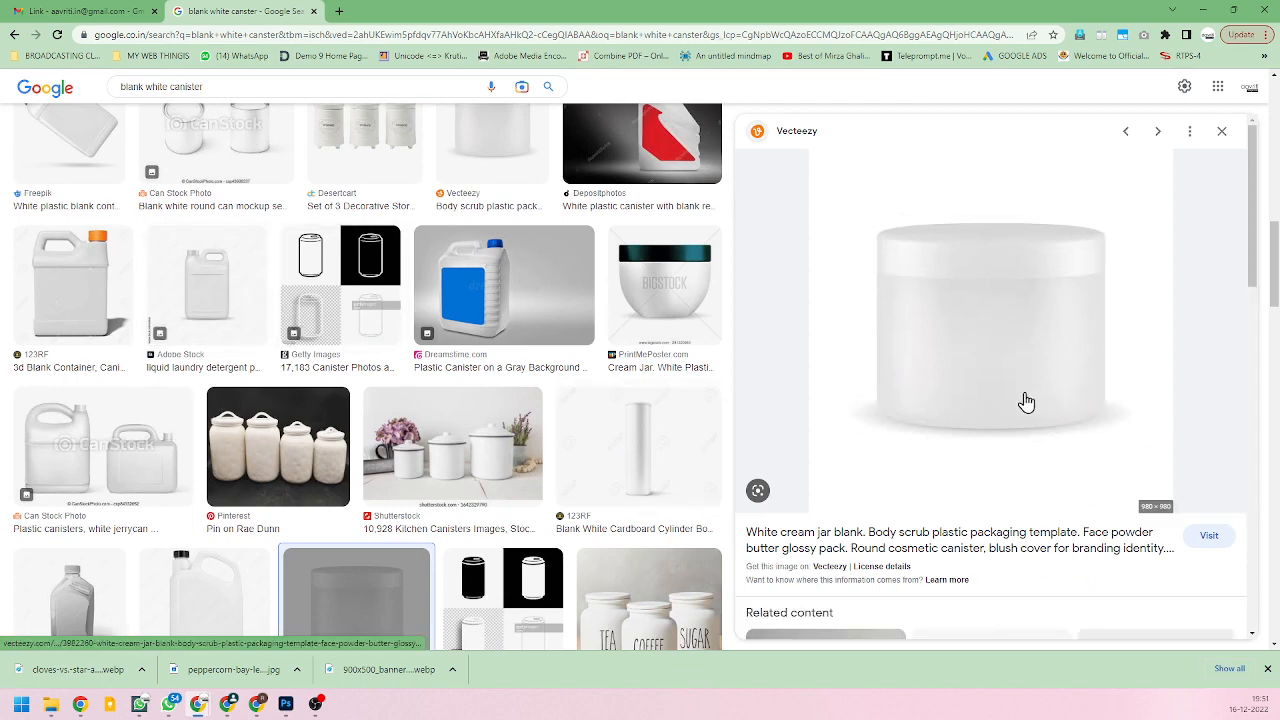
Look further through the blank white canister image results for alternatives to the cream jar.
{"action": "scroll", "coordinate": [431, 398], "scroll_direction": "down", "scroll_amount": 4}
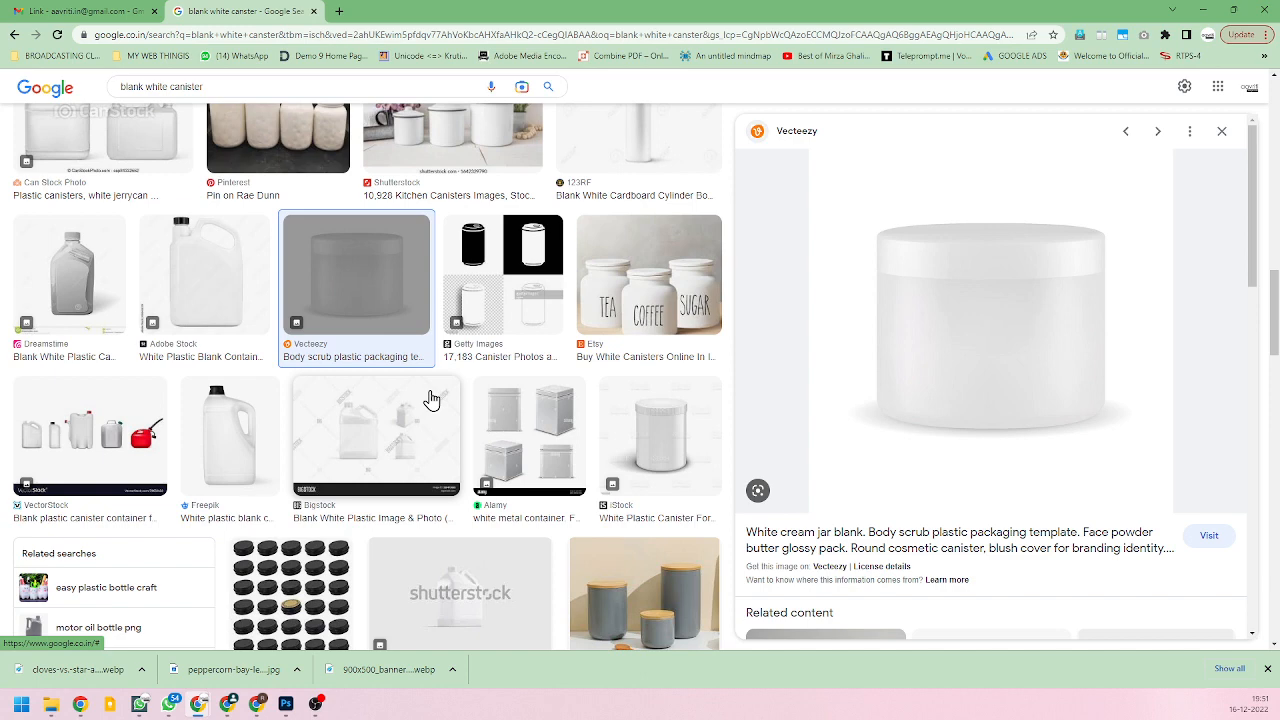
{"action": "scroll", "coordinate": [517, 397], "scroll_direction": "down", "scroll_amount": 5}
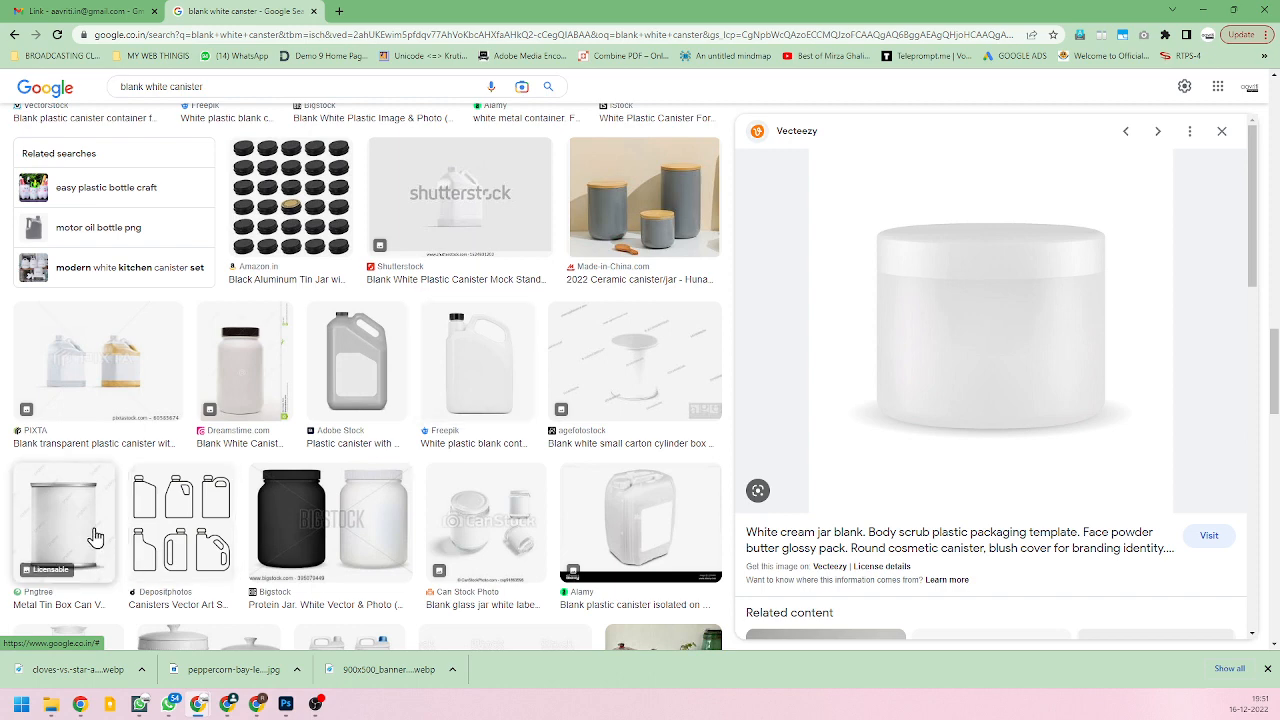
{"action": "scroll", "coordinate": [300, 510], "scroll_direction": "down", "scroll_amount": 2}
{"action": "scroll", "coordinate": [563, 414], "scroll_direction": "down", "scroll_amount": 4}
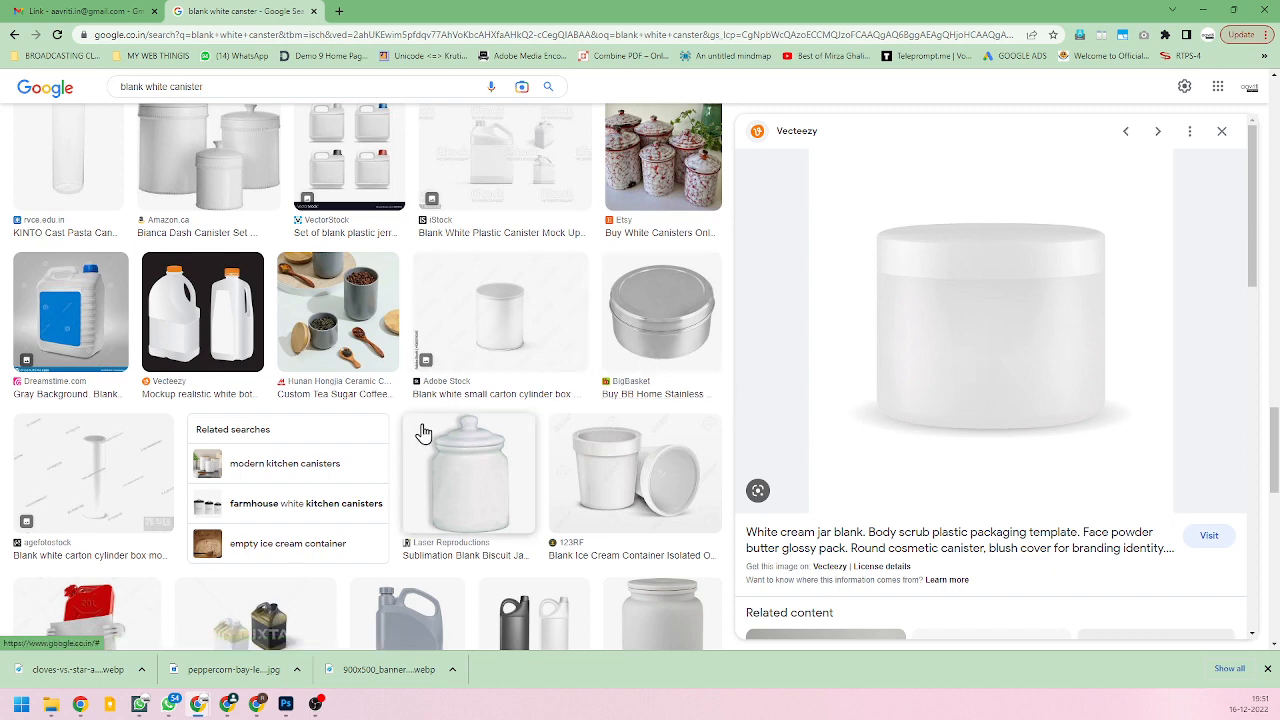
{"action": "scroll", "coordinate": [425, 434], "scroll_direction": "down", "scroll_amount": 4}
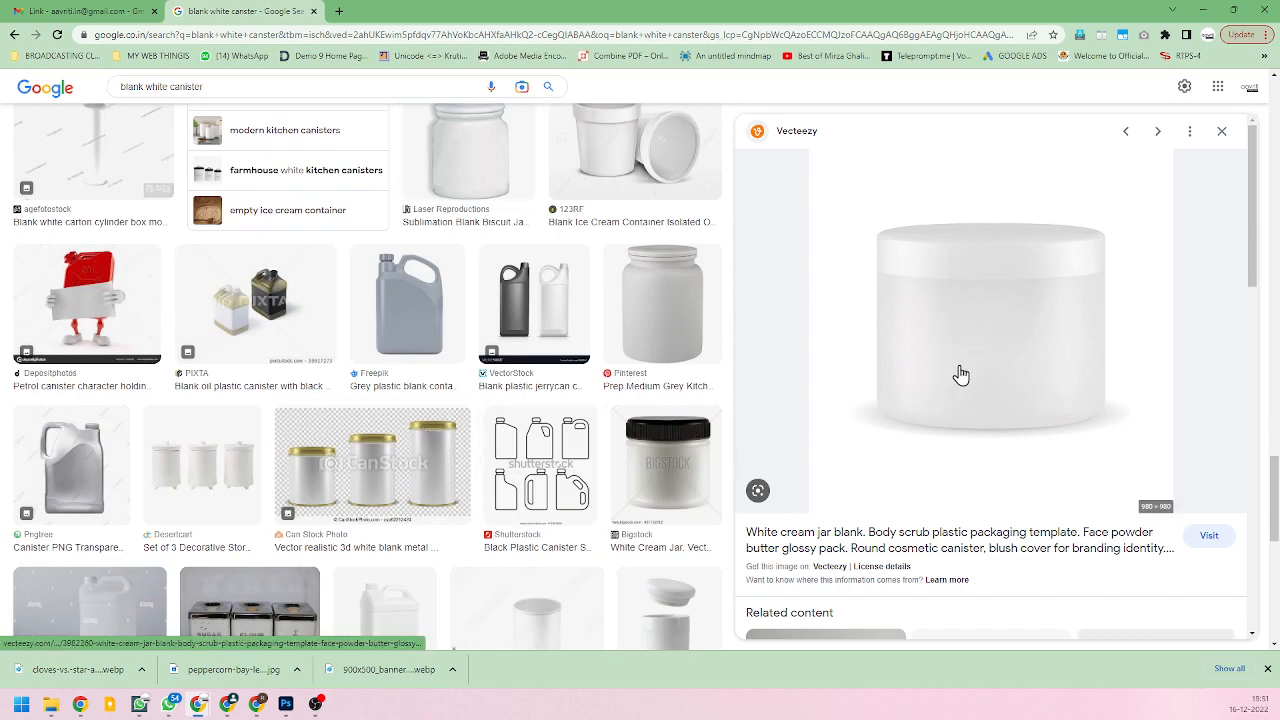
{"action": "scroll", "coordinate": [597, 427], "scroll_direction": "down", "scroll_amount": 4}
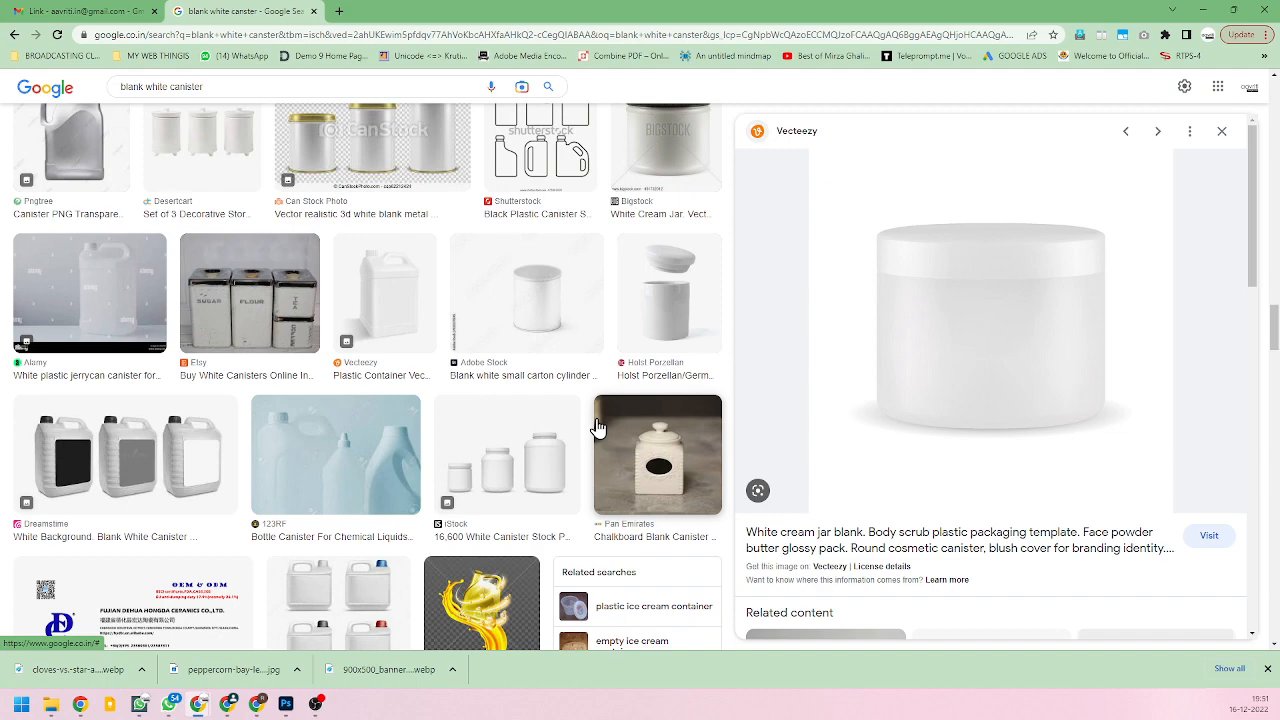
{"action": "scroll", "coordinate": [597, 427], "scroll_direction": "down", "scroll_amount": 4}
{"action": "scroll", "coordinate": [597, 427], "scroll_direction": "up", "scroll_amount": 2}
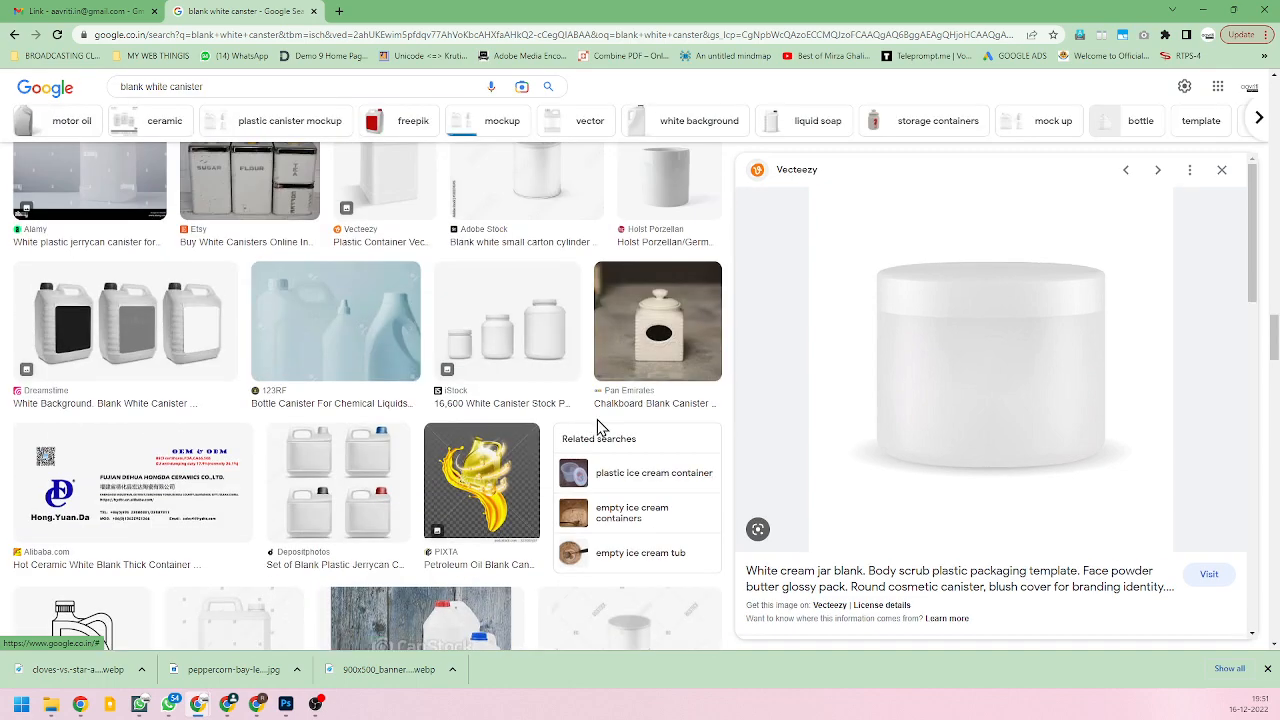
{"action": "scroll", "coordinate": [597, 427], "scroll_direction": "down", "scroll_amount": 4}
{"action": "scroll", "coordinate": [597, 427], "scroll_direction": "down", "scroll_amount": 2}
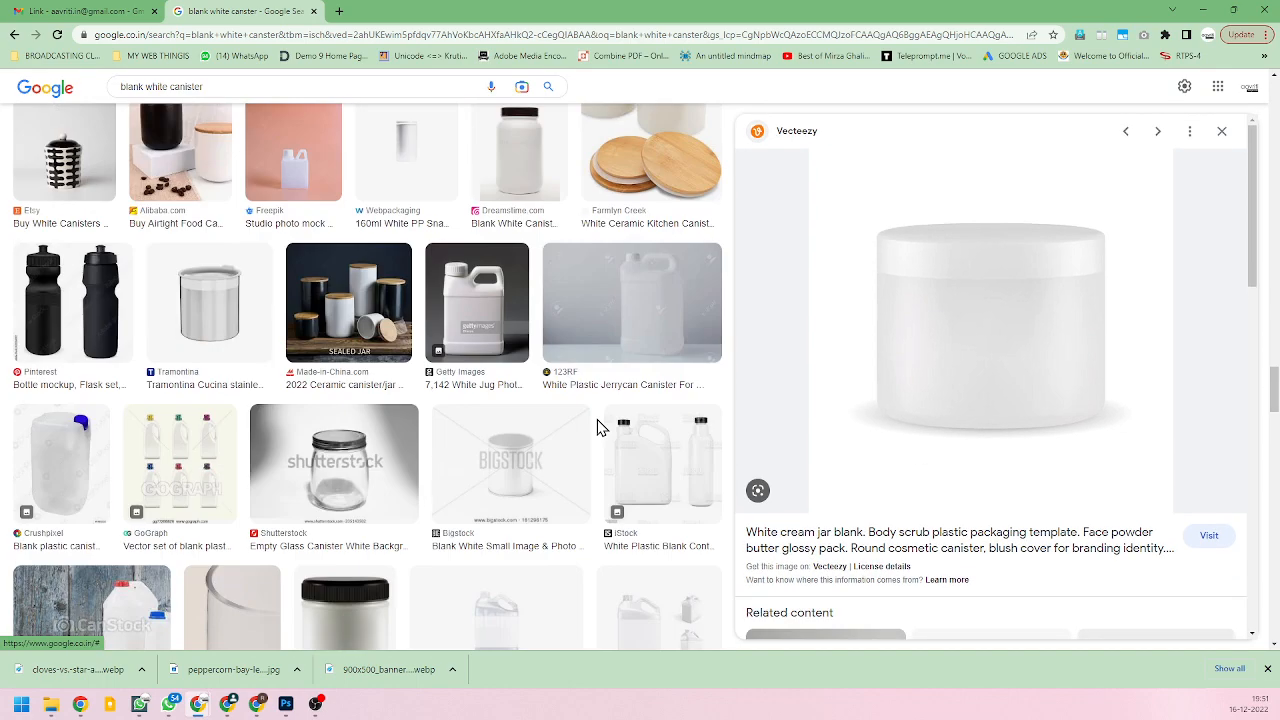
{"action": "scroll", "coordinate": [597, 427], "scroll_direction": "down", "scroll_amount": 2}
{"action": "scroll", "coordinate": [597, 427], "scroll_direction": "down", "scroll_amount": 2}
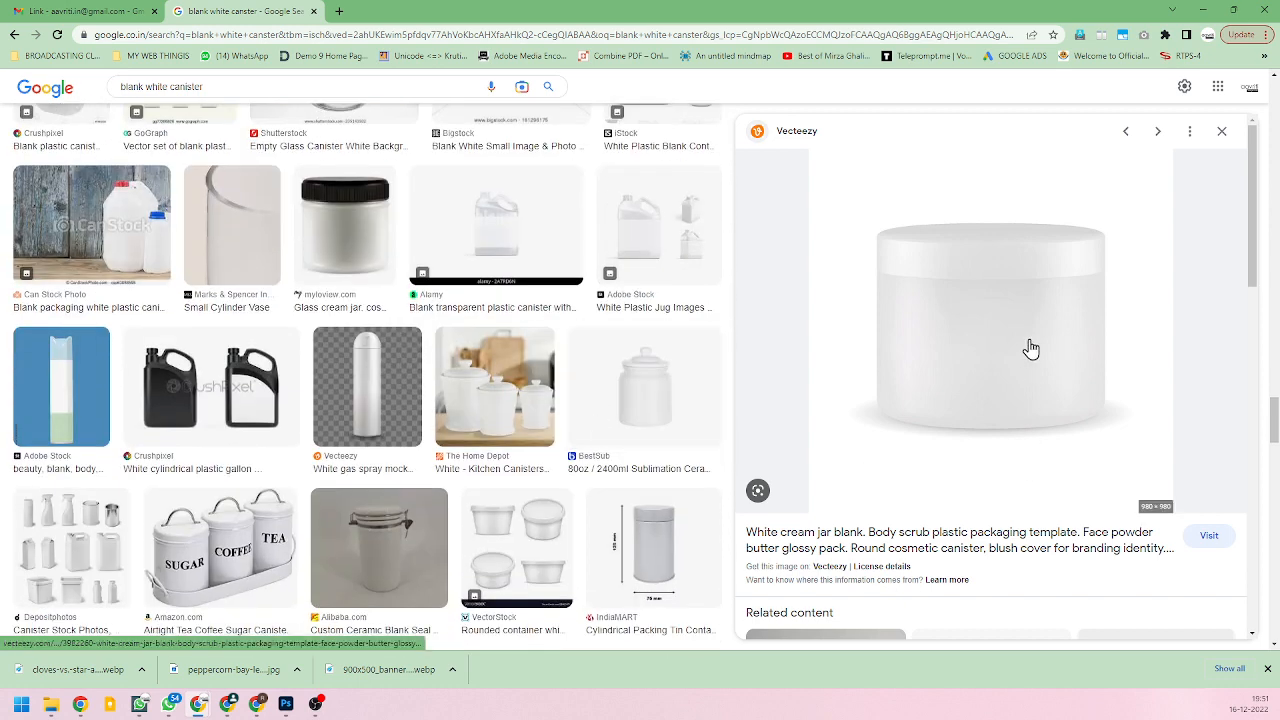
Save the Vecteezy white cream jar picture as a JPEG in the Packaging folder.
{"action": "right_click", "coordinate": [1032, 306]}
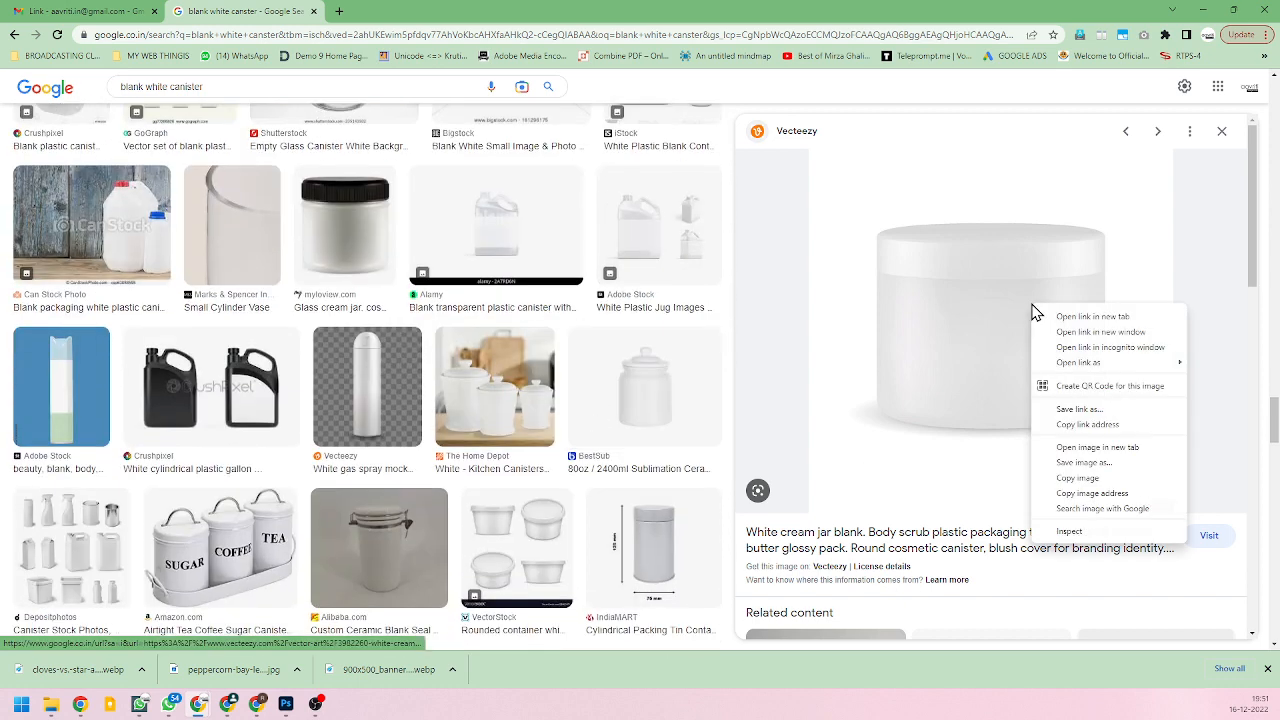
{"action": "left_click", "coordinate": [1098, 464]}
{"action": "key", "text": "Delete"}
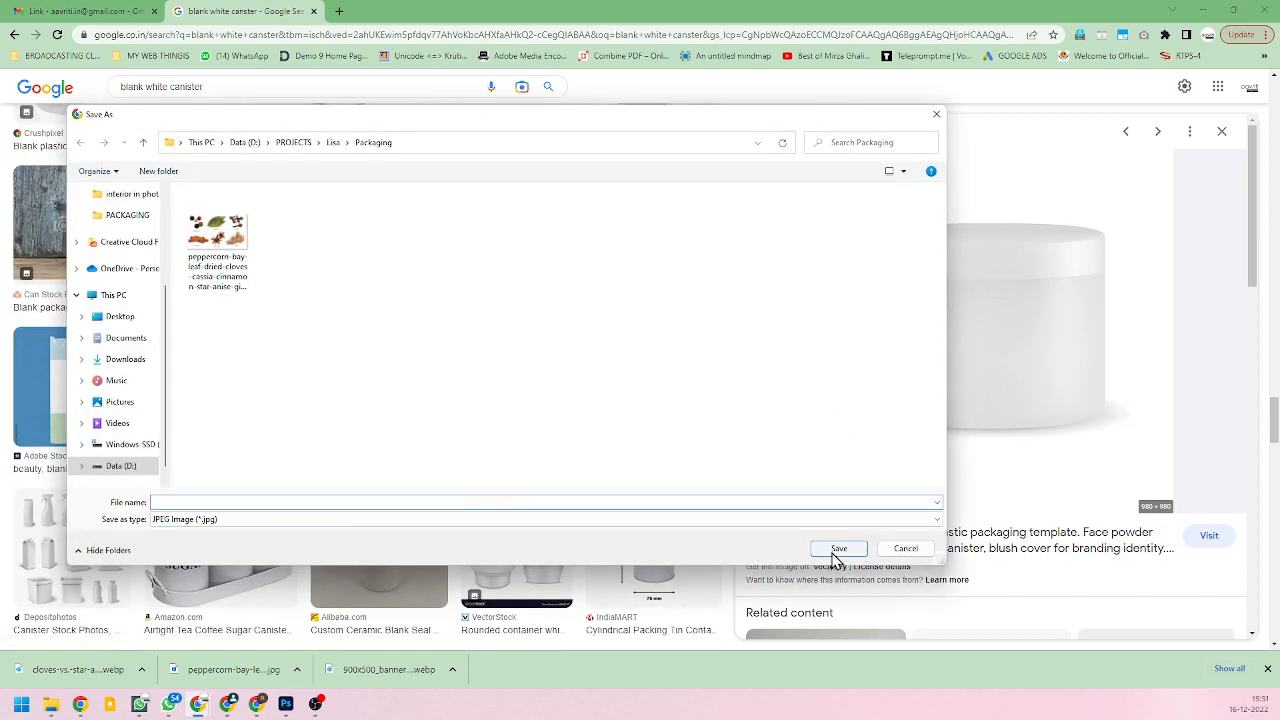
{"action": "left_click", "coordinate": [838, 552]}
Switch to Photoshop and examine the ALOHA can's label layout, graphics and lower band up close.
{"action": "left_click", "coordinate": [285, 706]}
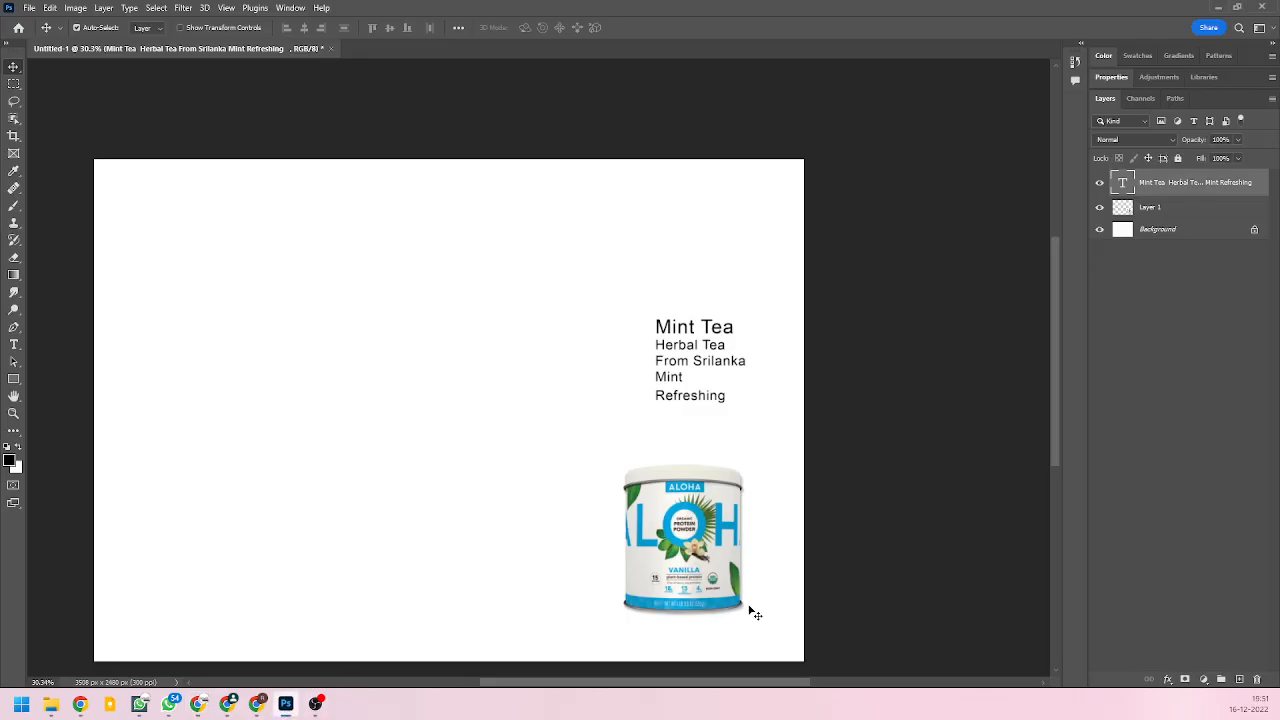
{"action": "scroll", "coordinate": [745, 615], "scroll_direction": "up", "scroll_amount": 6}
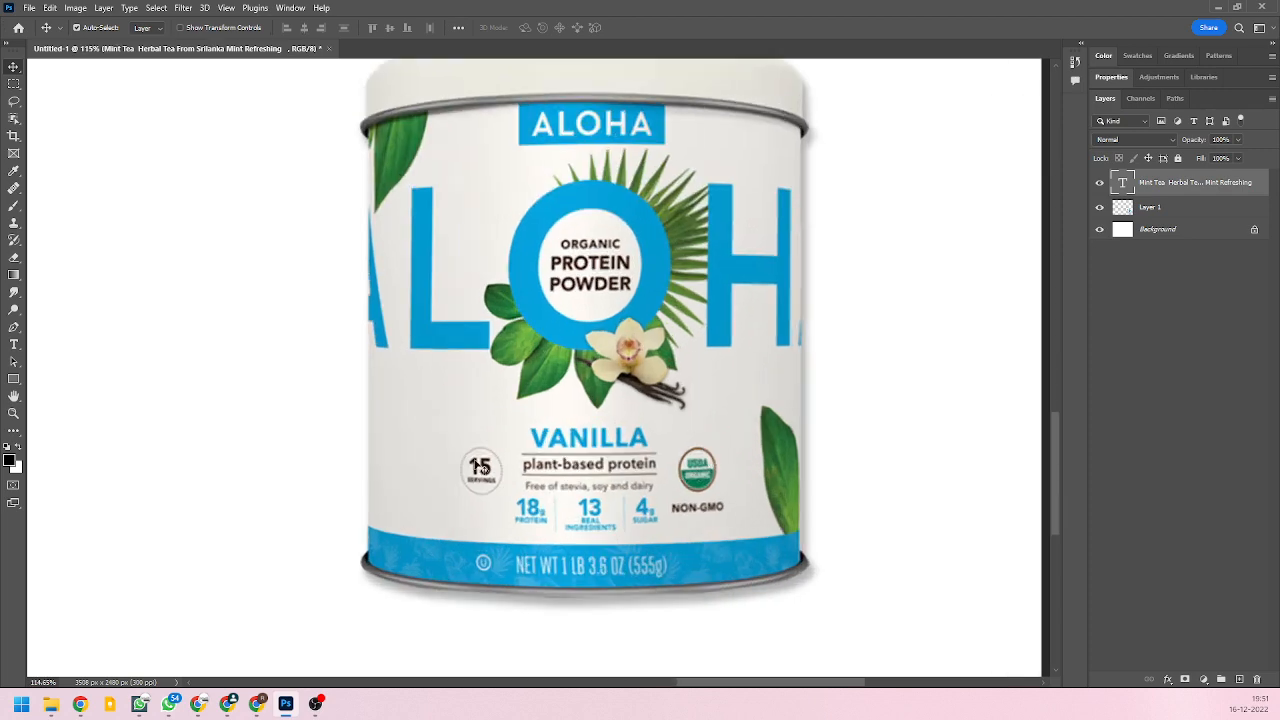
{"action": "scroll", "coordinate": [508, 601], "scroll_direction": "up", "scroll_amount": 4}
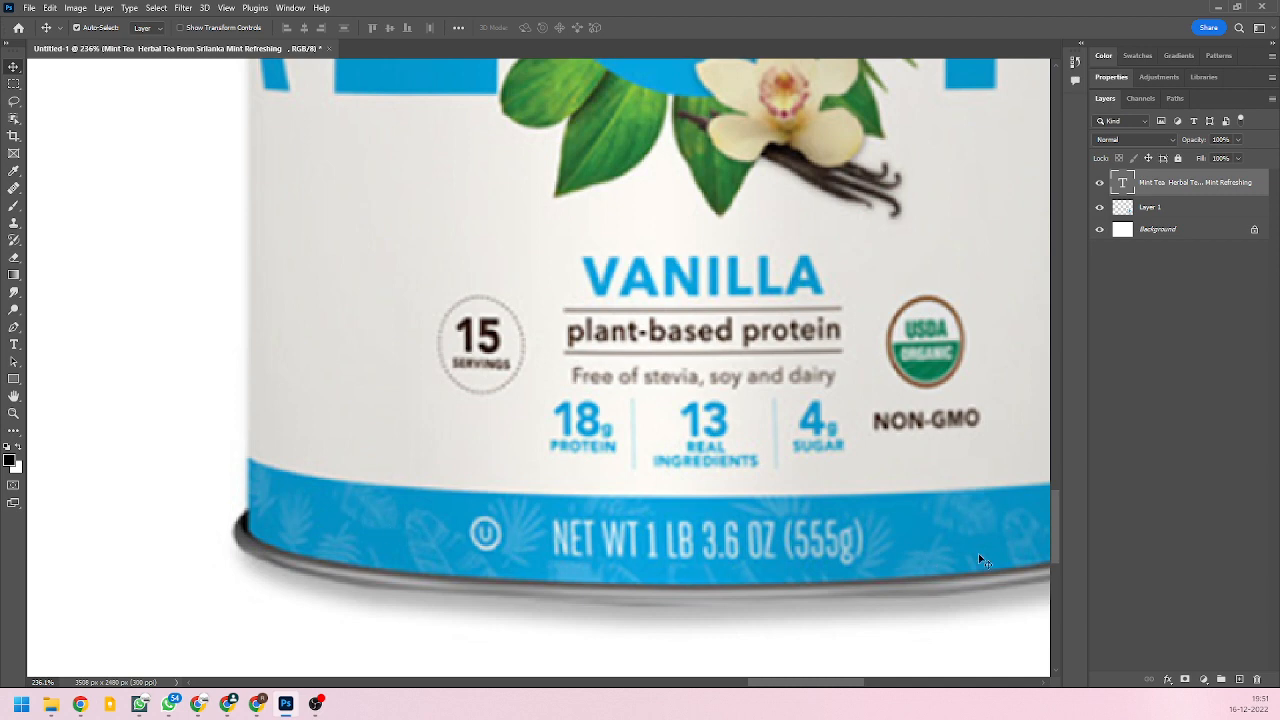
{"action": "scroll", "coordinate": [413, 572], "scroll_direction": "down", "scroll_amount": 3}
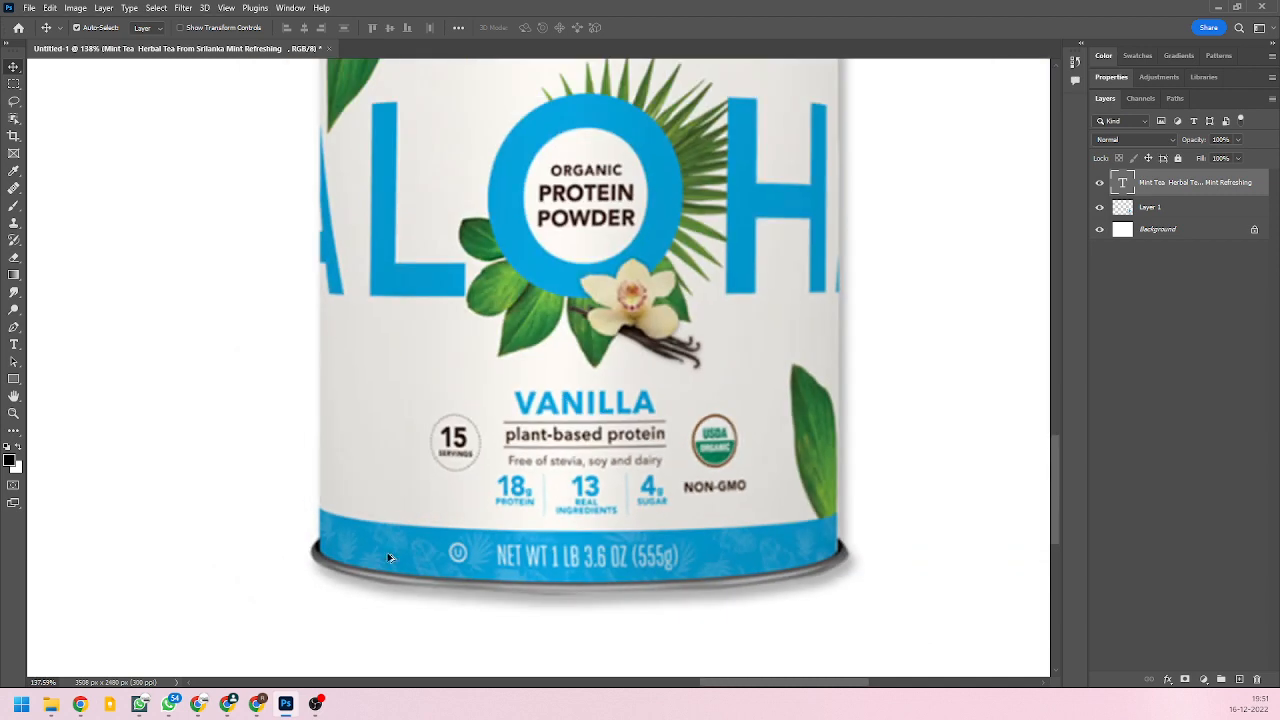
{"action": "scroll", "coordinate": [409, 559], "scroll_direction": "down", "scroll_amount": 3}
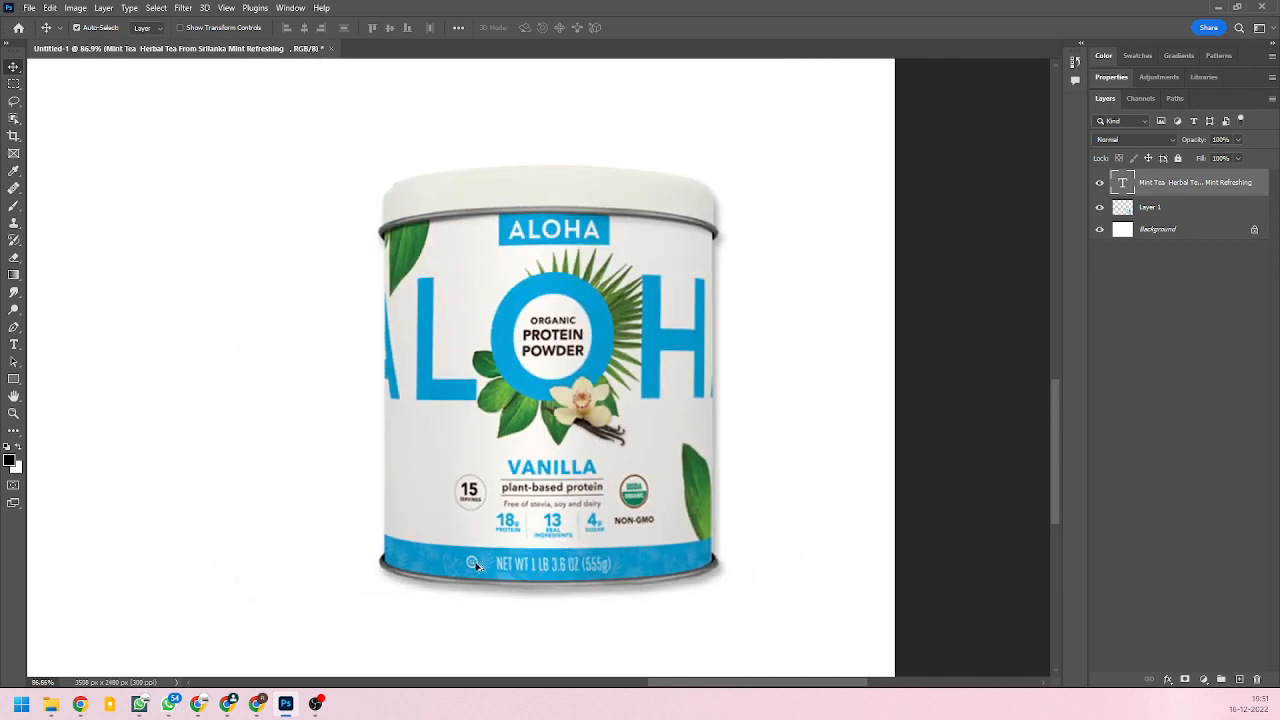
{"action": "scroll", "coordinate": [786, 608], "scroll_direction": "down", "scroll_amount": 1}
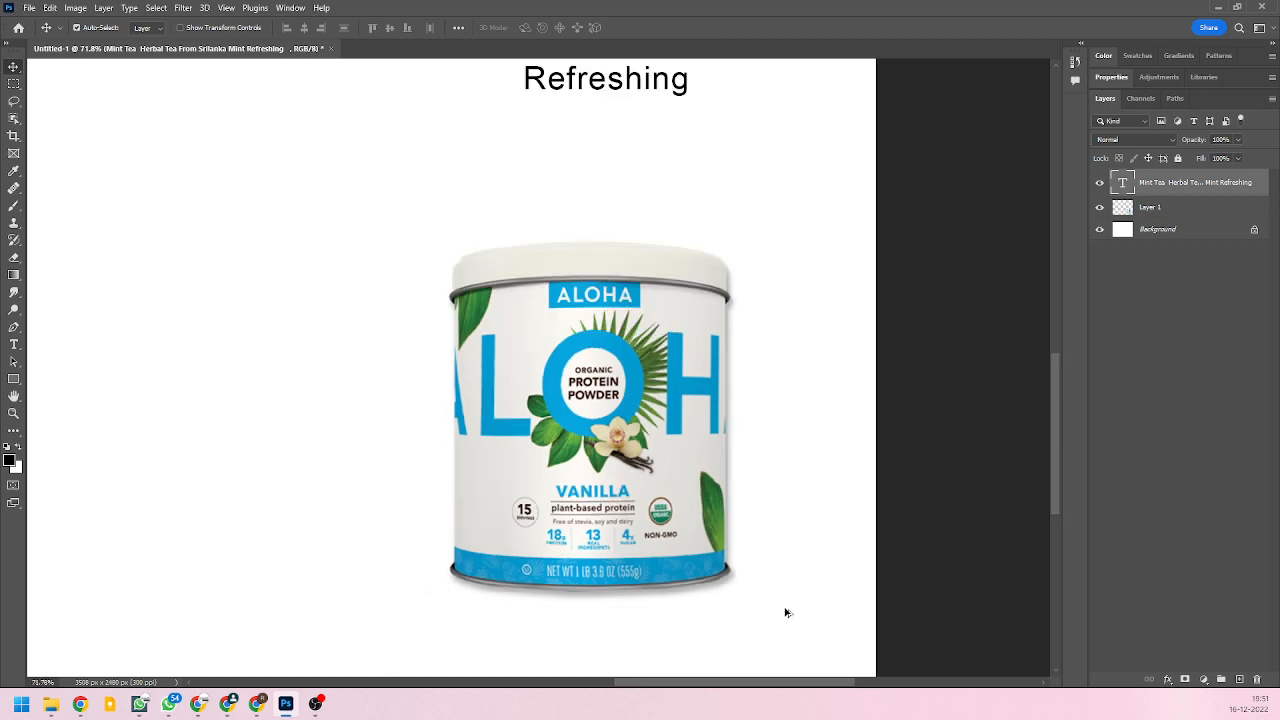
{"action": "scroll", "coordinate": [786, 612], "scroll_direction": "down", "scroll_amount": 4}
{"action": "scroll", "coordinate": [786, 611], "scroll_direction": "up", "scroll_amount": 1}
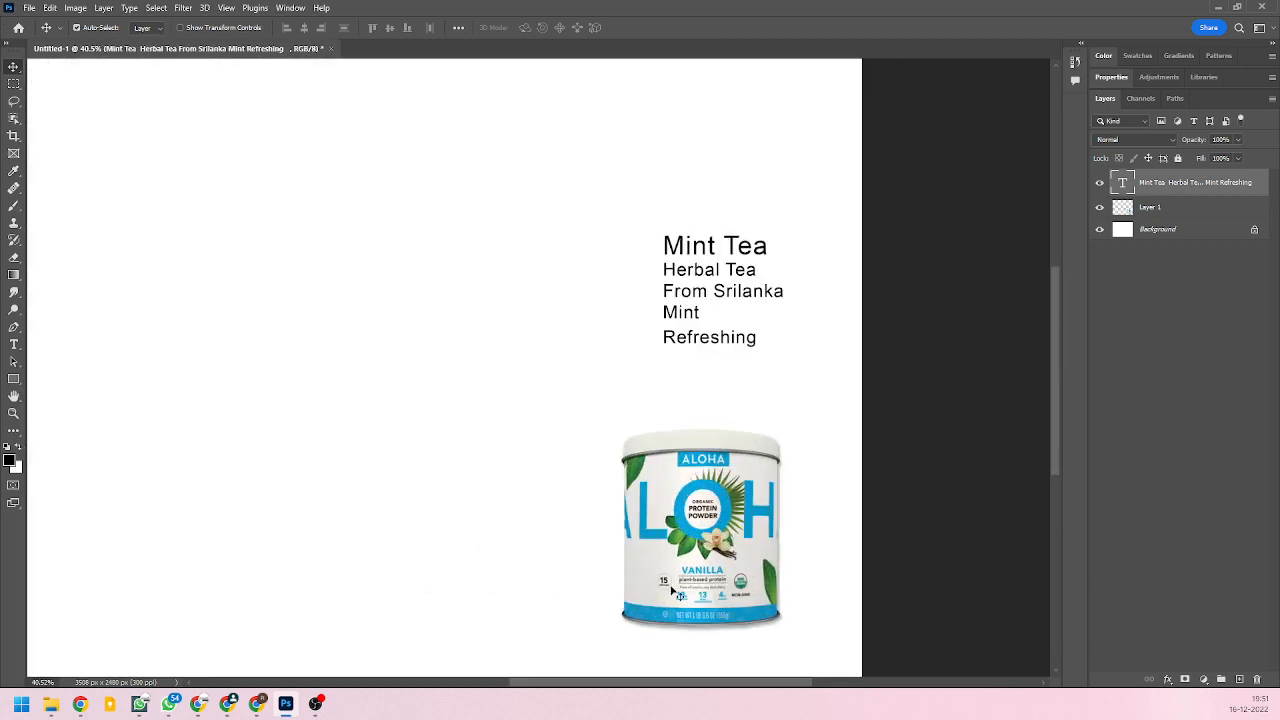
{"action": "scroll", "coordinate": [694, 626], "scroll_direction": "up", "scroll_amount": 4}
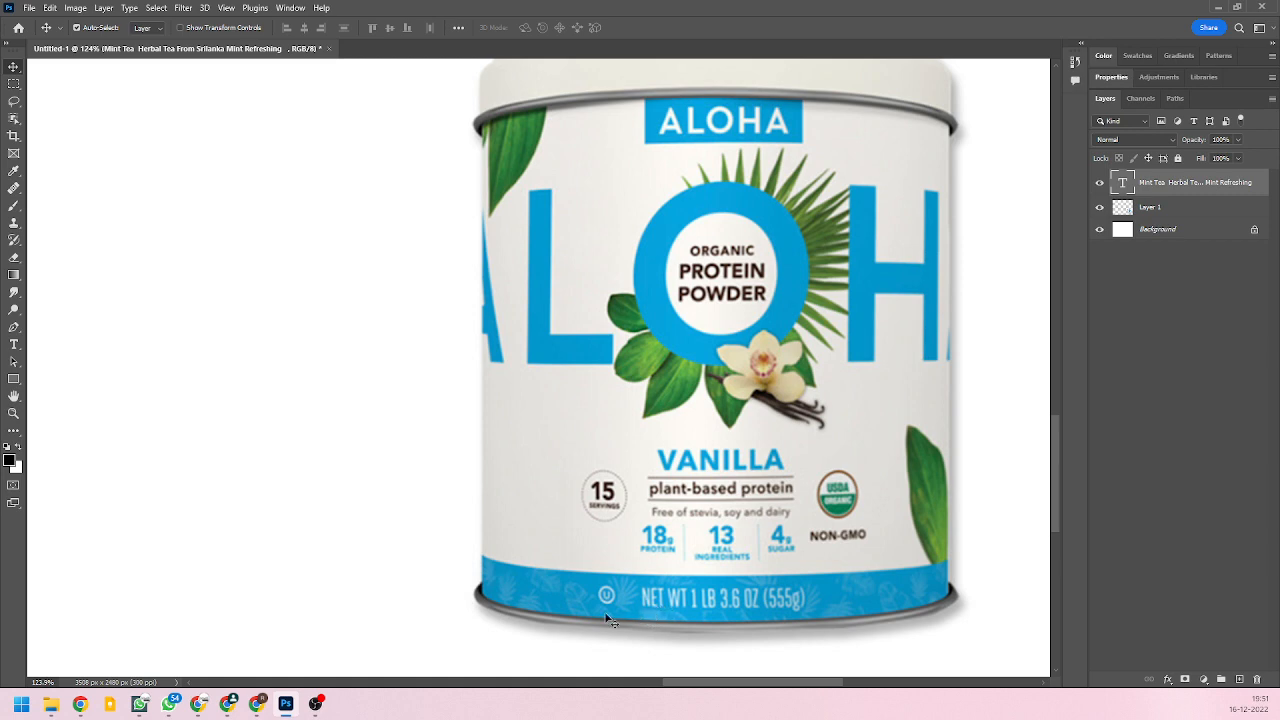
{"action": "scroll", "coordinate": [841, 563], "scroll_direction": "down", "scroll_amount": 2}
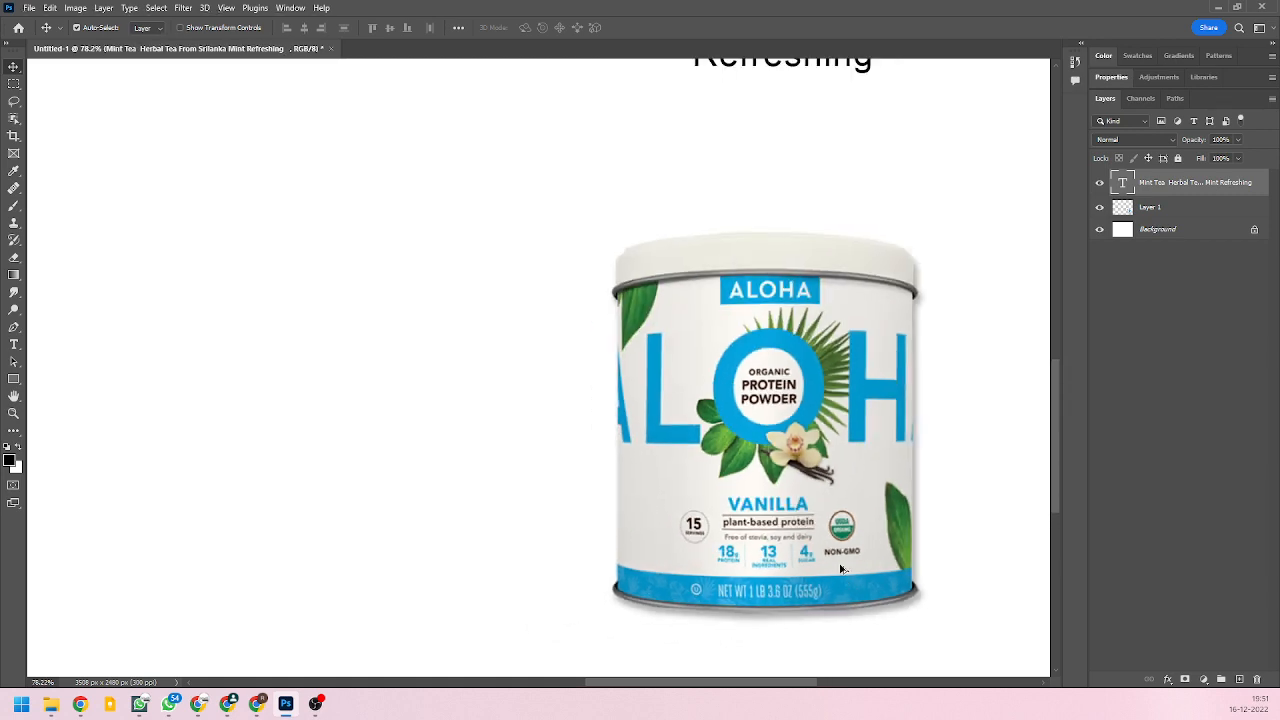
{"action": "scroll", "coordinate": [880, 560], "scroll_direction": "down", "scroll_amount": 1}
{"action": "scroll", "coordinate": [893, 560], "scroll_direction": "down", "scroll_amount": 4}
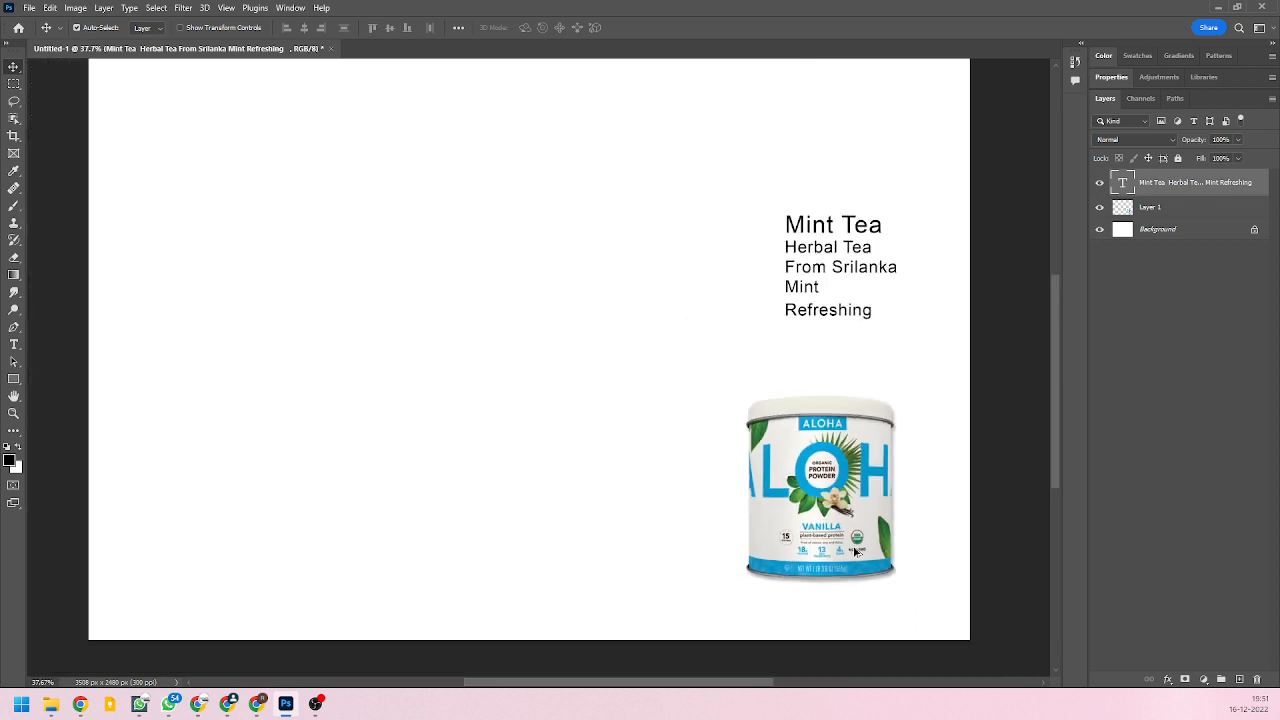
{"action": "scroll", "coordinate": [712, 477], "scroll_direction": "down", "scroll_amount": 1}
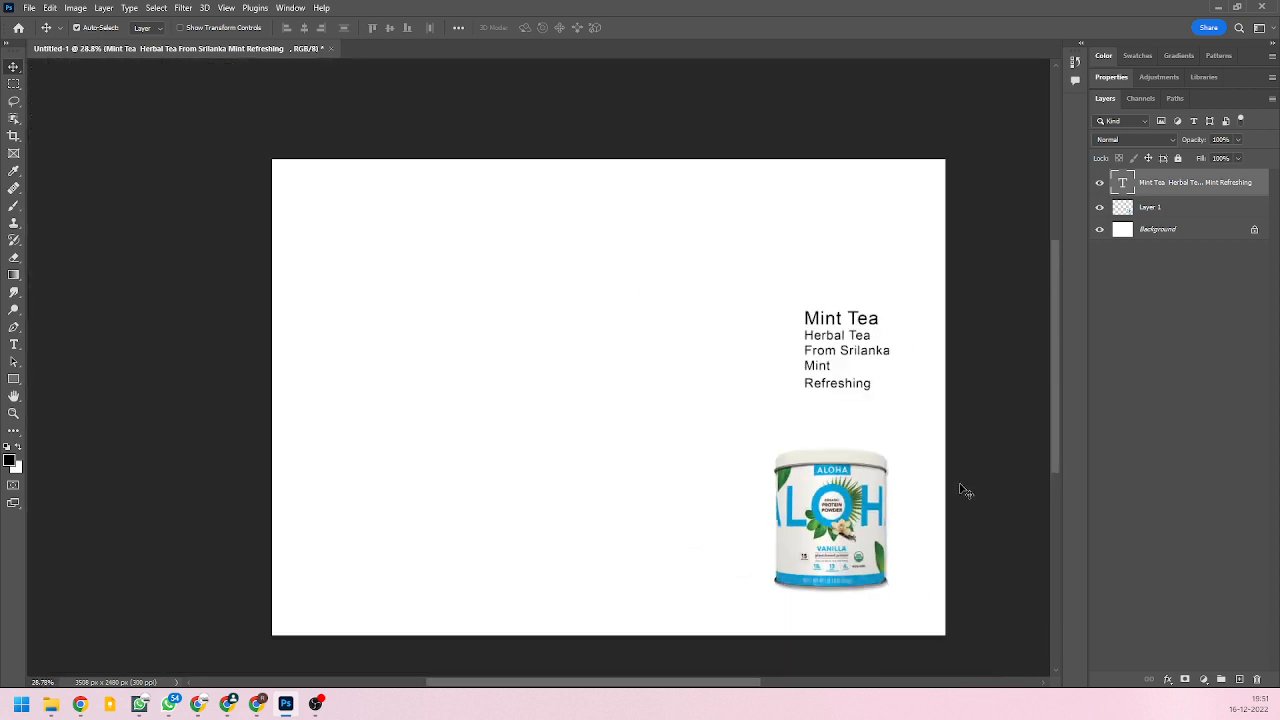
Scale the Mint Tea text block down to about half size and move the ALOHA can slightly up and toward the canvas's right edge.
{"action": "key", "text": "ctrl+t"}
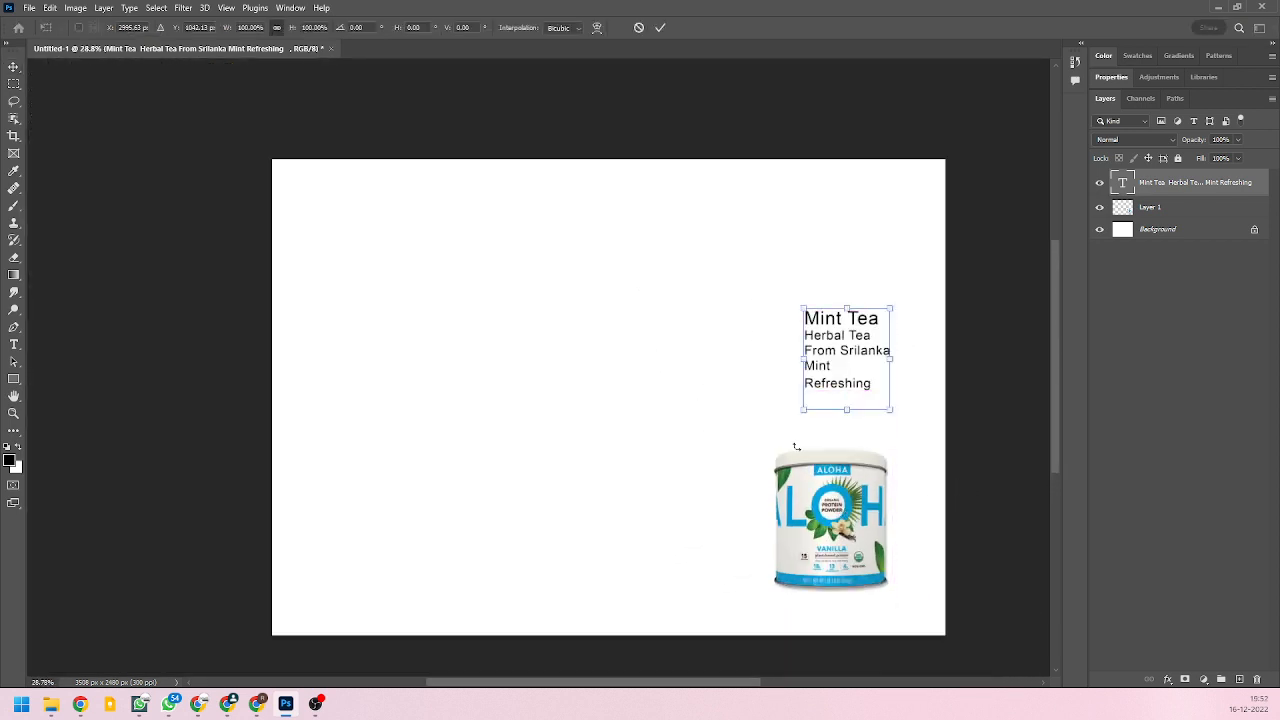
{"action": "left_click_drag", "start_coordinate": [805, 311], "coordinate": [849, 361]}
{"action": "key", "text": "Return"}
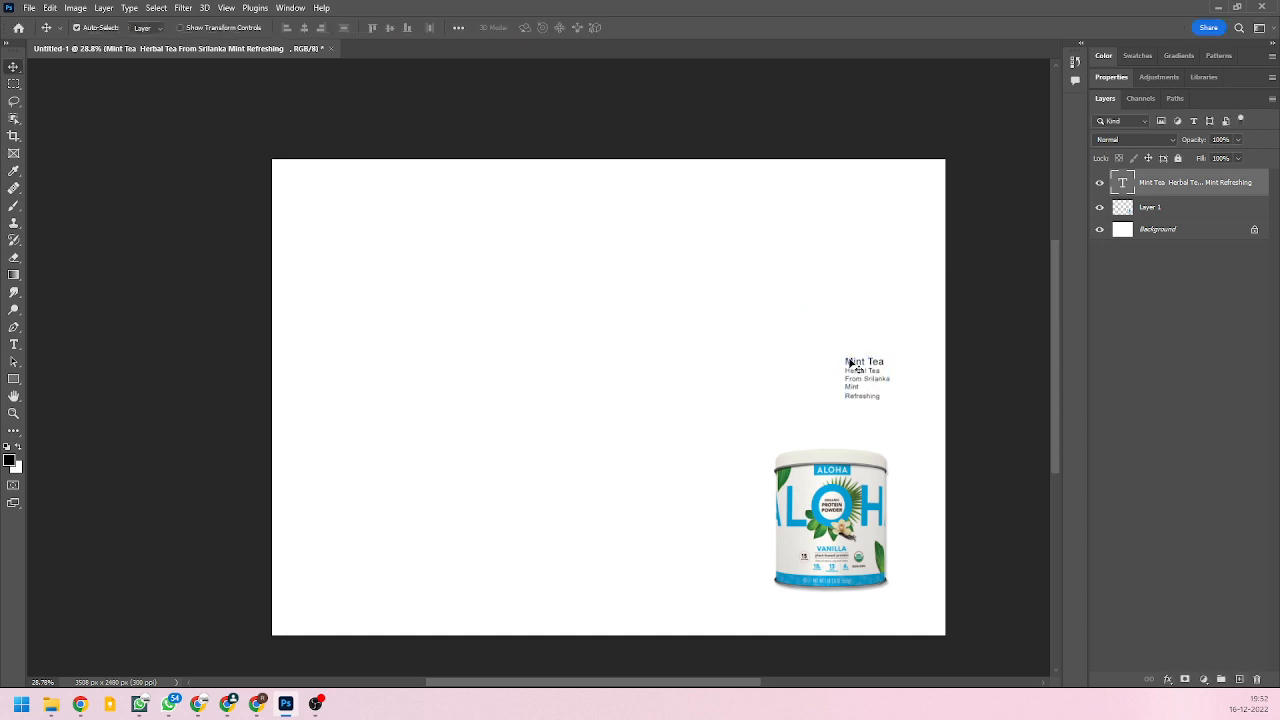
{"action": "left_click_drag", "start_coordinate": [820, 507], "coordinate": [851, 490]}
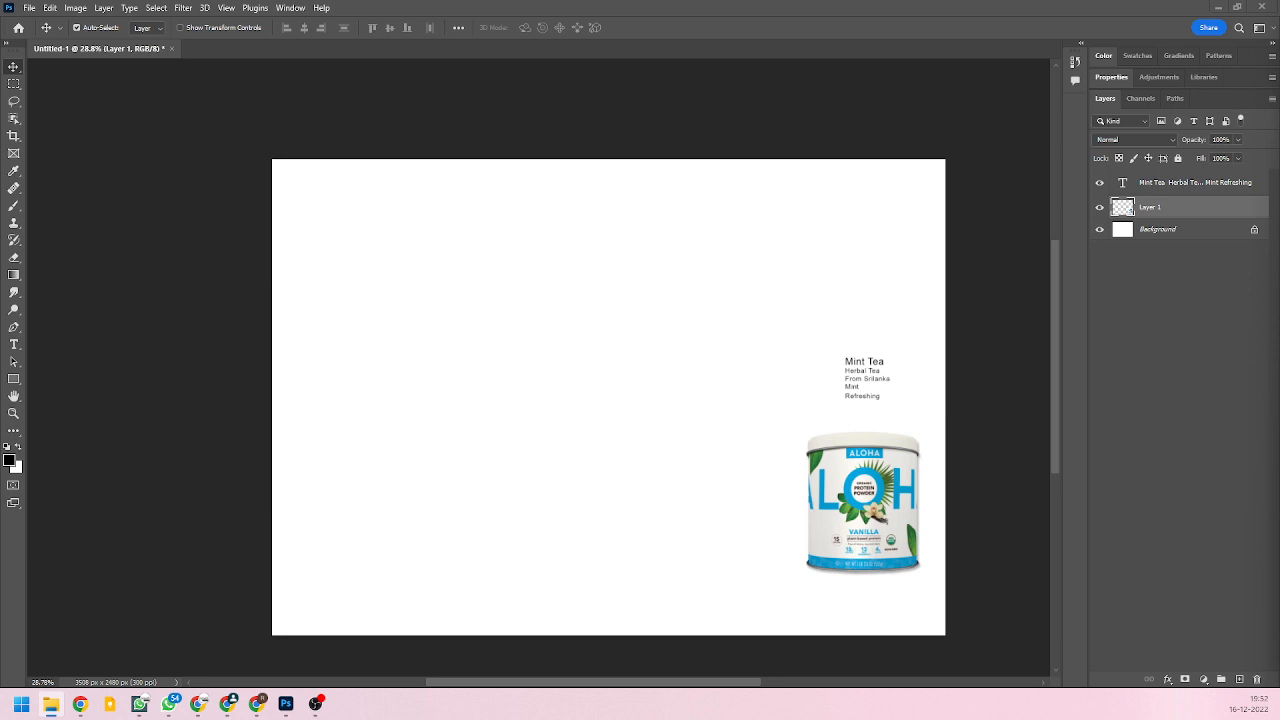
Place the four saved reference images from File Explorer into the document and scale the mint leaves image down at the canvas centre.
{"action": "left_click_drag", "start_coordinate": [1279, 505], "coordinate": [478, 302]}
{"action": "left_click_drag", "start_coordinate": [1279, 250], "coordinate": [404, 338]}
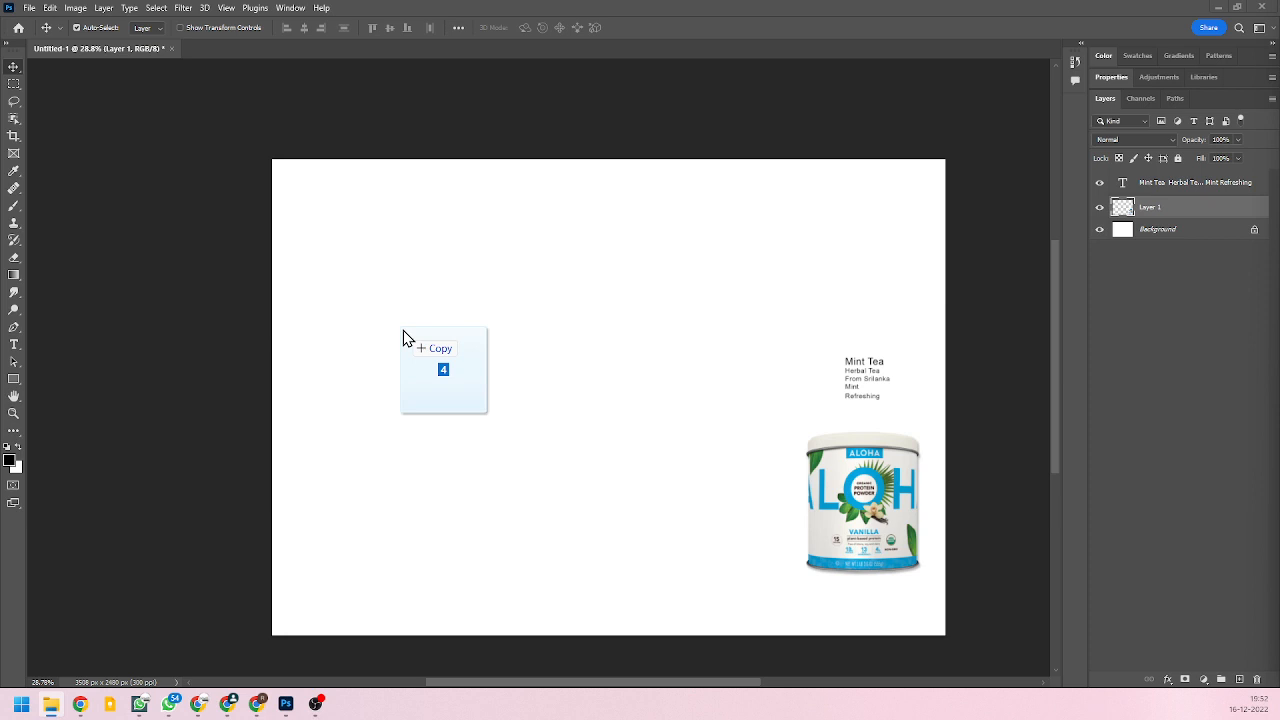
{"action": "left_click_drag", "start_coordinate": [403, 337], "coordinate": [404, 333]}
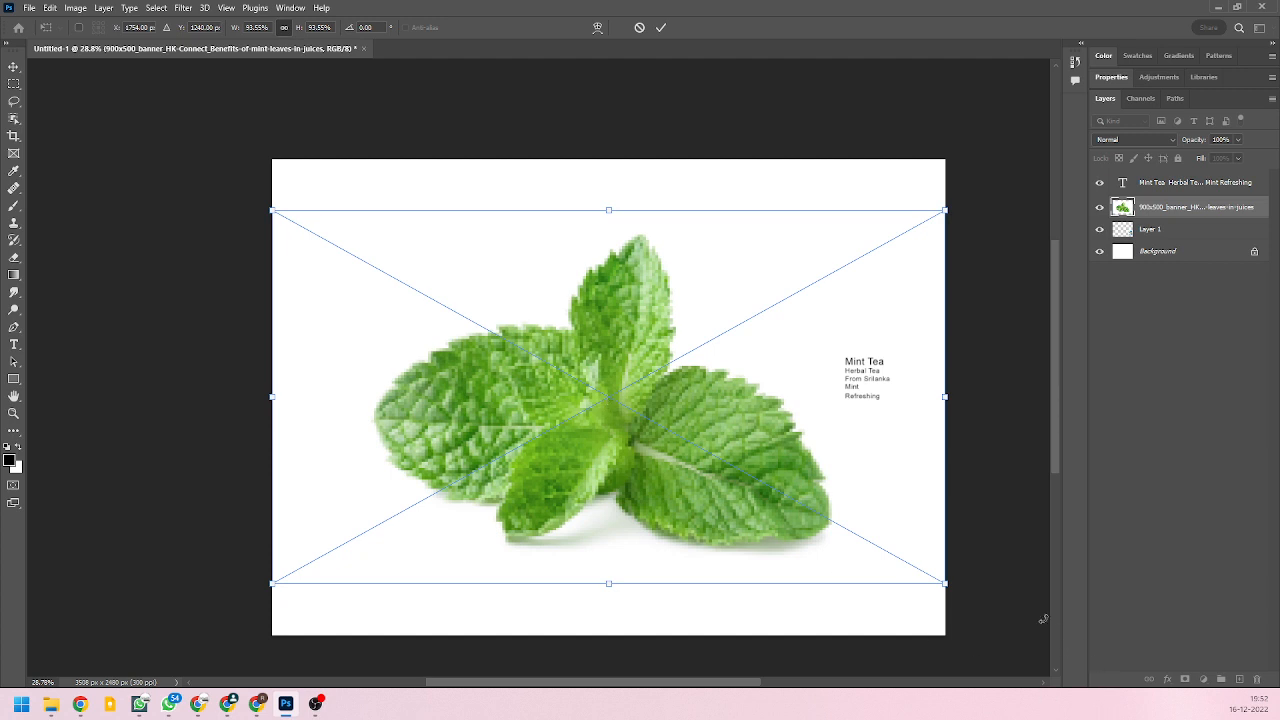
{"action": "left_click_drag", "start_coordinate": [944, 583], "coordinate": [673, 547]}
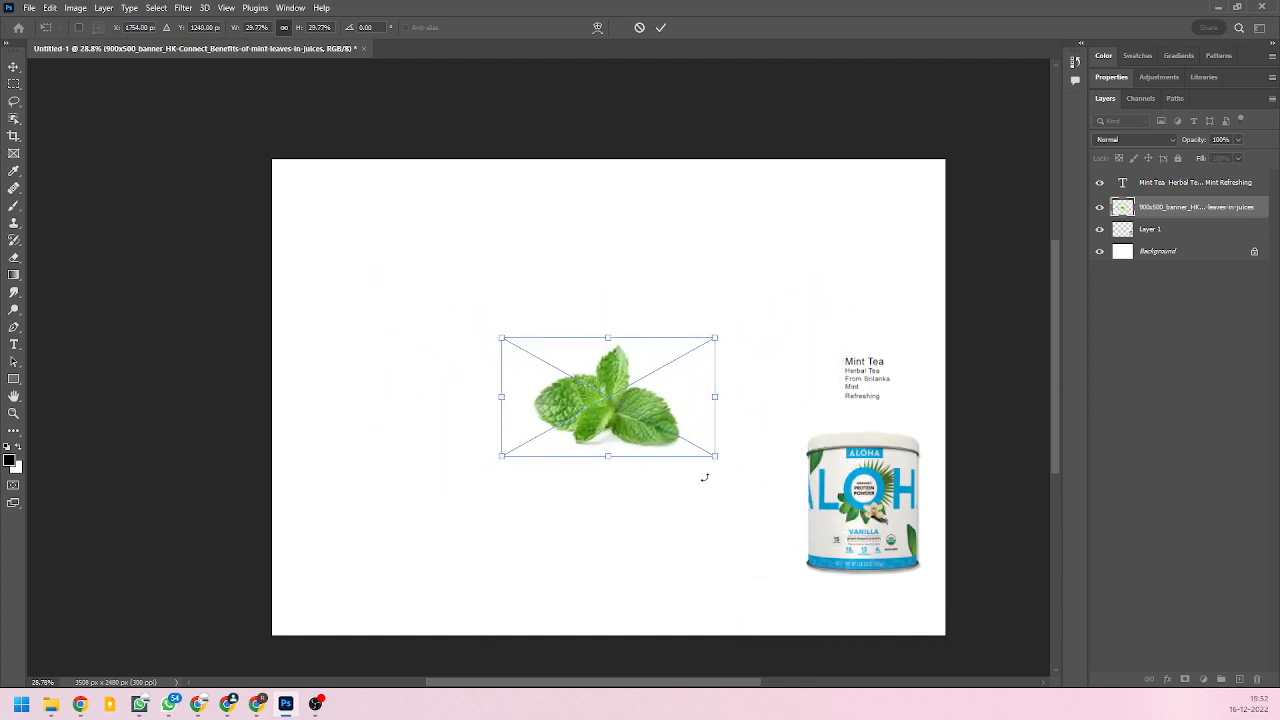
{"action": "left_click_drag", "start_coordinate": [719, 458], "coordinate": [688, 443]}
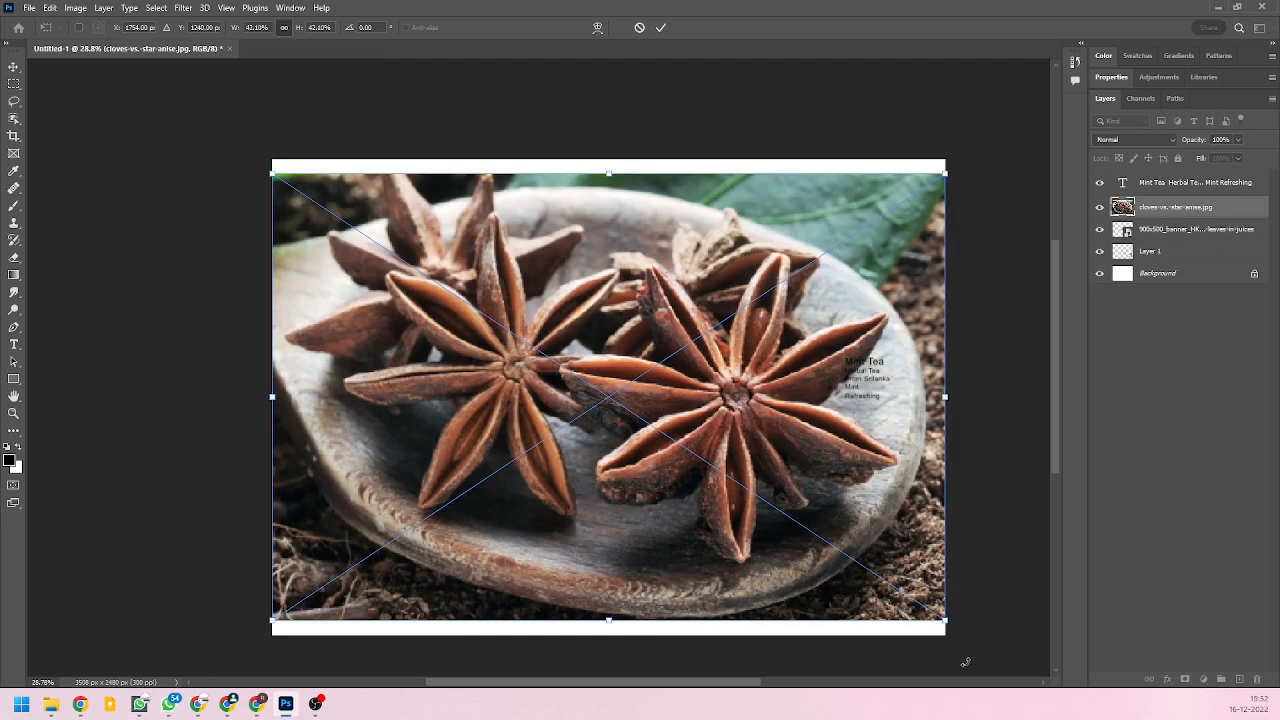
Shrink the placed star anise and spice collection images, and place the white cream jar at 41% scale.
{"action": "left_click_drag", "start_coordinate": [943, 617], "coordinate": [750, 490]}
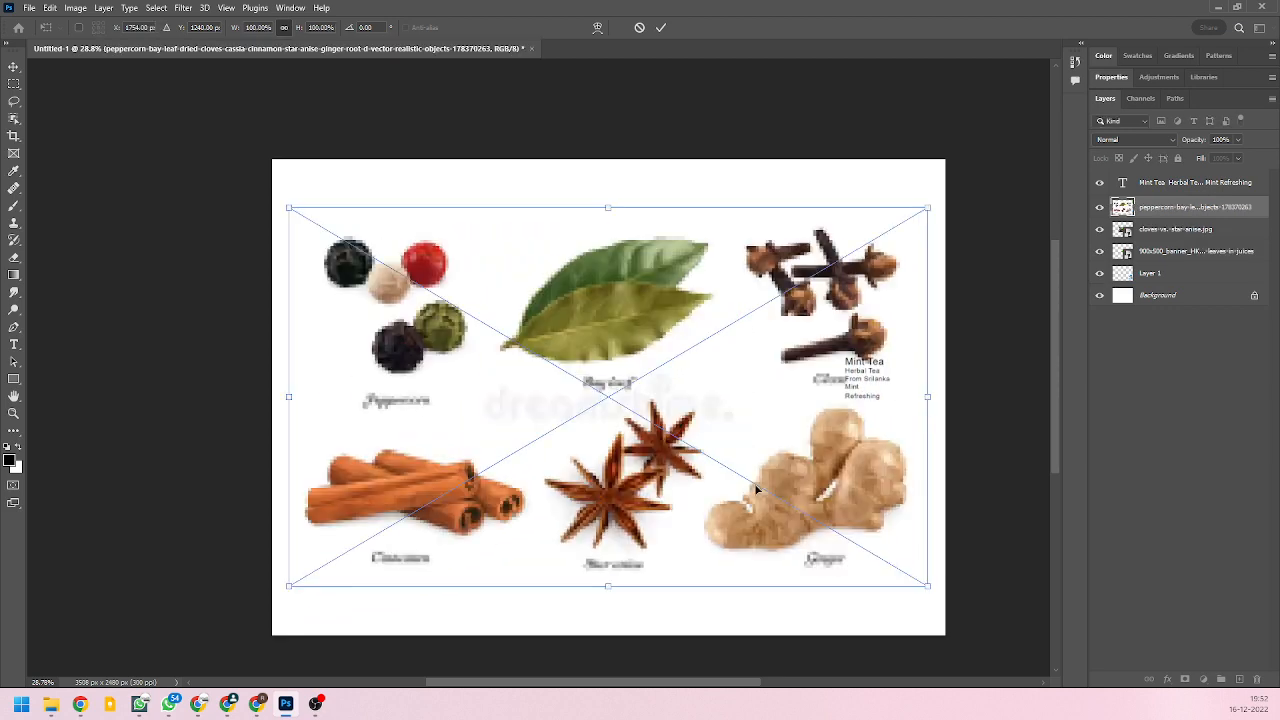
{"action": "left_click_drag", "start_coordinate": [926, 587], "coordinate": [737, 492]}
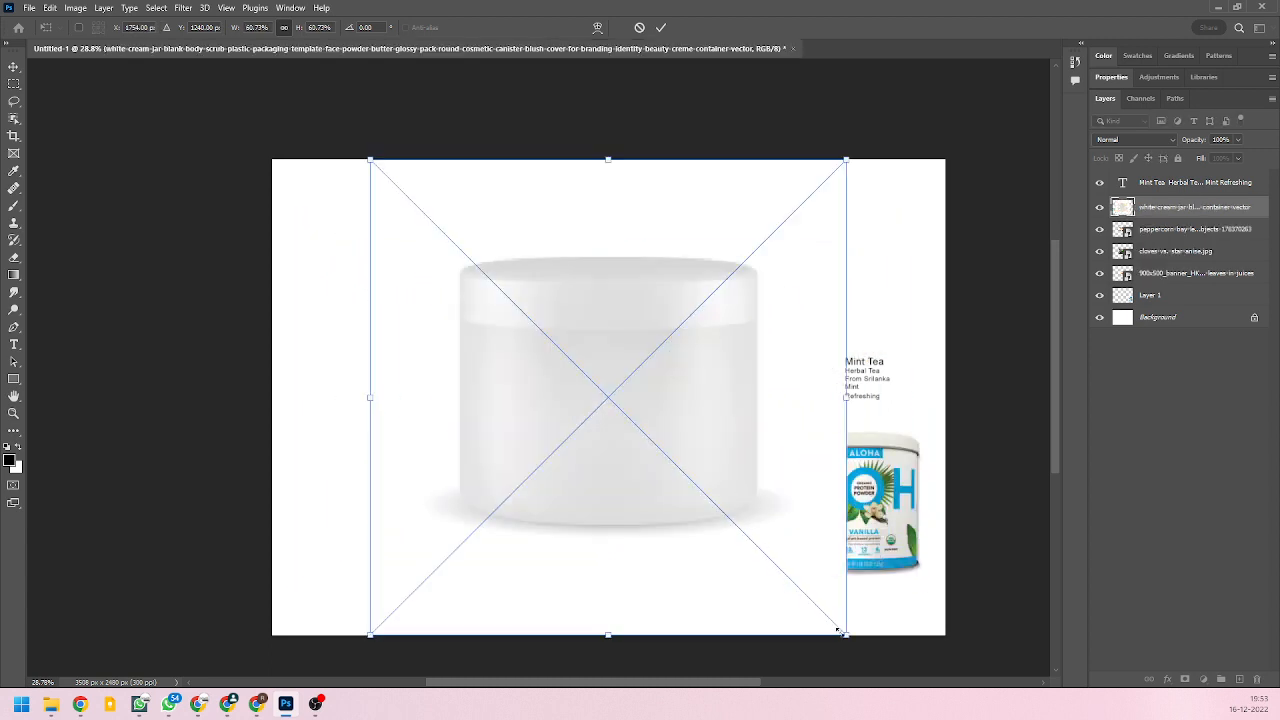
{"action": "left_click_drag", "start_coordinate": [847, 635], "coordinate": [800, 535]}
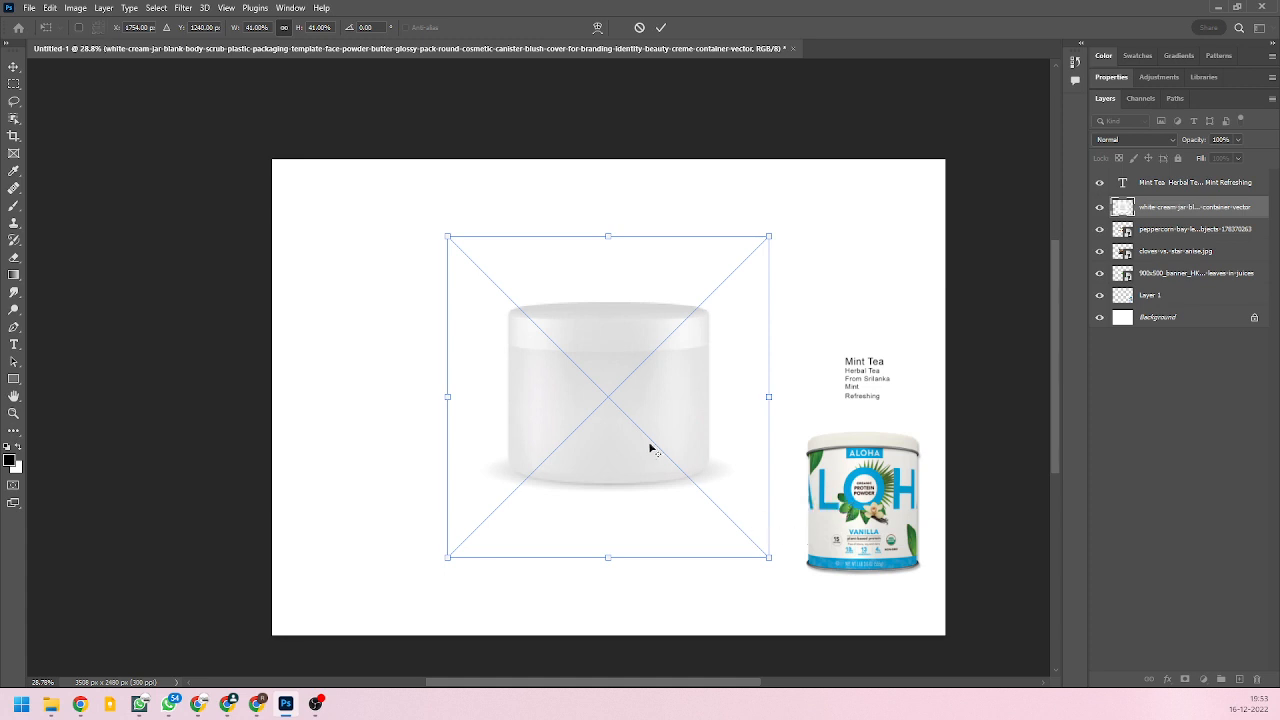
{"action": "key", "text": "Return"}
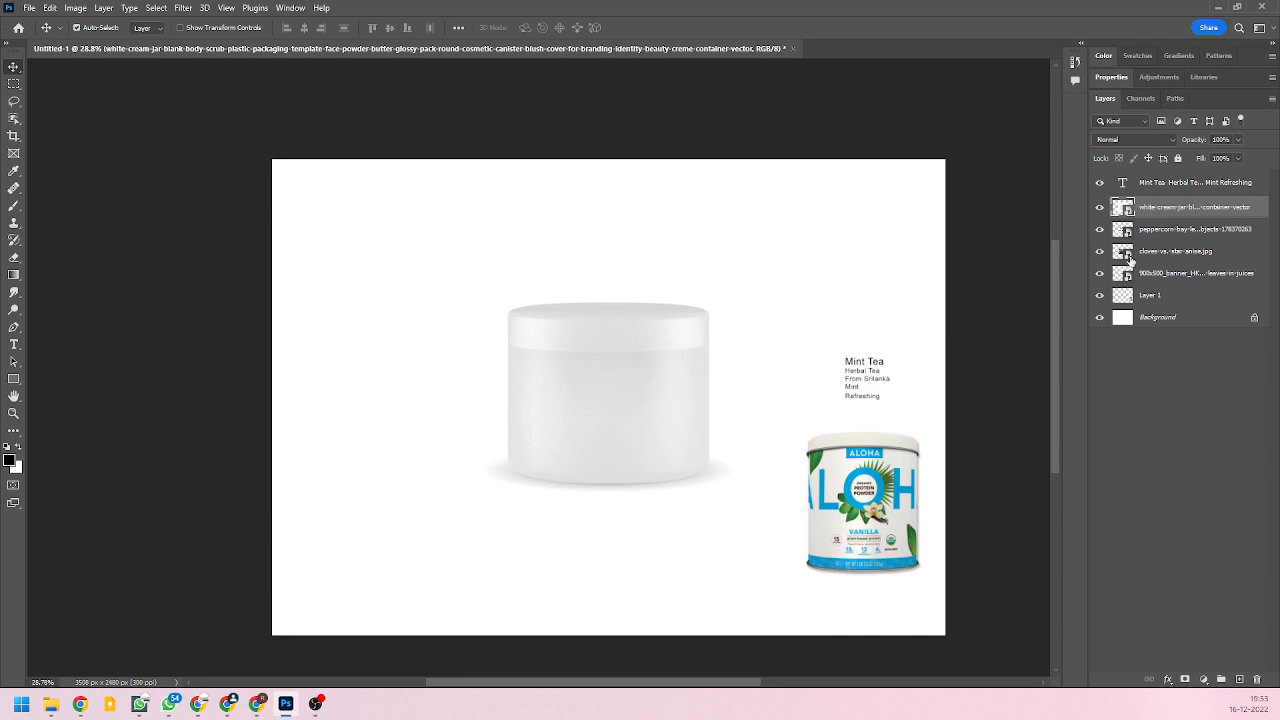
Rename the white cream jar's layer to "Canister".
{"action": "double_click", "coordinate": [1186, 207]}
{"action": "type", "text": "Canister"}
{"action": "key", "text": "Return"}
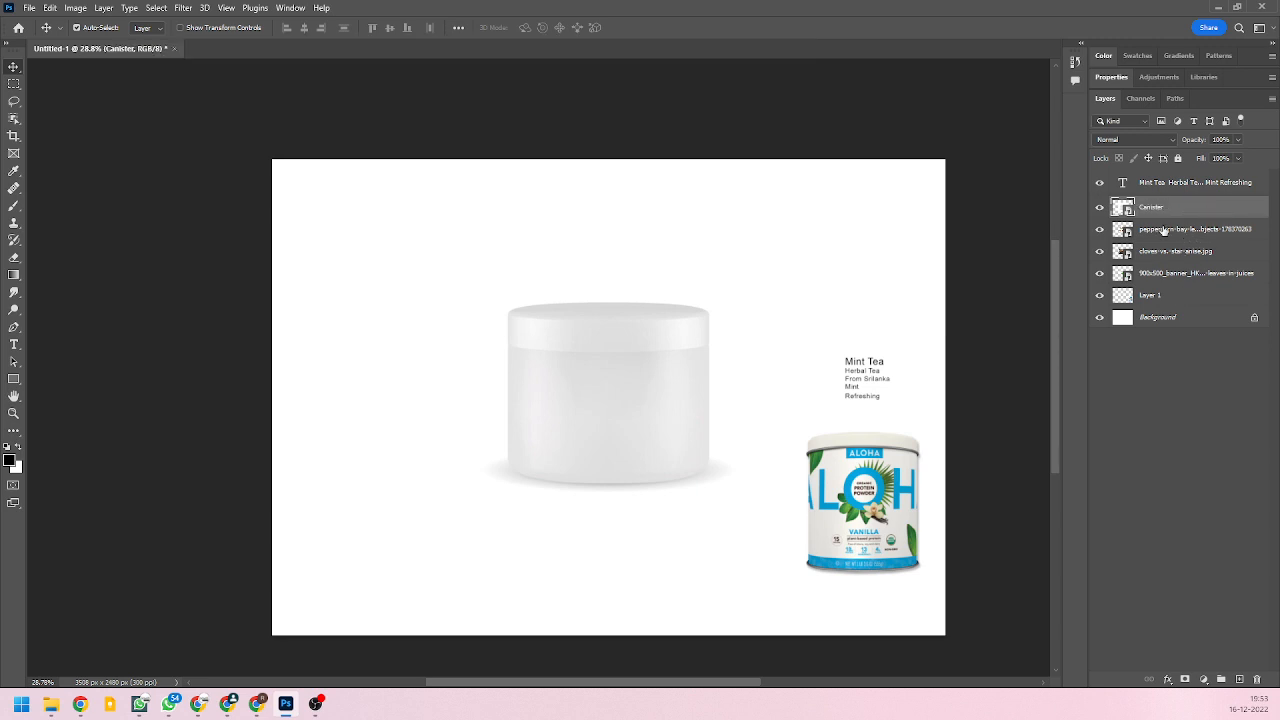
Move the spice collection, star anise and mint leaves image layers above the Canister layer.
{"action": "left_click", "coordinate": [1182, 232]}
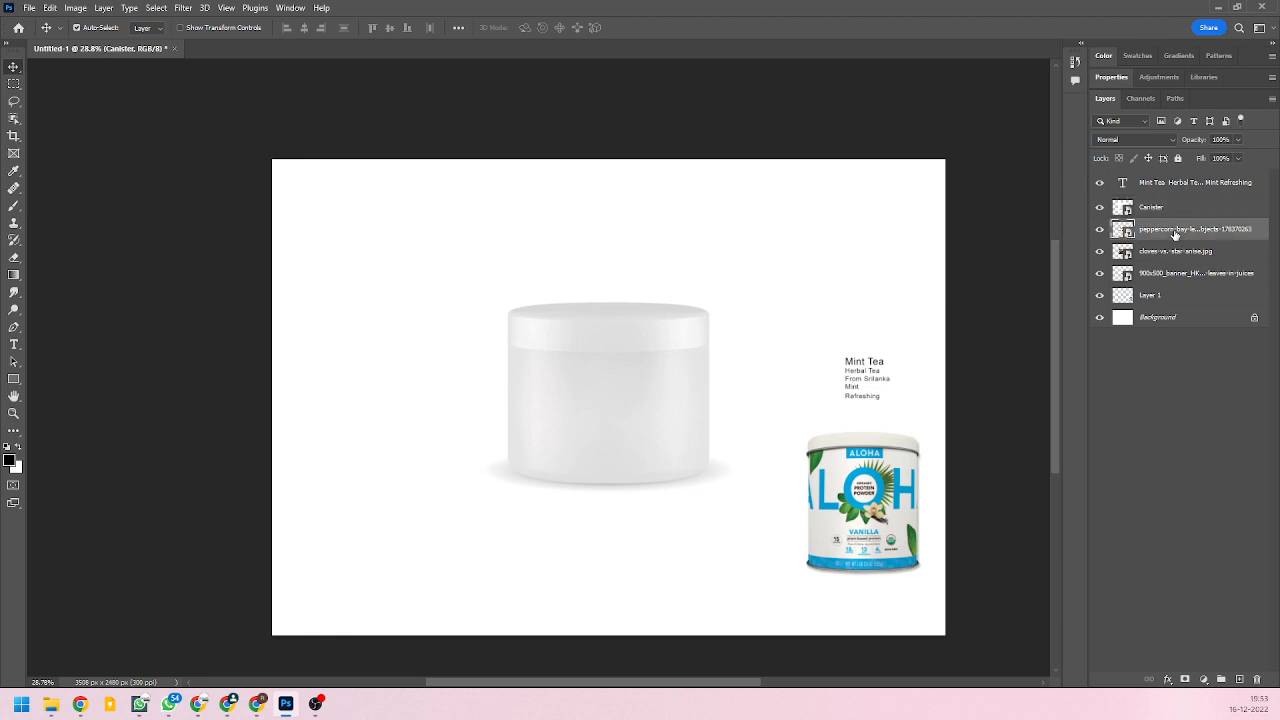
{"action": "left_click", "coordinate": [1173, 278], "text": "shift"}
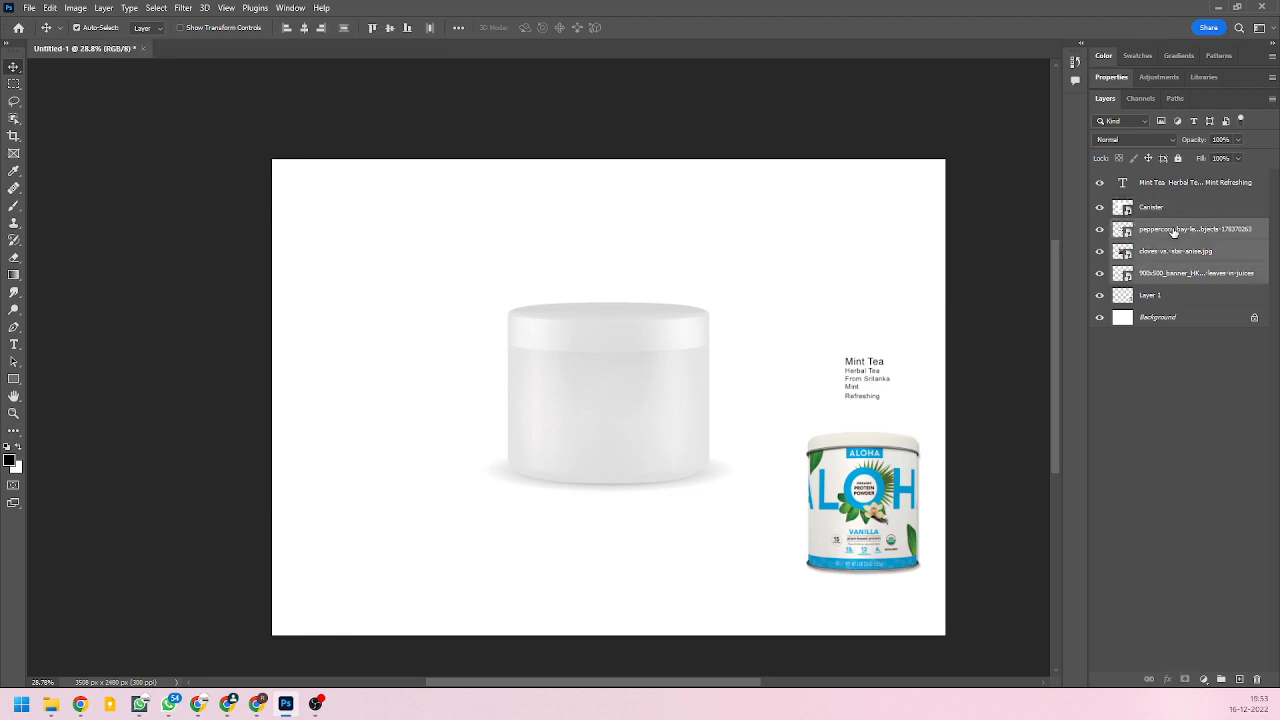
{"action": "left_click_drag", "start_coordinate": [1173, 232], "coordinate": [1178, 200]}
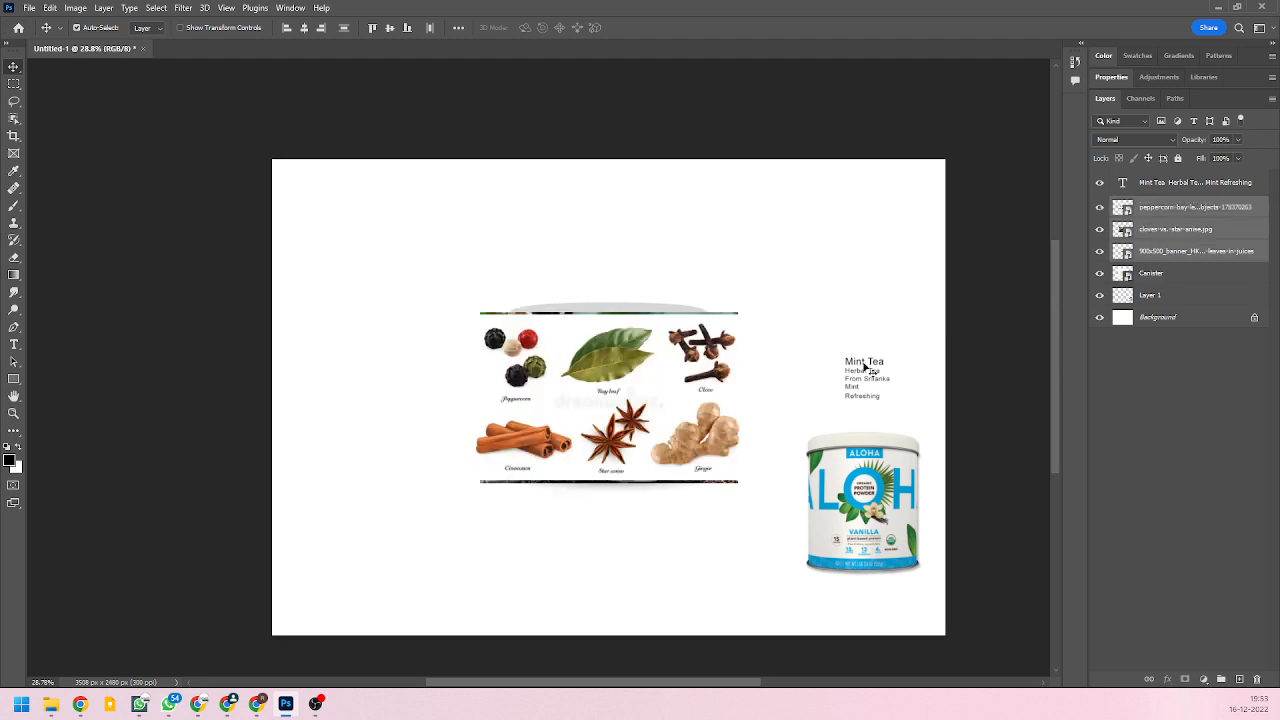
Hide the spice collection, star anise and mint leaves image layers so only the canister remains at the canvas centre.
{"action": "left_click", "coordinate": [1213, 250]}
{"action": "left_click", "coordinate": [1100, 208]}
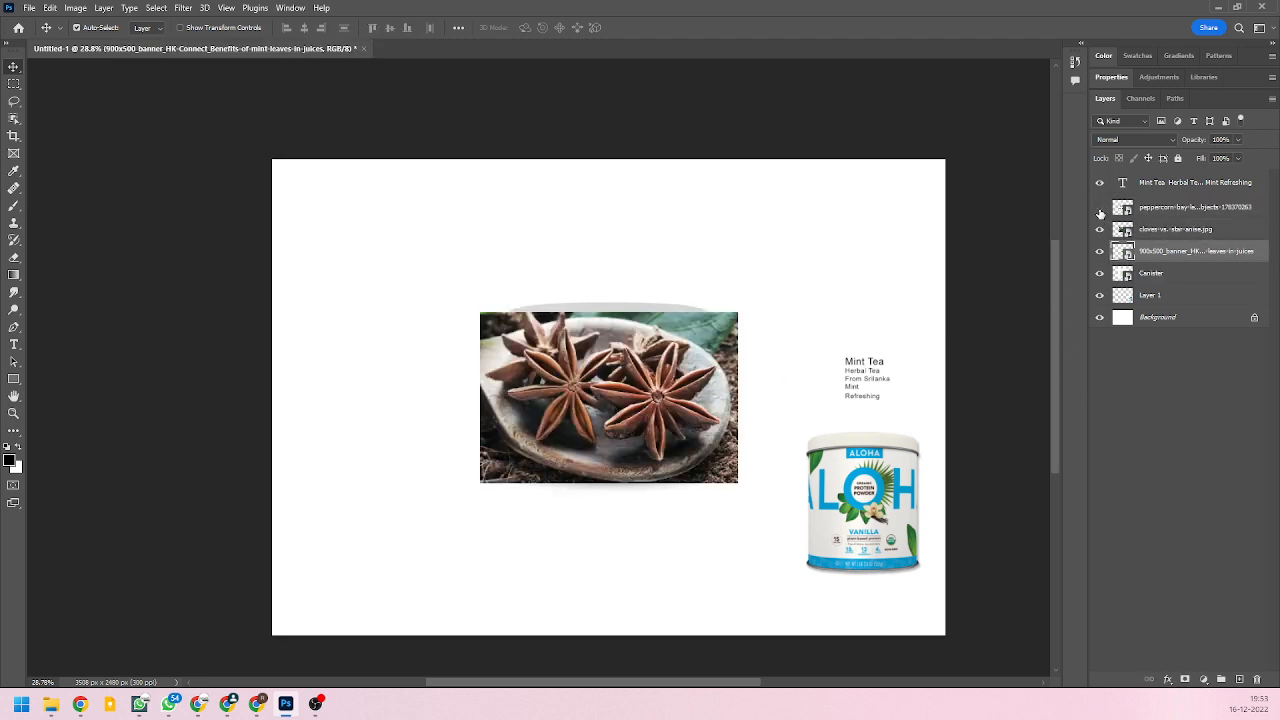
{"action": "left_click", "coordinate": [1100, 230]}
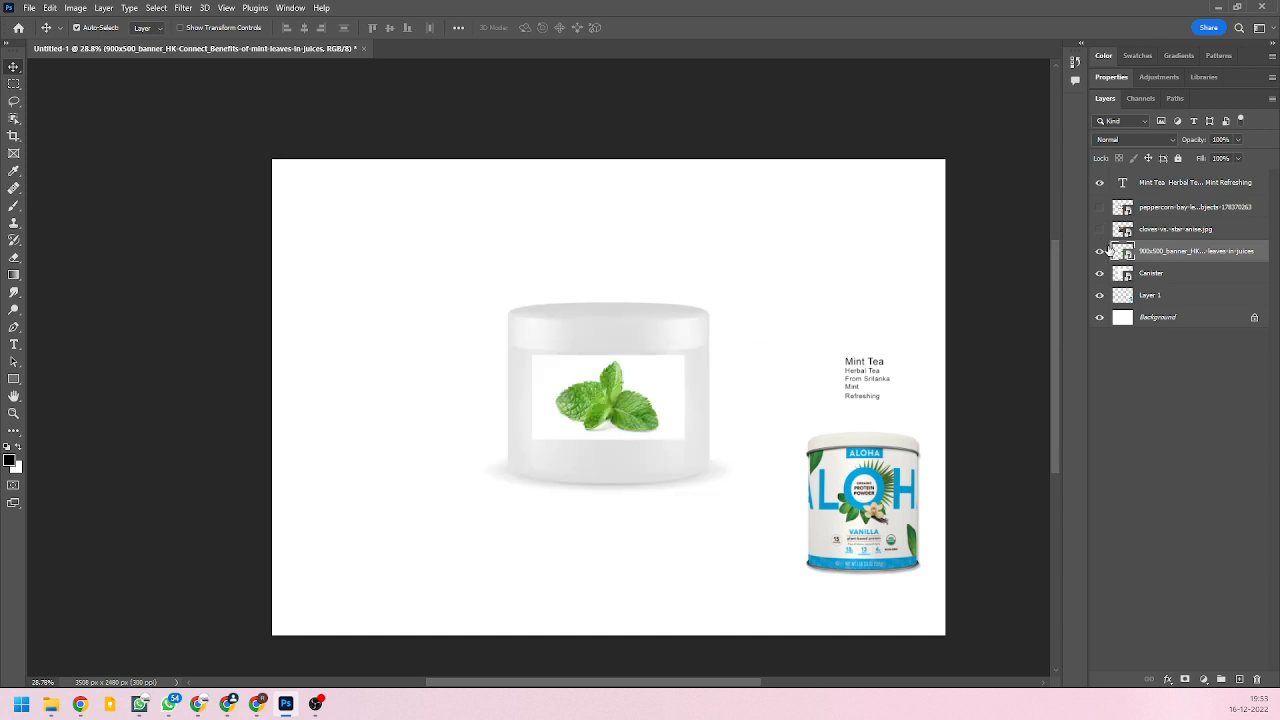
{"action": "left_click", "coordinate": [1100, 251]}
Show the spice collection image, select its cinnamon sticks with the Object Selection tool and copy them to a new layer.
{"action": "left_click", "coordinate": [1158, 210]}
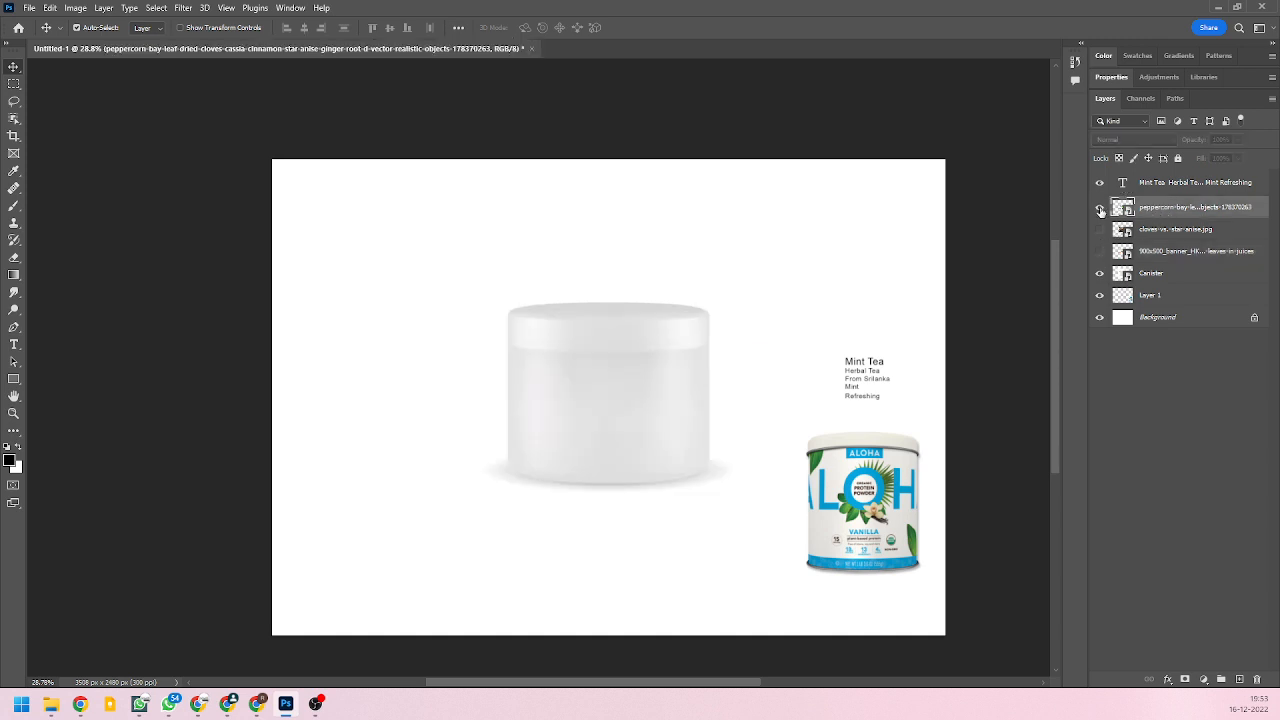
{"action": "left_click", "coordinate": [1100, 208]}
{"action": "scroll", "coordinate": [660, 437], "scroll_direction": "up", "scroll_amount": 4}
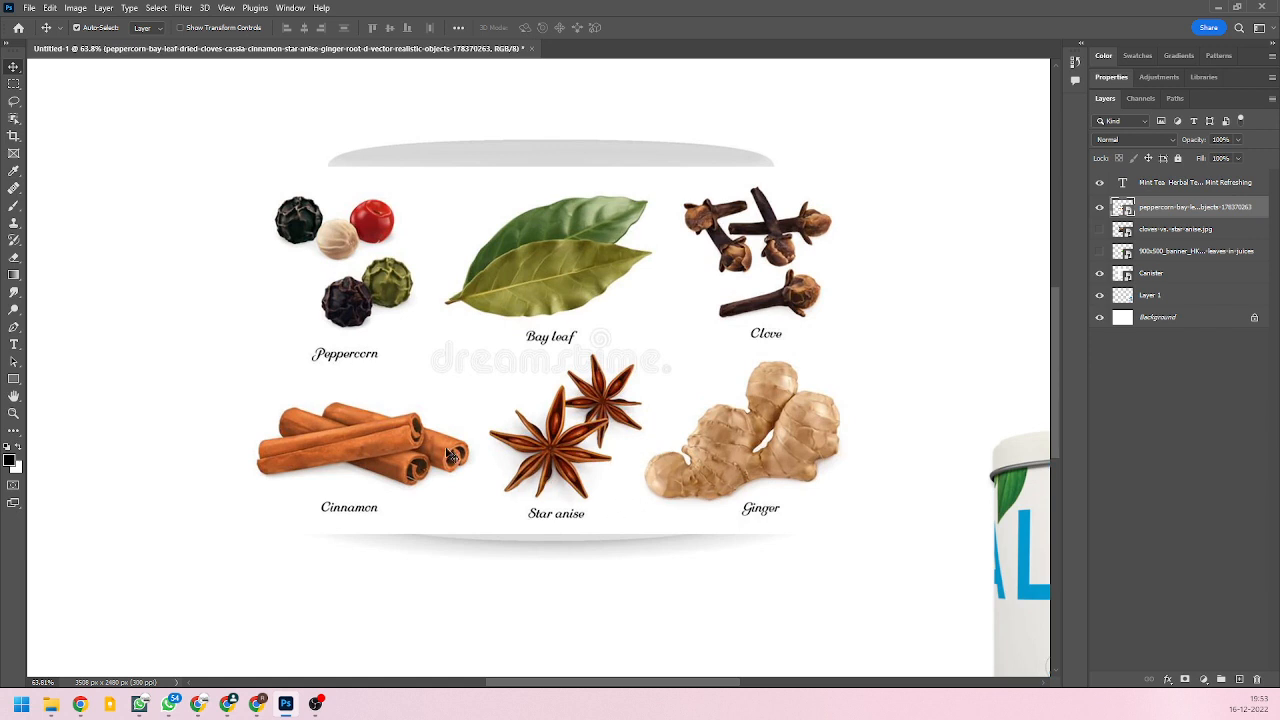
{"action": "scroll", "coordinate": [540, 428], "scroll_direction": "down", "scroll_amount": 1}
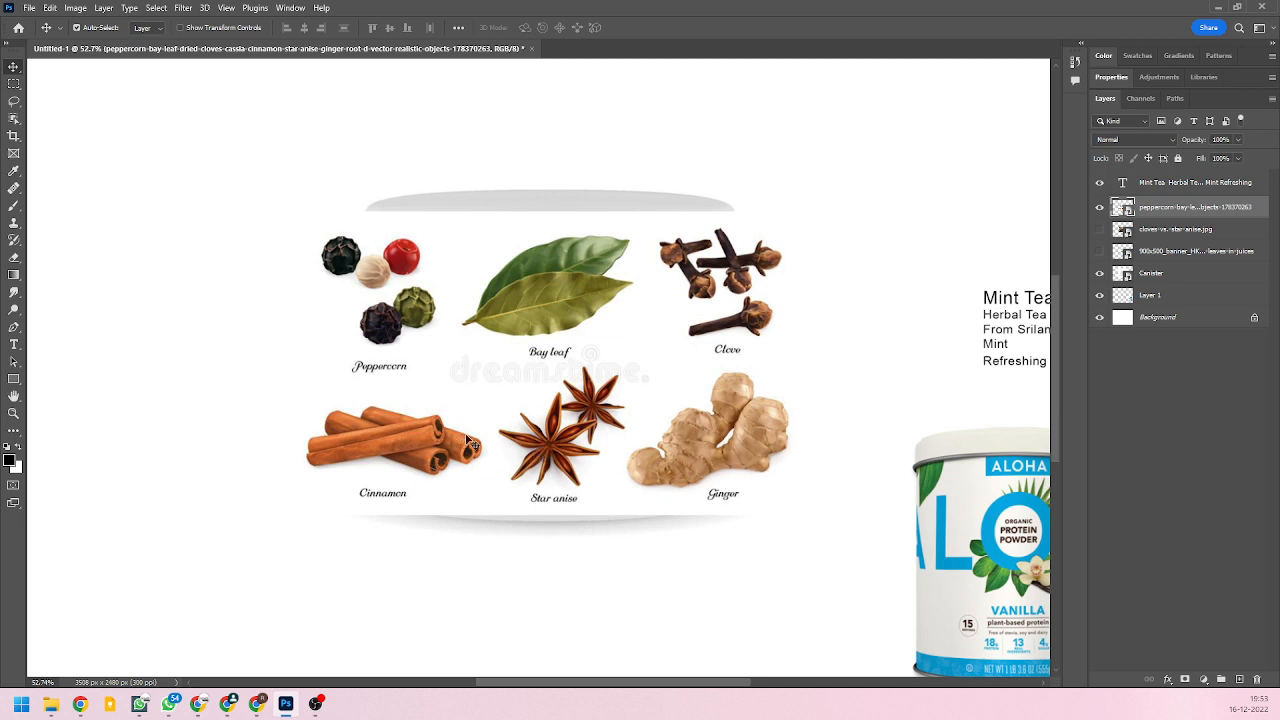
{"action": "scroll", "coordinate": [350, 455], "scroll_direction": "up", "scroll_amount": 1}
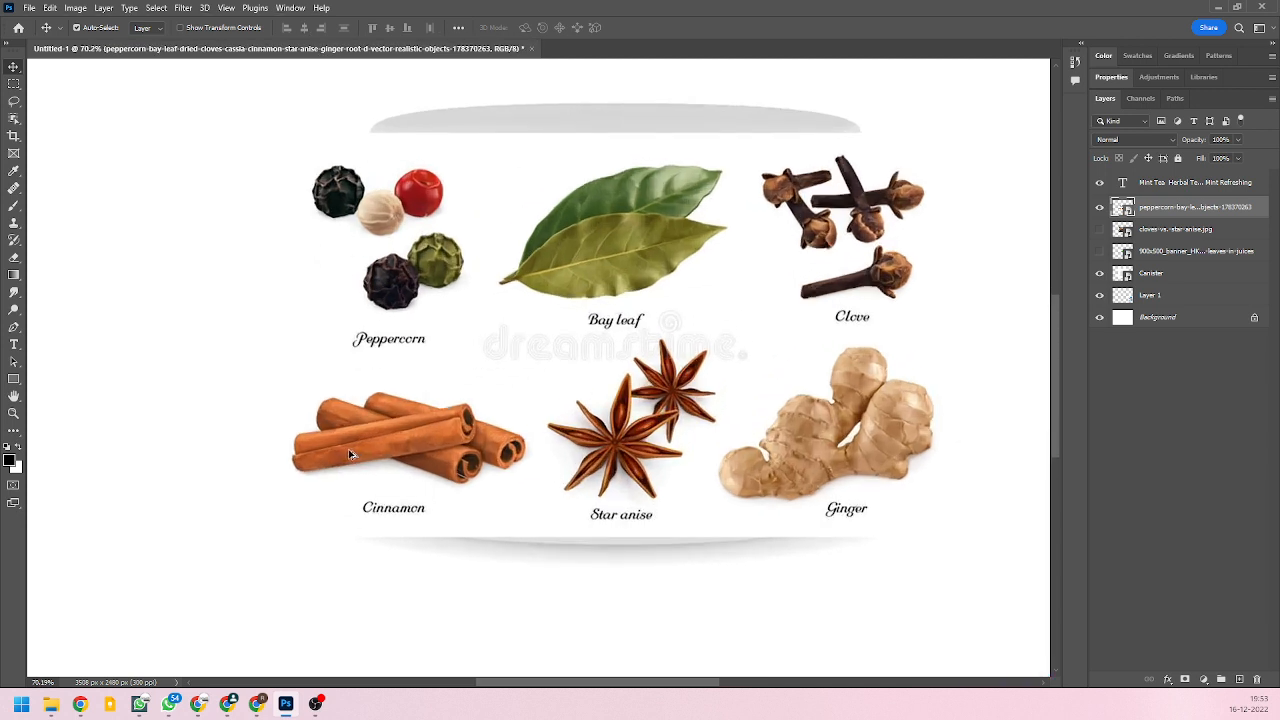
{"action": "scroll", "coordinate": [350, 455], "scroll_direction": "up", "scroll_amount": 1}
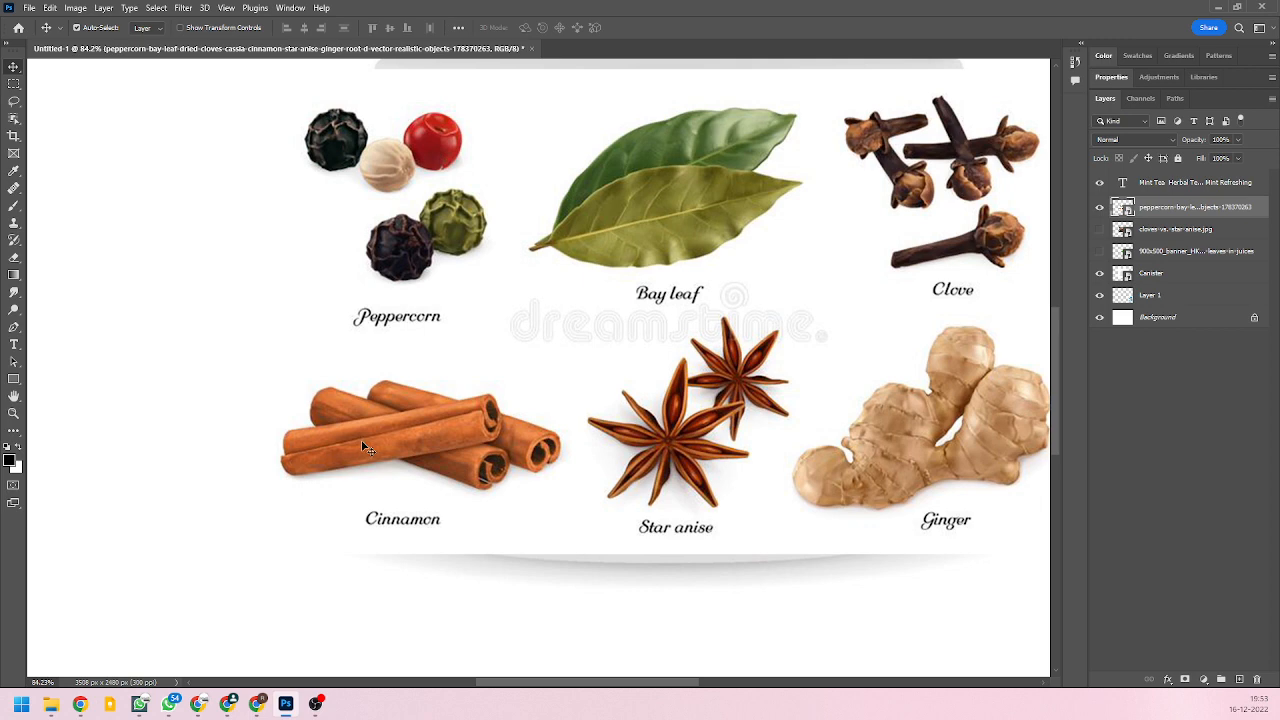
{"action": "left_click", "coordinate": [15, 122]}
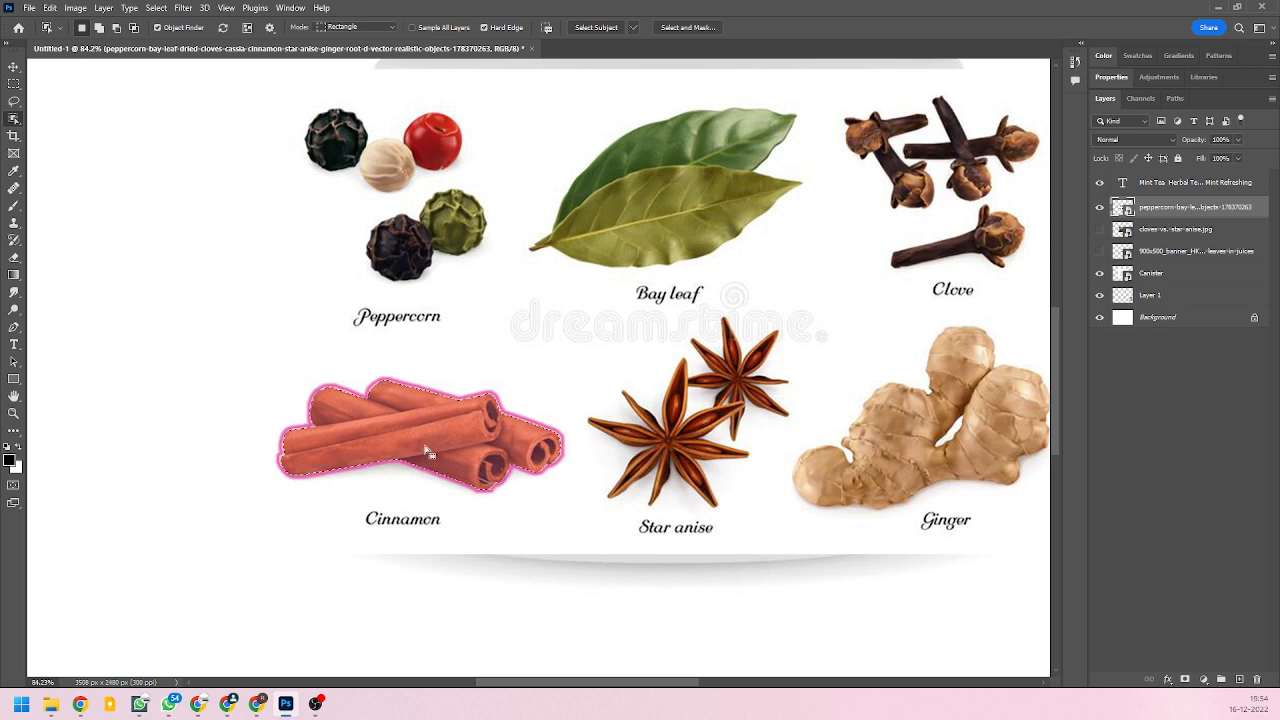
{"action": "left_click", "coordinate": [416, 436]}
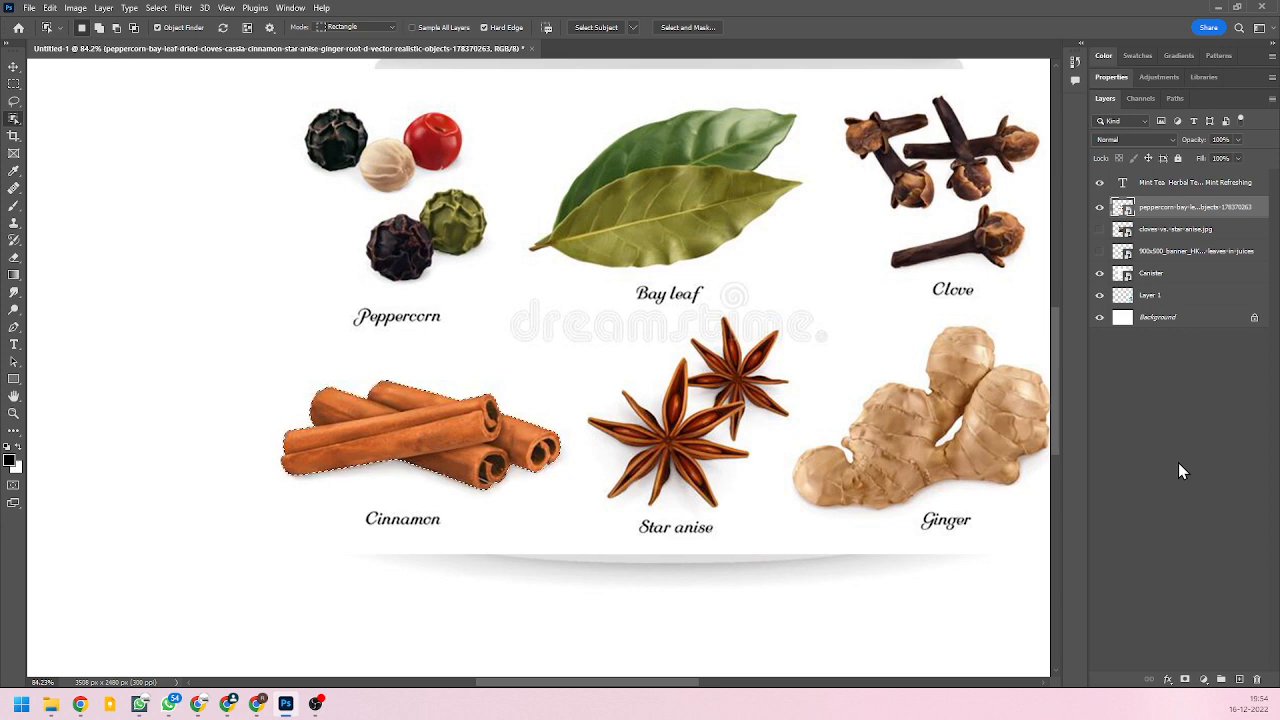
{"action": "key", "text": "ctrl+j"}
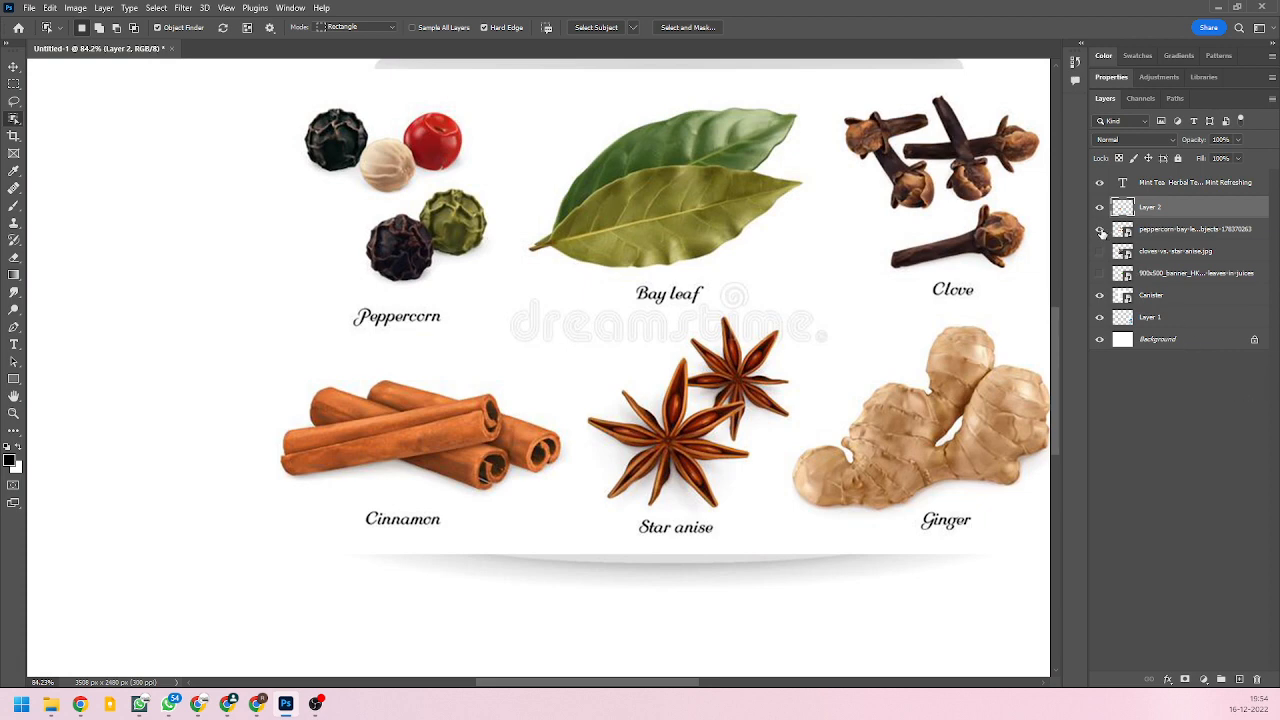
Hide the spice collection and move the cut-out cinnamon sticks just below the canister's lower-left edge.
{"action": "left_click", "coordinate": [1101, 230]}
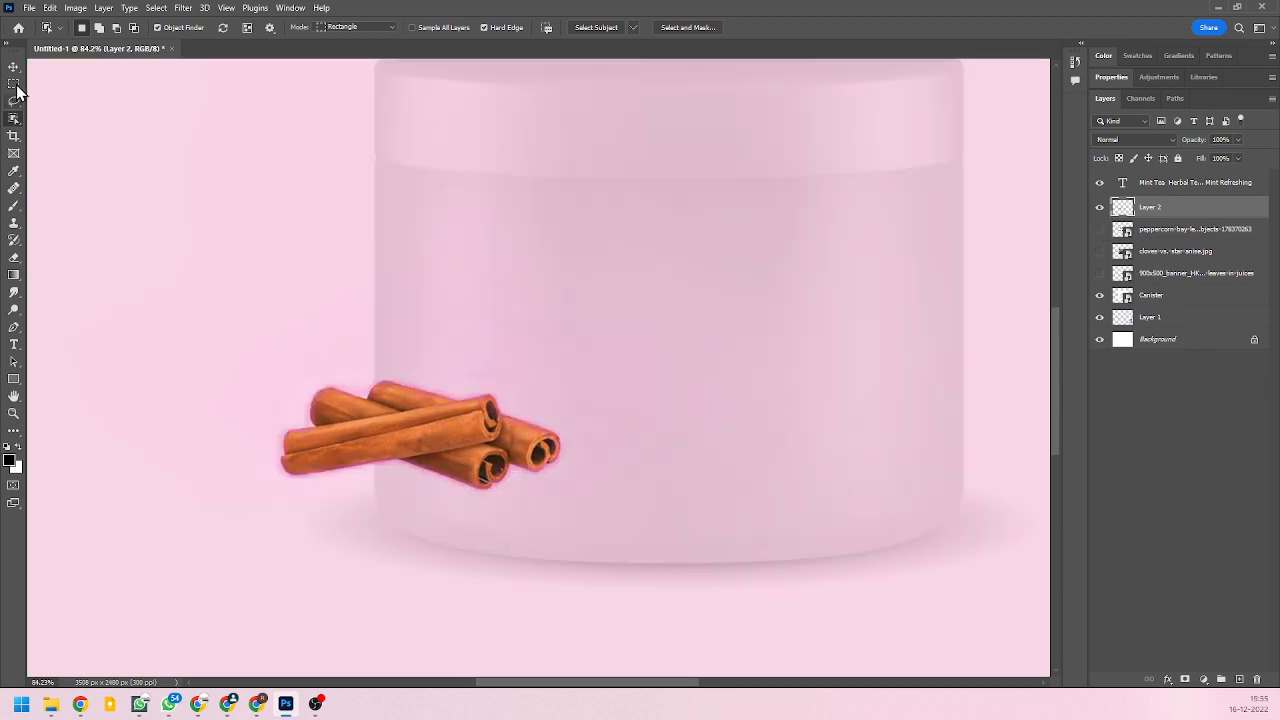
{"action": "left_click", "coordinate": [13, 66]}
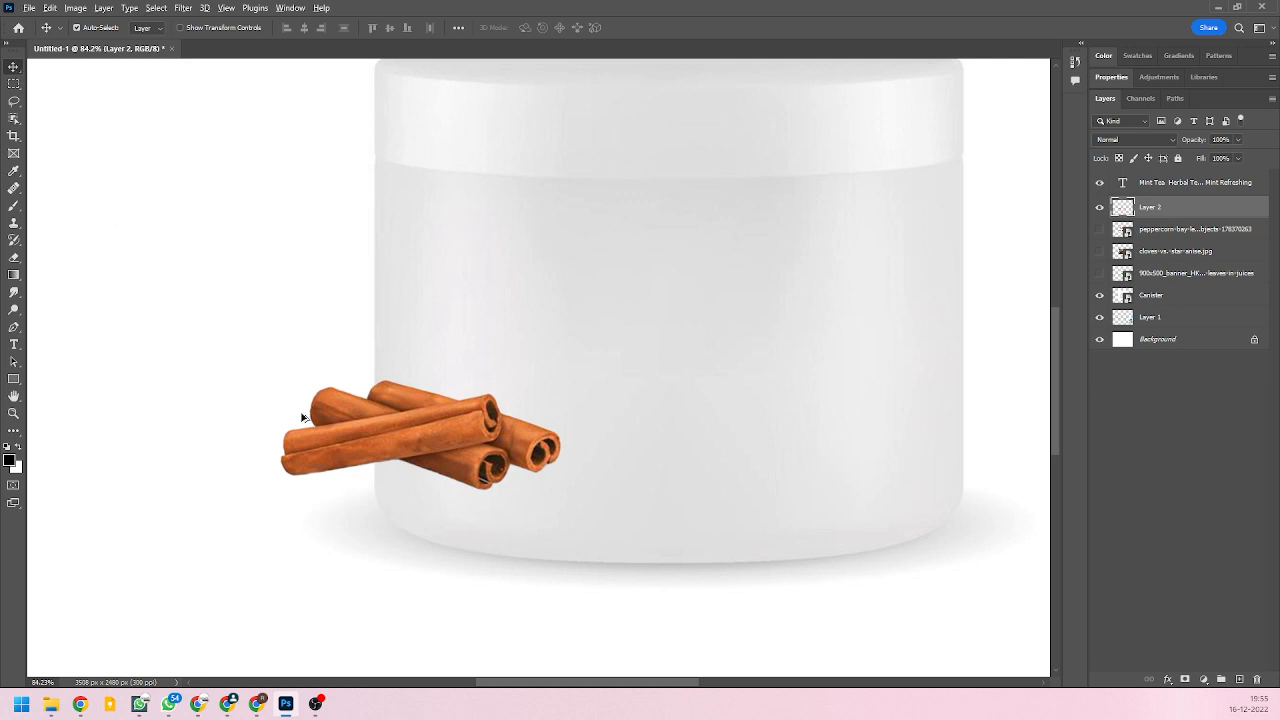
{"action": "scroll", "coordinate": [300, 440], "scroll_direction": "down", "scroll_amount": 3}
{"action": "left_click_drag", "start_coordinate": [391, 484], "coordinate": [335, 578]}
{"action": "scroll", "coordinate": [342, 470], "scroll_direction": "down", "scroll_amount": 1}
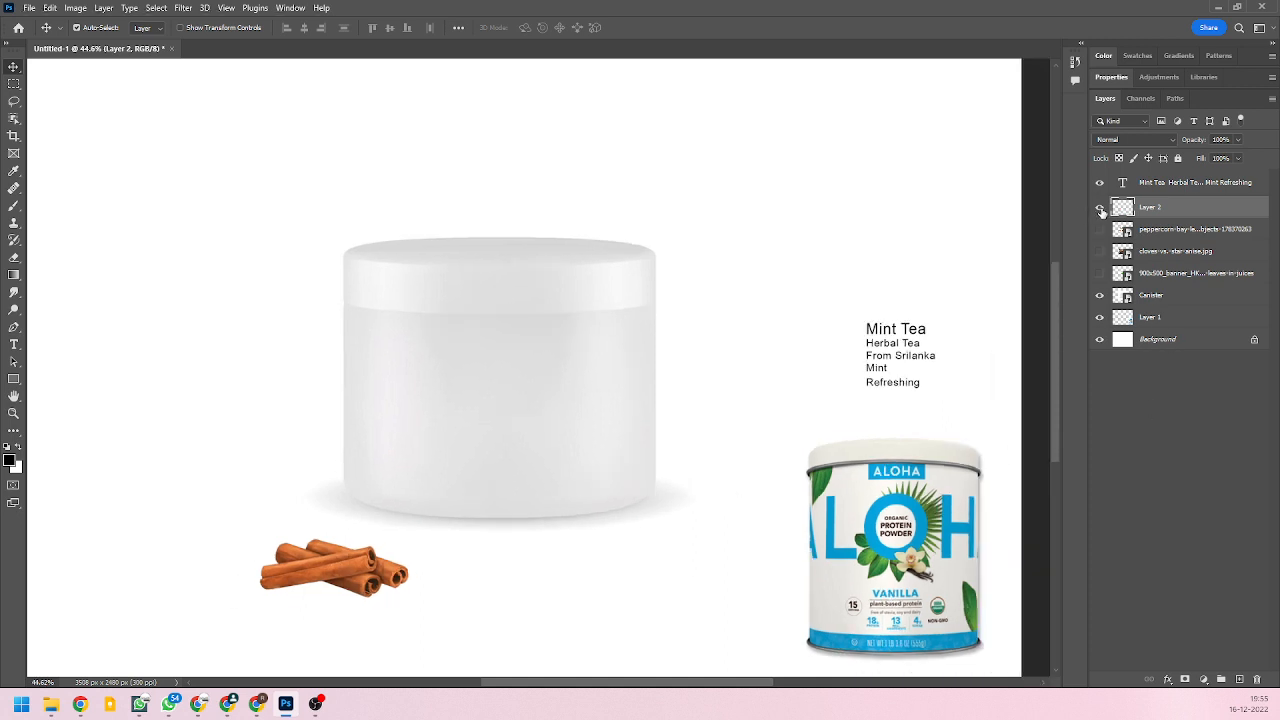
Swap the cinnamon cut-out's visibility for the spice collection's and select the collection's two star anise with the Object Selection tool.
{"action": "left_click", "coordinate": [1100, 208]}
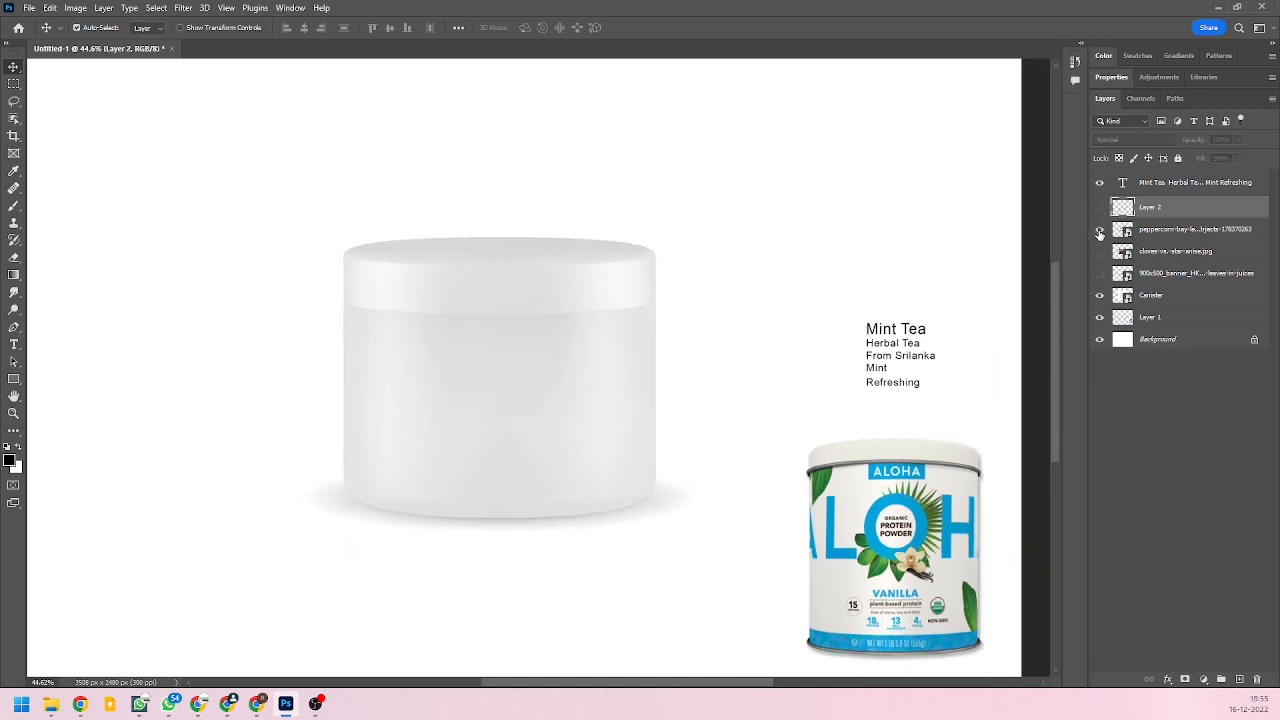
{"action": "left_click", "coordinate": [1100, 230]}
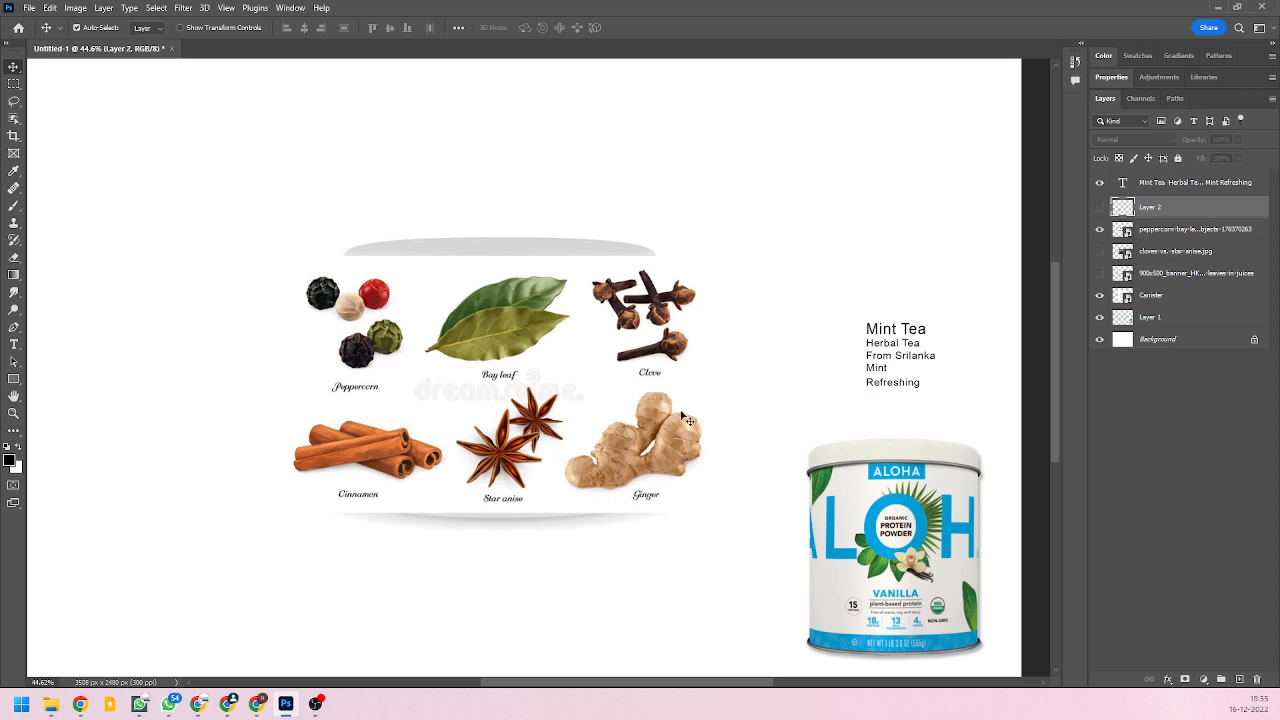
{"action": "left_click", "coordinate": [1205, 232]}
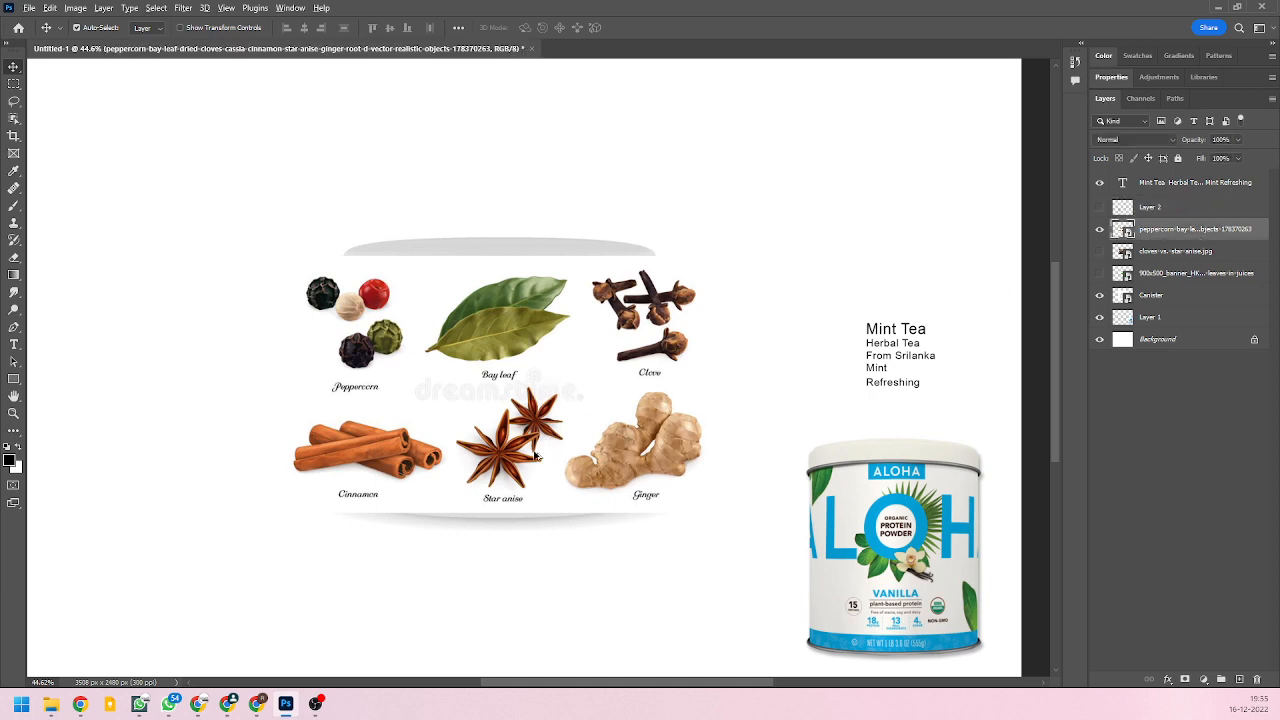
{"action": "scroll", "coordinate": [535, 455], "scroll_direction": "up", "scroll_amount": 1}
{"action": "scroll", "coordinate": [535, 455], "scroll_direction": "up", "scroll_amount": 3}
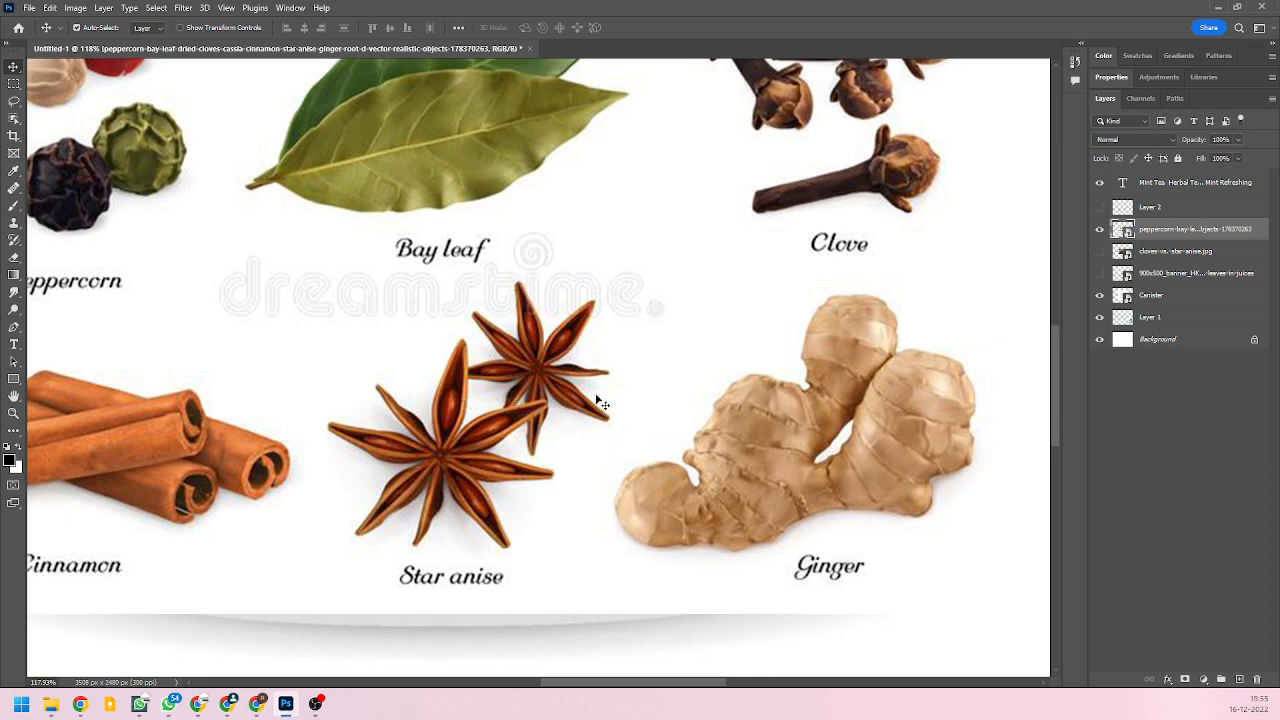
{"action": "scroll", "coordinate": [473, 458], "scroll_direction": "down", "scroll_amount": 1}
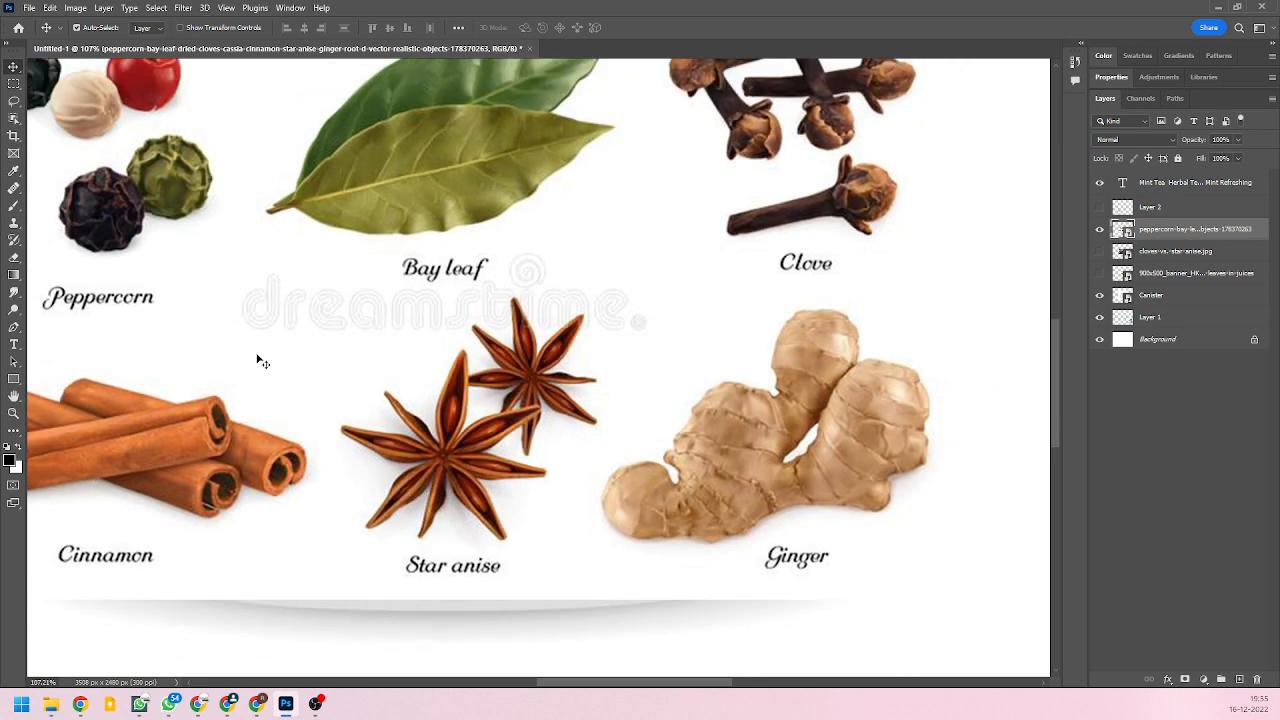
{"action": "left_click", "coordinate": [14, 119]}
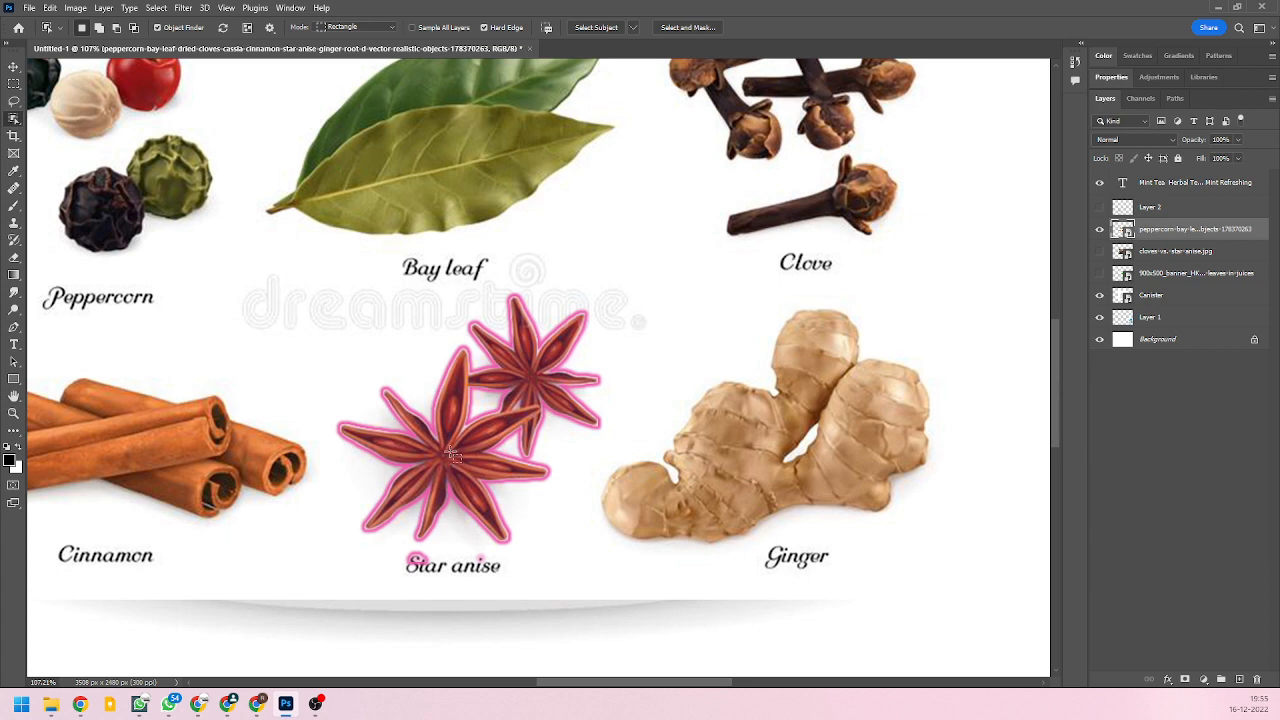
{"action": "left_click", "coordinate": [548, 394]}
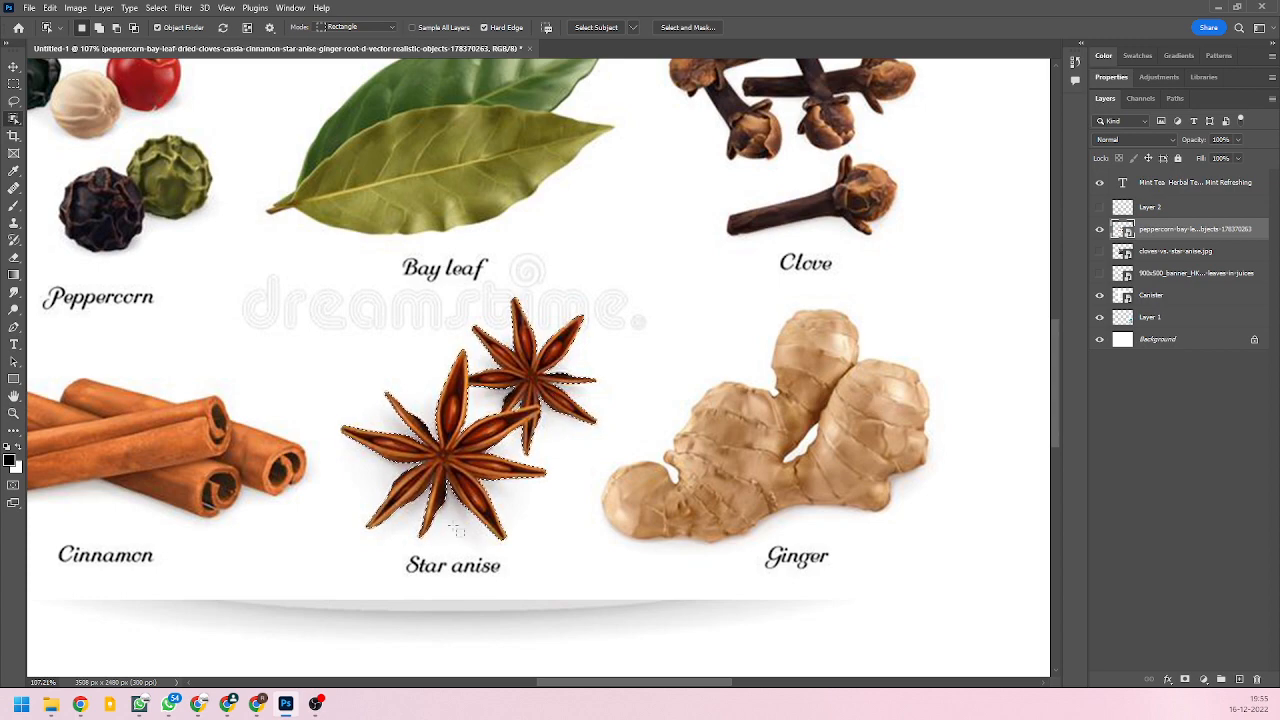
Check the edges of the star anise selection and copy the selected star anise to a new layer.
{"action": "scroll", "coordinate": [440, 590], "scroll_direction": "up", "scroll_amount": 8}
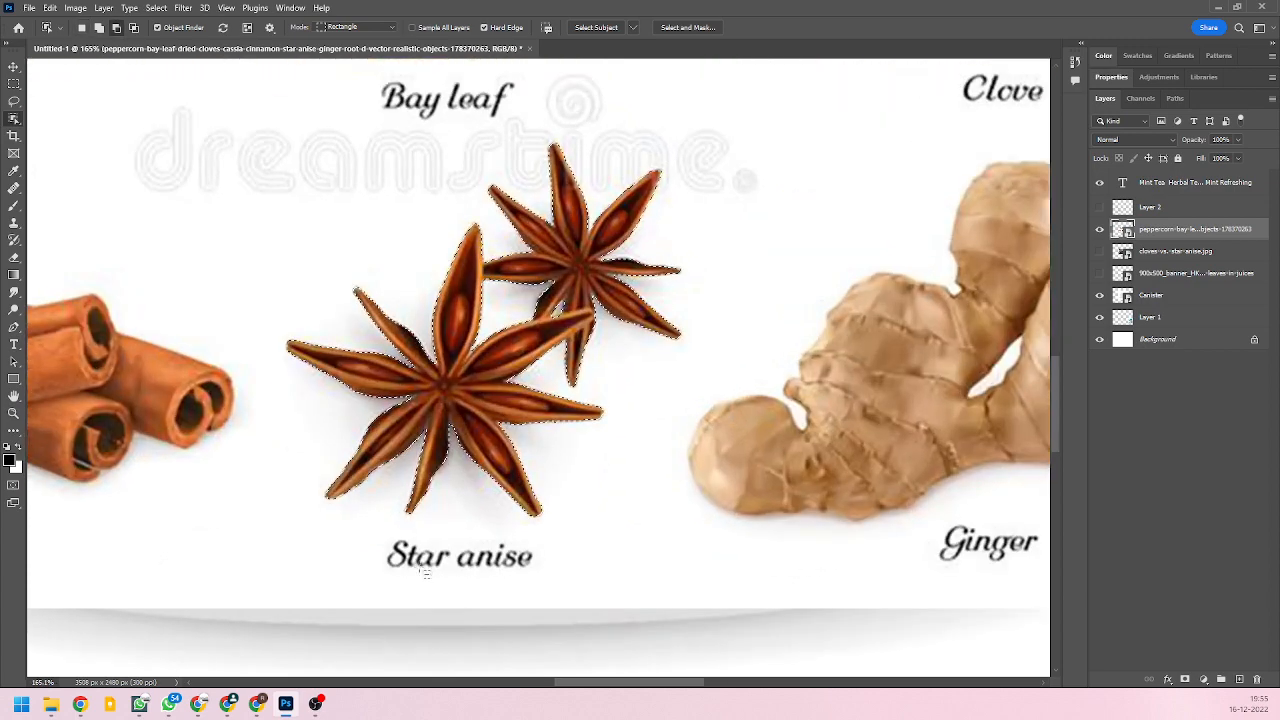
{"action": "scroll", "coordinate": [412, 556], "scroll_direction": "up", "scroll_amount": 1}
{"action": "scroll", "coordinate": [406, 560], "scroll_direction": "down", "scroll_amount": 5}
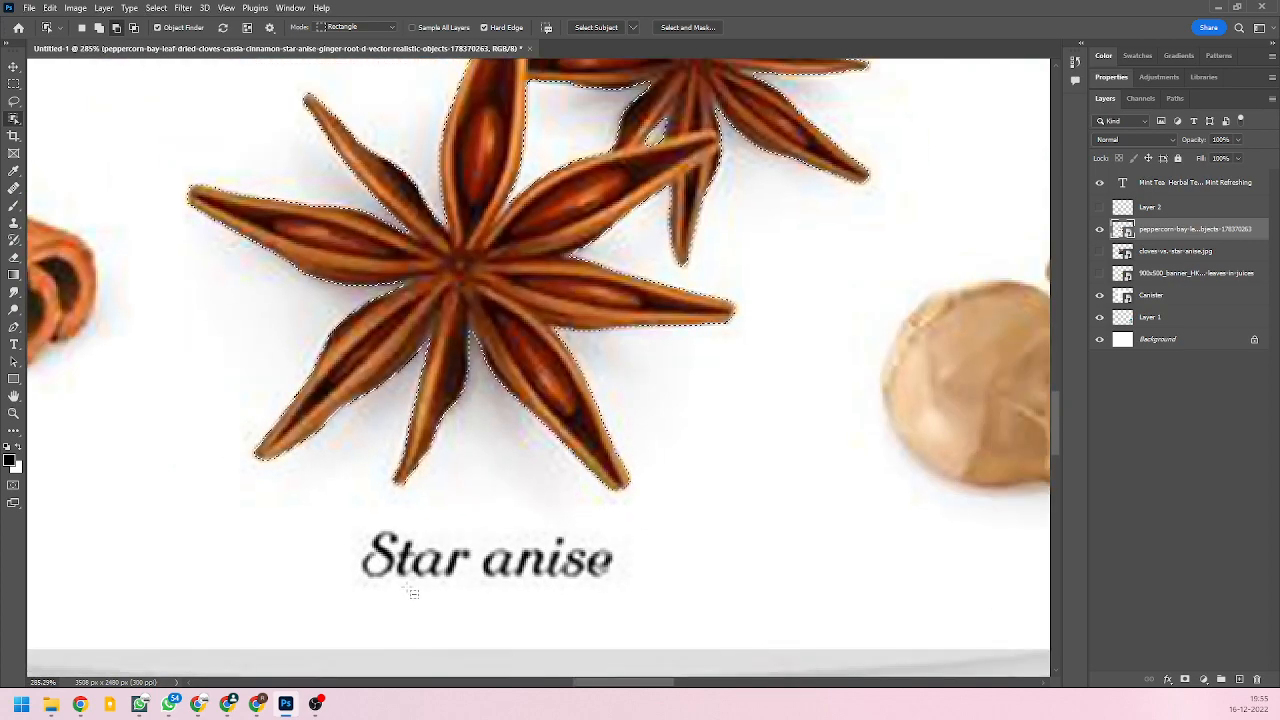
{"action": "key", "text": "q"}
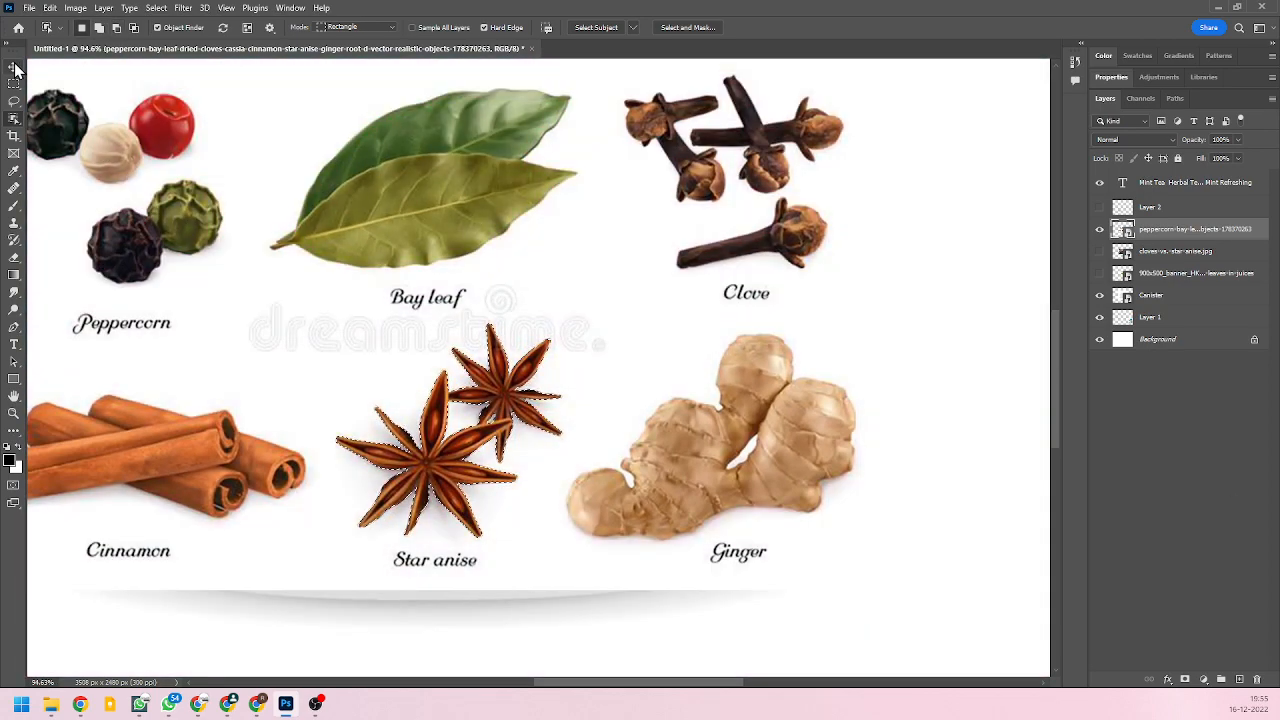
{"action": "left_click", "coordinate": [14, 67]}
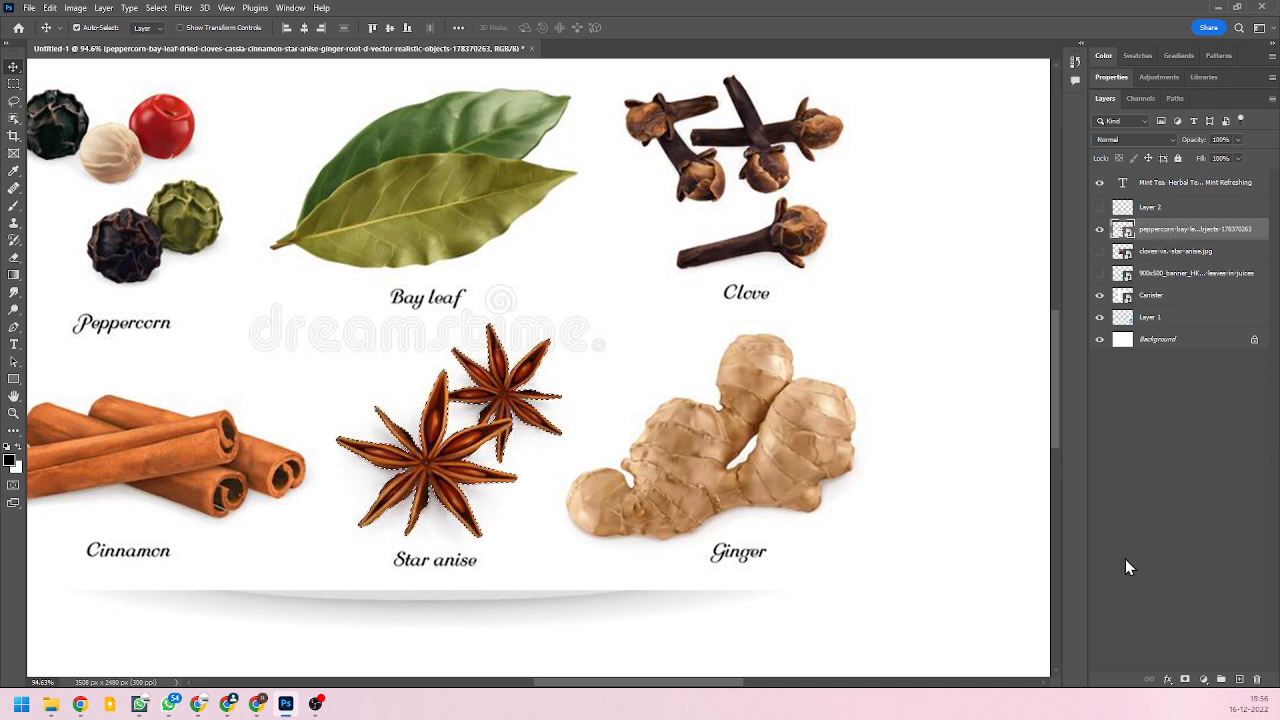
{"action": "key", "text": "ctrl+j"}
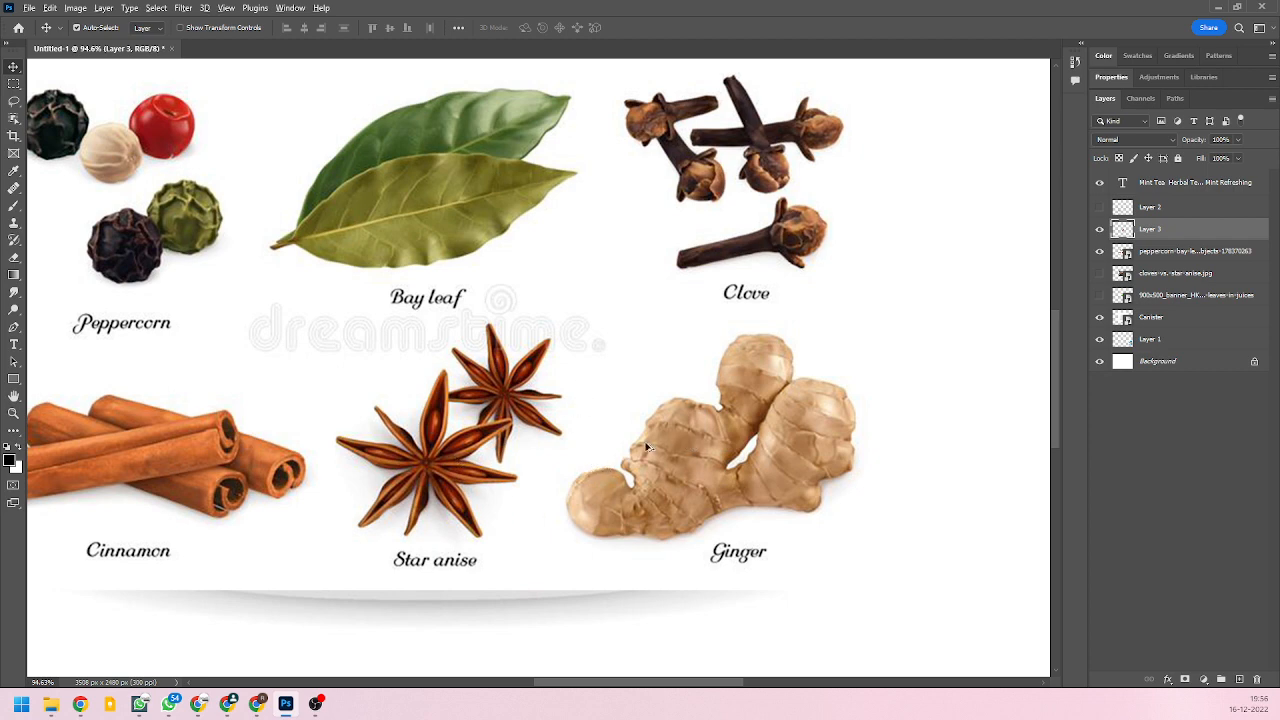
Hide the spice collection, show the cinnamon cut-out and place the star anise cut-out against the cinnamon sticks' left end.
{"action": "scroll", "coordinate": [688, 458], "scroll_direction": "down", "scroll_amount": 2}
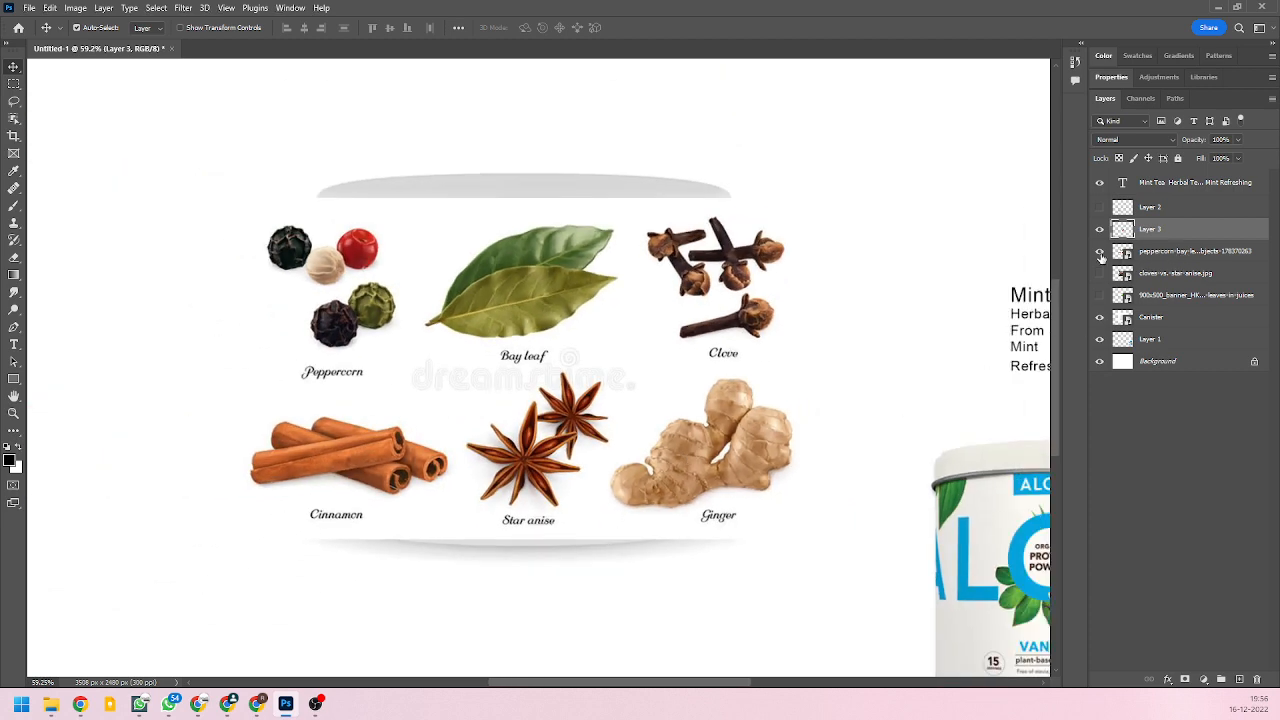
{"action": "left_click", "coordinate": [1100, 253]}
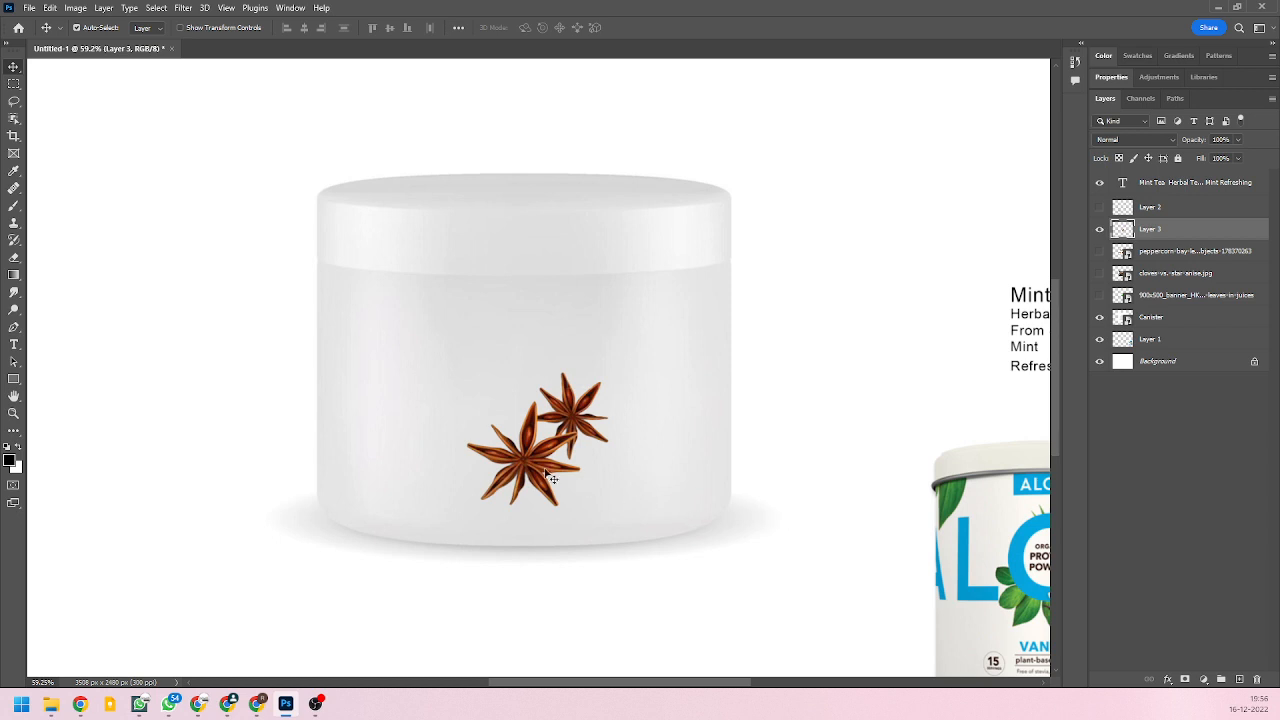
{"action": "left_click_drag", "start_coordinate": [548, 472], "coordinate": [393, 600]}
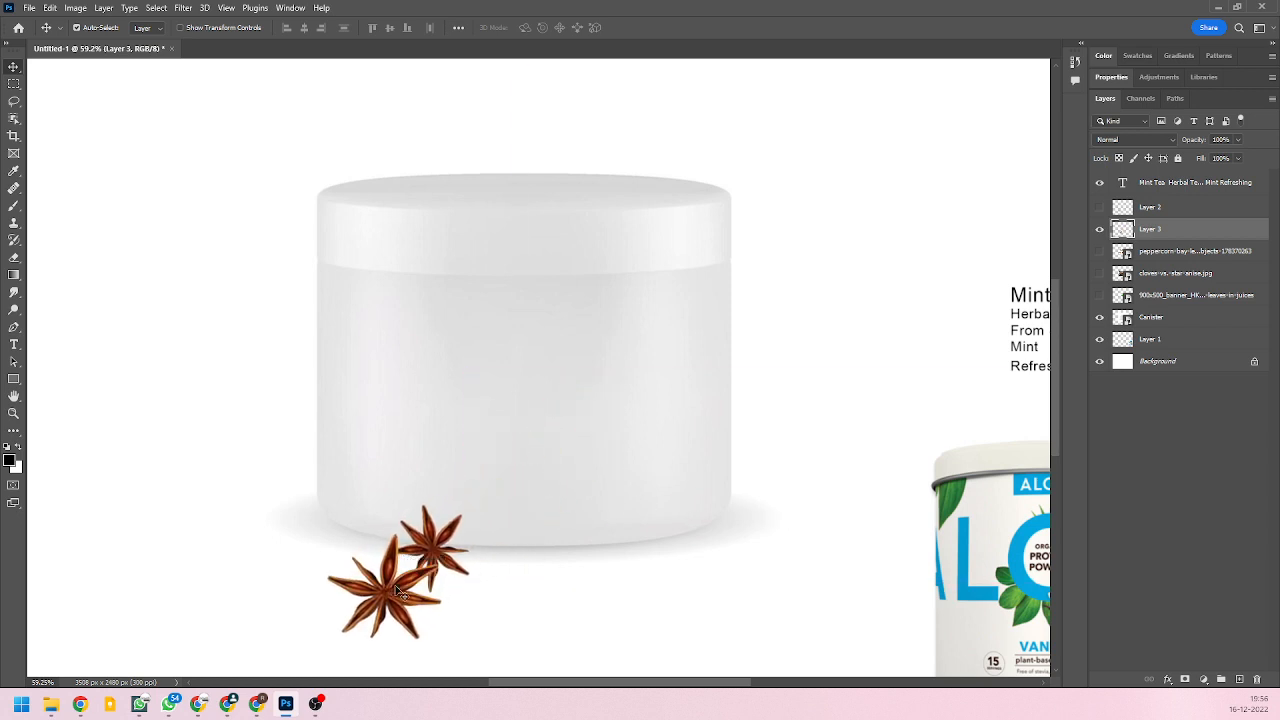
{"action": "left_click", "coordinate": [1100, 207]}
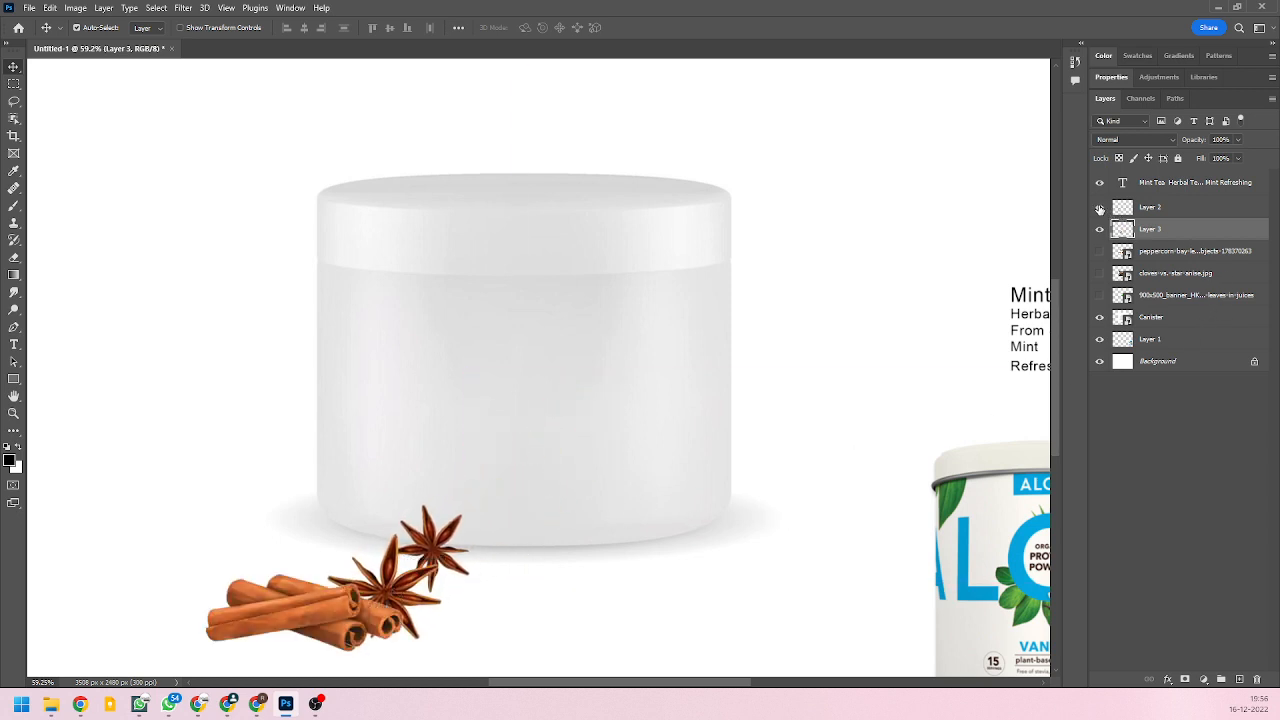
{"action": "left_click_drag", "start_coordinate": [441, 559], "coordinate": [242, 553]}
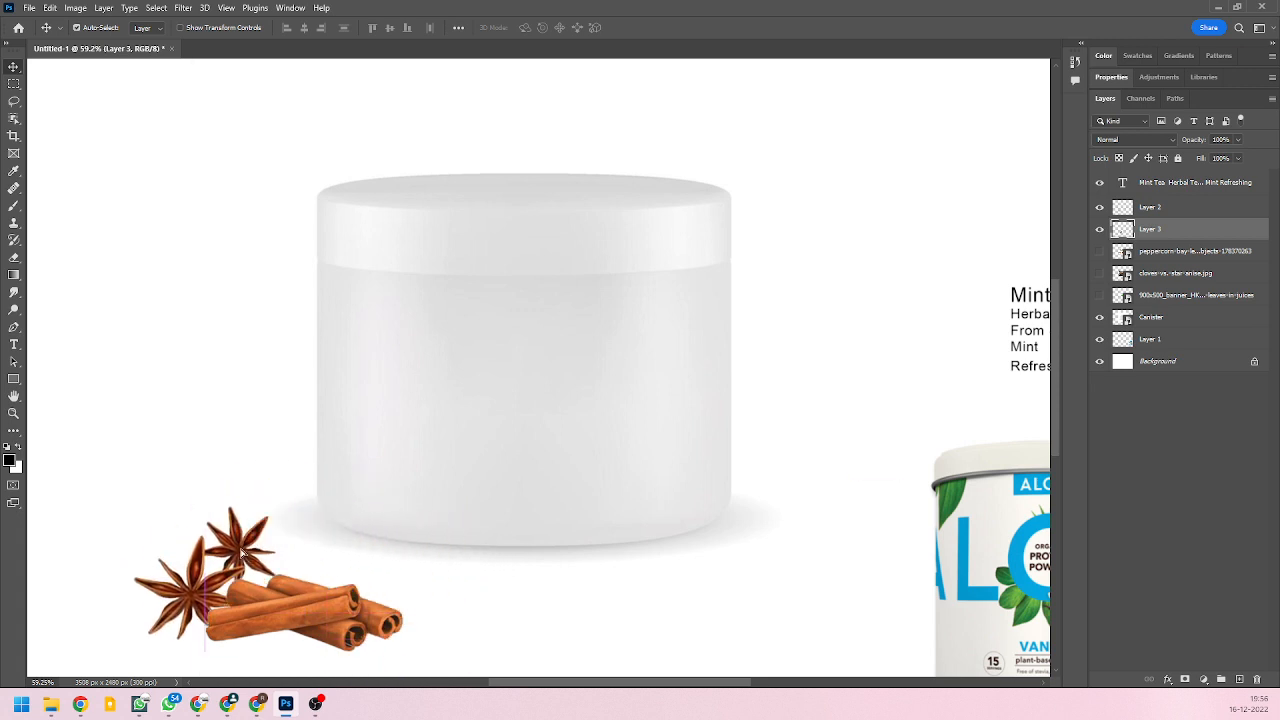
Show the spice collection again and compare its ingredients with the artwork on the ALOHA reference tin.
{"action": "left_click", "coordinate": [1100, 251]}
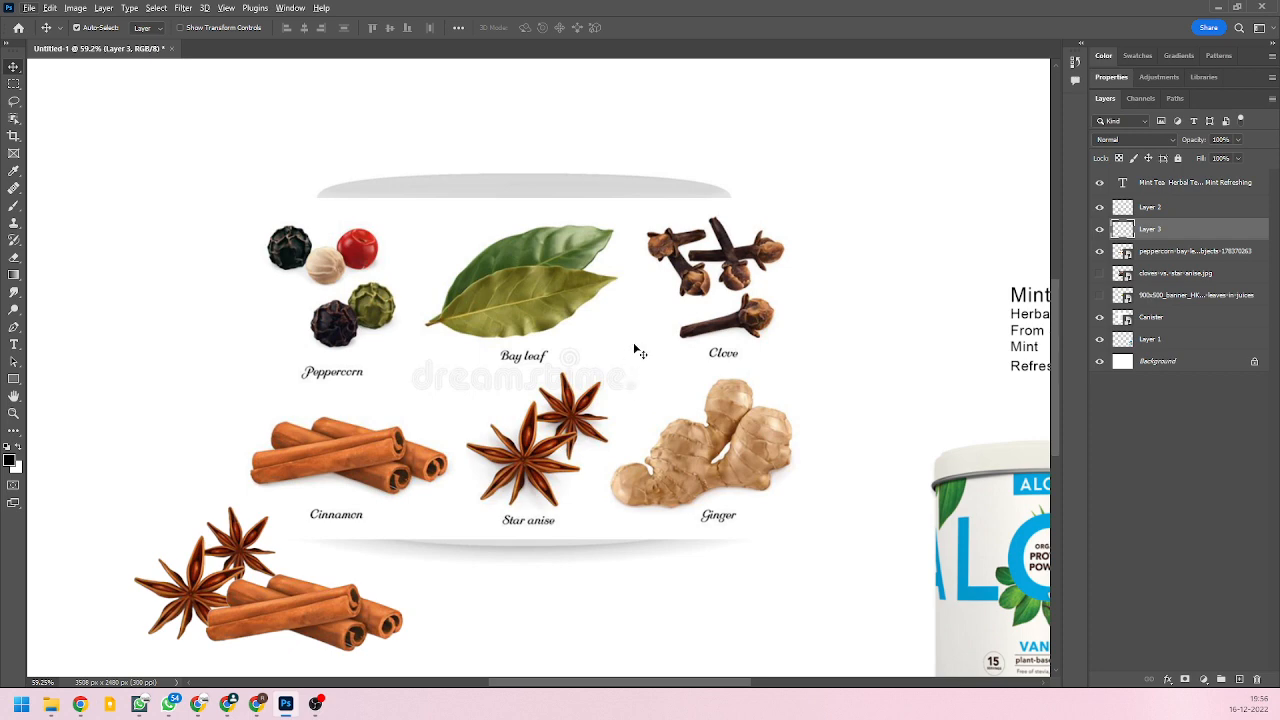
{"action": "scroll", "coordinate": [586, 276], "scroll_direction": "up", "scroll_amount": 4}
{"action": "scroll", "coordinate": [561, 318], "scroll_direction": "down", "scroll_amount": 4}
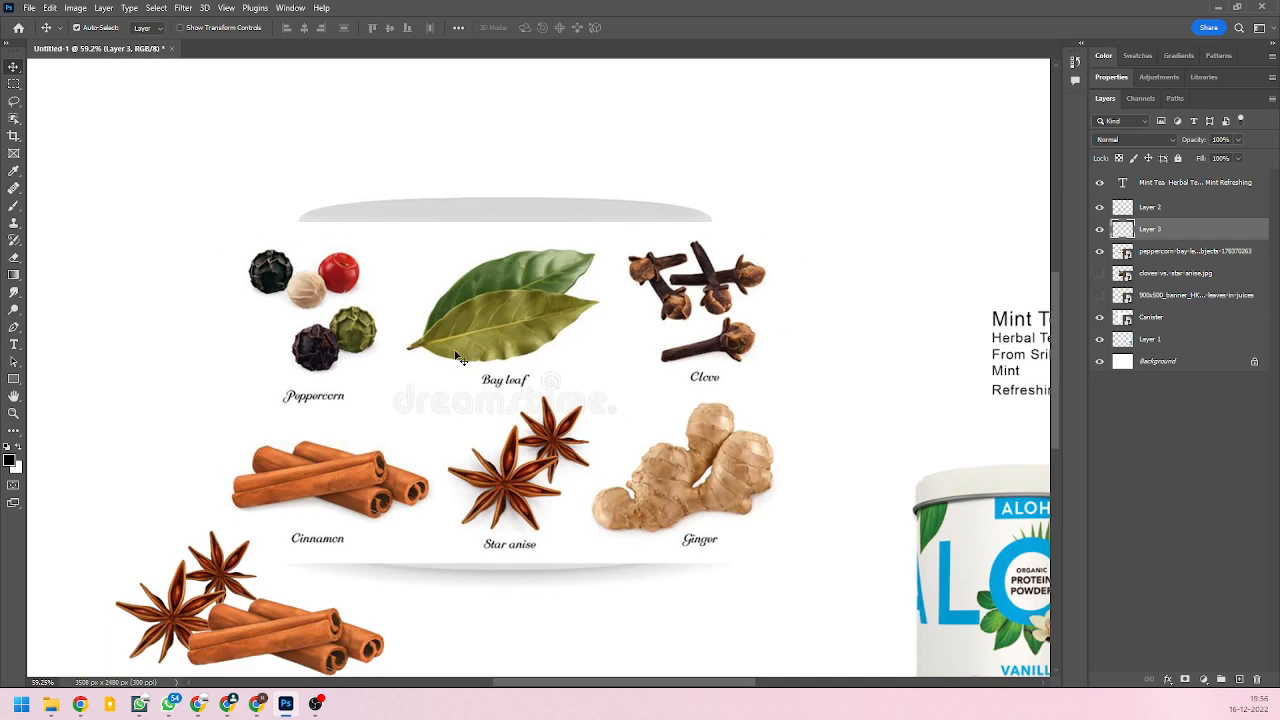
{"action": "scroll", "coordinate": [829, 531], "scroll_direction": "right", "scroll_amount": 5}
{"action": "scroll", "coordinate": [829, 531], "scroll_direction": "down", "scroll_amount": 2}
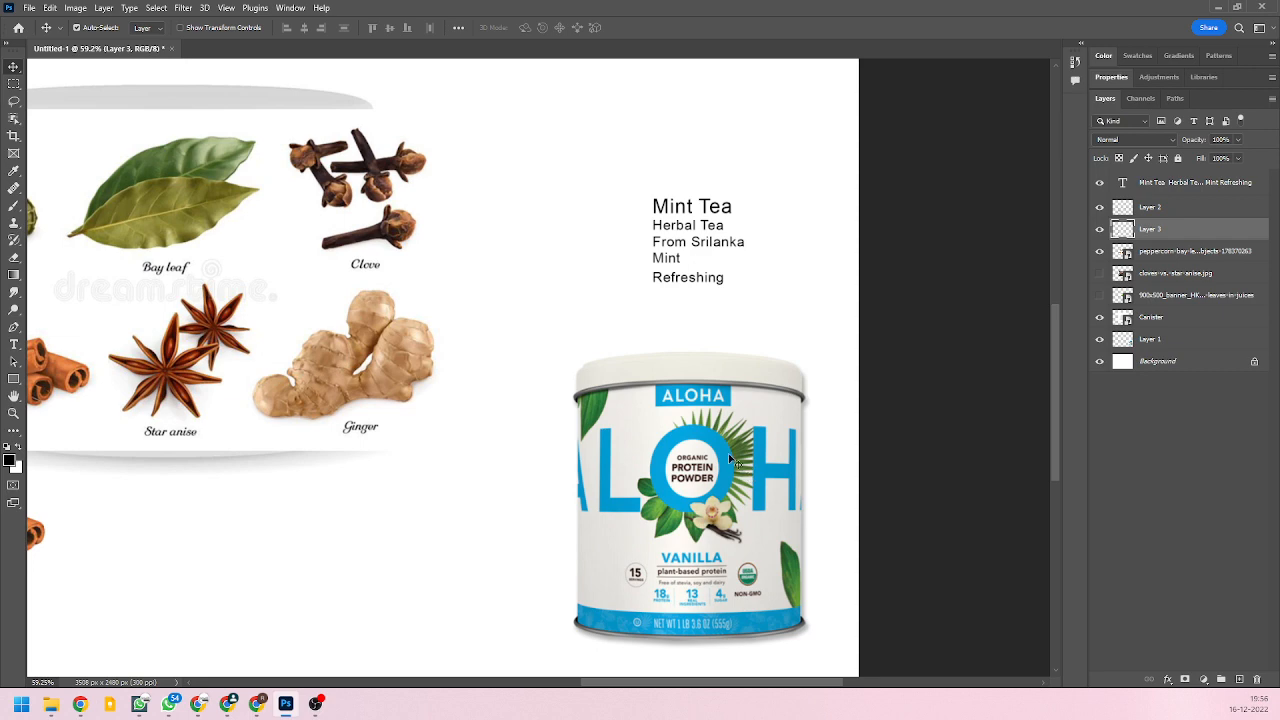
{"action": "scroll", "coordinate": [550, 420], "scroll_direction": "down", "scroll_amount": 2}
{"action": "scroll", "coordinate": [835, 564], "scroll_direction": "down", "scroll_amount": 5}
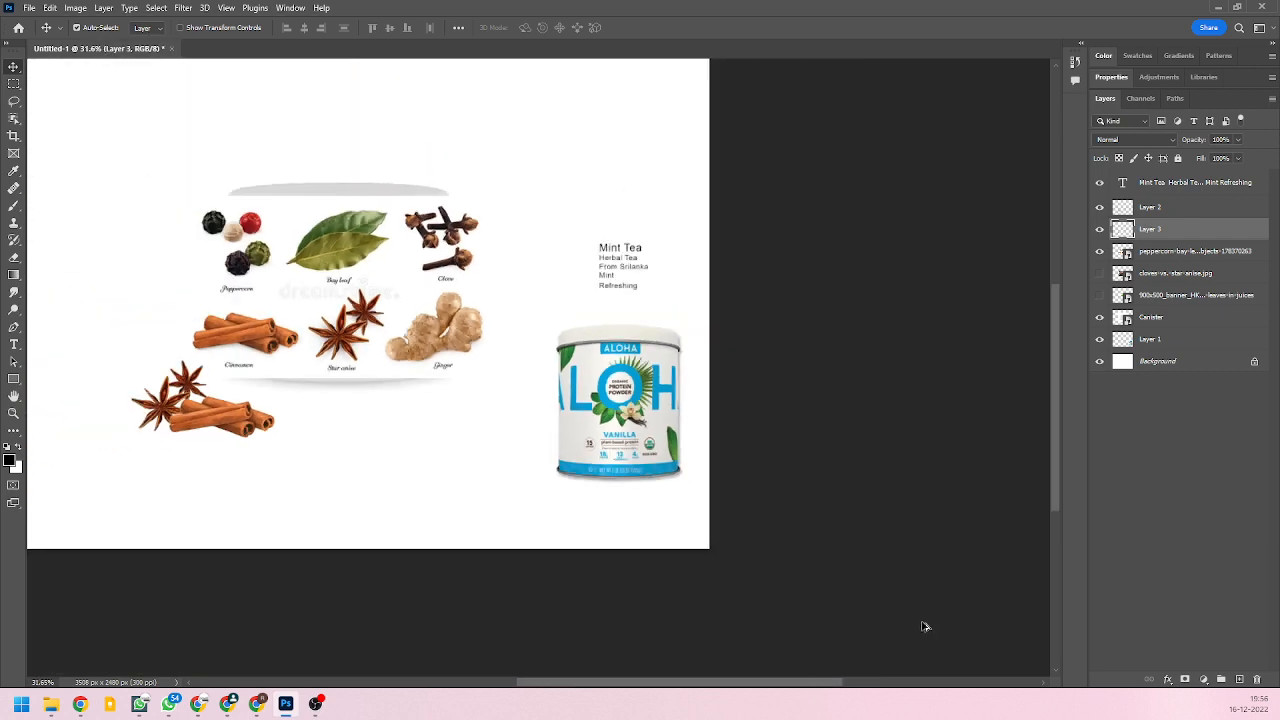
{"action": "scroll", "coordinate": [370, 219], "scroll_direction": "up", "scroll_amount": 4}
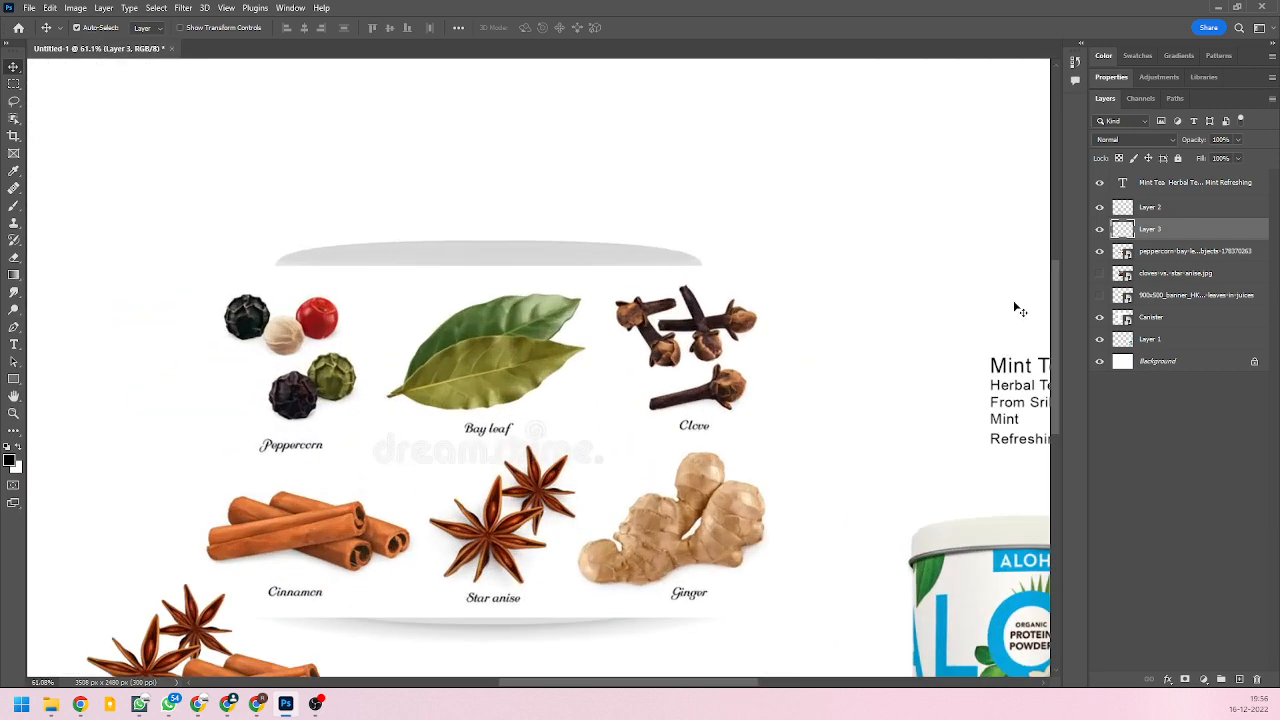
With the star anise cut-out hidden, select the spice collection's two bay leaves using Object Selection and copy them to a new layer.
{"action": "left_click", "coordinate": [1100, 230]}
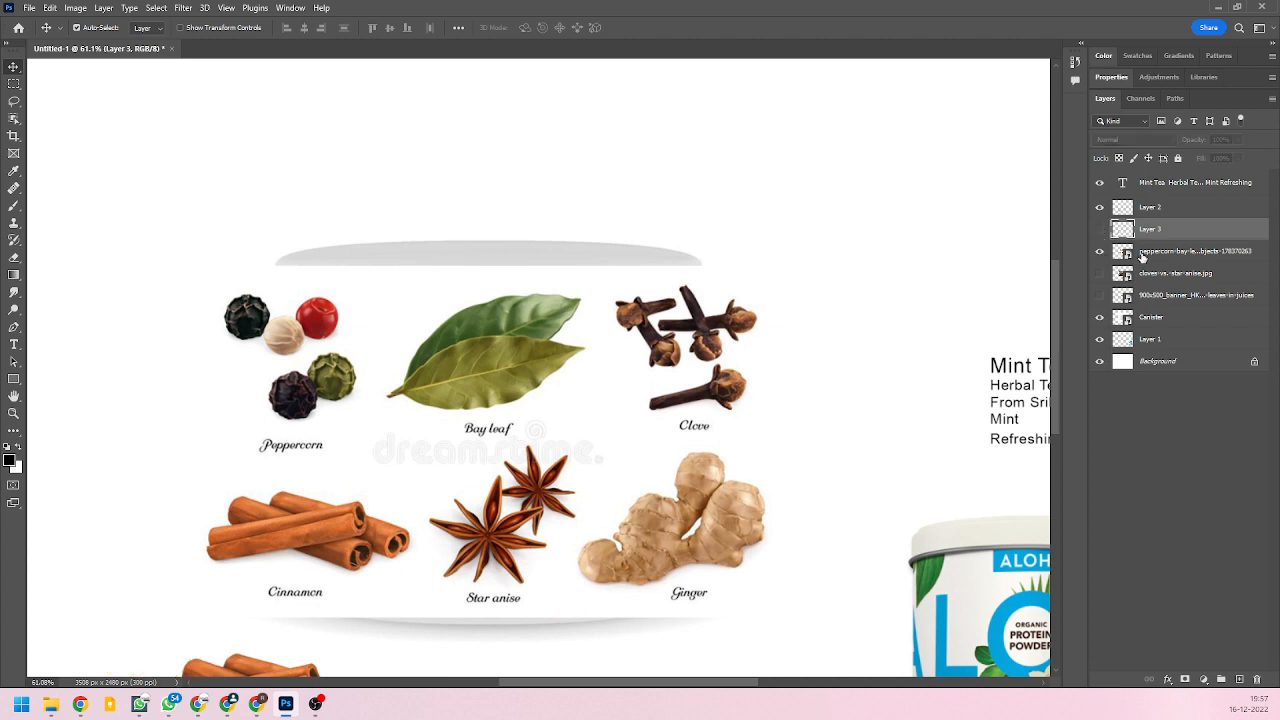
{"action": "left_click", "coordinate": [1120, 252]}
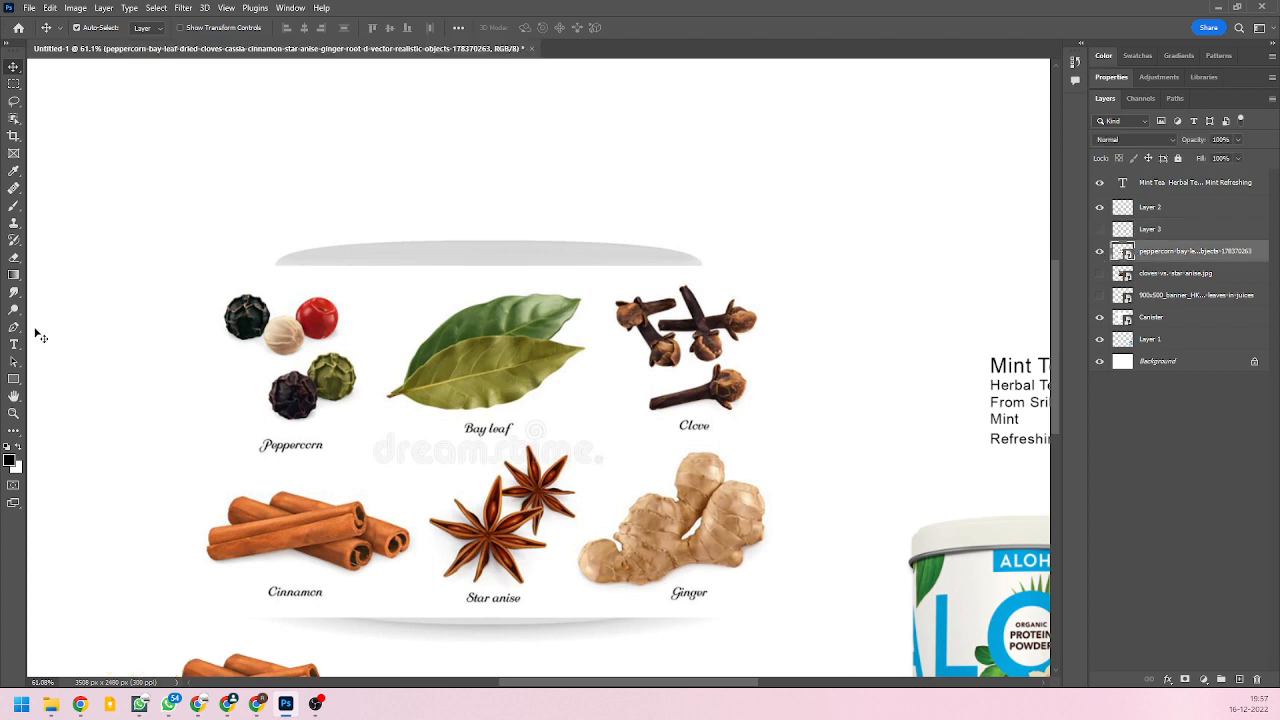
{"action": "left_click", "coordinate": [14, 120]}
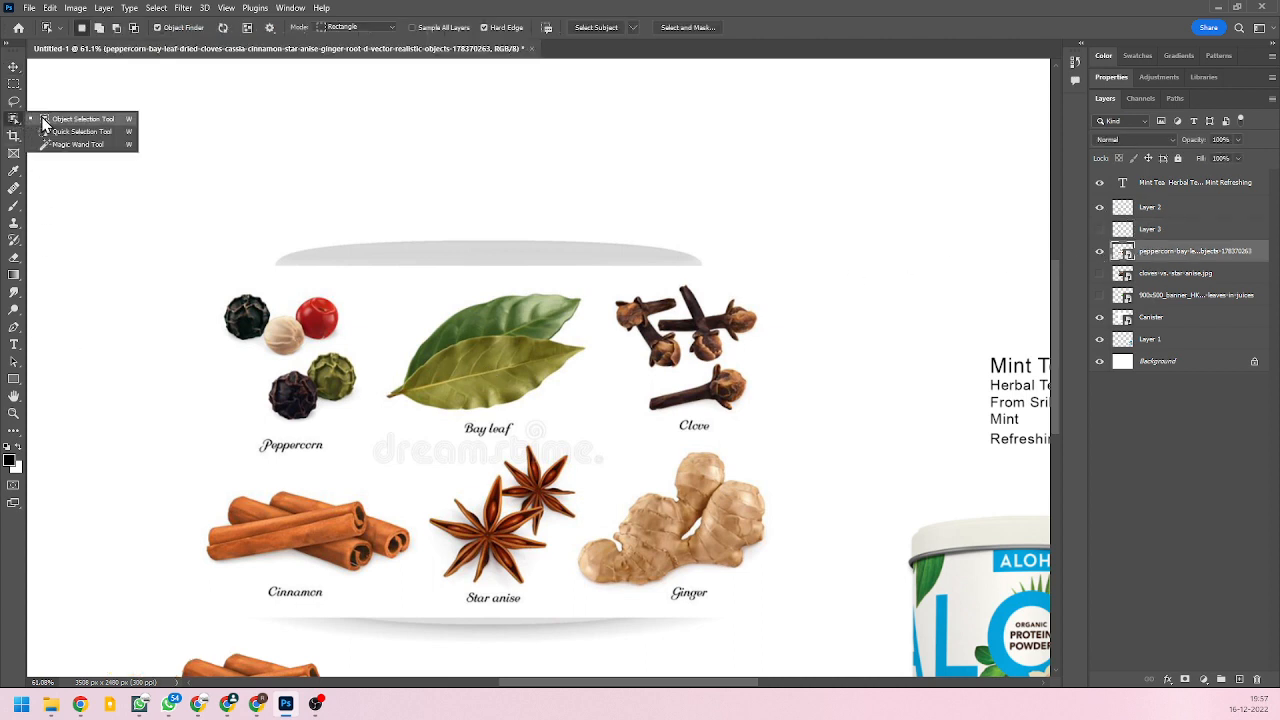
{"action": "left_click", "coordinate": [48, 119]}
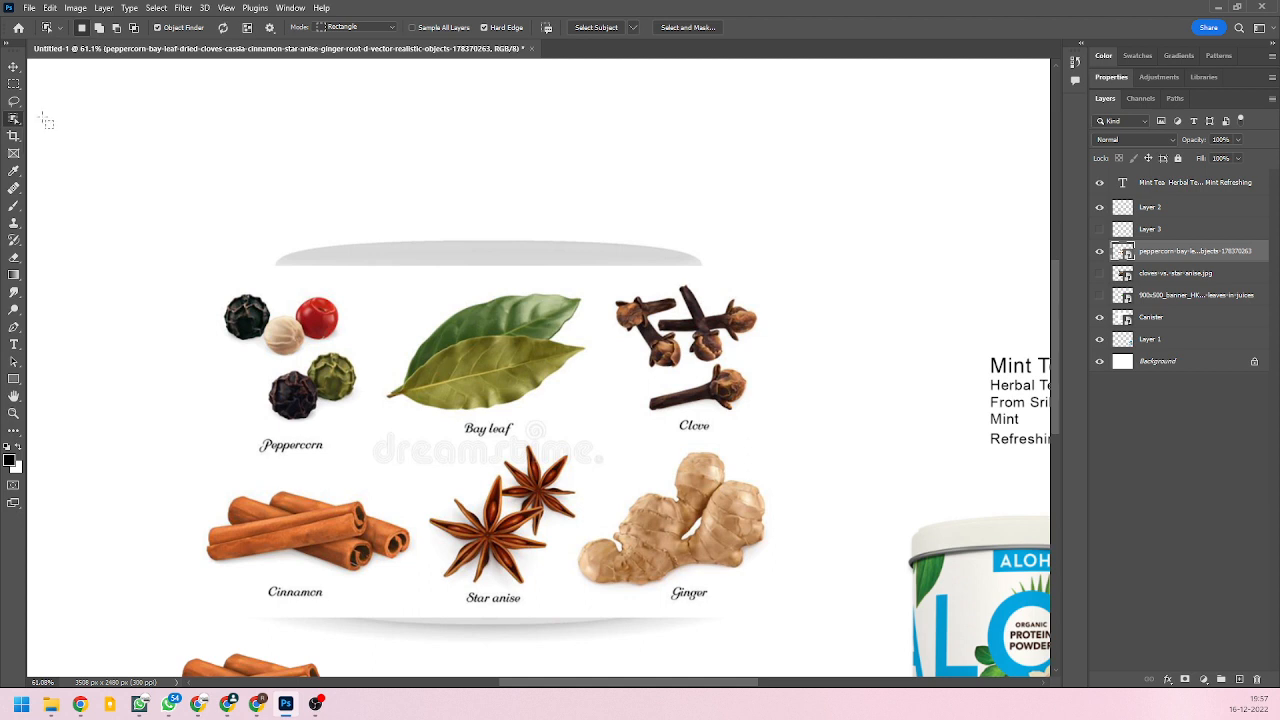
{"action": "left_click", "coordinate": [498, 365]}
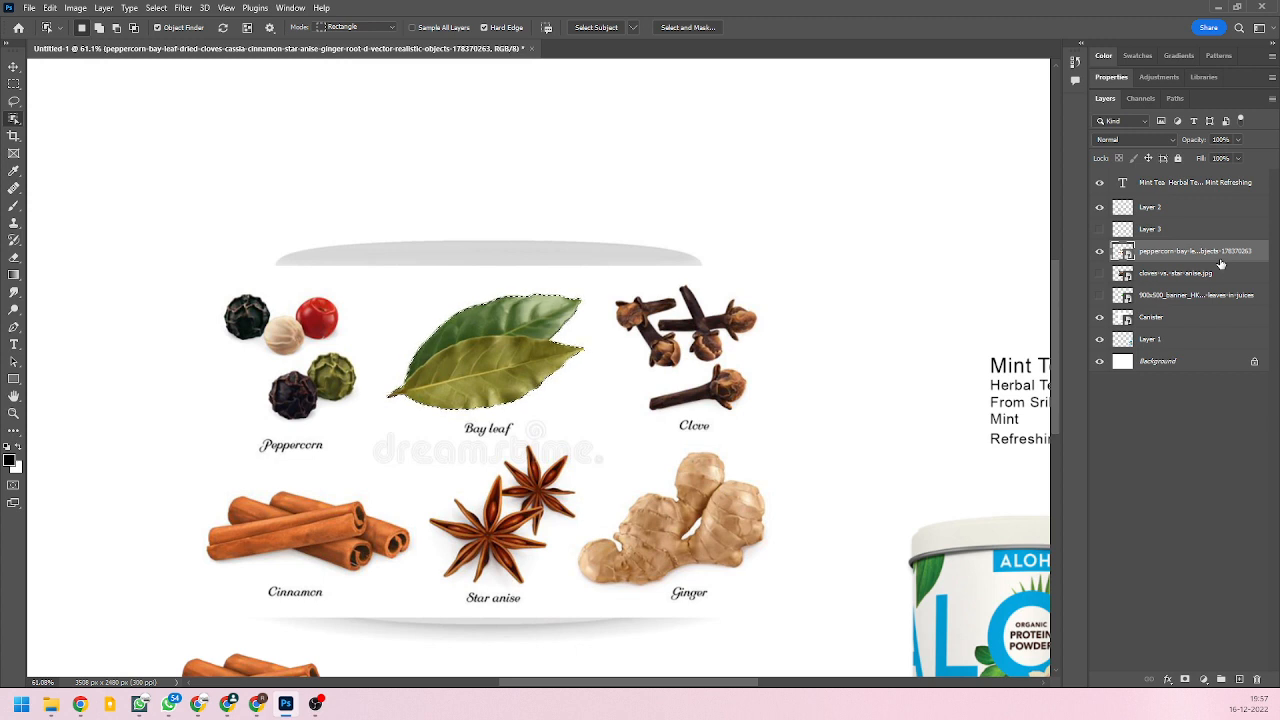
{"action": "key", "text": "ctrl+j"}
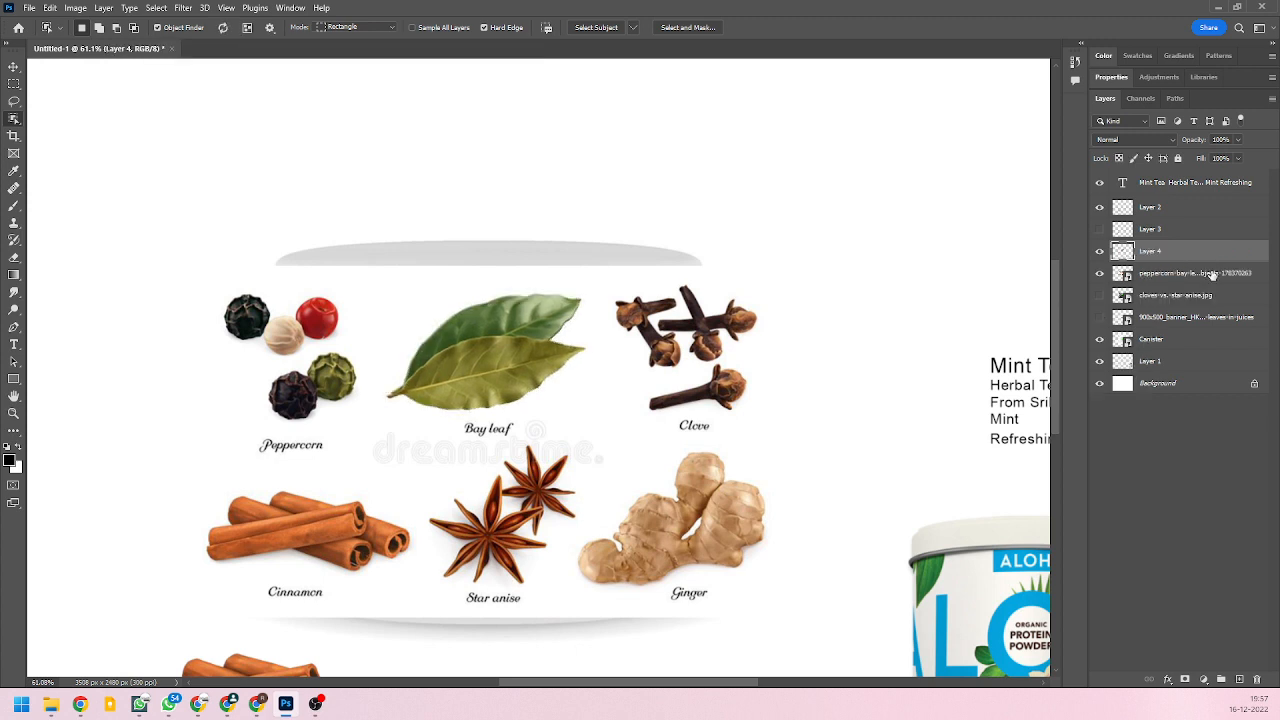
Check the bay leaf cut-out without the spice collection and delete the spice collection layer.
{"action": "left_click", "coordinate": [1100, 273]}
{"action": "left_click", "coordinate": [1168, 275]}
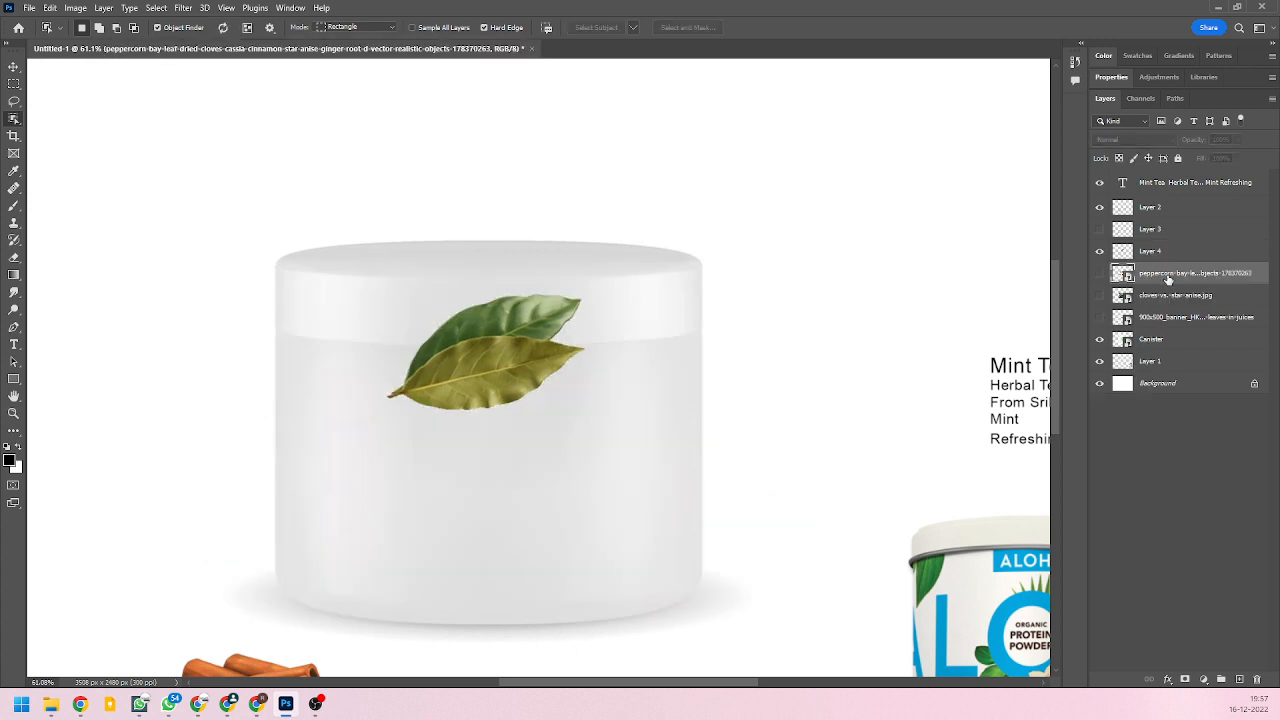
{"action": "left_click", "coordinate": [1100, 273]}
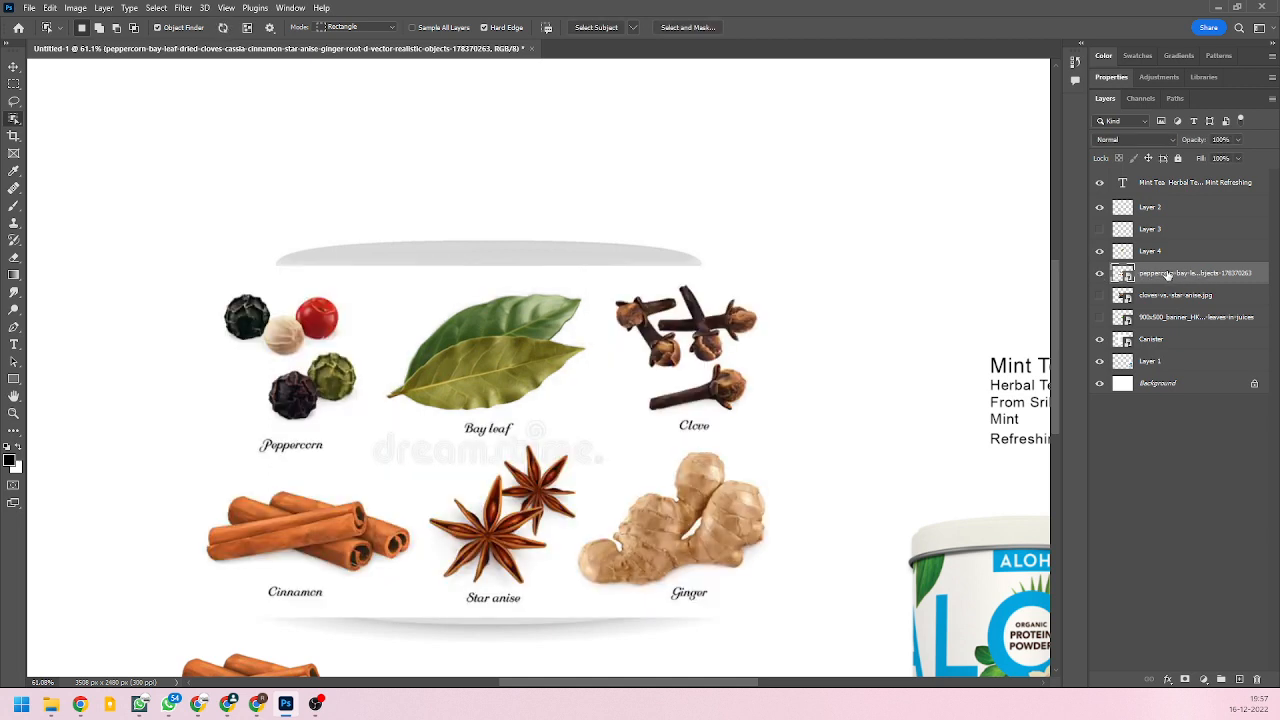
{"action": "left_click_drag", "start_coordinate": [1166, 274], "coordinate": [1260, 679]}
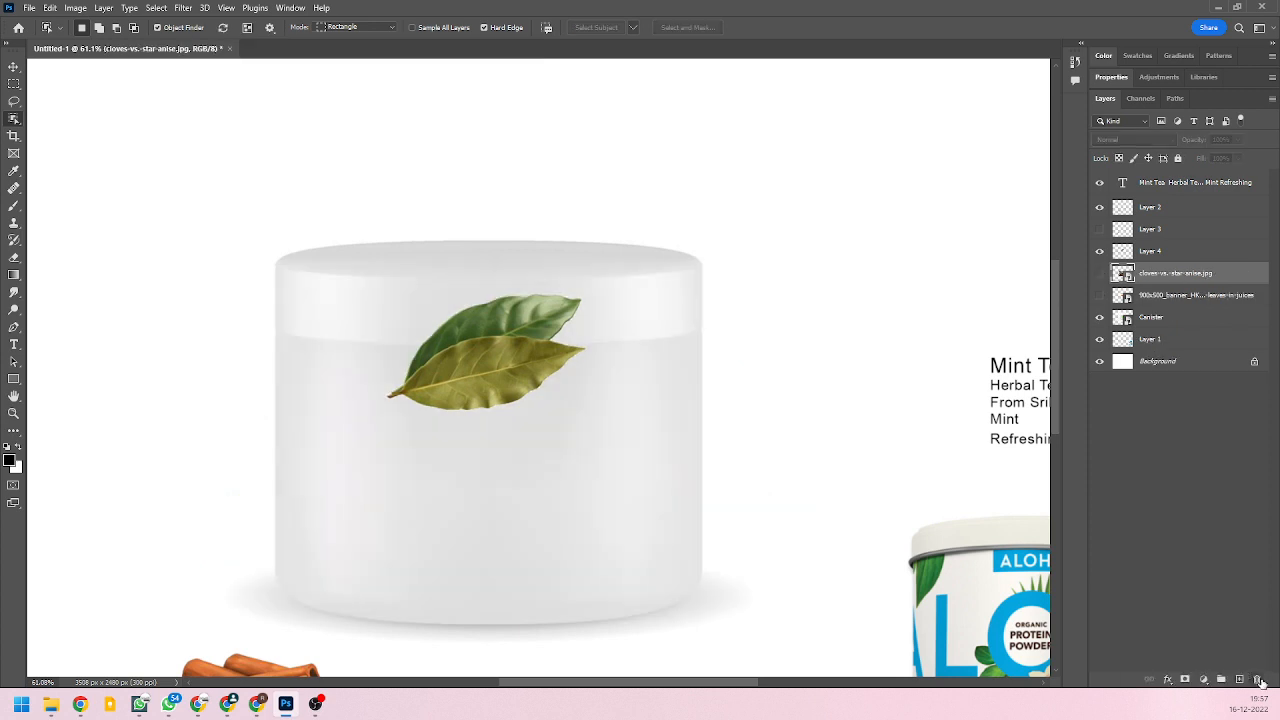
Move the bay leaf cut-out behind the right end of the cinnamon sticks and show the star anise cut-out again.
{"action": "scroll", "coordinate": [370, 358], "scroll_direction": "down", "scroll_amount": 1}
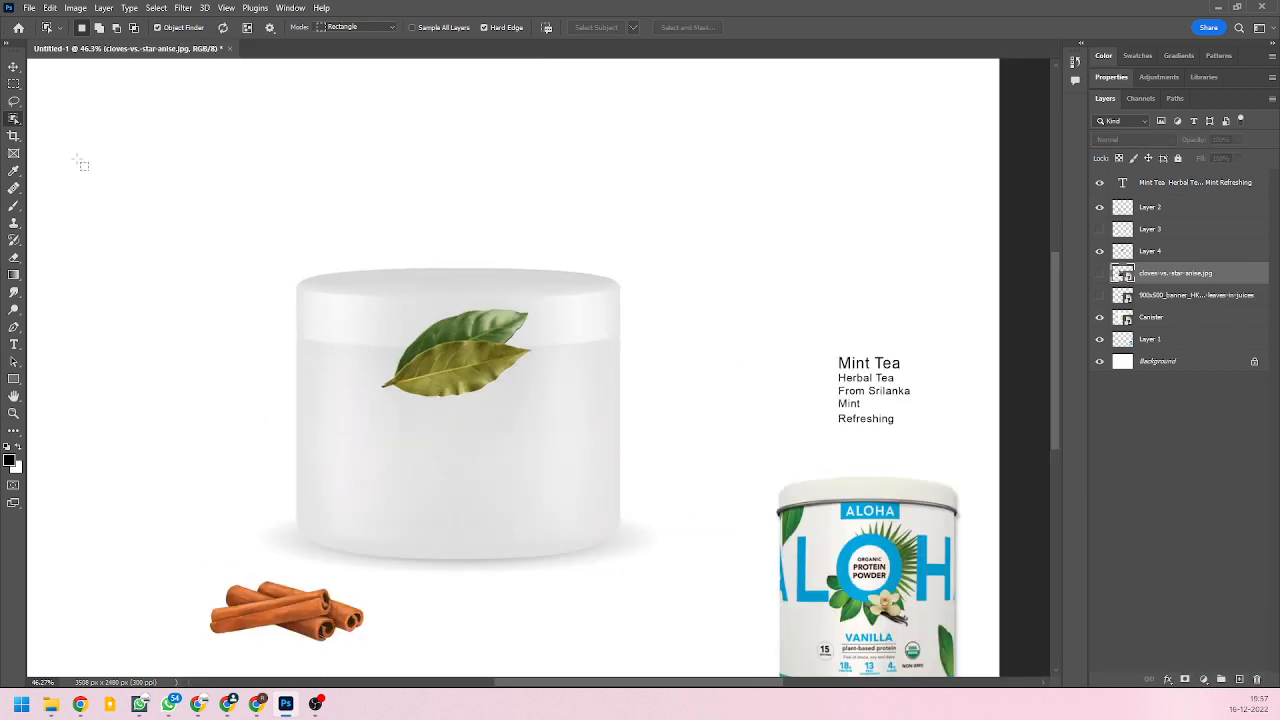
{"action": "left_click", "coordinate": [14, 66]}
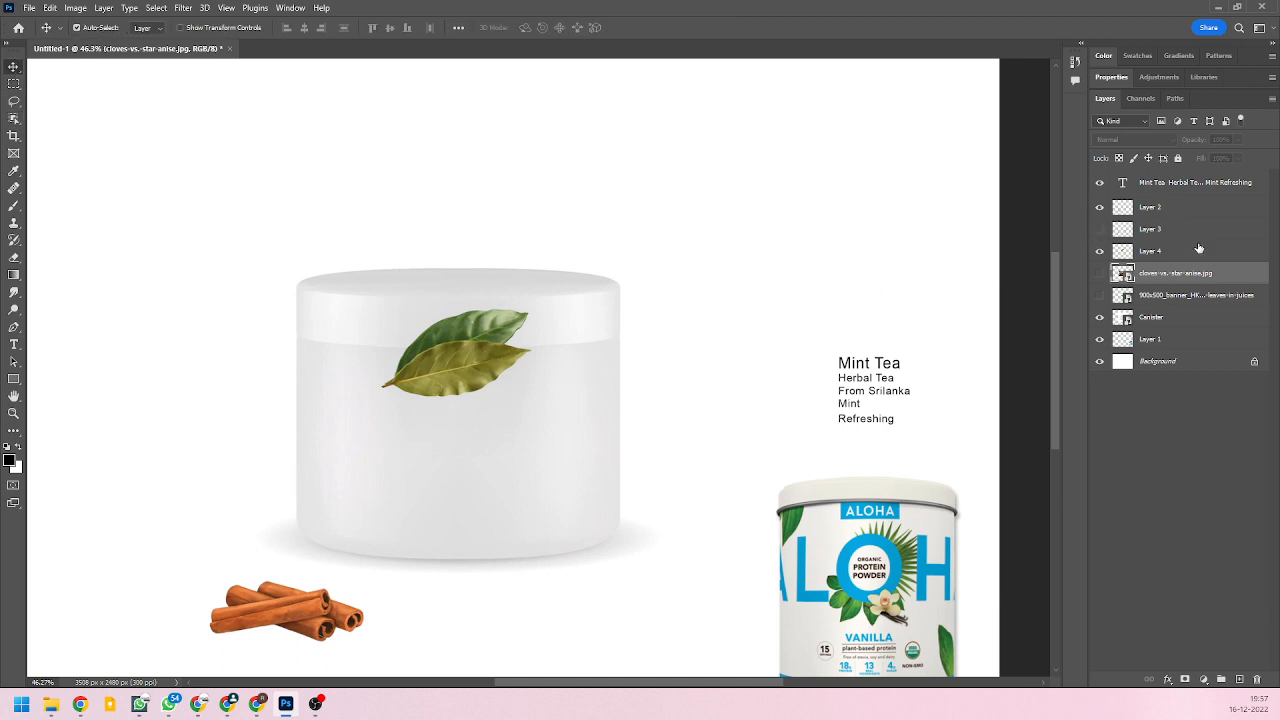
{"action": "left_click", "coordinate": [1160, 252]}
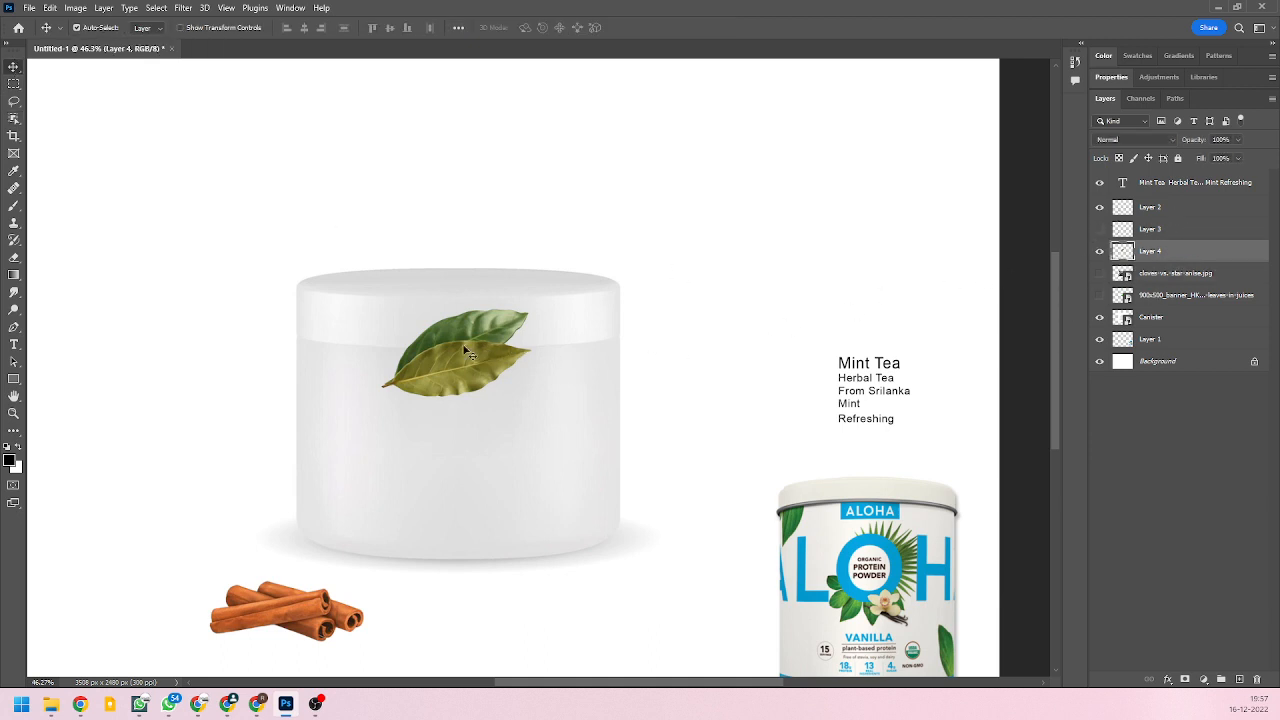
{"action": "left_click_drag", "start_coordinate": [450, 358], "coordinate": [326, 587]}
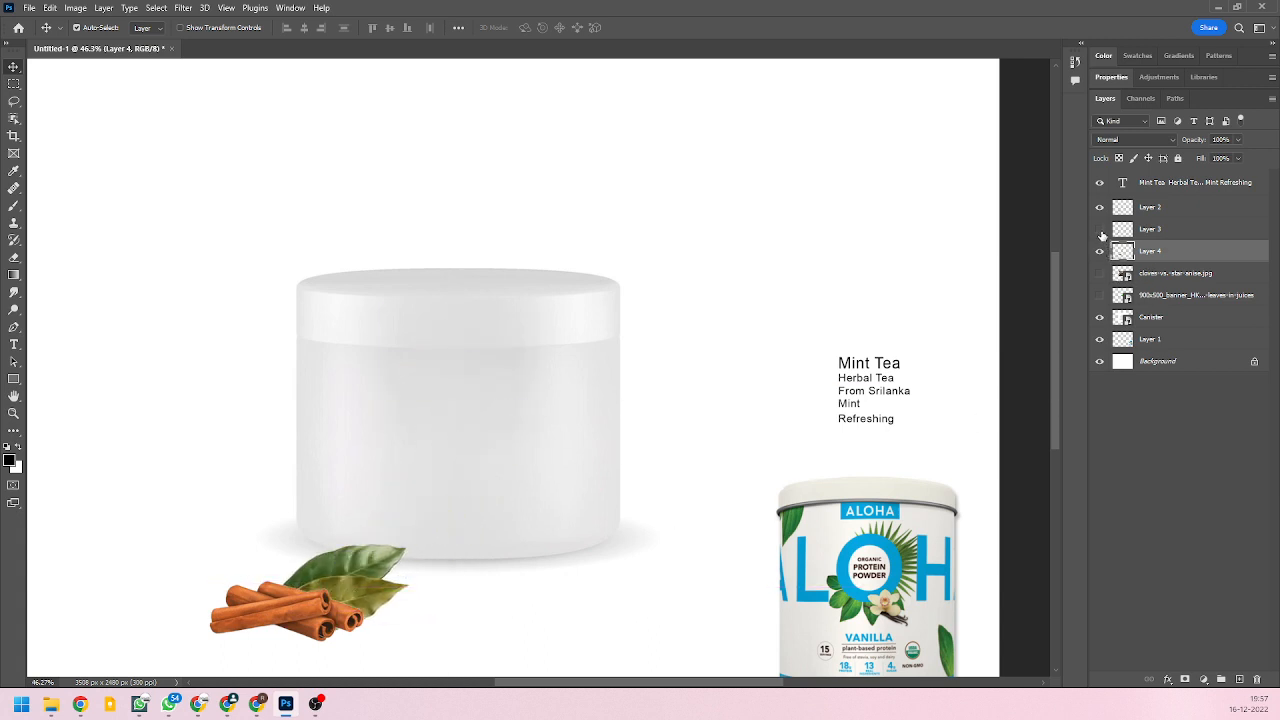
{"action": "left_click", "coordinate": [1100, 229]}
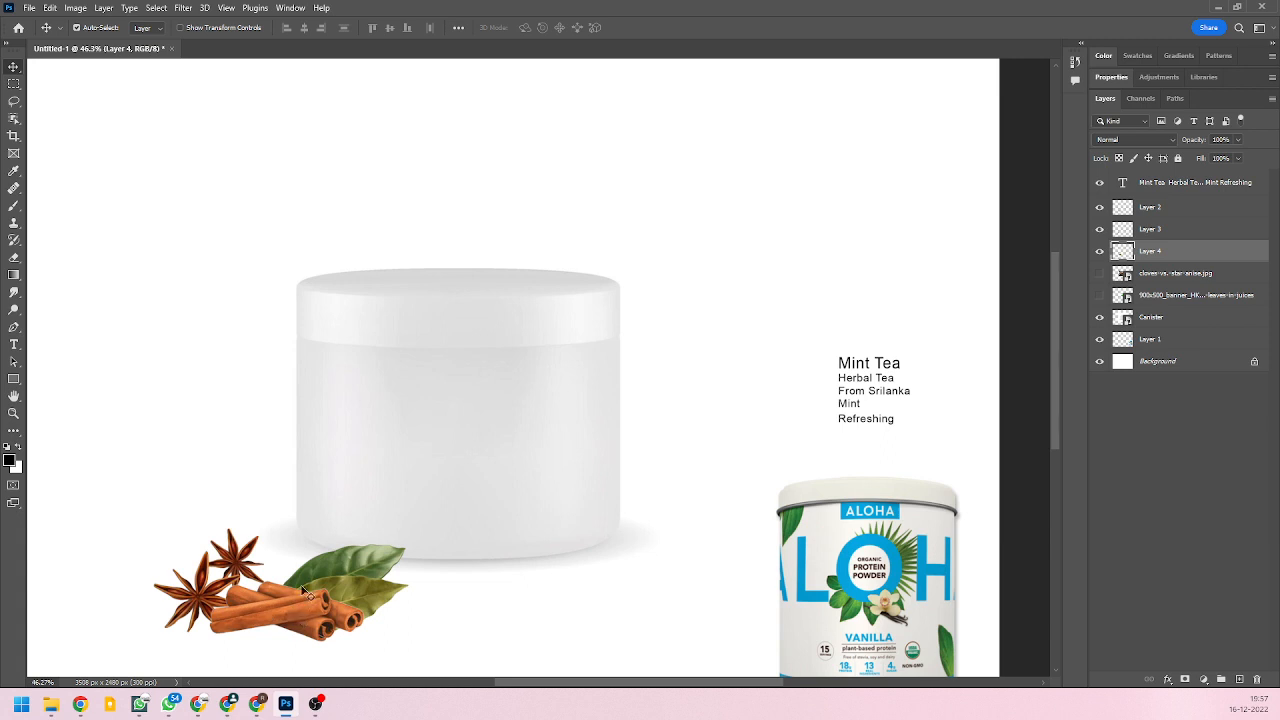
Examine the ALOHA reference tin's label layout and the Mint Tea text block against the blank canister.
{"action": "scroll", "coordinate": [318, 546], "scroll_direction": "down", "scroll_amount": 2}
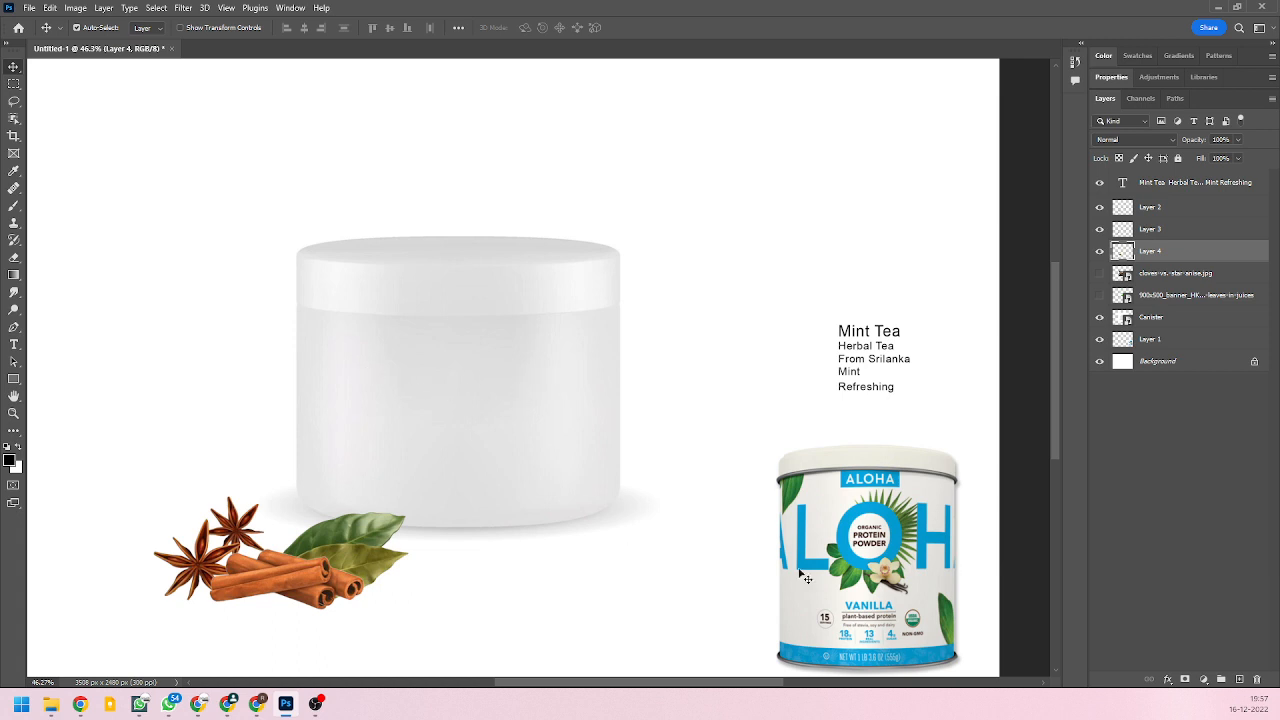
{"action": "scroll", "coordinate": [910, 588], "scroll_direction": "up", "scroll_amount": 2}
{"action": "scroll", "coordinate": [910, 588], "scroll_direction": "up", "scroll_amount": 1}
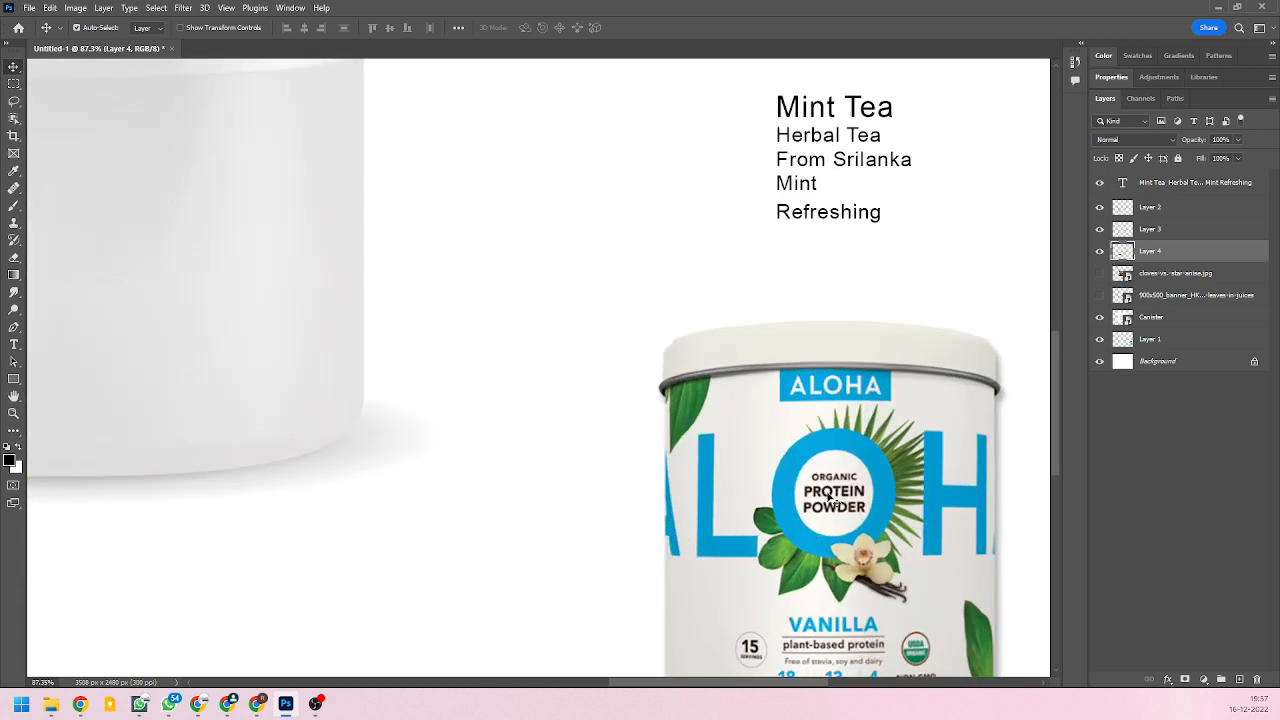
{"action": "scroll", "coordinate": [842, 535], "scroll_direction": "down", "scroll_amount": 3}
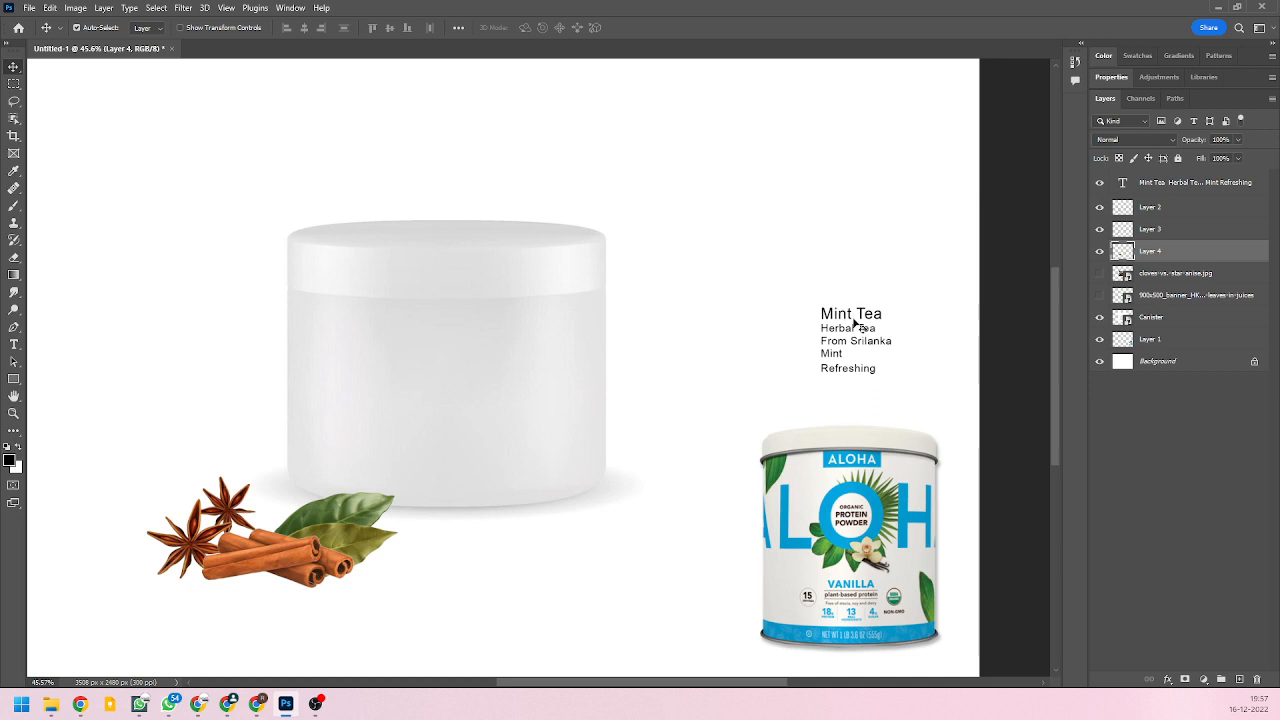
{"action": "scroll", "coordinate": [855, 322], "scroll_direction": "up", "scroll_amount": 3}
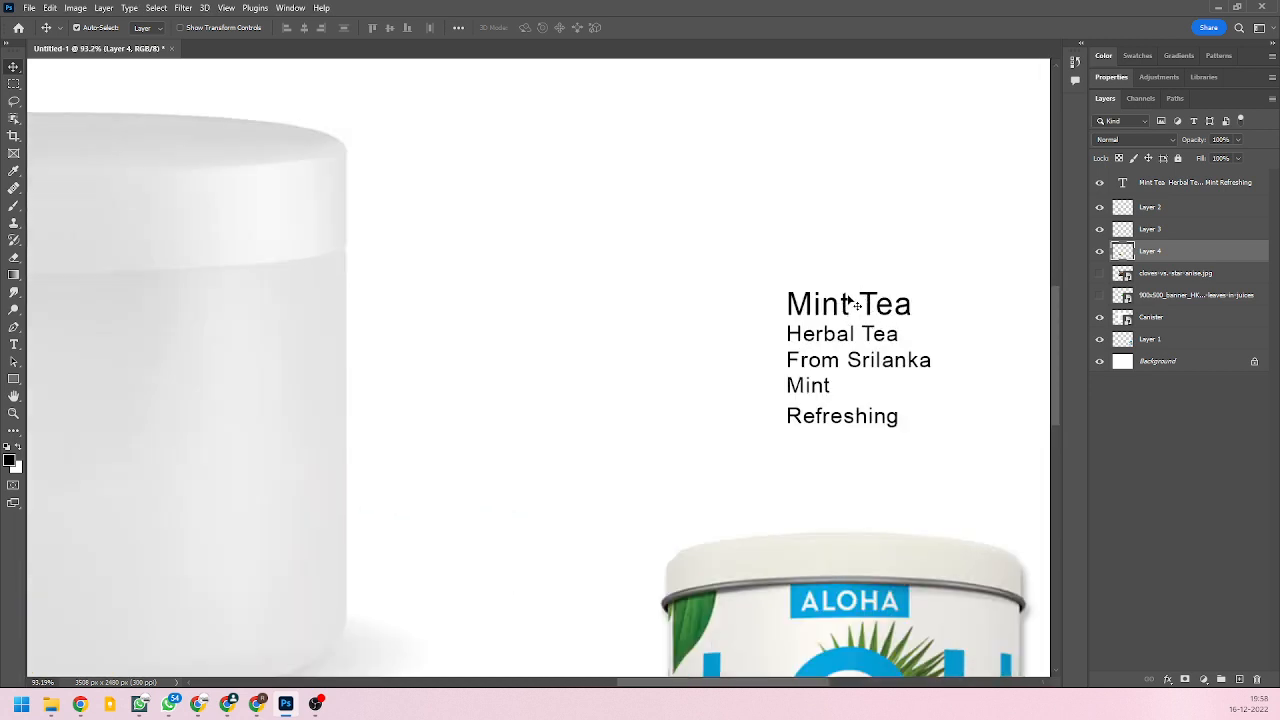
{"action": "scroll", "coordinate": [864, 311], "scroll_direction": "up", "scroll_amount": 3}
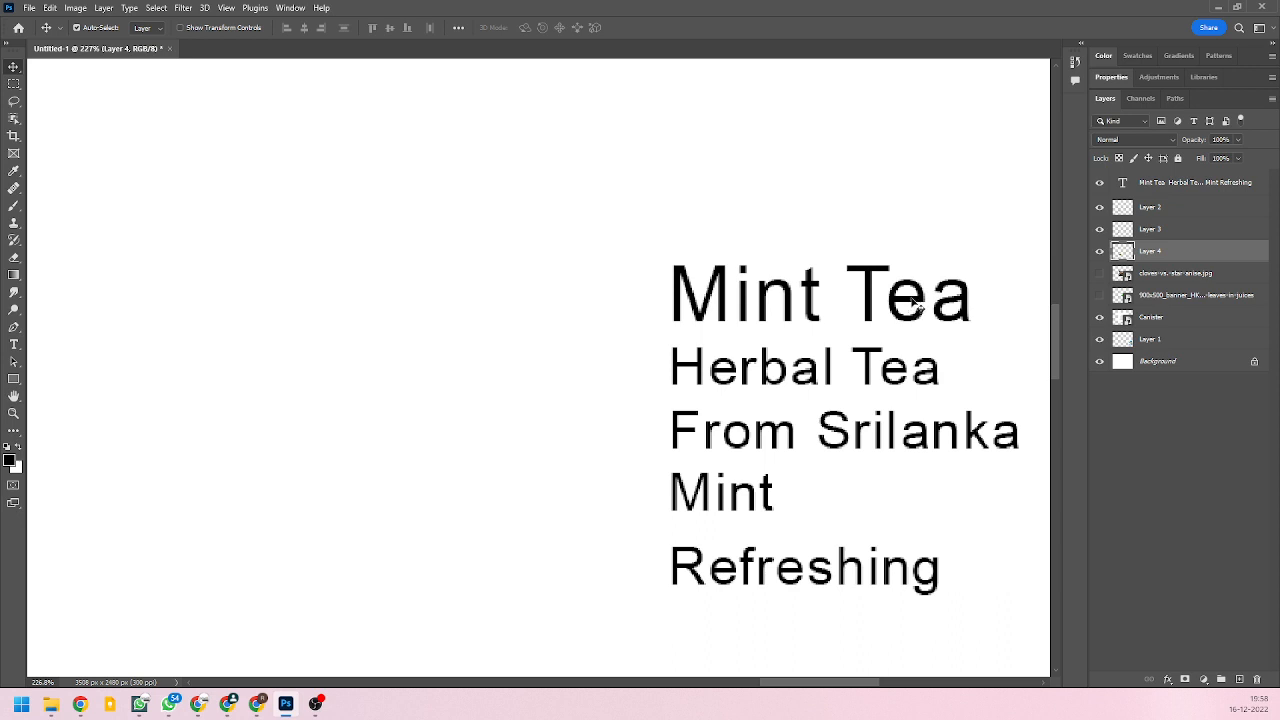
{"action": "scroll", "coordinate": [933, 386], "scroll_direction": "down", "scroll_amount": 1}
{"action": "scroll", "coordinate": [933, 386], "scroll_direction": "down", "scroll_amount": 5}
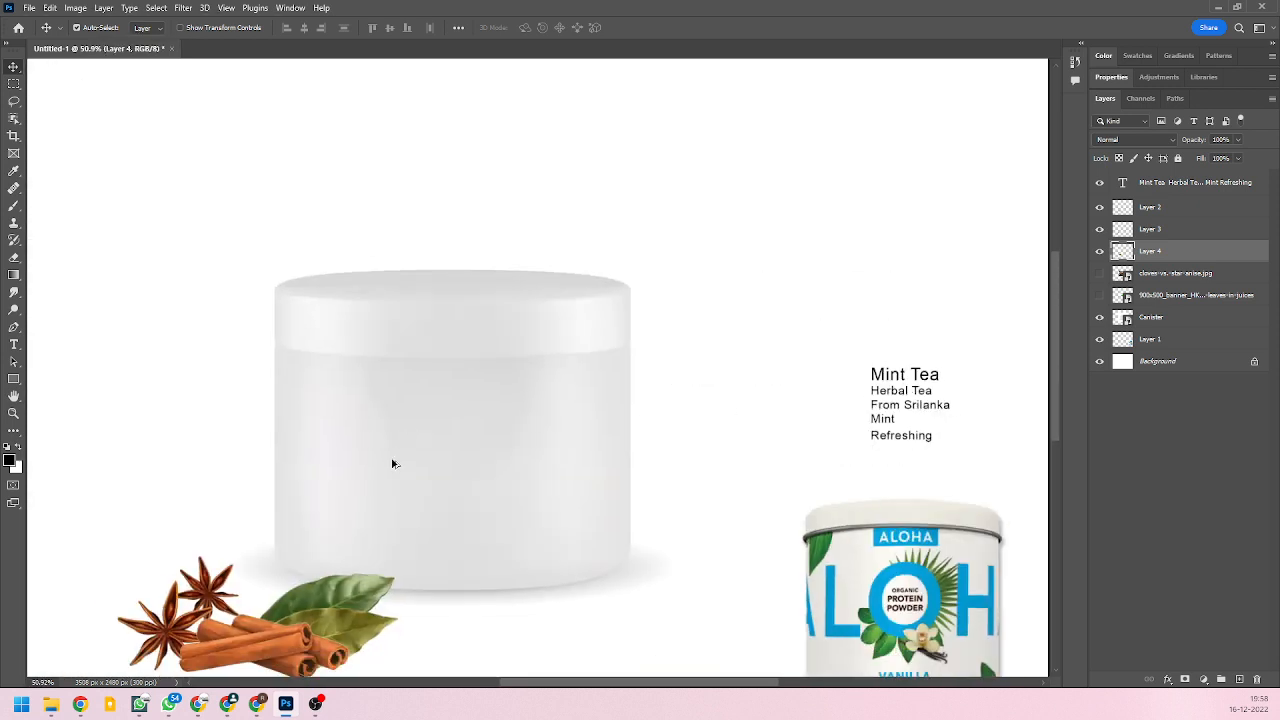
{"action": "scroll", "coordinate": [393, 464], "scroll_direction": "up", "scroll_amount": 1}
{"action": "scroll", "coordinate": [367, 444], "scroll_direction": "down", "scroll_amount": 1}
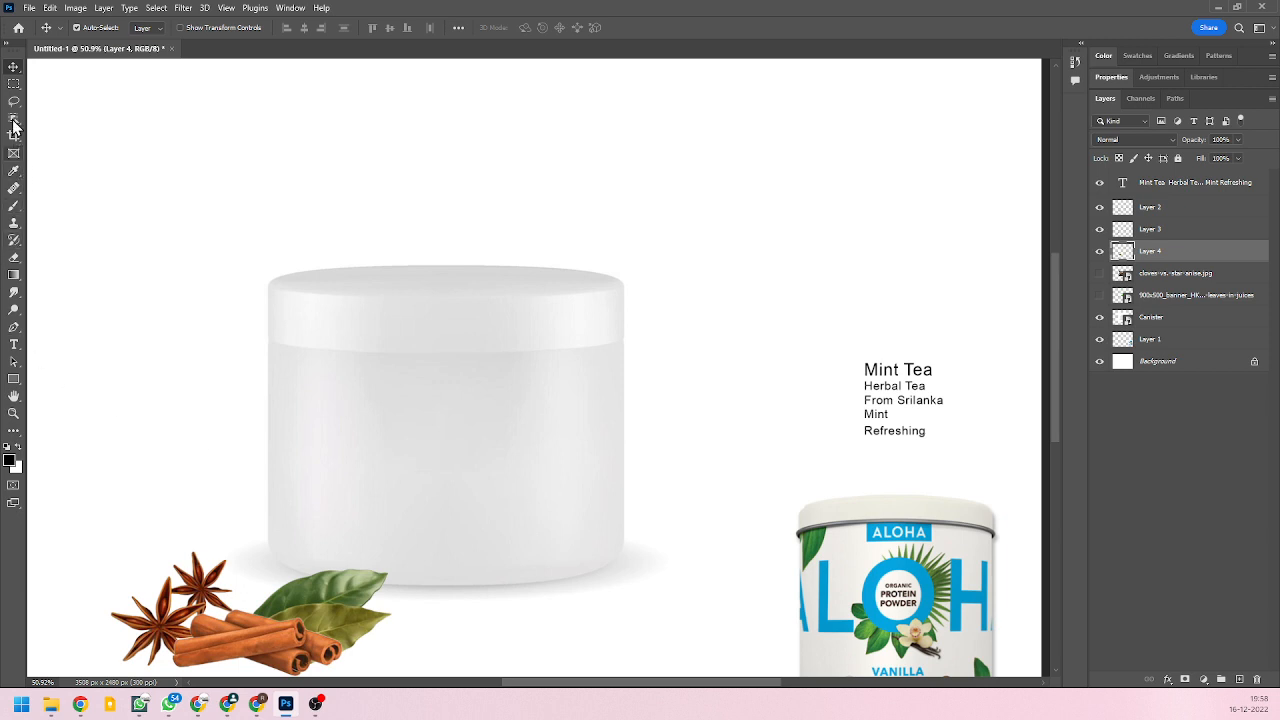
Add the text "MINT TEA" in 16 pt Arial Regular and place it on the middle of the canister's front.
{"action": "left_click", "coordinate": [14, 344]}
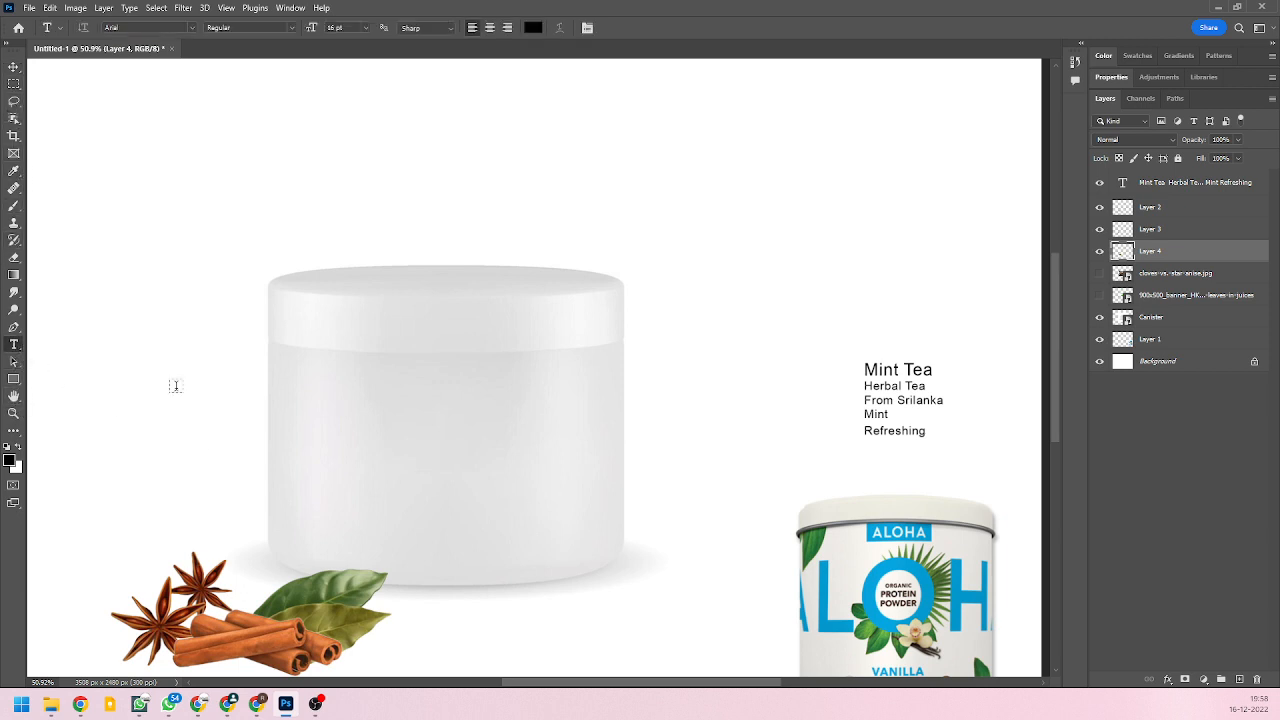
{"action": "left_click", "coordinate": [419, 217]}
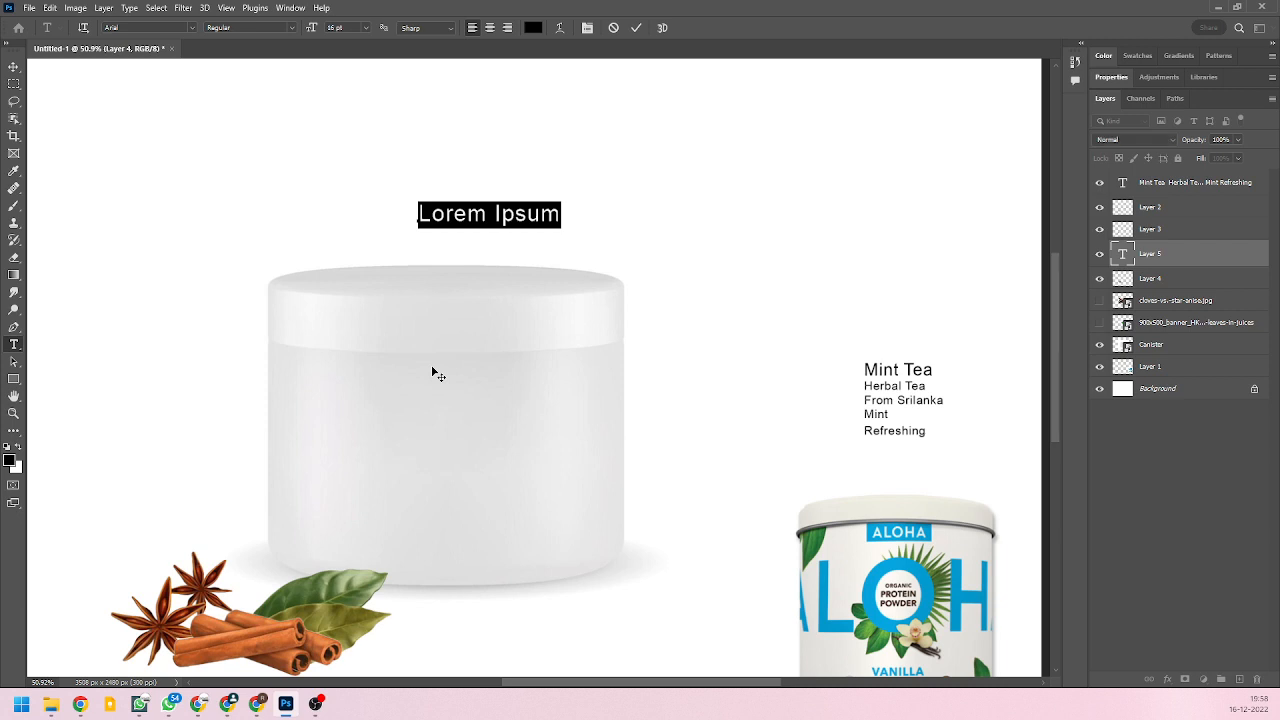
{"action": "type", "text": "MIN"}
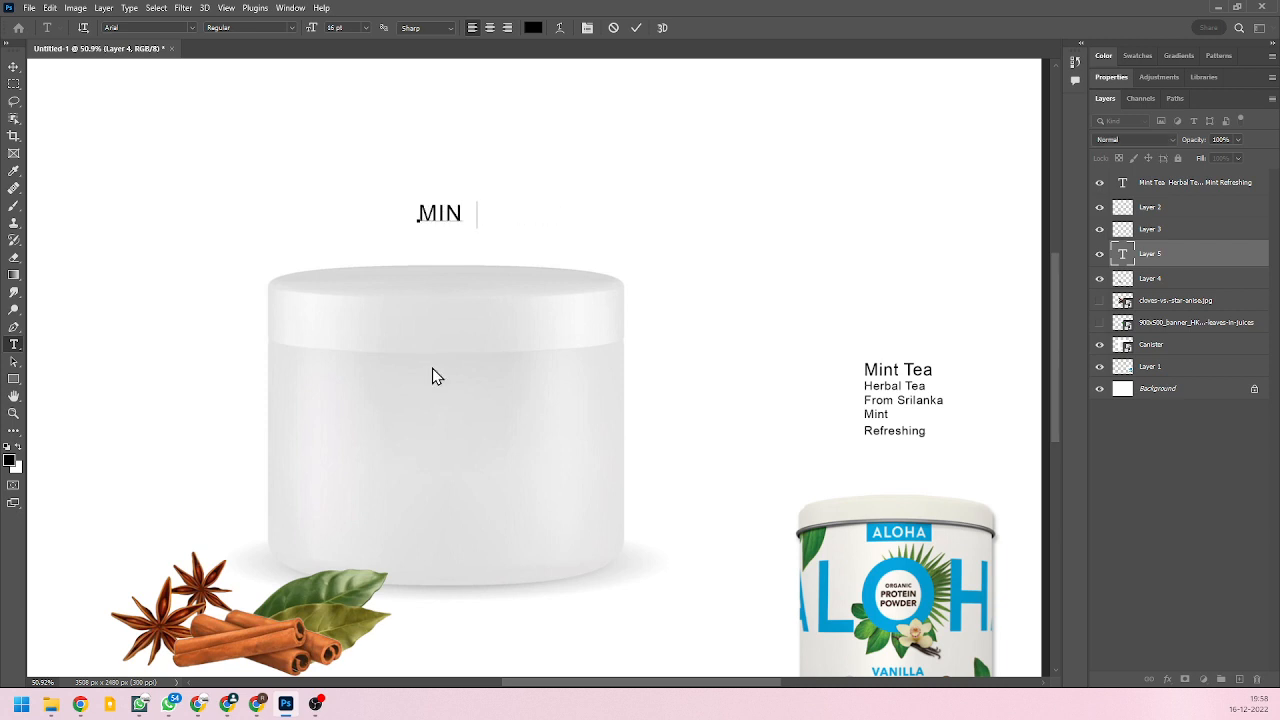
{"action": "type", "text": "T TEA"}
{"action": "left_click", "coordinate": [13, 67]}
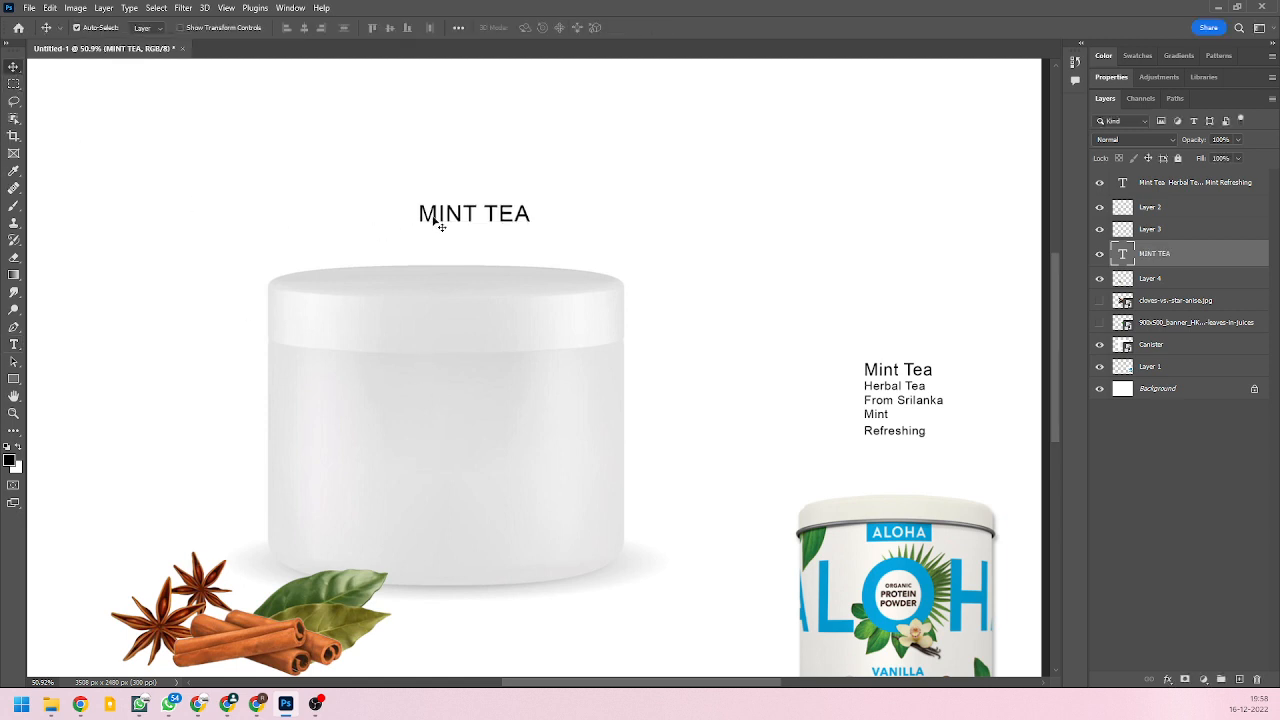
{"action": "left_click_drag", "start_coordinate": [436, 214], "coordinate": [392, 443]}
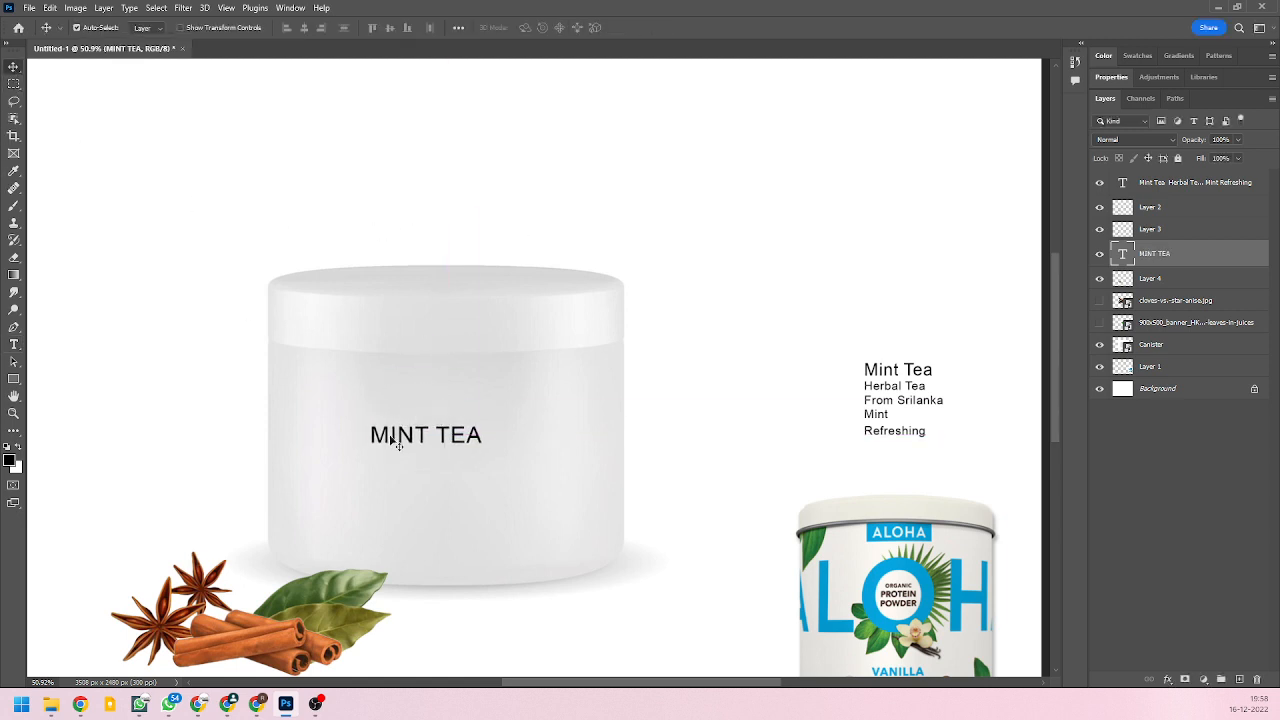
{"action": "scroll", "coordinate": [405, 425], "scroll_direction": "down", "scroll_amount": 1}
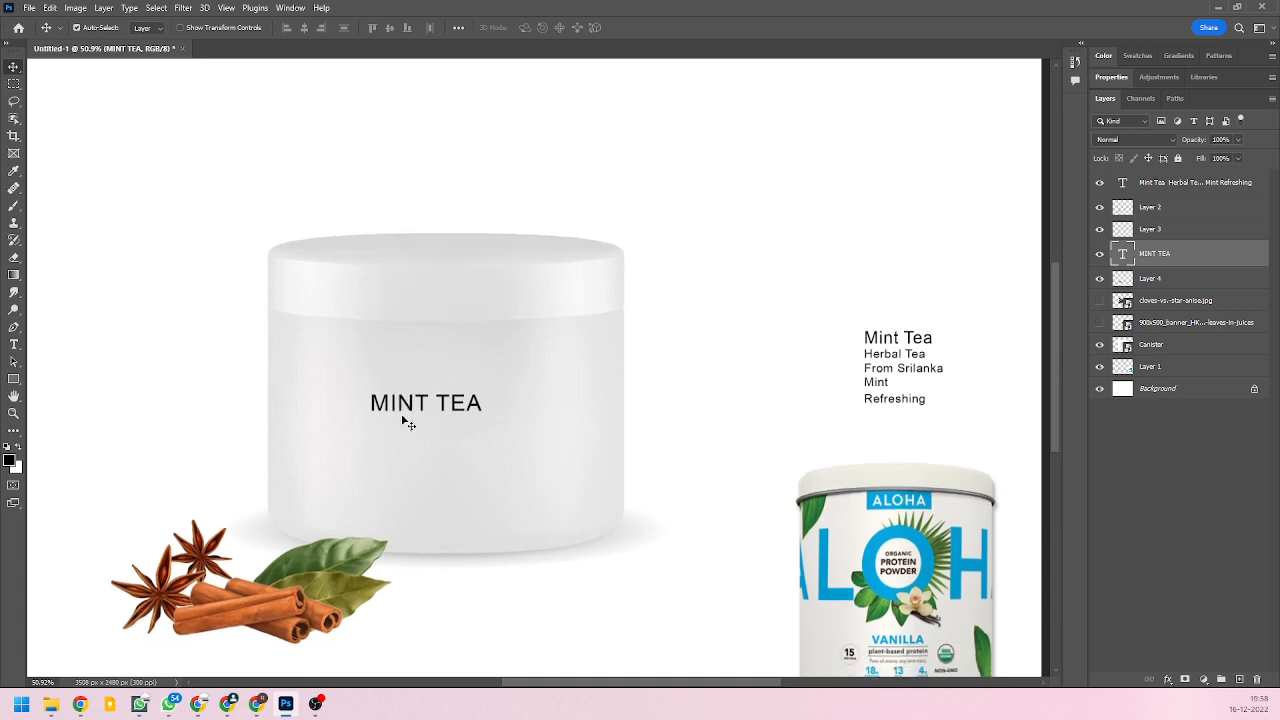
{"action": "scroll", "coordinate": [533, 450], "scroll_direction": "up", "scroll_amount": 1}
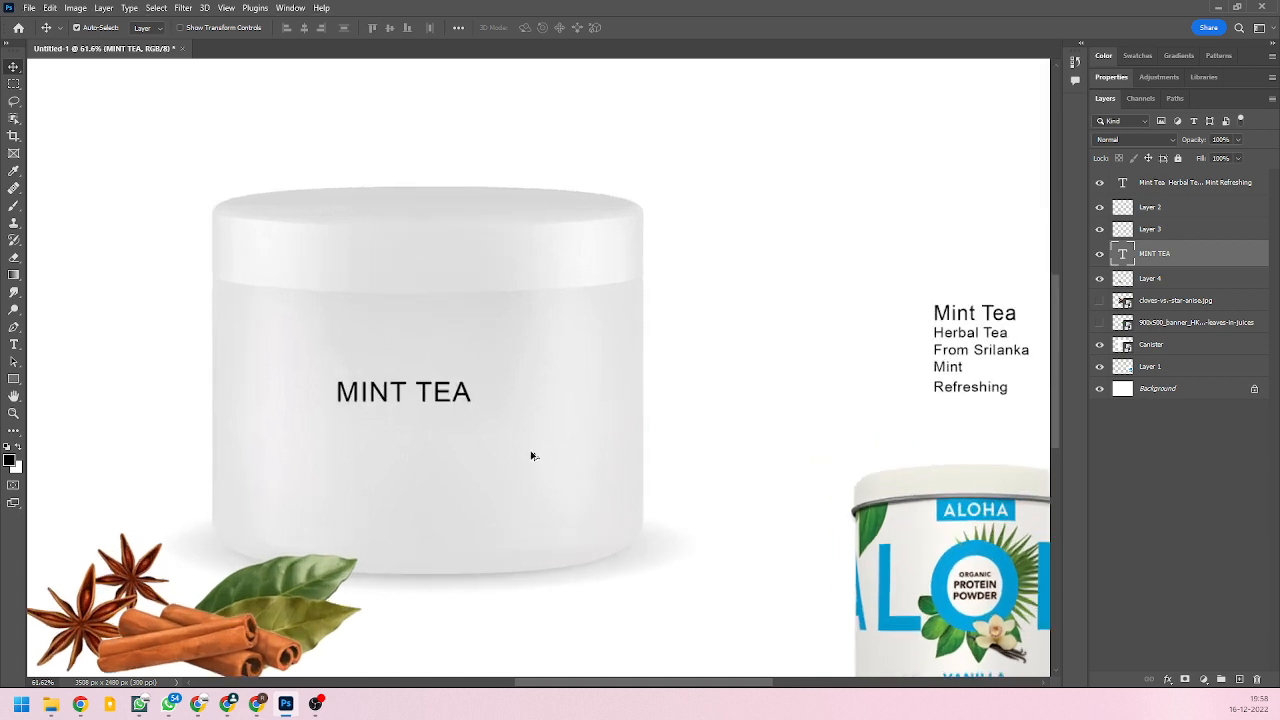
{"action": "scroll", "coordinate": [318, 410], "scroll_direction": "down", "scroll_amount": 2}
{"action": "scroll", "coordinate": [496, 441], "scroll_direction": "up", "scroll_amount": 1}
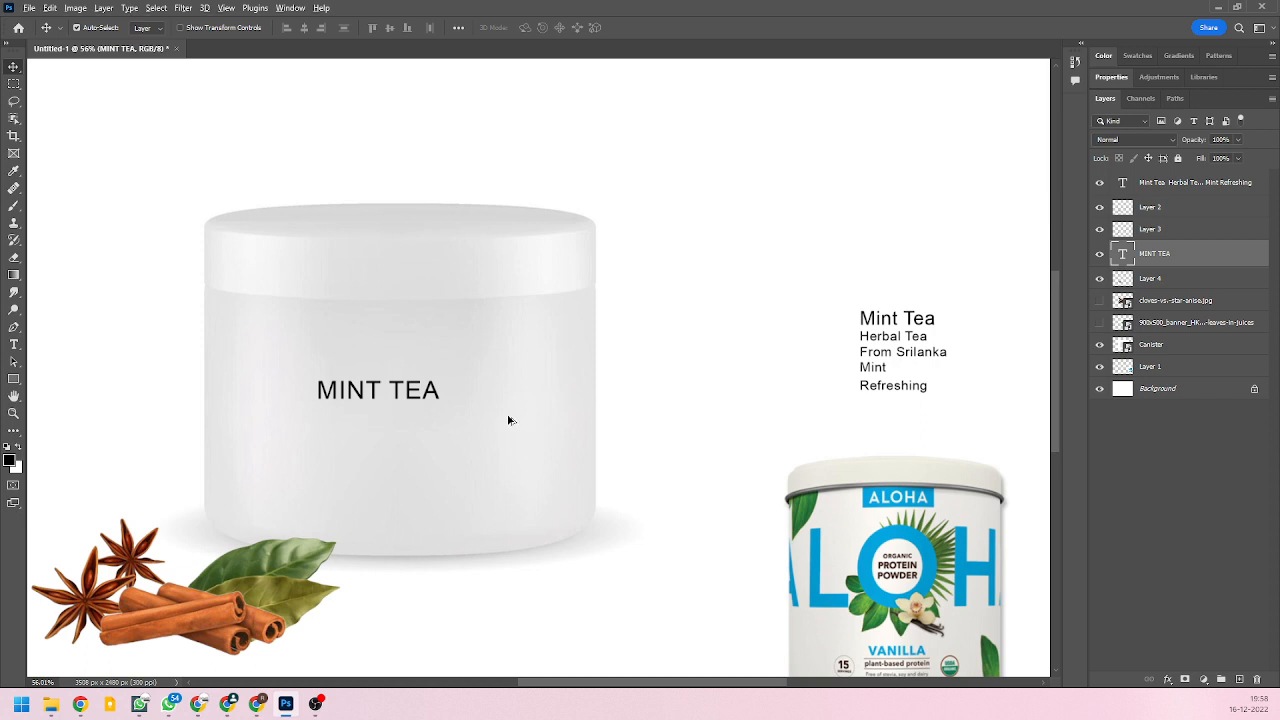
{"action": "scroll", "coordinate": [477, 411], "scroll_direction": "up", "scroll_amount": 1}
{"action": "scroll", "coordinate": [348, 434], "scroll_direction": "down", "scroll_amount": 5}
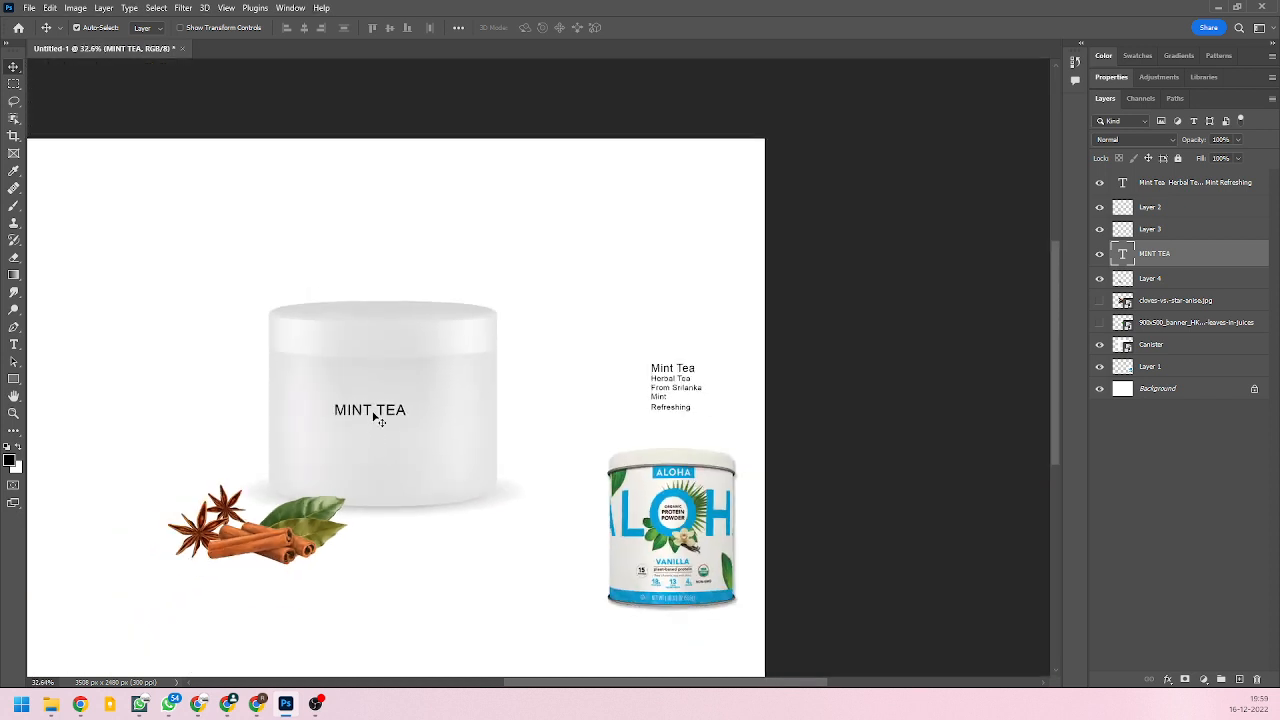
Hide the Canister layer and reposition the MINT TEA text in the blank area above the spice cut-outs.
{"action": "mouse_move", "coordinate": [372, 414]}
{"action": "left_mouse_down"}
{"action": "mouse_move", "coordinate": [599, 283]}
{"action": "mouse_move", "coordinate": [536, 234]}
{"action": "mouse_move", "coordinate": [399, 494]}
{"action": "mouse_move", "coordinate": [370, 434]}
{"action": "mouse_move", "coordinate": [125, 305]}
{"action": "mouse_move", "coordinate": [385, 413]}
{"action": "left_mouse_up"}
{"action": "left_click", "coordinate": [1100, 344]}
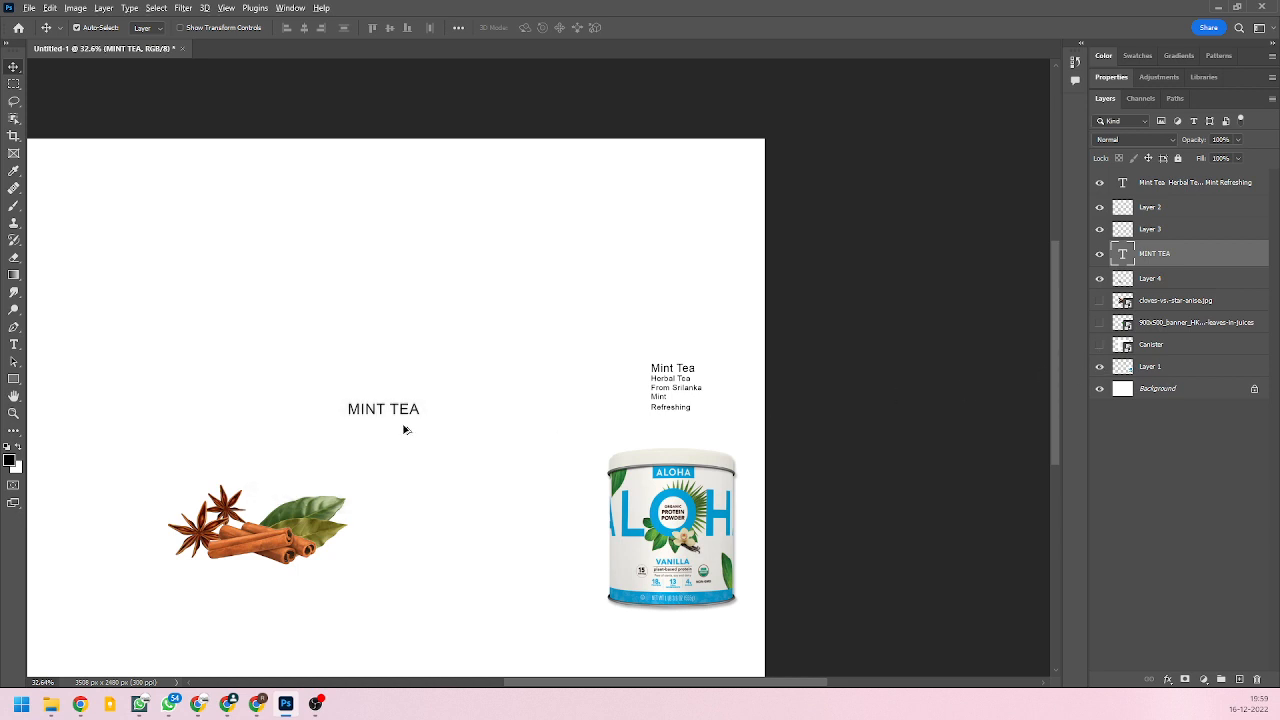
{"action": "scroll", "coordinate": [402, 430], "scroll_direction": "up", "scroll_amount": 2}
{"action": "left_click_drag", "start_coordinate": [357, 420], "coordinate": [360, 390]}
{"action": "left_click_drag", "start_coordinate": [347, 385], "coordinate": [344, 385]}
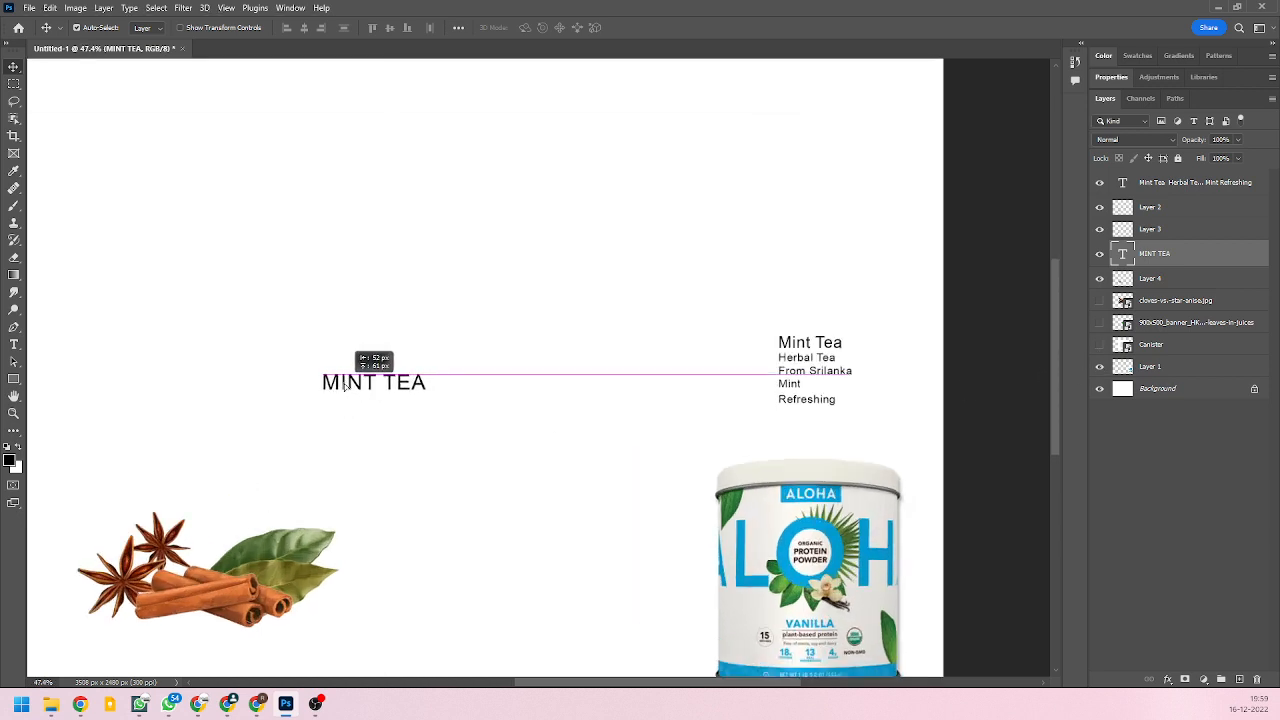
{"action": "scroll", "coordinate": [469, 420], "scroll_direction": "down", "scroll_amount": 2}
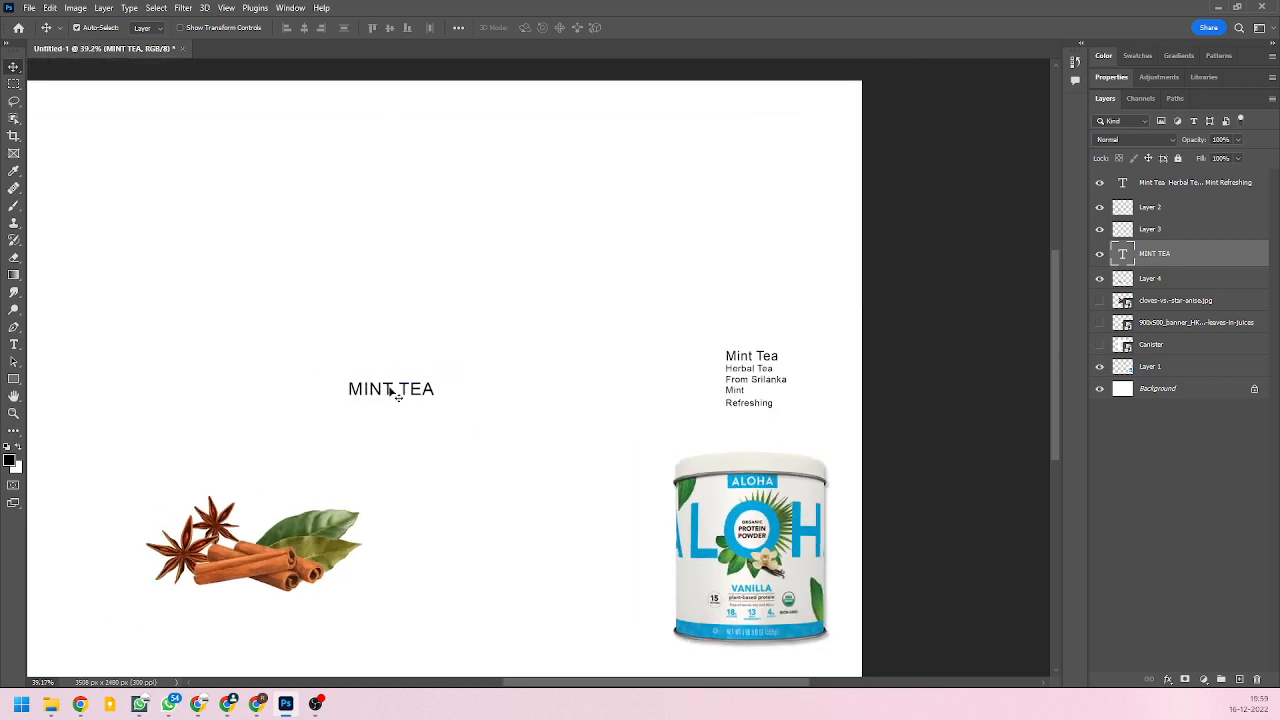
{"action": "scroll", "coordinate": [390, 392], "scroll_direction": "up", "scroll_amount": 1}
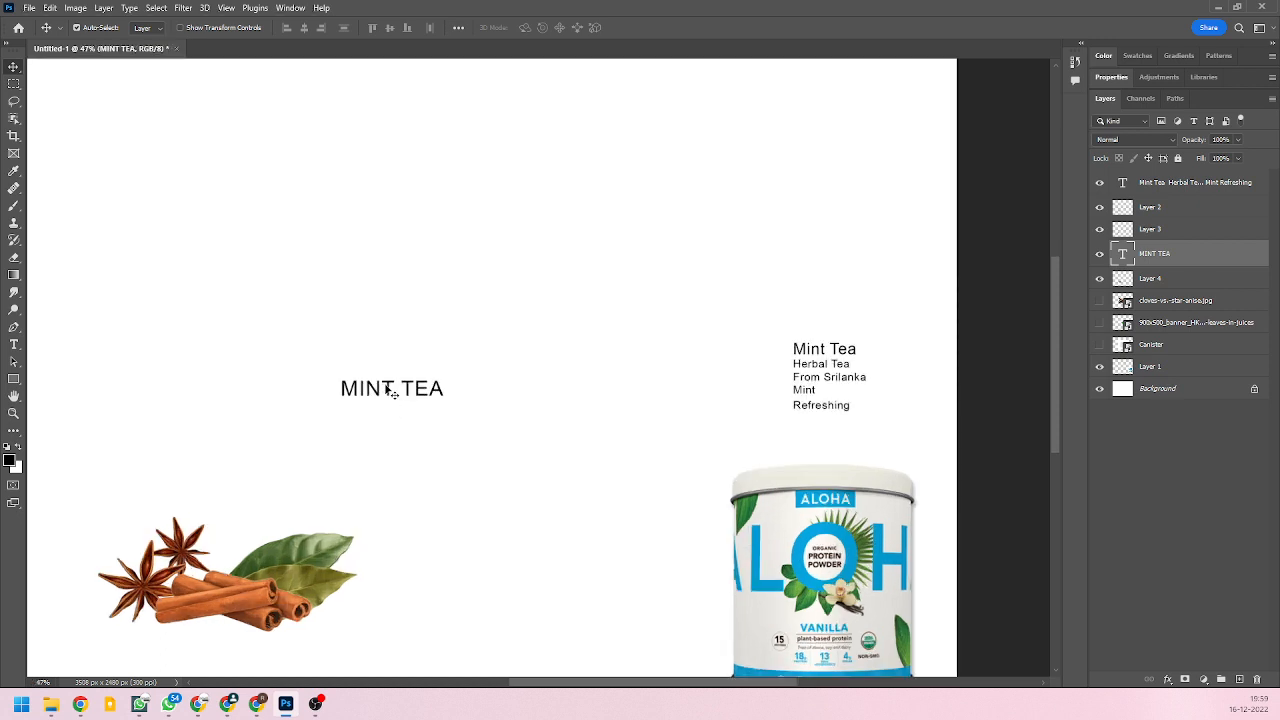
{"action": "left_click_drag", "start_coordinate": [386, 390], "coordinate": [388, 387]}
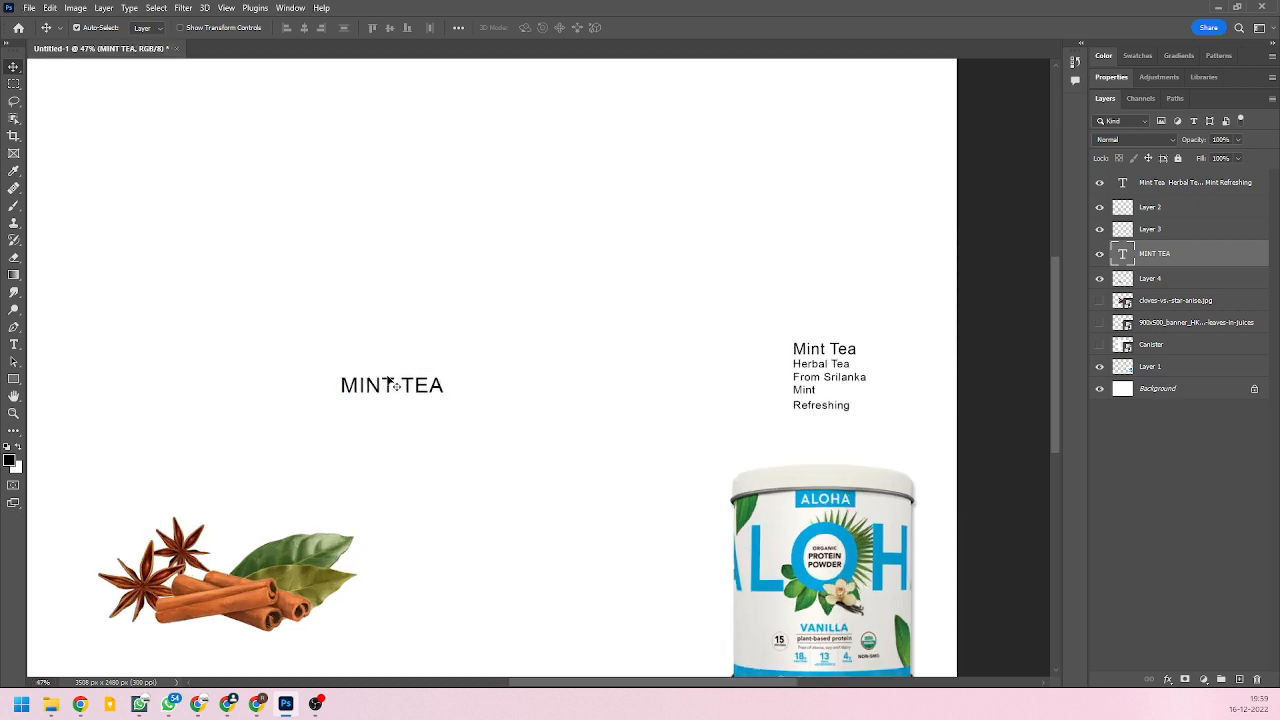
Change the font style of the MINT TEA text to Arial Black.
{"action": "key", "text": "t"}
{"action": "left_click", "coordinate": [392, 388]}
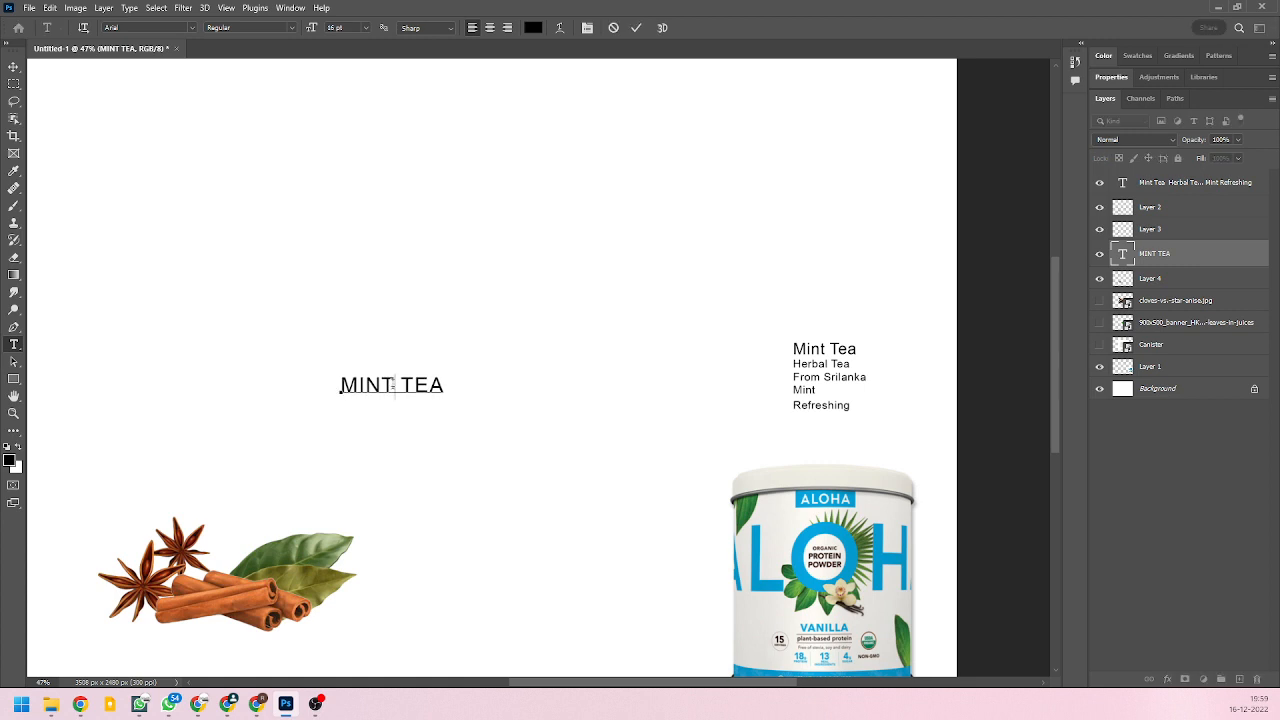
{"action": "key", "text": "ctrl+a"}
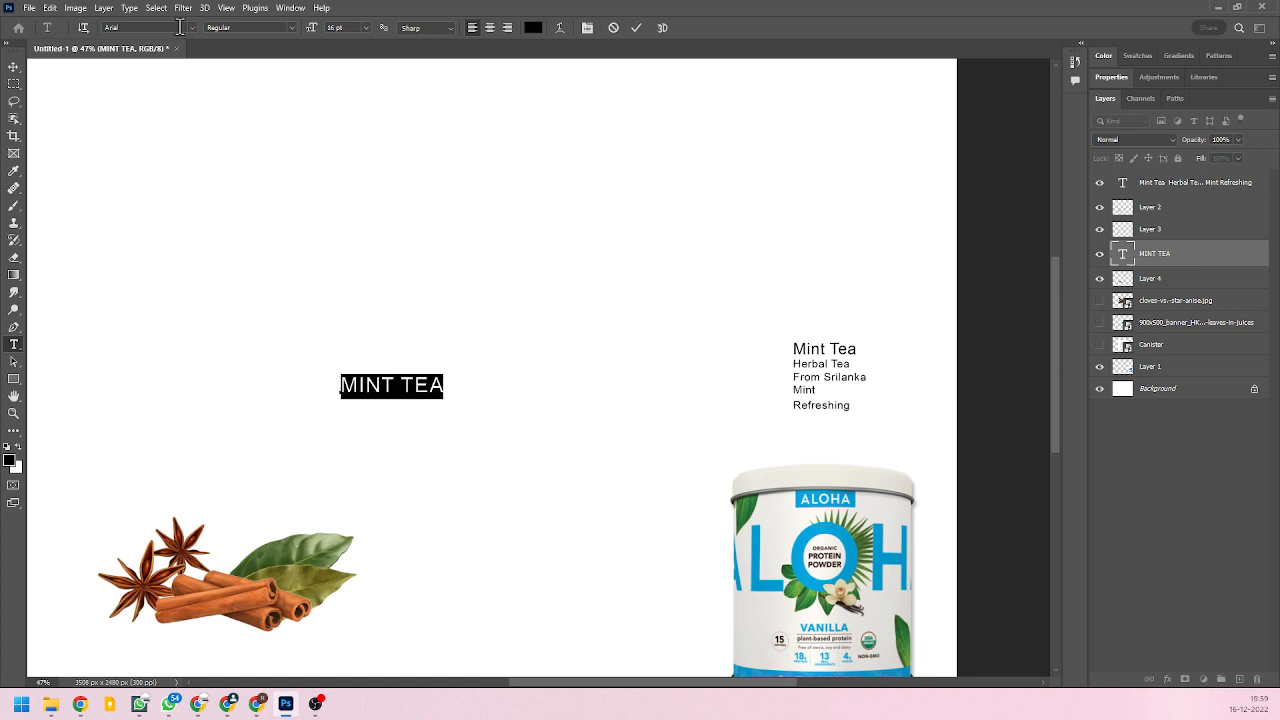
{"action": "left_click", "coordinate": [293, 28]}
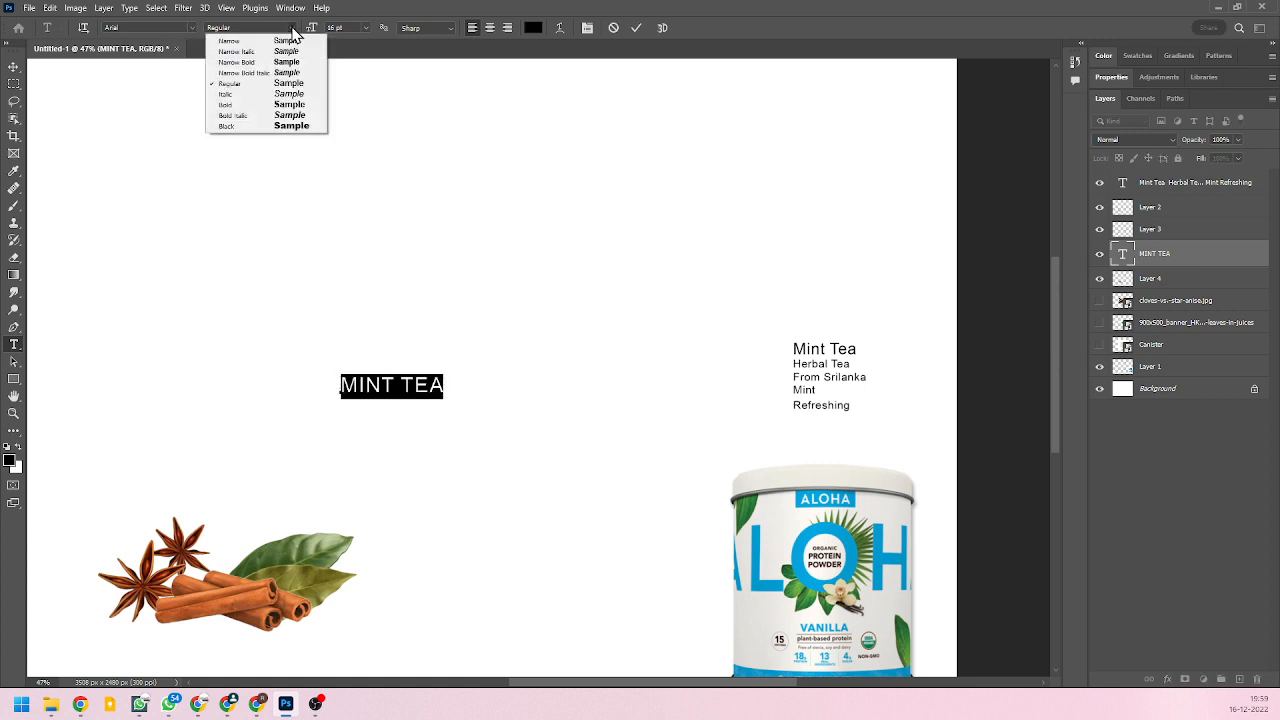
{"action": "left_click", "coordinate": [283, 127]}
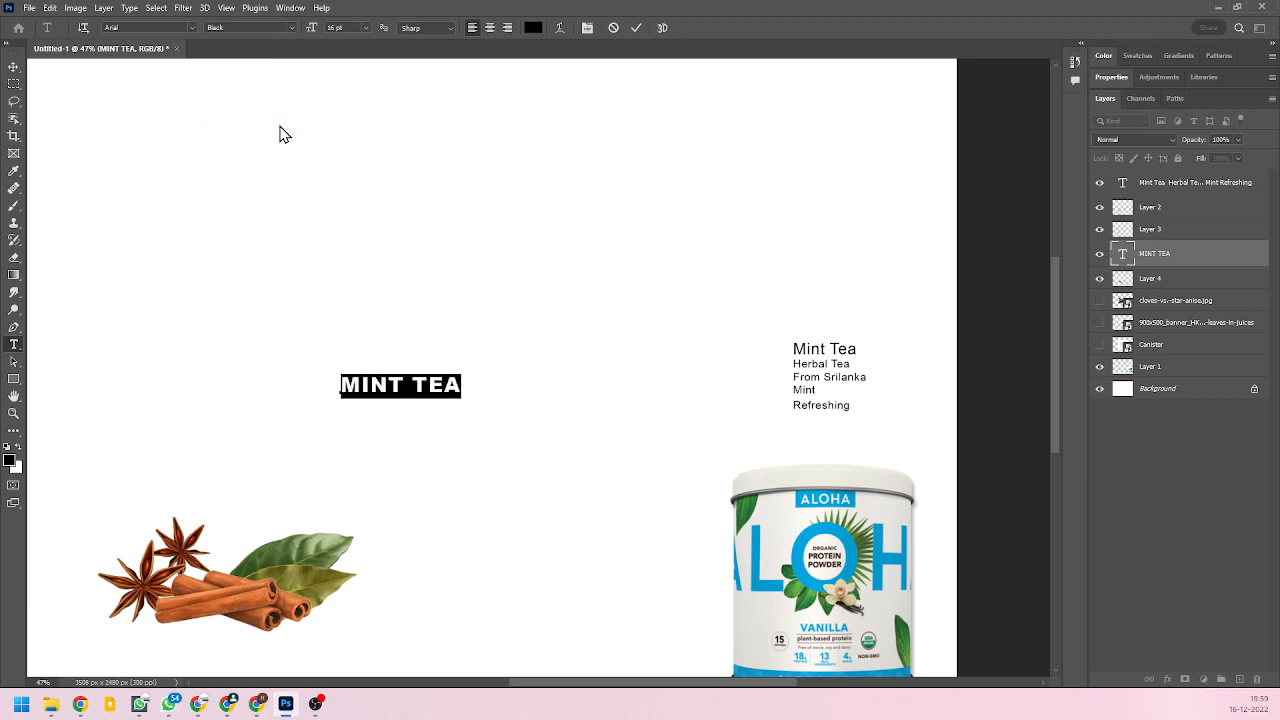
{"action": "left_click", "coordinate": [13, 67]}
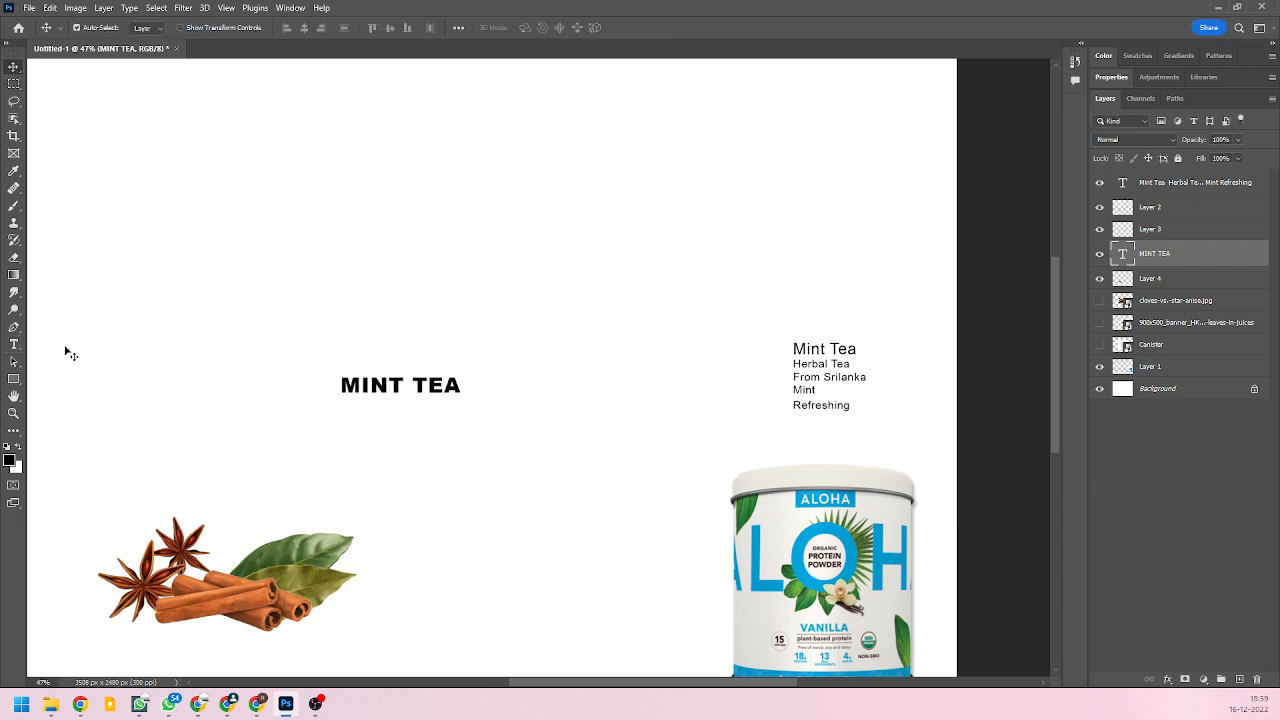
Enlarge the MINT TEA text to 28 pt and move it down and slightly left, above the spice cut-outs.
{"action": "left_click", "coordinate": [13, 344]}
{"action": "left_click", "coordinate": [390, 399]}
{"action": "key", "text": "ctrl+a"}
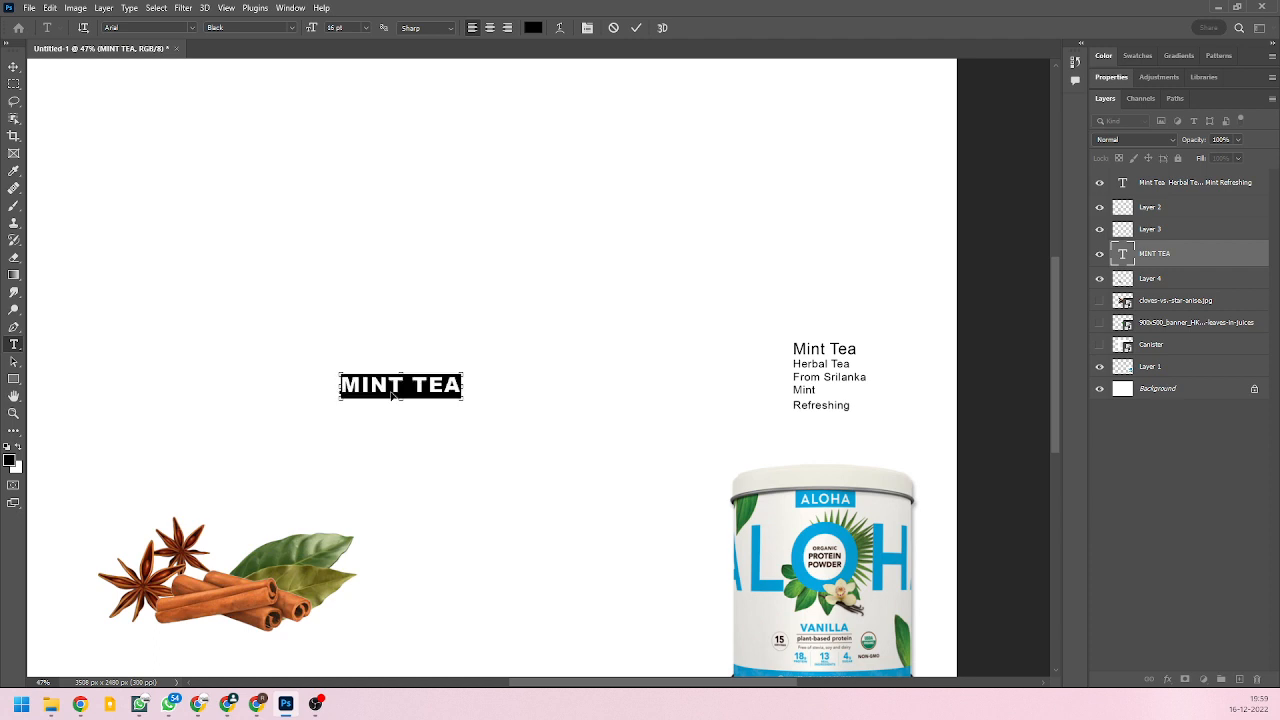
{"action": "key", "text": "ctrl+shift+period"}
{"action": "key", "text": "ctrl+shift+period"}
{"action": "key", "text": "ctrl+shift+period"}
{"action": "key", "text": "ctrl+shift+period"}
{"action": "key", "text": "ctrl+shift+period"}
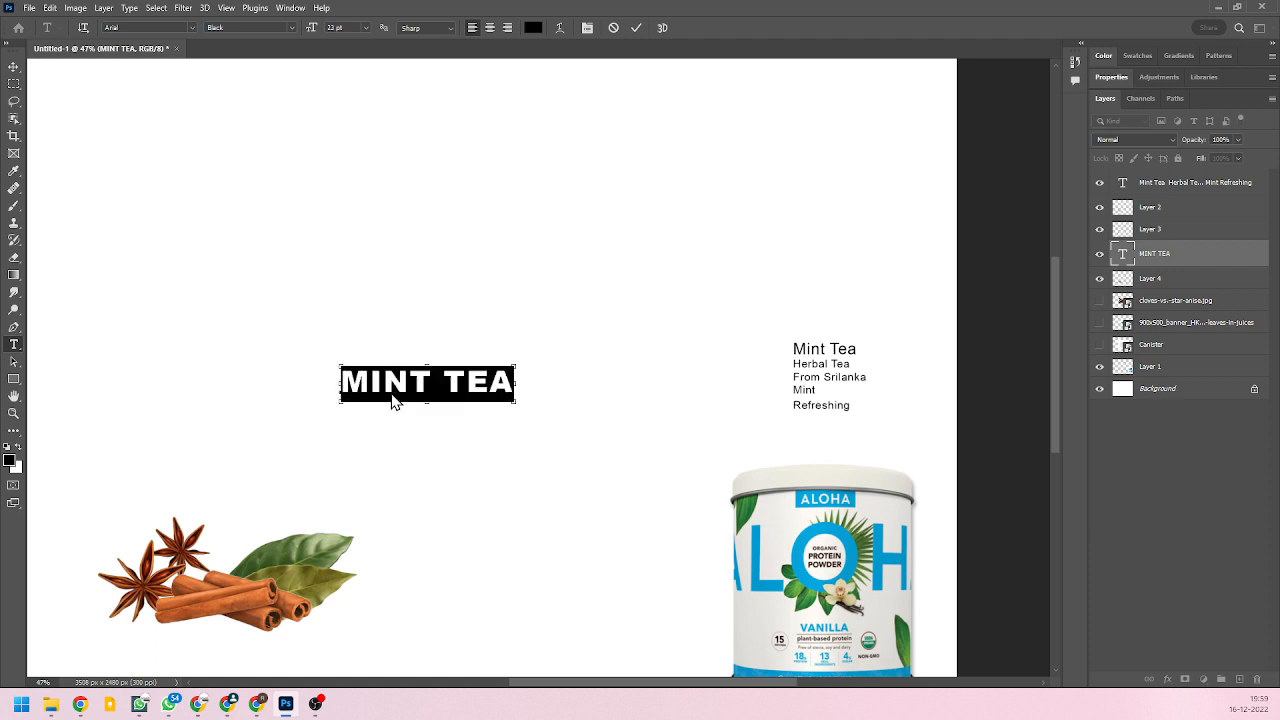
{"action": "key", "text": "ctrl+shift+period"}
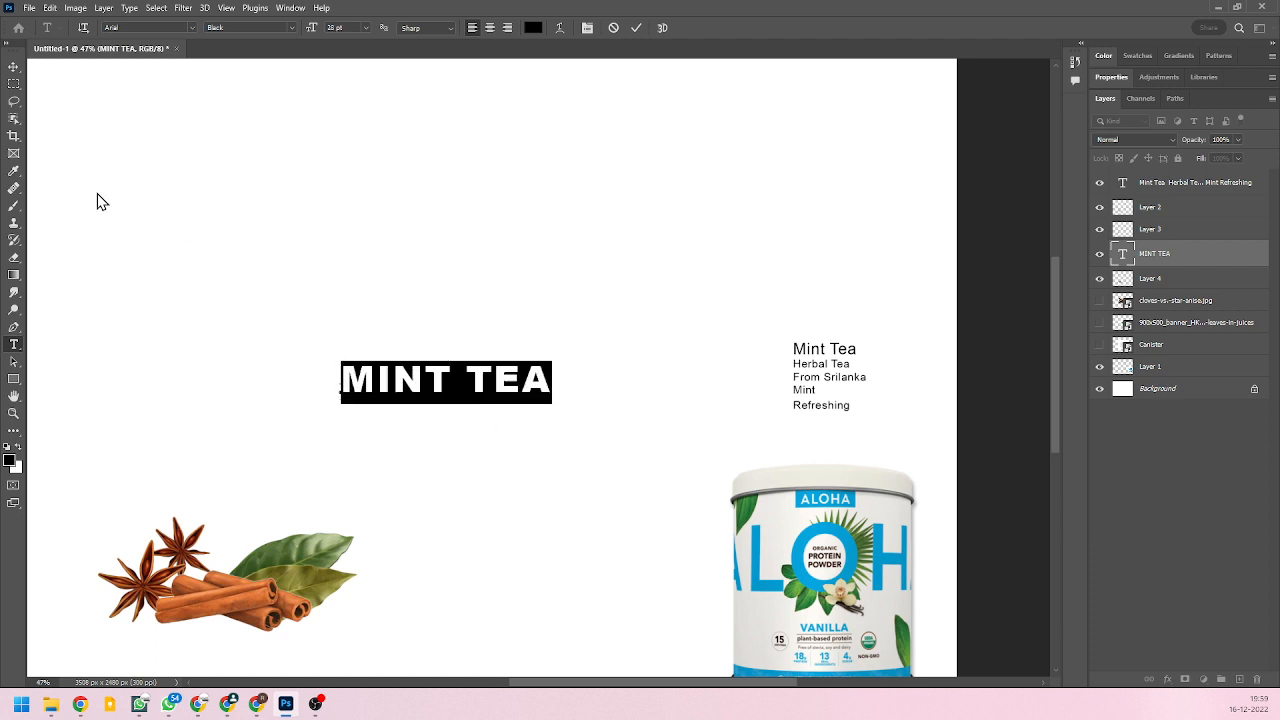
{"action": "left_click", "coordinate": [20, 67]}
{"action": "left_click_drag", "start_coordinate": [404, 380], "coordinate": [380, 408]}
{"action": "scroll", "coordinate": [455, 435], "scroll_direction": "down", "scroll_amount": 2}
{"action": "scroll", "coordinate": [390, 418], "scroll_direction": "up", "scroll_amount": 3}
{"action": "scroll", "coordinate": [402, 434], "scroll_direction": "down", "scroll_amount": 1}
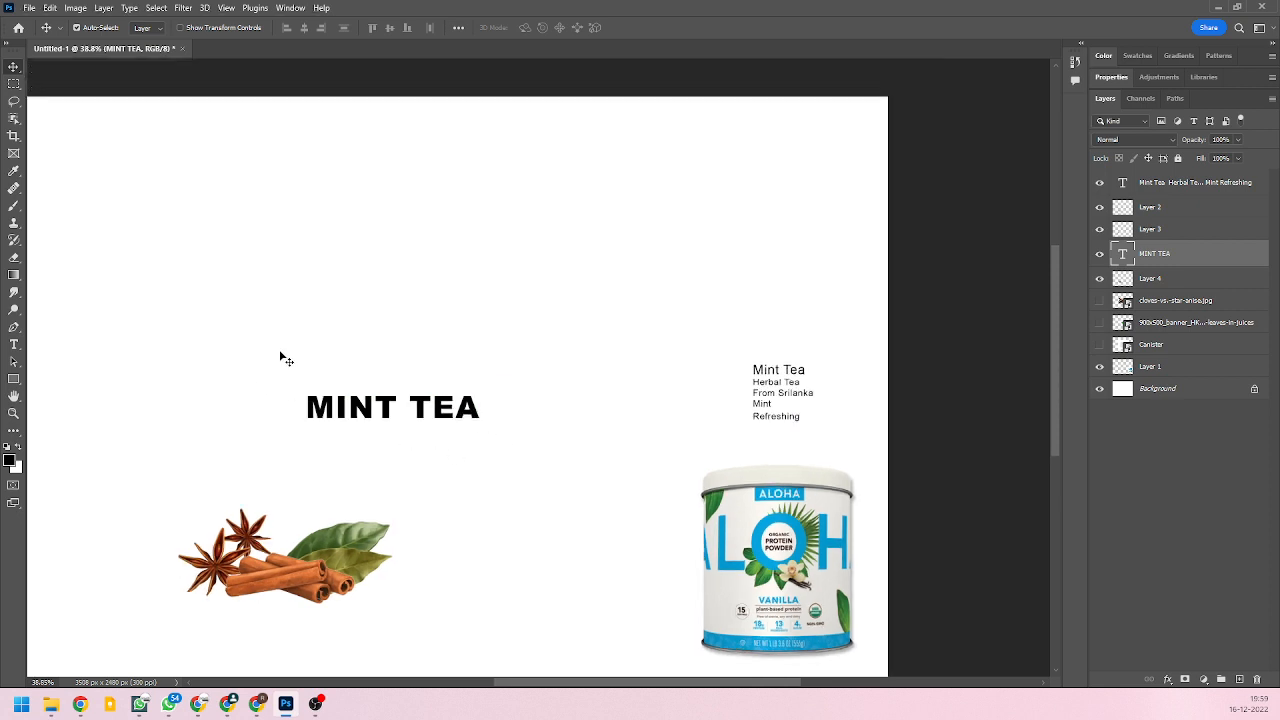
Add a new layer directly above Layer 1 and make a small square selection above the Mint Tea text block.
{"action": "left_click", "coordinate": [14, 83]}
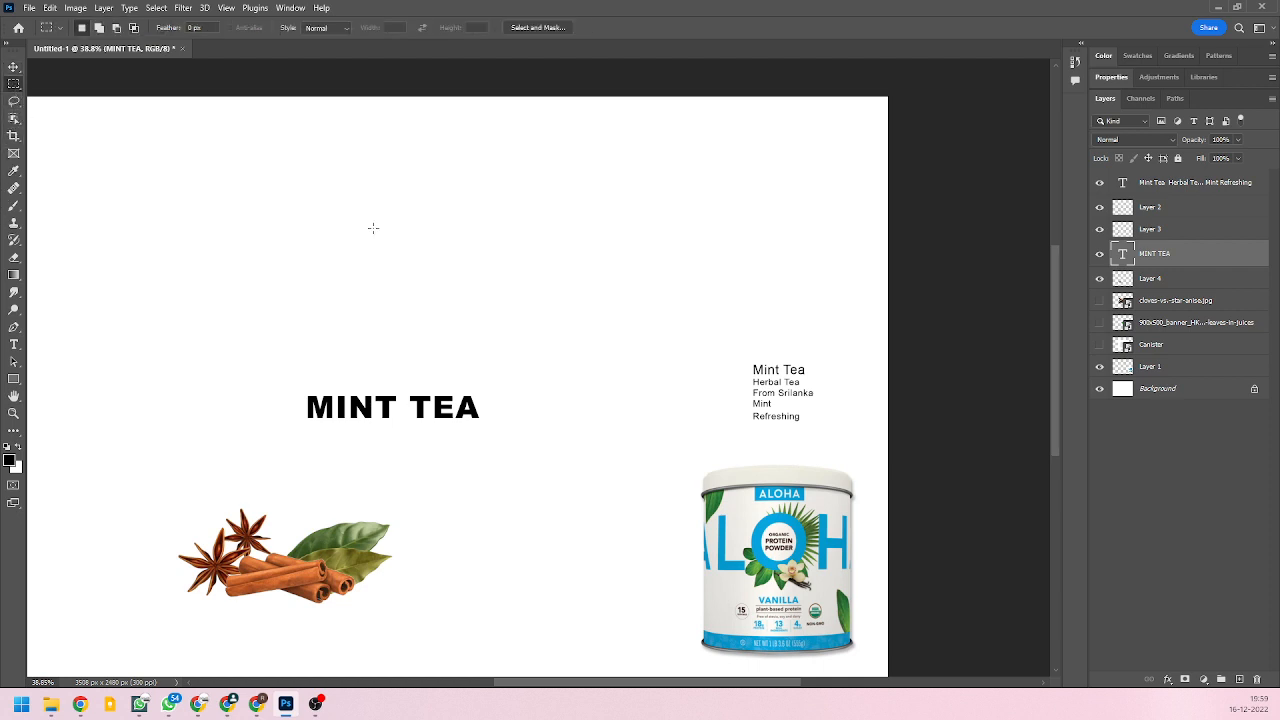
{"action": "left_click", "coordinate": [1190, 369]}
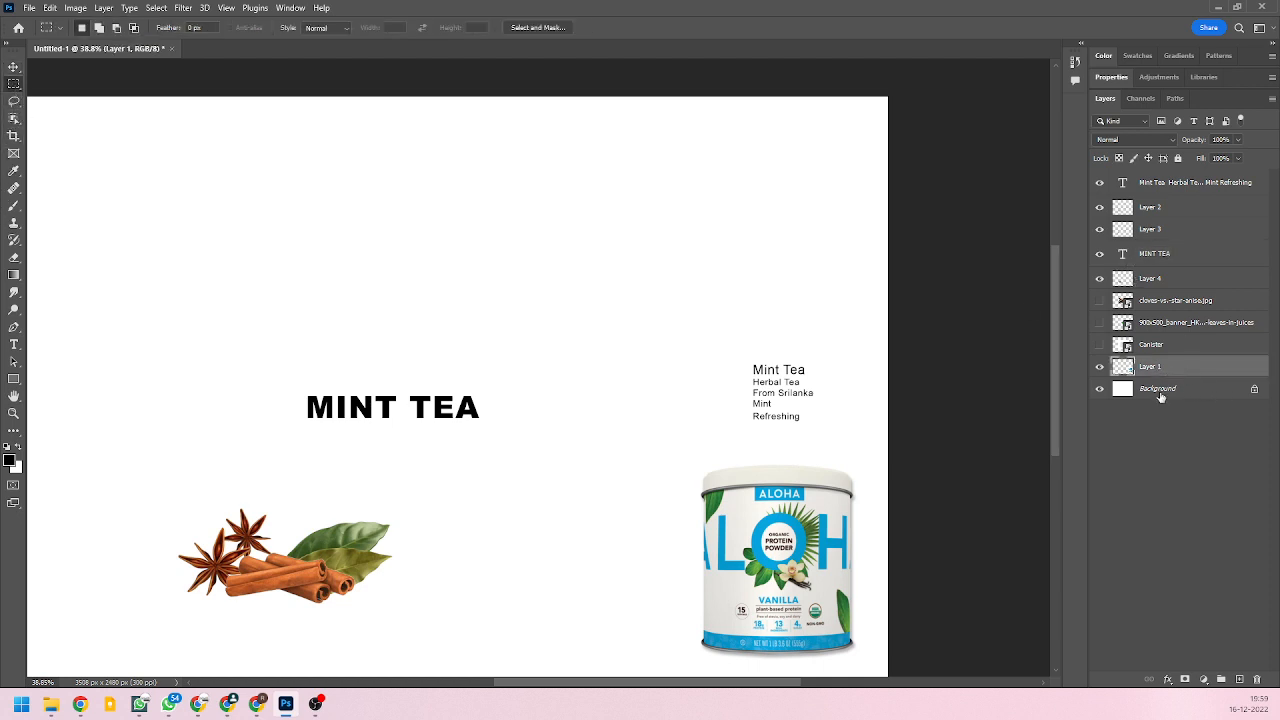
{"action": "left_click", "coordinate": [1238, 680]}
{"action": "left_click_drag", "start_coordinate": [753, 241], "coordinate": [776, 290]}
Sample the orange of the cinnamon sticks, lighten it to a pale peach and fill the square selection with it.
{"action": "key", "text": "i"}
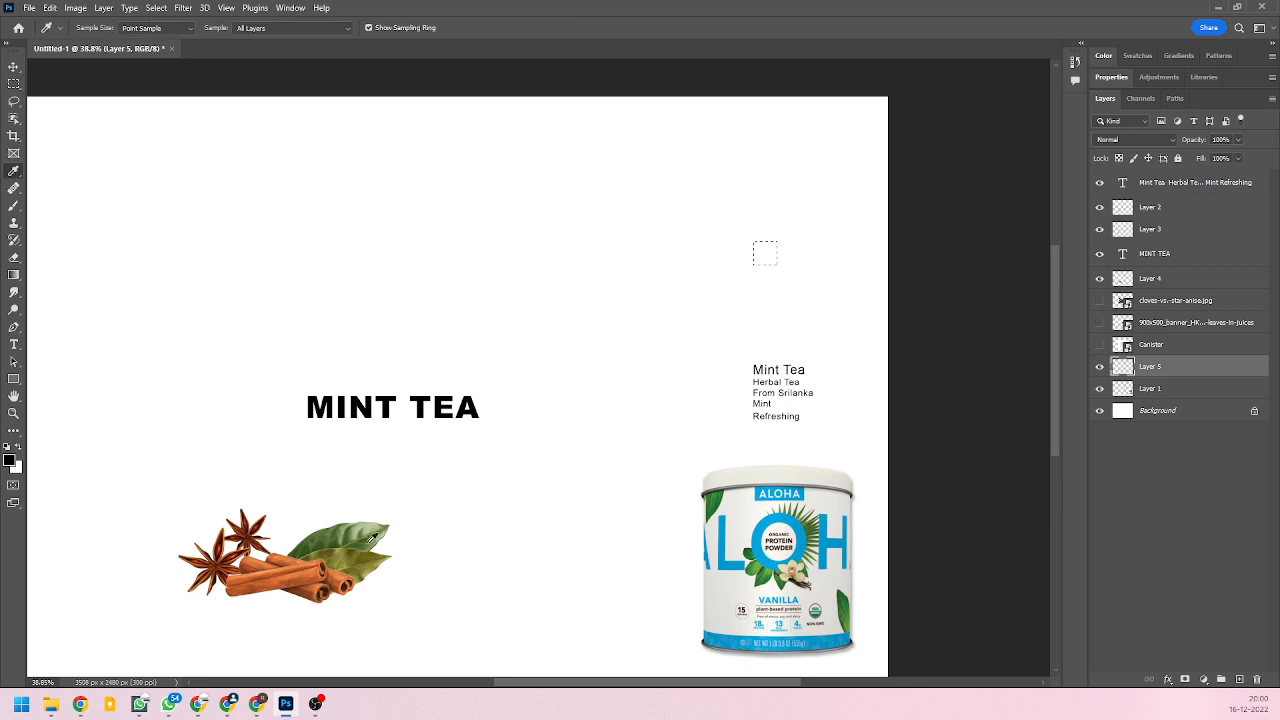
{"action": "left_click_drag", "start_coordinate": [339, 551], "coordinate": [290, 552]}
{"action": "left_click", "coordinate": [10, 461]}
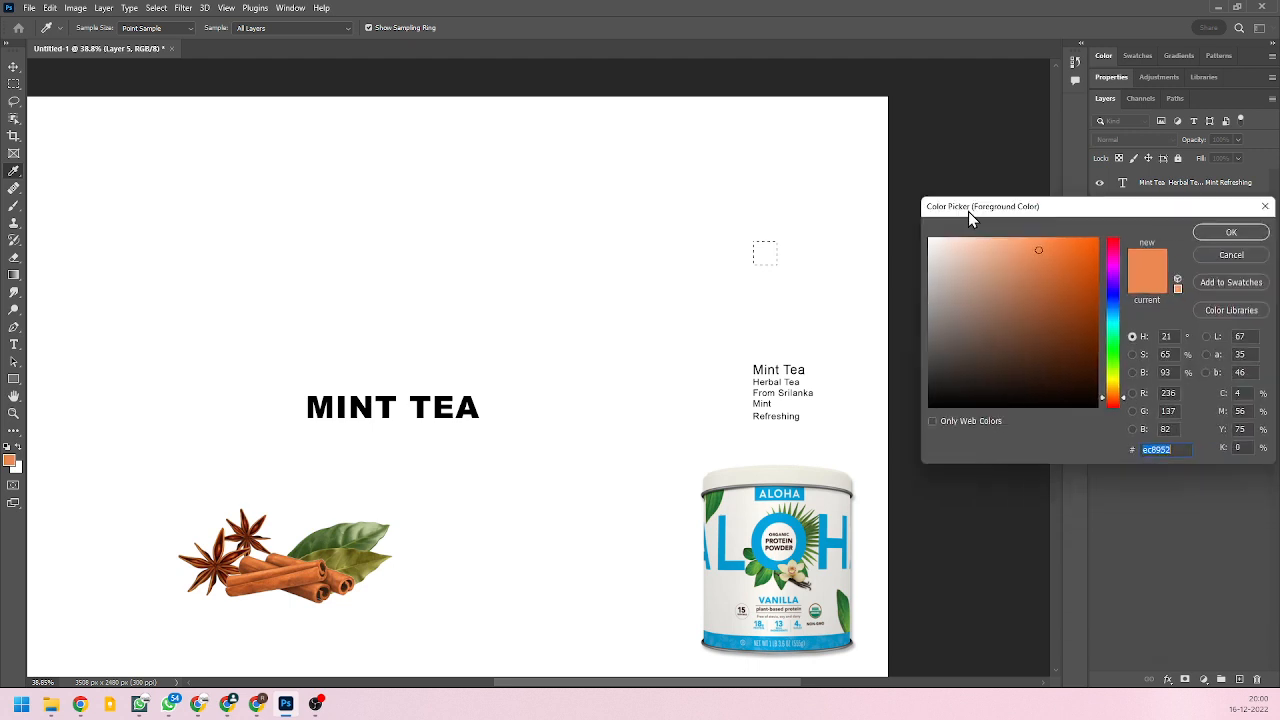
{"action": "left_click_drag", "start_coordinate": [969, 211], "coordinate": [920, 296]}
{"action": "left_click_drag", "start_coordinate": [945, 340], "coordinate": [930, 321]}
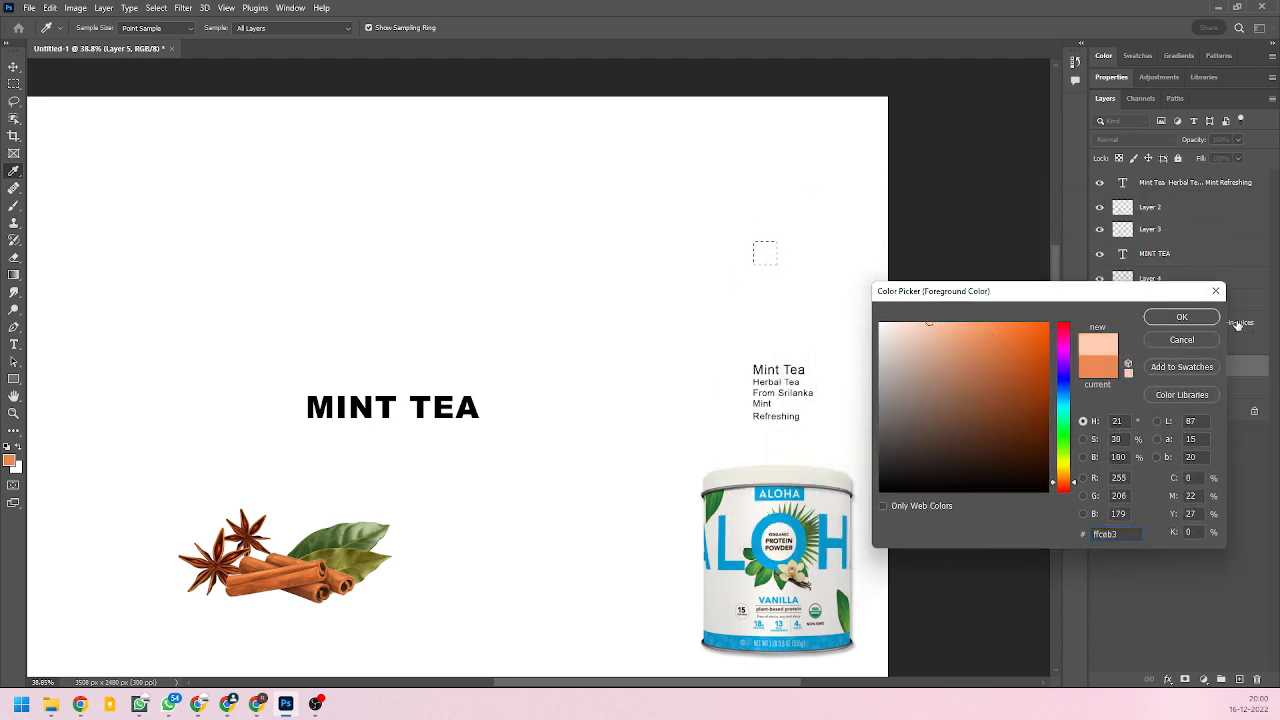
{"action": "left_click", "coordinate": [915, 323]}
{"action": "left_click", "coordinate": [1195, 318]}
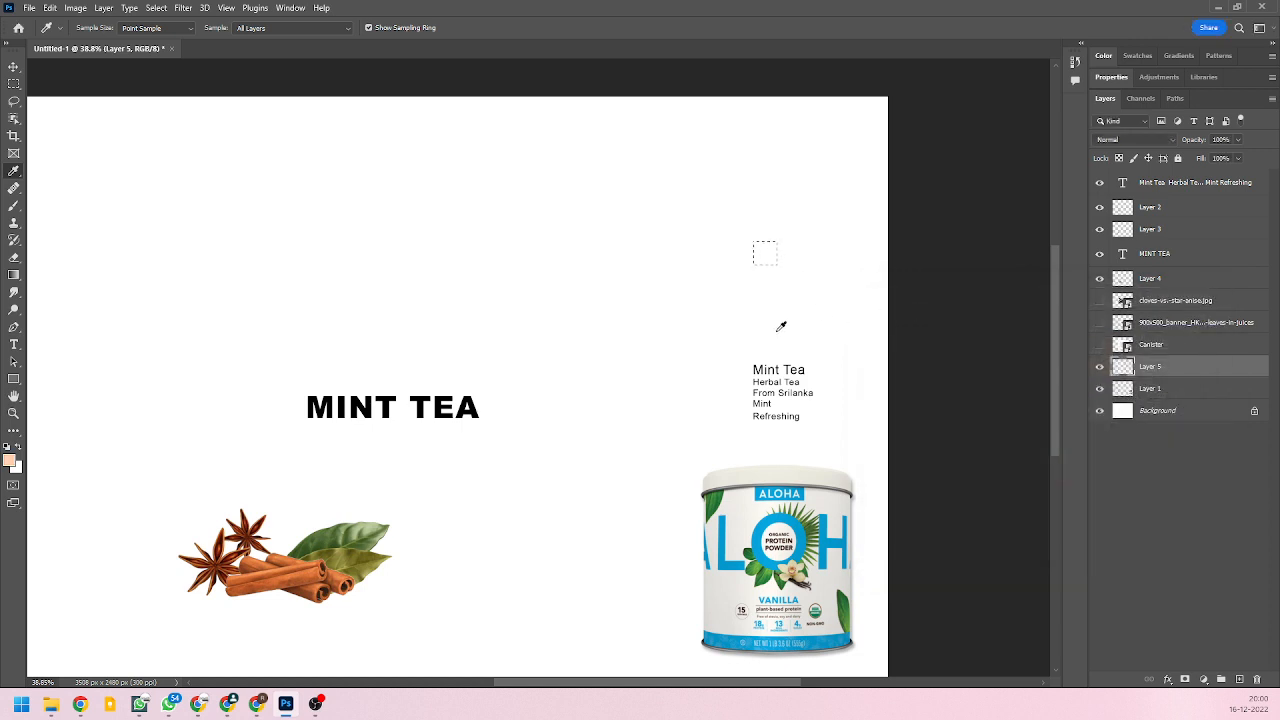
{"action": "key", "text": "alt+BackSpace"}
Add a second swatch just below the peach one, filled with a lightened green sampled from the bay leaf.
{"action": "left_click", "coordinate": [15, 88]}
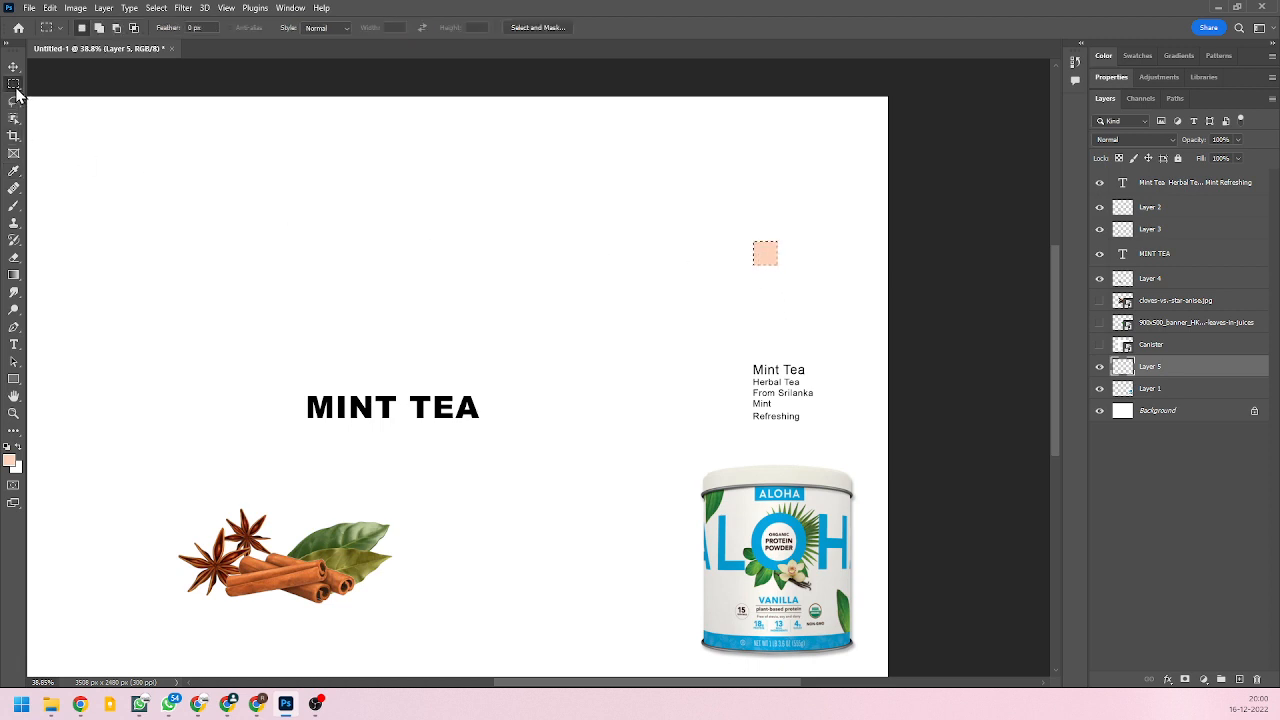
{"action": "left_click_drag", "start_coordinate": [766, 252], "coordinate": [768, 288]}
{"action": "key", "text": "i"}
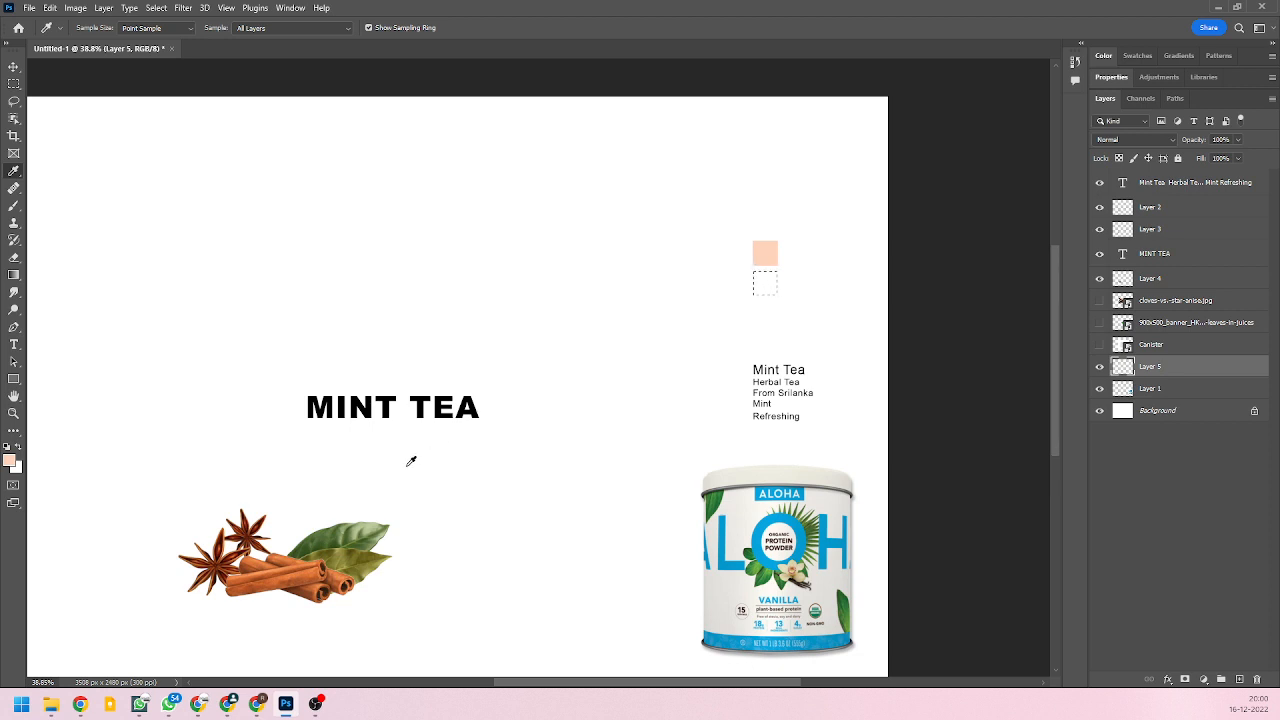
{"action": "left_click_drag", "start_coordinate": [350, 528], "coordinate": [352, 521]}
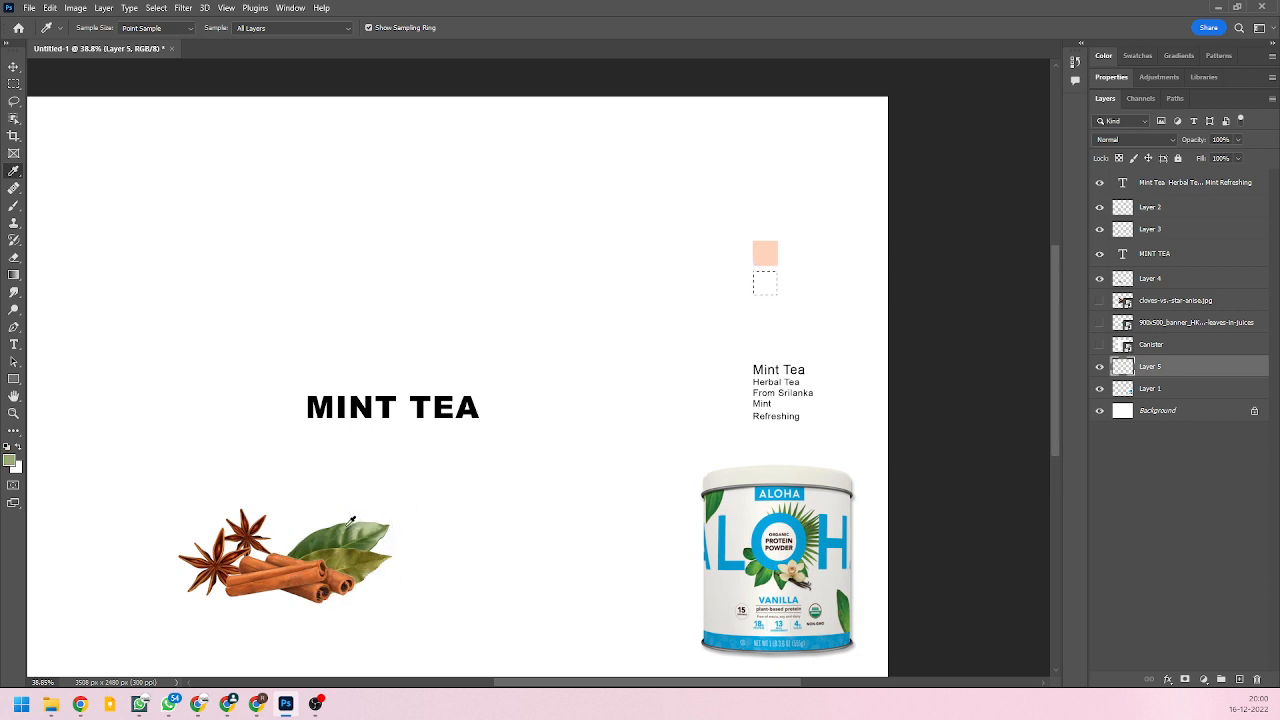
{"action": "left_click", "coordinate": [9, 459]}
{"action": "left_click", "coordinate": [923, 371]}
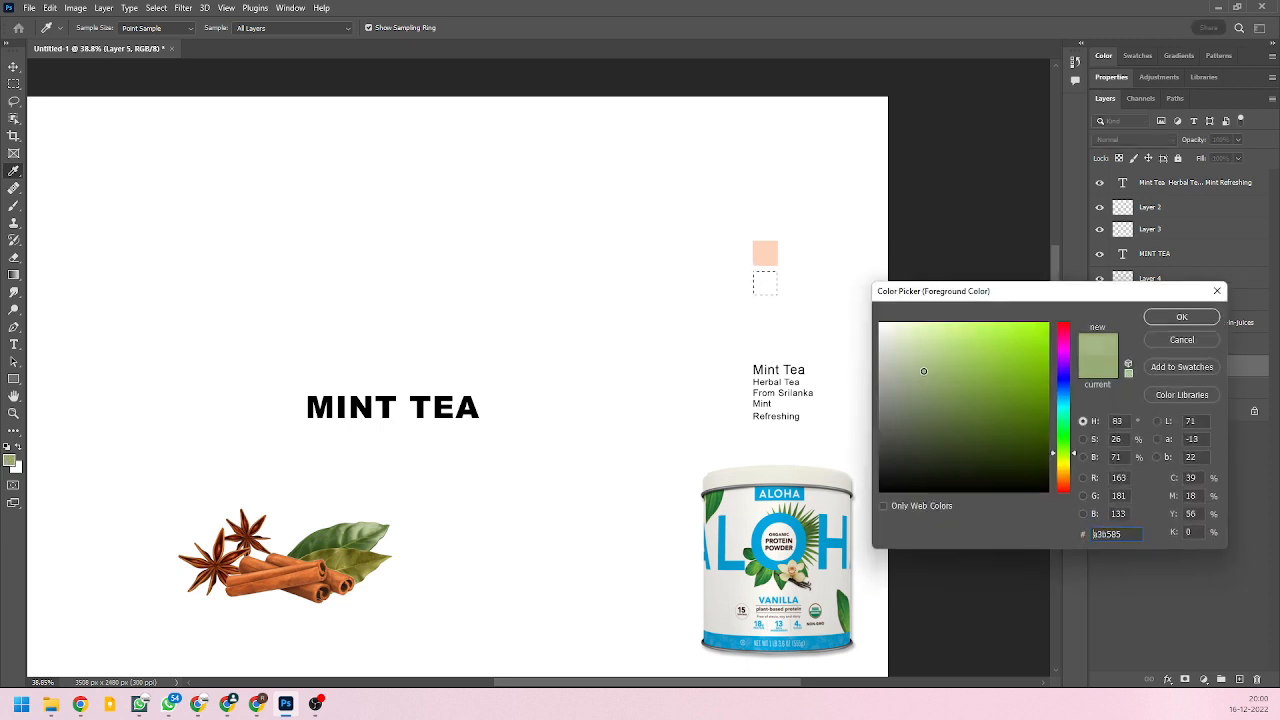
{"action": "left_click_drag", "start_coordinate": [921, 368], "coordinate": [914, 358]}
{"action": "left_click", "coordinate": [1203, 320]}
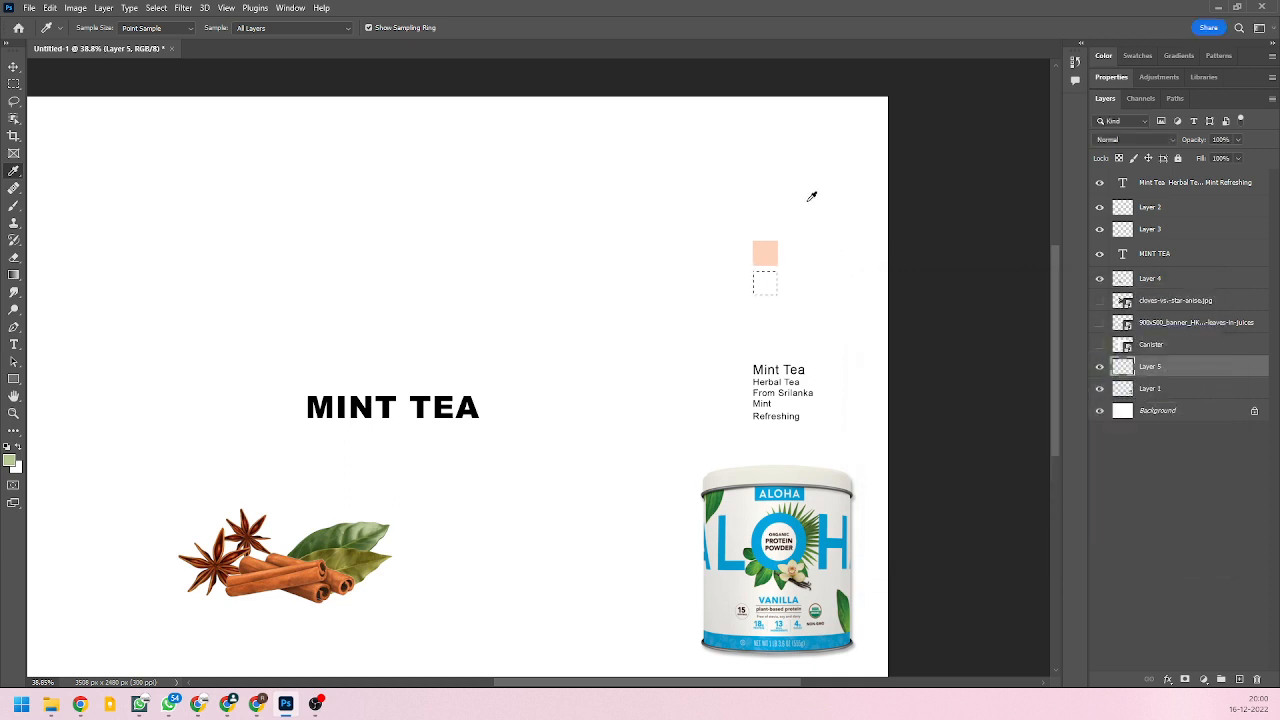
{"action": "key", "text": "alt+BackSpace"}
Add a third swatch below the green one, filled with the dark brown sampled from the star anise, and clear the selection.
{"action": "left_click", "coordinate": [13, 86]}
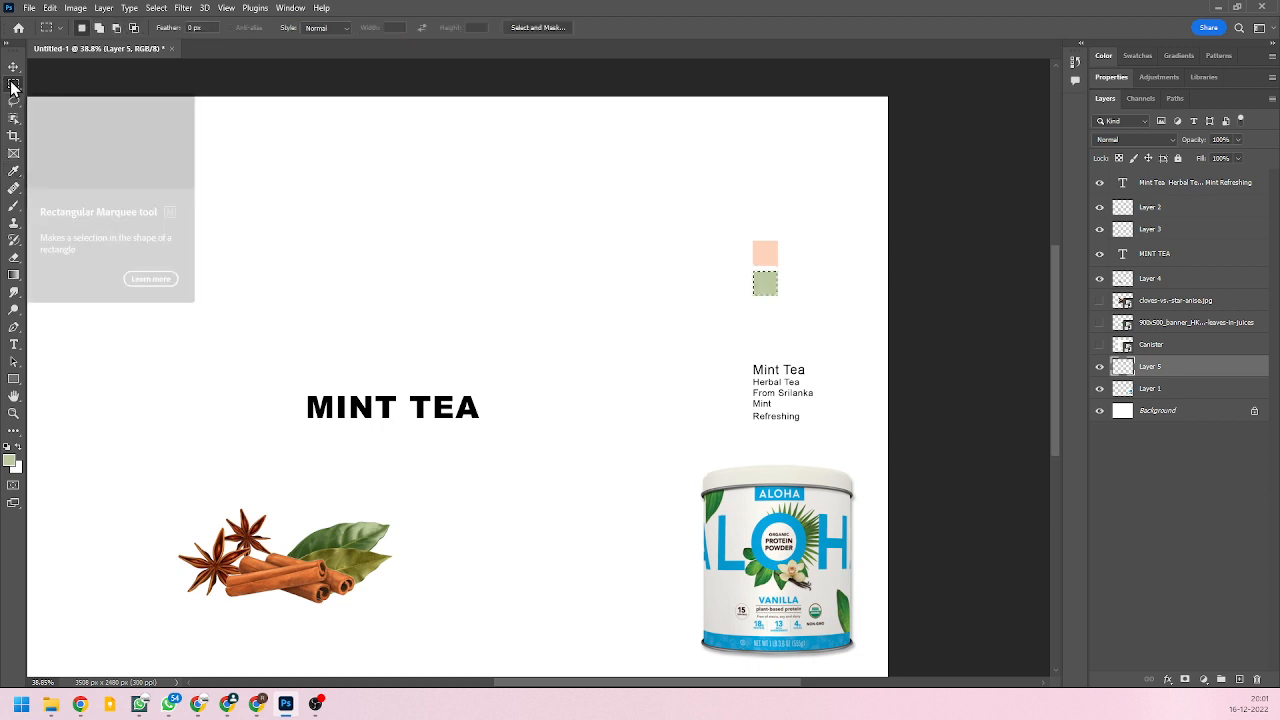
{"action": "left_click_drag", "start_coordinate": [768, 283], "coordinate": [767, 312]}
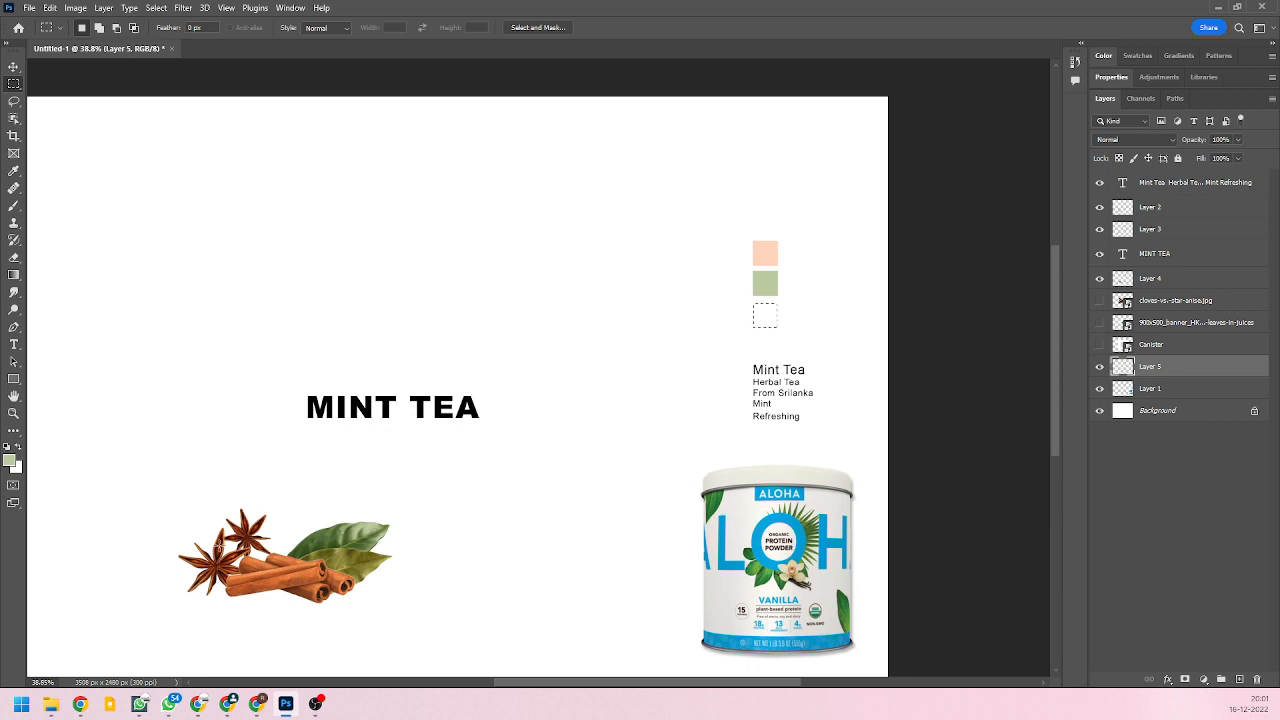
{"action": "key", "text": "i"}
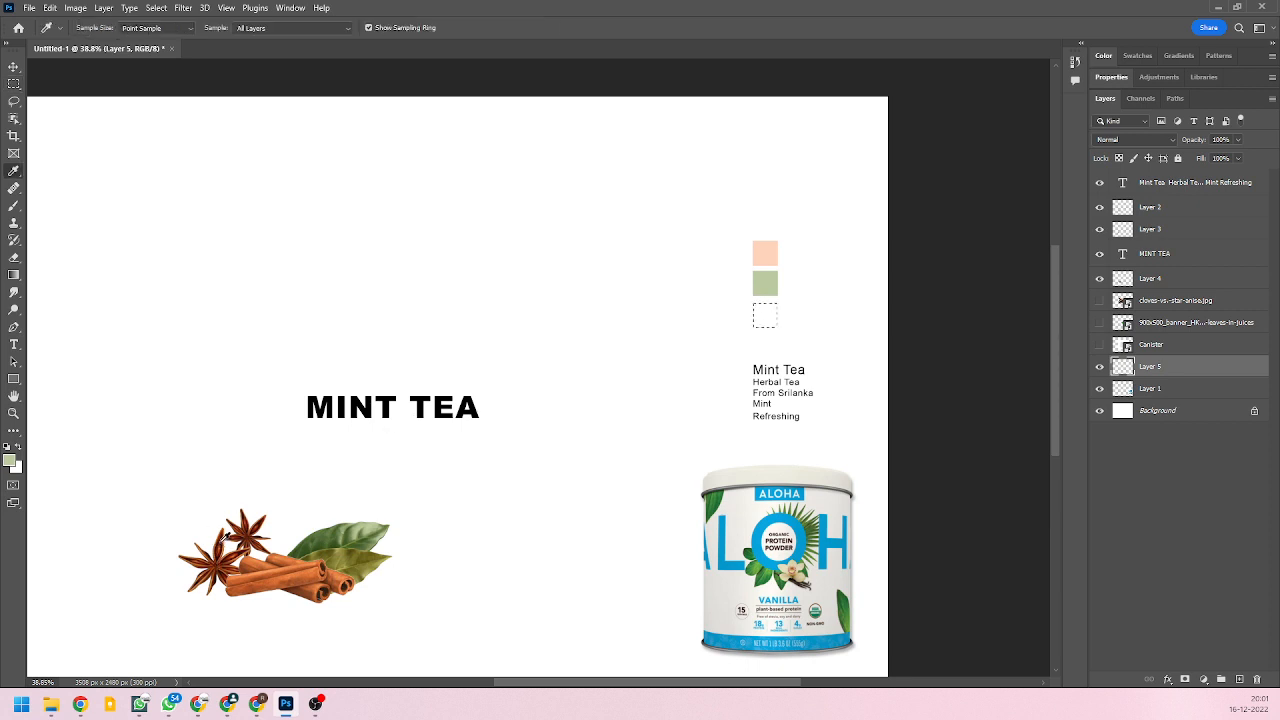
{"action": "left_click_drag", "start_coordinate": [226, 536], "coordinate": [227, 537]}
{"action": "key", "text": "alt+BackSpace"}
{"action": "left_click", "coordinate": [14, 84]}
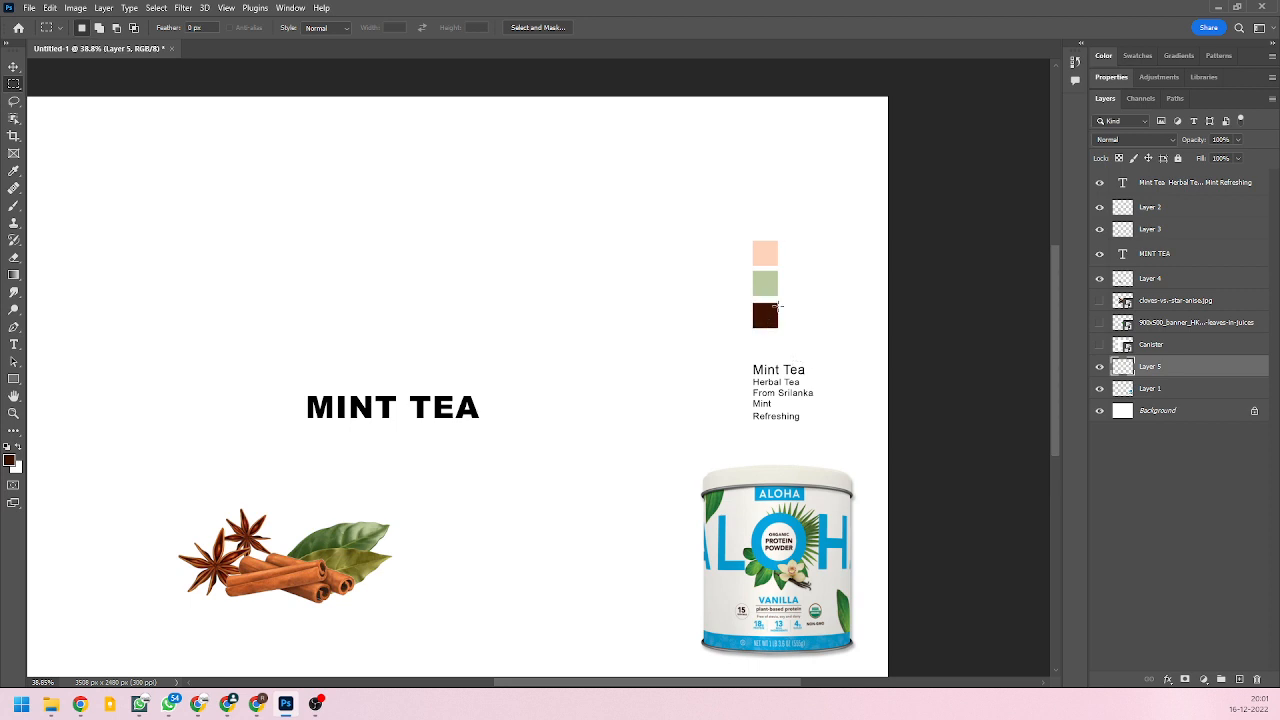
{"action": "scroll", "coordinate": [778, 307], "scroll_direction": "up", "scroll_amount": 5}
{"action": "scroll", "coordinate": [812, 312], "scroll_direction": "down", "scroll_amount": 6}
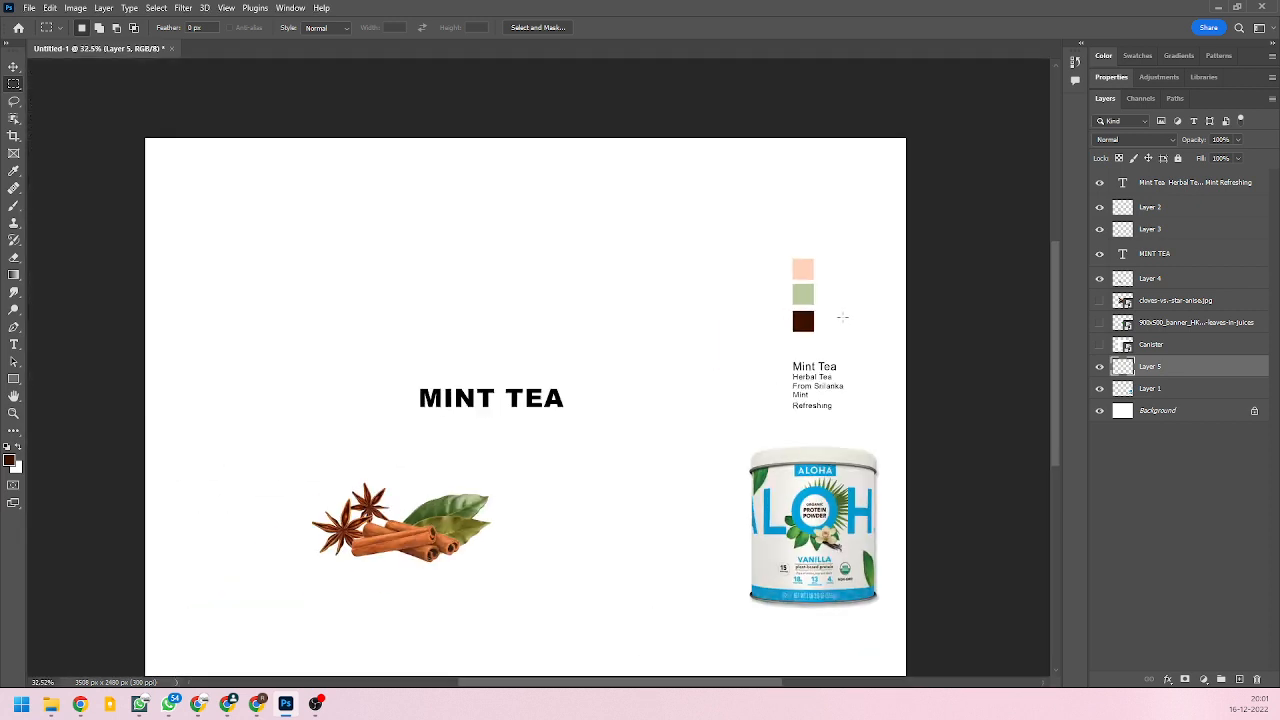
{"action": "scroll", "coordinate": [553, 392], "scroll_direction": "up", "scroll_amount": 3}
Recolor the MINT TEA text with the dark brown of the third swatch.
{"action": "left_click", "coordinate": [13, 67]}
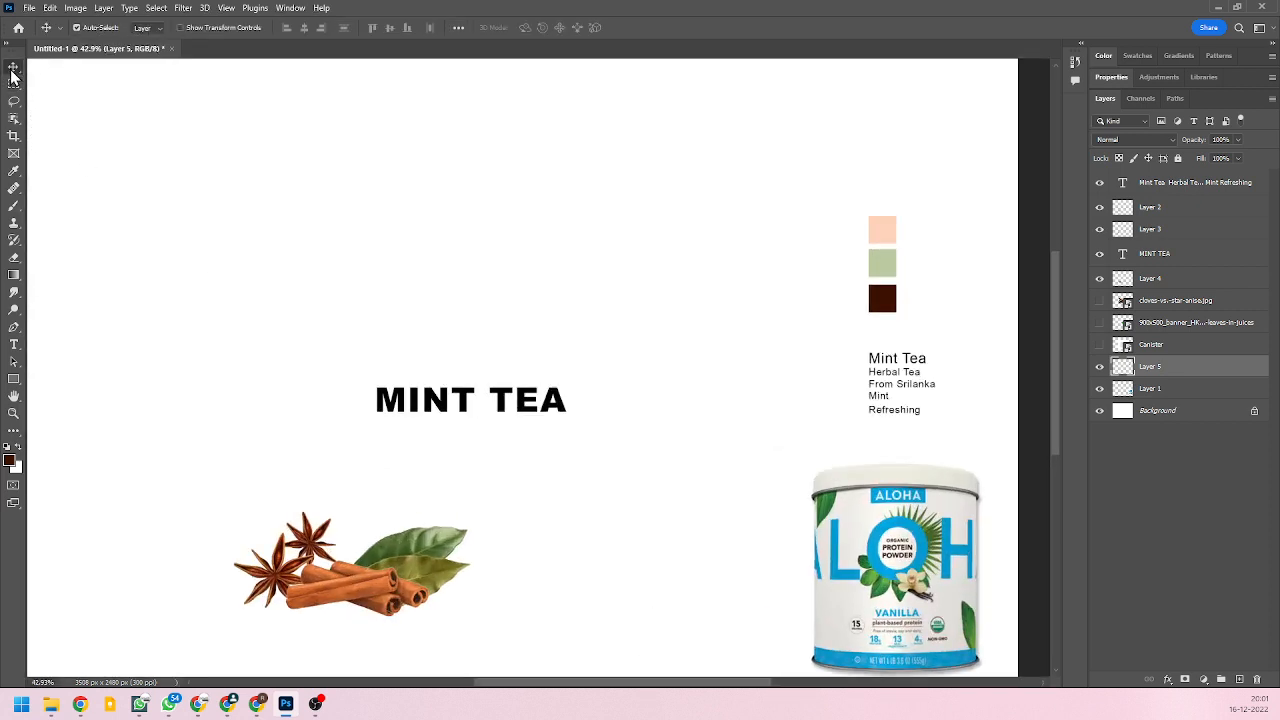
{"action": "double_click", "coordinate": [456, 401]}
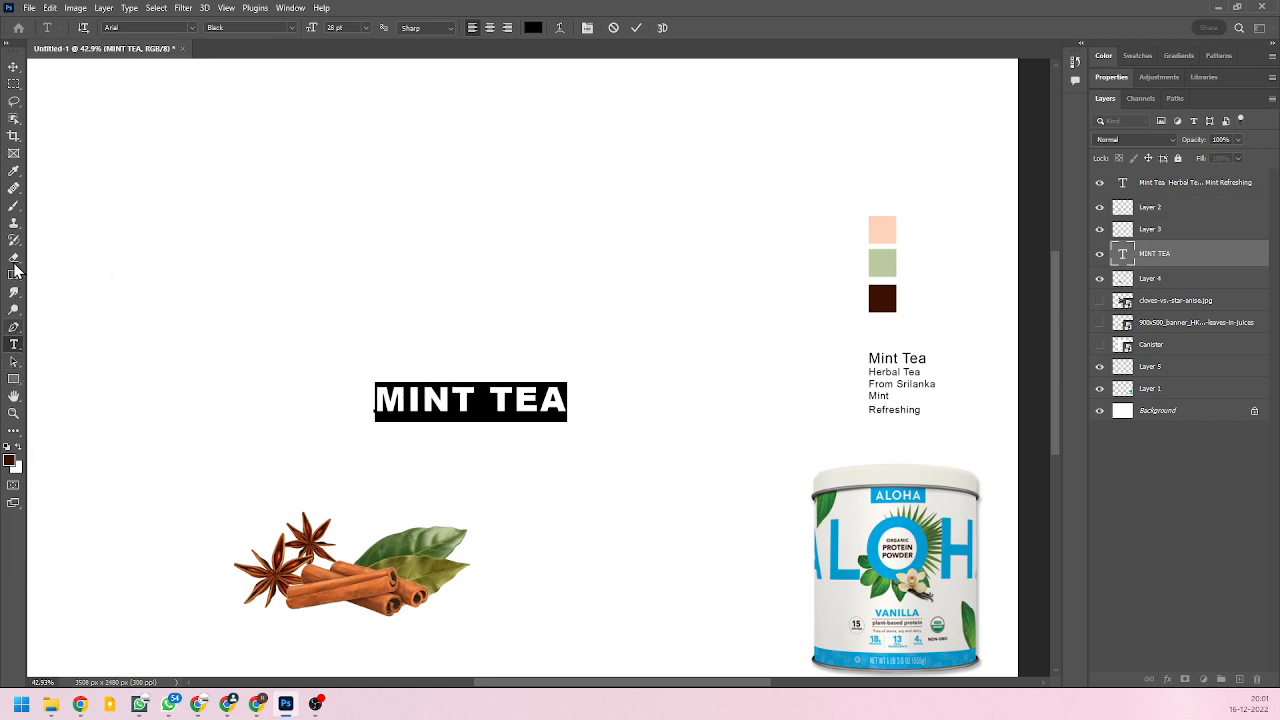
{"action": "left_click", "coordinate": [15, 173]}
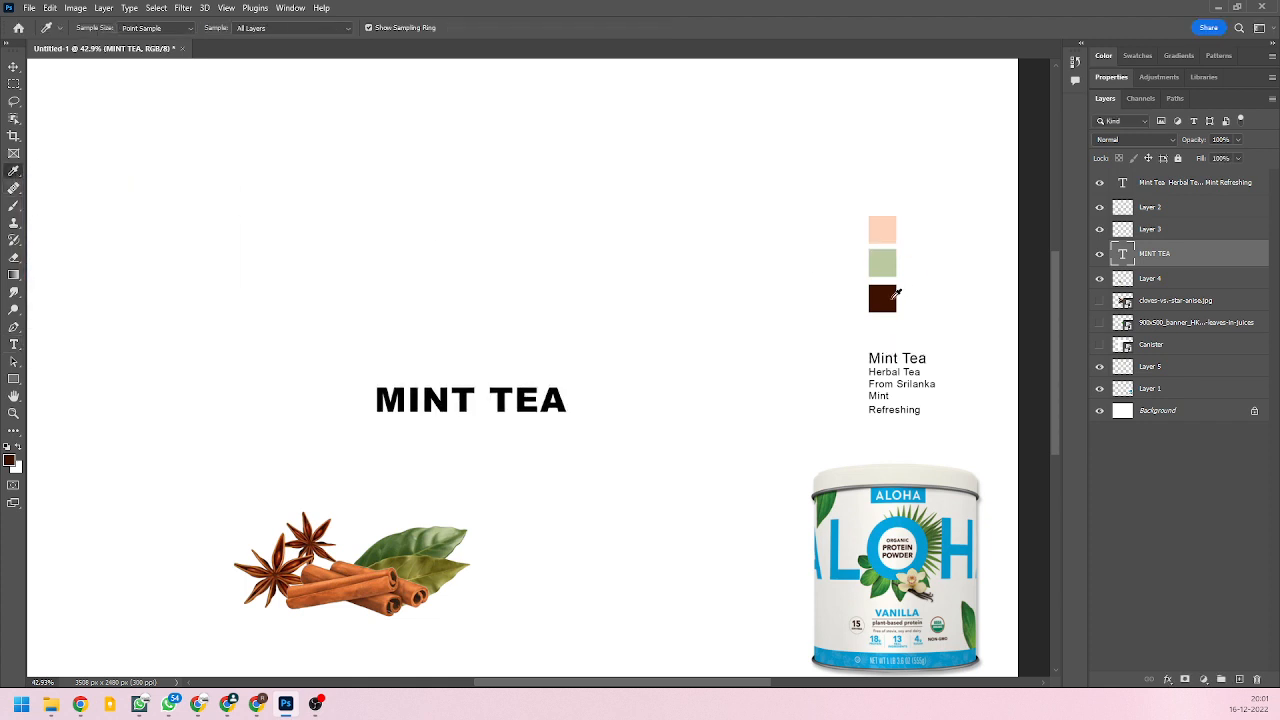
{"action": "left_click", "coordinate": [14, 67]}
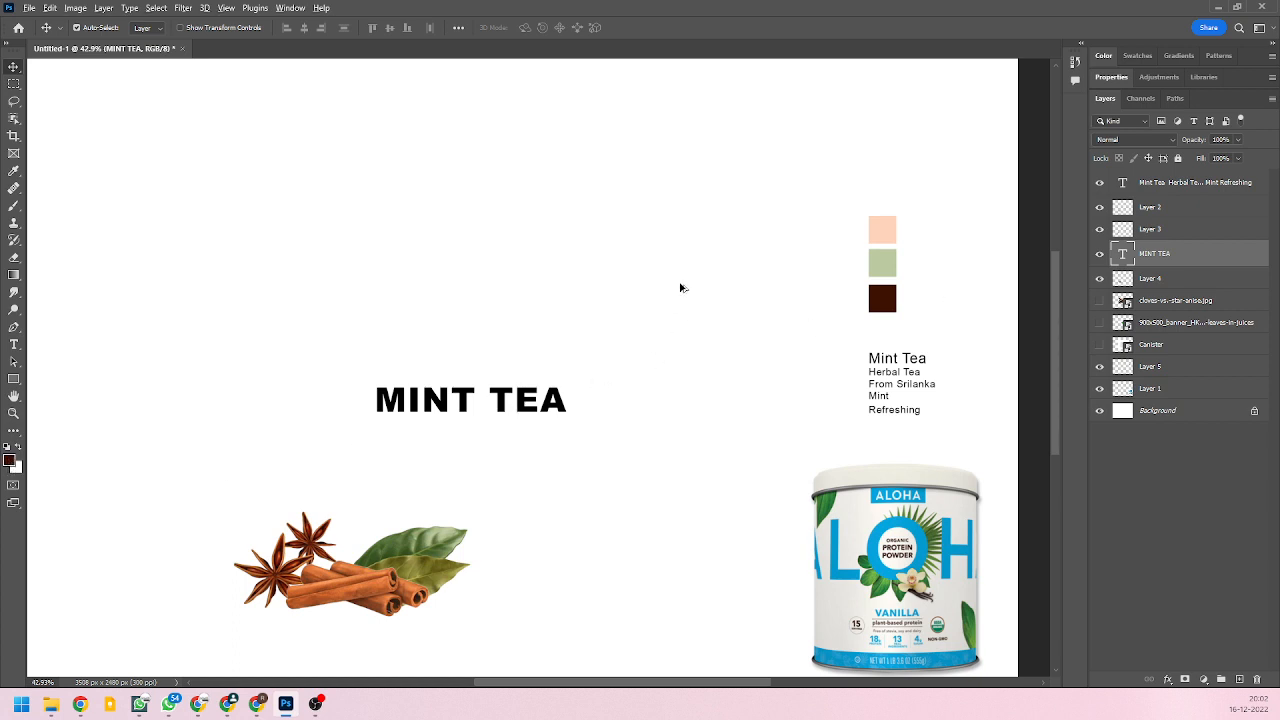
{"action": "key", "text": "alt+BackSpace"}
{"action": "scroll", "coordinate": [486, 416], "scroll_direction": "up", "scroll_amount": 5}
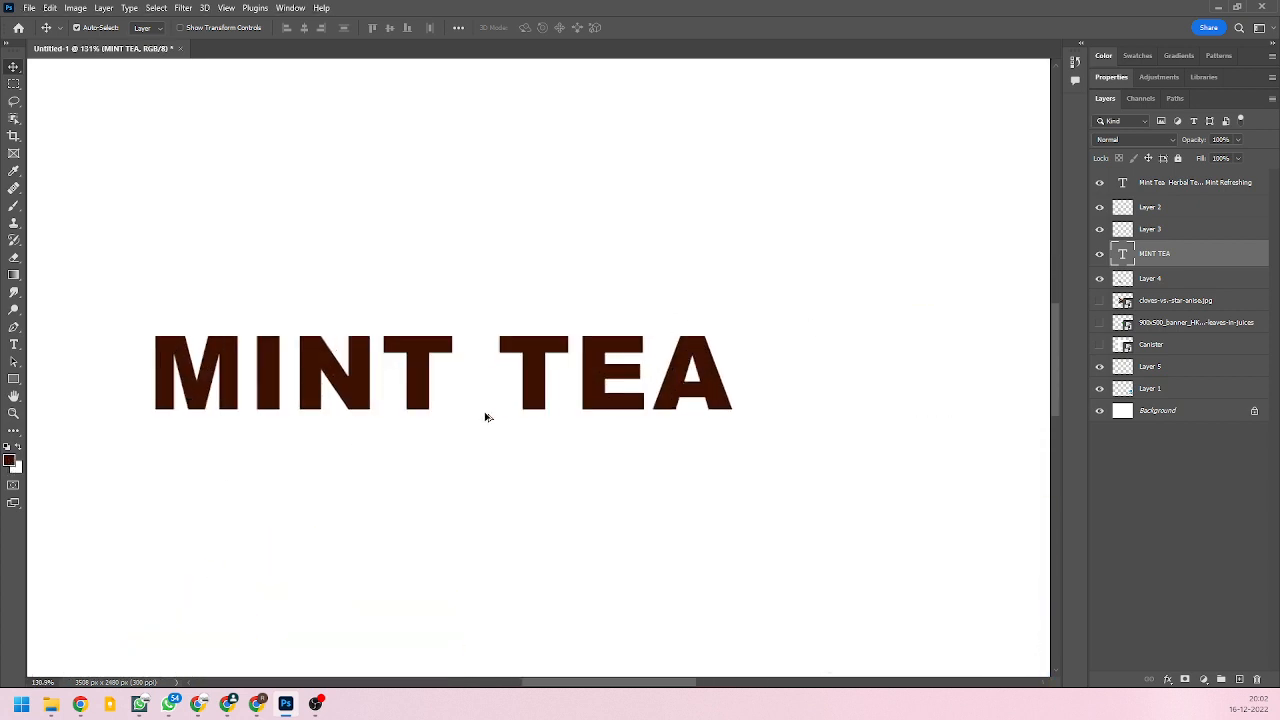
Undo the last color change of the MINT TEA text.
{"action": "scroll", "coordinate": [487, 416], "scroll_direction": "down", "scroll_amount": 1}
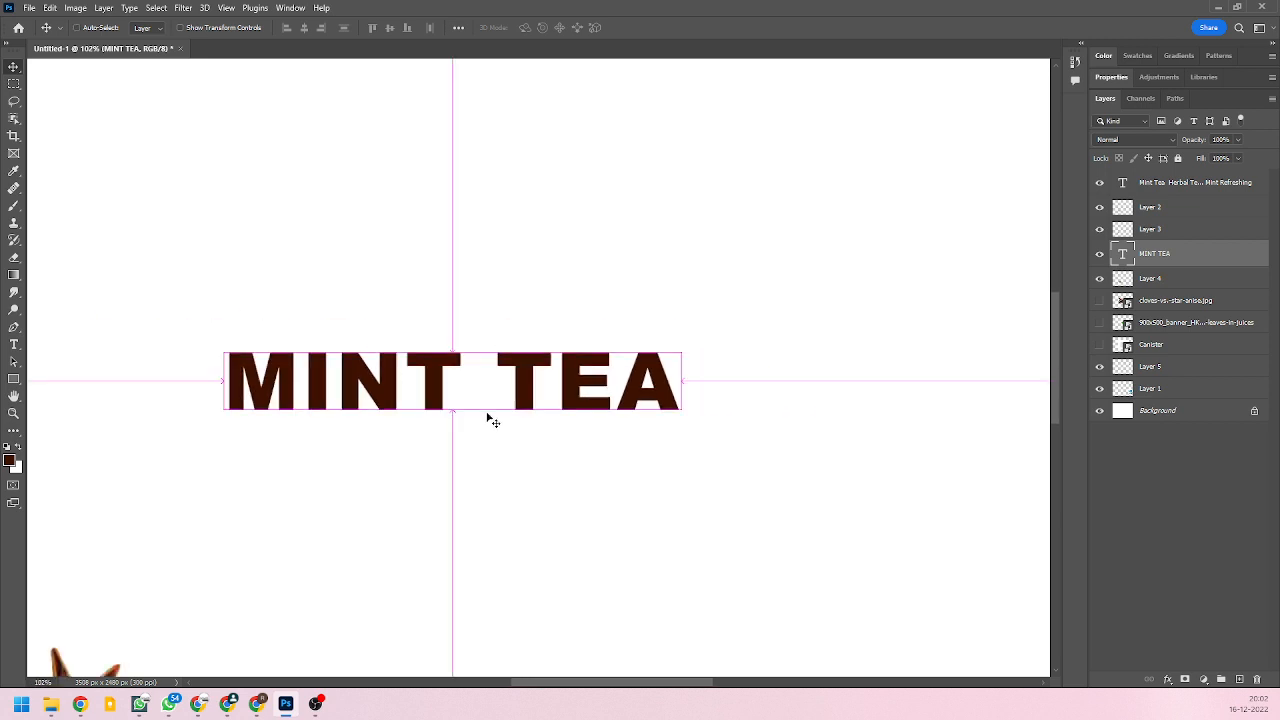
{"action": "key", "text": "ctrl+z"}
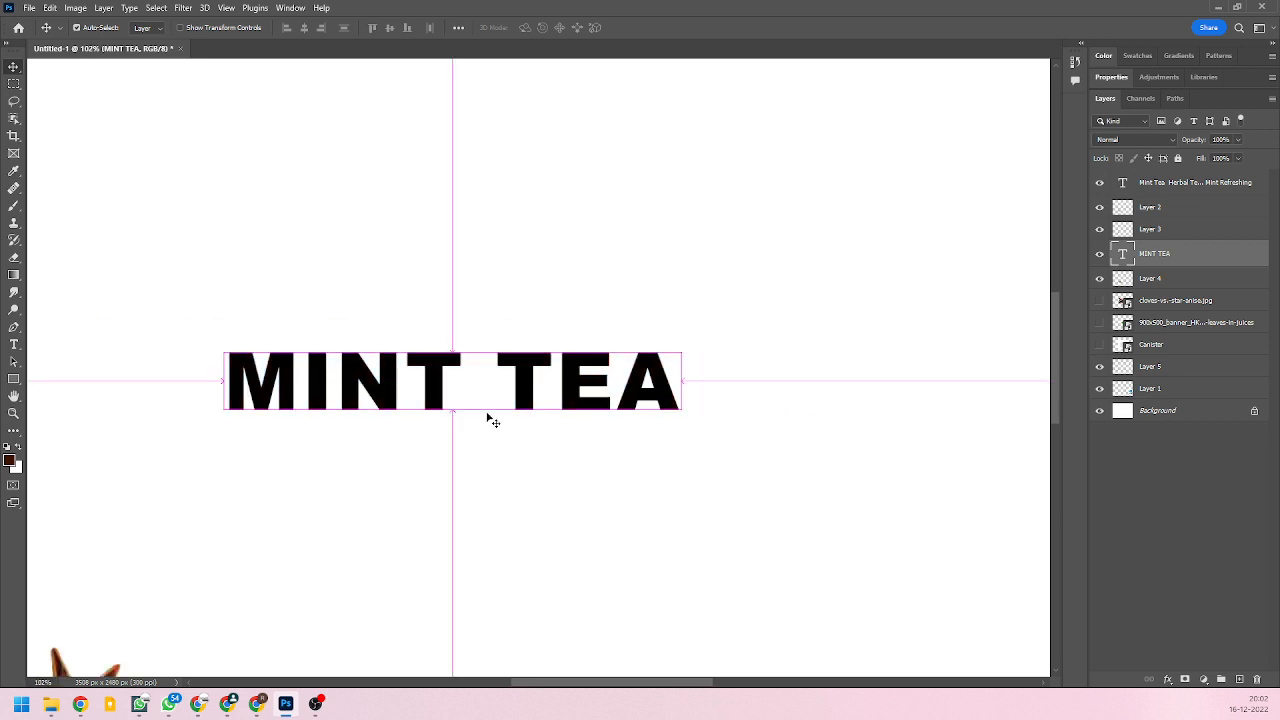
{"action": "double_click", "coordinate": [444, 368]}
{"action": "left_click", "coordinate": [229, 370]}
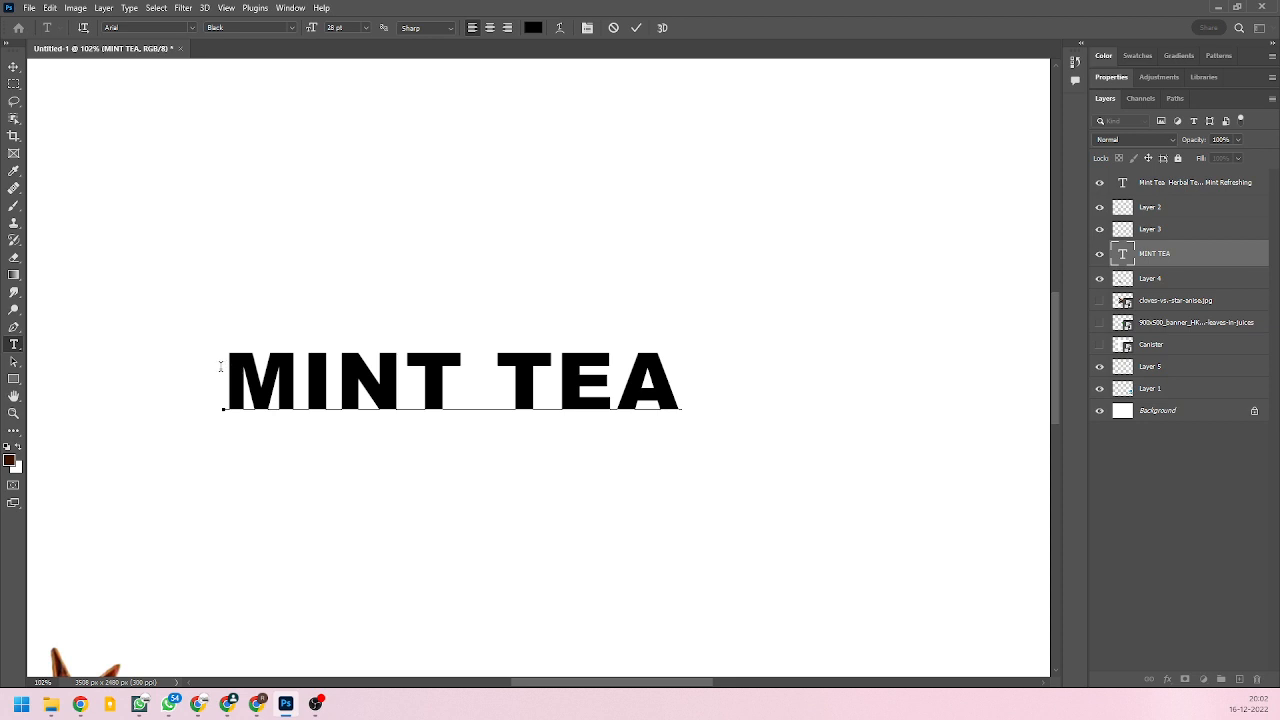
{"action": "left_click_drag", "start_coordinate": [221, 367], "coordinate": [687, 380]}
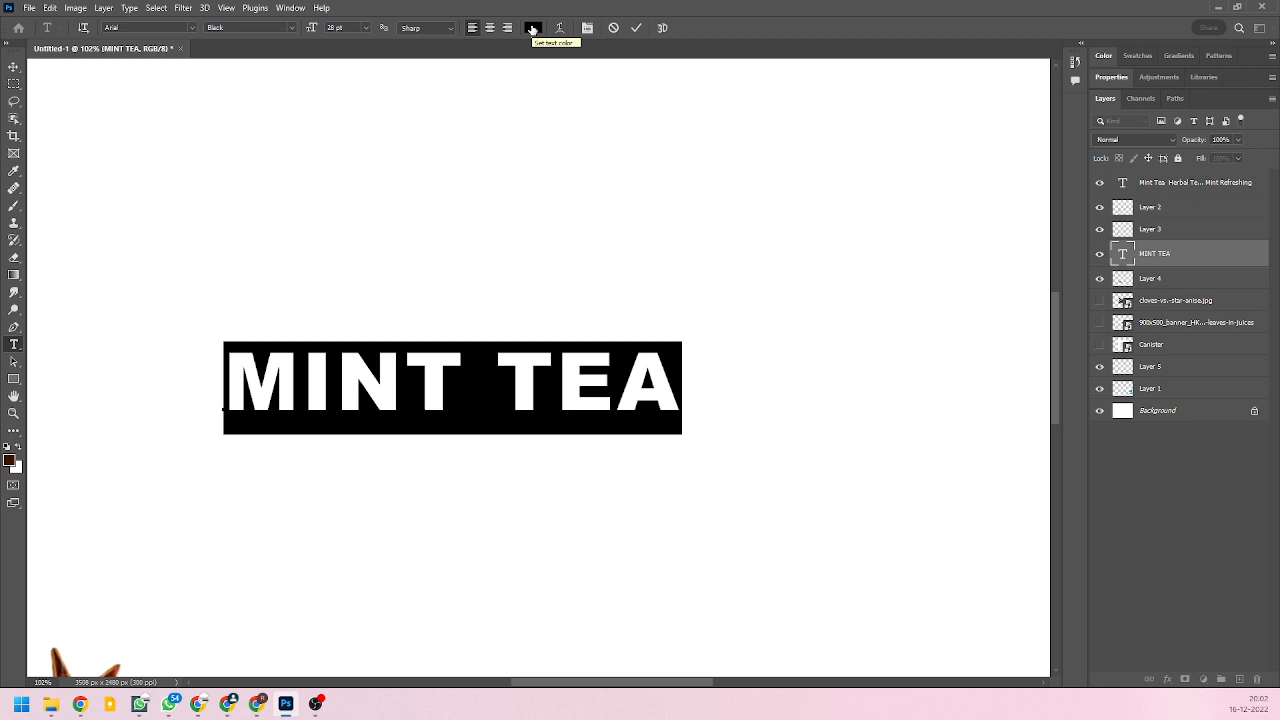
{"action": "left_click", "coordinate": [13, 66]}
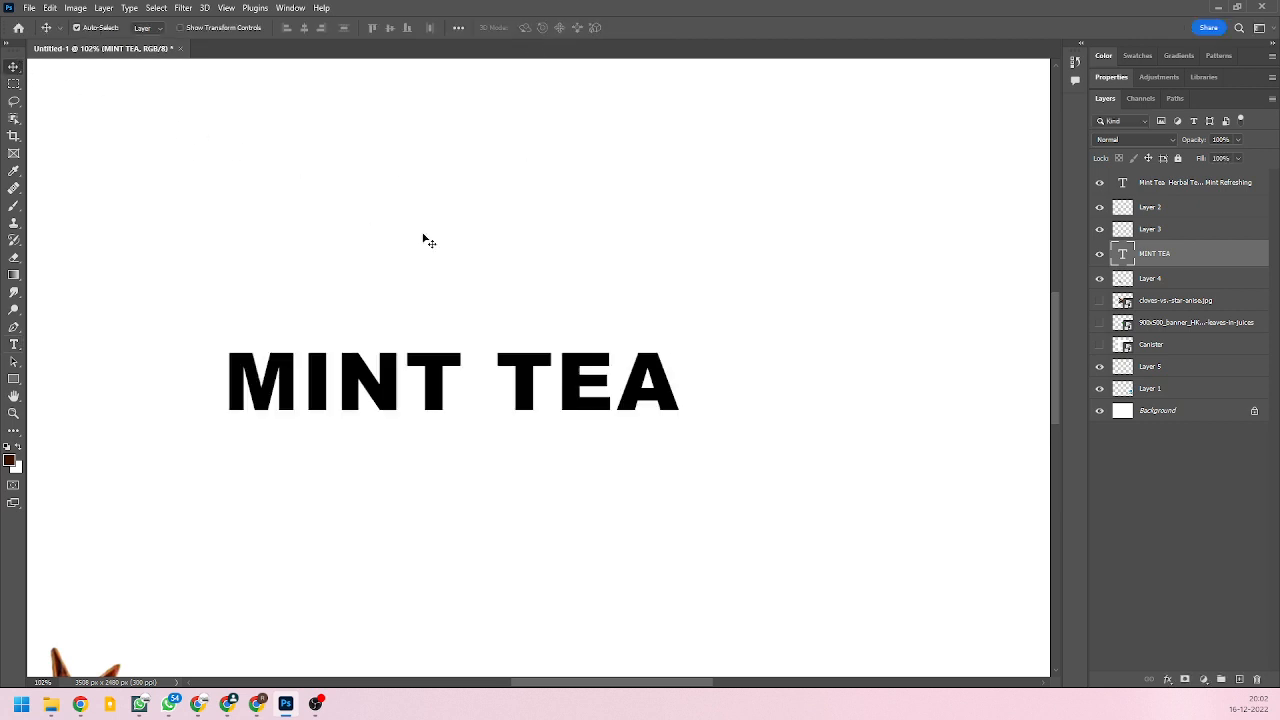
Set the MINT TEA text color to dark brown 3d1100, sampled from the third swatch.
{"action": "scroll", "coordinate": [459, 317], "scroll_direction": "down", "scroll_amount": 3}
{"action": "scroll", "coordinate": [459, 317], "scroll_direction": "down", "scroll_amount": 2}
{"action": "double_click", "coordinate": [455, 332]}
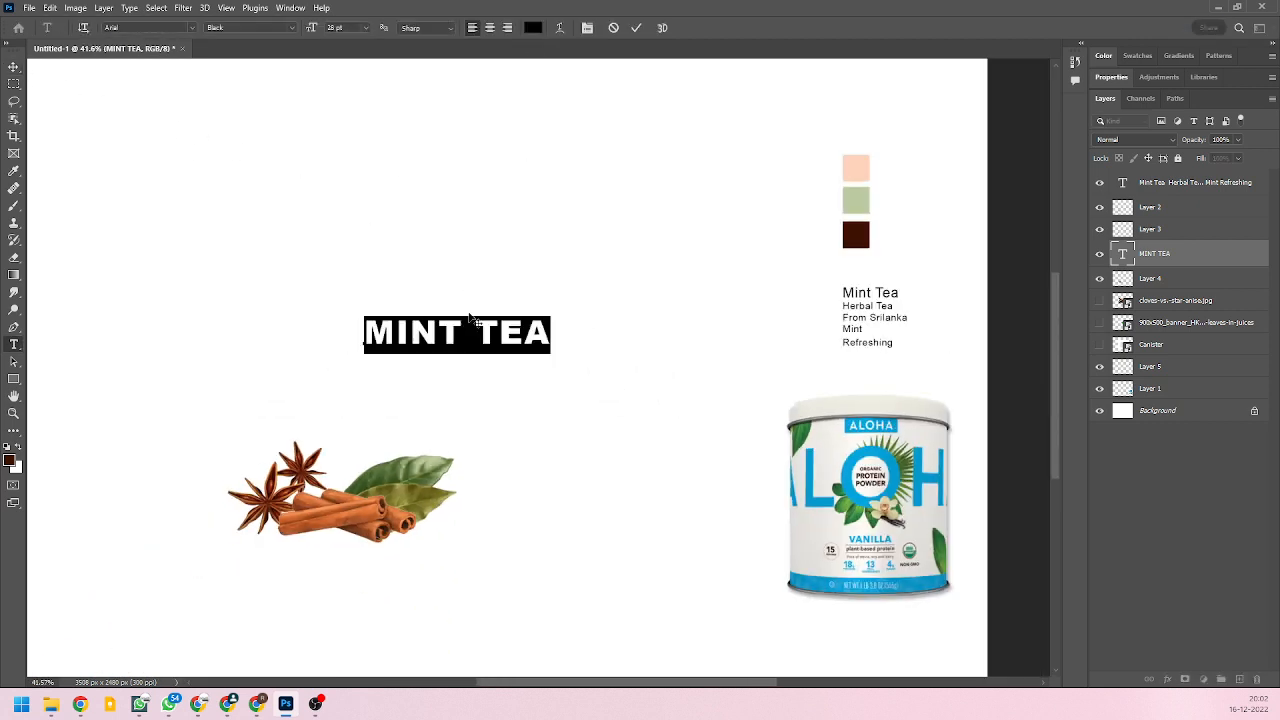
{"action": "left_click", "coordinate": [533, 27]}
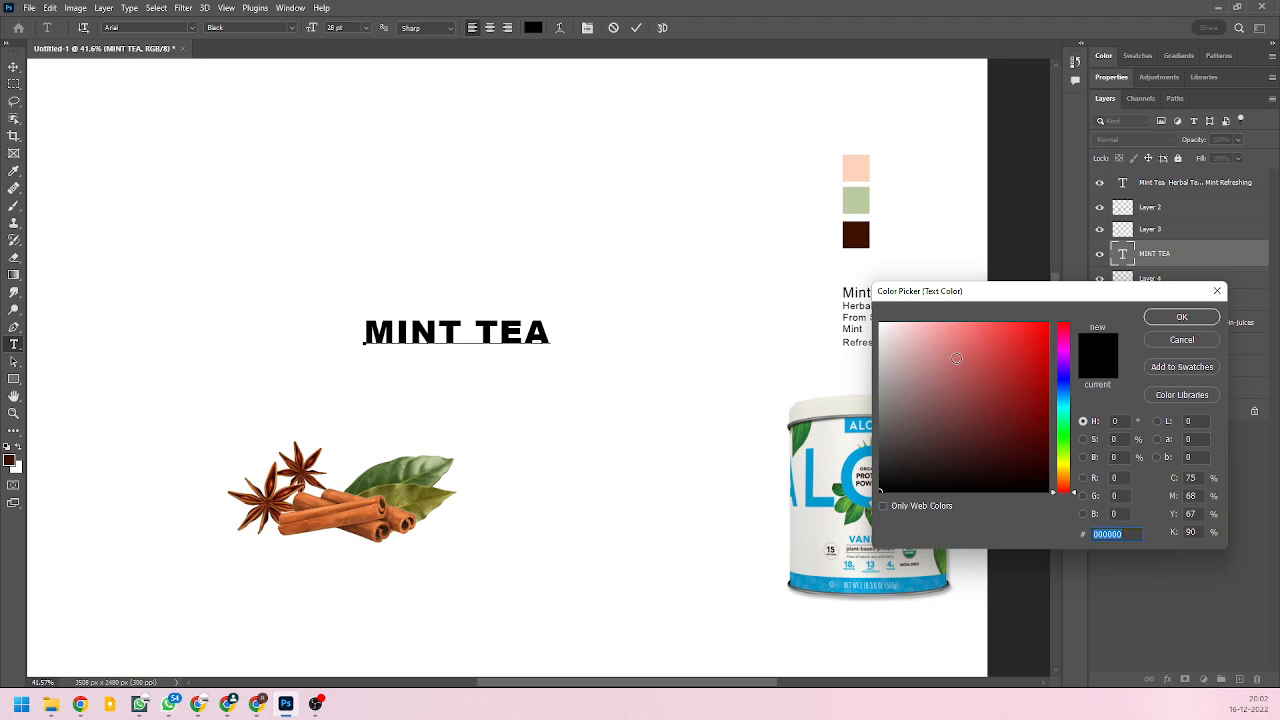
{"action": "left_click_drag", "start_coordinate": [972, 303], "coordinate": [940, 304]}
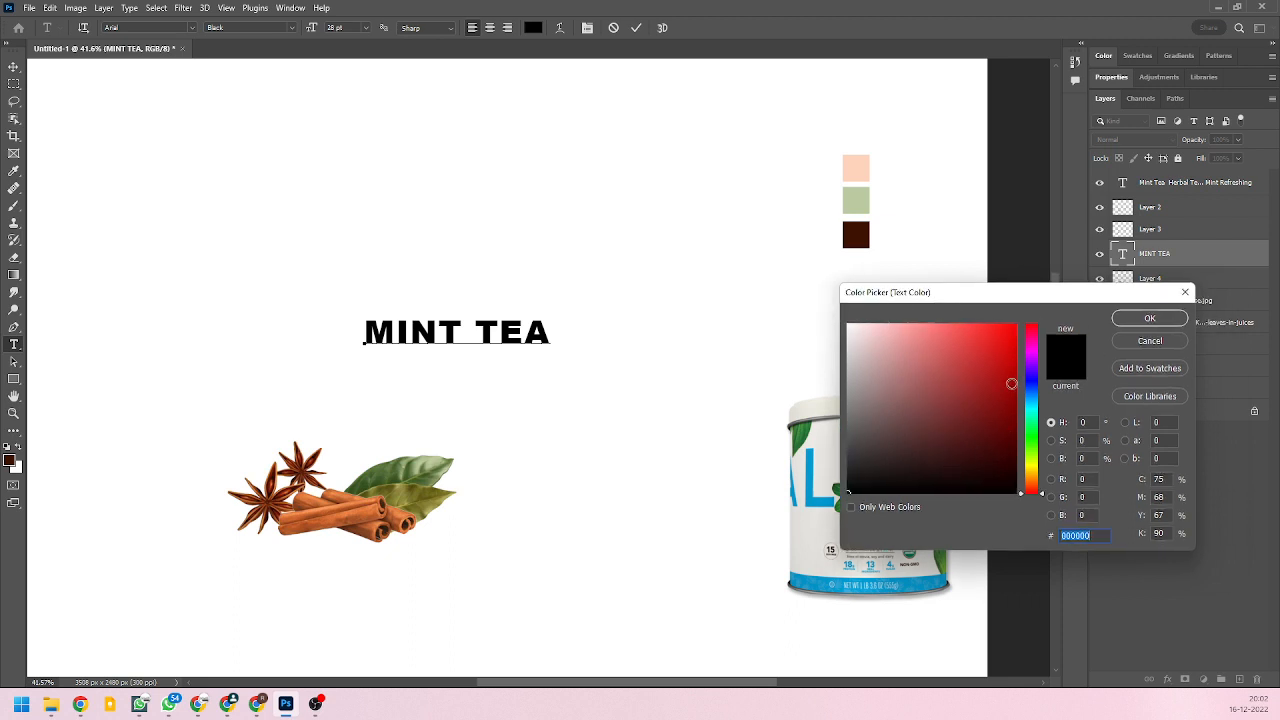
{"action": "left_click", "coordinate": [856, 233]}
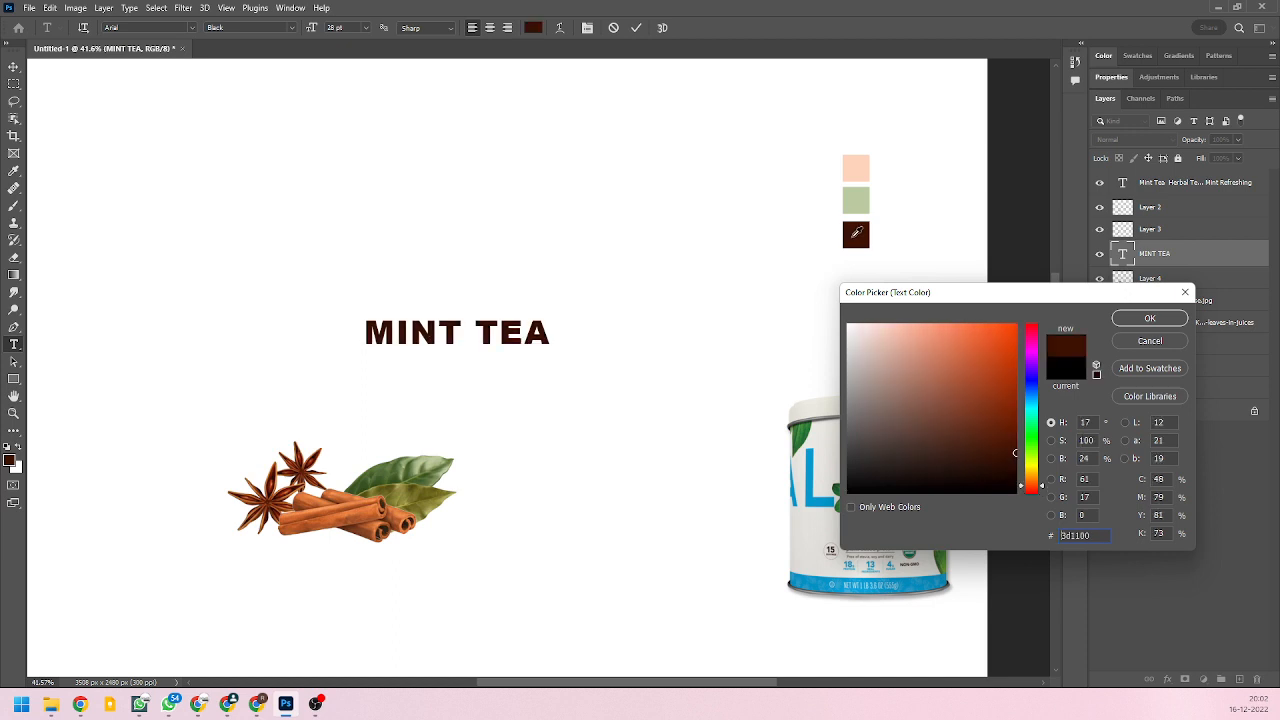
{"action": "left_click", "coordinate": [1150, 318]}
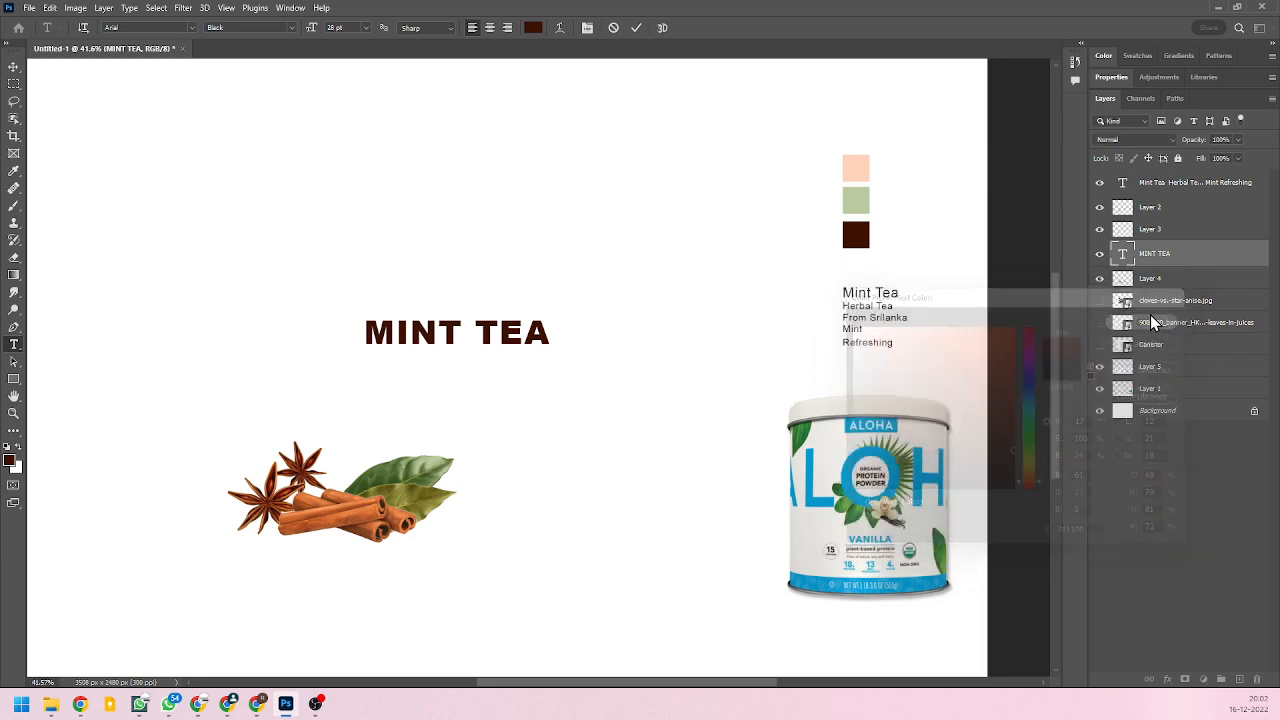
{"action": "left_click", "coordinate": [13, 67]}
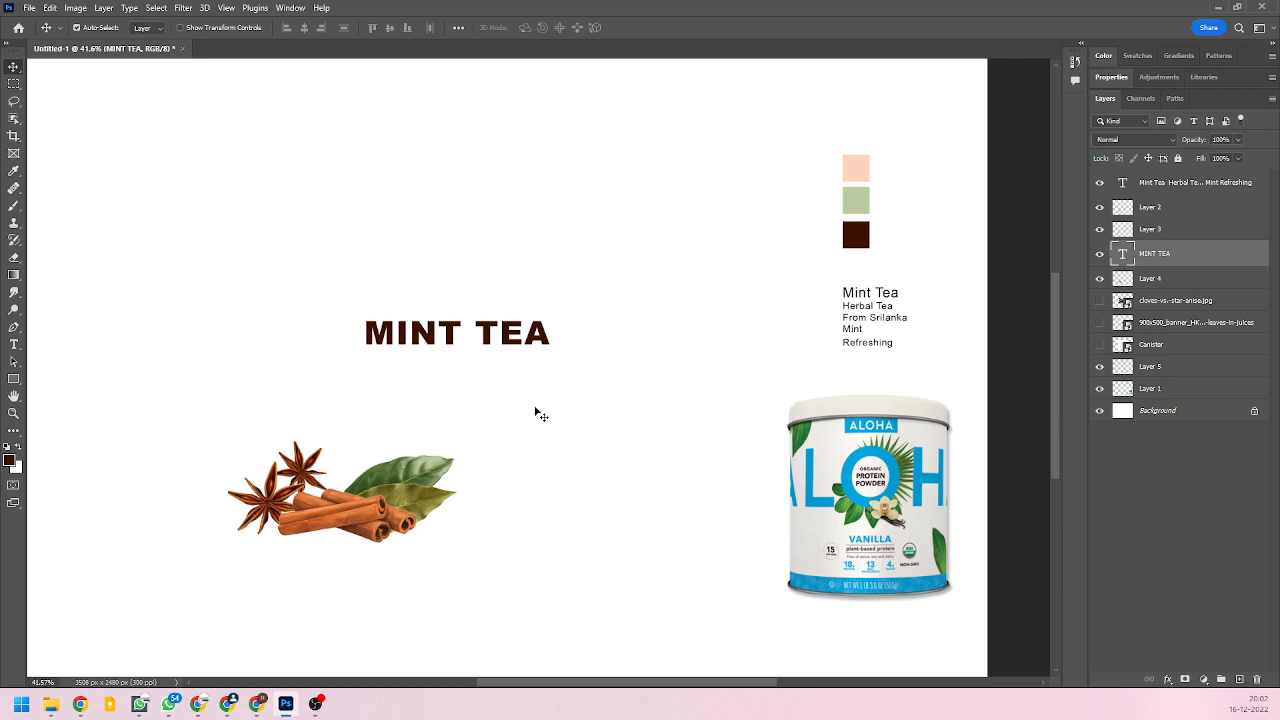
Enlarge the last T of MINT and the first T of TEA to 43 pt within the title.
{"action": "scroll", "coordinate": [500, 340], "scroll_direction": "up", "scroll_amount": 3}
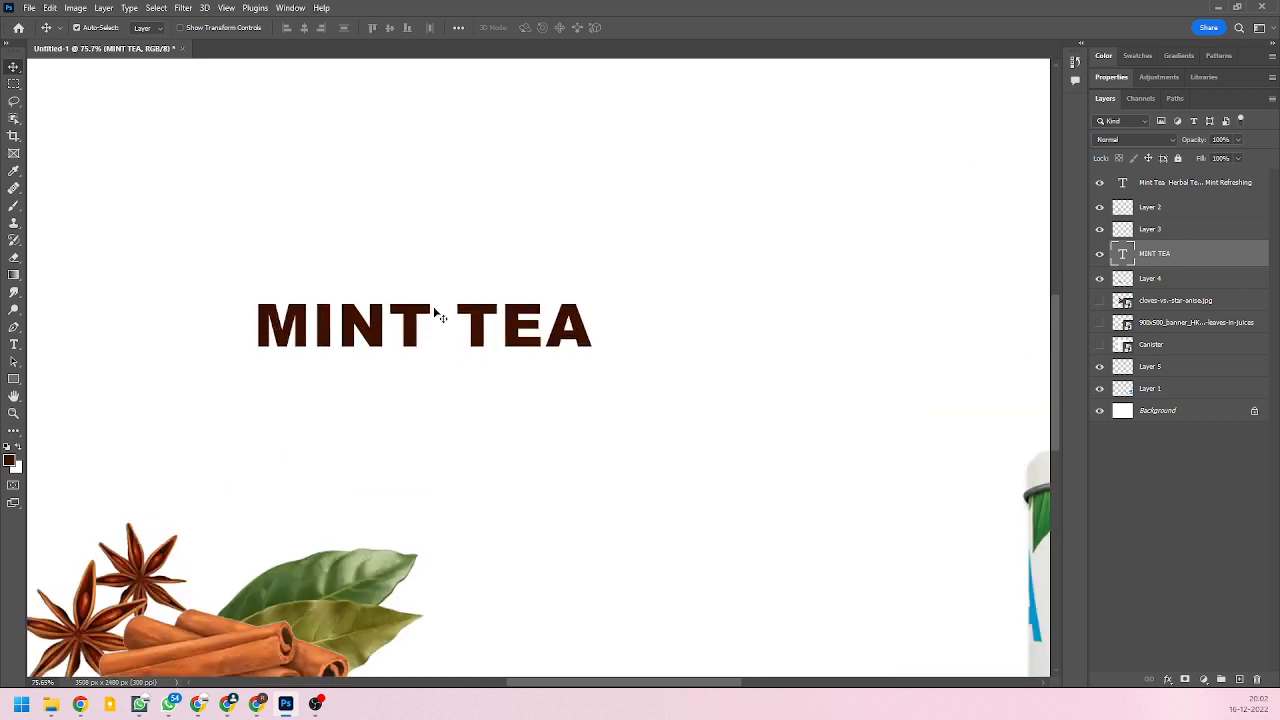
{"action": "double_click", "coordinate": [425, 315]}
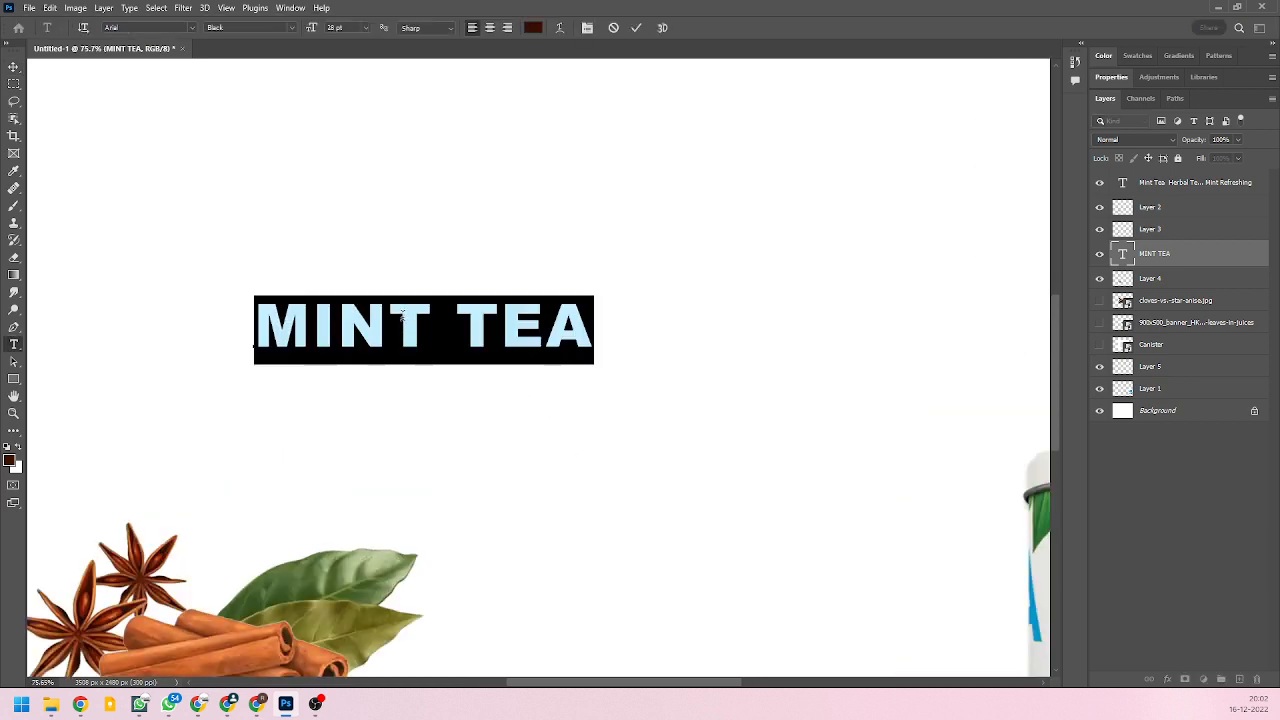
{"action": "left_click", "coordinate": [402, 314]}
{"action": "left_click_drag", "start_coordinate": [390, 310], "coordinate": [500, 312]}
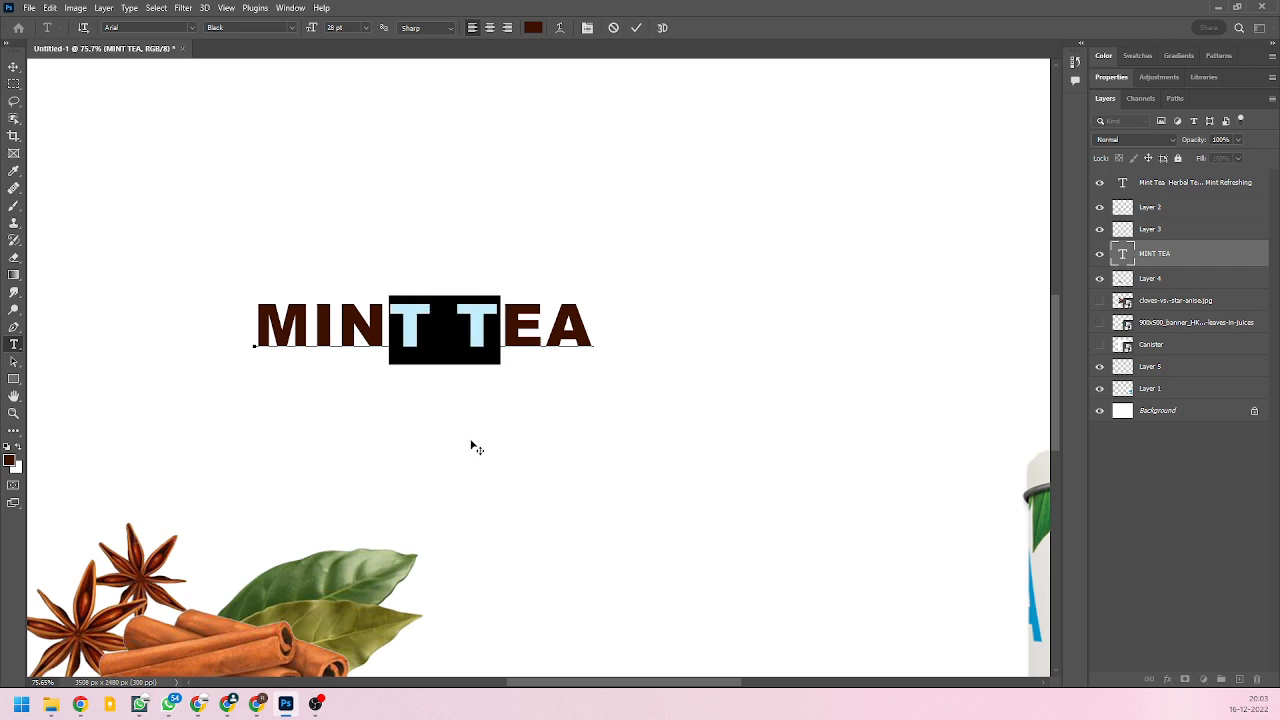
{"action": "key", "text": "ctrl"}
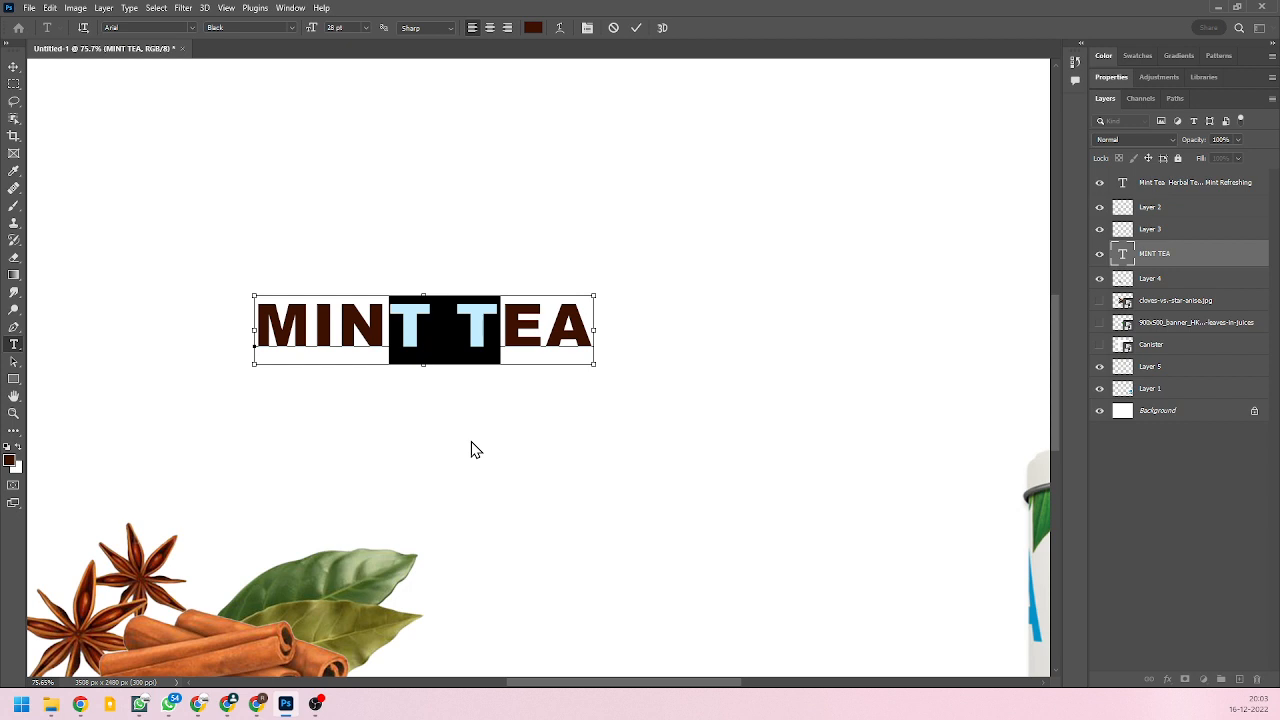
{"action": "key", "text": "ctrl+shift+period"}
{"action": "key", "text": "ctrl+shift+period"}
{"action": "key", "text": "ctrl+shift+period"}
{"action": "key", "text": "ctrl+shift+period"}
{"action": "key", "text": "ctrl+shift+period"}
{"action": "key", "text": "ctrl+shift+period"}
{"action": "key", "text": "ctrl+shift+period"}
{"action": "key", "text": "ctrl+shift+period"}
{"action": "key", "text": "ctrl+shift+period"}
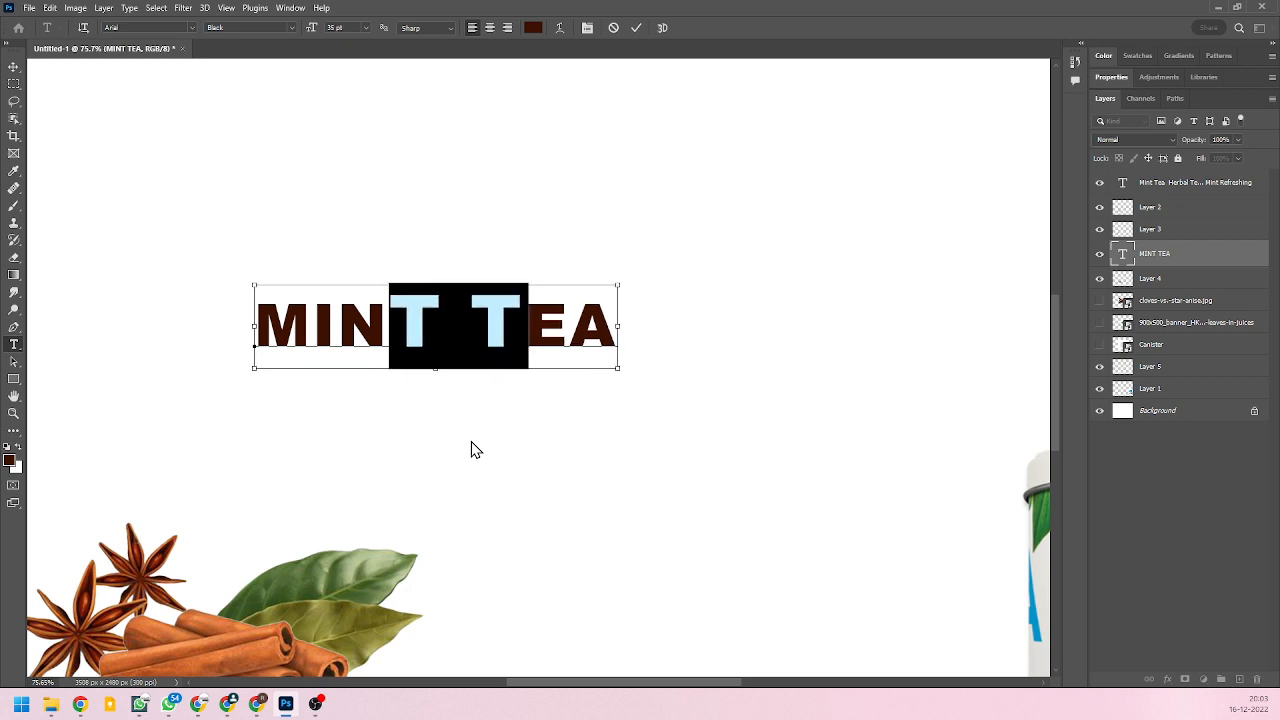
{"action": "key", "text": "ctrl+shift+period"}
{"action": "key", "text": "ctrl+shift+period"}
{"action": "key", "text": "ctrl+shift+period"}
{"action": "key", "text": "ctrl+shift+period"}
{"action": "key", "text": "ctrl+shift+period"}
{"action": "key", "text": "ctrl+shift+period"}
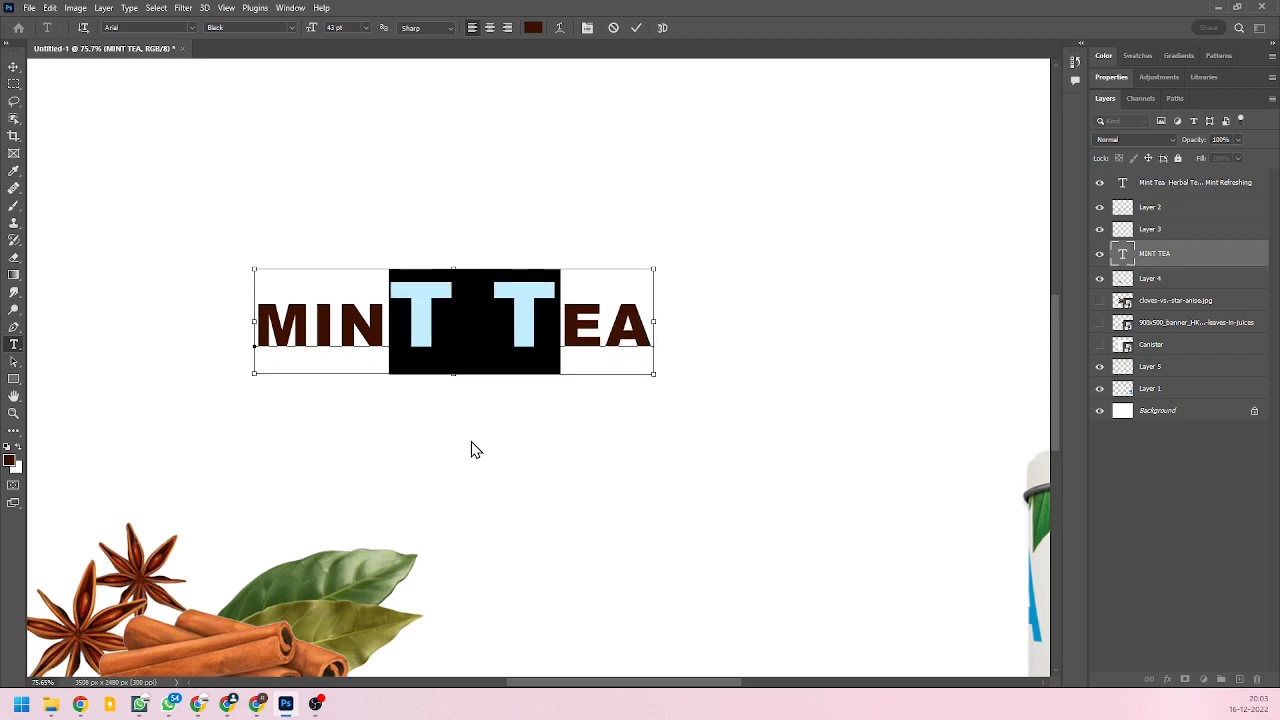
{"action": "key", "text": "Right"}
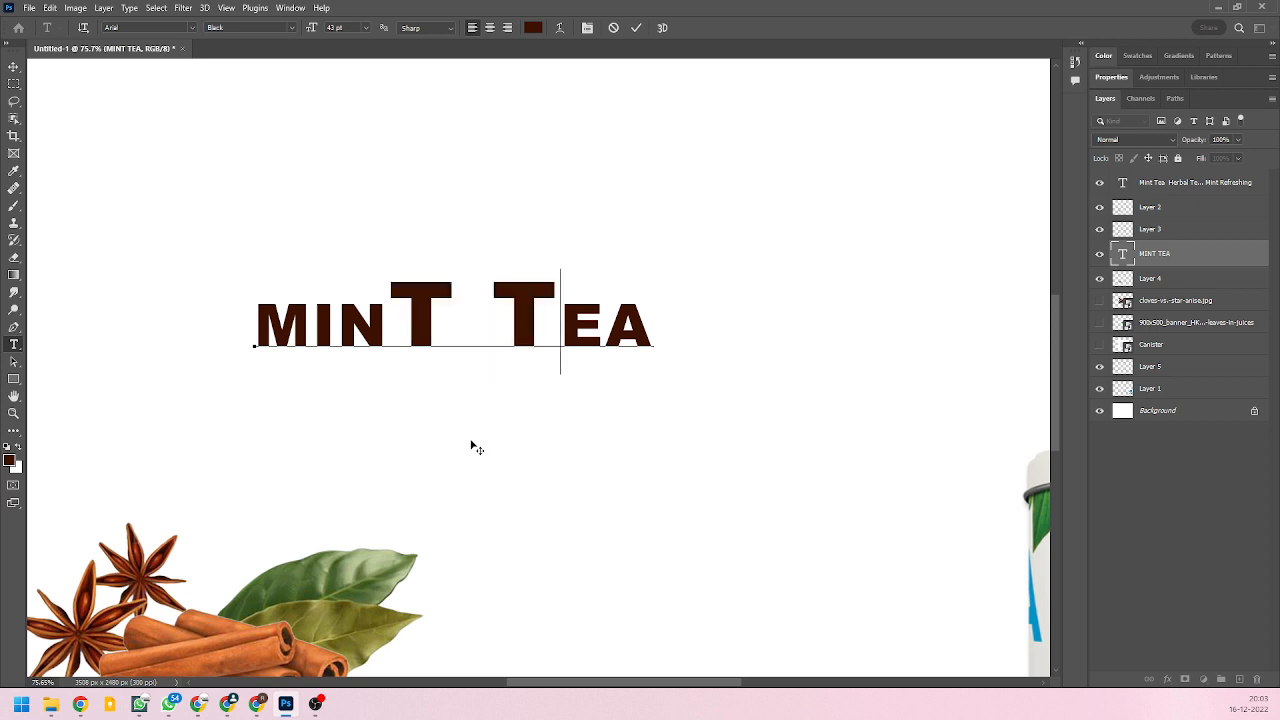
{"action": "key", "text": "ctrl"}
Tighten the tracking of the two enlarged Ts until they stand close together and the E tucks under the second T's bar.
{"action": "left_click_drag", "start_coordinate": [390, 312], "coordinate": [538, 300]}
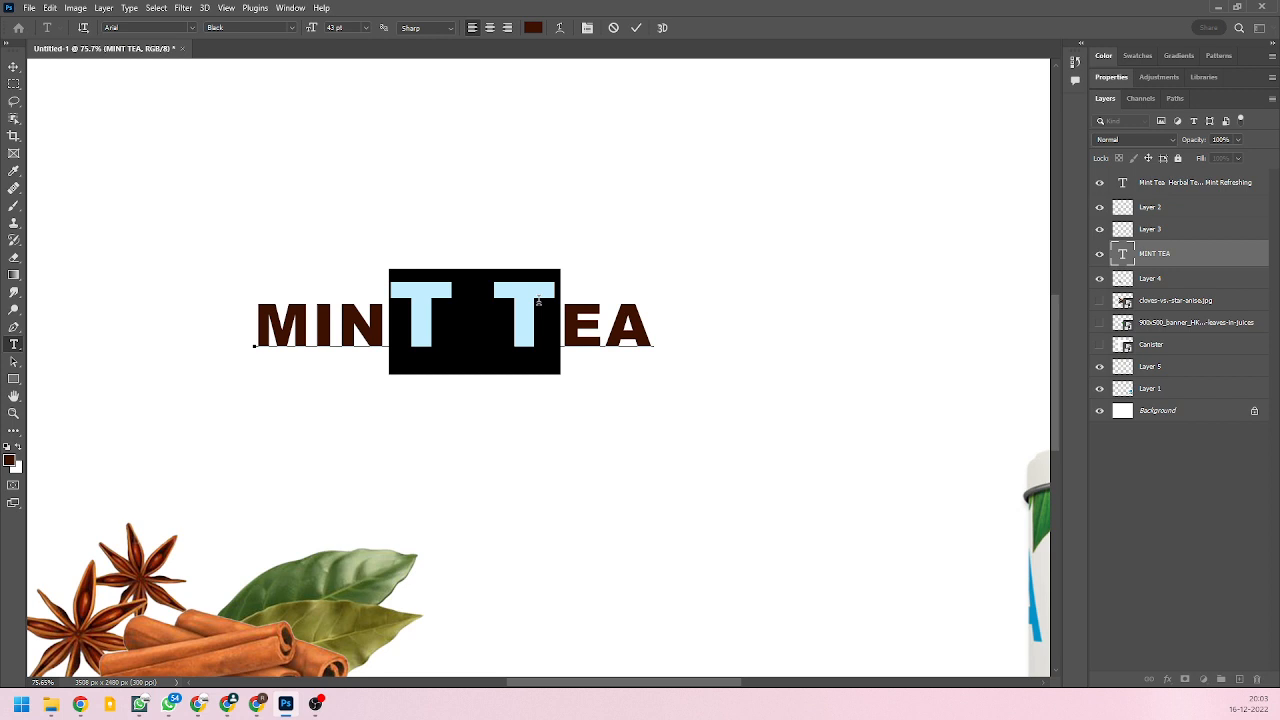
{"action": "key", "text": "alt+Left"}
{"action": "key", "text": "alt+Left"}
{"action": "key", "text": "alt+Left"}
{"action": "key", "text": "alt+Left"}
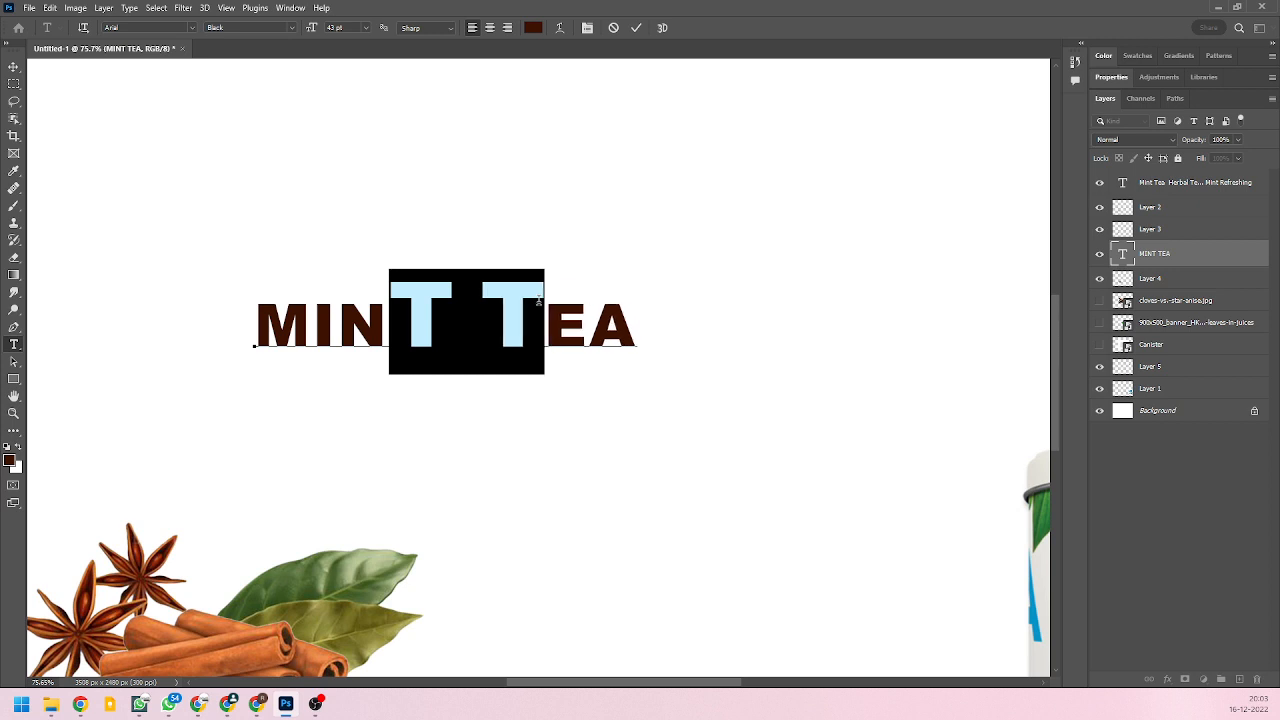
{"action": "key", "text": "alt+Left"}
{"action": "key", "text": "alt+Left"}
{"action": "key", "text": "alt+Left"}
{"action": "key", "text": "alt+Left"}
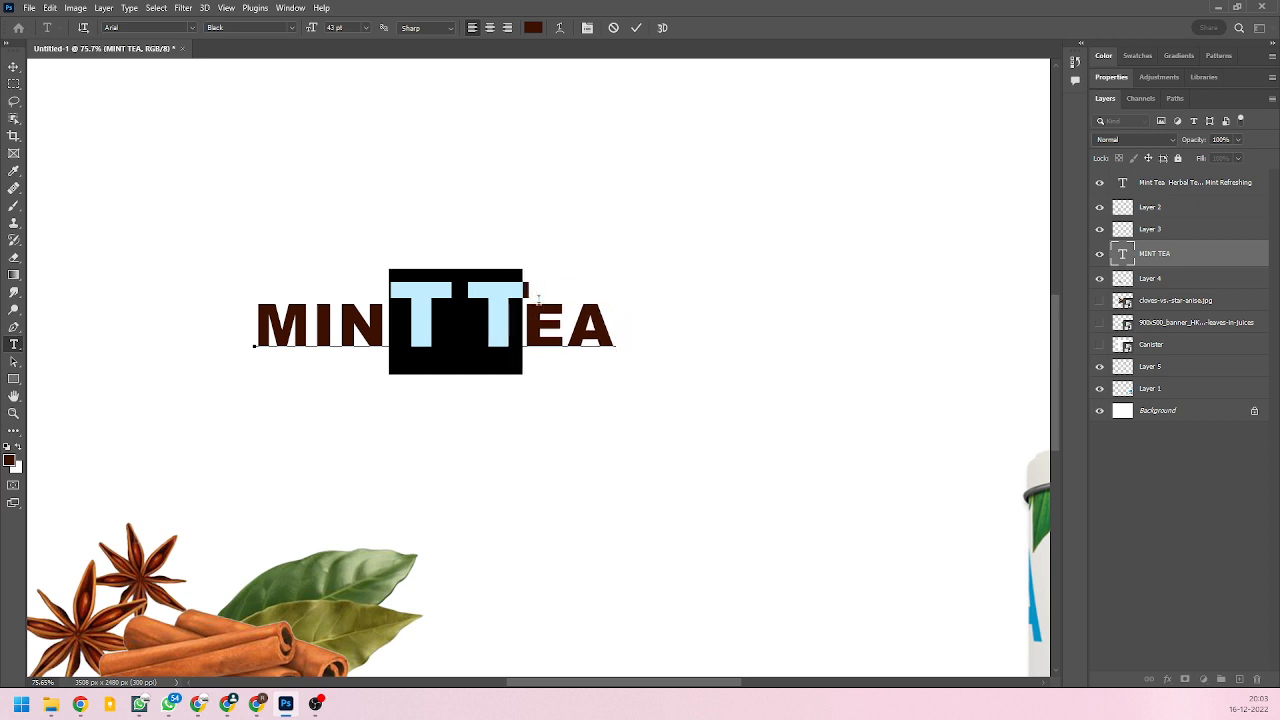
{"action": "key", "text": "alt+Right"}
{"action": "key", "text": "alt+Right"}
{"action": "key", "text": "alt+Right"}
{"action": "key", "text": "alt+Right"}
{"action": "key", "text": "alt+Right"}
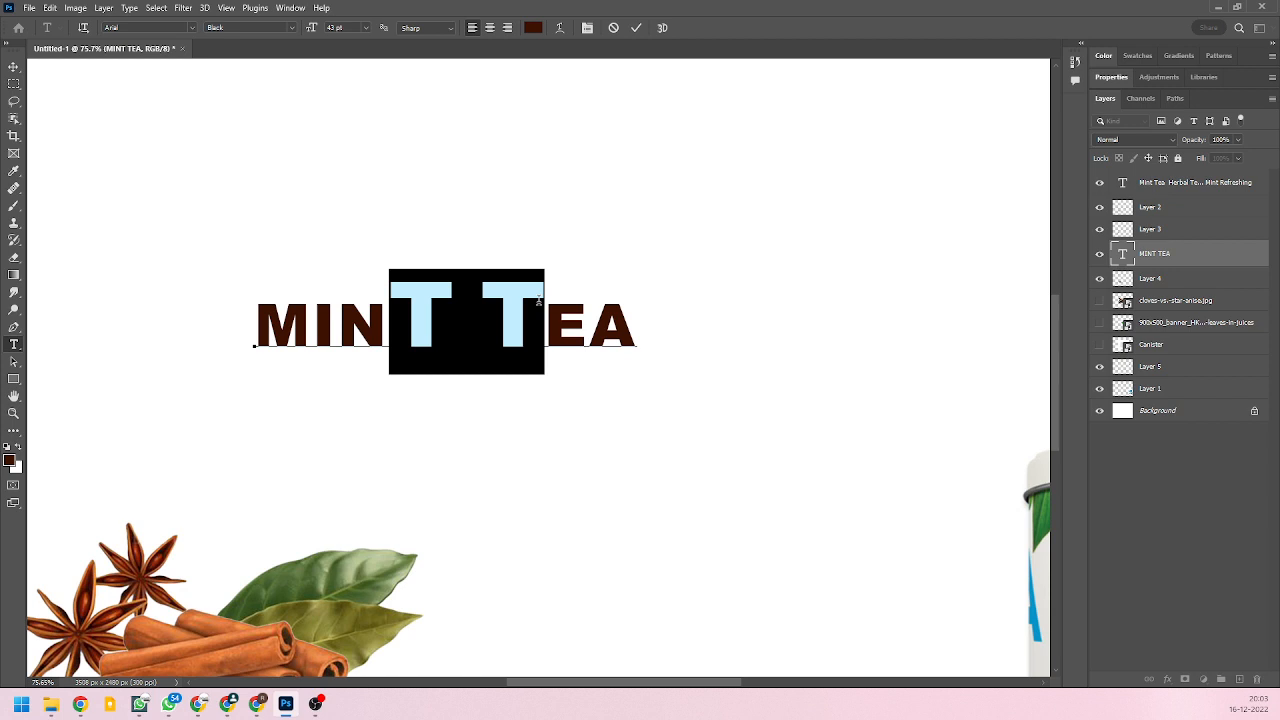
{"action": "key", "text": "alt+Left"}
{"action": "key", "text": "alt+Left"}
{"action": "key", "text": "alt+Left"}
{"action": "key", "text": "alt+Left"}
{"action": "key", "text": "alt+Left"}
{"action": "key", "text": "alt+Left"}
{"action": "key", "text": "alt+Left"}
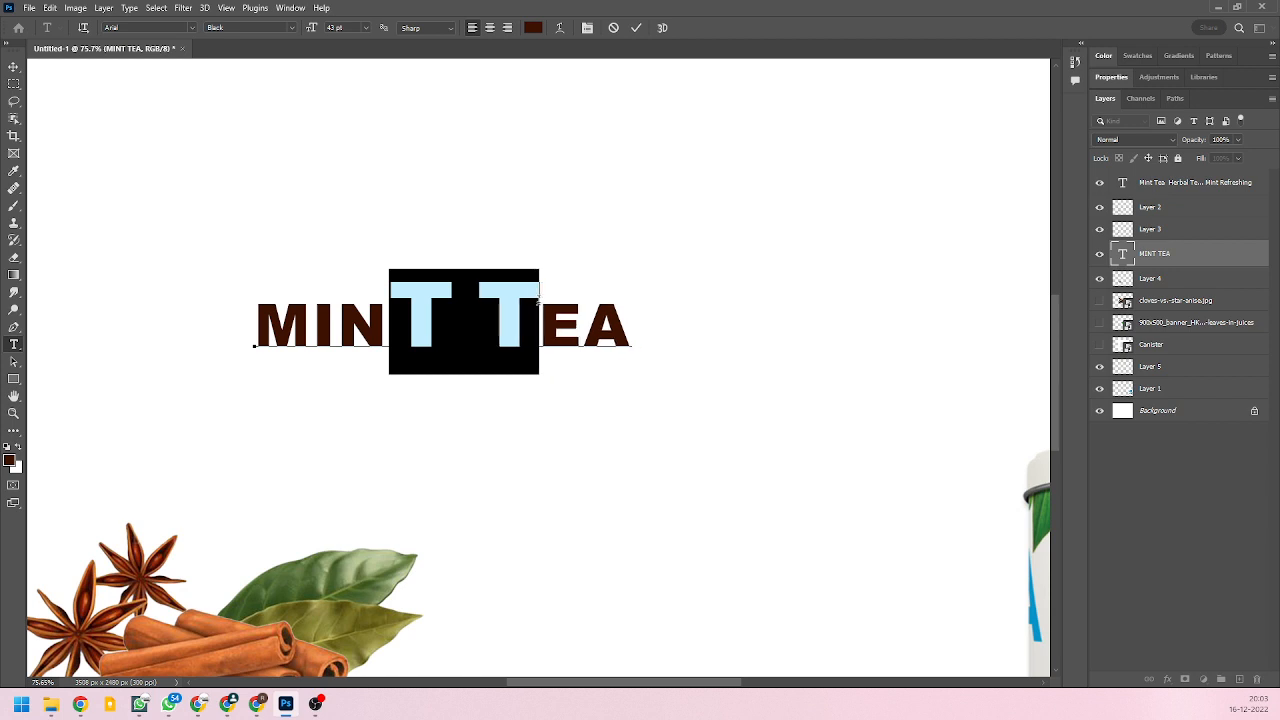
{"action": "key", "text": "alt+Left"}
{"action": "key", "text": "alt+Left"}
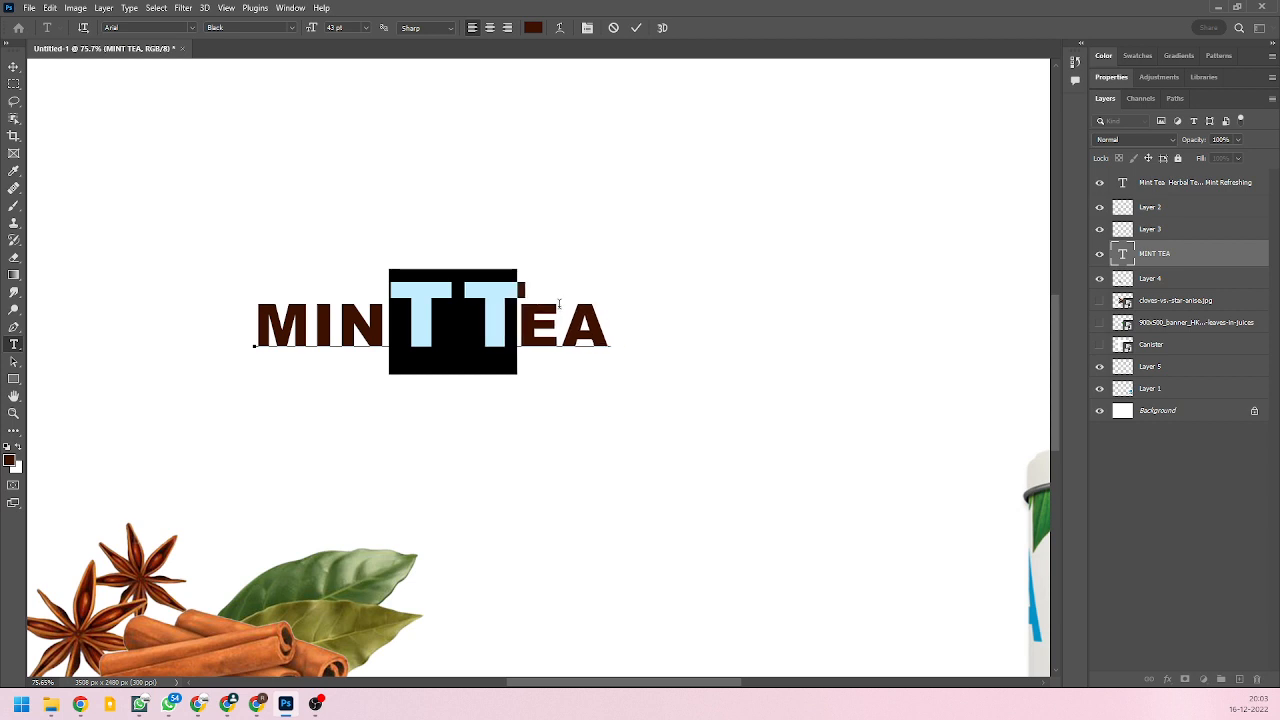
{"action": "left_click", "coordinate": [13, 67]}
{"action": "left_click", "coordinate": [113, 248]}
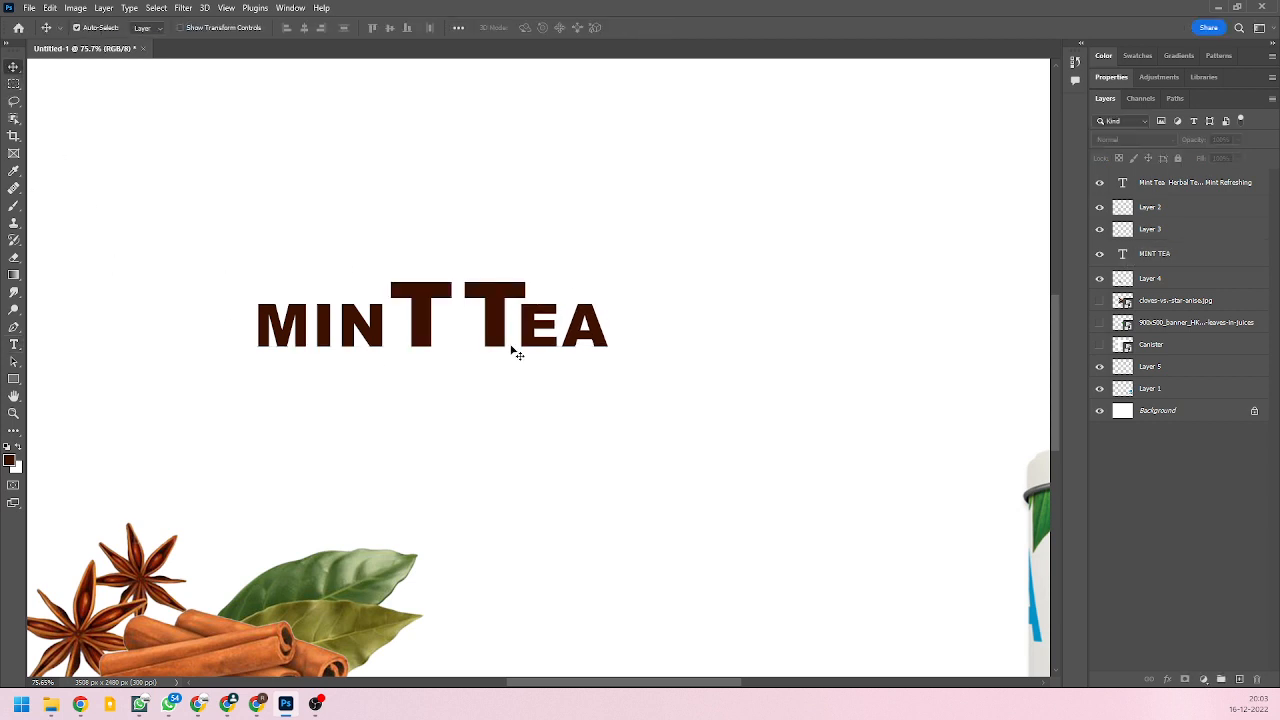
{"action": "scroll", "coordinate": [476, 418], "scroll_direction": "down", "scroll_amount": 3}
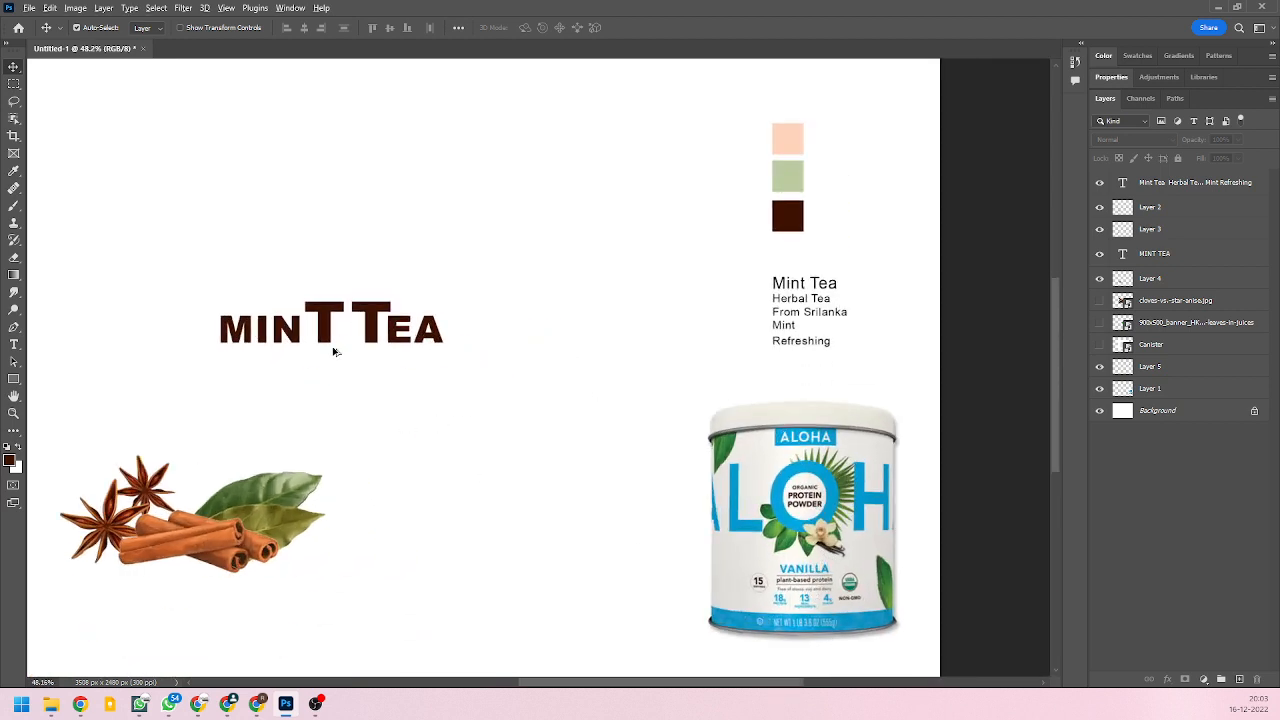
{"action": "scroll", "coordinate": [320, 320], "scroll_direction": "up", "scroll_amount": 3}
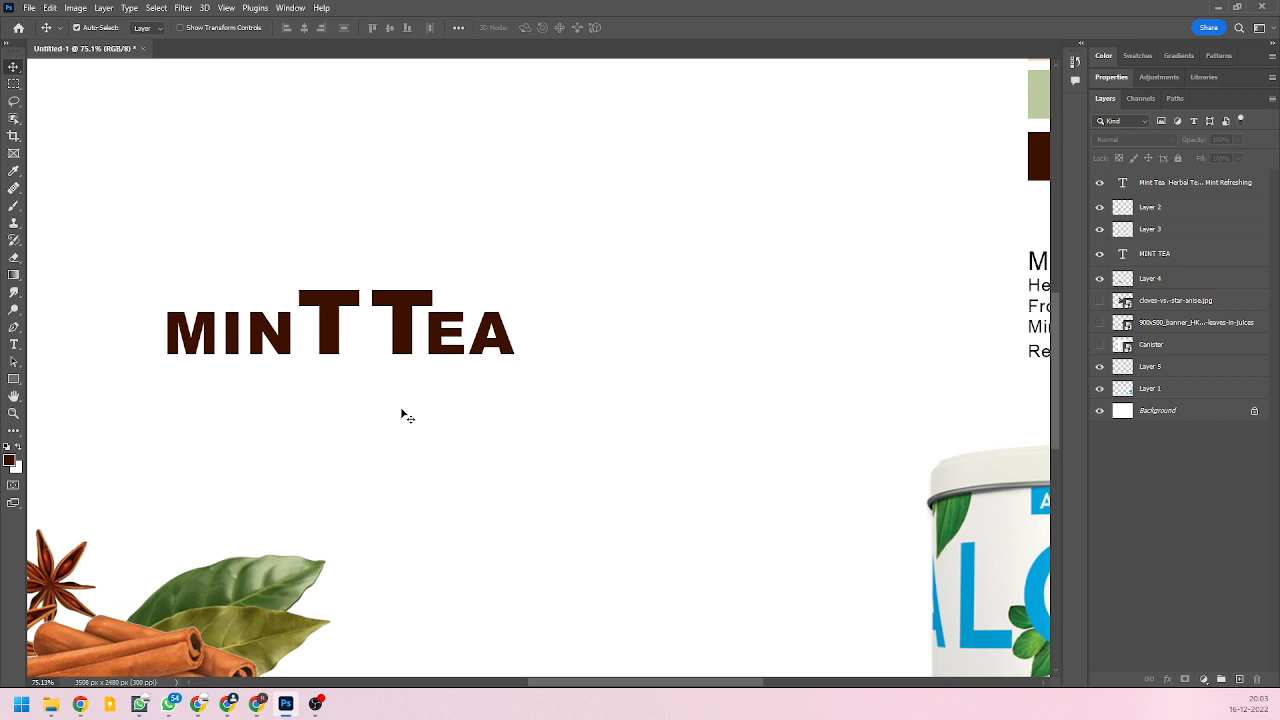
{"action": "scroll", "coordinate": [437, 408], "scroll_direction": "down", "scroll_amount": 2}
{"action": "scroll", "coordinate": [362, 337], "scroll_direction": "up", "scroll_amount": 2}
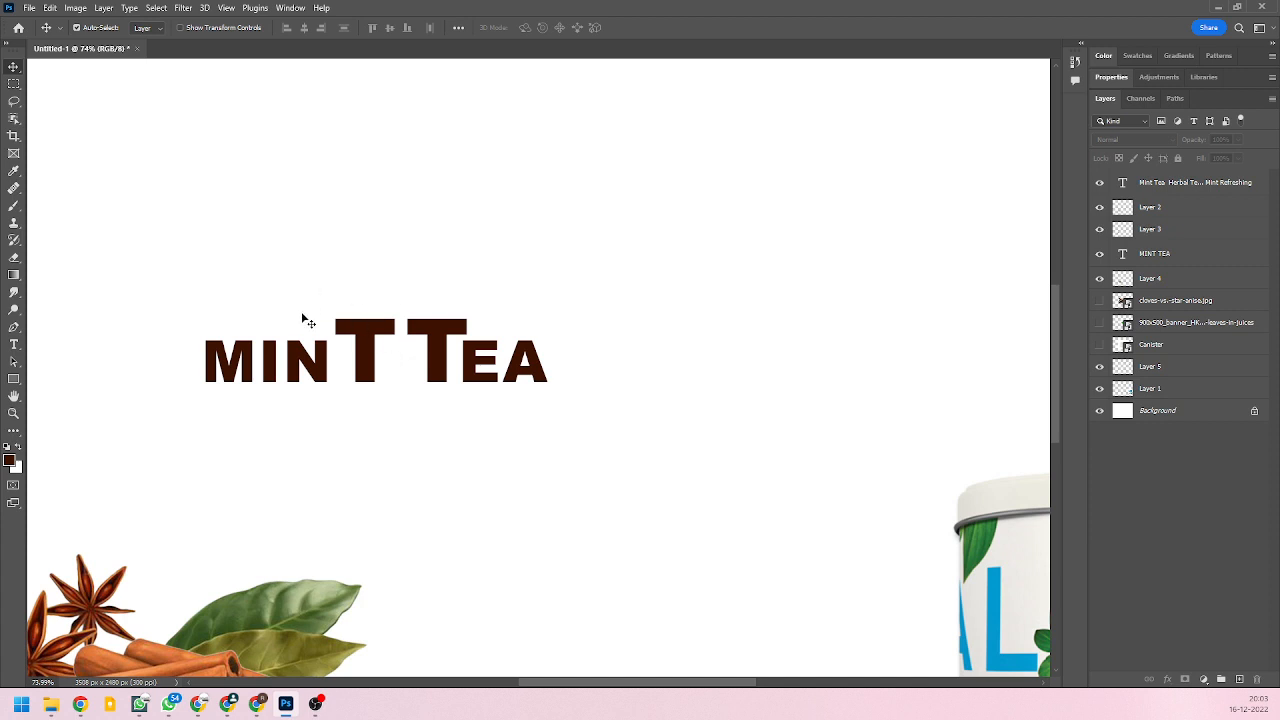
{"action": "scroll", "coordinate": [429, 449], "scroll_direction": "down", "scroll_amount": 1}
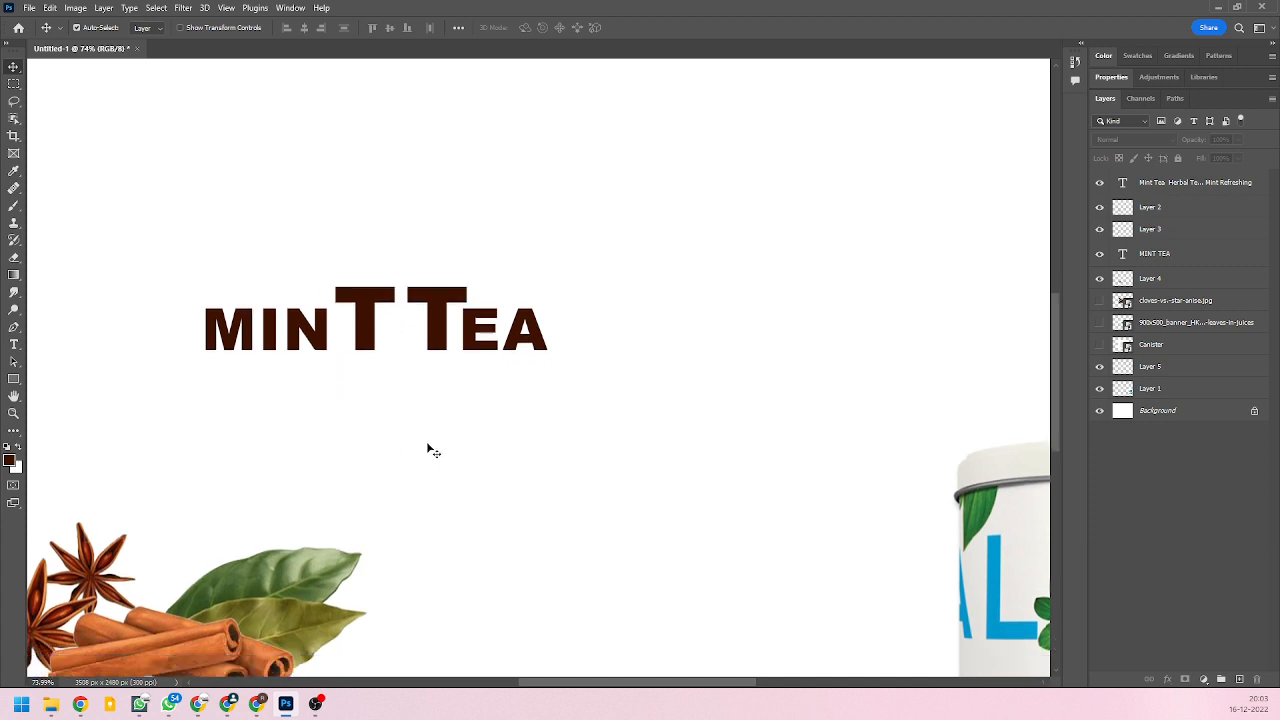
{"action": "scroll", "coordinate": [446, 406], "scroll_direction": "up", "scroll_amount": 1}
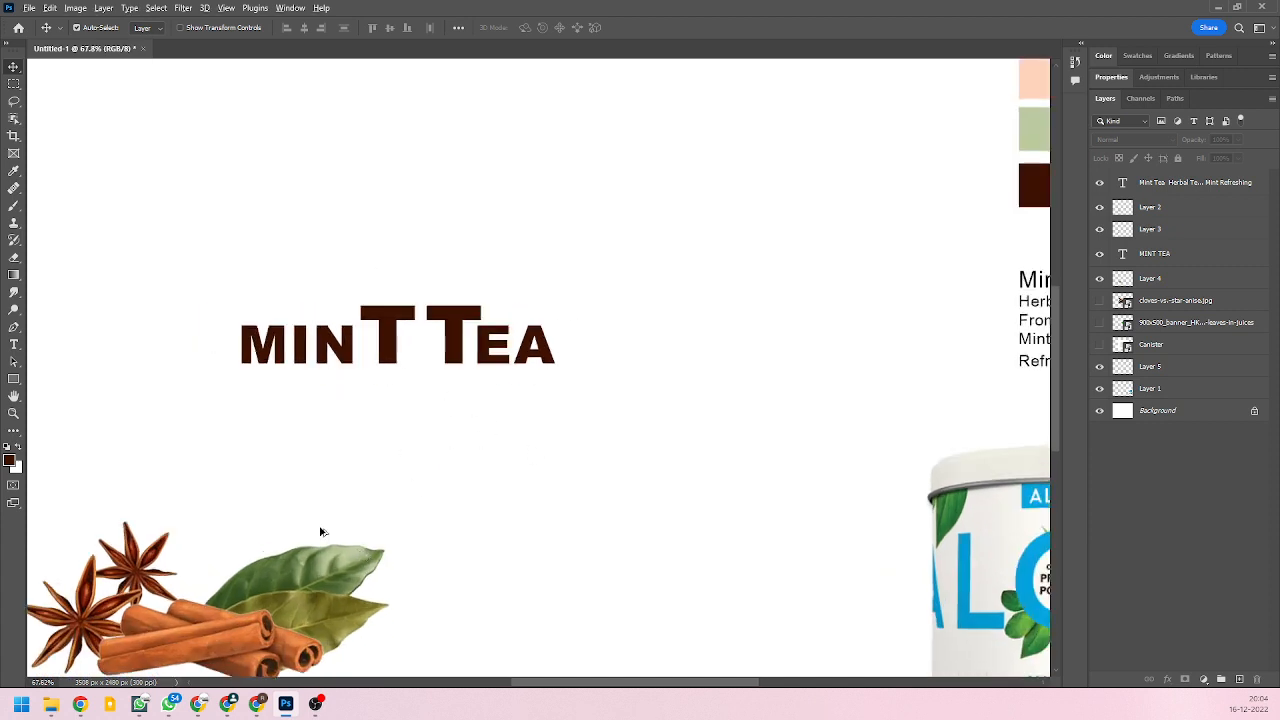
Place the star anise, scaled down to less than half size, at the foot of the first large T and turn off layer auto-select.
{"action": "scroll", "coordinate": [317, 535], "scroll_direction": "down", "scroll_amount": 2}
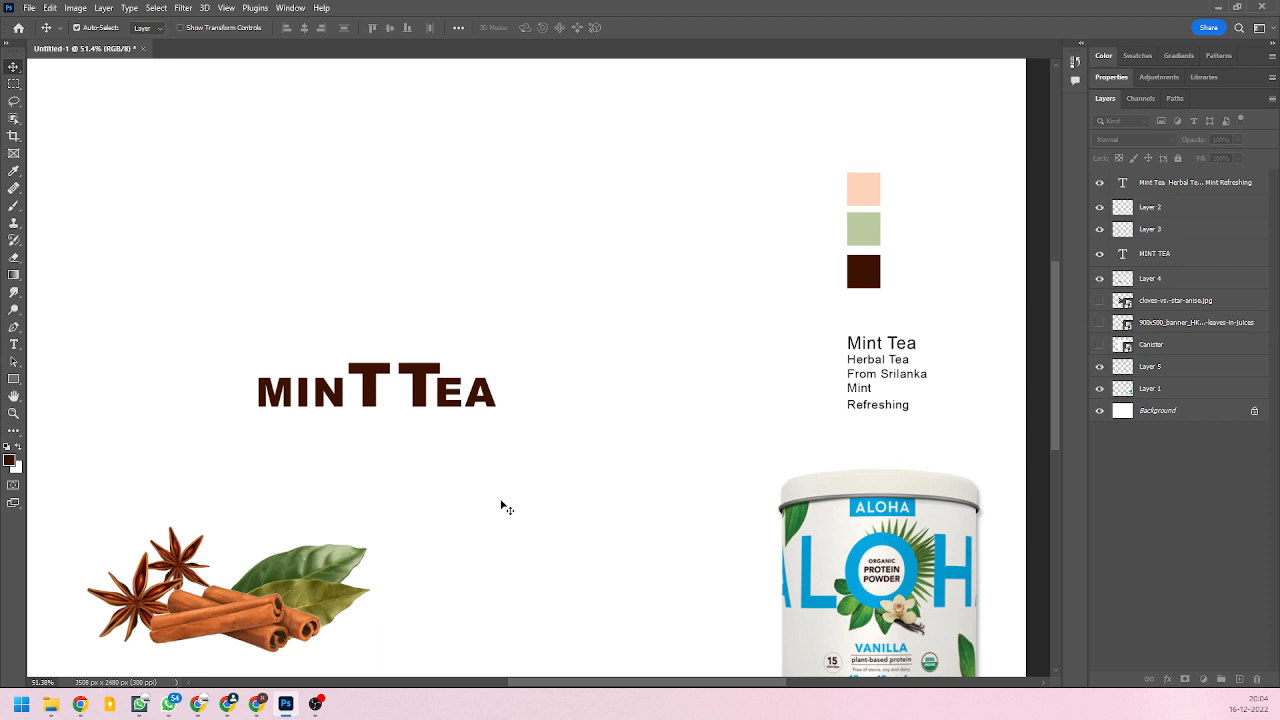
{"action": "left_click", "coordinate": [1188, 212]}
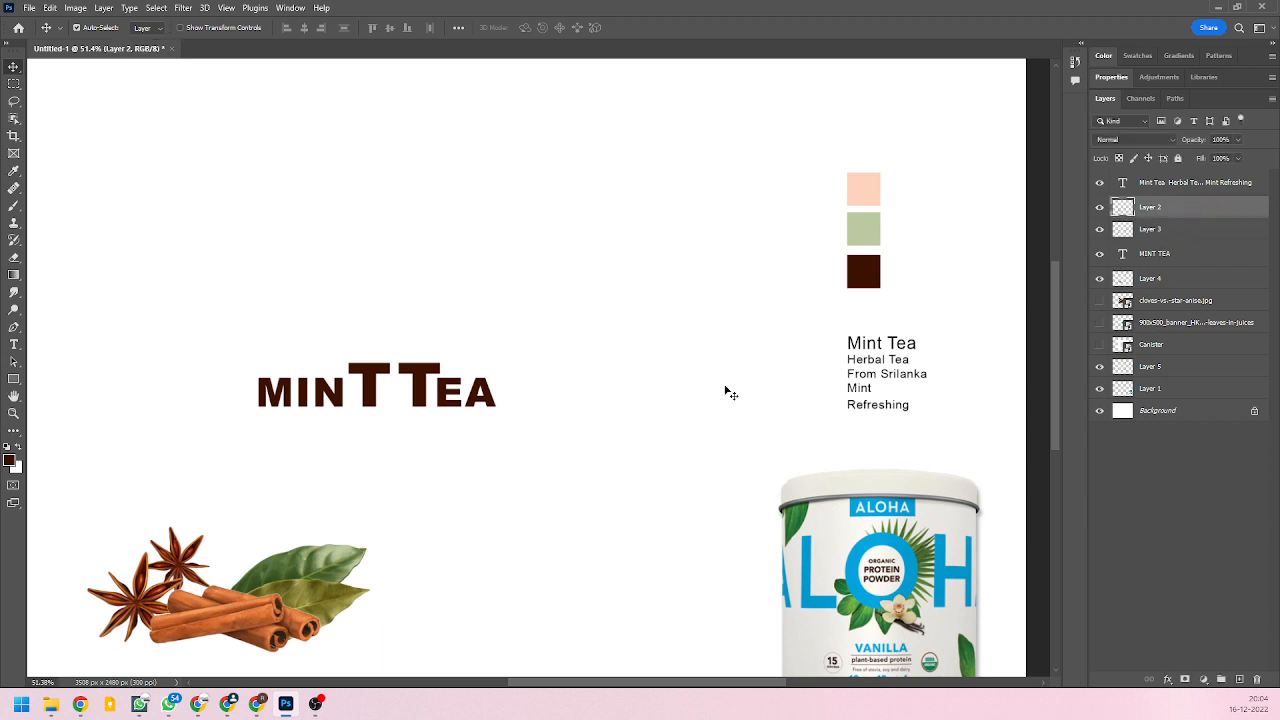
{"action": "left_click_drag", "start_coordinate": [183, 574], "coordinate": [408, 455]}
{"action": "key", "text": "ctrl+t"}
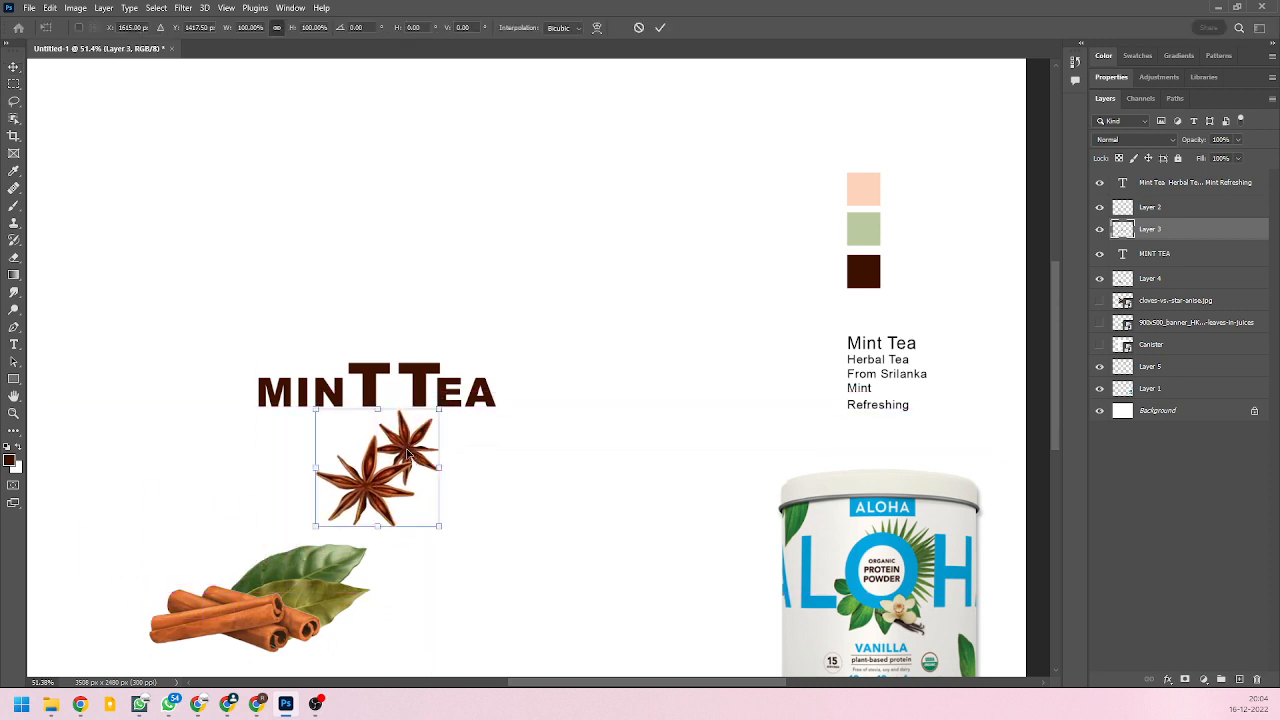
{"action": "left_click_drag", "start_coordinate": [437, 524], "coordinate": [374, 418]}
{"action": "key", "text": "Return"}
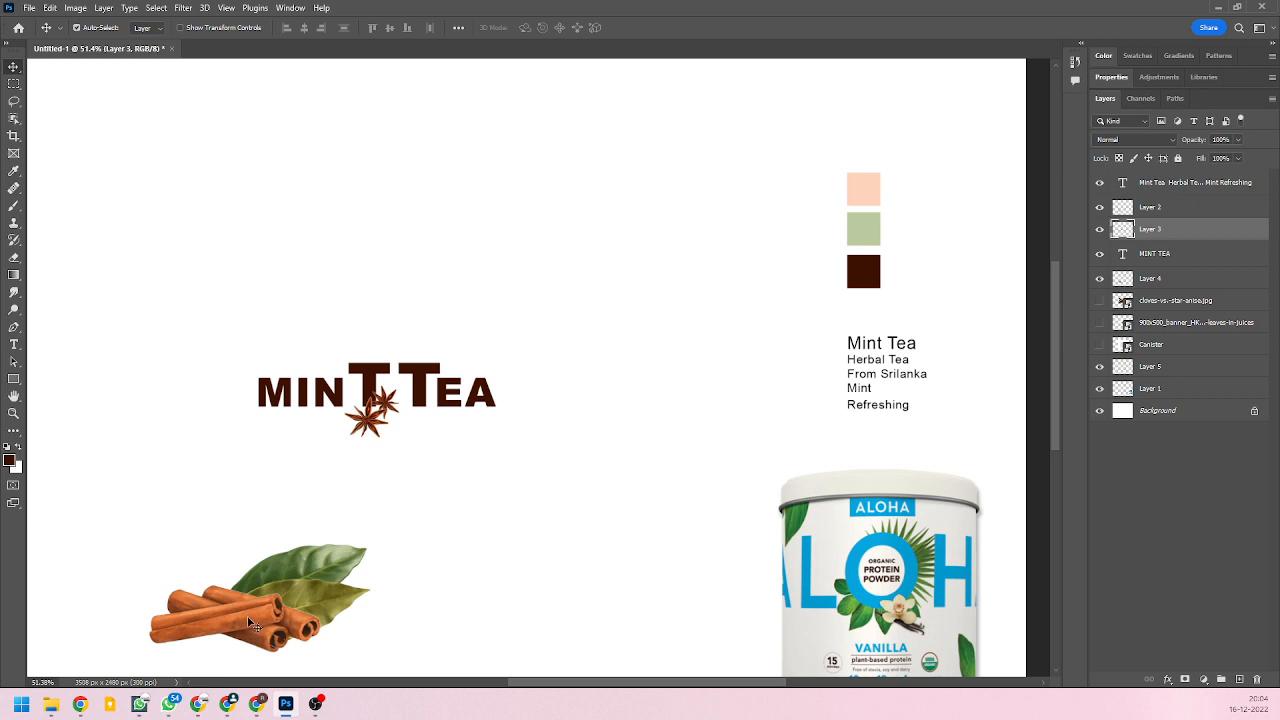
{"action": "left_click", "coordinate": [76, 28]}
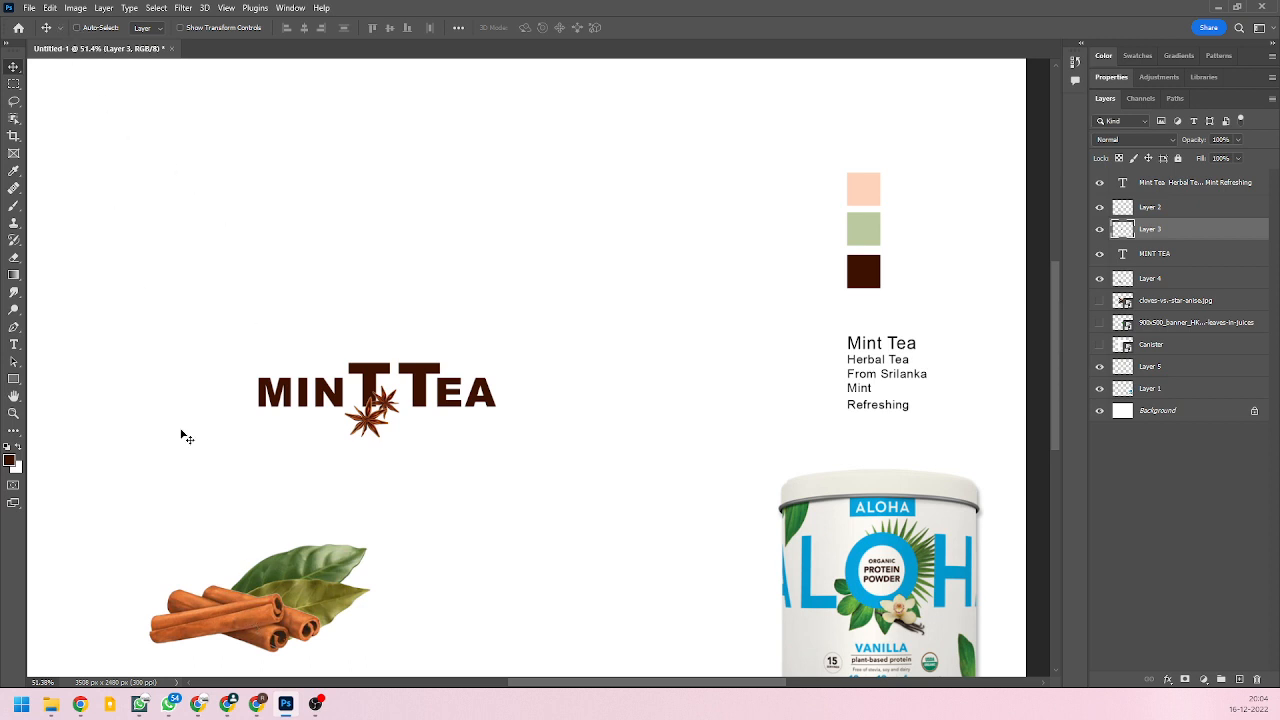
Place the cinnamon sticks, scaled to about half size, at the foot of the large Ts and stack them behind the star anise.
{"action": "left_click", "coordinate": [250, 615], "text": "ctrl"}
{"action": "left_click_drag", "start_coordinate": [250, 615], "coordinate": [454, 435]}
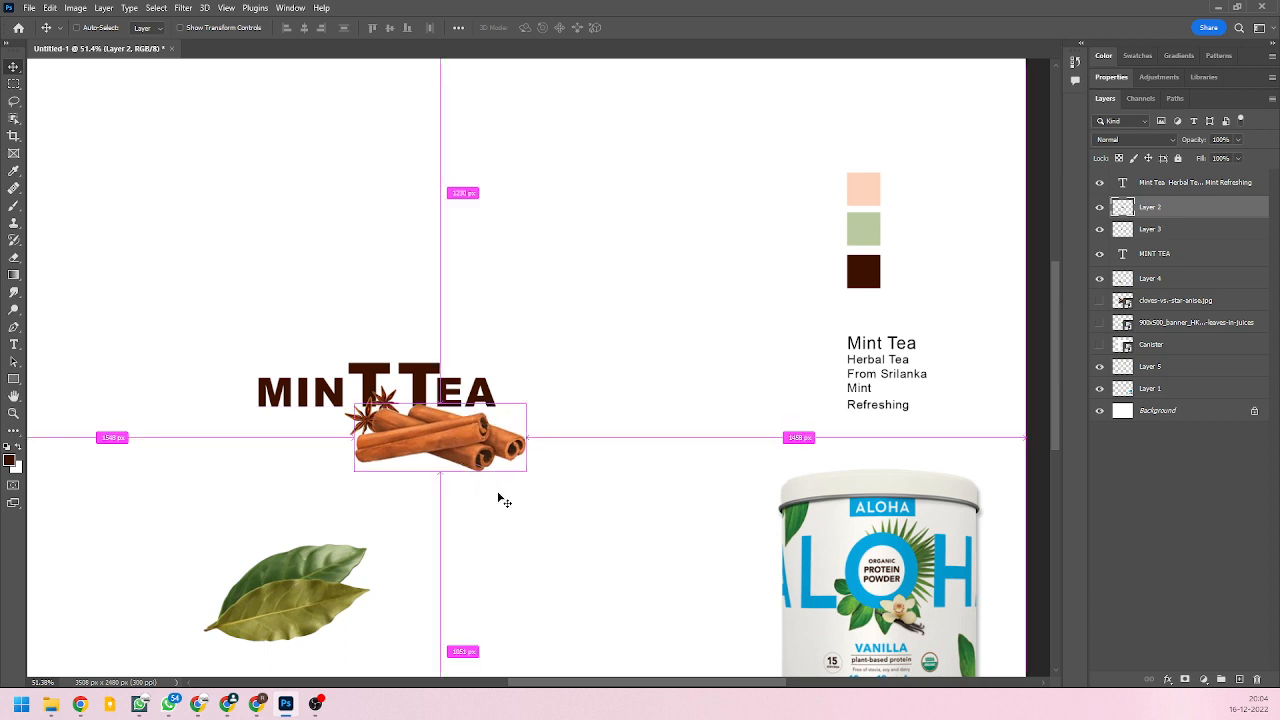
{"action": "key", "text": "ctrl+t"}
{"action": "left_click_drag", "start_coordinate": [529, 474], "coordinate": [436, 425]}
{"action": "key", "text": "Return"}
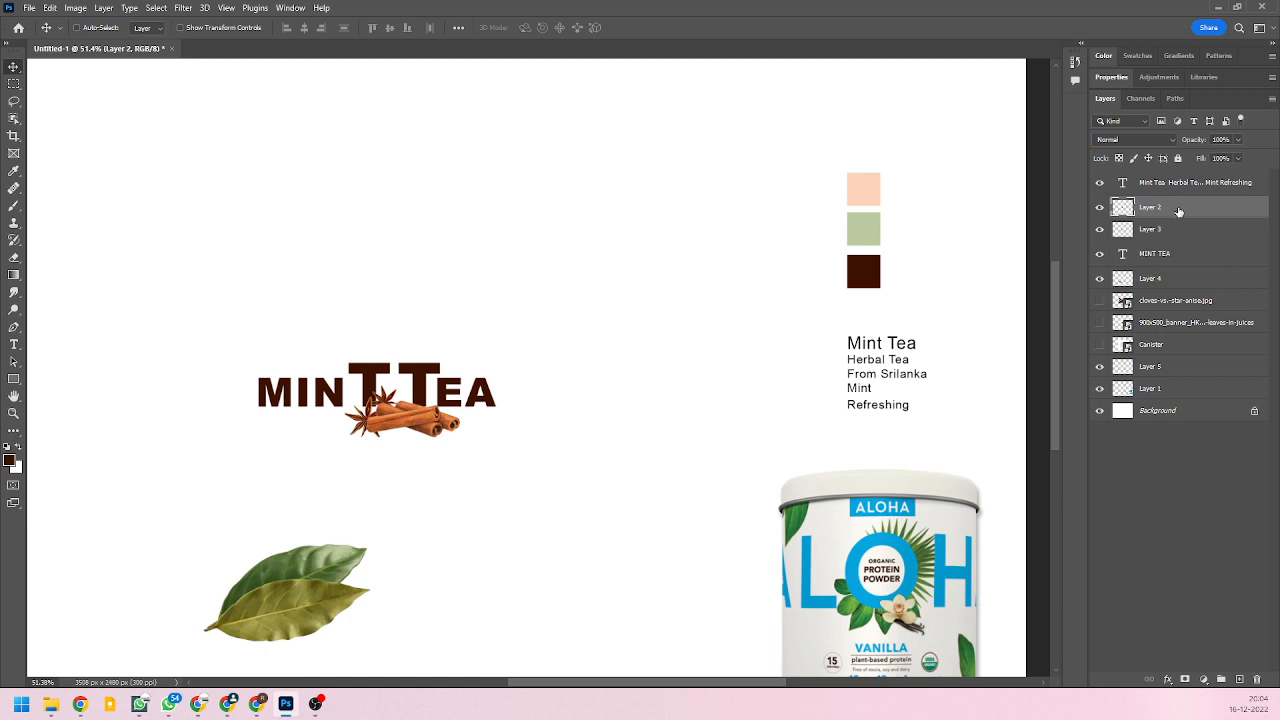
{"action": "left_click_drag", "start_coordinate": [1177, 209], "coordinate": [1181, 234]}
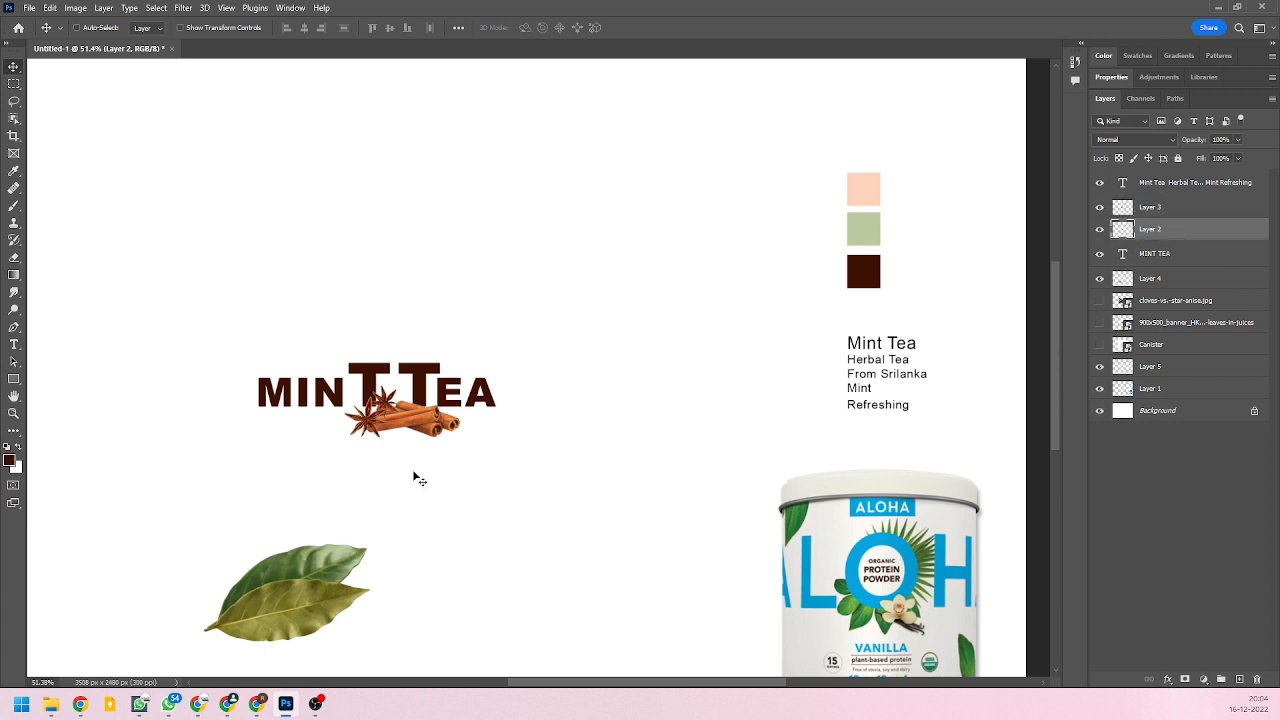
{"action": "left_click_drag", "start_coordinate": [366, 436], "coordinate": [374, 415]}
Raise the bay leaf layer above the star anise layer and rename it leaf.
{"action": "left_click", "coordinate": [1180, 278]}
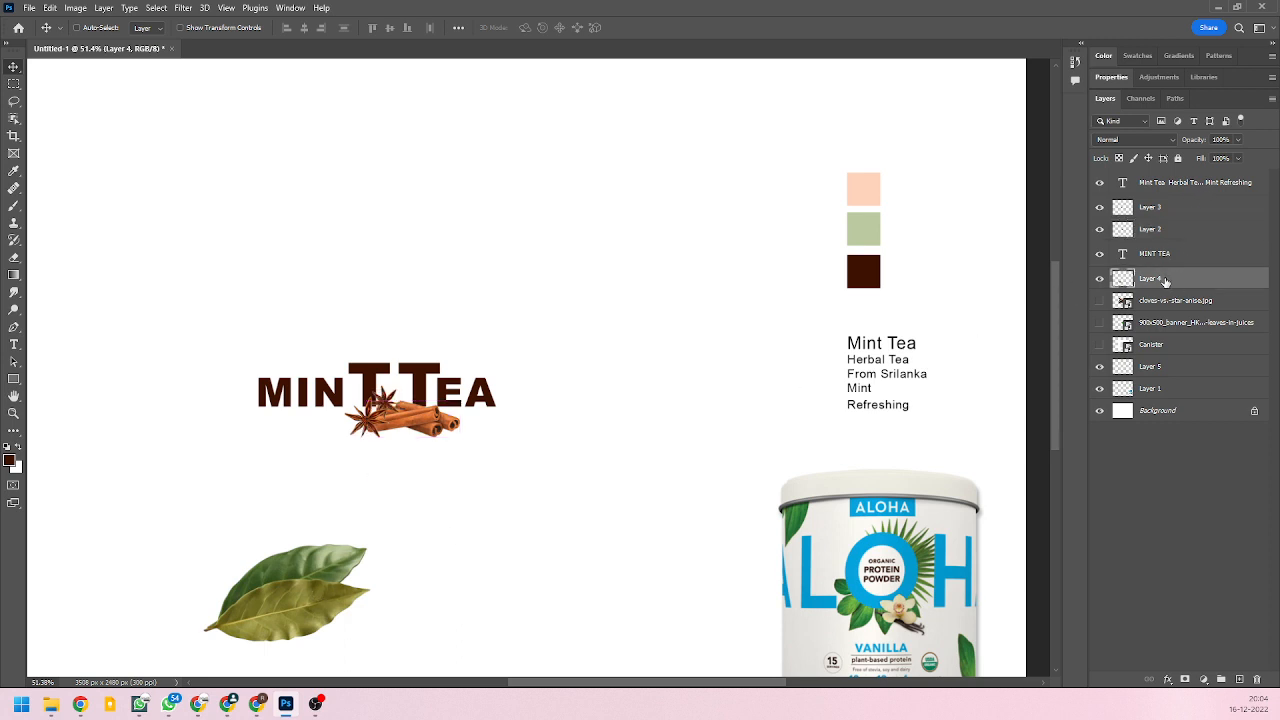
{"action": "left_click_drag", "start_coordinate": [1183, 281], "coordinate": [1182, 204]}
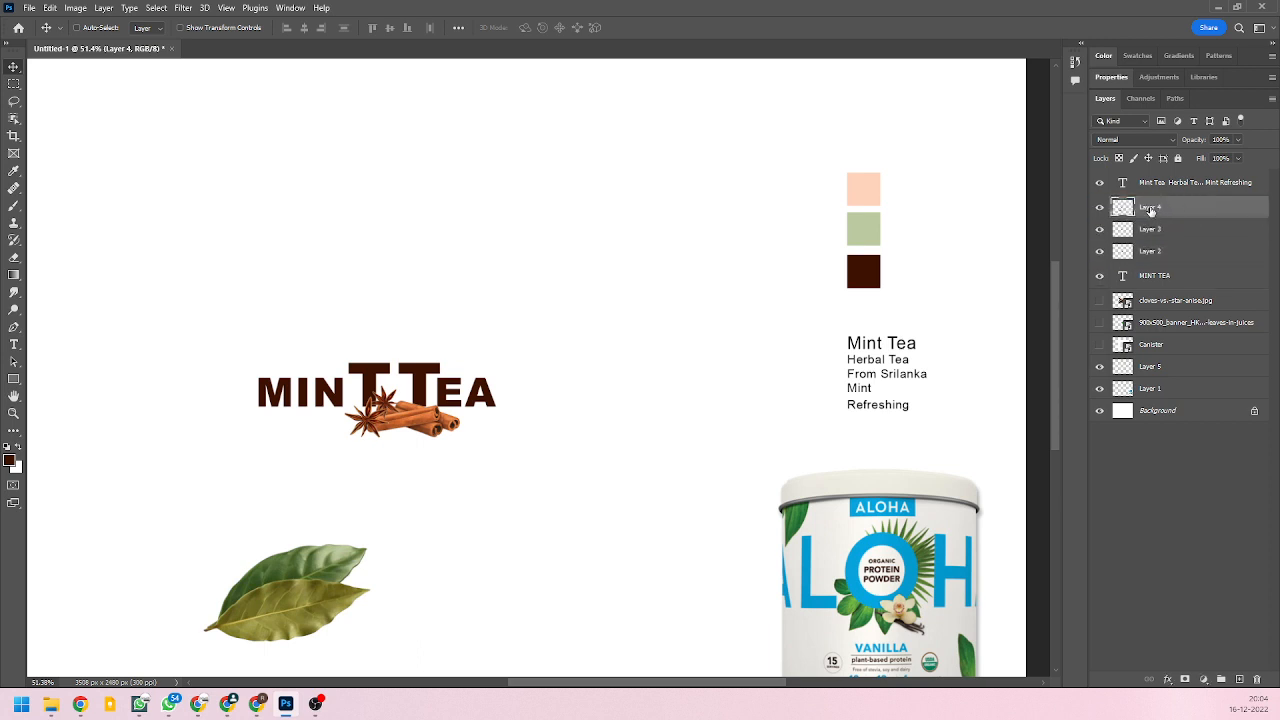
{"action": "double_click", "coordinate": [1150, 207]}
{"action": "type", "text": "leaf"}
Rename the star anise layer star and the cinnamon layer cinamon.
{"action": "left_click", "coordinate": [1162, 230]}
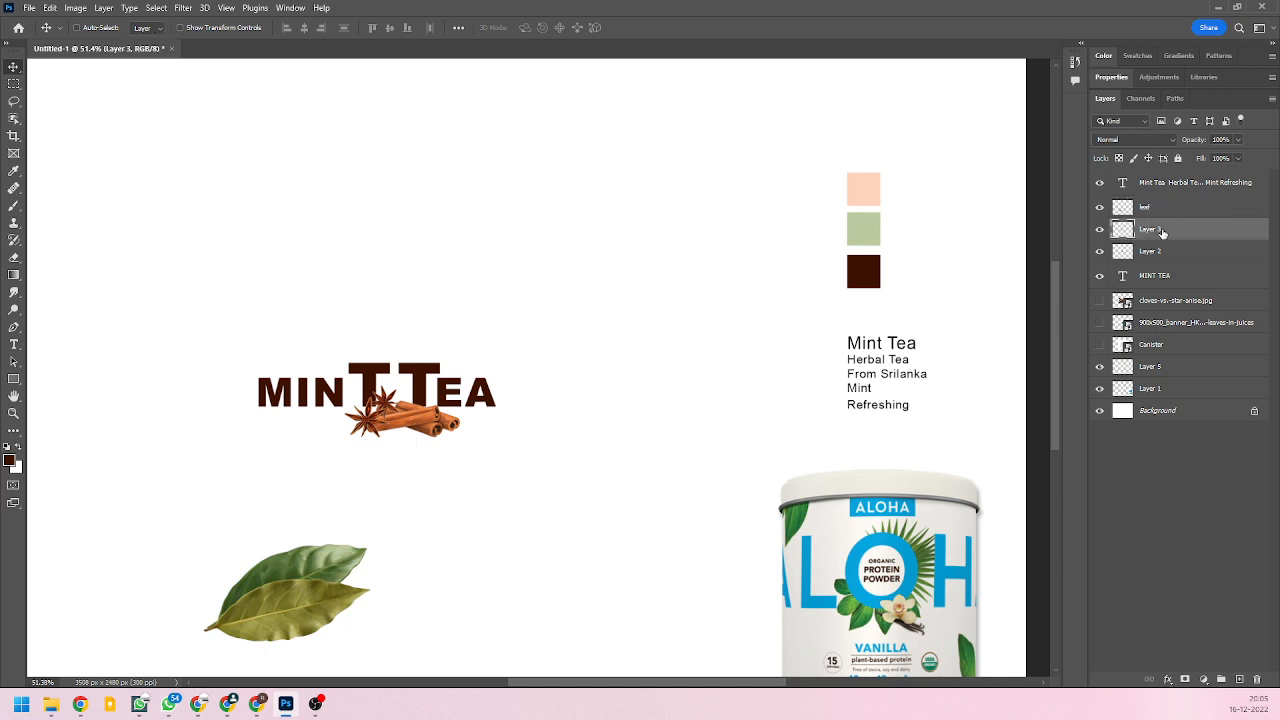
{"action": "double_click", "coordinate": [1150, 230]}
{"action": "type", "text": "star"}
{"action": "left_click", "coordinate": [1159, 233]}
{"action": "double_click", "coordinate": [1150, 251]}
{"action": "type", "text": "c"}
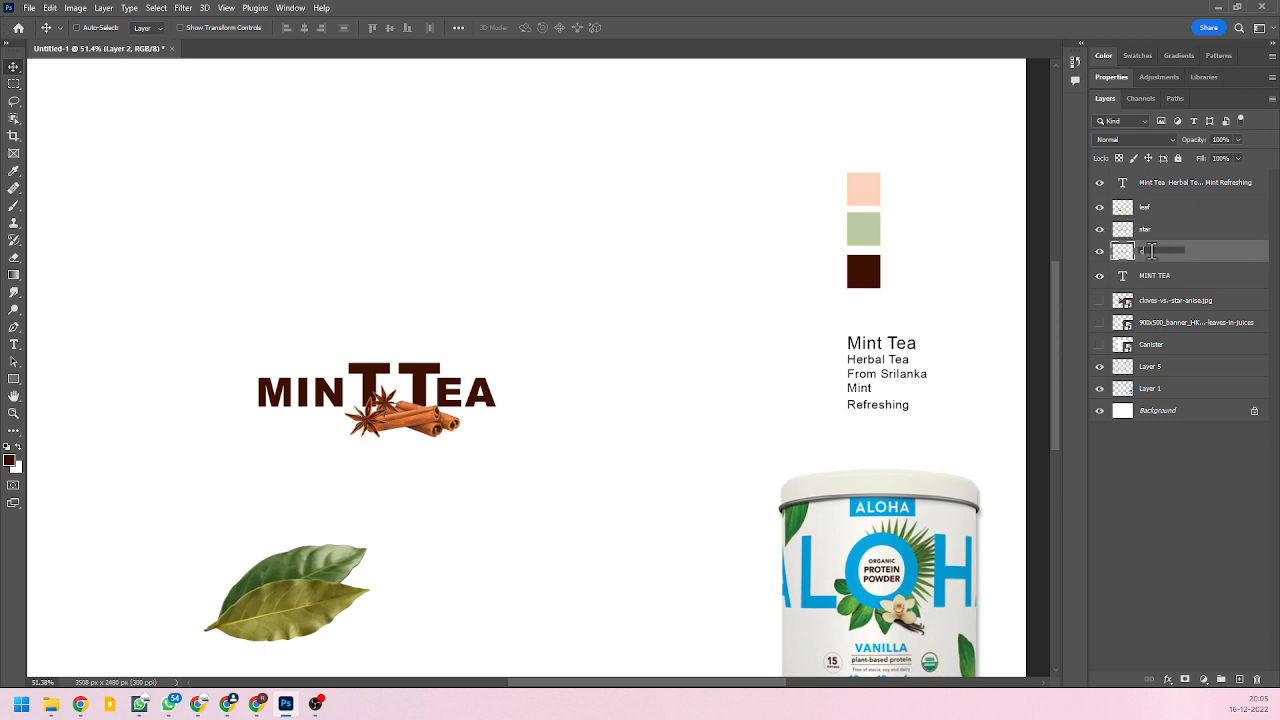
{"action": "type", "text": "inamon"}
{"action": "key", "text": "Return"}
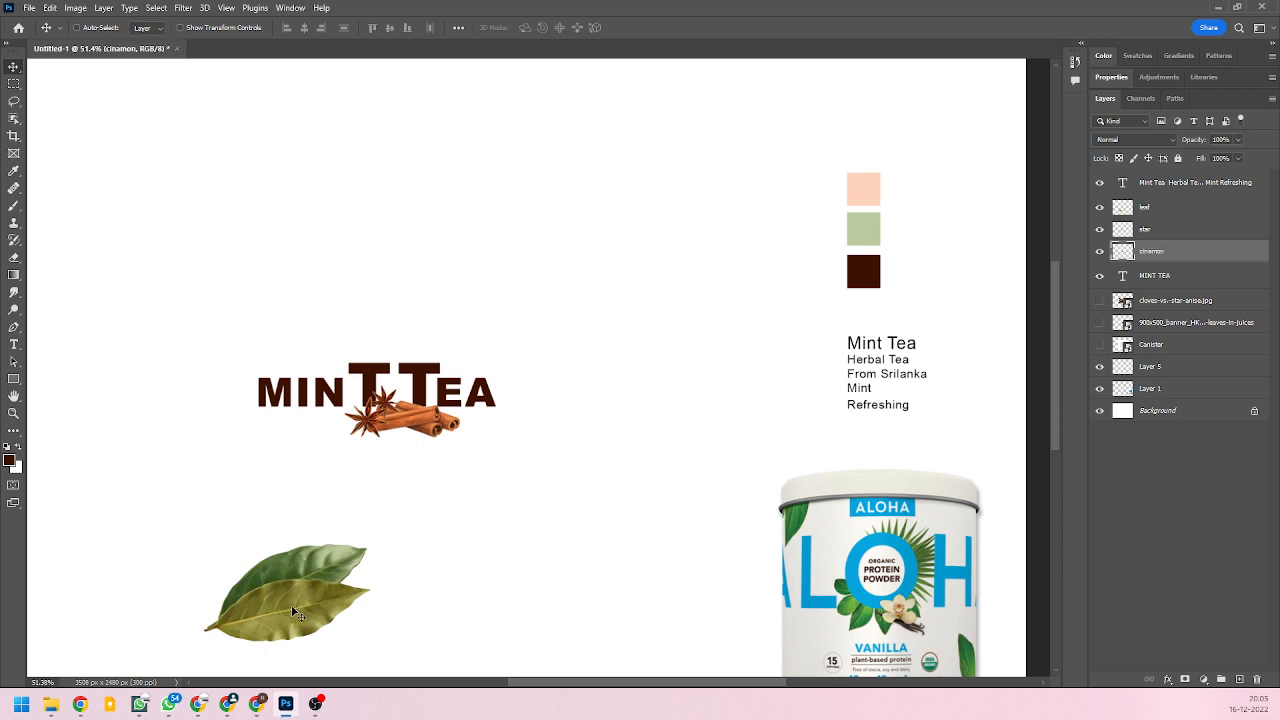
Place the bay leaves, scaled to less than half size, beside the cinnamon over the E and stack them behind the MINT TEA text.
{"action": "left_click_drag", "start_coordinate": [298, 610], "coordinate": [429, 348]}
{"action": "key", "text": "ctrl+t"}
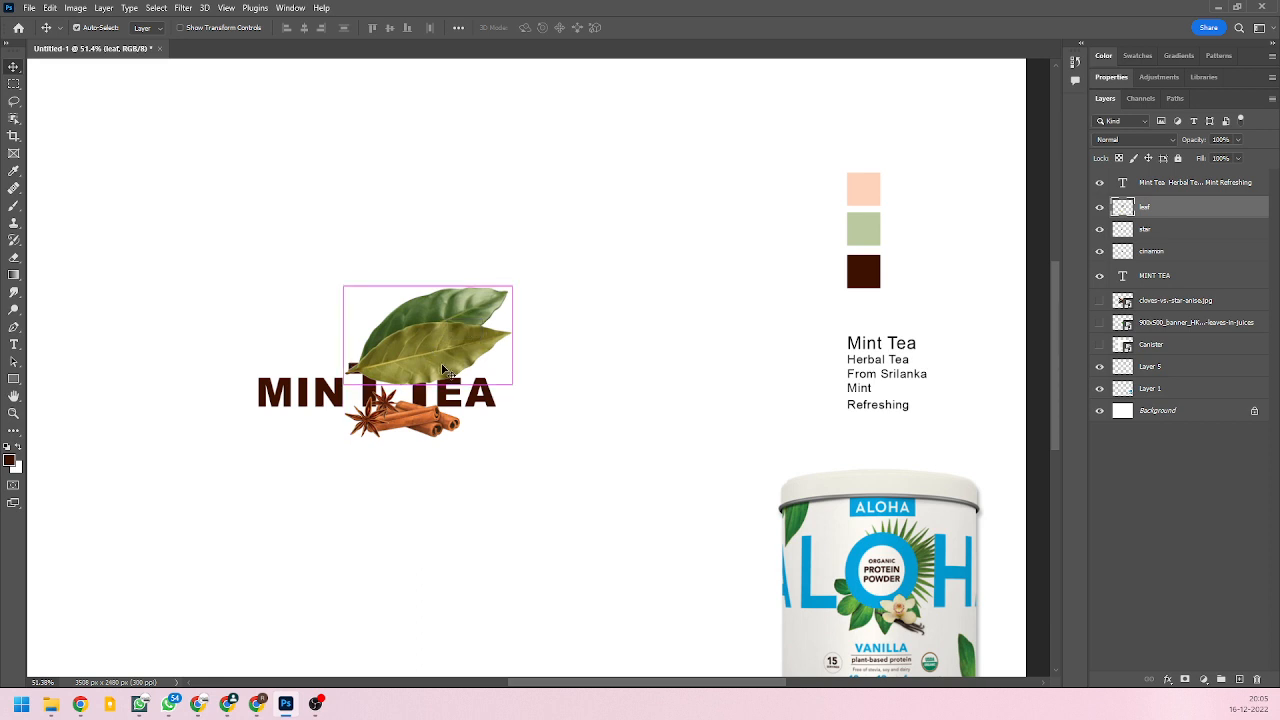
{"action": "left_click_drag", "start_coordinate": [515, 284], "coordinate": [452, 408]}
{"action": "key", "text": "Return"}
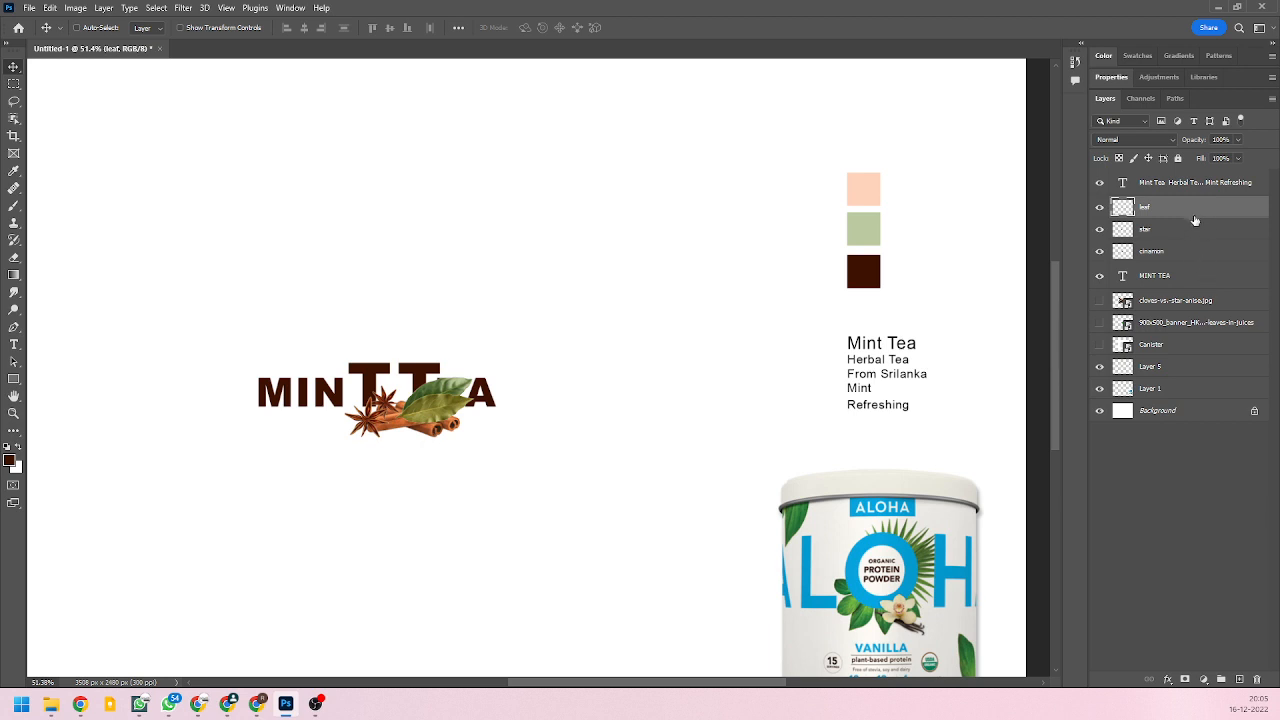
{"action": "left_click_drag", "start_coordinate": [1195, 218], "coordinate": [1181, 293]}
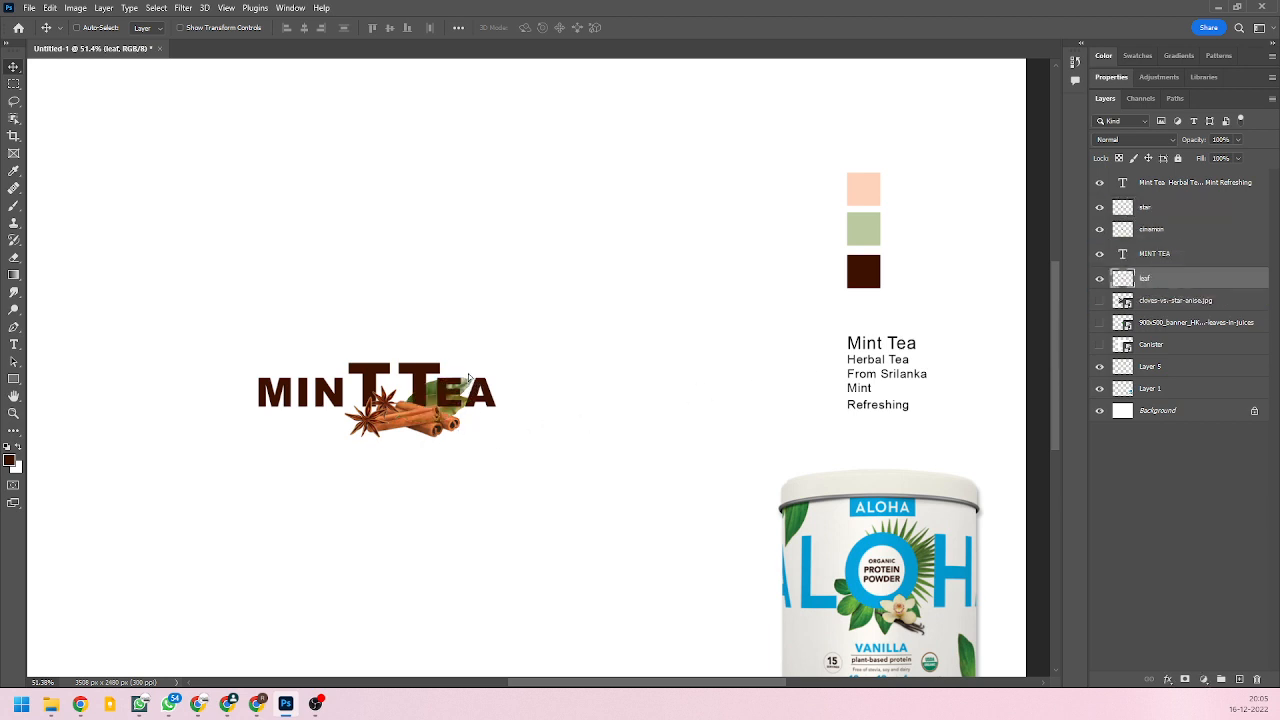
Move the bay leaves away from the logotype, rotate them to a steeper angle and hide their layer.
{"action": "left_click_drag", "start_coordinate": [469, 377], "coordinate": [658, 458]}
{"action": "key", "text": "ctrl+t"}
{"action": "key", "text": "Return"}
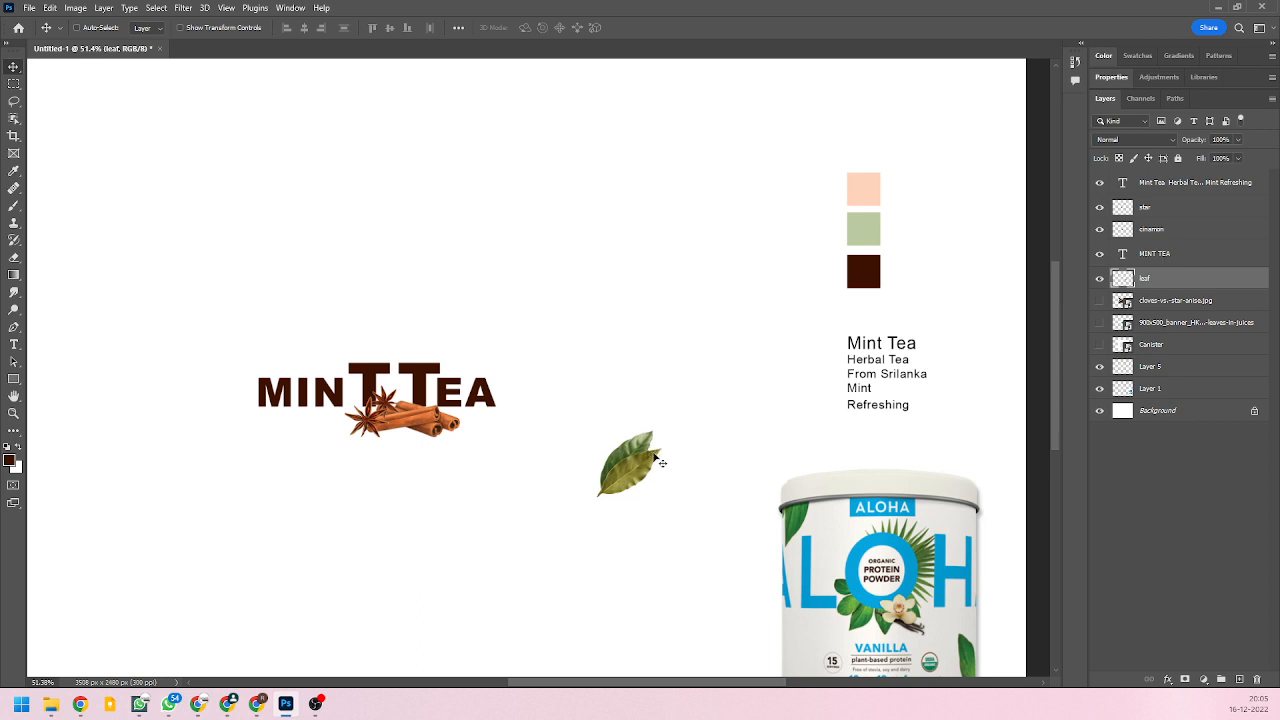
{"action": "left_click", "coordinate": [1100, 279]}
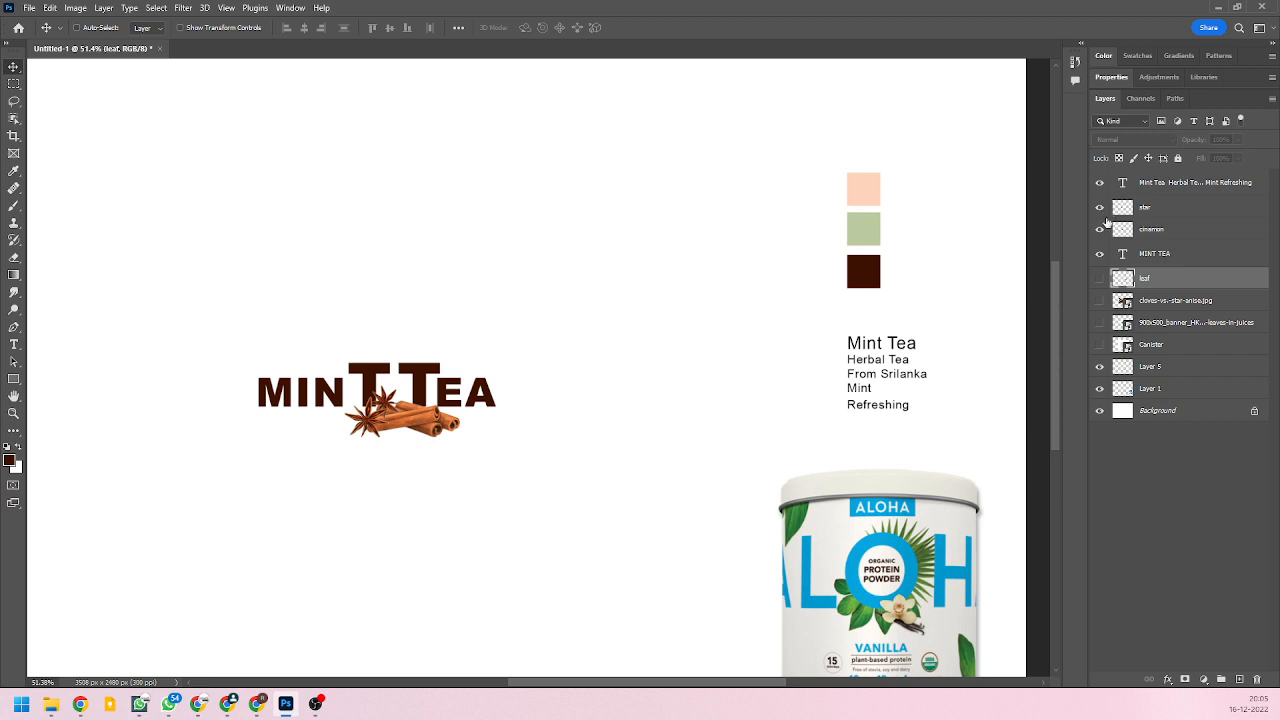
Show the mint leaves image and scale it down to less than half size beneath the cinnamon sticks.
{"action": "left_click", "coordinate": [1101, 302]}
{"action": "left_click", "coordinate": [1100, 323]}
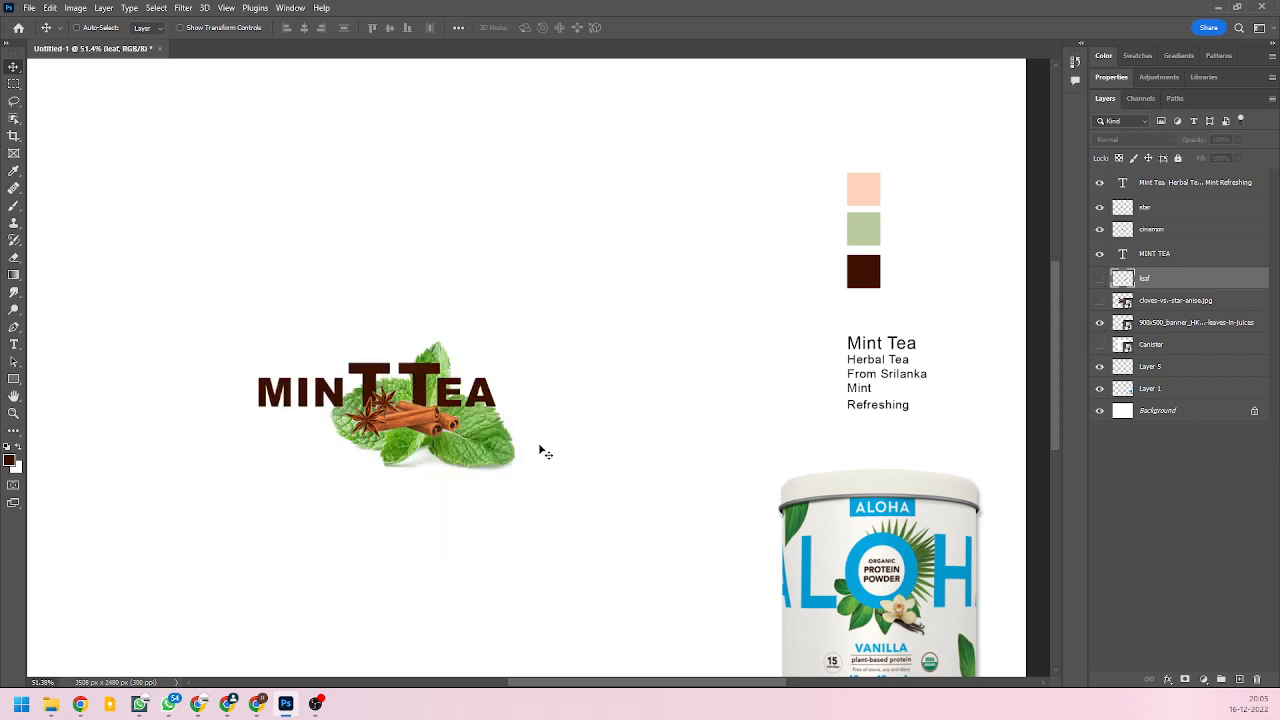
{"action": "left_click_drag", "start_coordinate": [478, 458], "coordinate": [555, 395]}
{"action": "left_click", "coordinate": [1172, 323]}
{"action": "left_click_drag", "start_coordinate": [512, 445], "coordinate": [460, 460]}
{"action": "key", "text": "ctrl+t"}
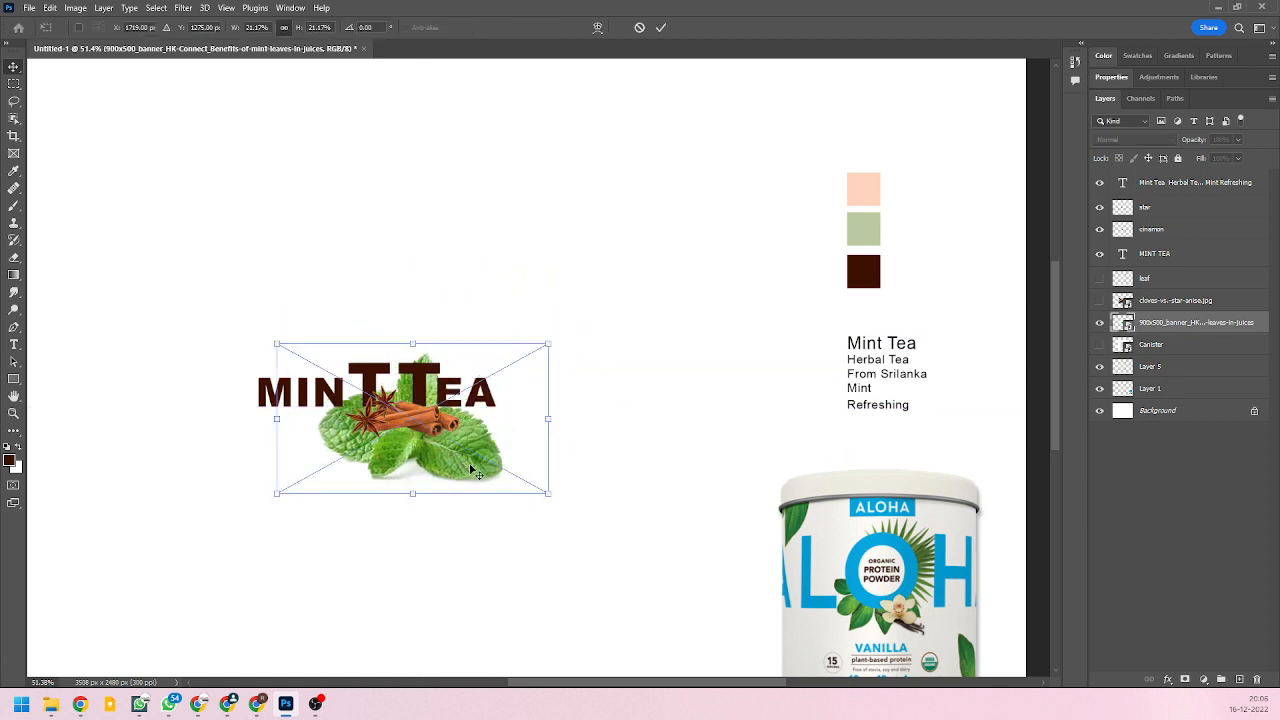
{"action": "left_click_drag", "start_coordinate": [544, 493], "coordinate": [415, 427]}
{"action": "key", "text": "Return"}
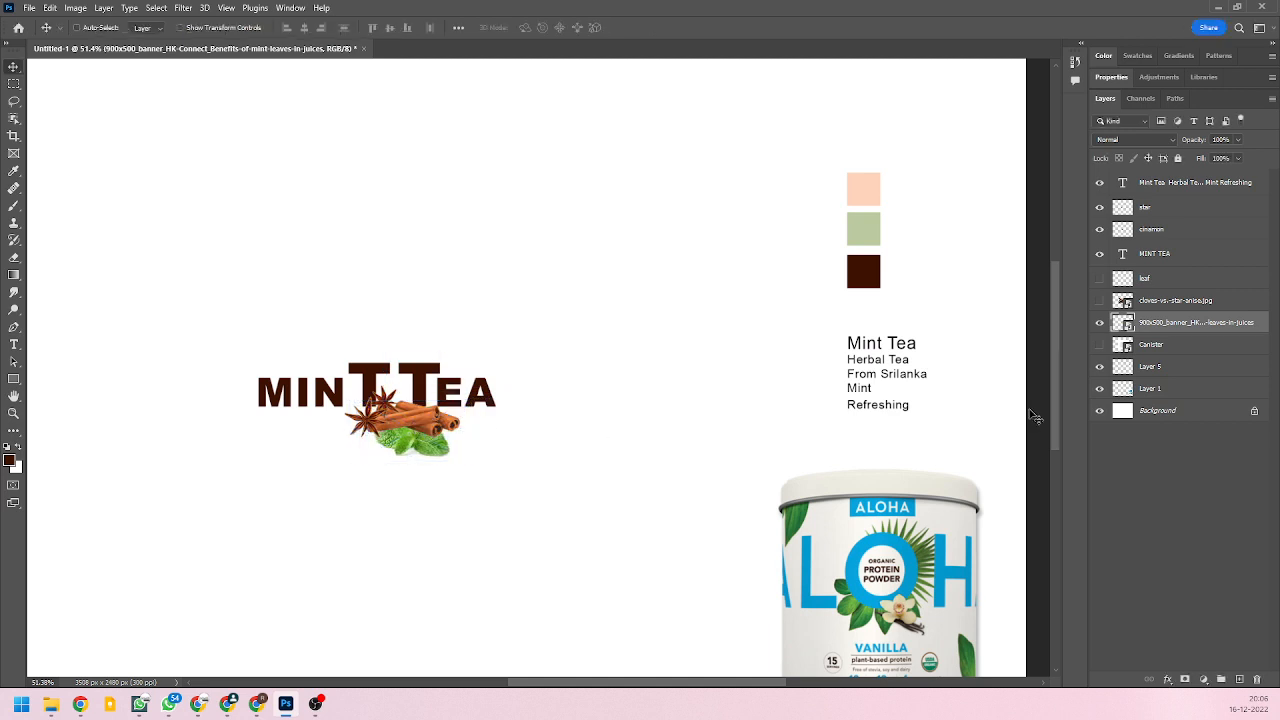
Bring the mint leaves image in front of the star anise and cinnamon layers and nudge it over the cinnamon.
{"action": "left_click_drag", "start_coordinate": [1226, 330], "coordinate": [1224, 198]}
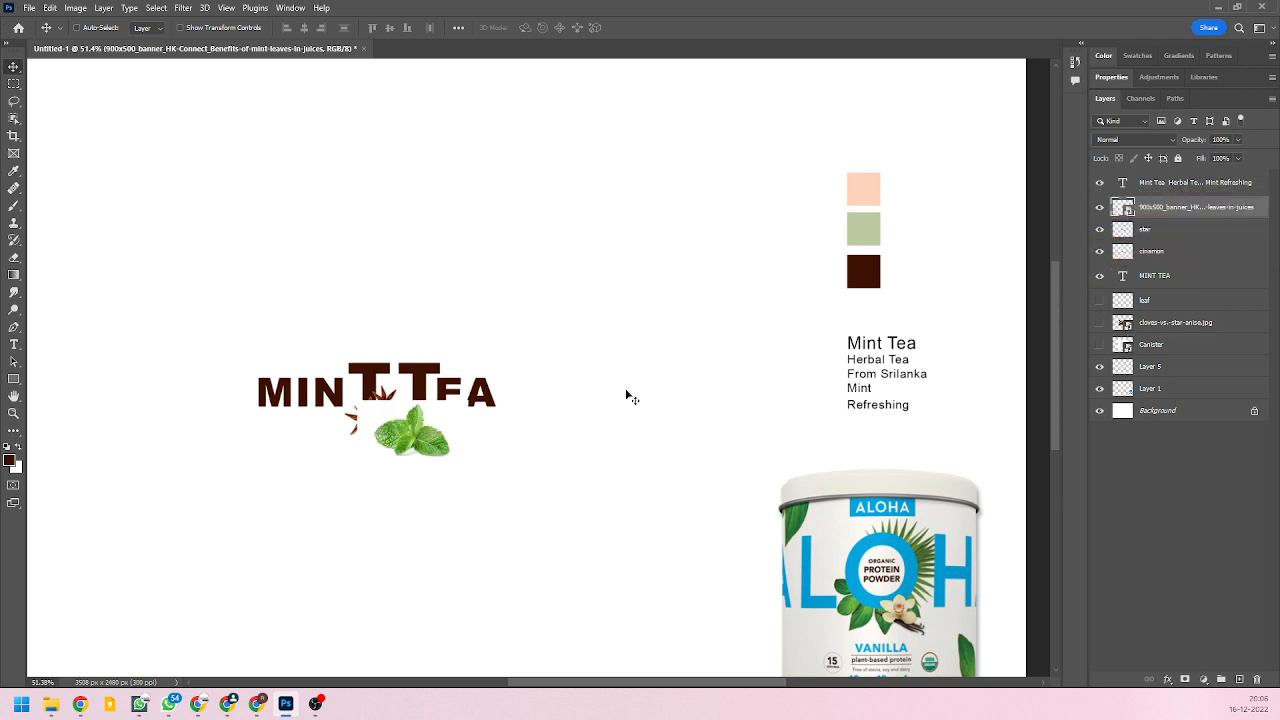
{"action": "left_click_drag", "start_coordinate": [420, 450], "coordinate": [419, 443]}
{"action": "scroll", "coordinate": [419, 443], "scroll_direction": "up", "scroll_amount": 2}
{"action": "scroll", "coordinate": [410, 432], "scroll_direction": "up", "scroll_amount": 2}
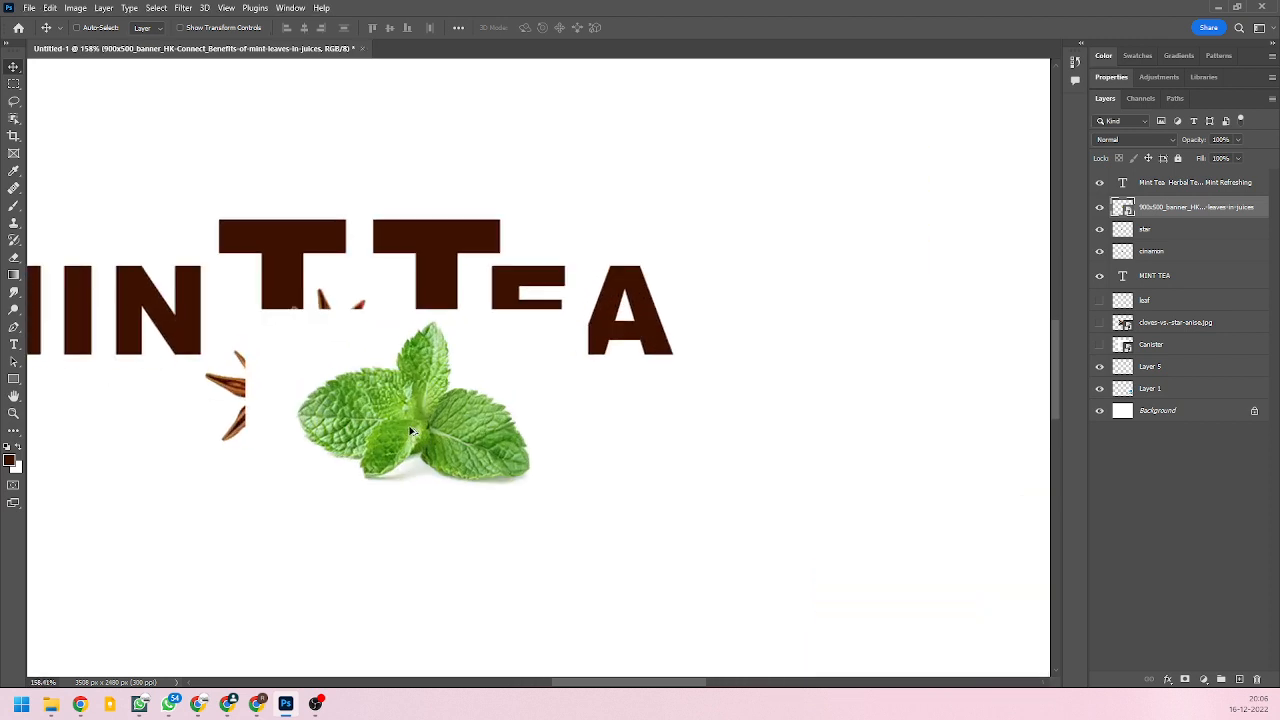
{"action": "mouse_move", "coordinate": [447, 447]}
{"action": "left_mouse_down"}
{"action": "mouse_move", "coordinate": [752, 568]}
{"action": "mouse_move", "coordinate": [498, 472]}
{"action": "mouse_move", "coordinate": [462, 437]}
{"action": "left_mouse_up"}
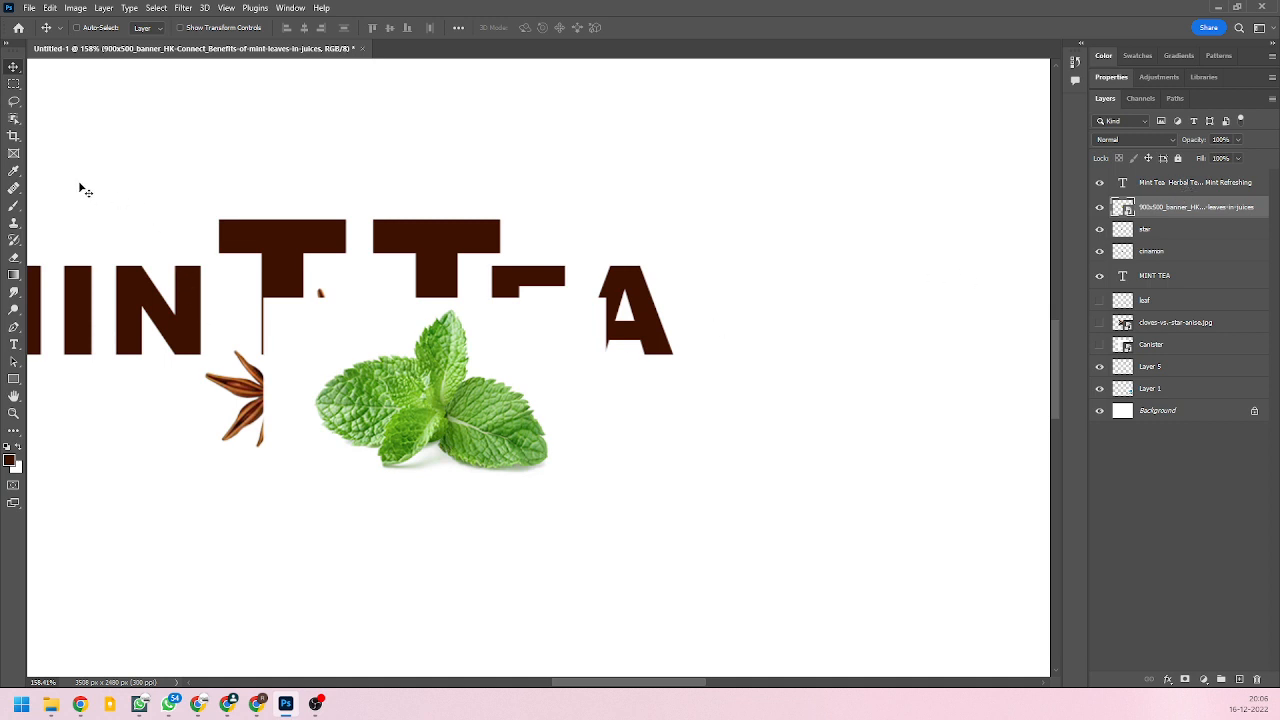
Cut out the mint leaves onto a new layer with the Object Selection tool and delete the original image layer.
{"action": "left_click", "coordinate": [14, 120]}
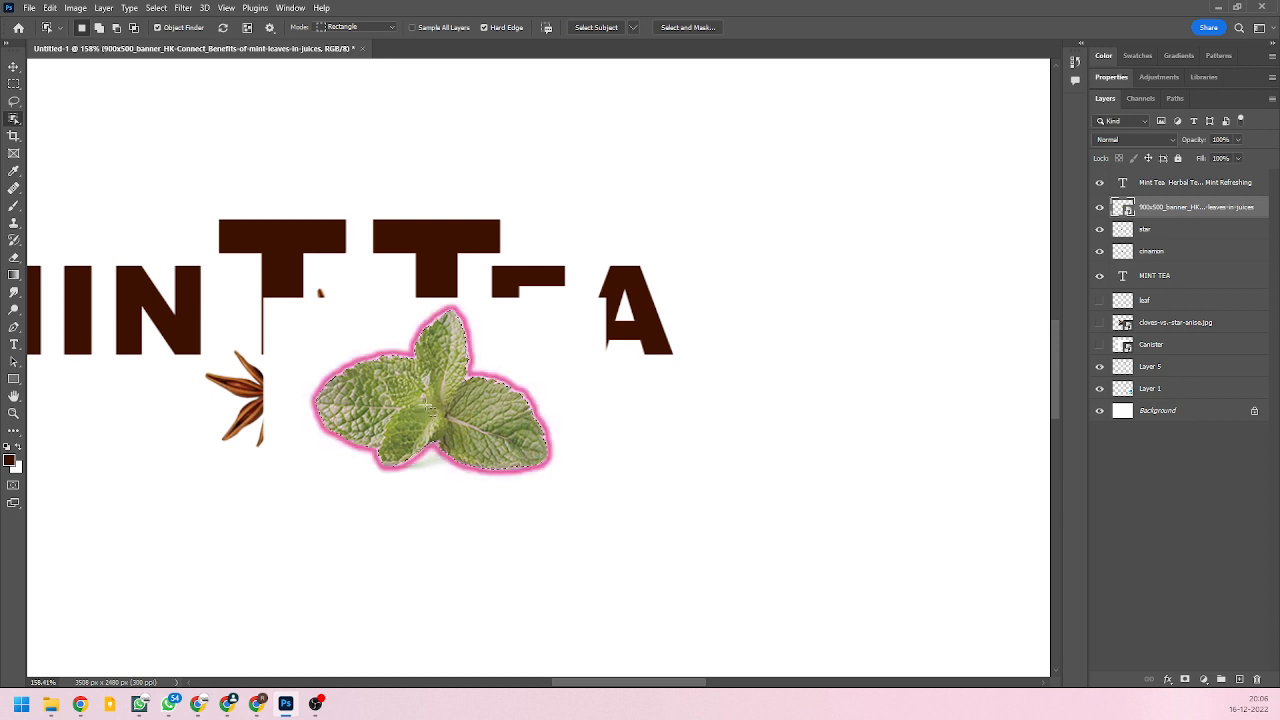
{"action": "left_click", "coordinate": [427, 414]}
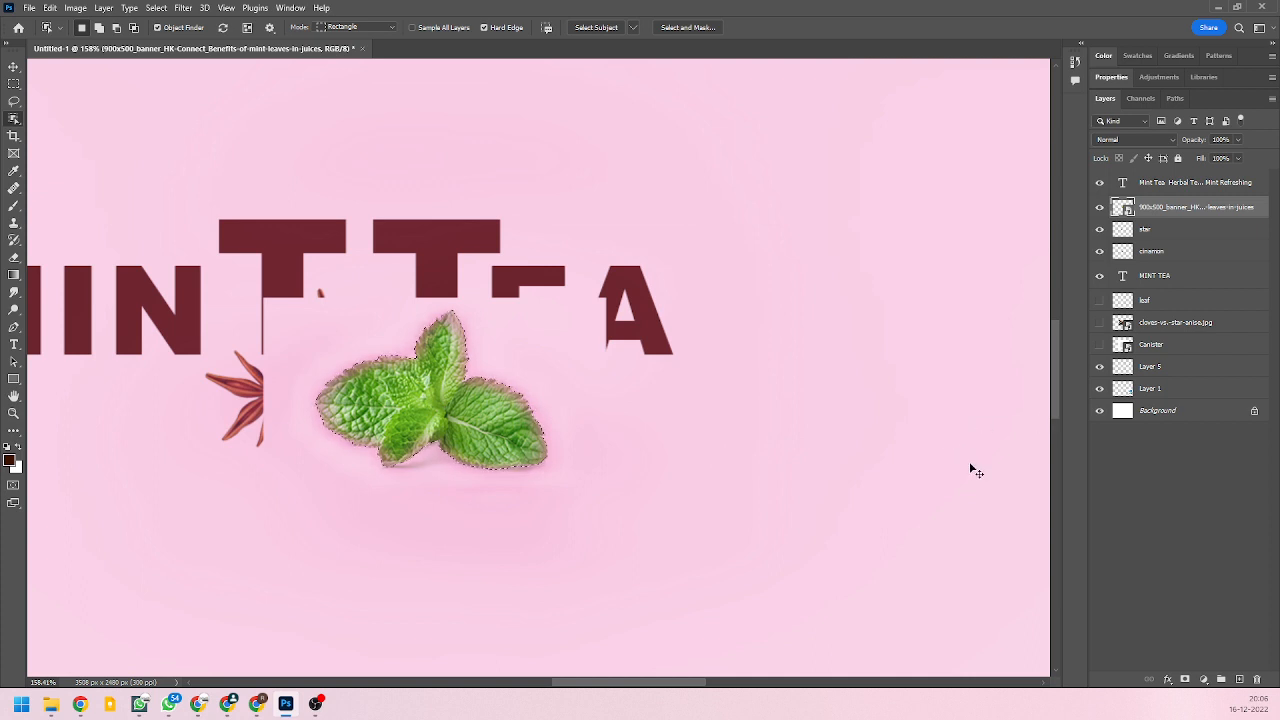
{"action": "key", "text": "ctrl+j"}
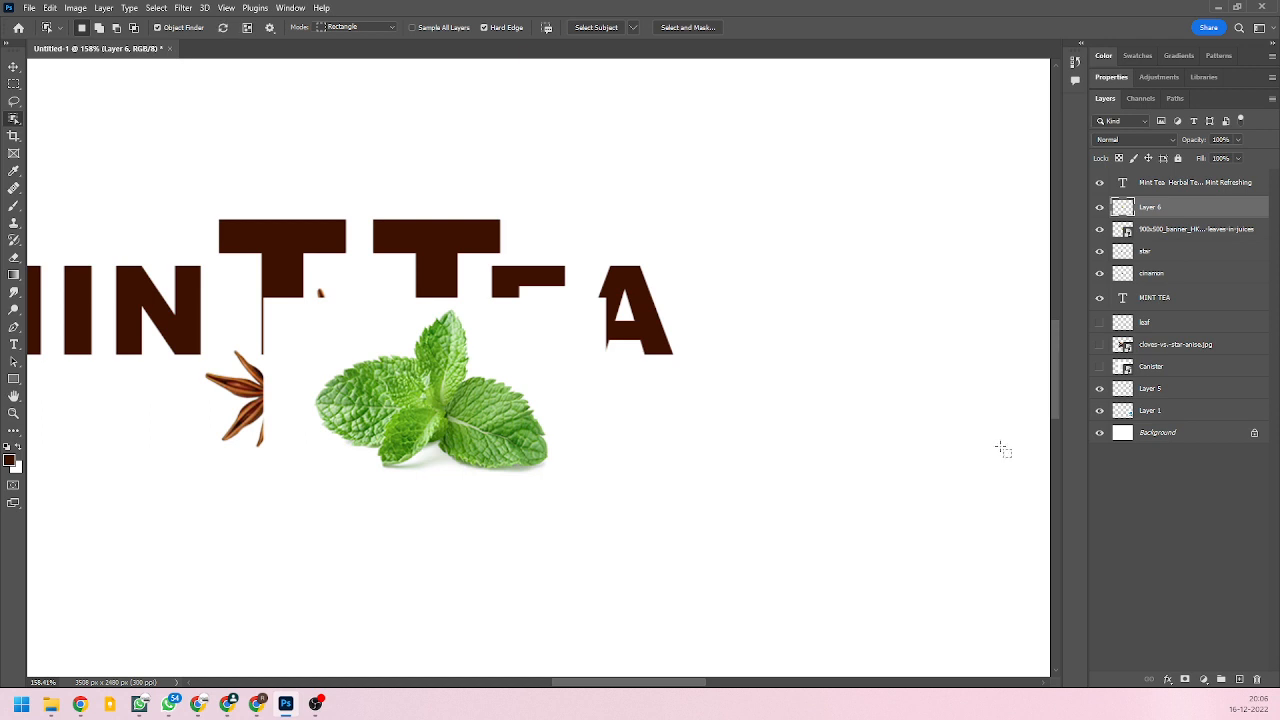
{"action": "left_click_drag", "start_coordinate": [1176, 229], "coordinate": [1257, 679]}
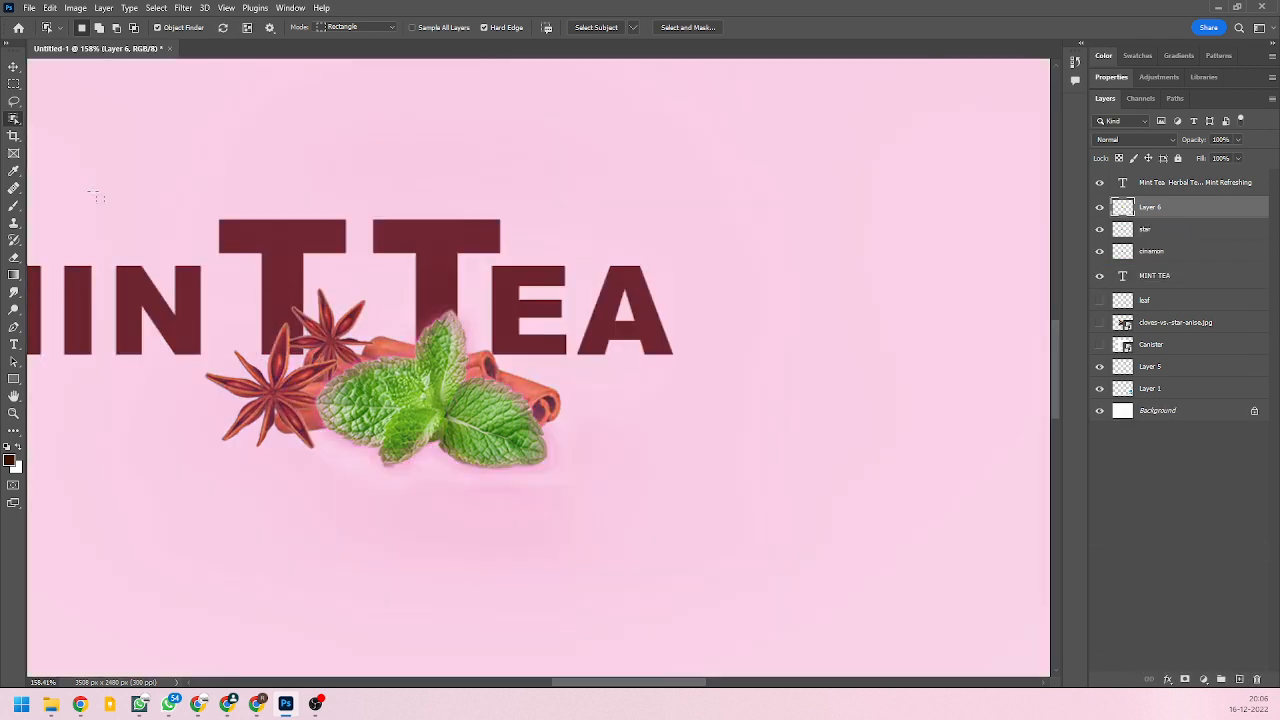
Scale the mint leaves cut-out to about 80% and place it in front of the cinnamon beside the star anise.
{"action": "left_click", "coordinate": [13, 66]}
{"action": "left_click_drag", "start_coordinate": [500, 450], "coordinate": [489, 497]}
{"action": "key", "text": "ctrl+t"}
{"action": "left_click_drag", "start_coordinate": [438, 448], "coordinate": [428, 432]}
{"action": "key", "text": "Return"}
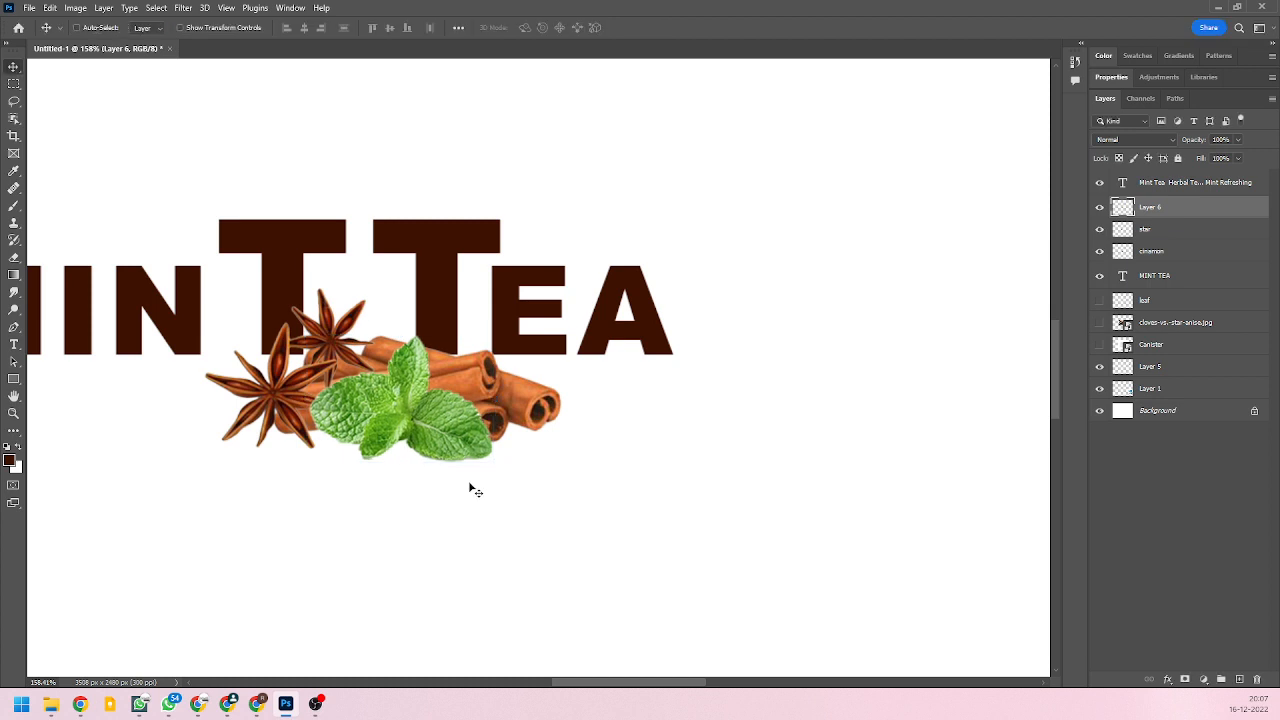
Scale the star anise to about 70% and tuck it behind the mint leaves, below the foot of the first large T.
{"action": "left_click", "coordinate": [290, 386], "text": "ctrl"}
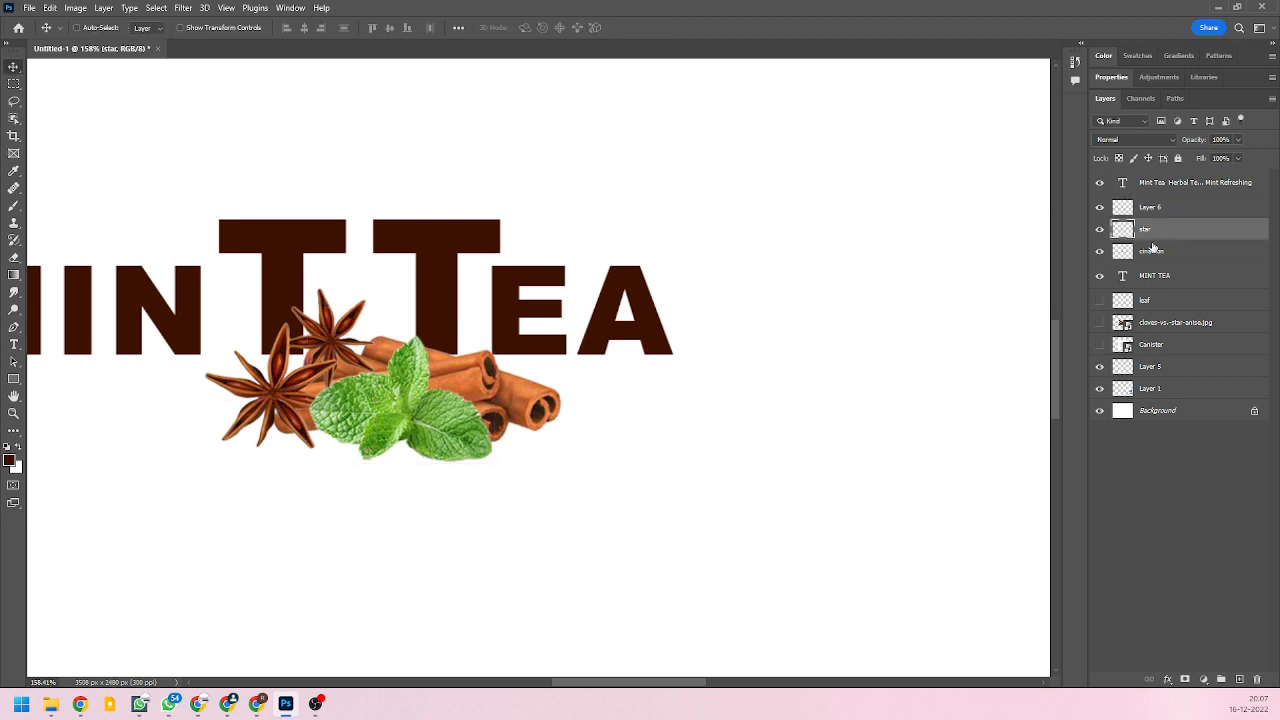
{"action": "key", "text": "ctrl+t"}
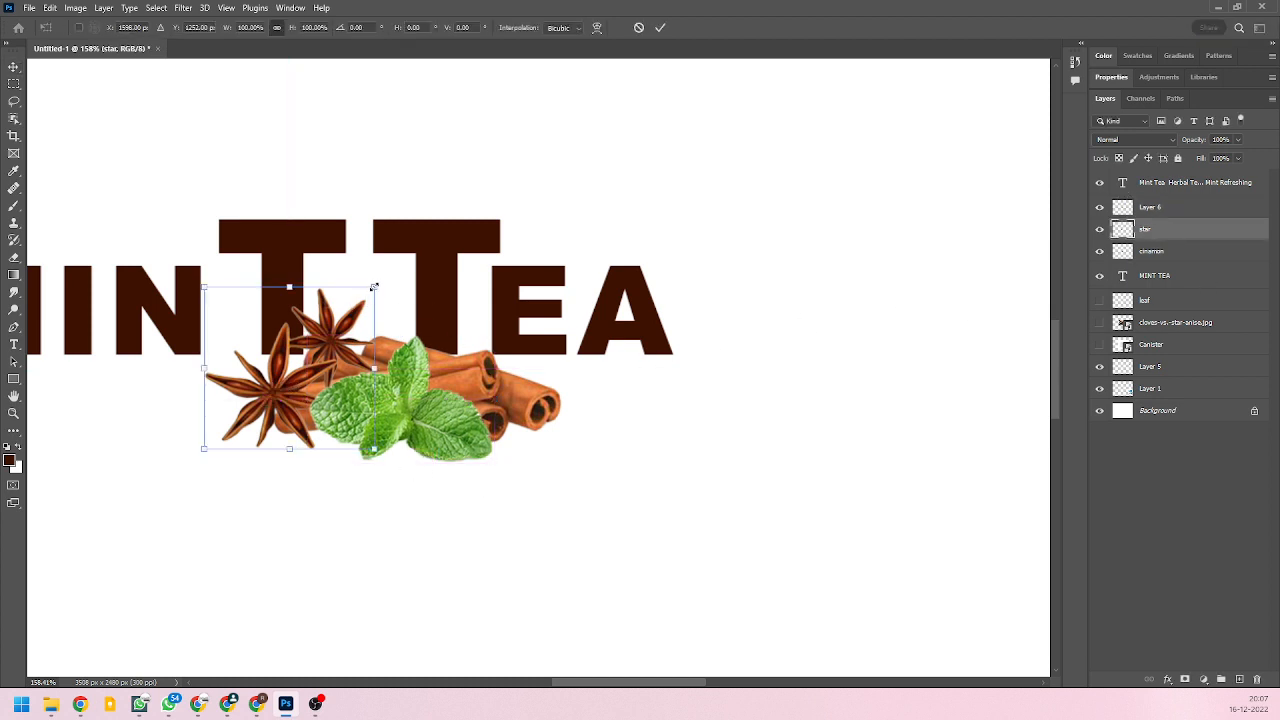
{"action": "left_click_drag", "start_coordinate": [374, 287], "coordinate": [322, 334]}
{"action": "left_click_drag", "start_coordinate": [263, 403], "coordinate": [303, 411]}
{"action": "key", "text": "Return"}
{"action": "scroll", "coordinate": [384, 449], "scroll_direction": "down", "scroll_amount": 3}
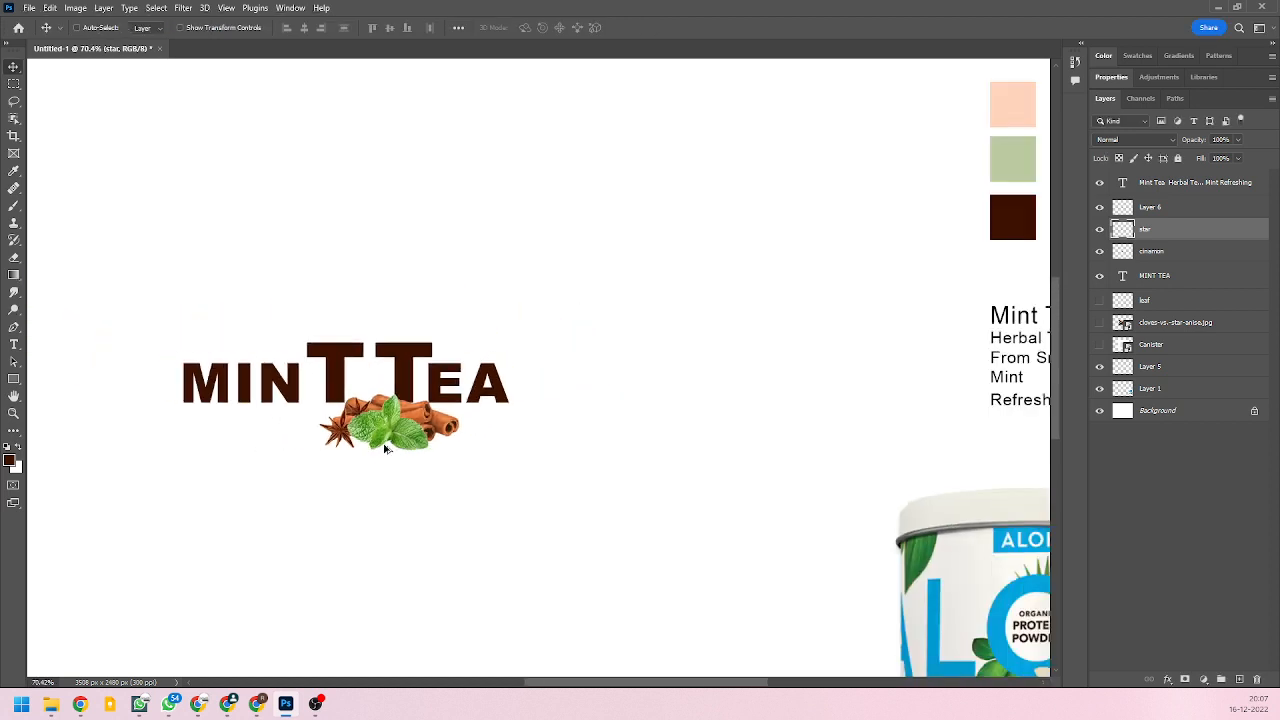
{"action": "scroll", "coordinate": [375, 446], "scroll_direction": "up", "scroll_amount": 4}
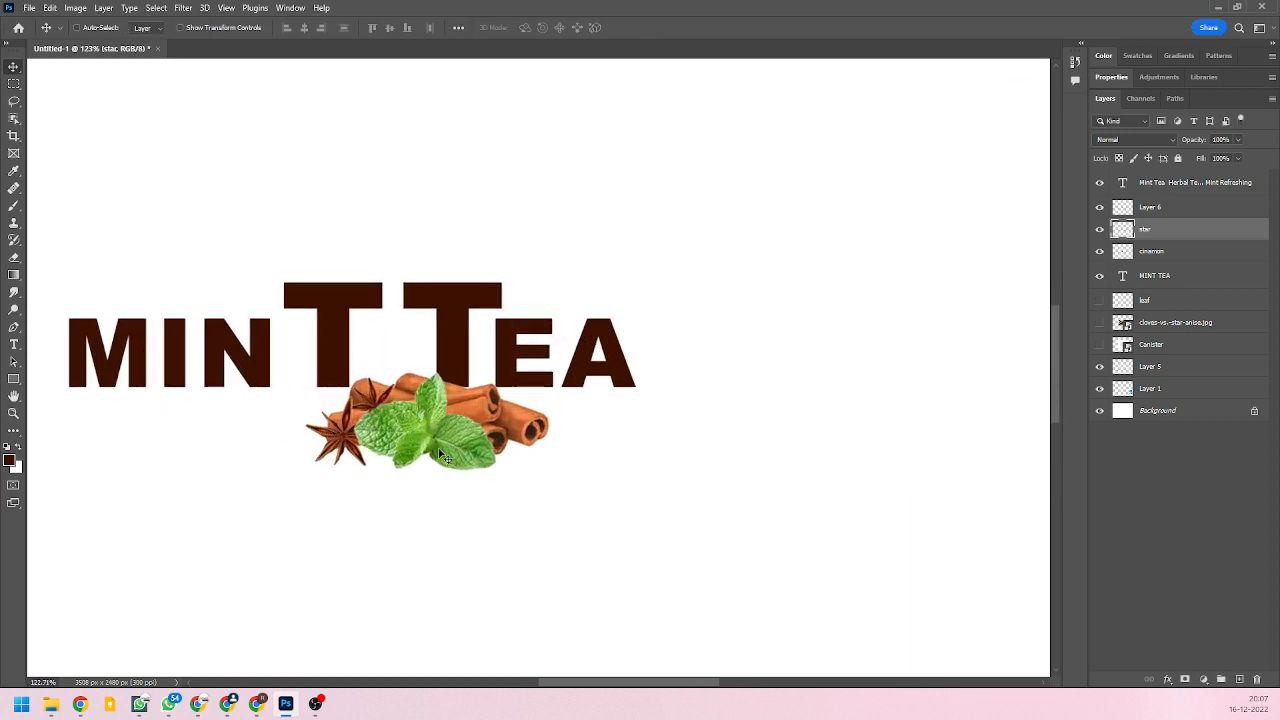
Move the mint, star anise and cinnamon layers together so the cluster sits centered beneath the MINT TEA title.
{"action": "left_click", "coordinate": [1218, 252], "text": "shift"}
{"action": "left_click", "coordinate": [1198, 210], "text": "shift"}
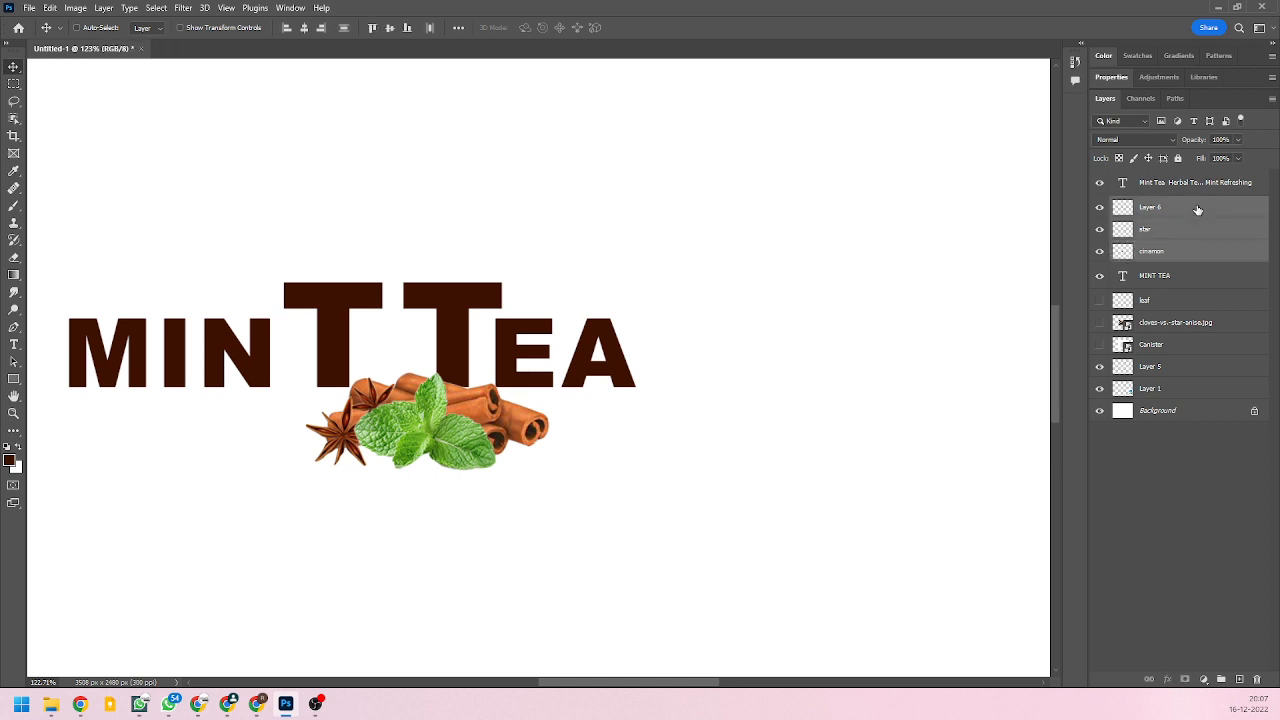
{"action": "left_click_drag", "start_coordinate": [490, 415], "coordinate": [412, 396]}
{"action": "scroll", "coordinate": [470, 465], "scroll_direction": "down", "scroll_amount": 2}
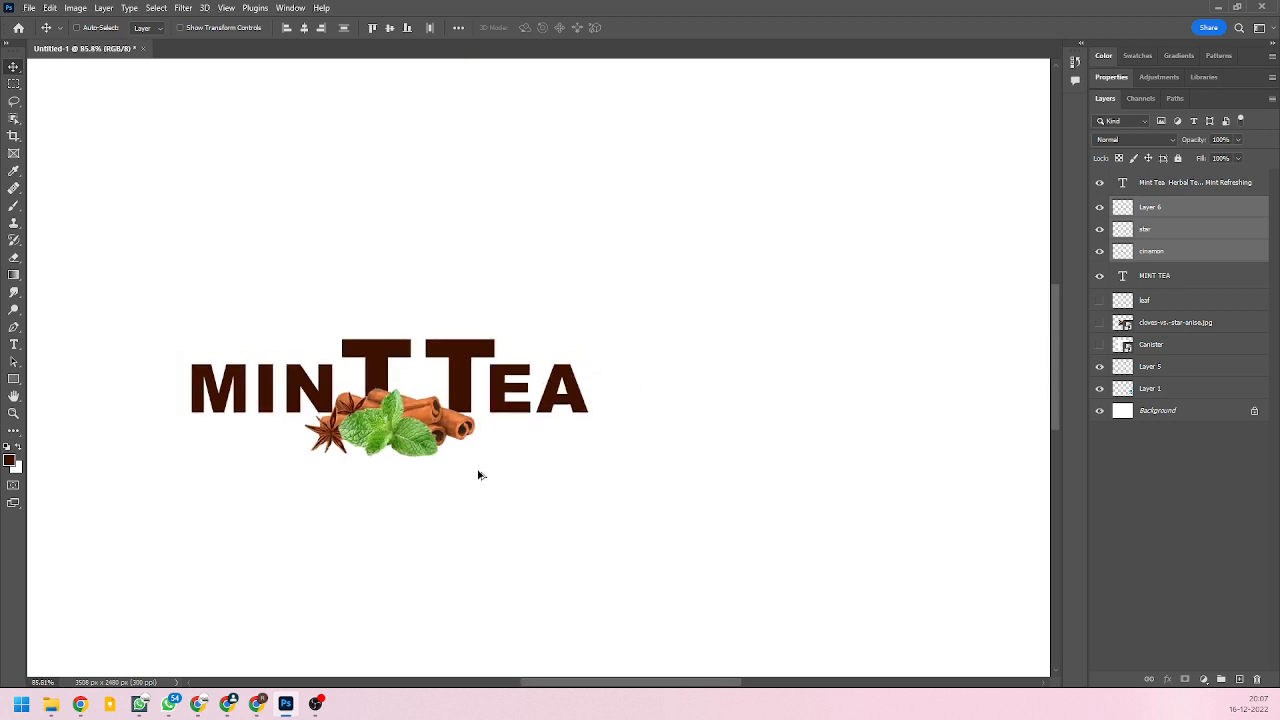
{"action": "scroll", "coordinate": [486, 478], "scroll_direction": "down", "scroll_amount": 2}
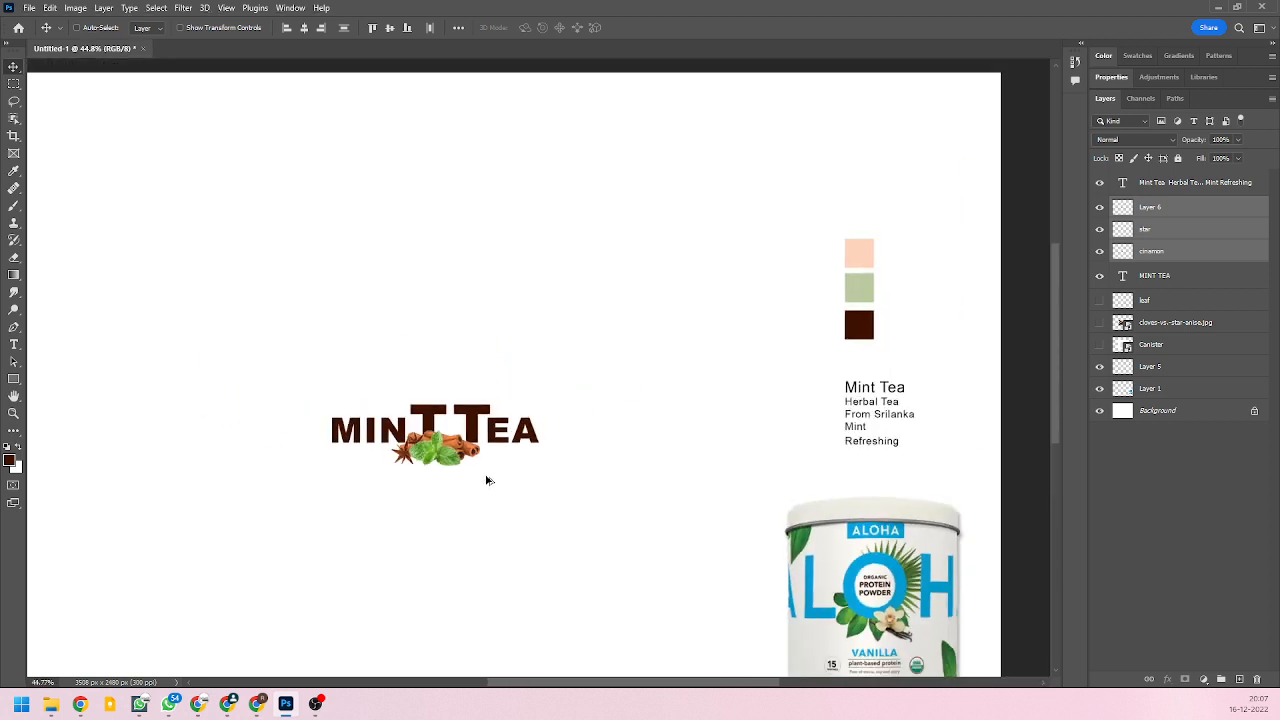
{"action": "scroll", "coordinate": [497, 474], "scroll_direction": "up", "scroll_amount": 2}
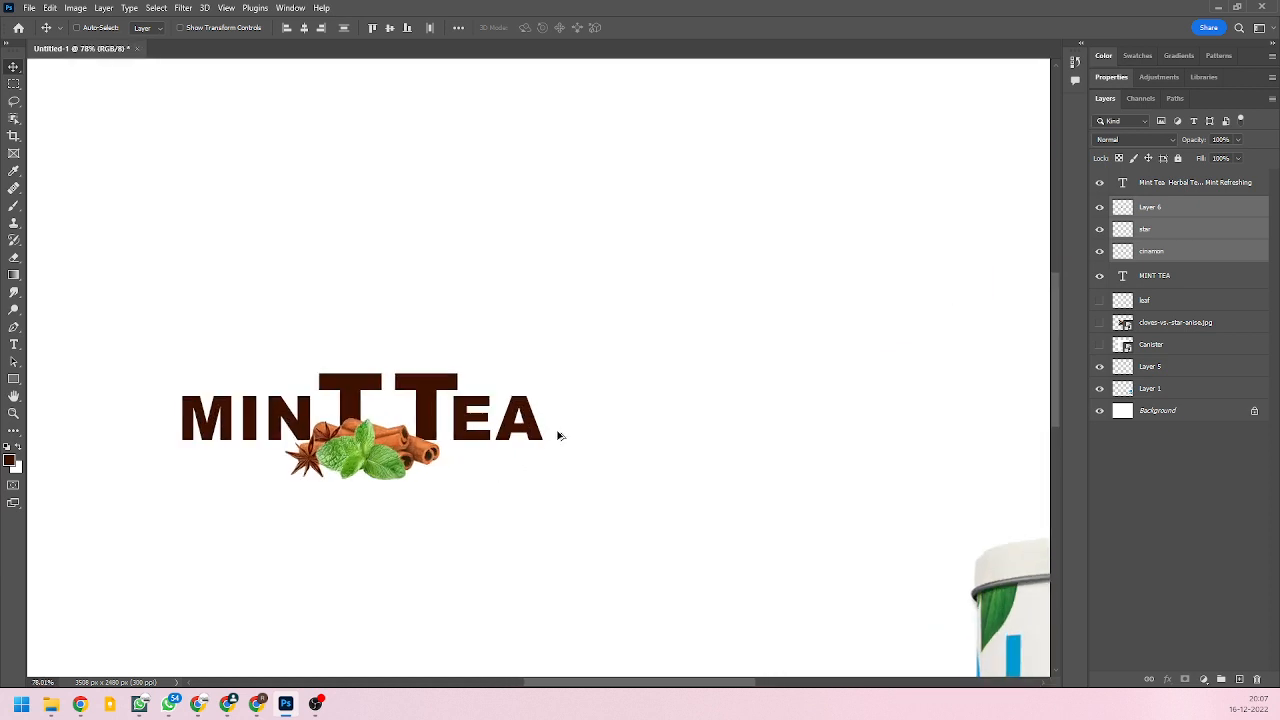
{"action": "scroll", "coordinate": [557, 434], "scroll_direction": "down", "scroll_amount": 2}
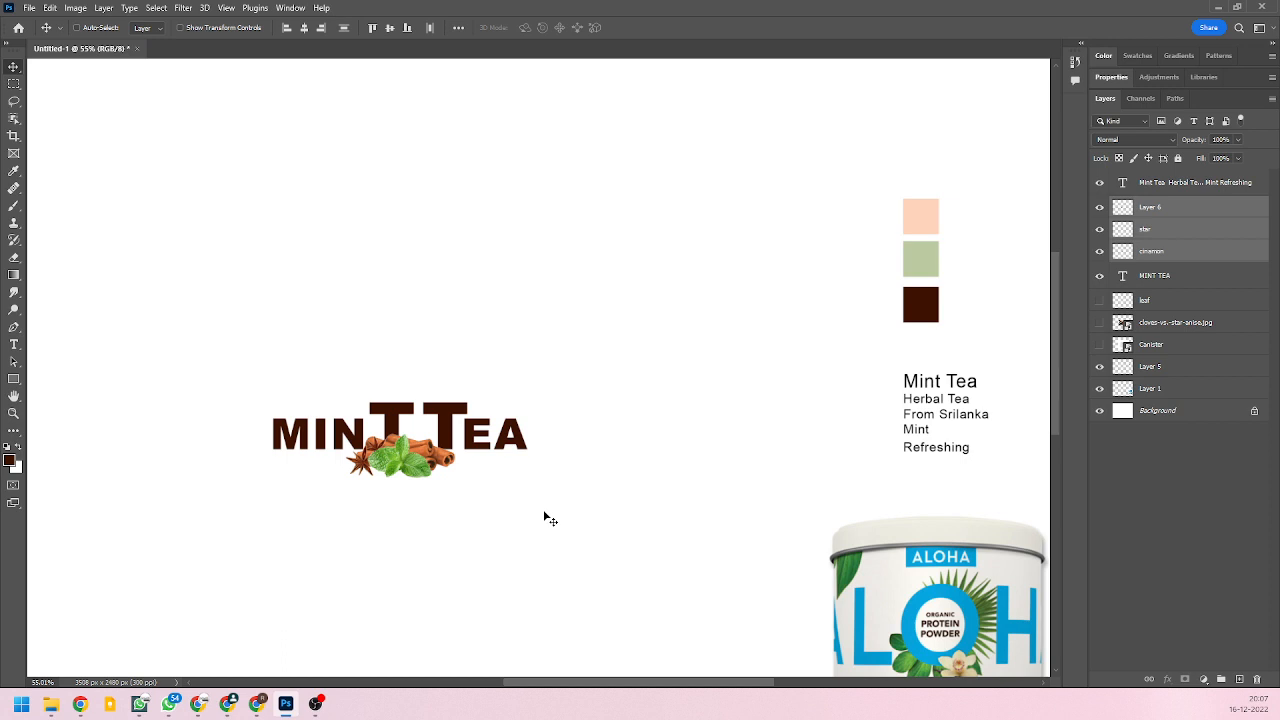
{"action": "scroll", "coordinate": [514, 457], "scroll_direction": "down", "scroll_amount": 2}
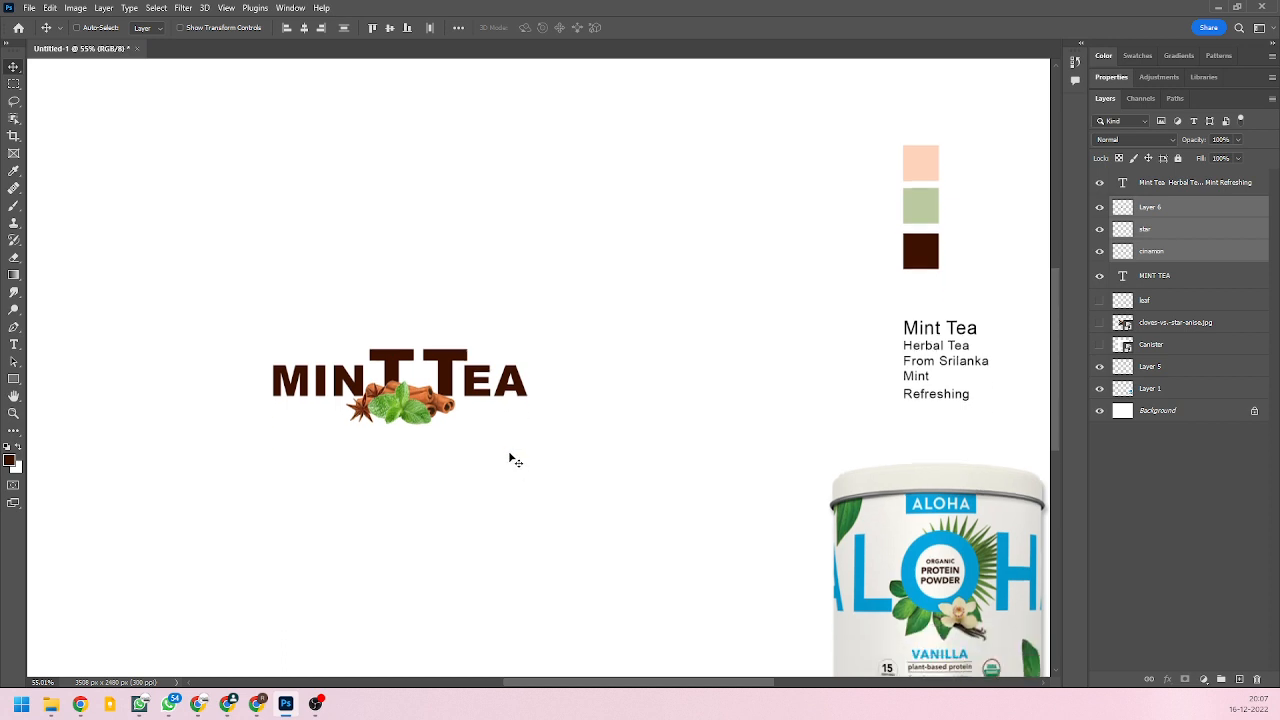
{"action": "scroll", "coordinate": [514, 457], "scroll_direction": "up", "scroll_amount": 1}
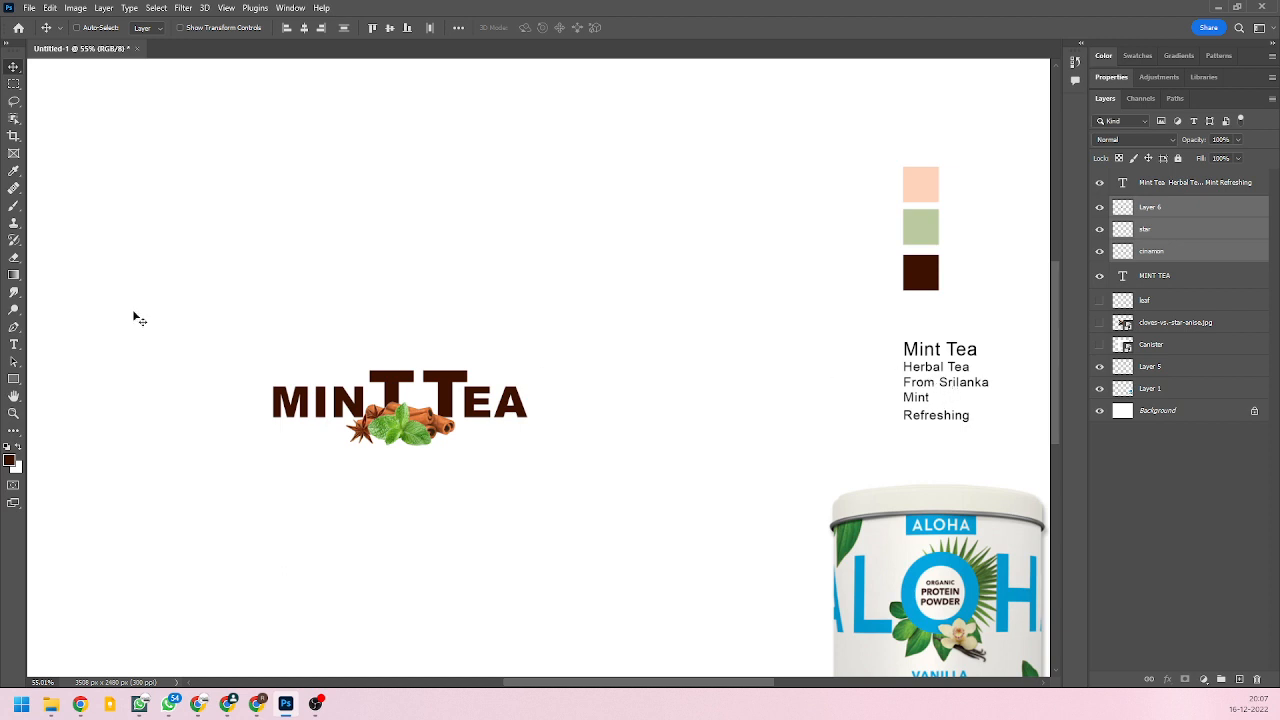
Copy the "Herbal Tea" line from the reference text and paste it as a separate text layer above the MINT TEA title.
{"action": "left_click", "coordinate": [13, 346]}
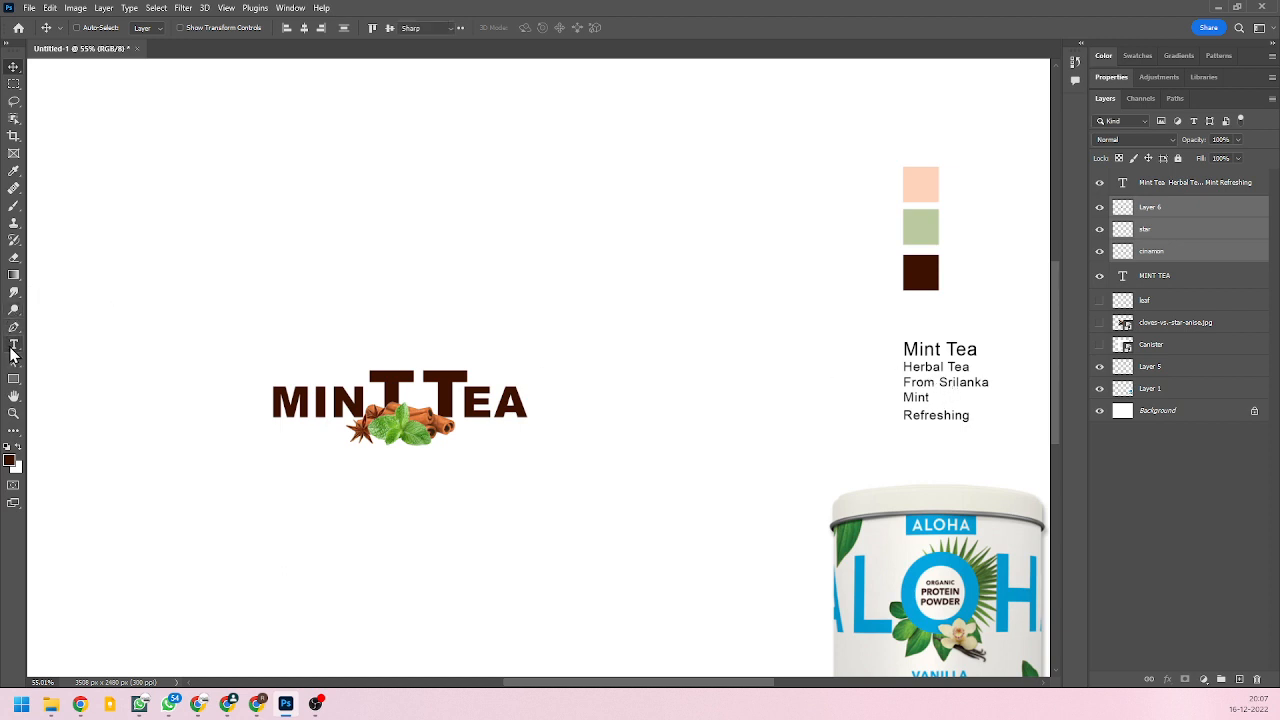
{"action": "left_click", "coordinate": [903, 368]}
{"action": "left_click_drag", "start_coordinate": [903, 368], "coordinate": [1000, 371]}
{"action": "key", "text": "ctrl+c"}
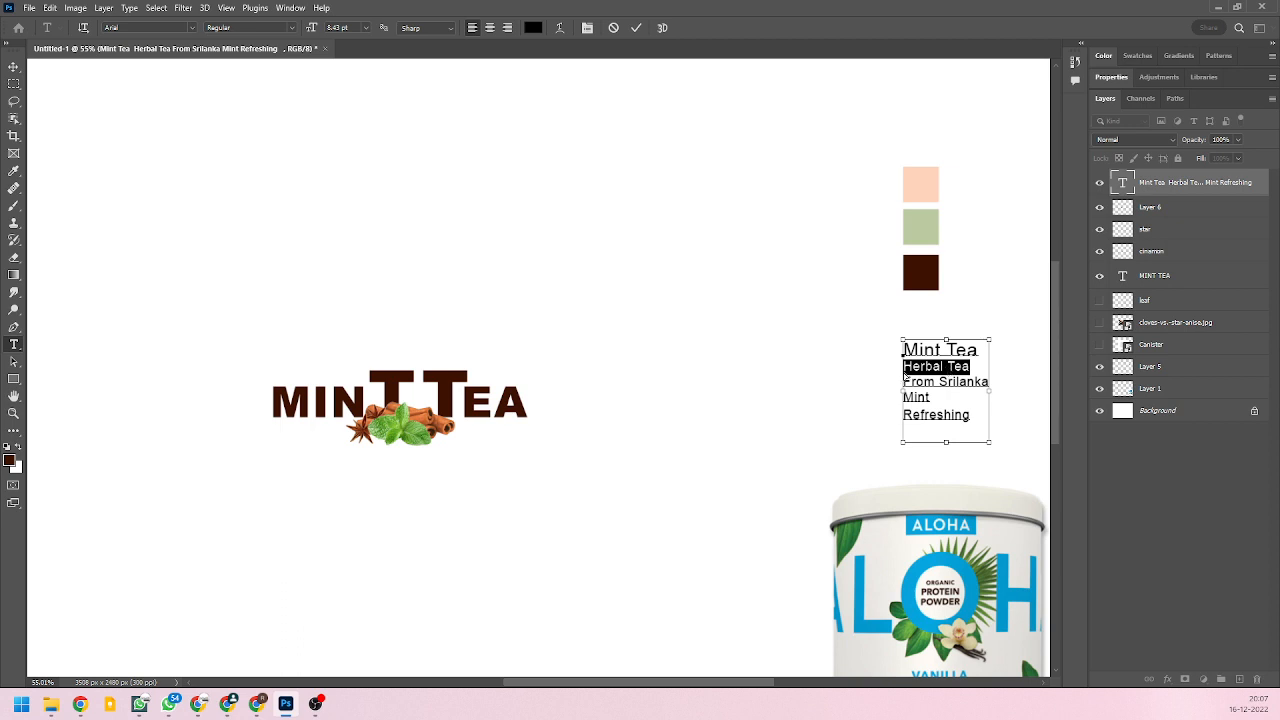
{"action": "left_click", "coordinate": [13, 66]}
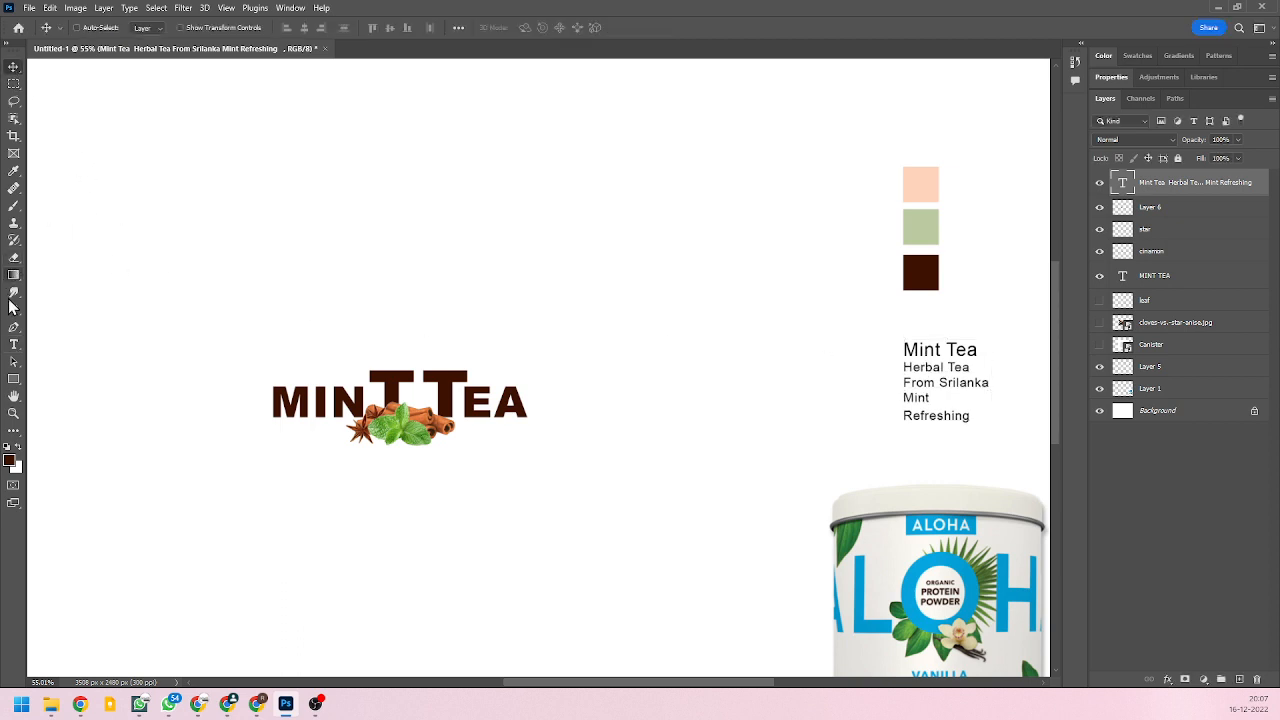
{"action": "left_click", "coordinate": [13, 344]}
{"action": "left_click", "coordinate": [404, 302]}
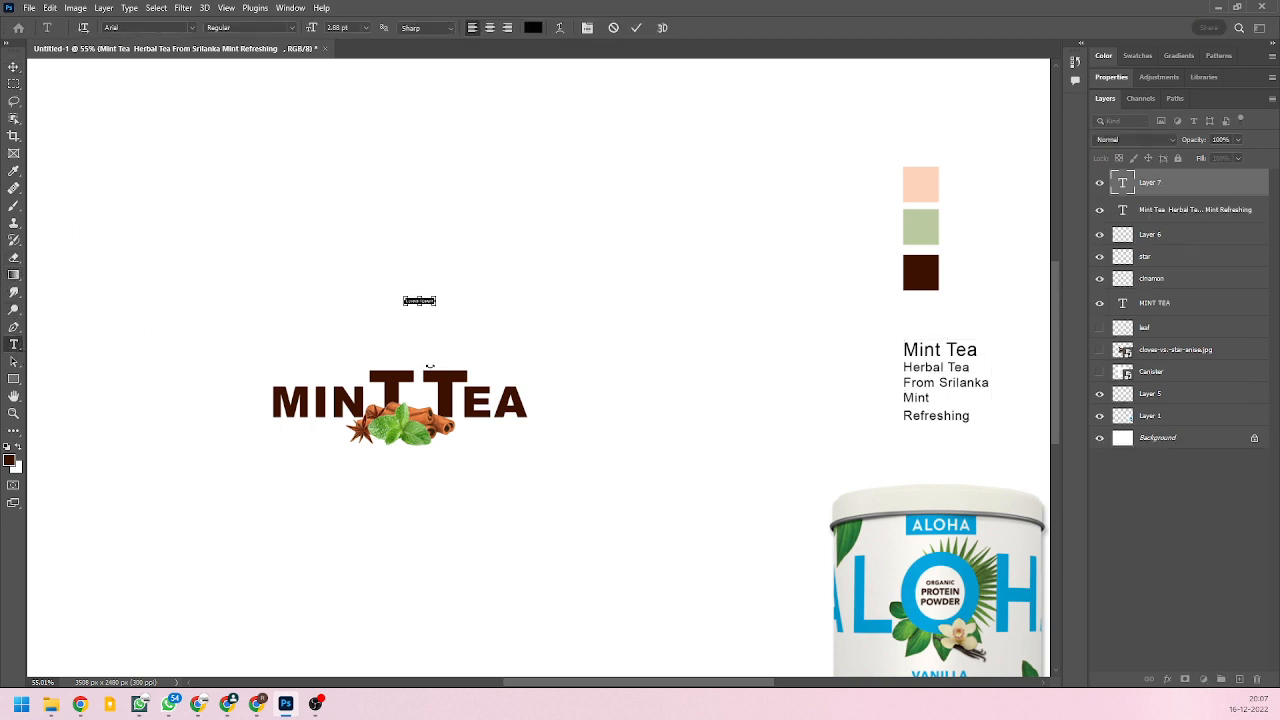
{"action": "key", "text": "ctrl+v"}
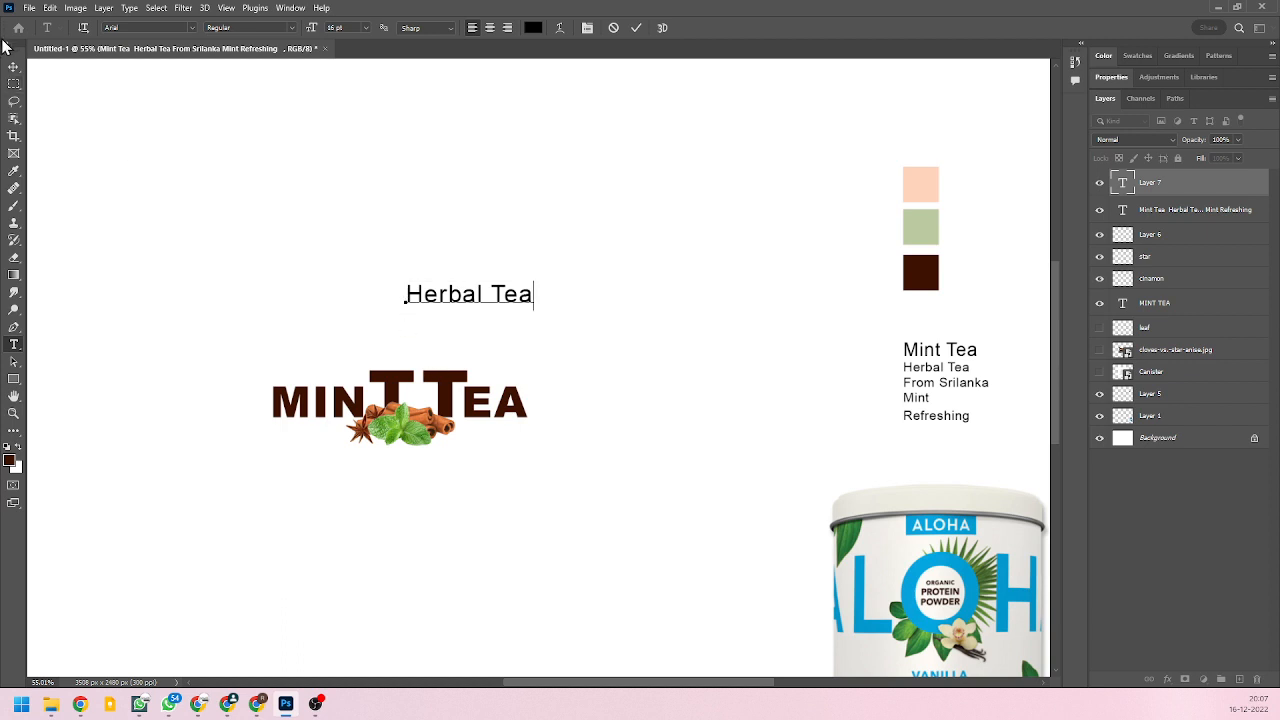
{"action": "left_click", "coordinate": [13, 68]}
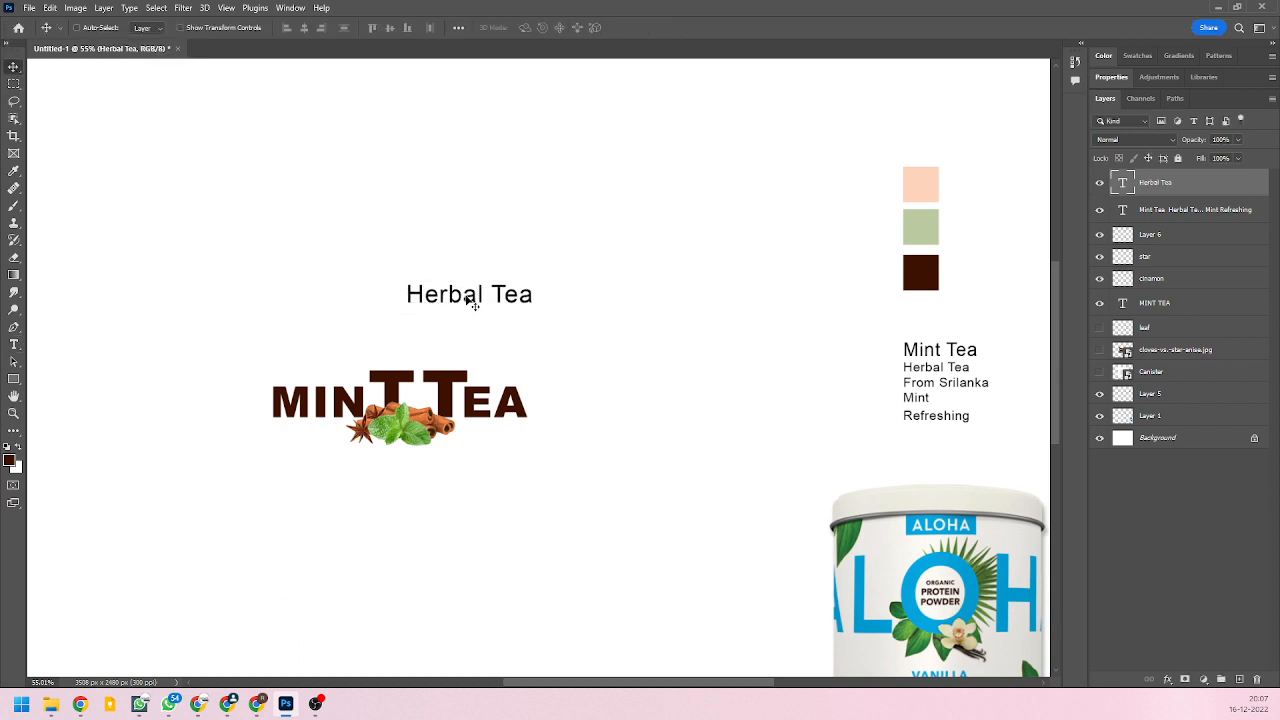
Scale the new Herbal Tea text to about 60% and place it just above the large Ts, starting at the first T's left edge.
{"action": "left_click_drag", "start_coordinate": [467, 299], "coordinate": [419, 358]}
{"action": "key", "text": "ctrl+t"}
{"action": "key", "text": "Return"}
{"action": "key", "text": "Down"}
{"action": "key", "text": "Down"}
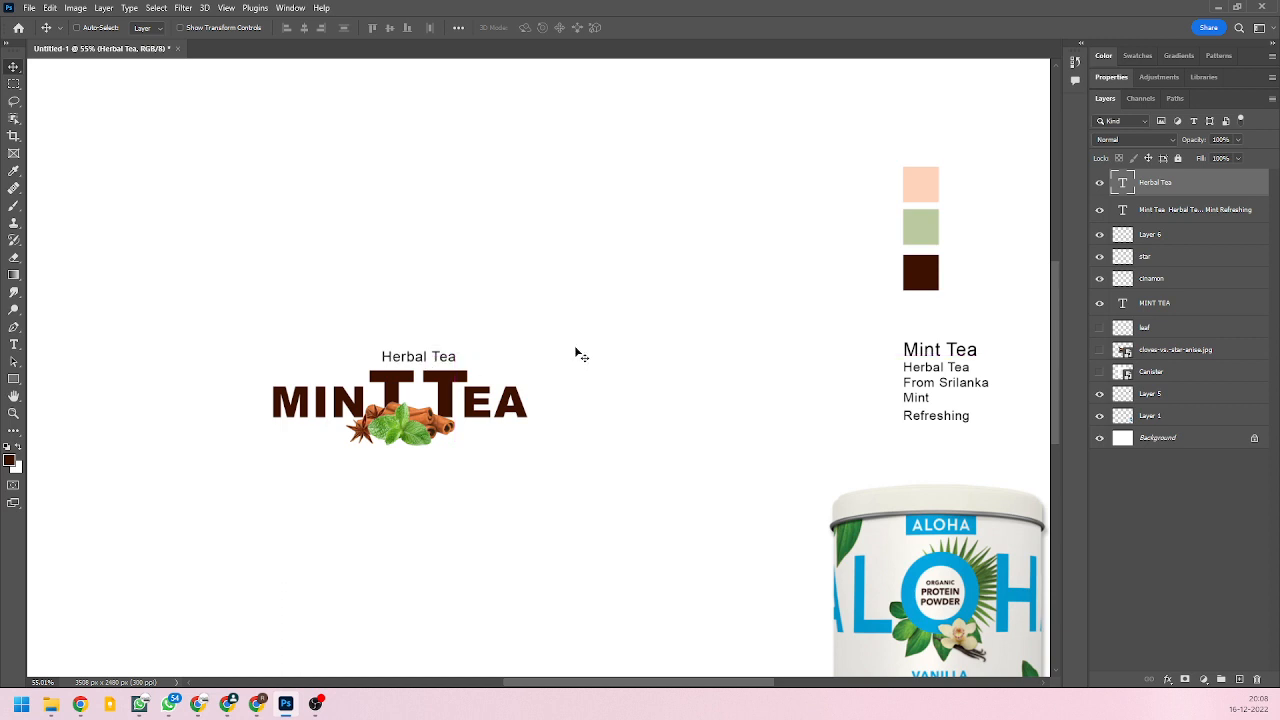
{"action": "key", "text": "Down"}
{"action": "left_click_drag", "start_coordinate": [425, 366], "coordinate": [413, 368]}
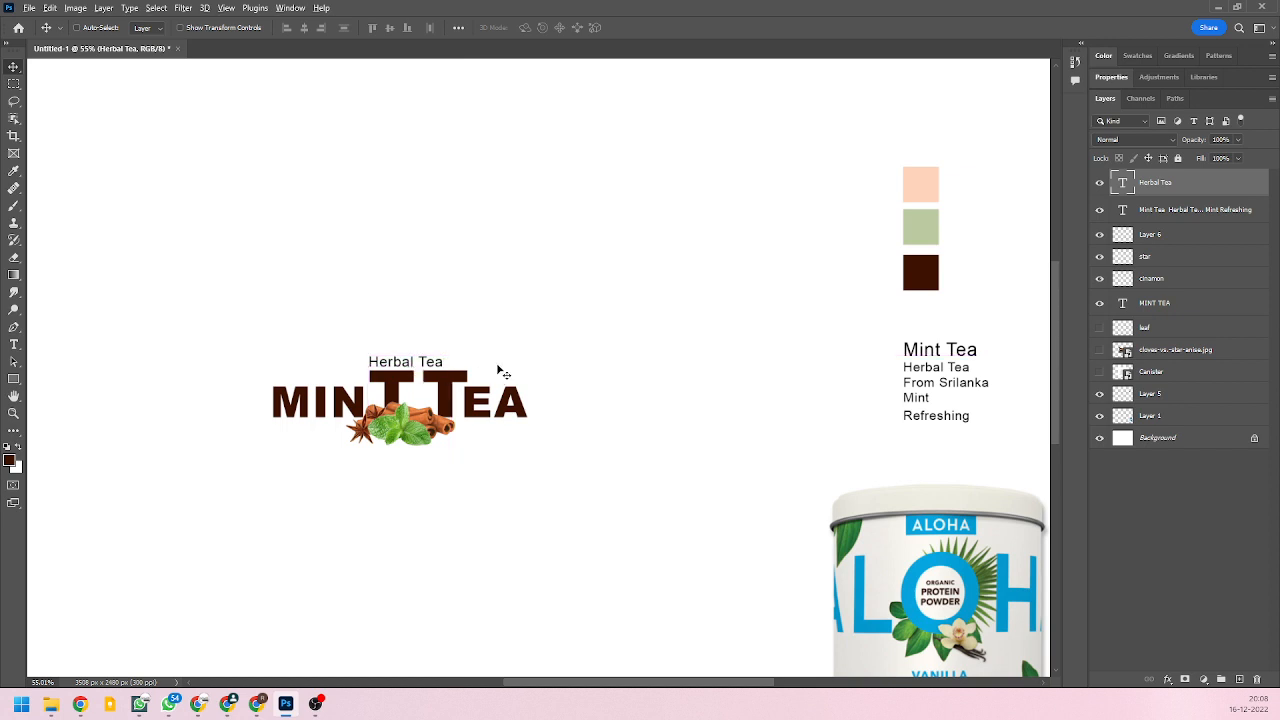
{"action": "key", "text": "ctrl+j"}
{"action": "key", "text": "ctrl+j"}
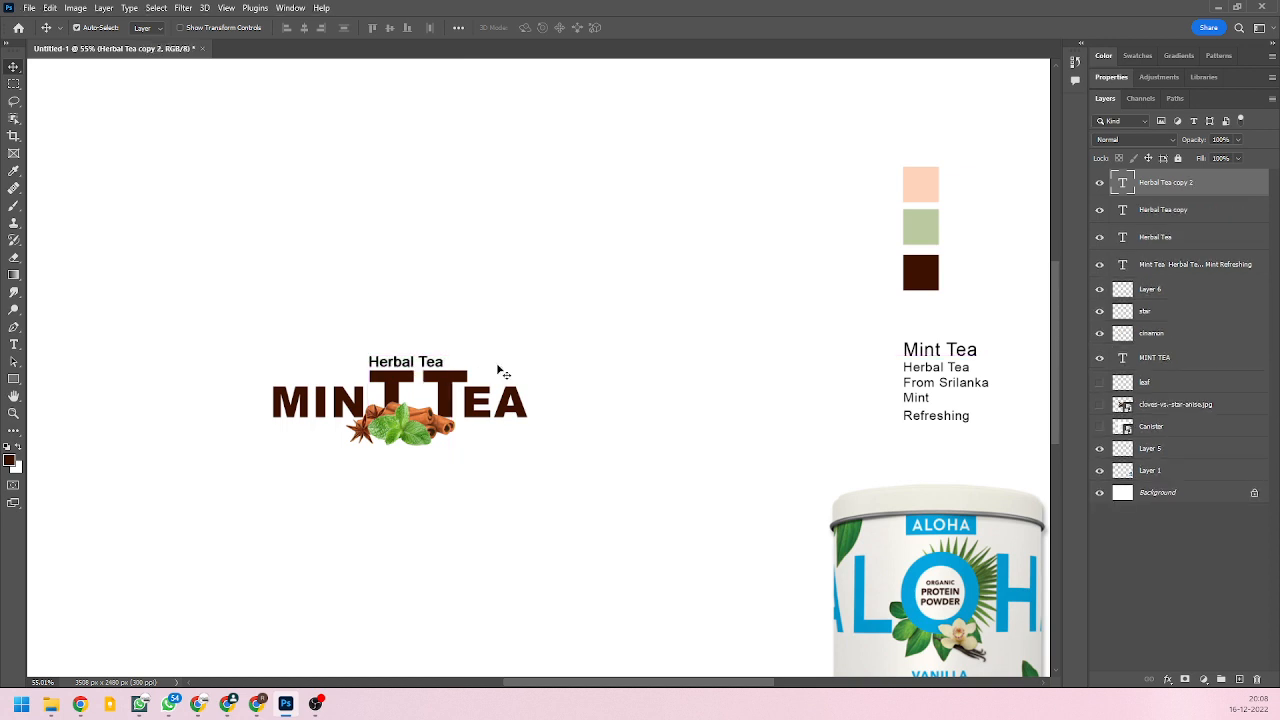
{"action": "key", "text": "ctrl+z"}
{"action": "key", "text": "ctrl+z"}
Widen the letter spacing of the whole "Herbal Tea" text above the MINT TEA title.
{"action": "key", "text": "t"}
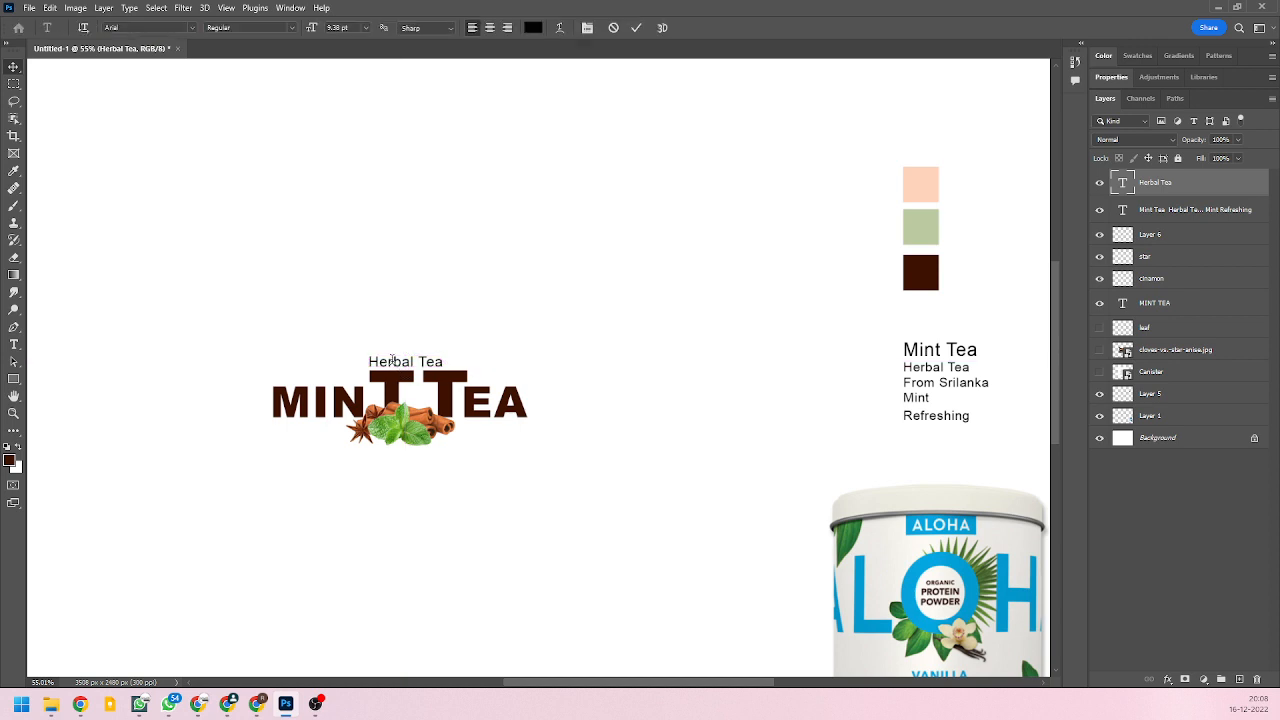
{"action": "triple_click", "coordinate": [391, 362]}
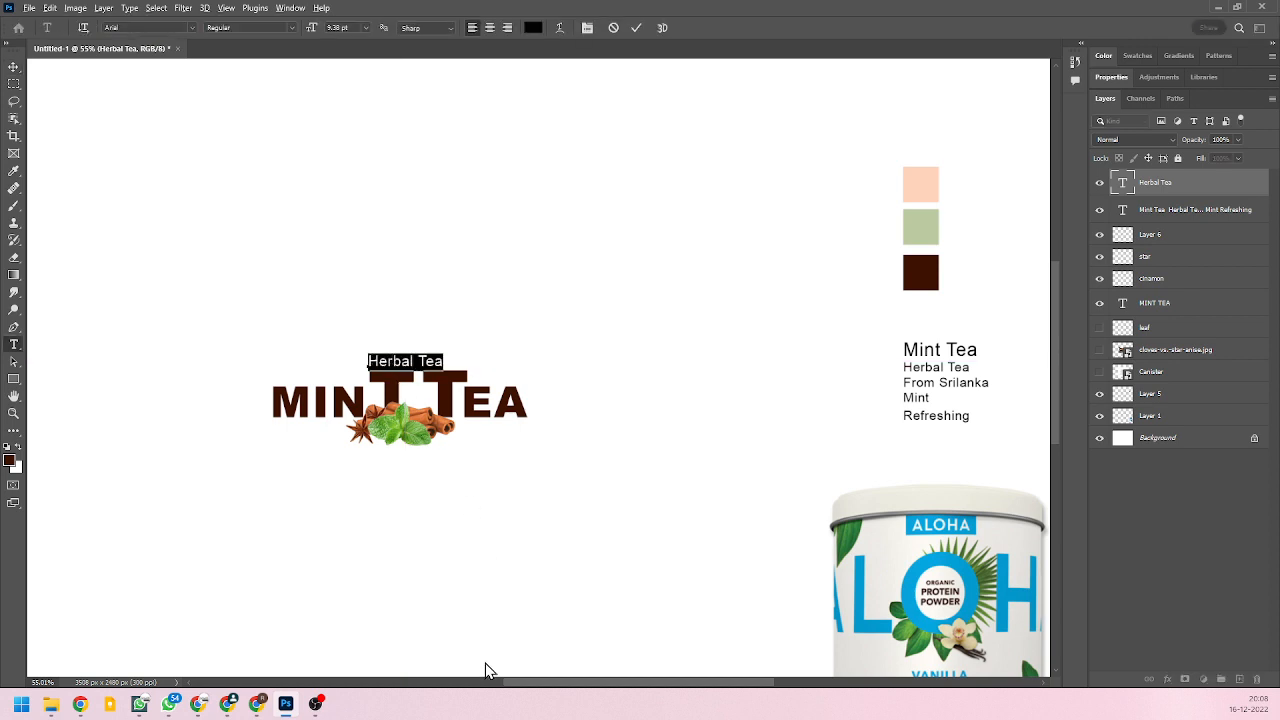
{"action": "key", "text": "alt+Right"}
{"action": "key", "text": "alt+Right"}
{"action": "key", "text": "alt+Right"}
{"action": "key", "text": "alt+Right"}
{"action": "key", "text": "alt+Right"}
{"action": "key", "text": "alt+Right"}
{"action": "key", "text": "alt+Right"}
{"action": "key", "text": "alt+Right"}
{"action": "key", "text": "alt+Right"}
{"action": "key", "text": "alt+Right"}
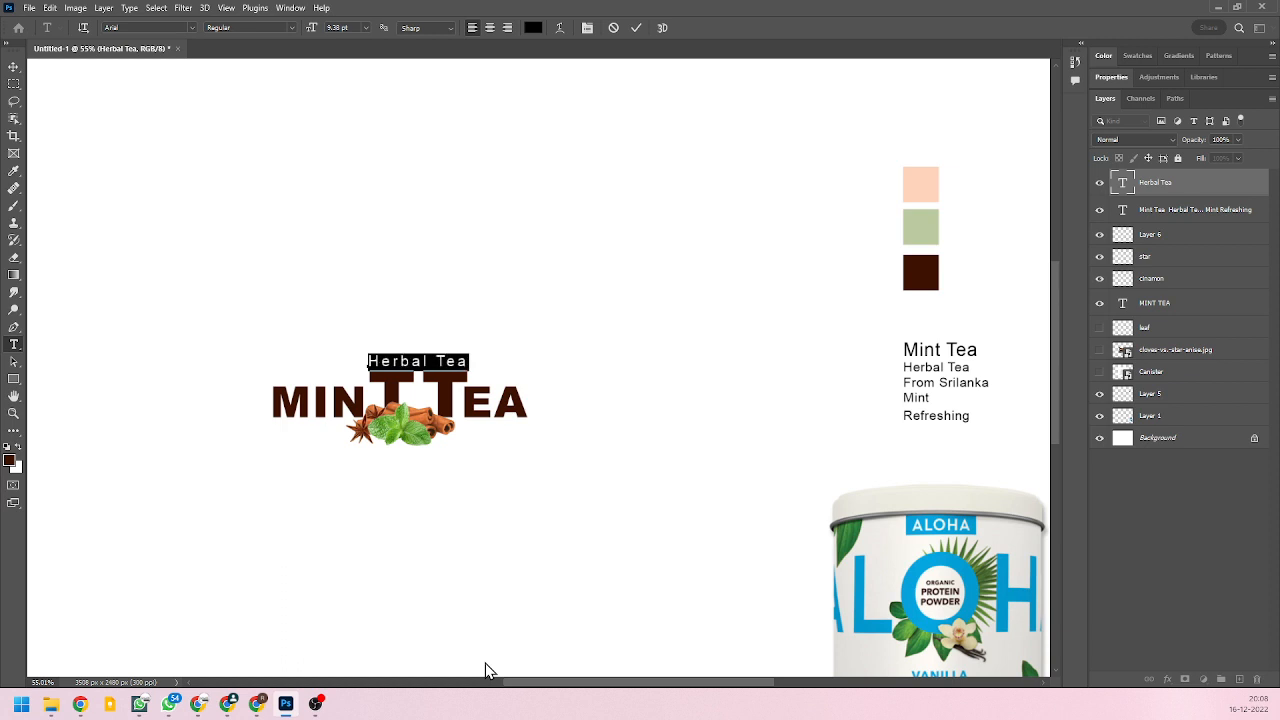
{"action": "key", "text": "alt+Right"}
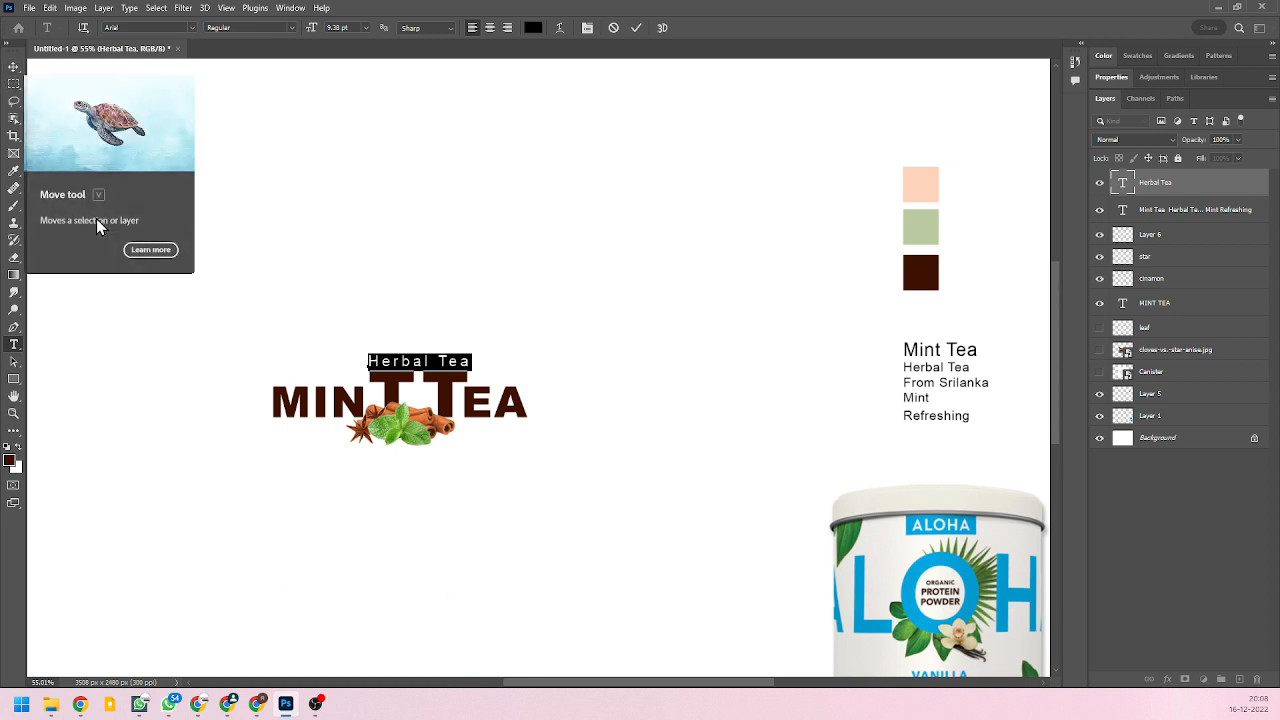
Reduce the "Herbal Tea" text size to 7.04 pt and widen its letter spacing further.
{"action": "key", "text": "ctrl+shift+comma"}
{"action": "key", "text": "ctrl+shift+comma"}
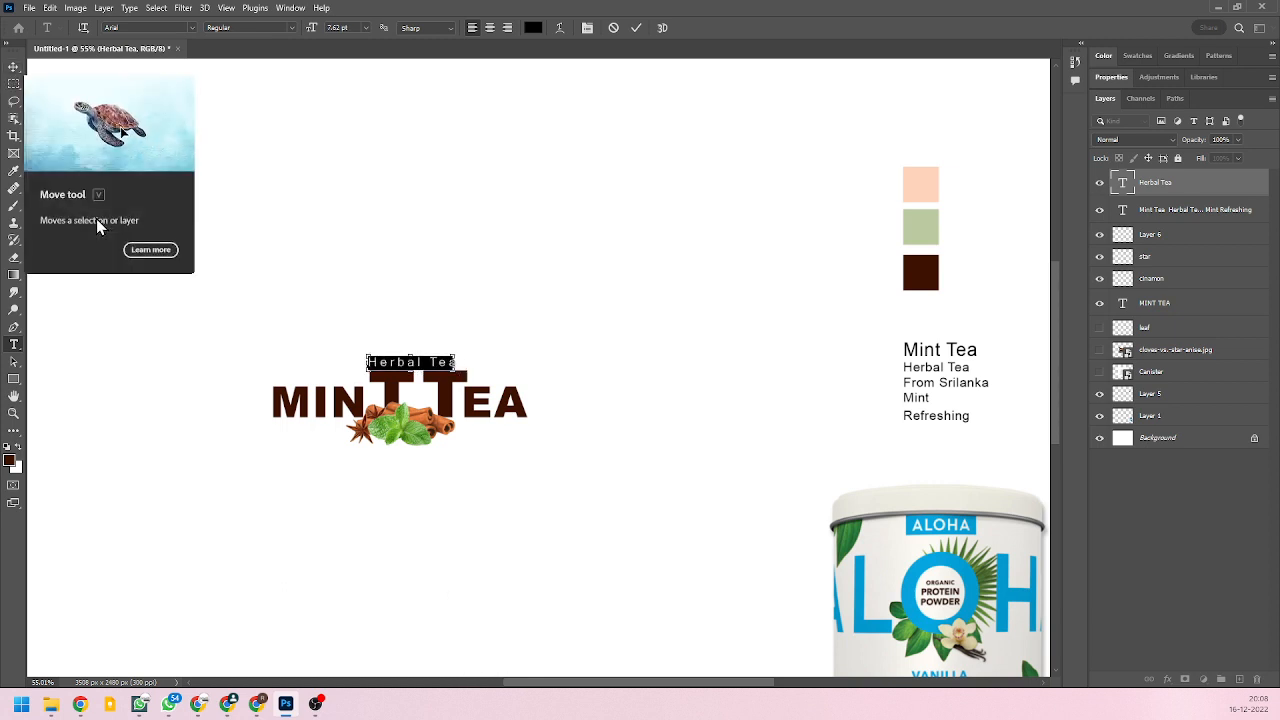
{"action": "key", "text": "alt+Right"}
{"action": "key", "text": "alt+Right"}
{"action": "key", "text": "alt+Right"}
{"action": "key", "text": "alt+Right"}
{"action": "key", "text": "alt+Right"}
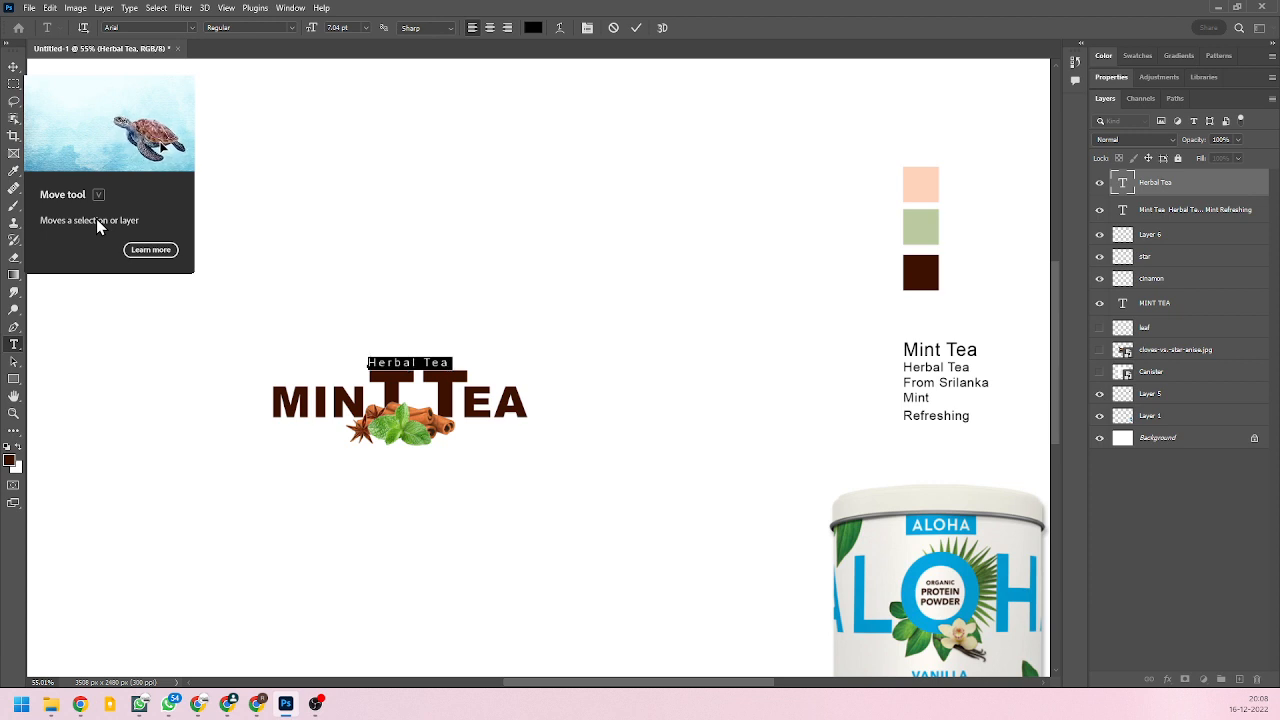
{"action": "key", "text": "alt+Right"}
{"action": "key", "text": "alt+Right"}
{"action": "key", "text": "alt+Right"}
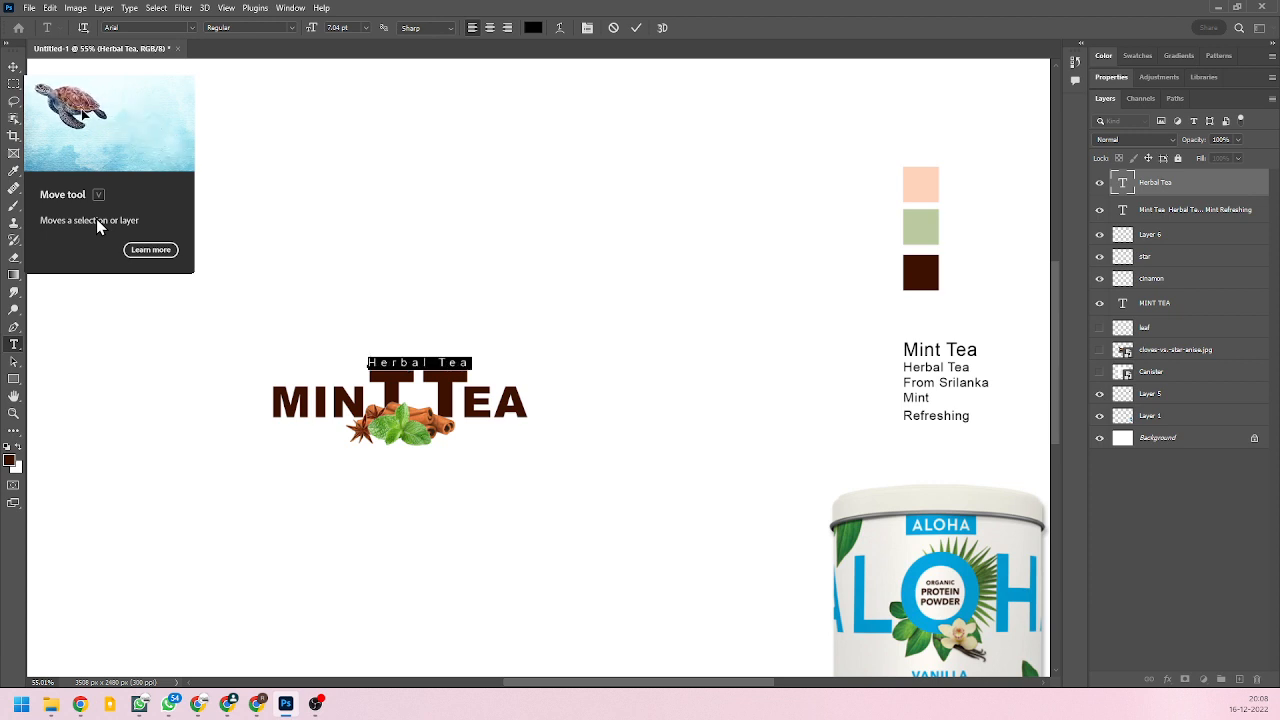
{"action": "left_click", "coordinate": [13, 66]}
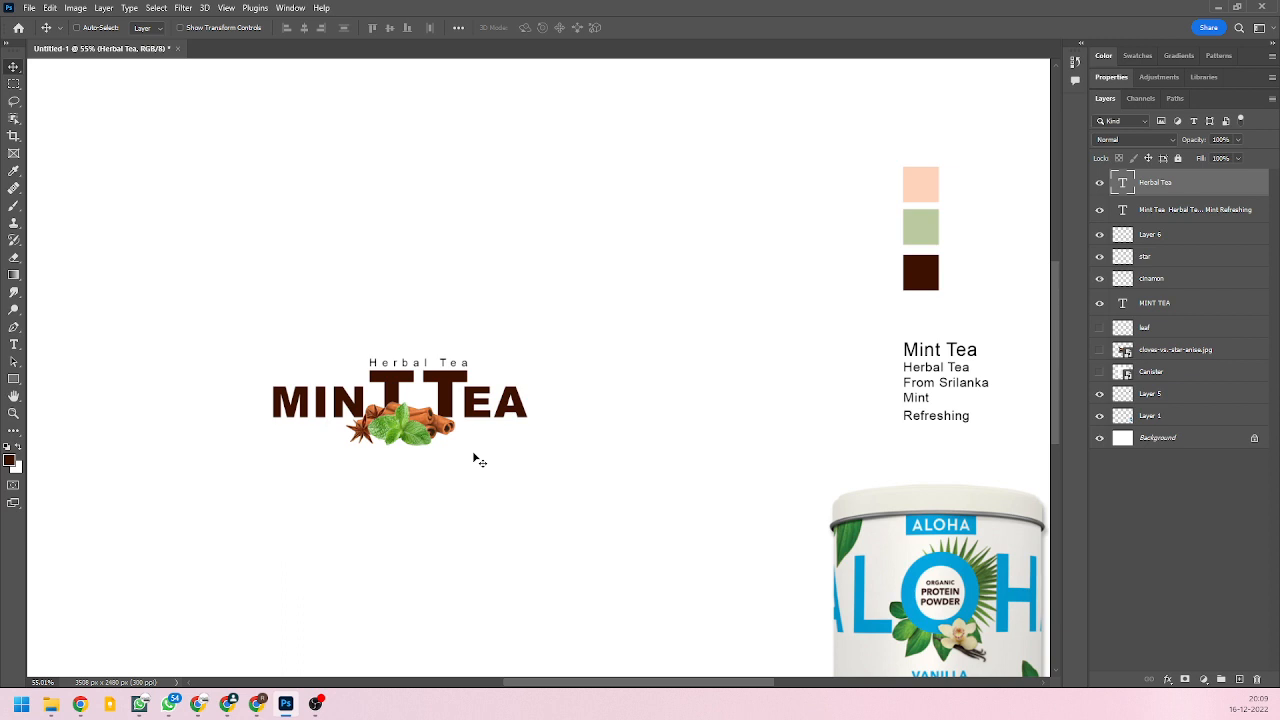
Move the multi-line Mint Tea reference text layer down between Layer 5 and Layer 1.
{"action": "scroll", "coordinate": [481, 451], "scroll_direction": "down", "scroll_amount": 1}
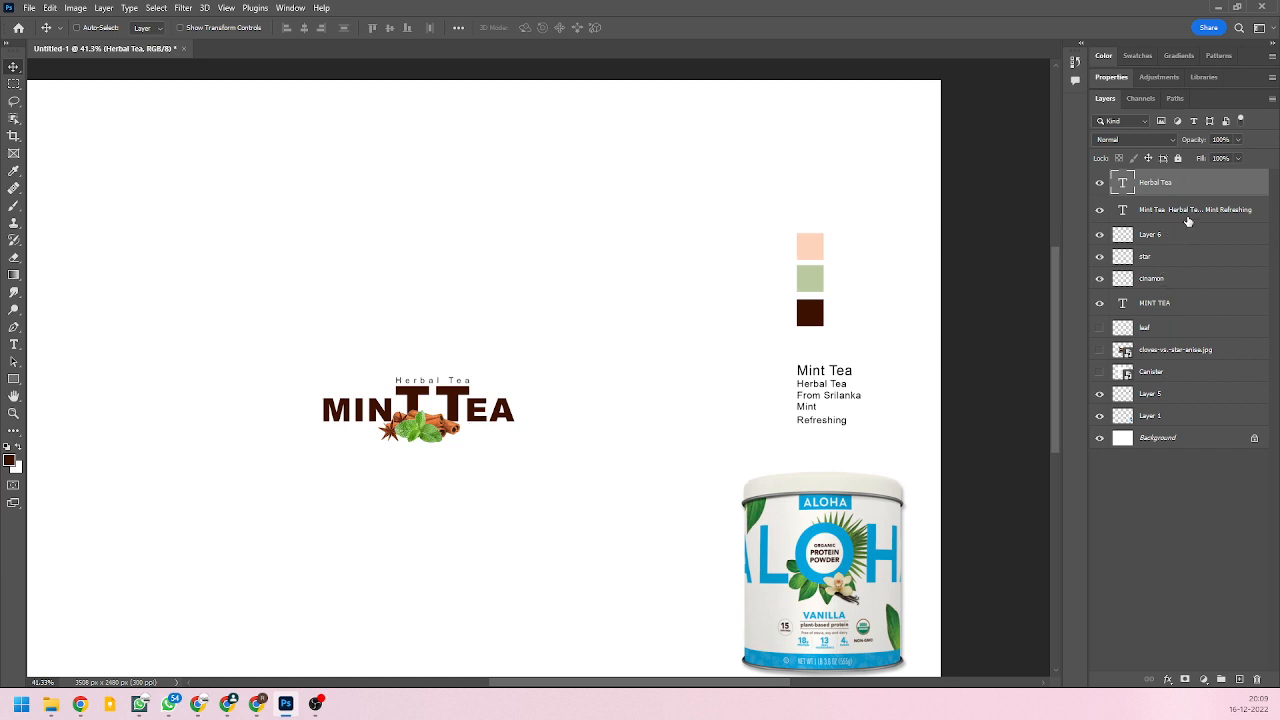
{"action": "left_click", "coordinate": [1100, 209]}
{"action": "left_click", "coordinate": [1100, 209]}
{"action": "left_click_drag", "start_coordinate": [1203, 211], "coordinate": [1167, 410]}
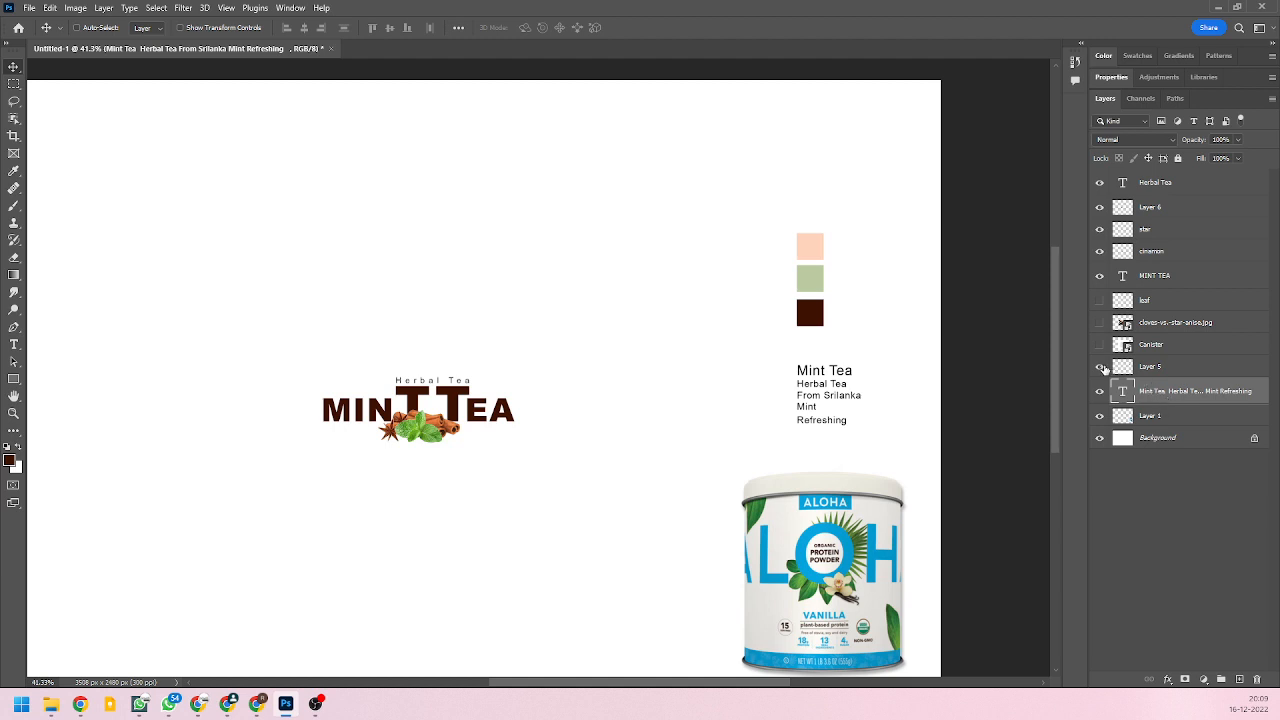
Group Layer 5, the reference text layer and Layer 1, and name the group "Refernce".
{"action": "left_click", "coordinate": [1100, 366]}
{"action": "left_click", "coordinate": [1100, 366]}
{"action": "left_click", "coordinate": [1165, 370]}
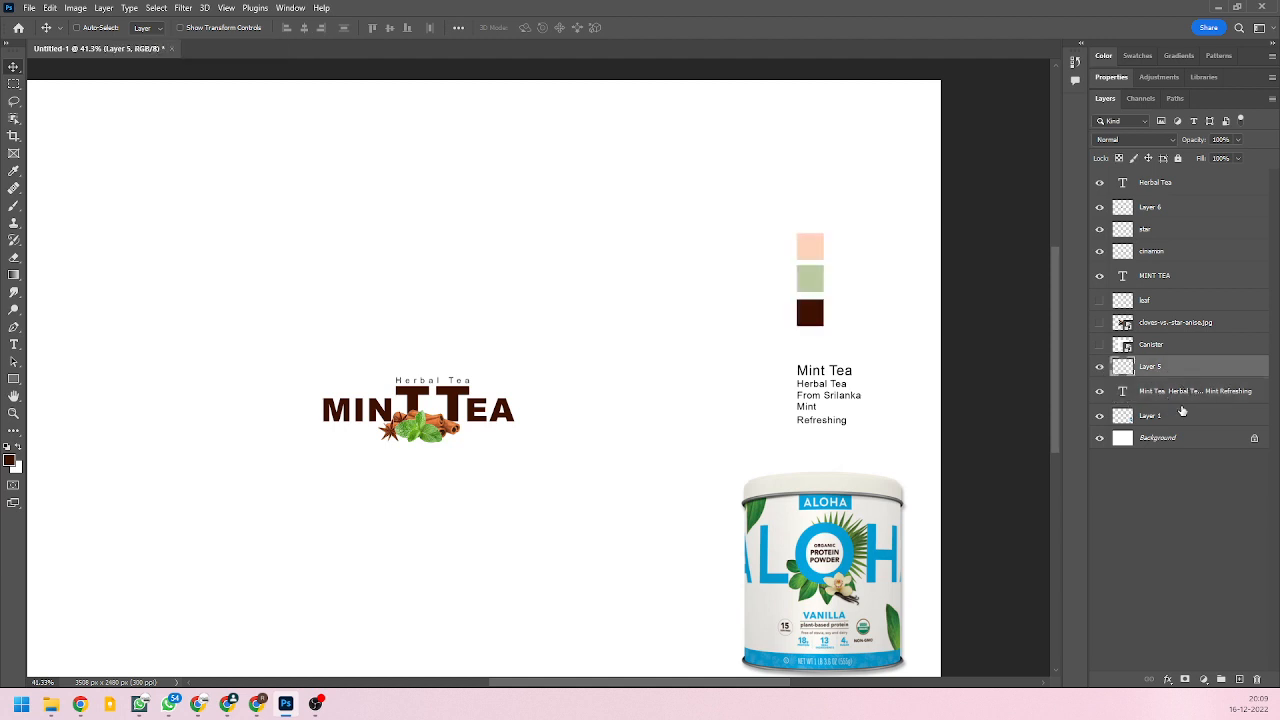
{"action": "left_click", "coordinate": [1180, 417], "text": "shift"}
{"action": "key", "text": "ctrl+g"}
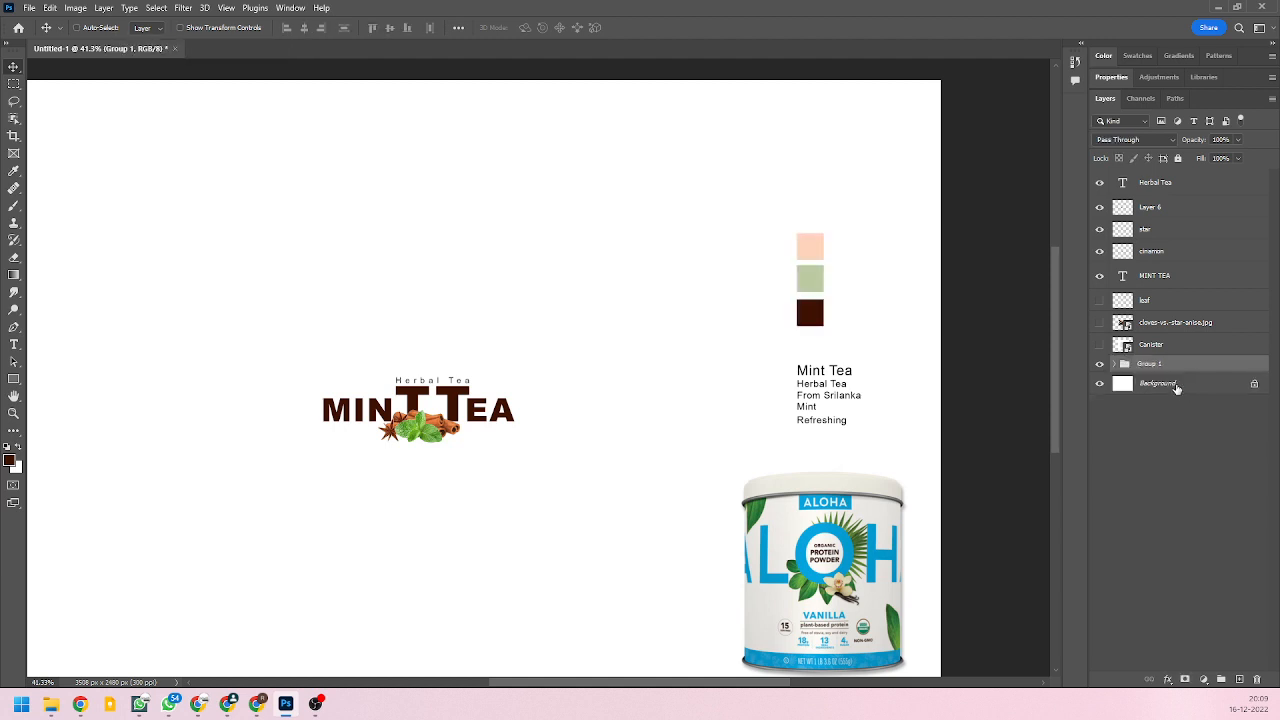
{"action": "double_click", "coordinate": [1152, 364]}
{"action": "type", "text": "Swatrnce"}
{"action": "key", "text": "Return"}
Group the layers from Herbal Tea down to MINT TEA and name the group "Main Label".
{"action": "left_click", "coordinate": [1163, 190]}
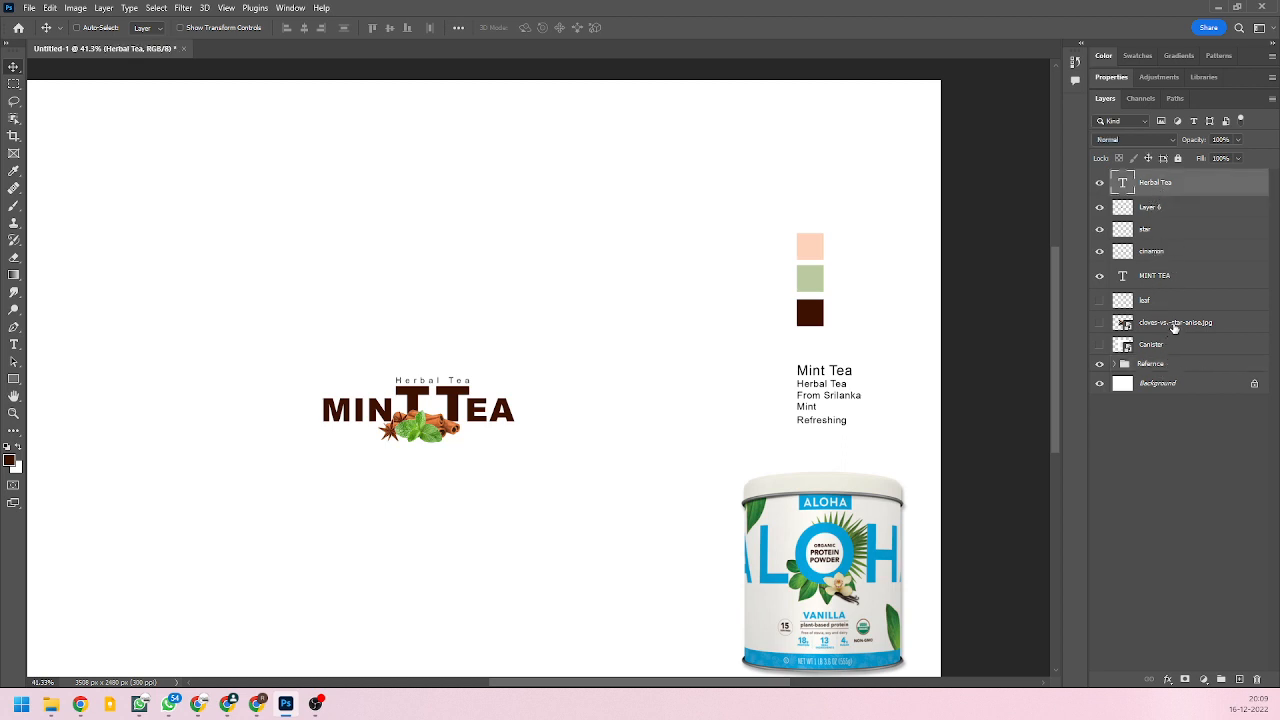
{"action": "left_click", "coordinate": [1100, 323]}
{"action": "left_click", "coordinate": [1101, 323]}
{"action": "left_click", "coordinate": [1101, 301]}
{"action": "left_click", "coordinate": [1101, 301]}
{"action": "left_click", "coordinate": [1179, 306]}
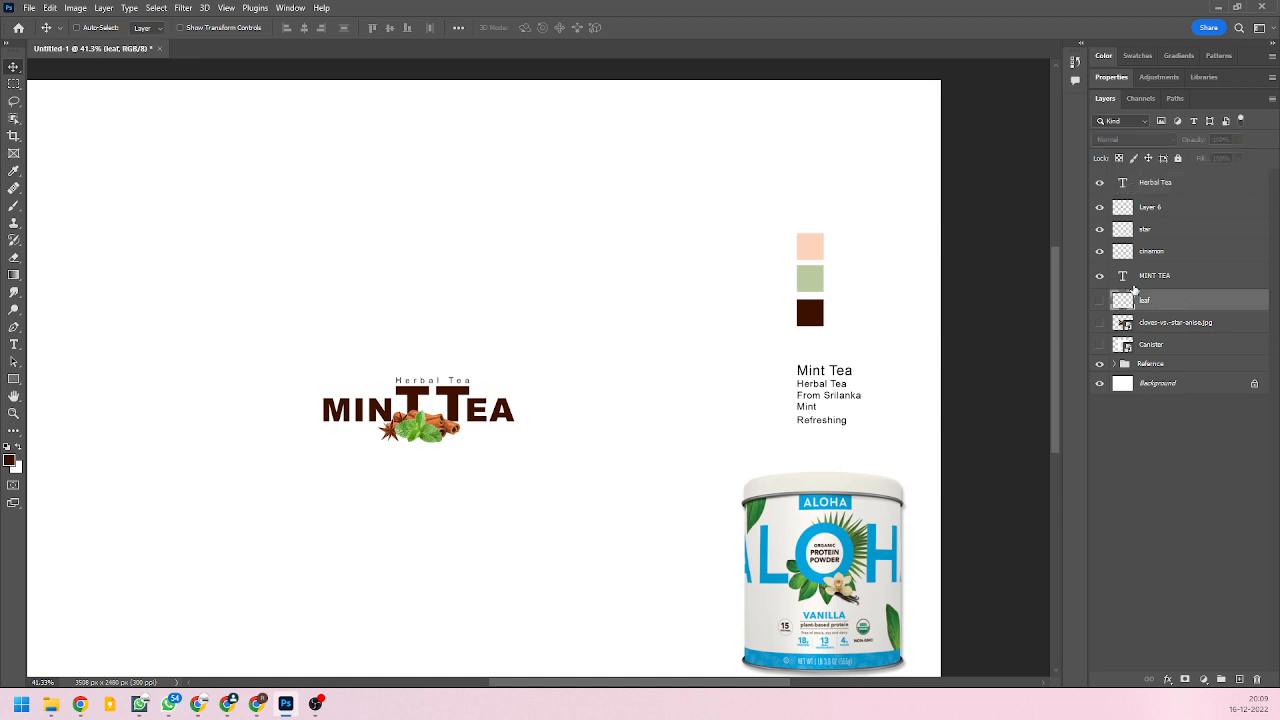
{"action": "left_click", "coordinate": [1187, 275]}
{"action": "left_click", "coordinate": [1185, 190], "text": "shift"}
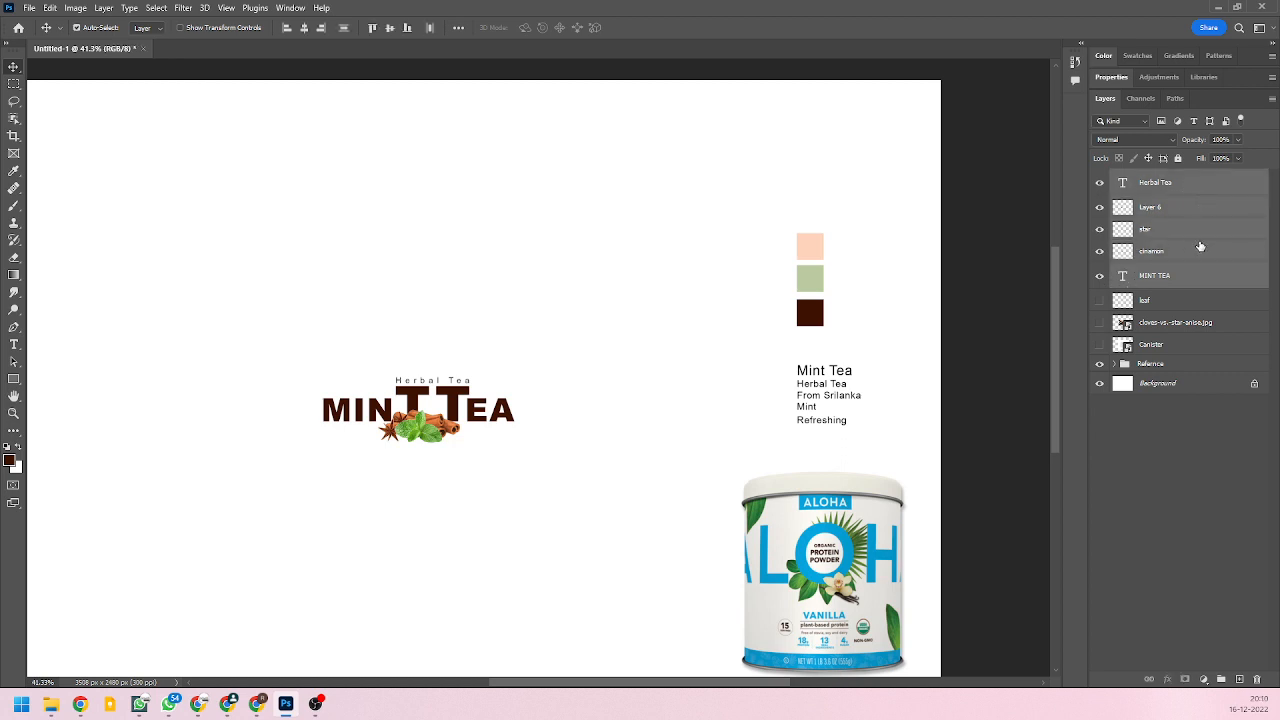
{"action": "key", "text": "ctrl+g"}
{"action": "double_click", "coordinate": [1152, 176]}
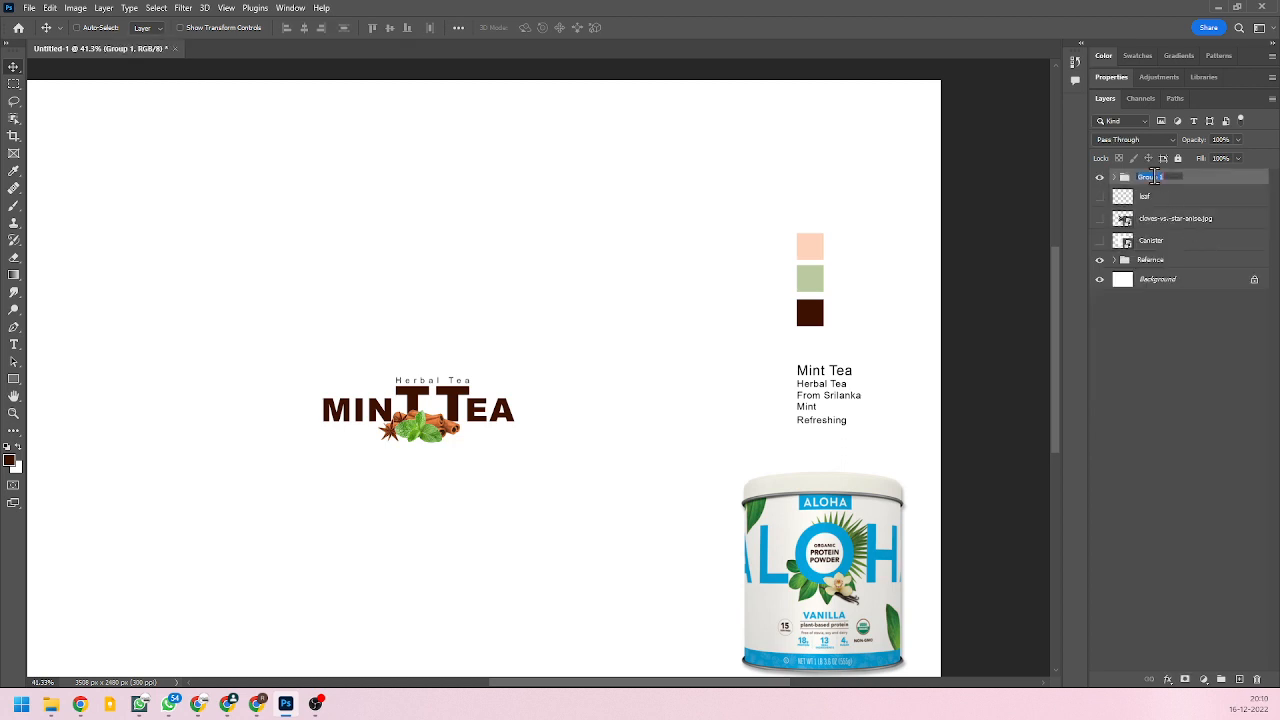
{"action": "type", "text": "Main LAbel"}
{"action": "key", "text": "Return"}
Show the Canister layer and position the Main Label group on the front of the canister.
{"action": "mouse_move", "coordinate": [460, 424]}
{"action": "left_mouse_down"}
{"action": "mouse_move", "coordinate": [402, 323]}
{"action": "mouse_move", "coordinate": [425, 414]}
{"action": "mouse_move", "coordinate": [473, 409]}
{"action": "mouse_move", "coordinate": [449, 418]}
{"action": "left_mouse_up"}
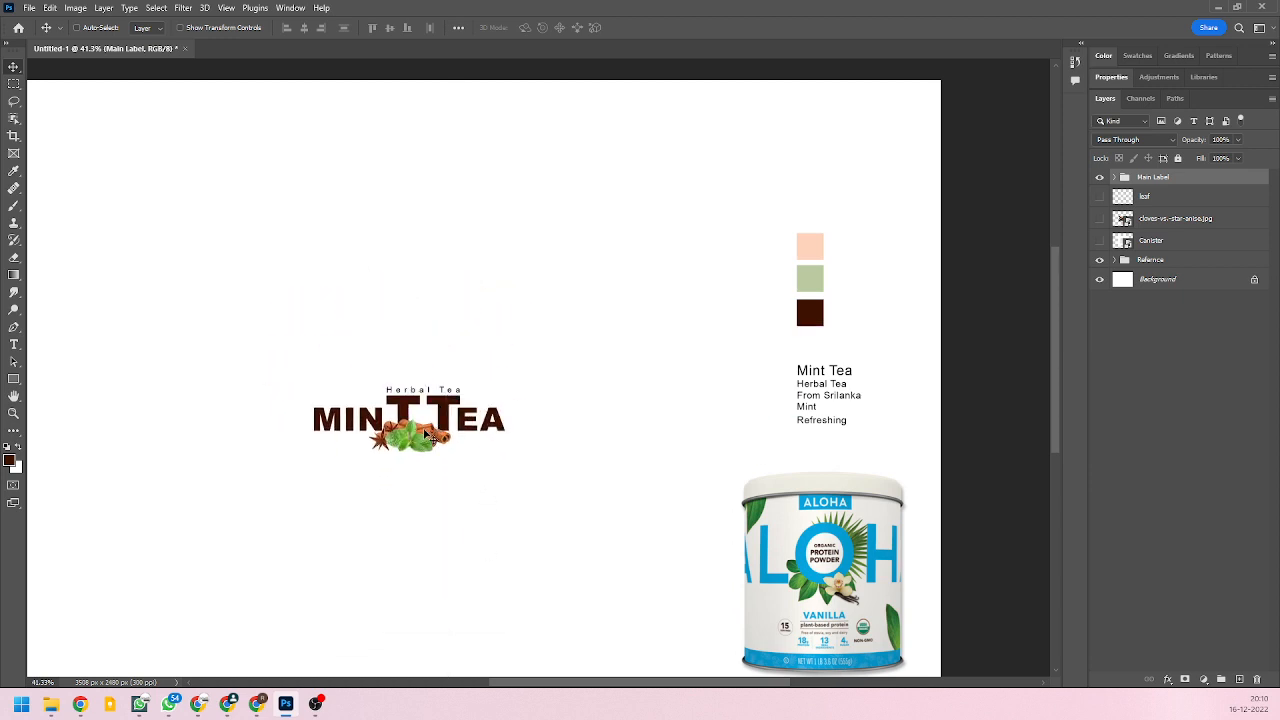
{"action": "left_click_drag", "start_coordinate": [431, 437], "coordinate": [418, 437]}
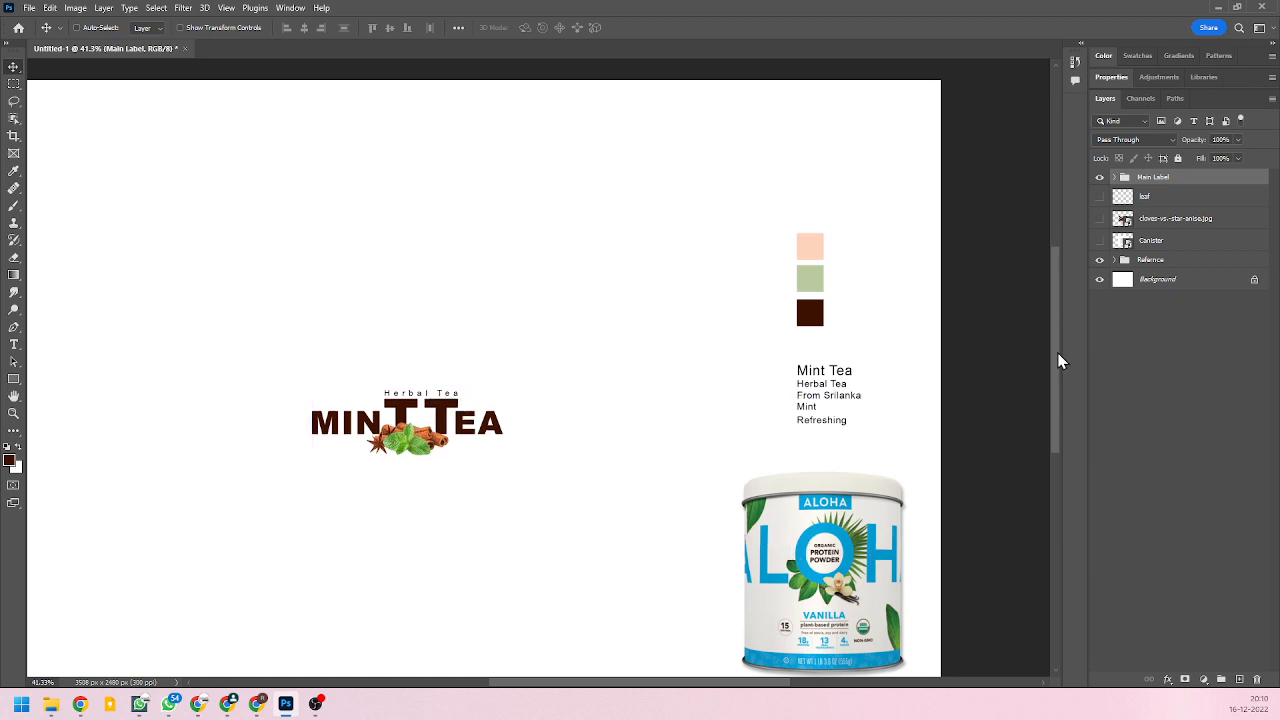
{"action": "left_click", "coordinate": [1100, 241]}
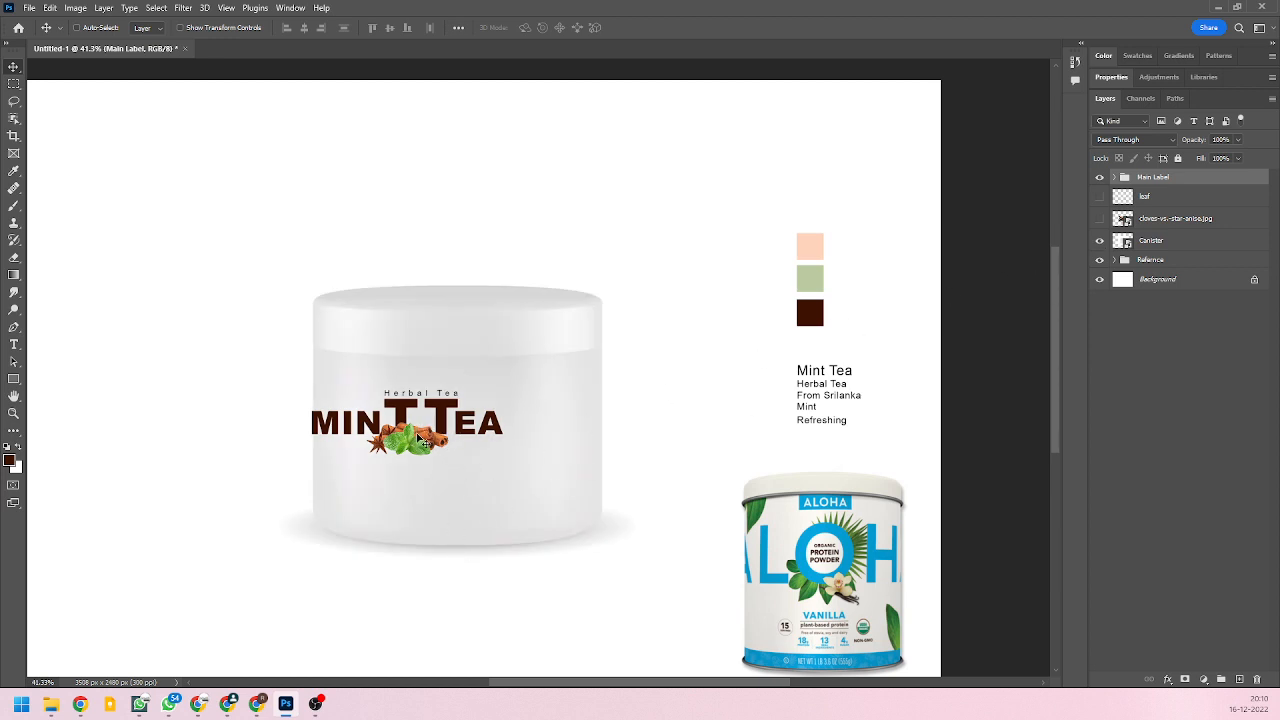
{"action": "left_click_drag", "start_coordinate": [421, 433], "coordinate": [474, 448]}
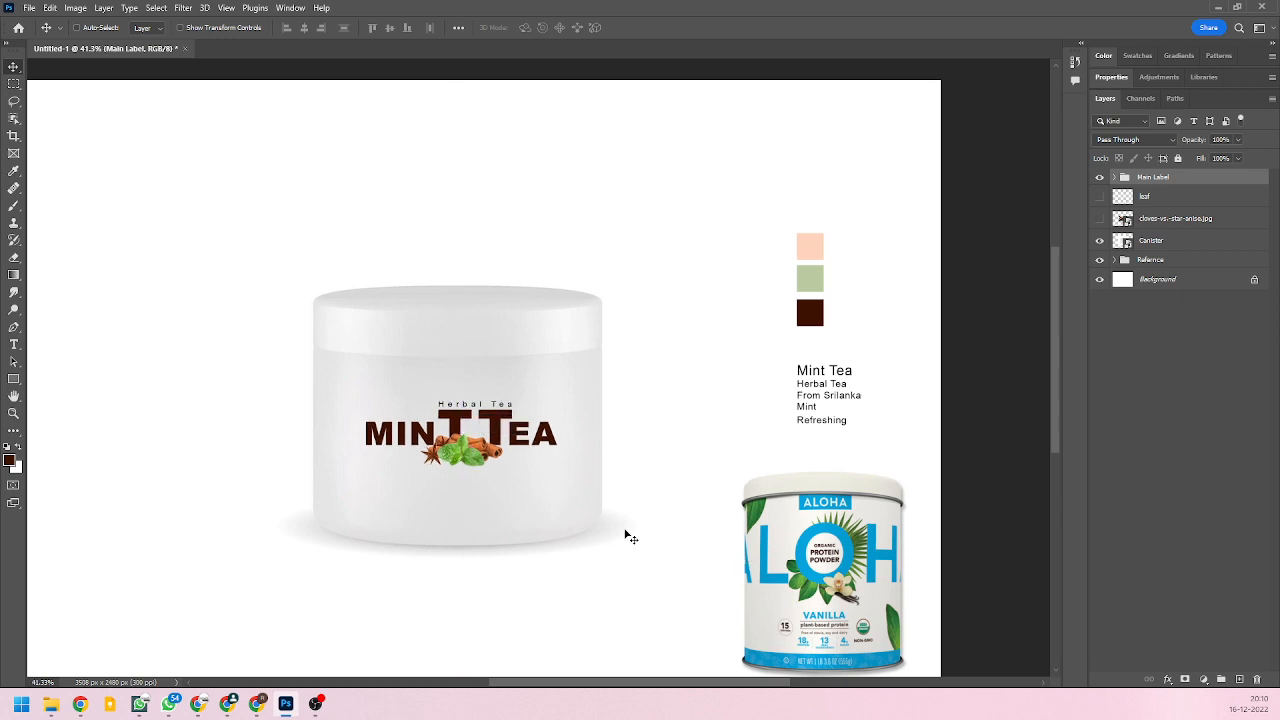
Scale the Main Label group up to about 118.5% and center it horizontally on the canister.
{"action": "key", "text": "ctrl"}
{"action": "key", "text": "ctrl+t"}
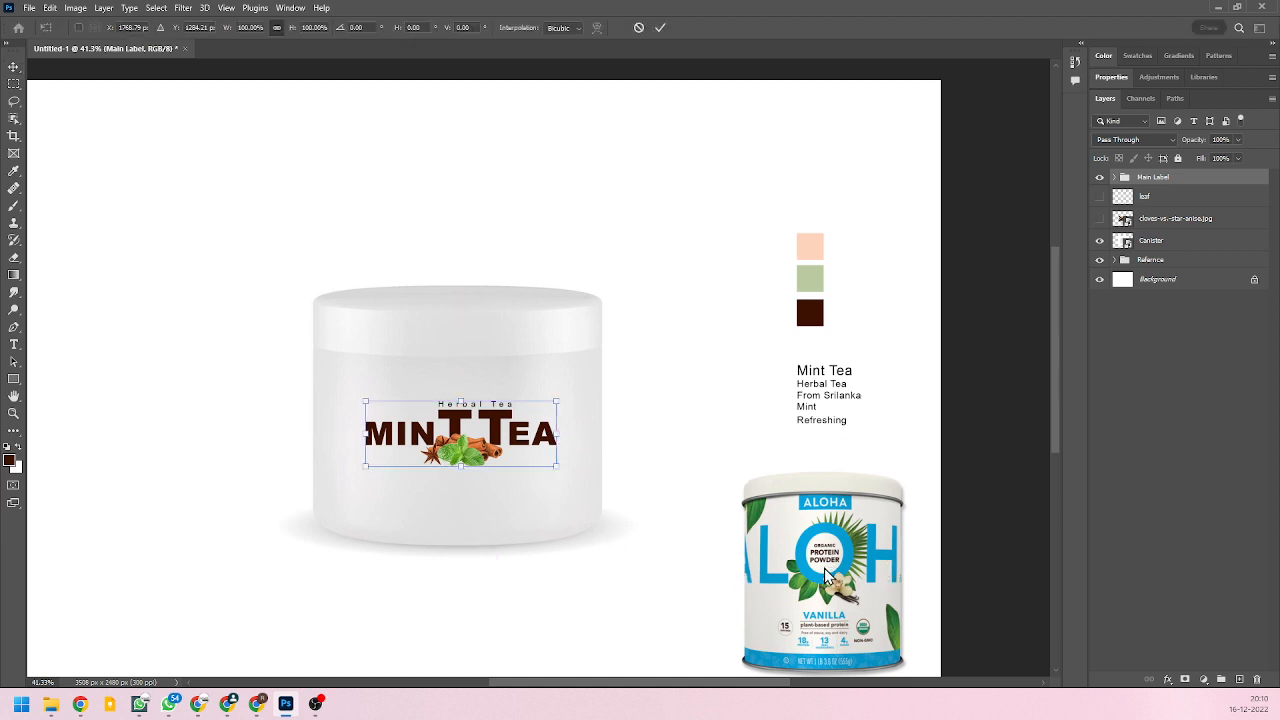
{"action": "scroll", "coordinate": [834, 578], "scroll_direction": "down", "scroll_amount": 1}
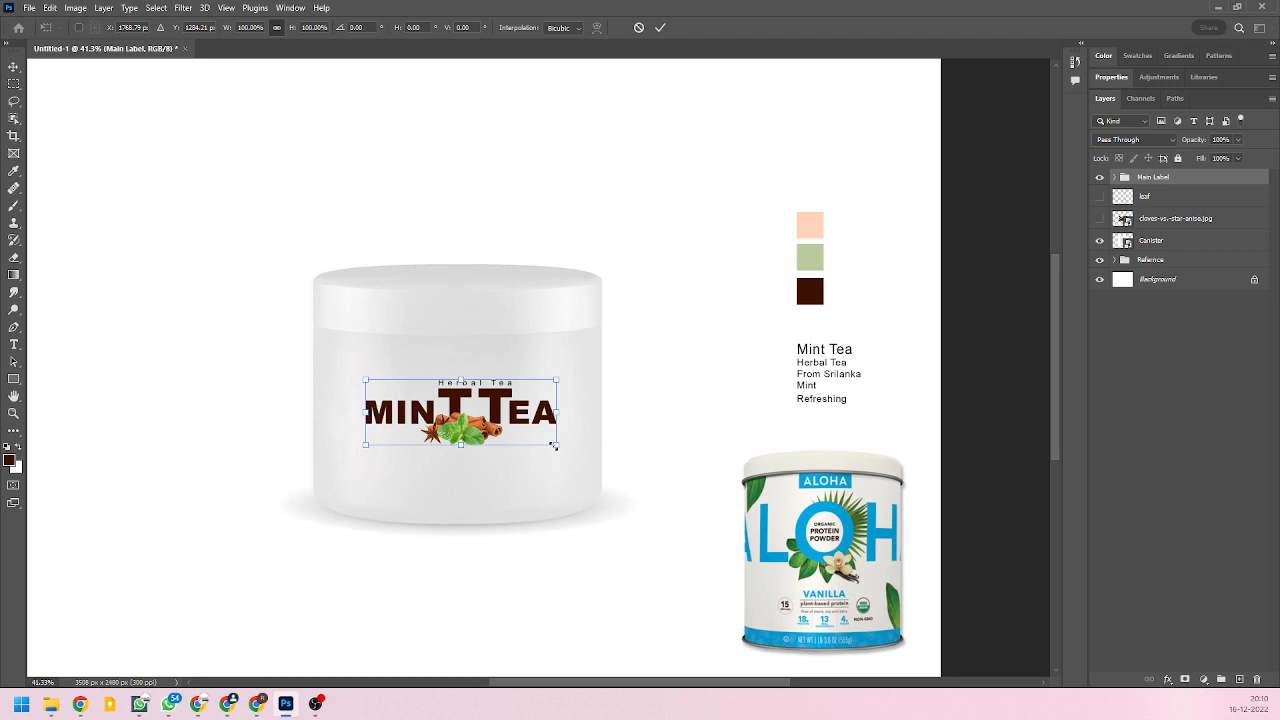
{"action": "left_click_drag", "start_coordinate": [554, 446], "coordinate": [603, 476]}
{"action": "left_click_drag", "start_coordinate": [476, 425], "coordinate": [451, 425]}
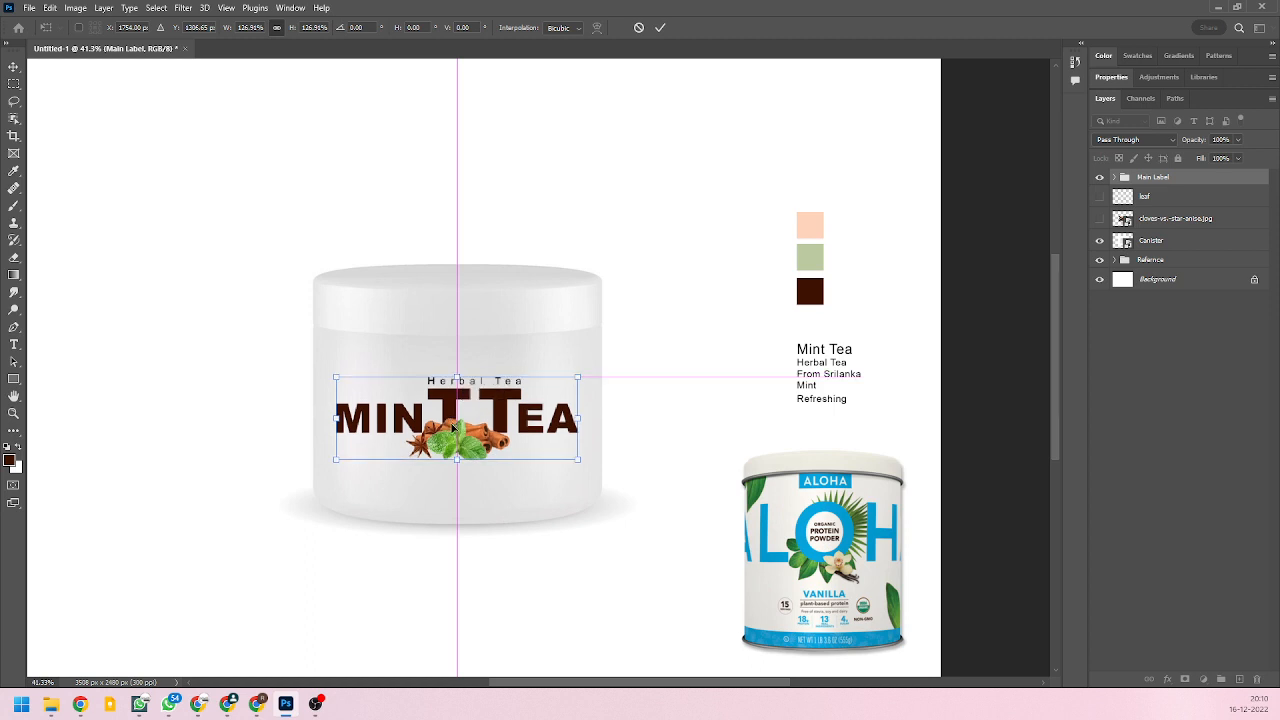
{"action": "left_click_drag", "start_coordinate": [579, 462], "coordinate": [571, 458]}
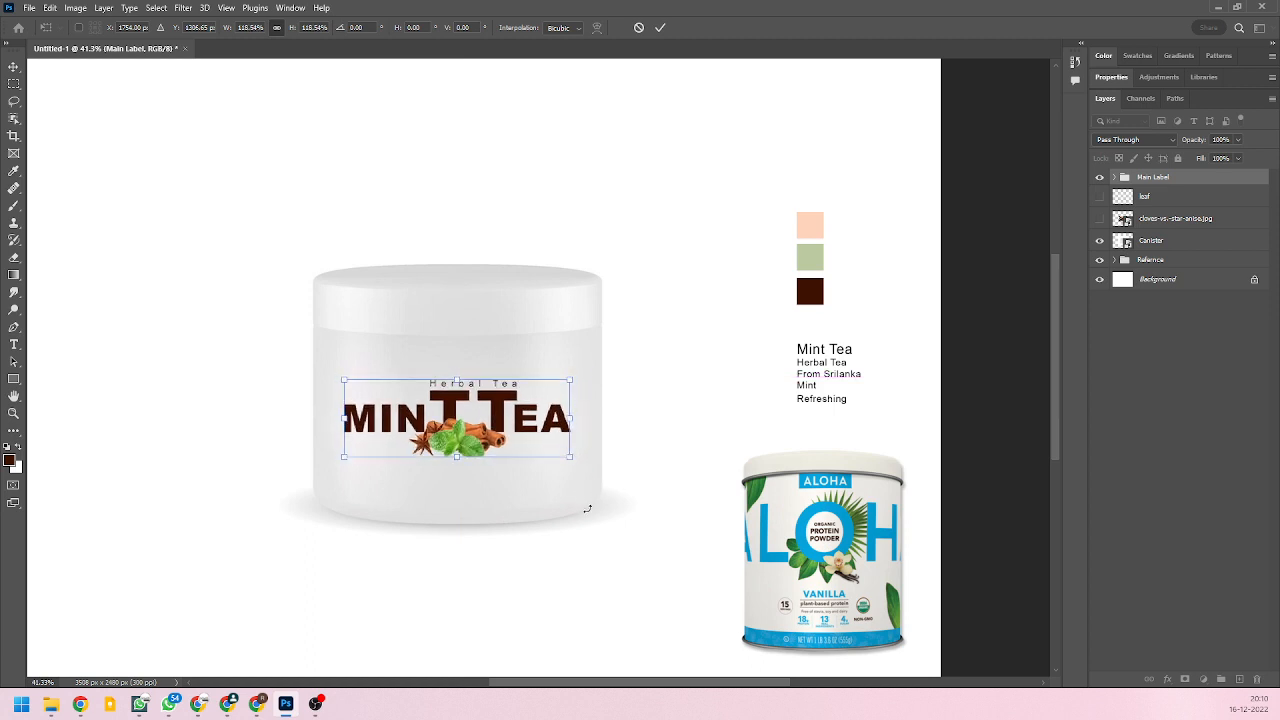
{"action": "key", "text": "Return"}
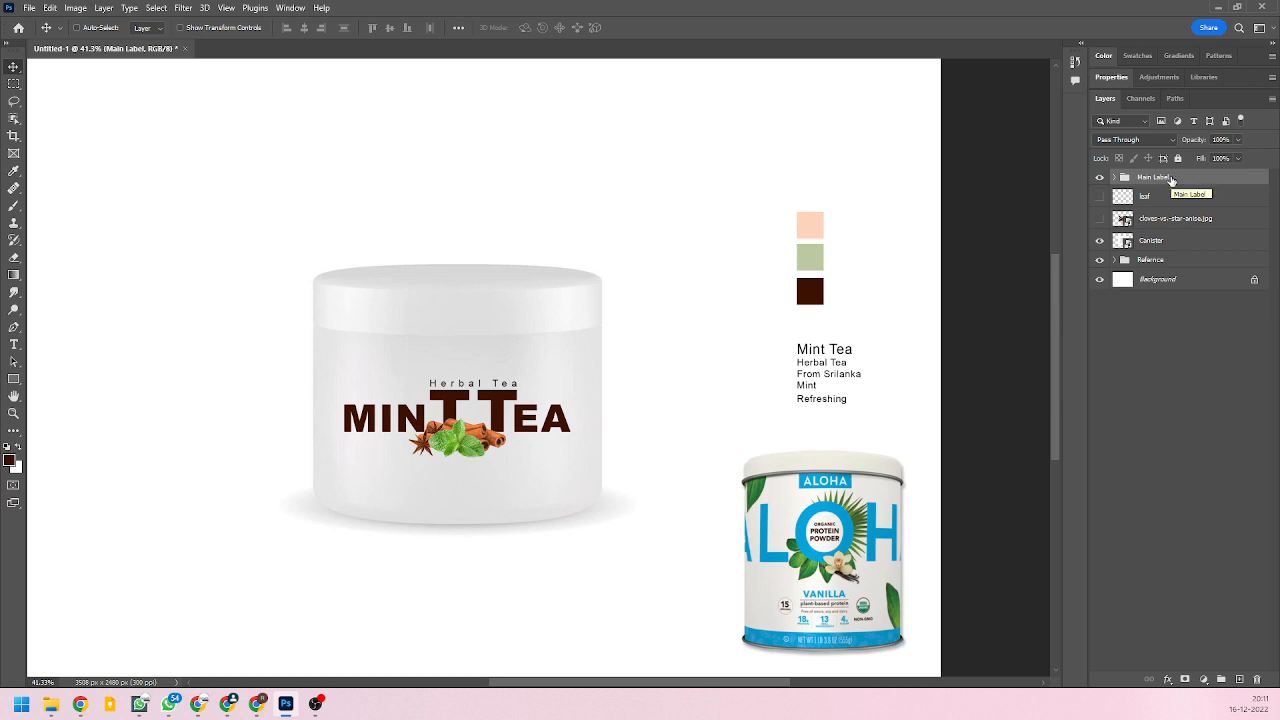
Duplicate the Main Label group with the original hidden, and convert the copy to a smart object.
{"action": "key", "text": "ctrl"}
{"action": "key", "text": "ctrl+j"}
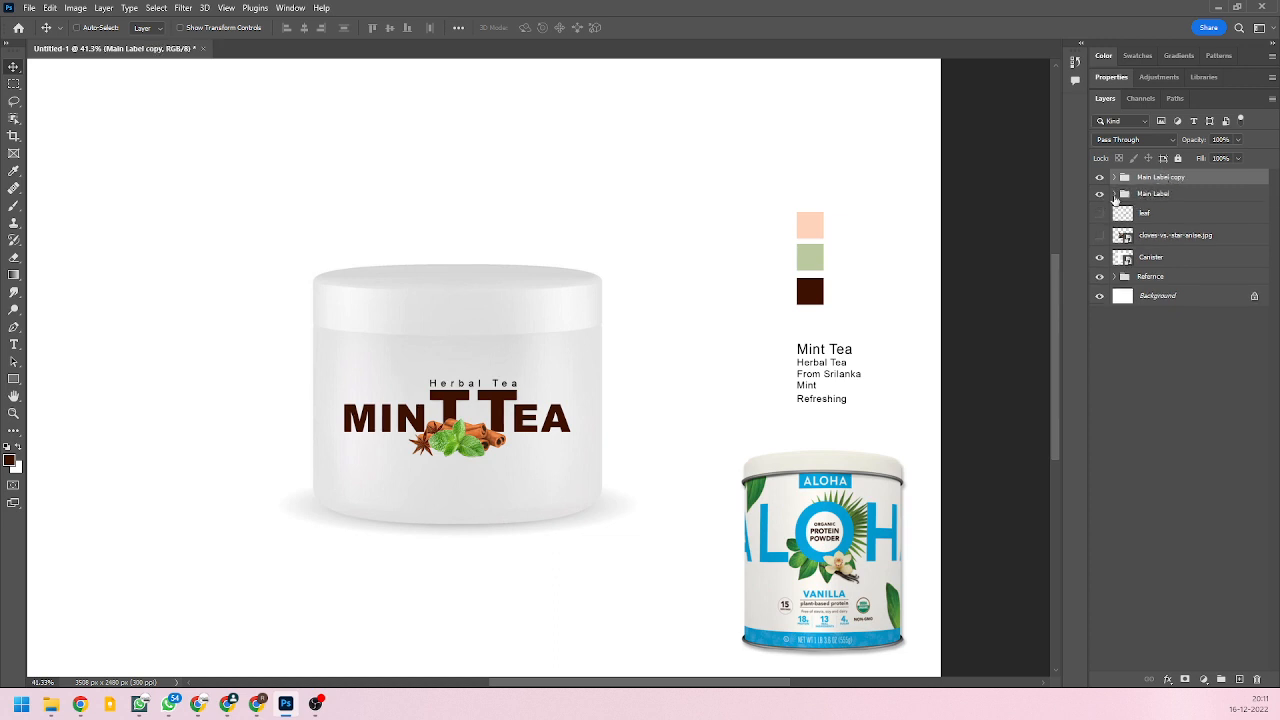
{"action": "left_click", "coordinate": [1100, 195]}
{"action": "right_click", "coordinate": [1177, 179]}
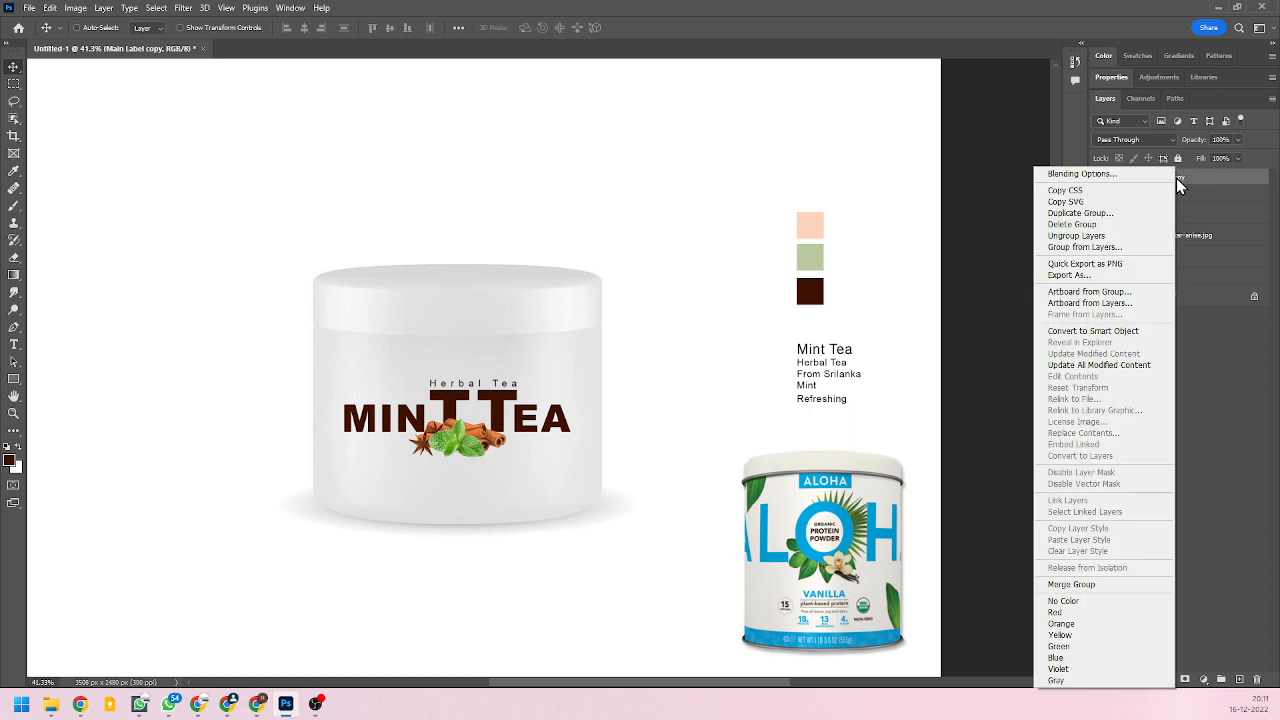
{"action": "left_click", "coordinate": [1095, 333]}
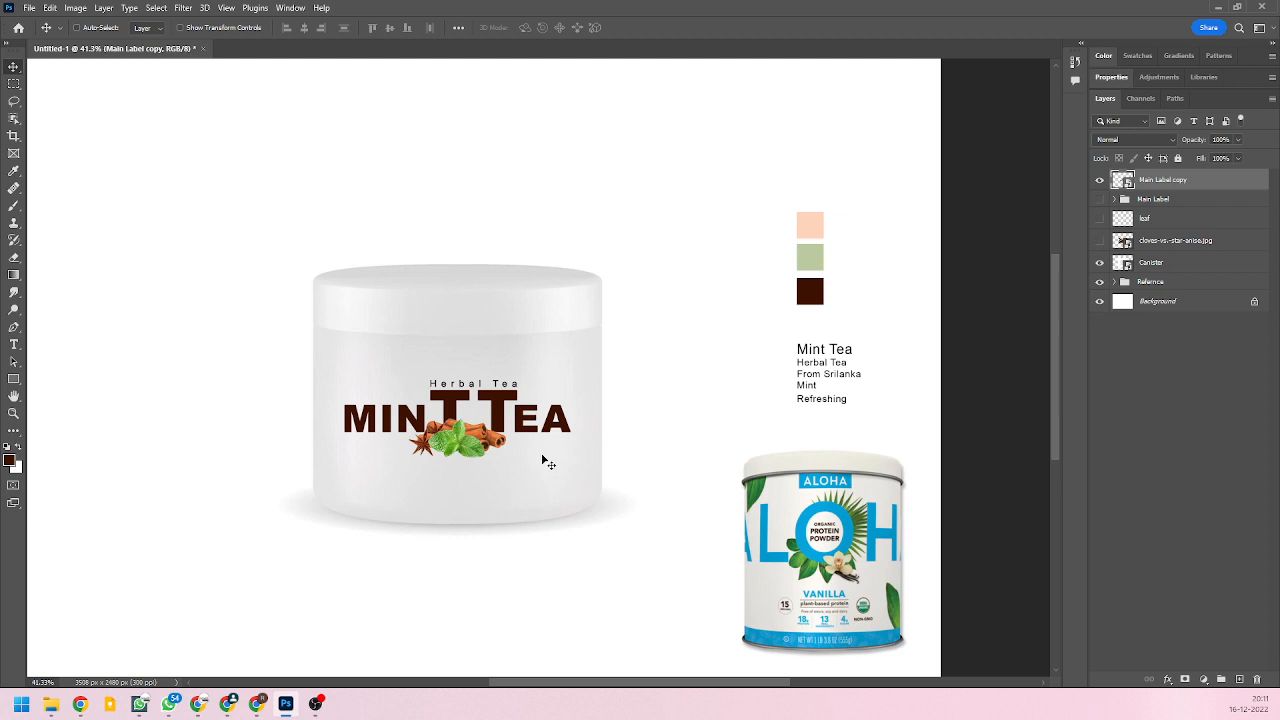
Start a warp transform on the Main Label copy smart object.
{"action": "key", "text": "ctrl"}
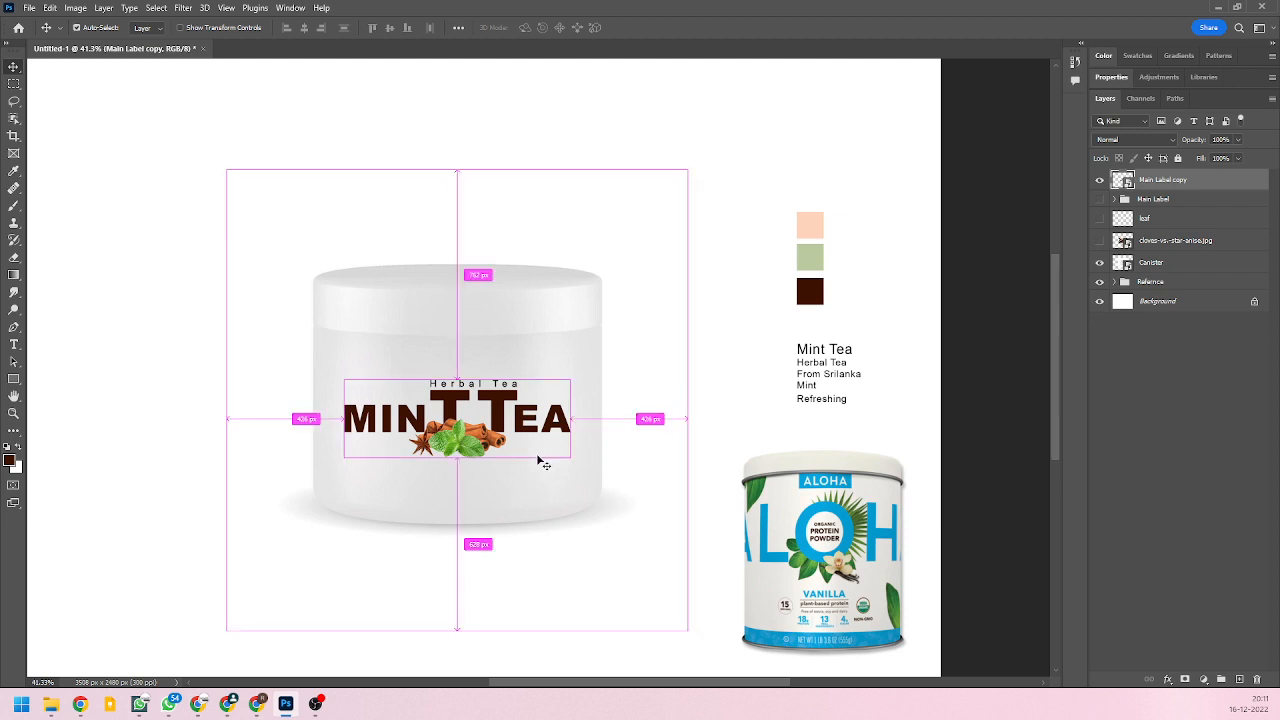
{"action": "key", "text": "ctrl+t"}
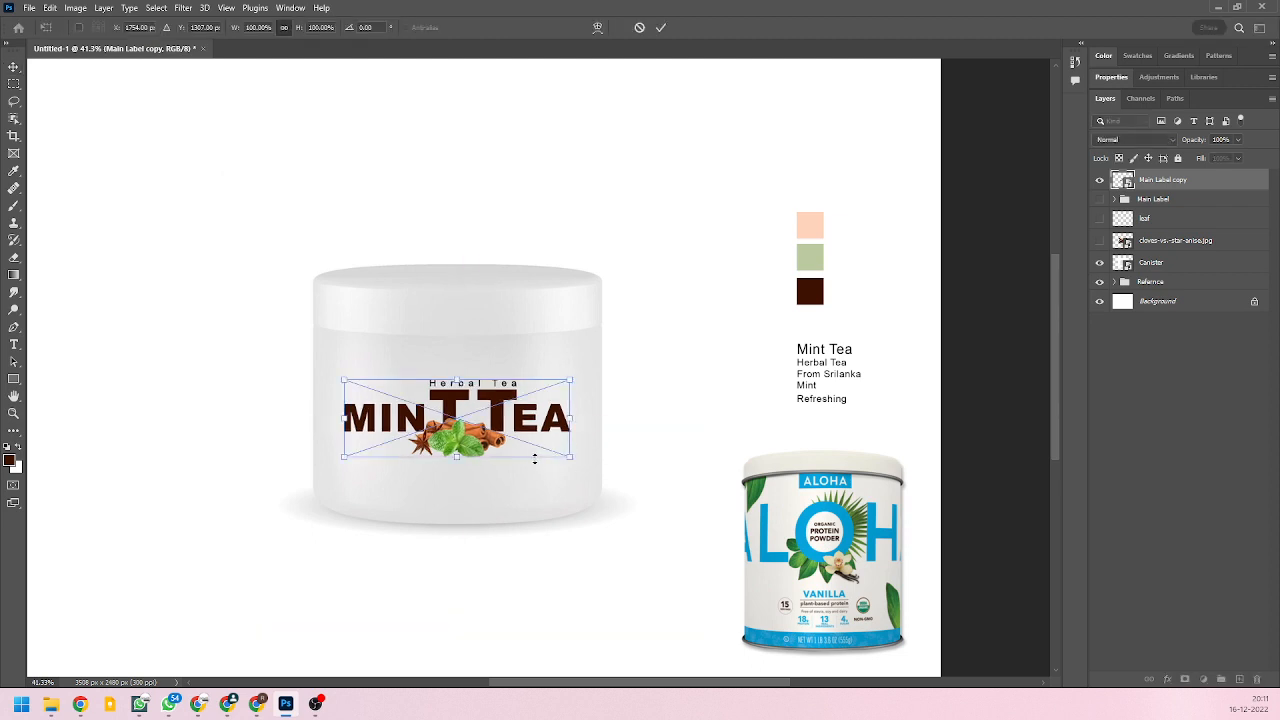
{"action": "right_click", "coordinate": [471, 433]}
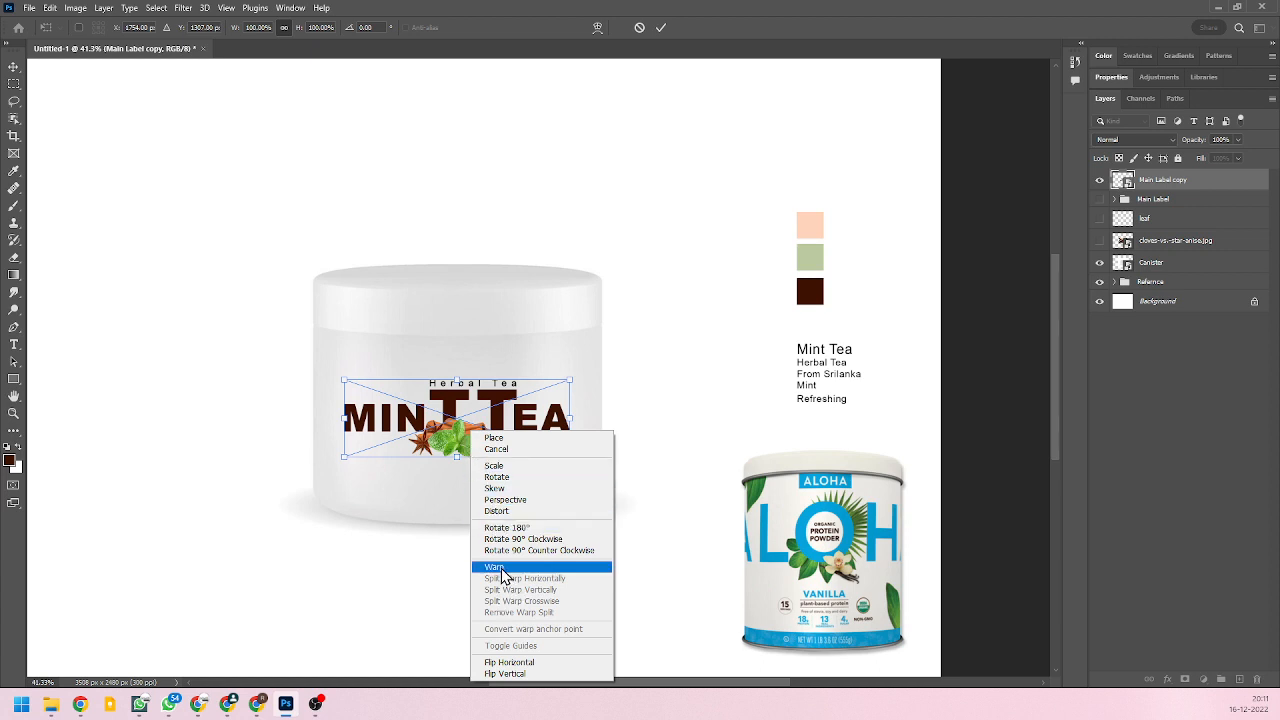
{"action": "left_click", "coordinate": [450, 434]}
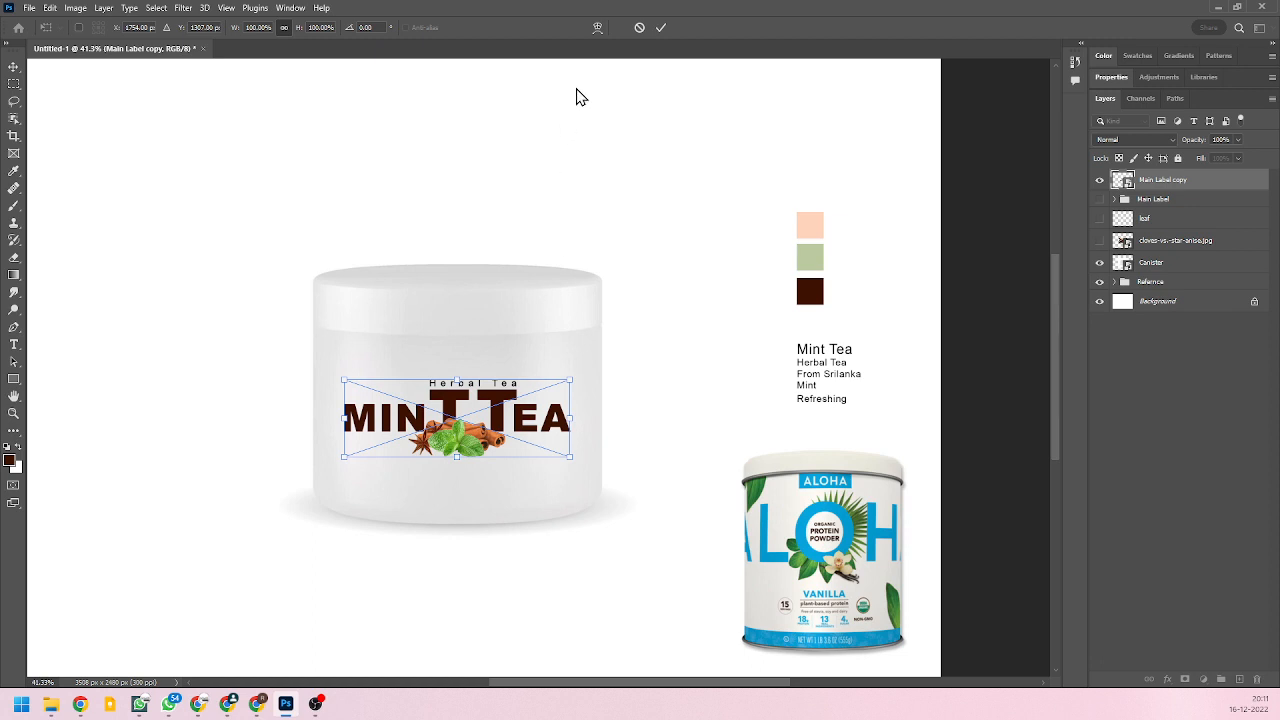
{"action": "left_click", "coordinate": [597, 30]}
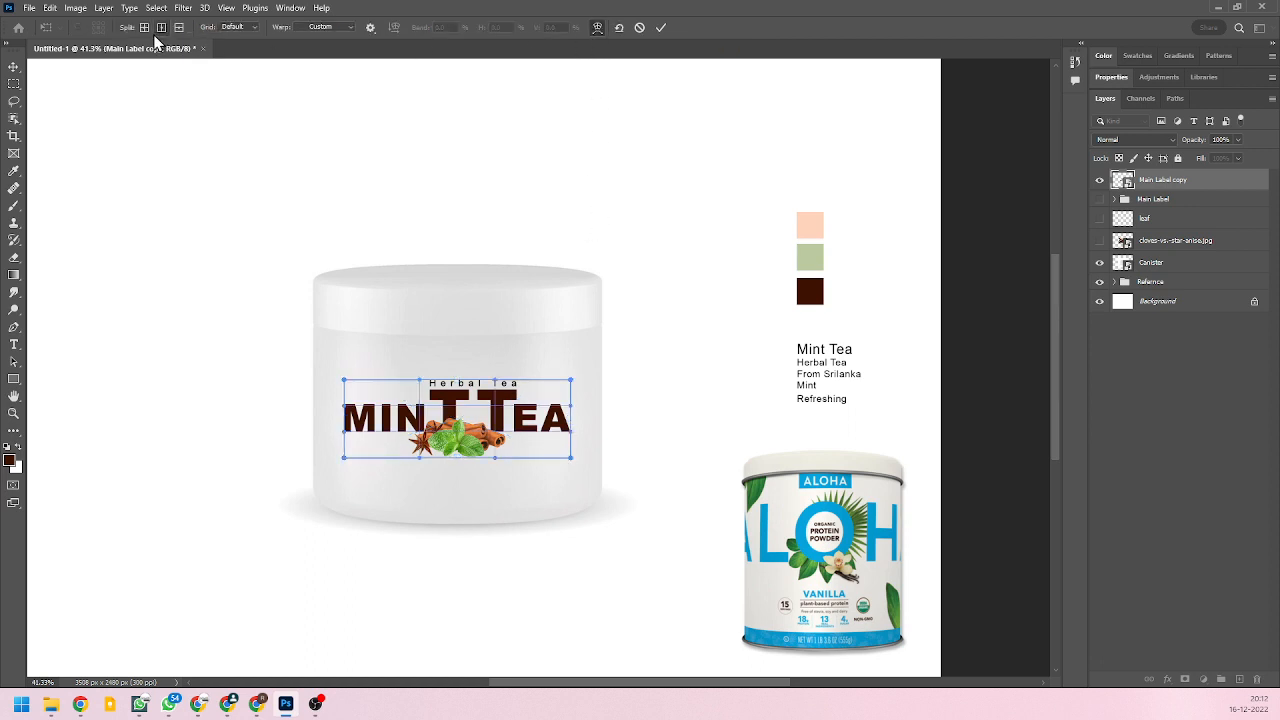
Try an Arch warp with a bend of about -10.2% on the label, followed by a Flag warp.
{"action": "left_click", "coordinate": [350, 28]}
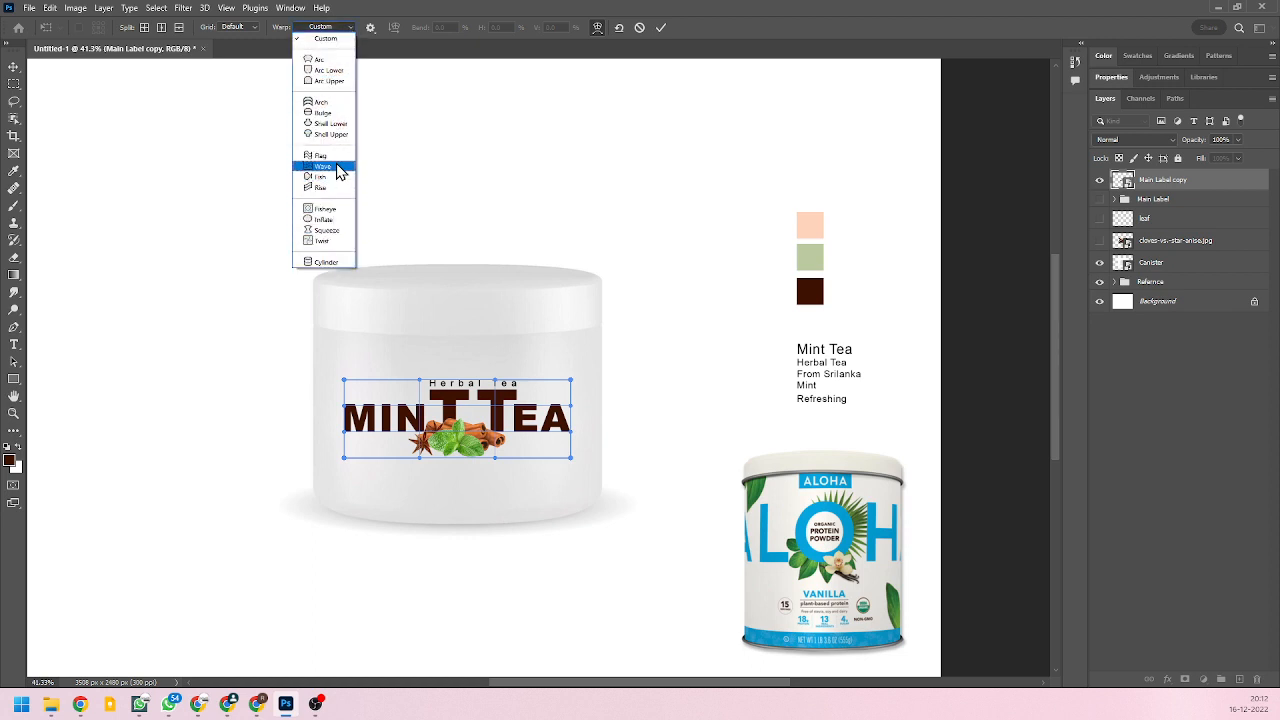
{"action": "left_click", "coordinate": [322, 103]}
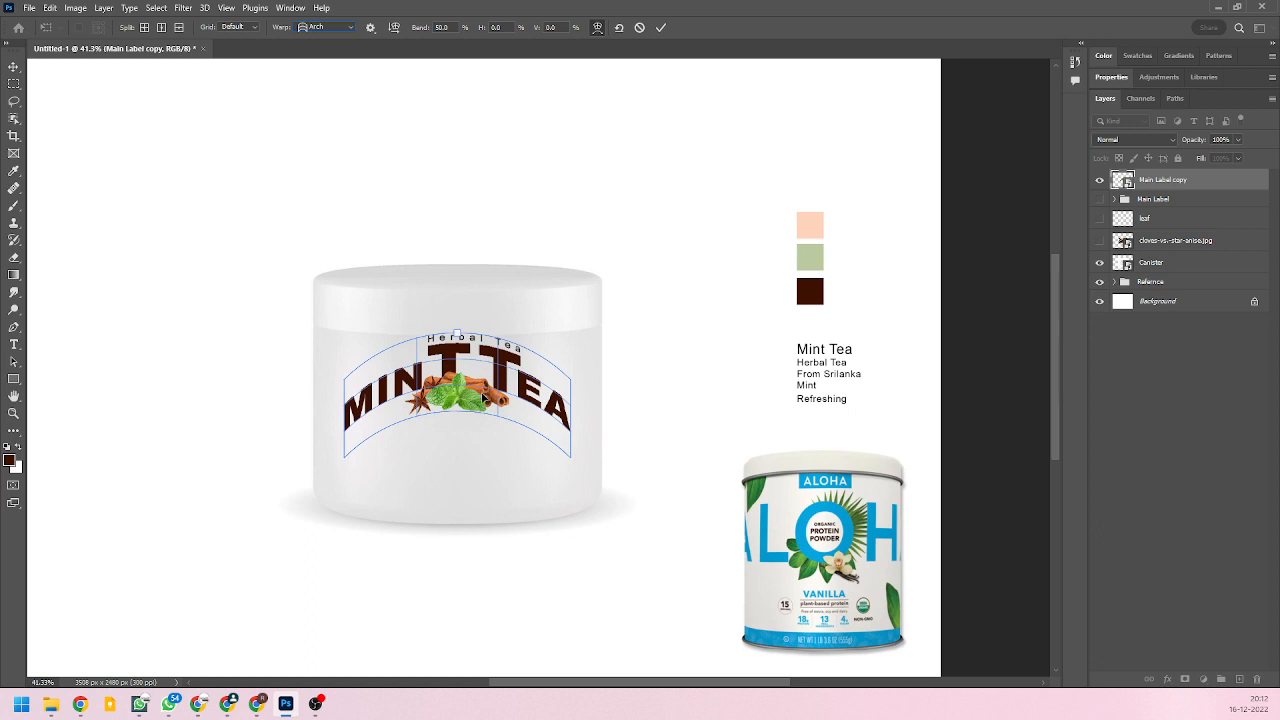
{"action": "left_click_drag", "start_coordinate": [457, 334], "coordinate": [452, 396]}
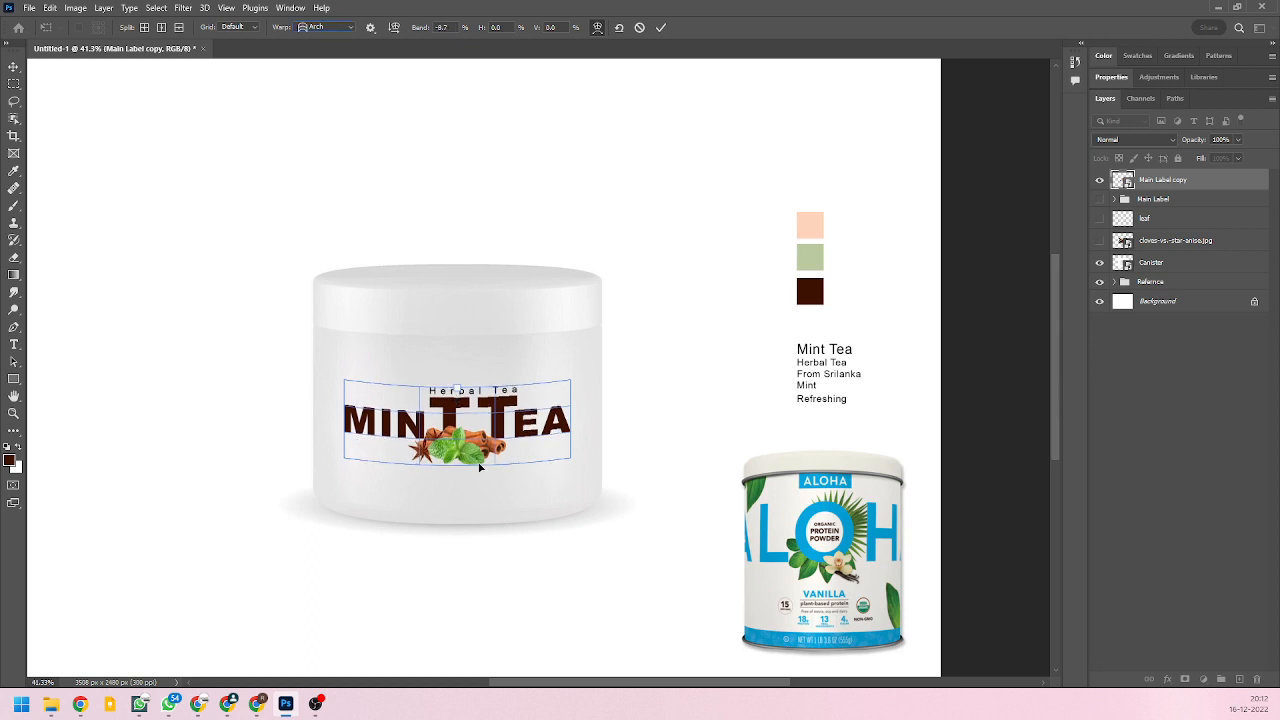
{"action": "mouse_move", "coordinate": [455, 390]}
{"action": "left_mouse_down"}
{"action": "mouse_move", "coordinate": [455, 378]}
{"action": "mouse_move", "coordinate": [457, 428]}
{"action": "mouse_move", "coordinate": [455, 385]}
{"action": "left_mouse_up"}
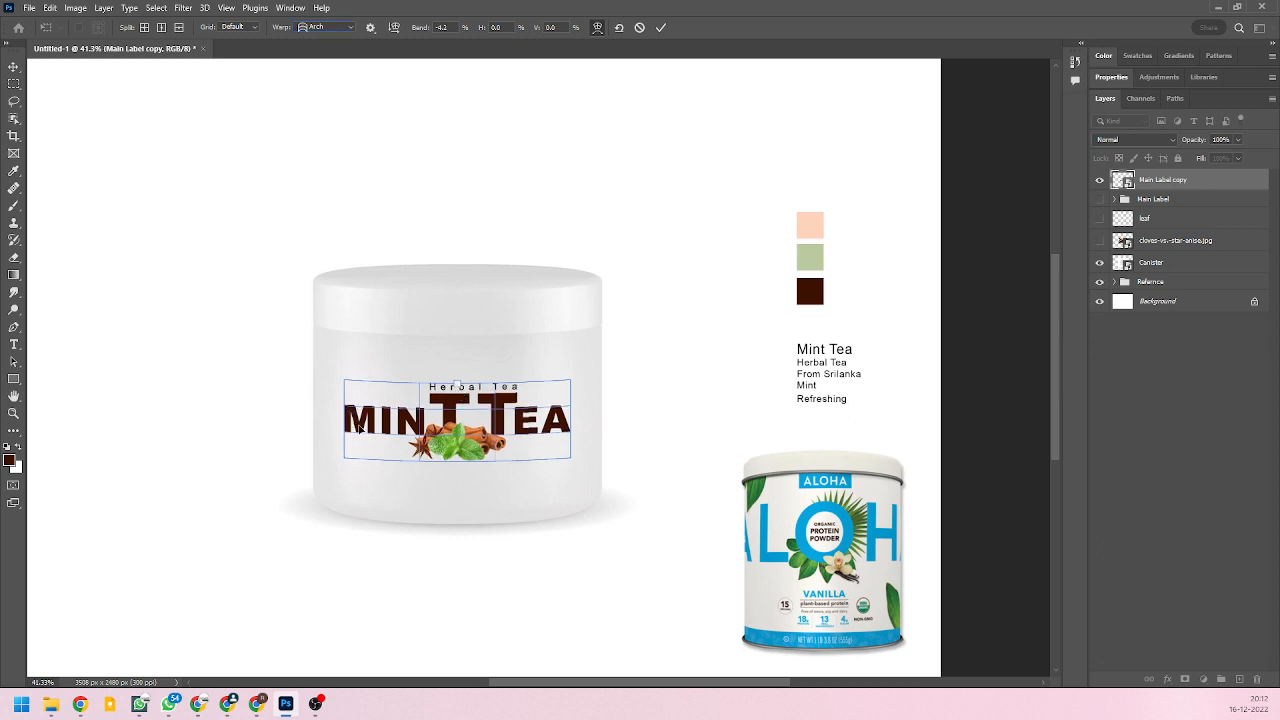
{"action": "left_click_drag", "start_coordinate": [456, 384], "coordinate": [457, 397]}
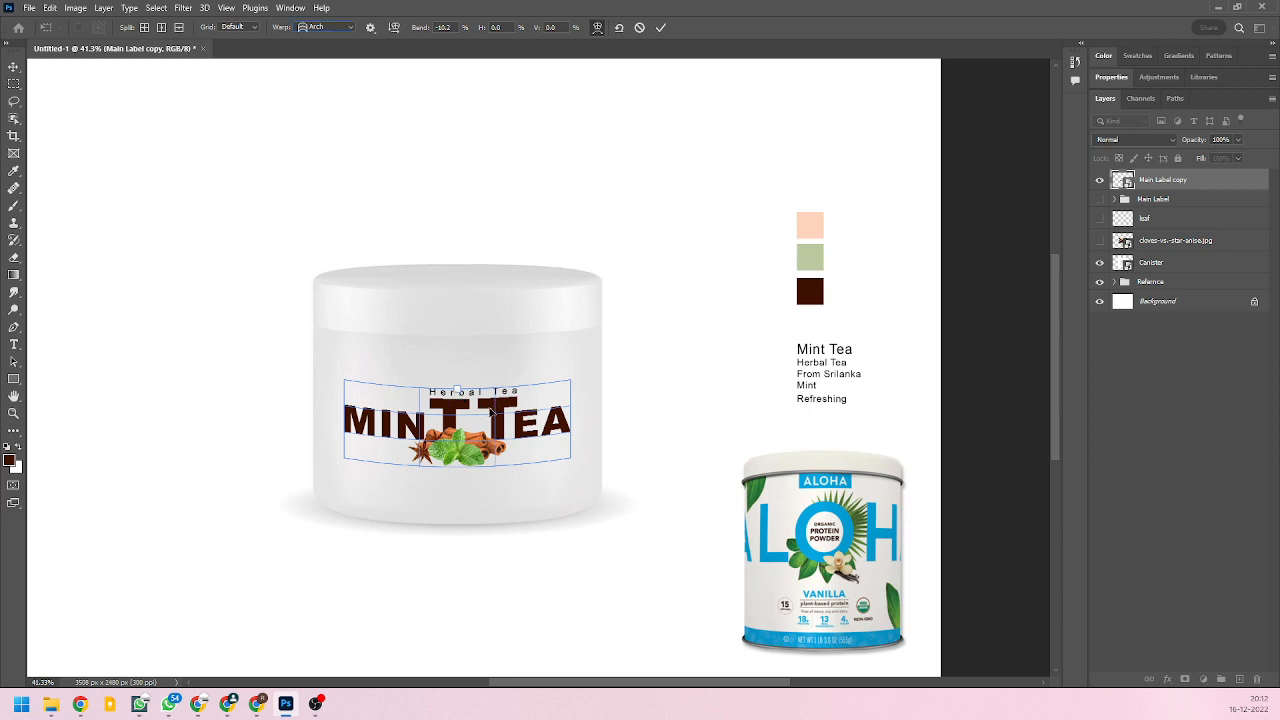
{"action": "left_click", "coordinate": [350, 29]}
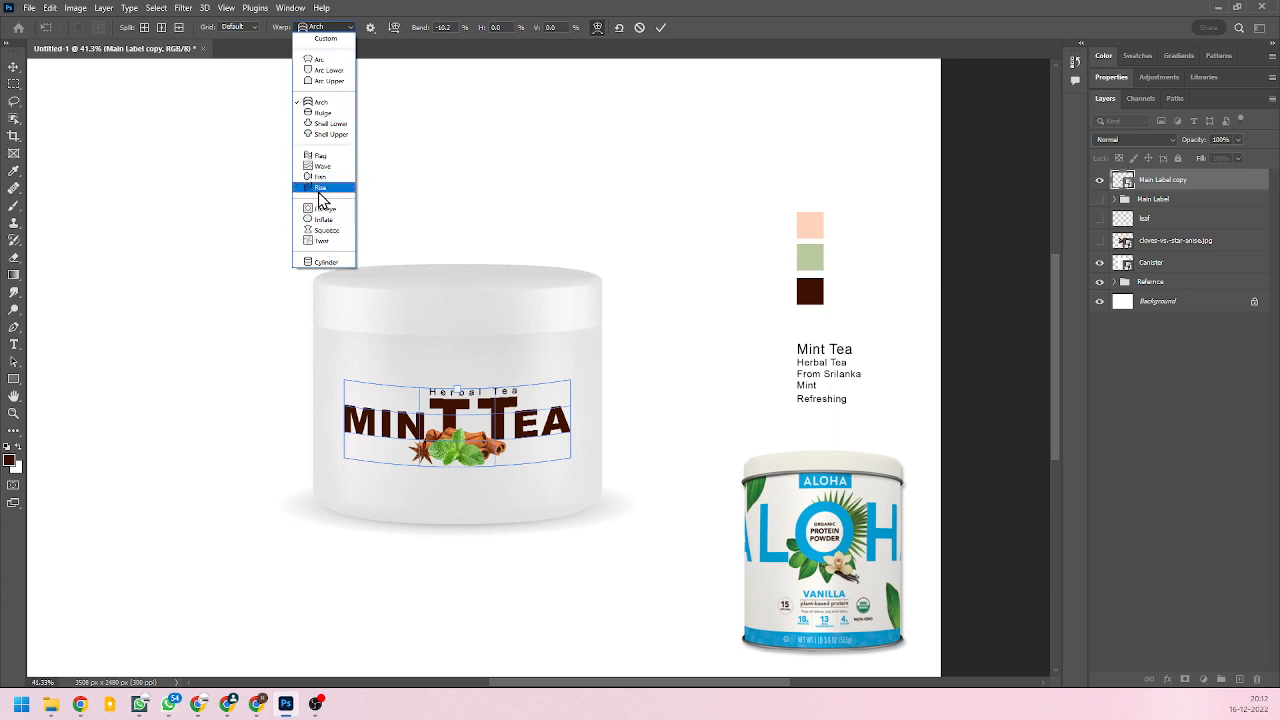
{"action": "left_click", "coordinate": [327, 157]}
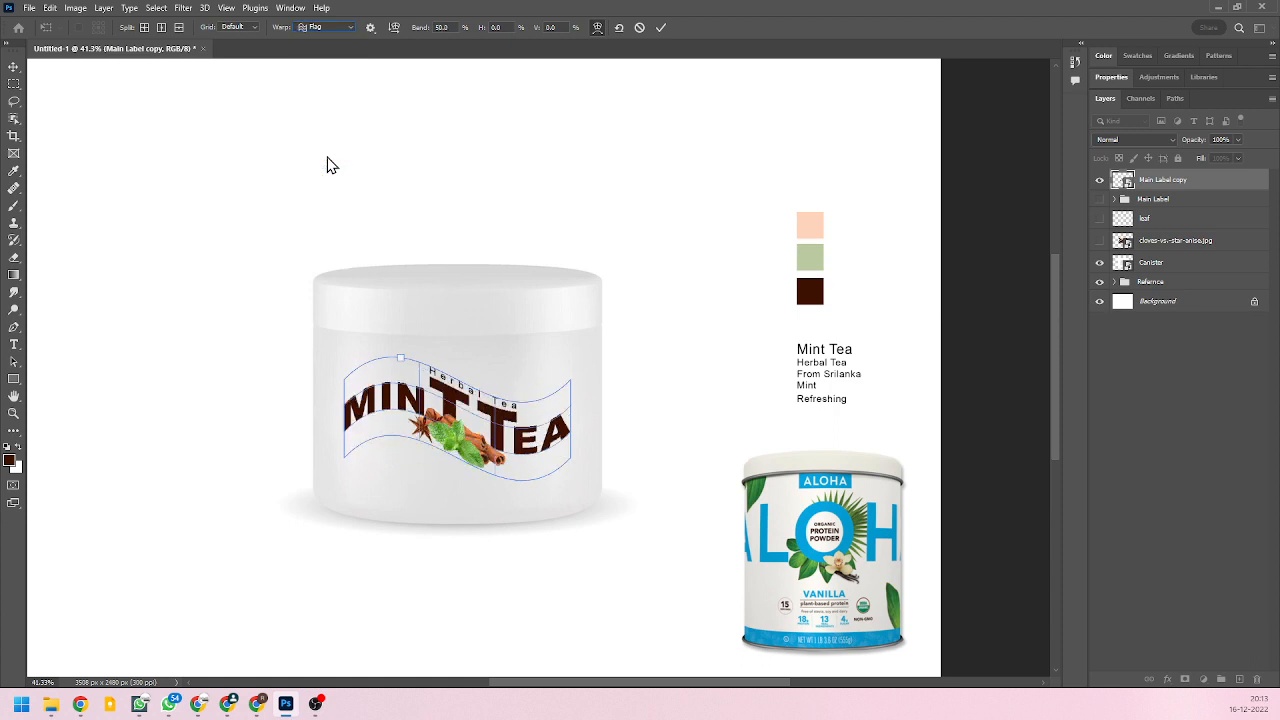
Apply a Bulge warp with a bend of about 13.7% to the Main Label copy.
{"action": "left_click", "coordinate": [335, 27]}
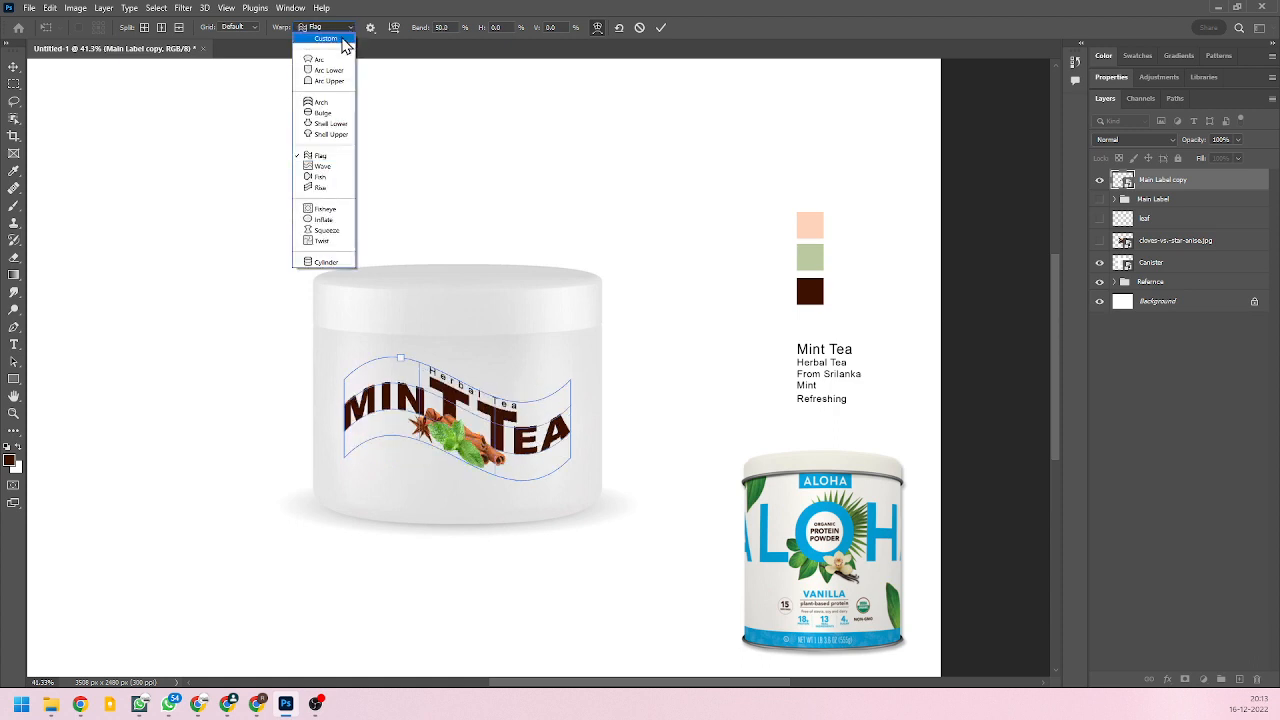
{"action": "left_click", "coordinate": [338, 115]}
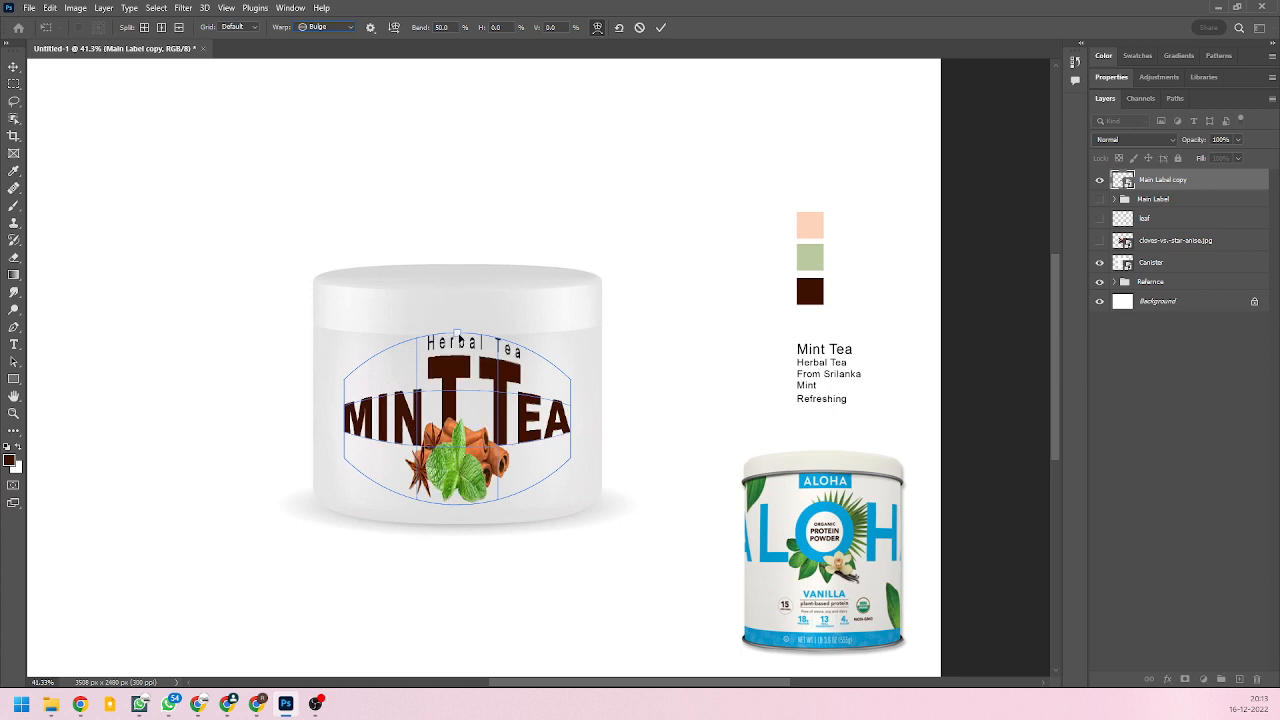
{"action": "left_click_drag", "start_coordinate": [458, 338], "coordinate": [454, 373]}
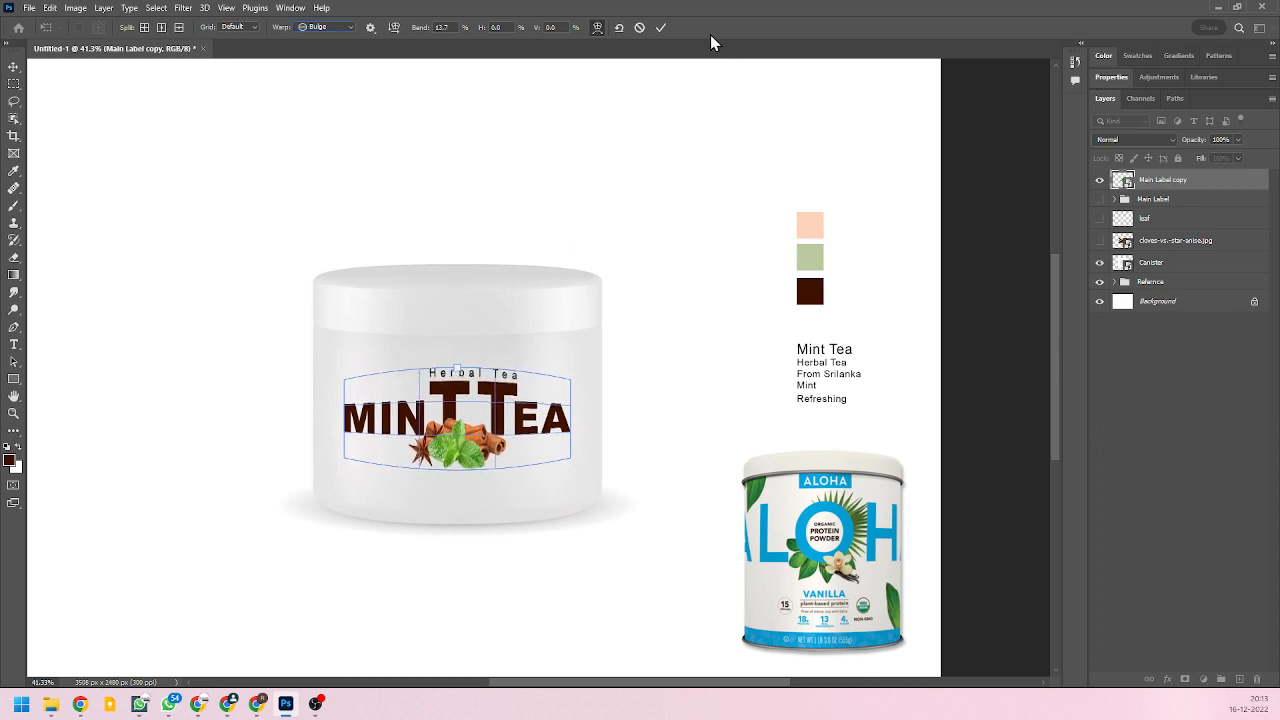
{"action": "left_click", "coordinate": [660, 30]}
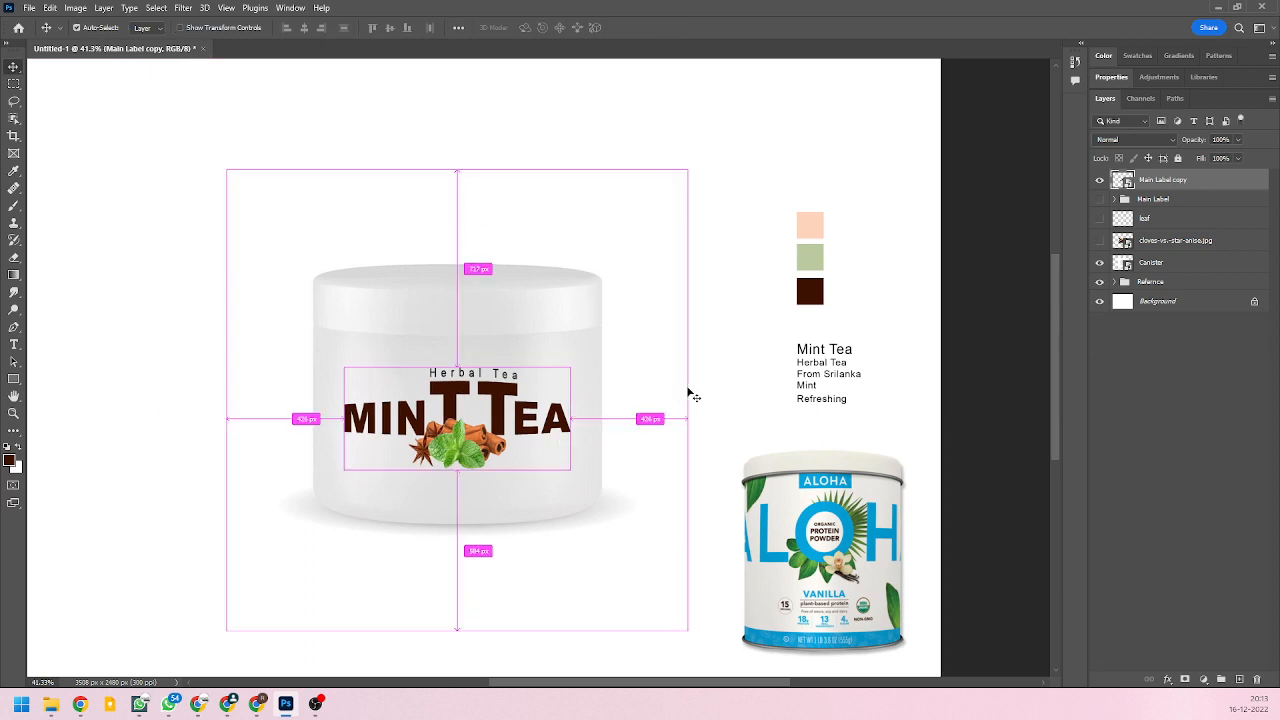
Try the Arc warp preset on the Main Label copy and cancel the transform.
{"action": "key", "text": "ctrl+t"}
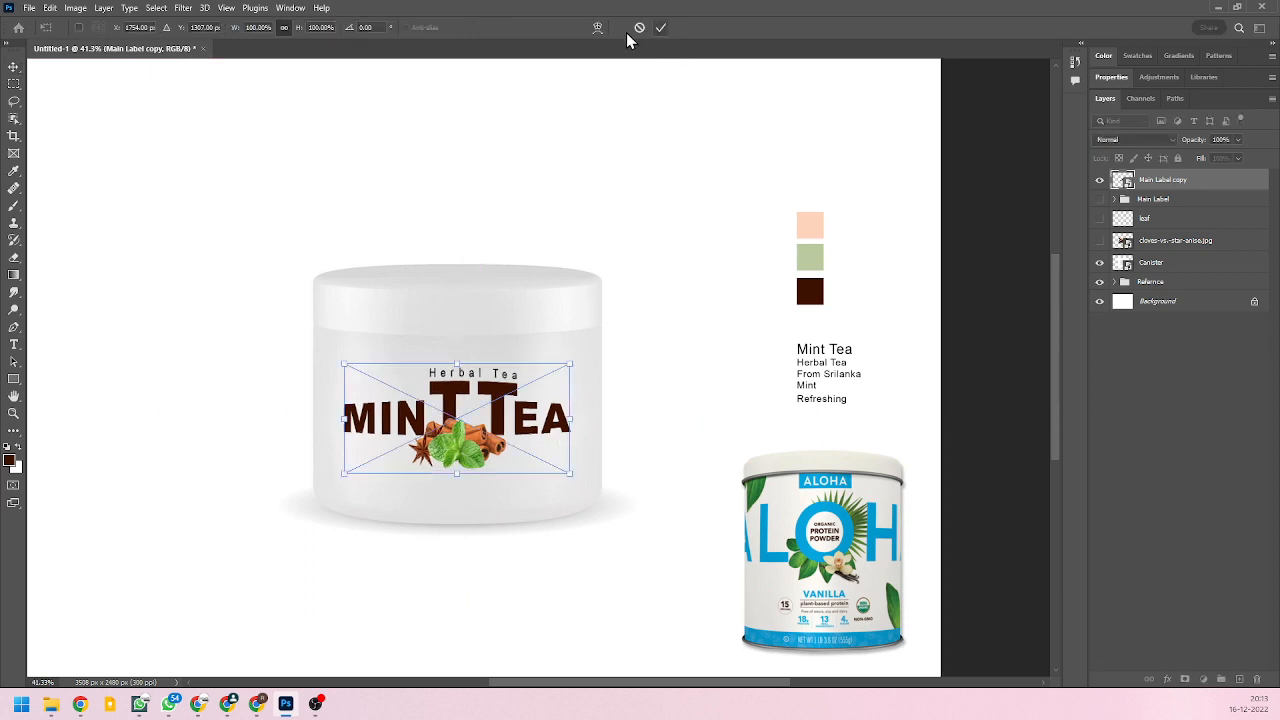
{"action": "left_click", "coordinate": [597, 27]}
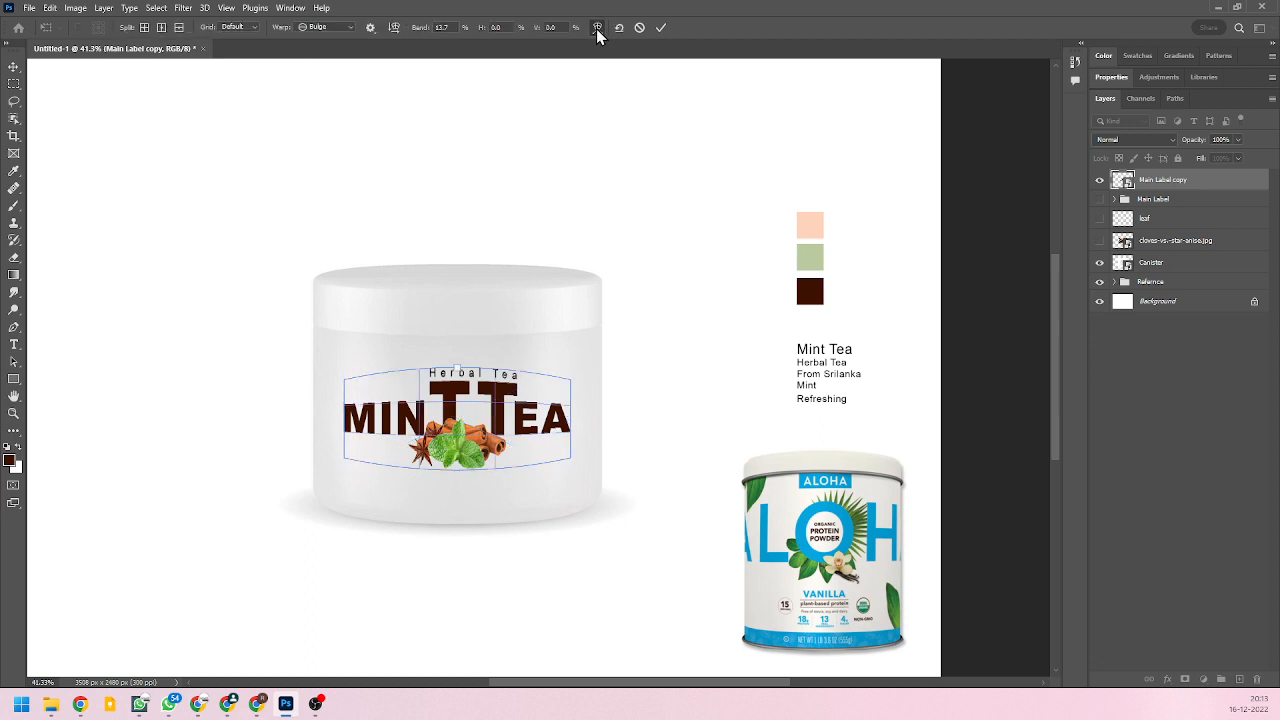
{"action": "left_click", "coordinate": [352, 28]}
{"action": "left_click", "coordinate": [327, 62]}
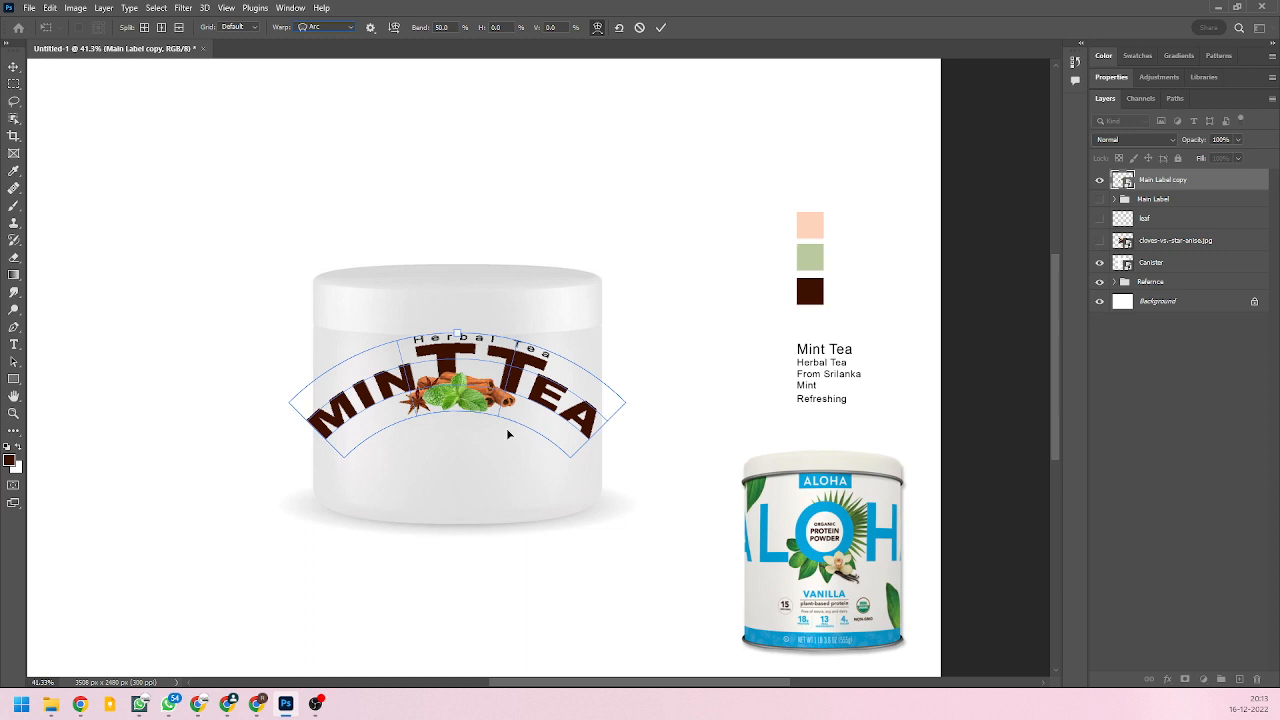
{"action": "left_click", "coordinate": [638, 27]}
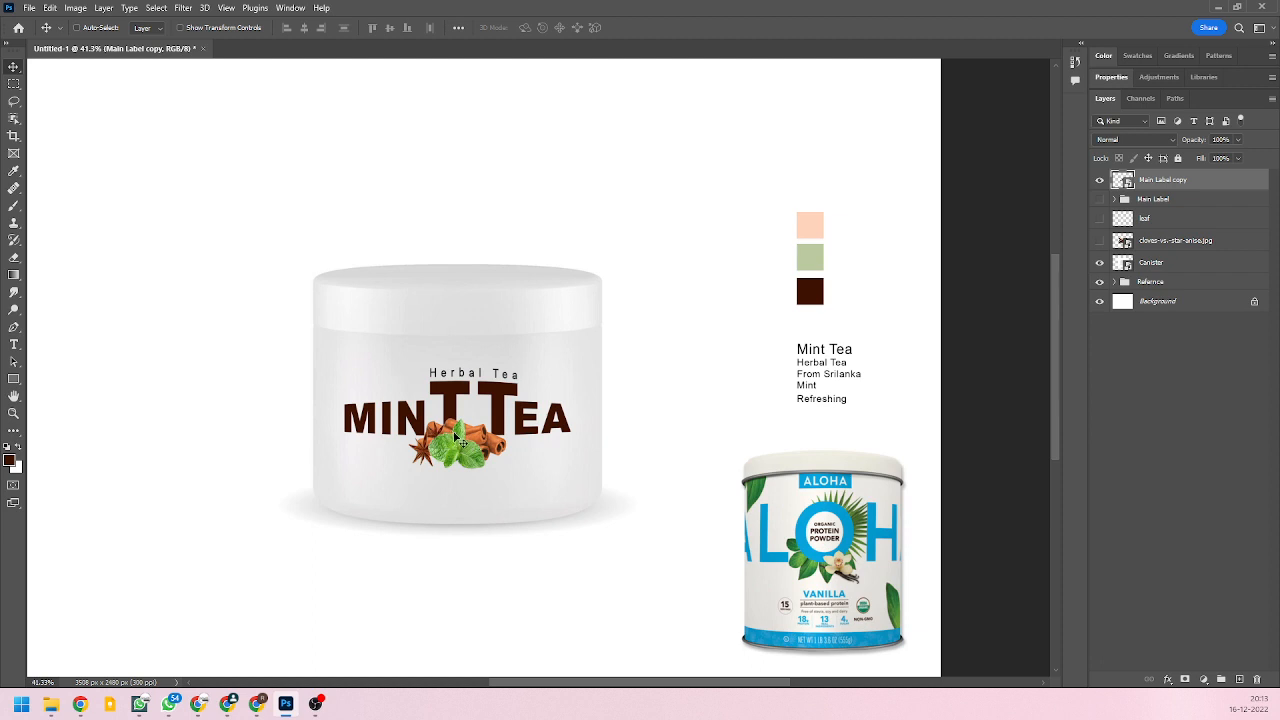
Reopen the Main Label copy's warp transform and review its Bulge settings and guide options.
{"action": "key", "text": "ctrl+t"}
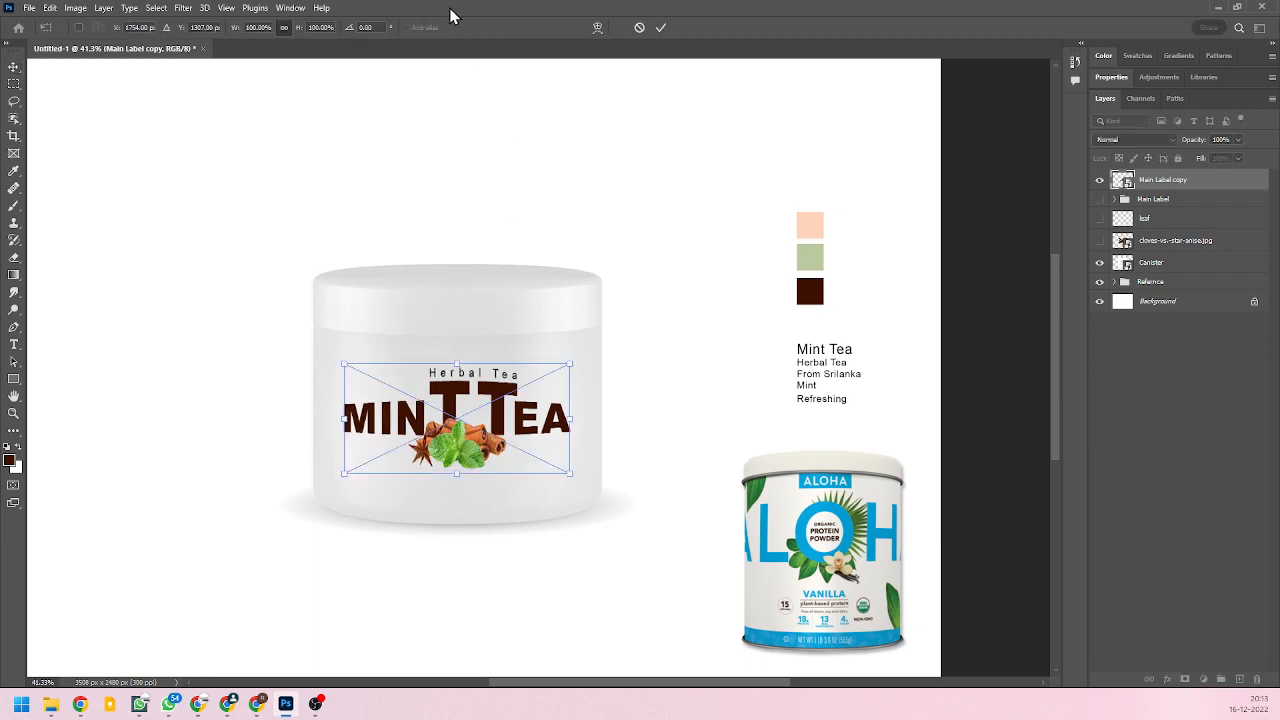
{"action": "left_click", "coordinate": [598, 28]}
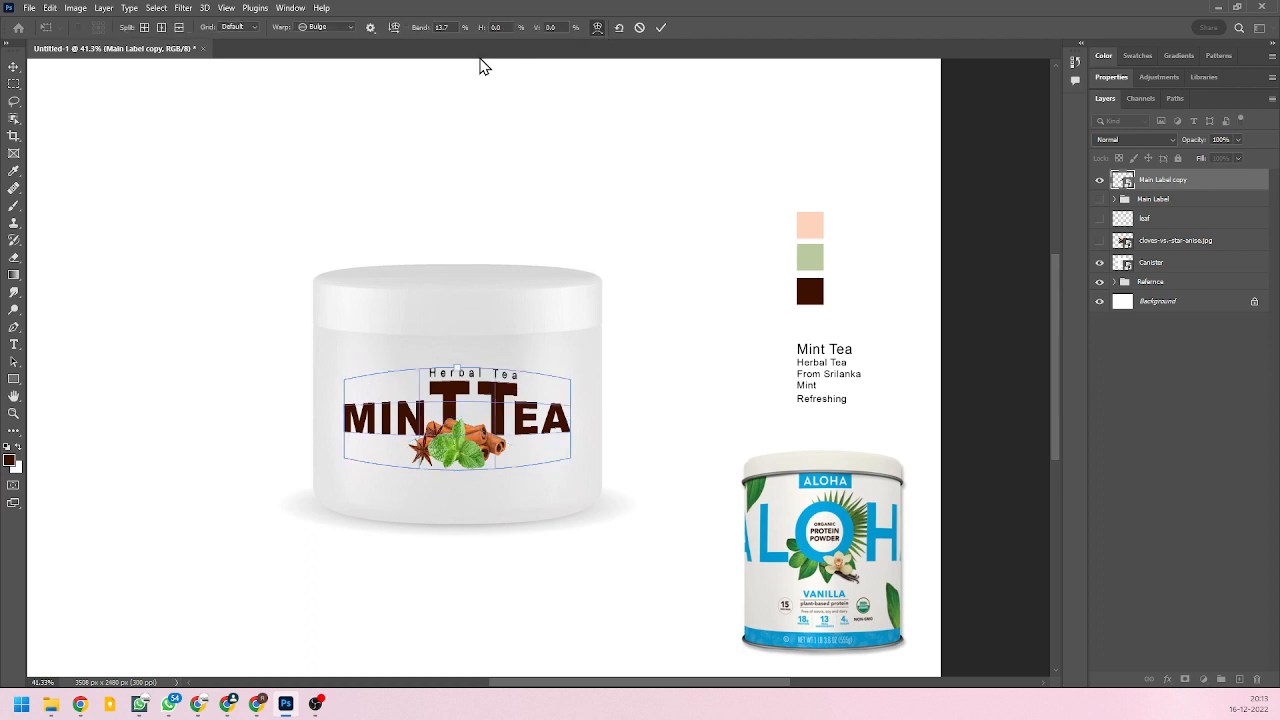
{"action": "left_click", "coordinate": [371, 28]}
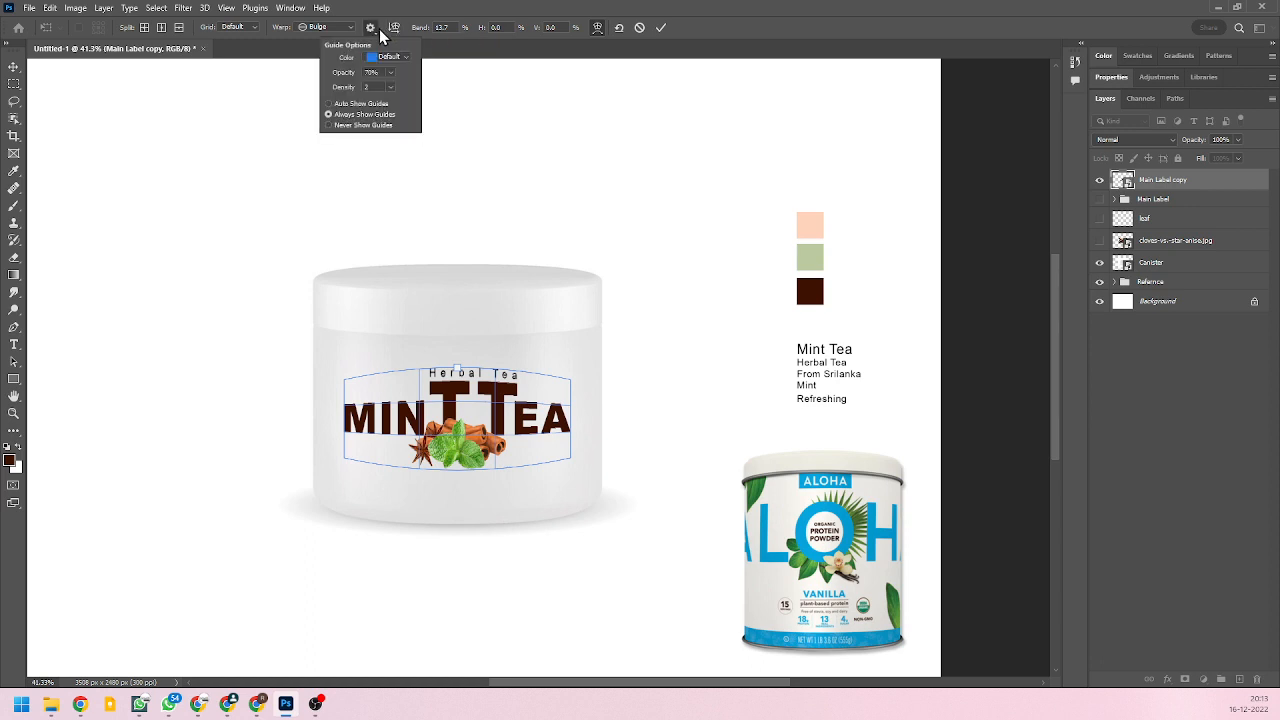
{"action": "left_click", "coordinate": [382, 6]}
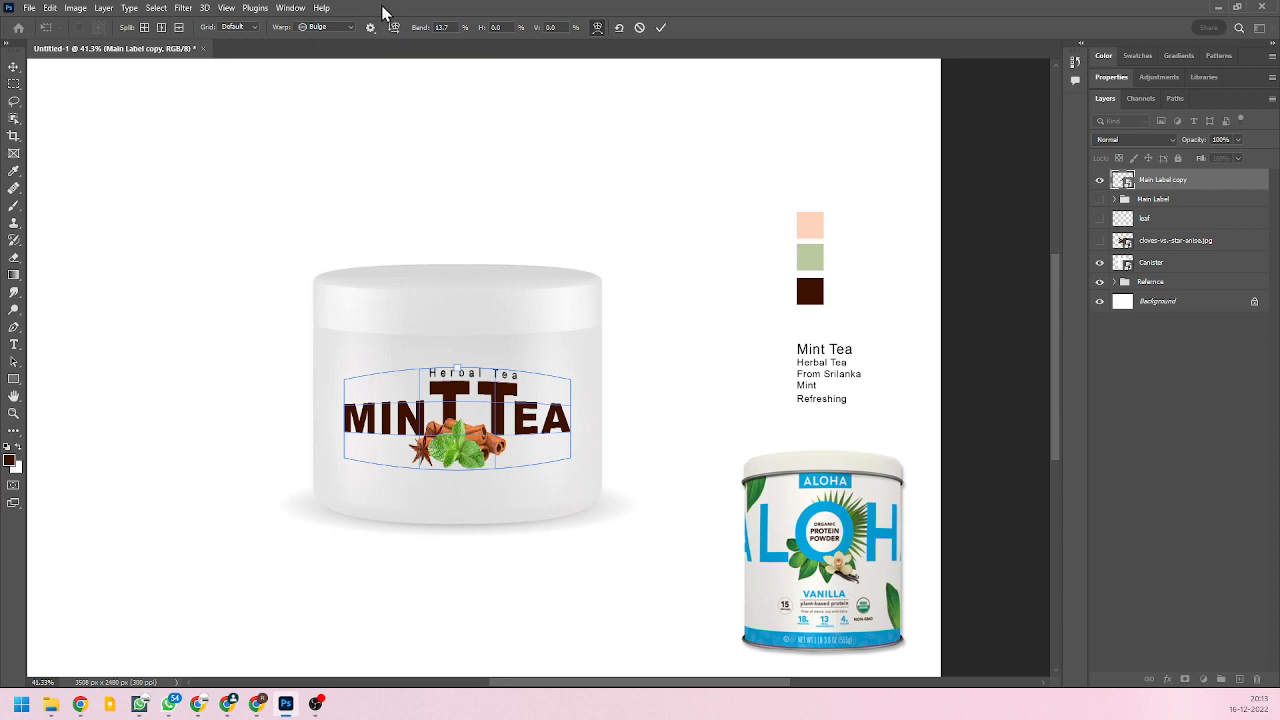
{"action": "left_click", "coordinate": [659, 29]}
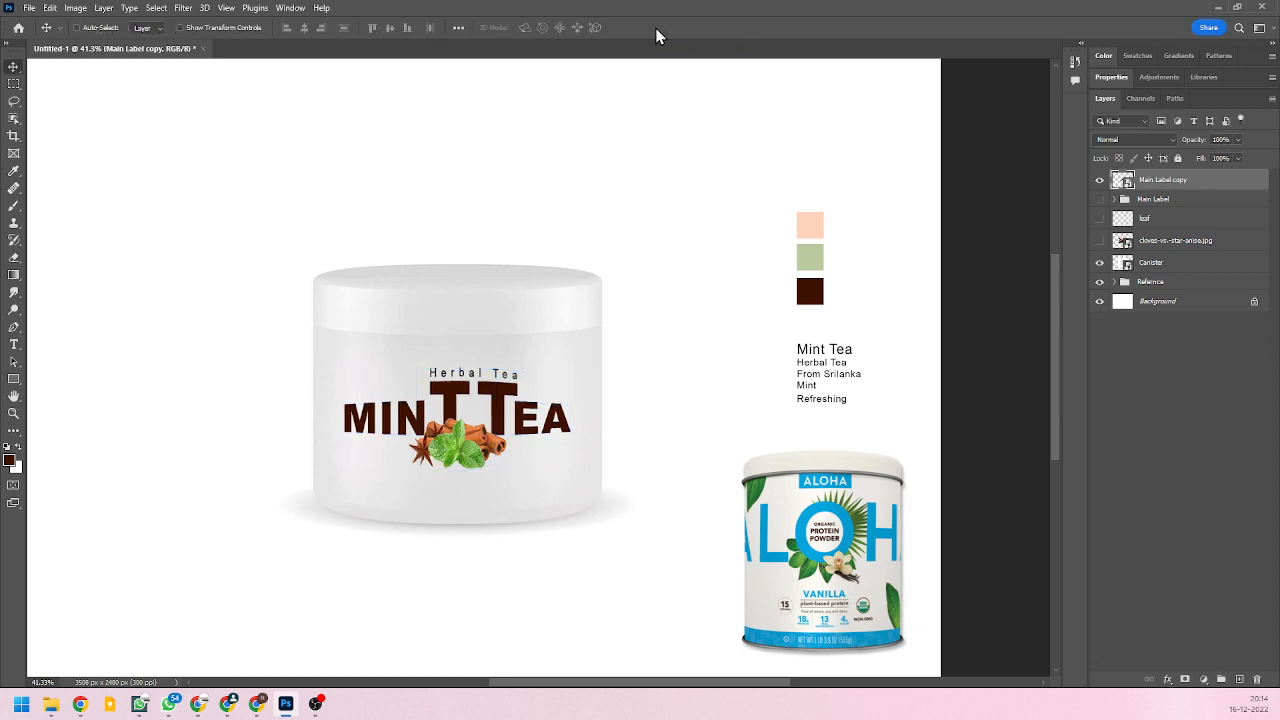
{"action": "key", "text": "ctrl+t"}
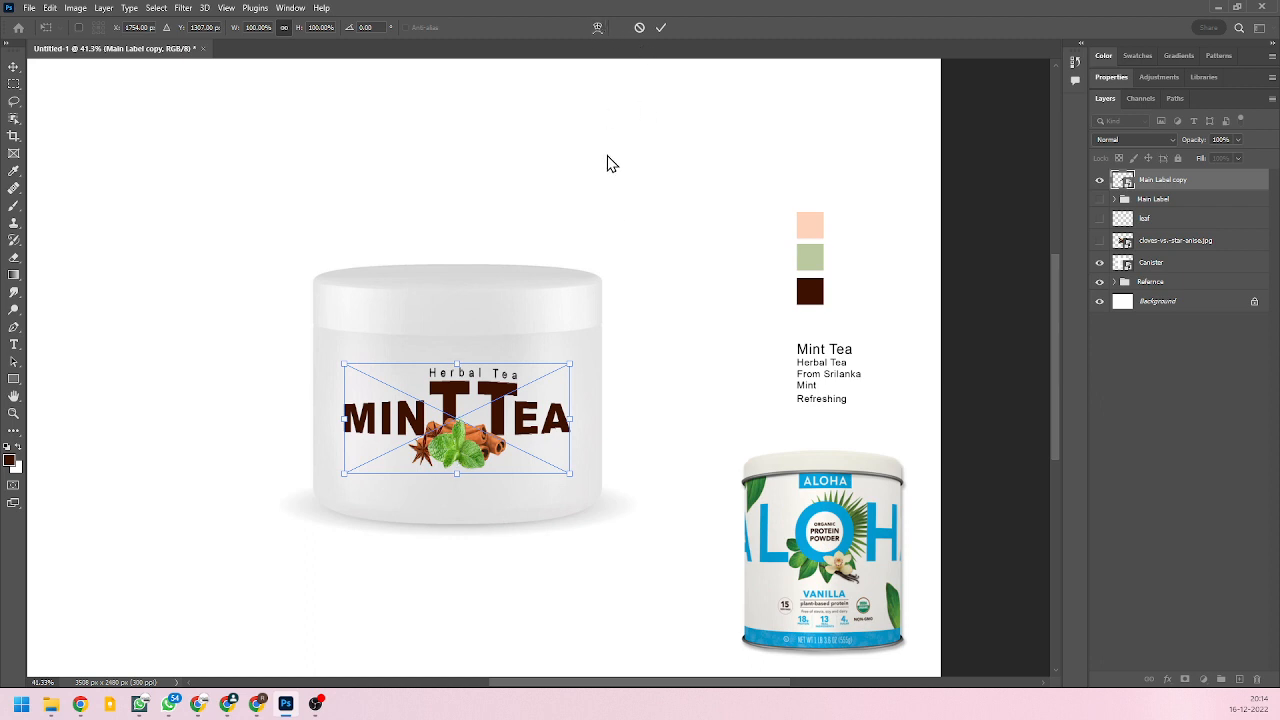
{"action": "left_click", "coordinate": [638, 28]}
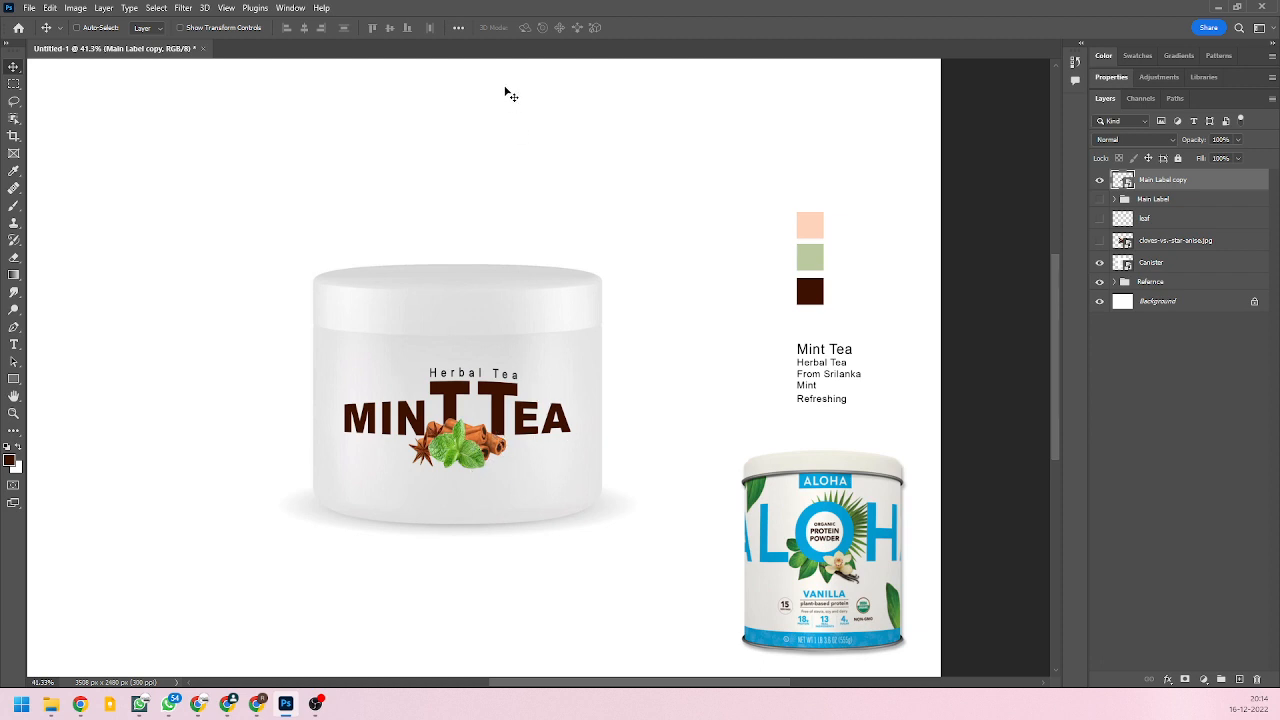
{"action": "left_click", "coordinate": [492, 283]}
{"action": "key", "text": "ctrl+t"}
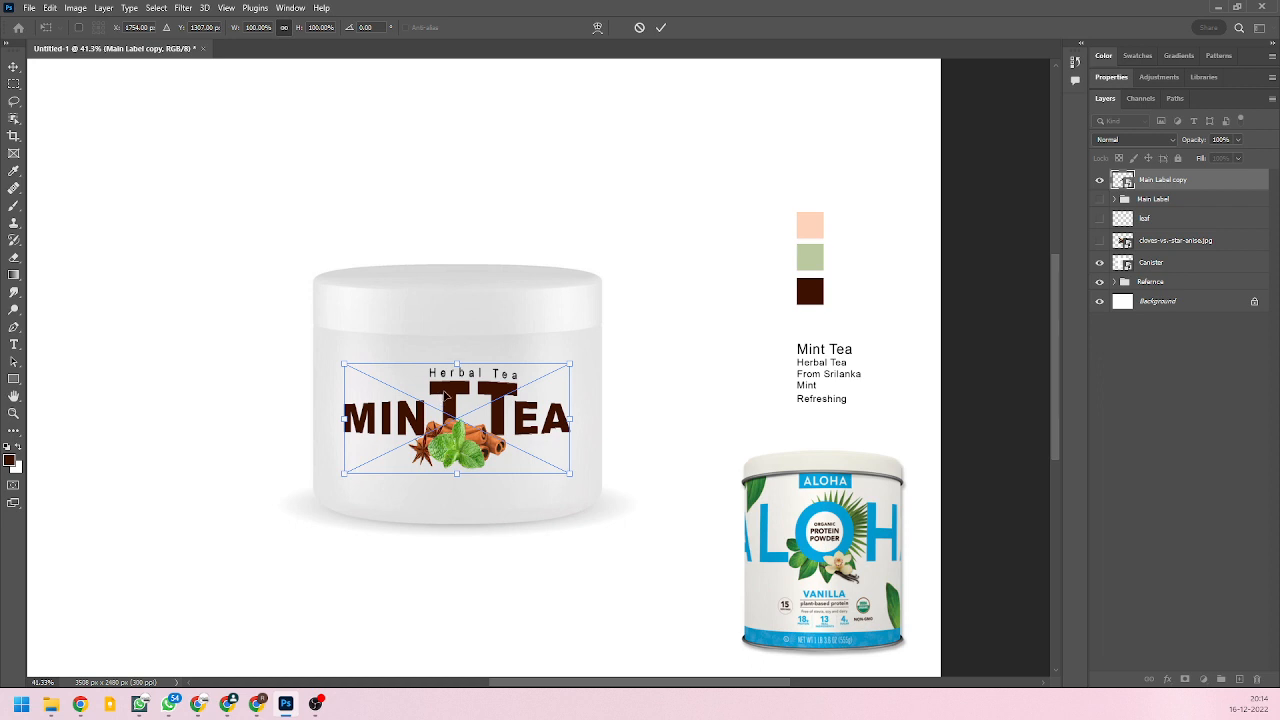
{"action": "right_click", "coordinate": [446, 393]}
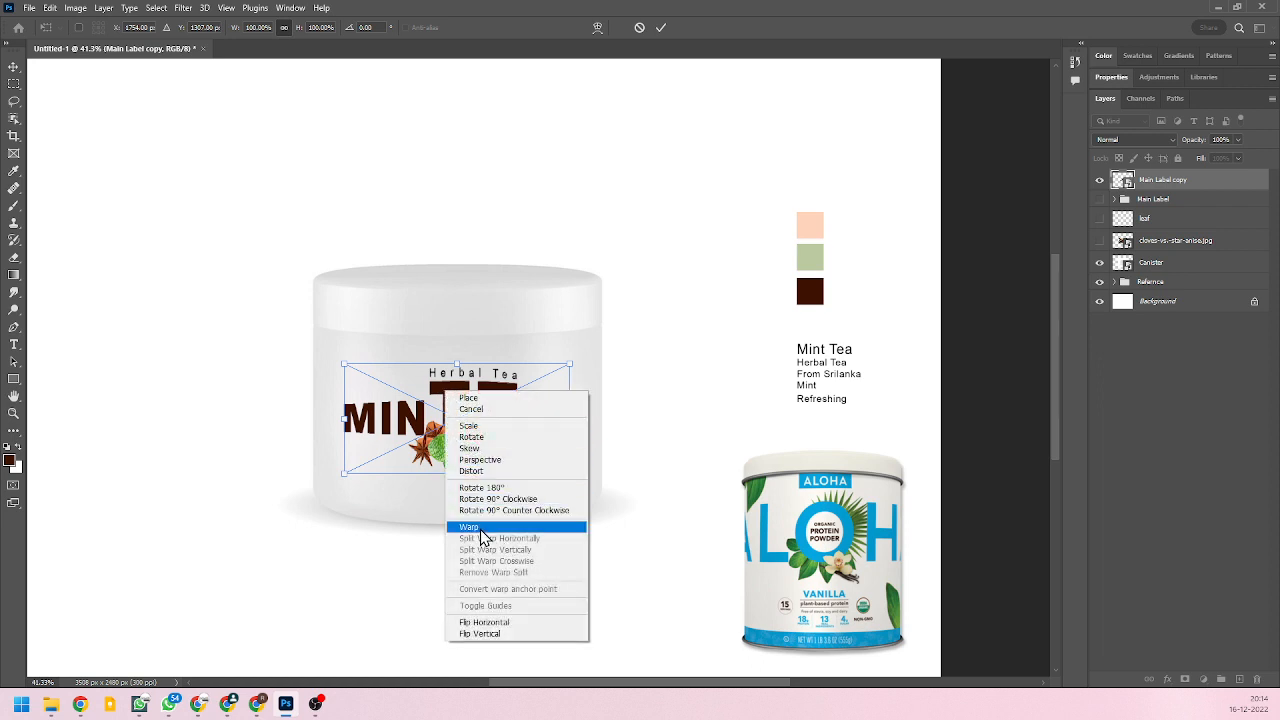
{"action": "left_click", "coordinate": [481, 531]}
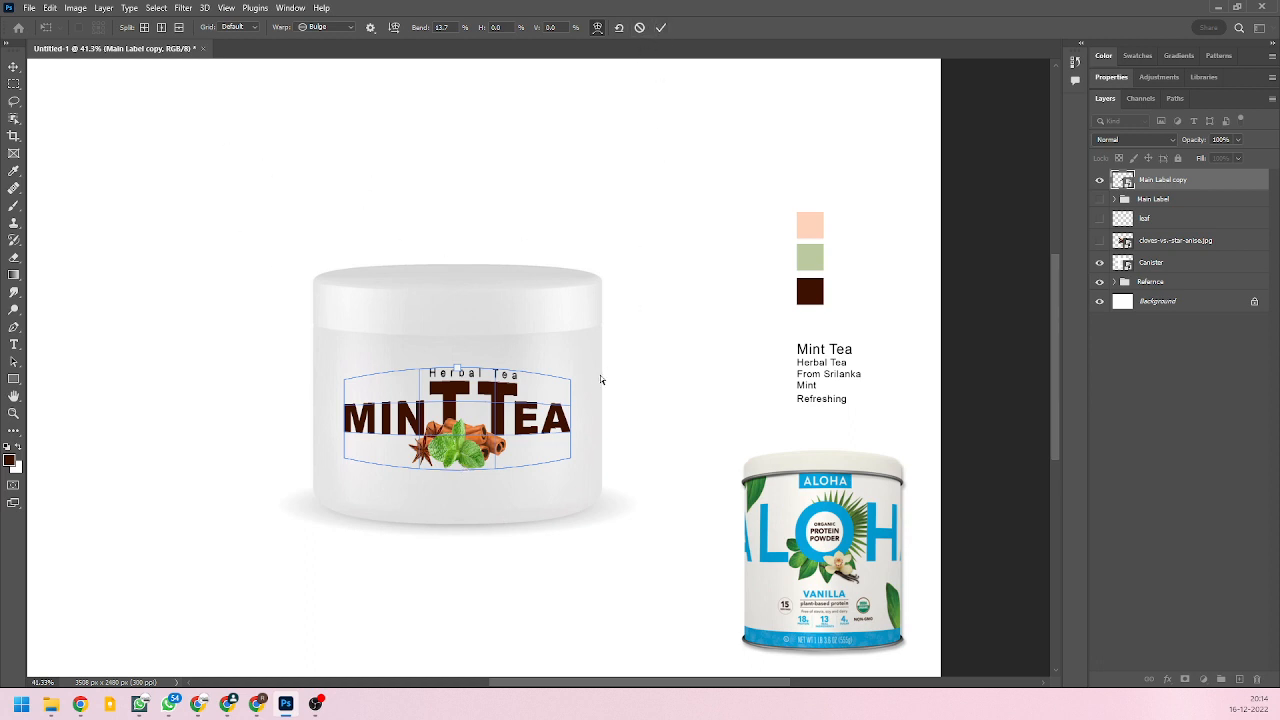
{"action": "key", "text": "Return"}
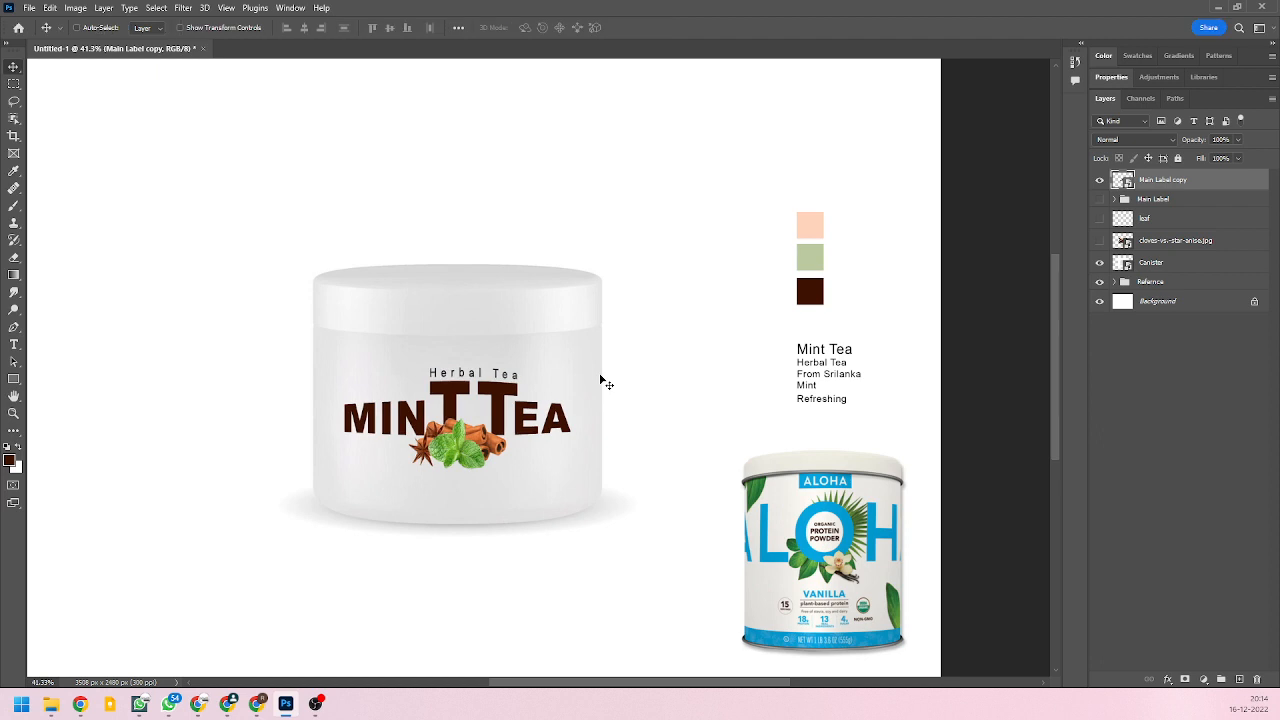
Rasterize the Main Label copy layer and convert it back to a smart object.
{"action": "right_click", "coordinate": [1217, 186]}
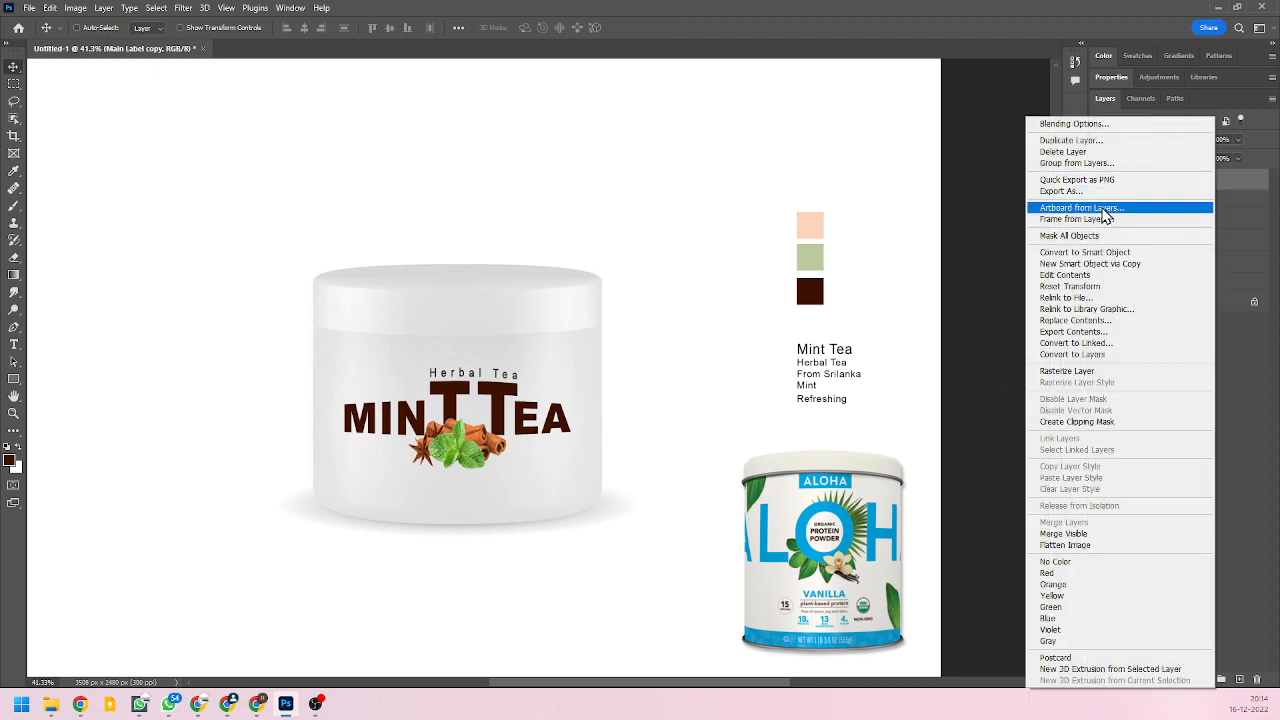
{"action": "left_click", "coordinate": [1093, 373]}
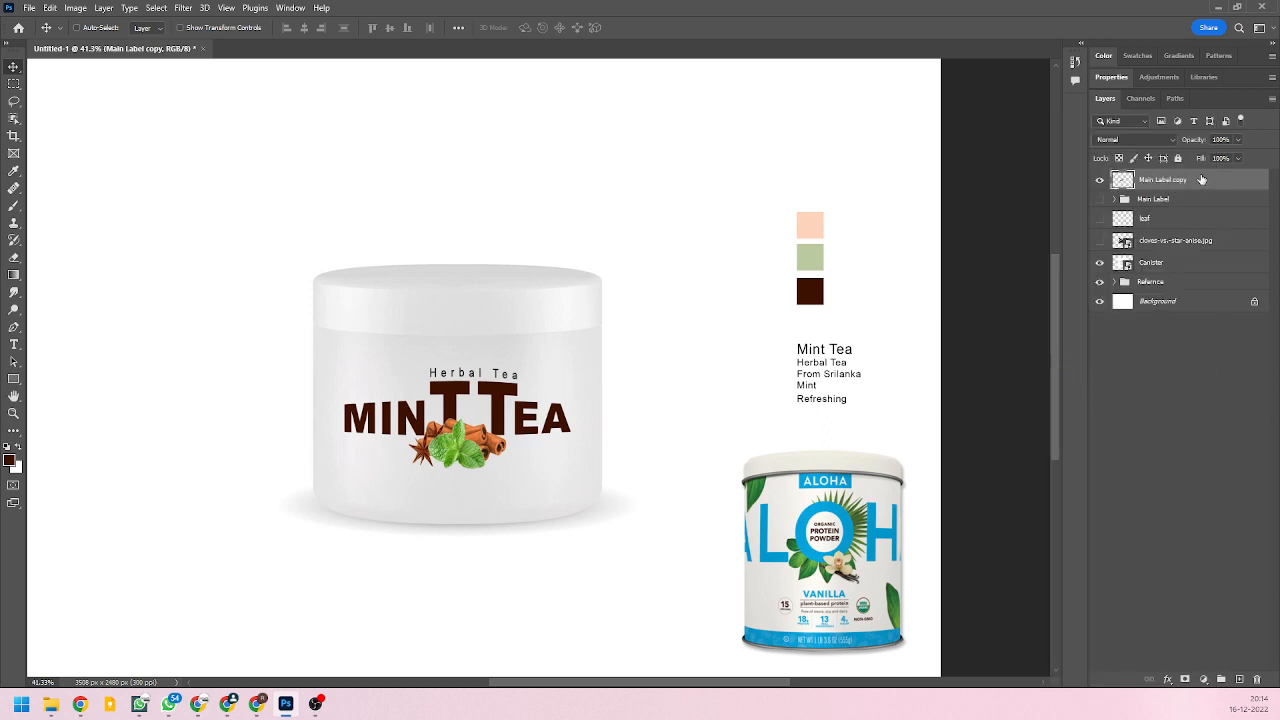
{"action": "right_click", "coordinate": [1201, 179]}
{"action": "left_click", "coordinate": [1100, 328]}
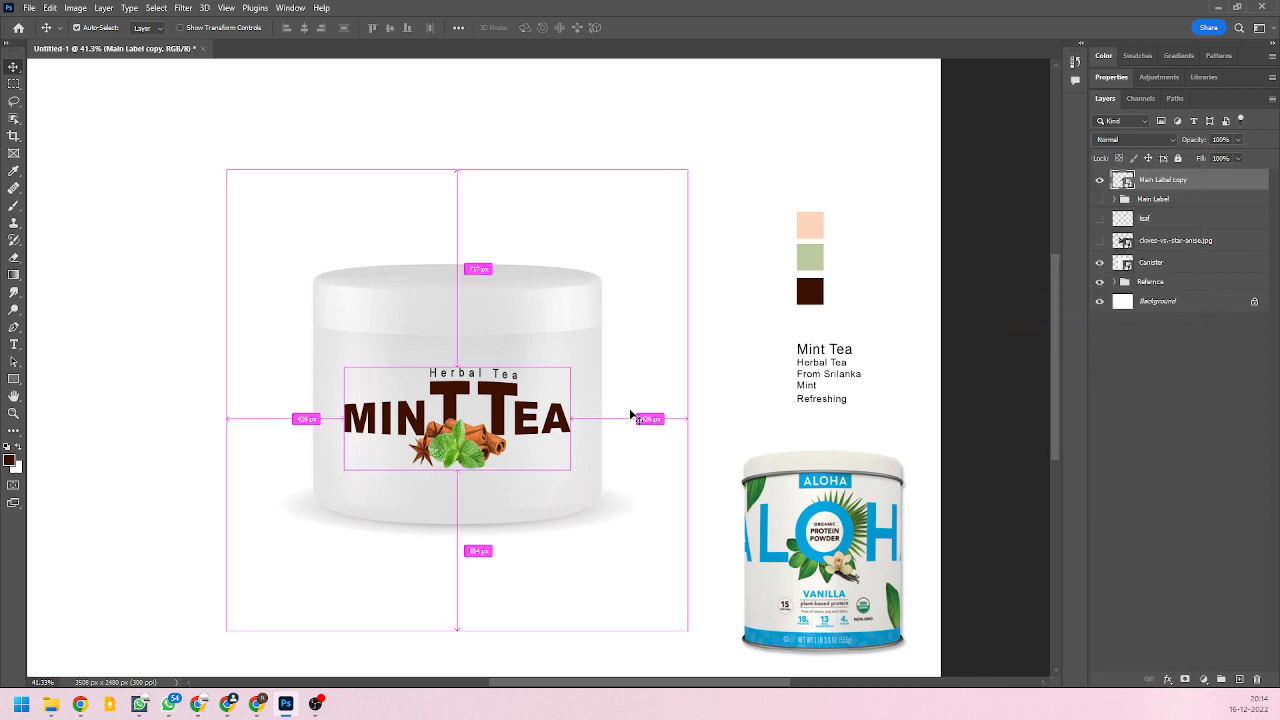
Try an Arc warp with a bend of about 3.6% on the Main Label copy and switch it back to Custom.
{"action": "key", "text": "ctrl+t"}
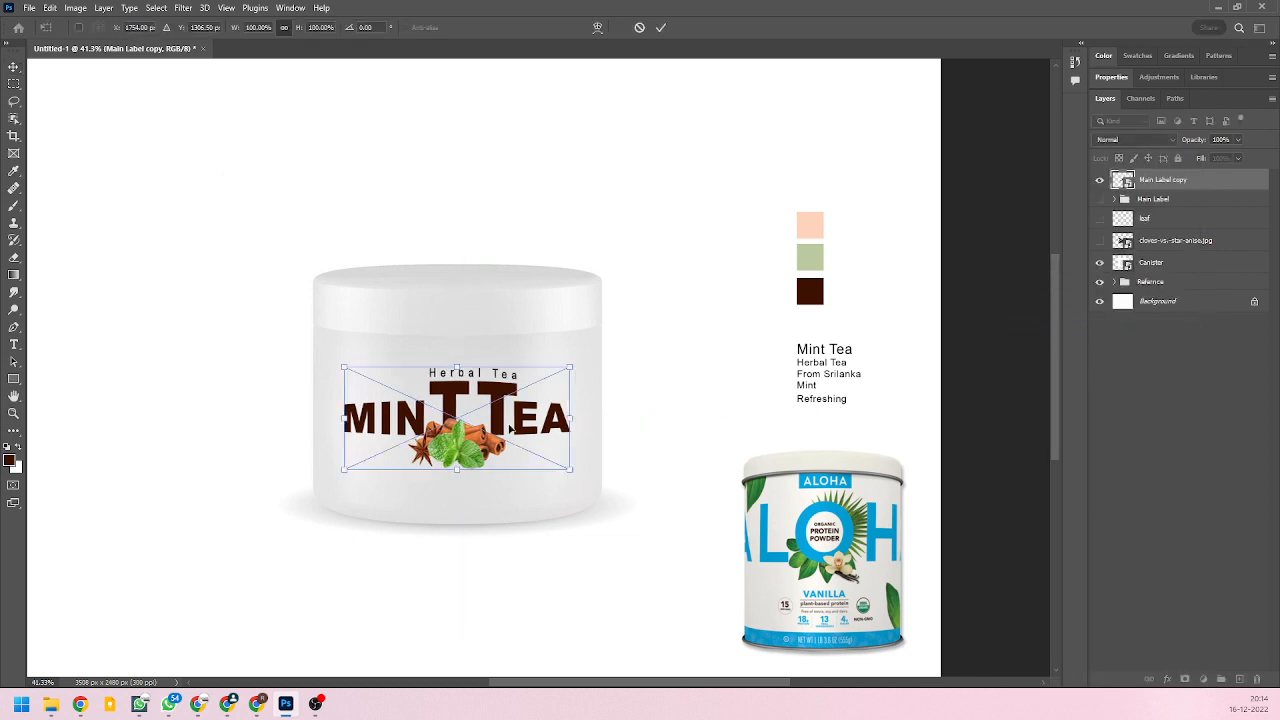
{"action": "left_click", "coordinate": [597, 28]}
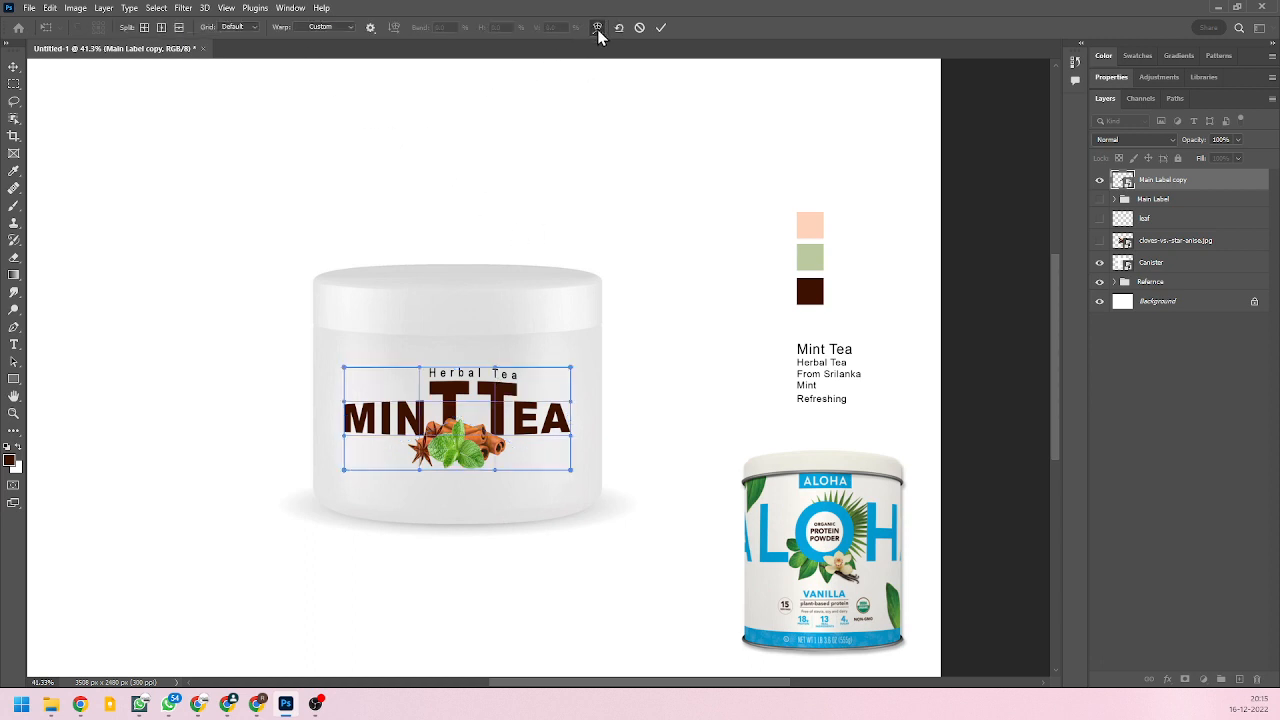
{"action": "left_click", "coordinate": [350, 28]}
{"action": "left_click", "coordinate": [329, 63]}
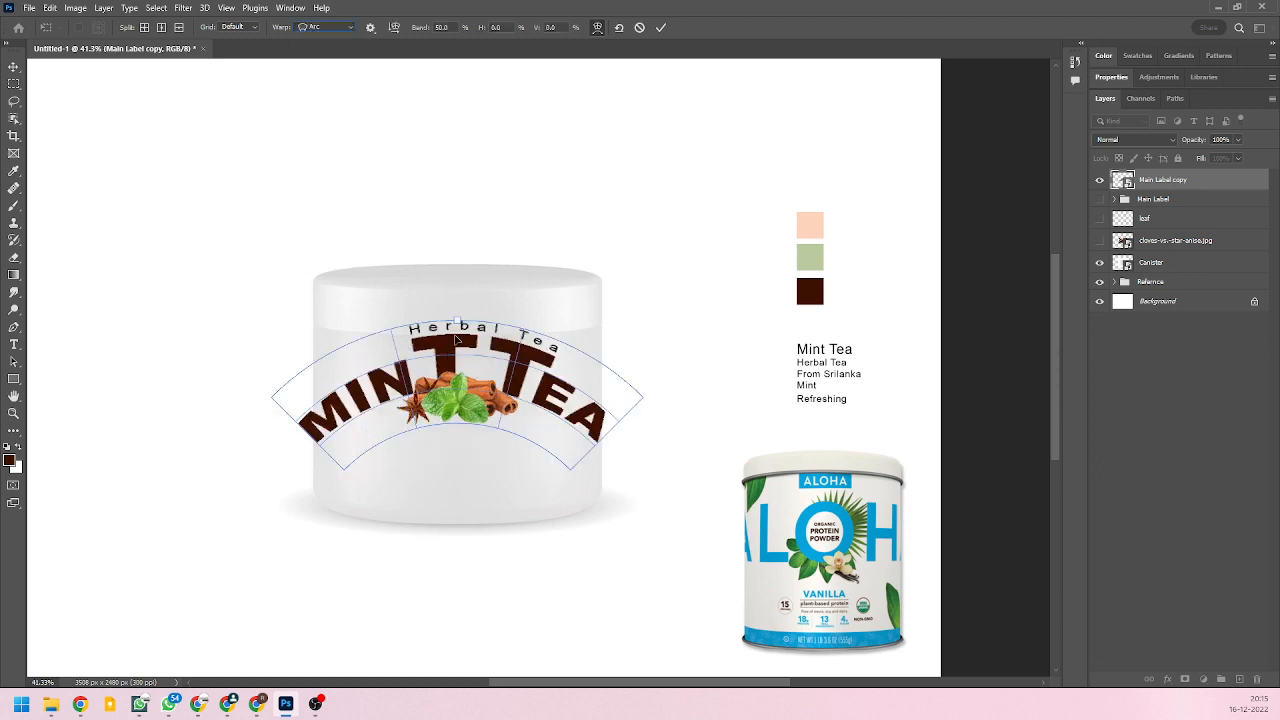
{"action": "left_click_drag", "start_coordinate": [458, 326], "coordinate": [457, 368]}
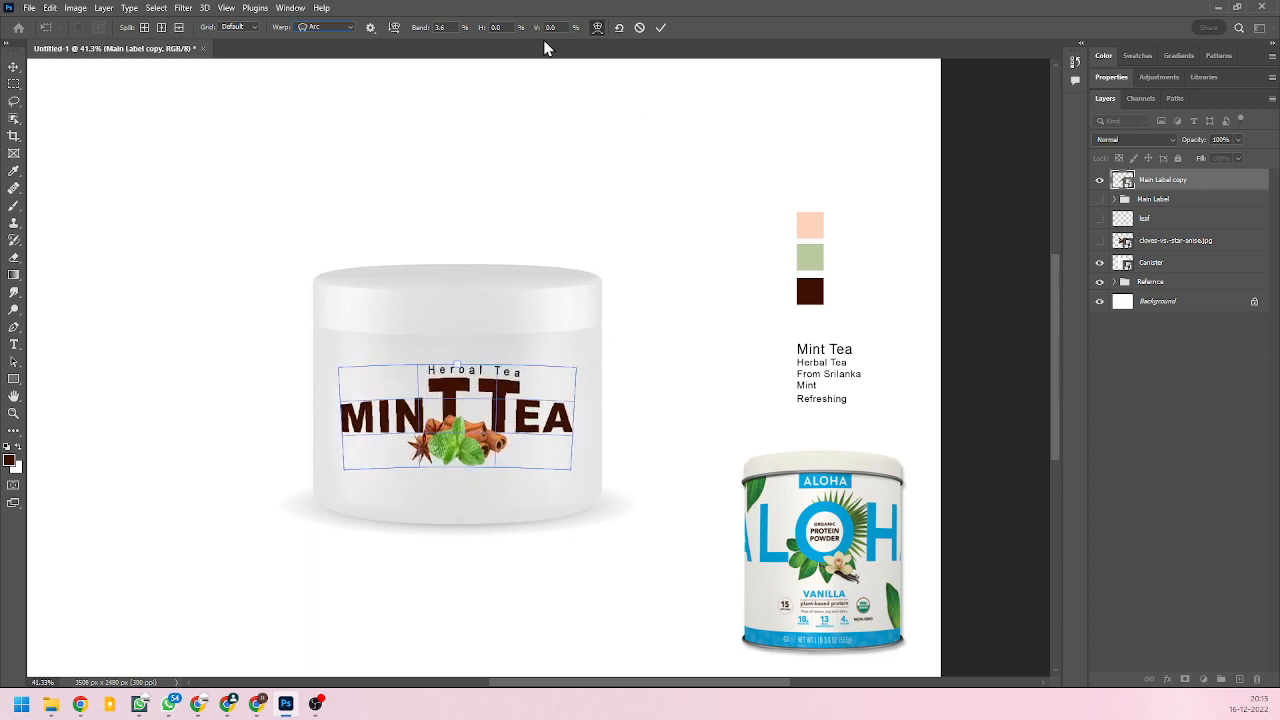
{"action": "left_click", "coordinate": [352, 30]}
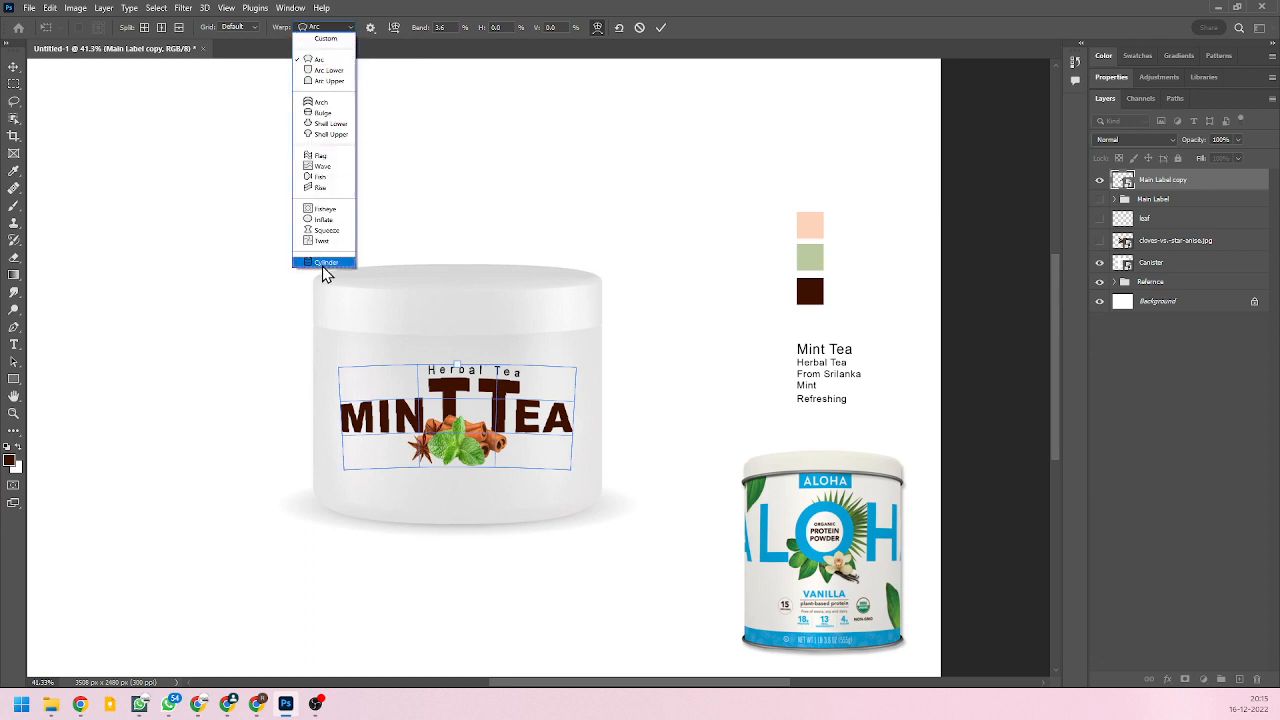
{"action": "left_click", "coordinate": [325, 40]}
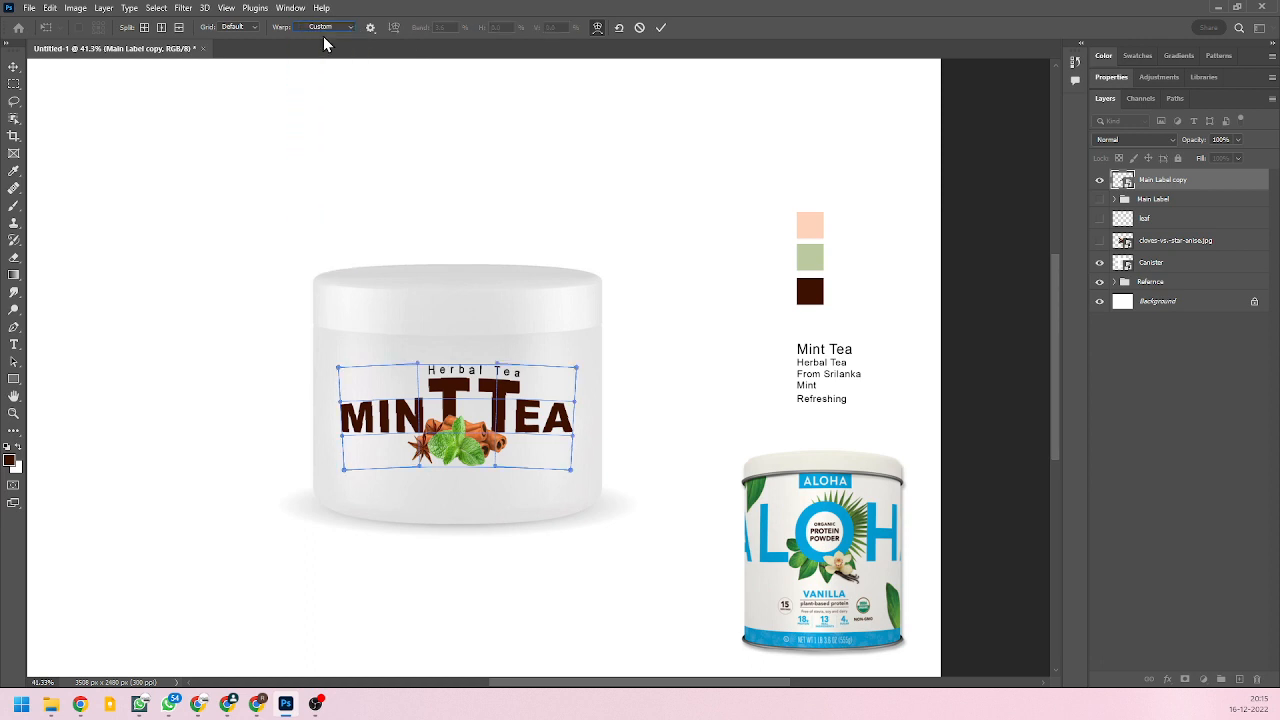
Apply a Cylinder warp to the Main Label copy with a shallow downward curve, stretched to both side edges of the canister.
{"action": "left_click", "coordinate": [351, 27]}
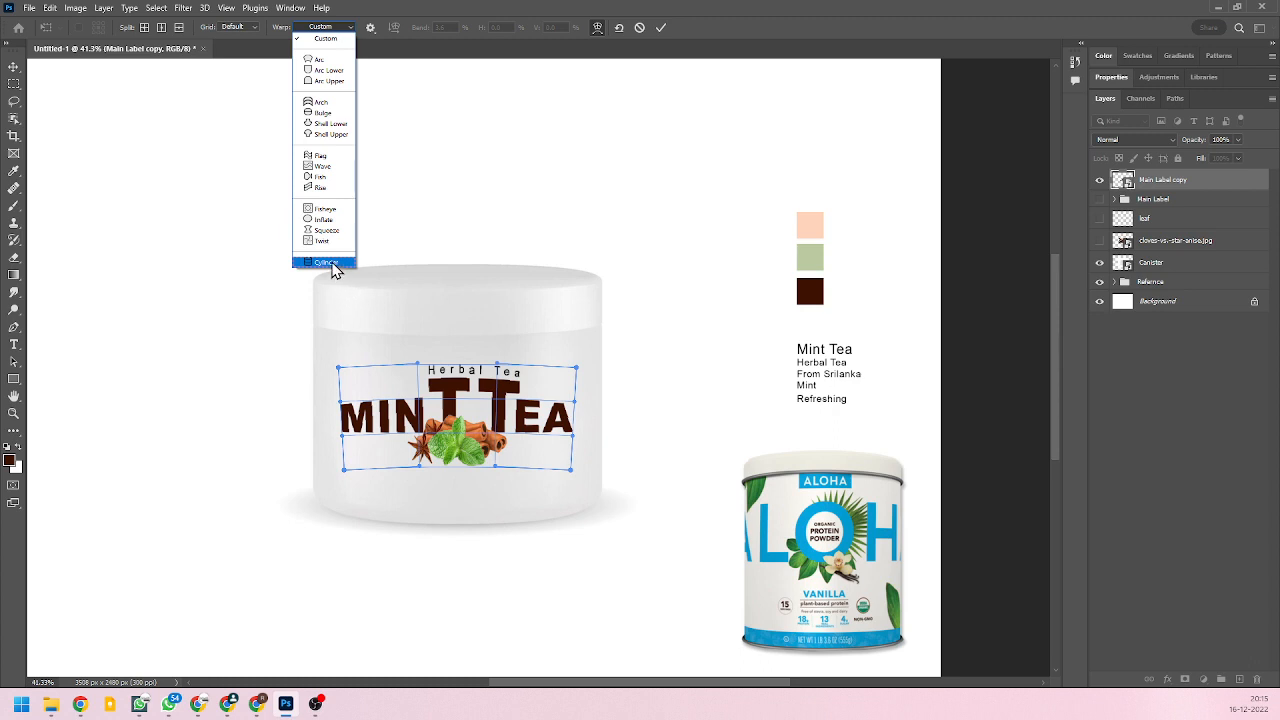
{"action": "left_click", "coordinate": [326, 262]}
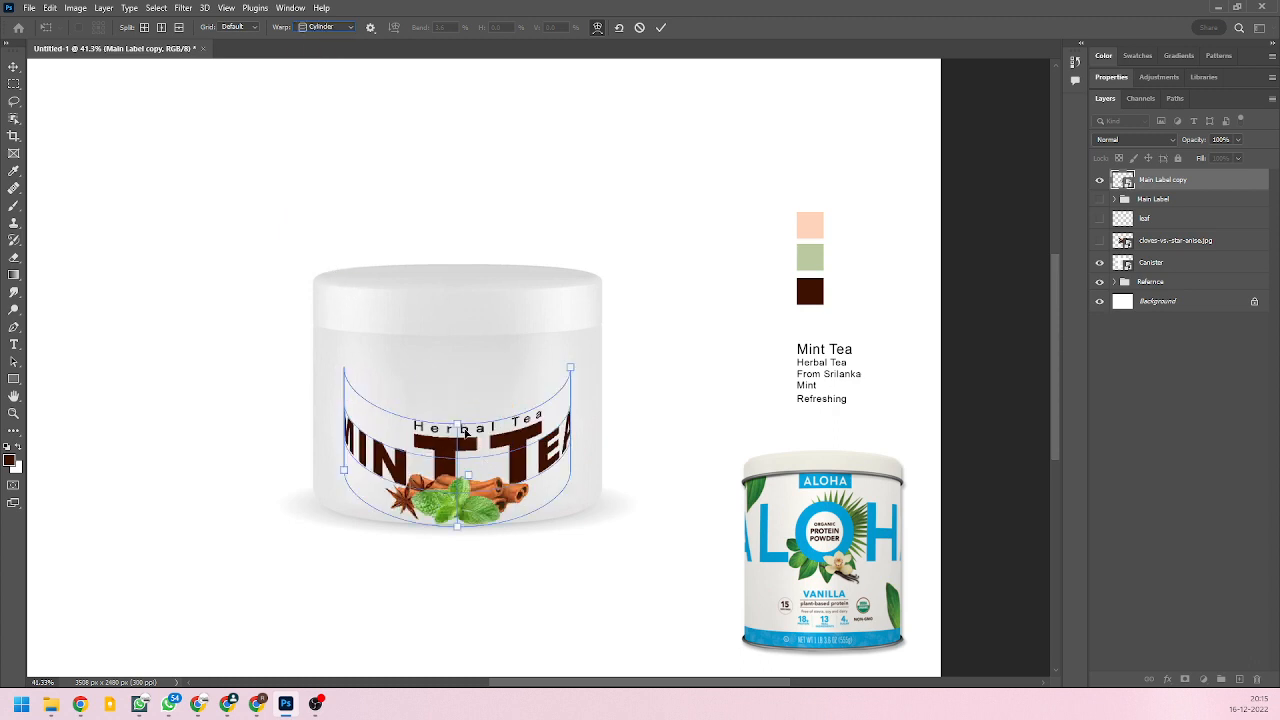
{"action": "left_click_drag", "start_coordinate": [458, 428], "coordinate": [459, 390]}
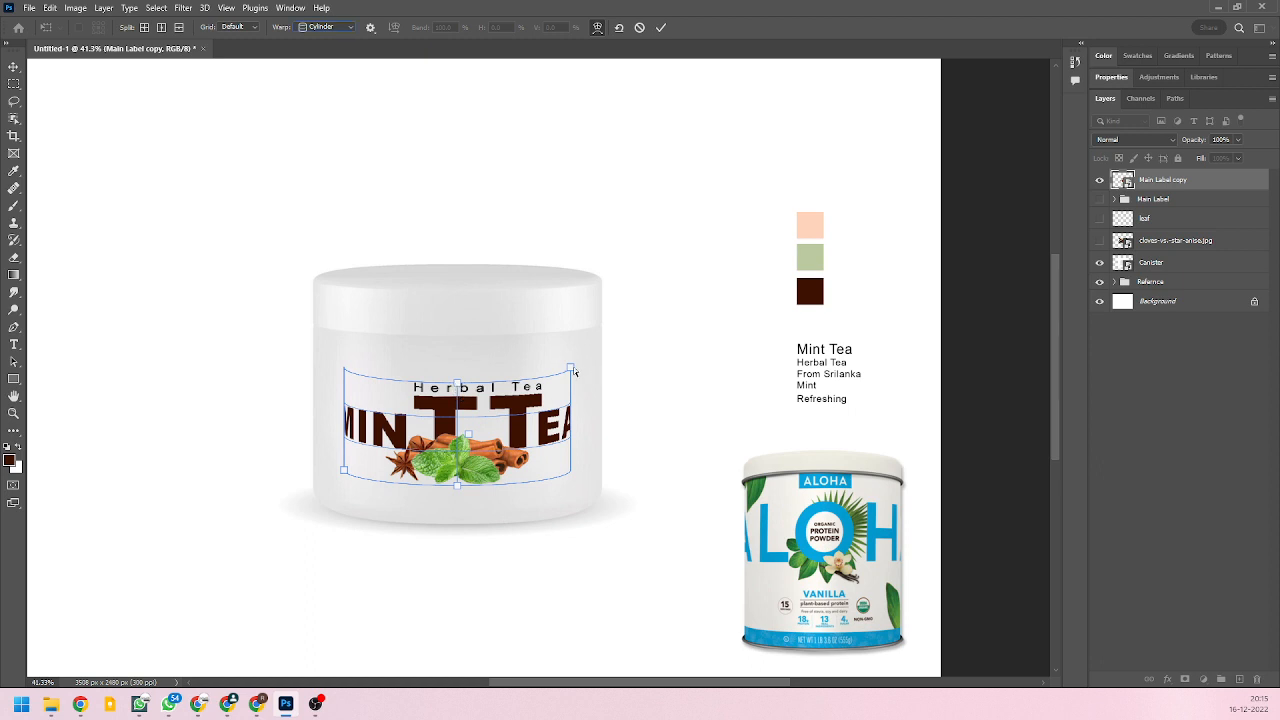
{"action": "left_click_drag", "start_coordinate": [572, 369], "coordinate": [586, 362]}
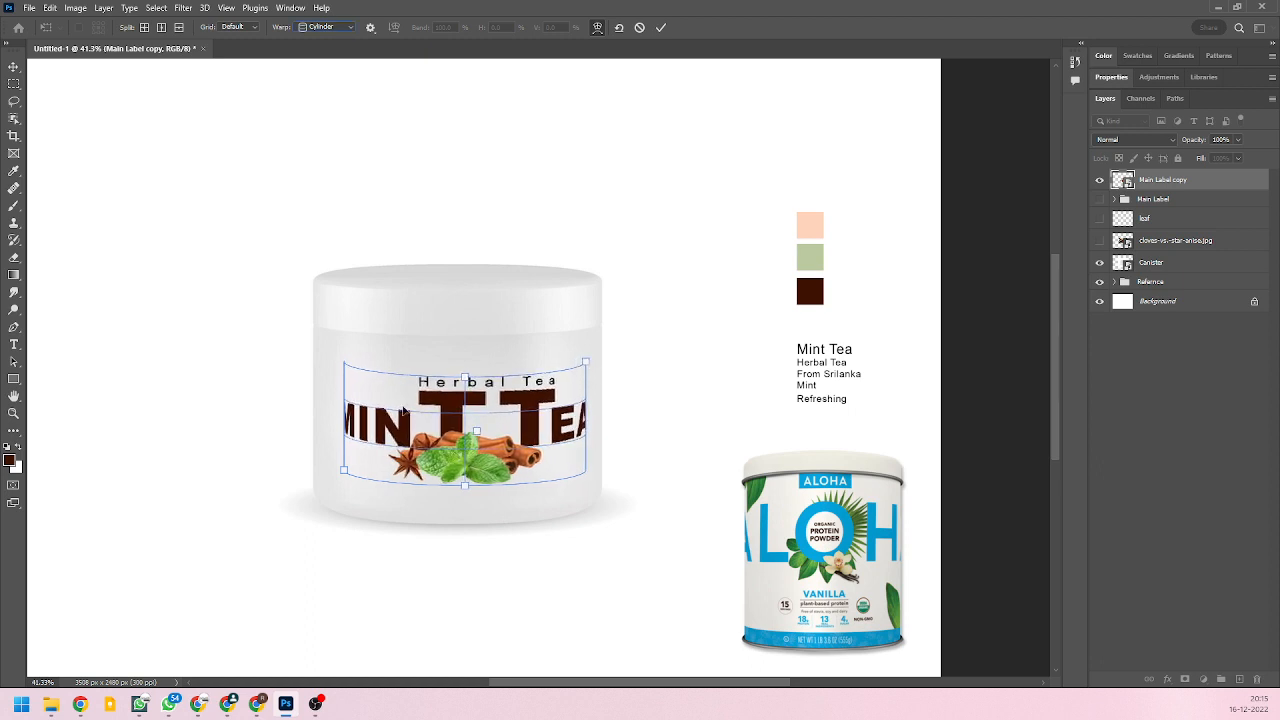
{"action": "left_click_drag", "start_coordinate": [343, 479], "coordinate": [313, 467]}
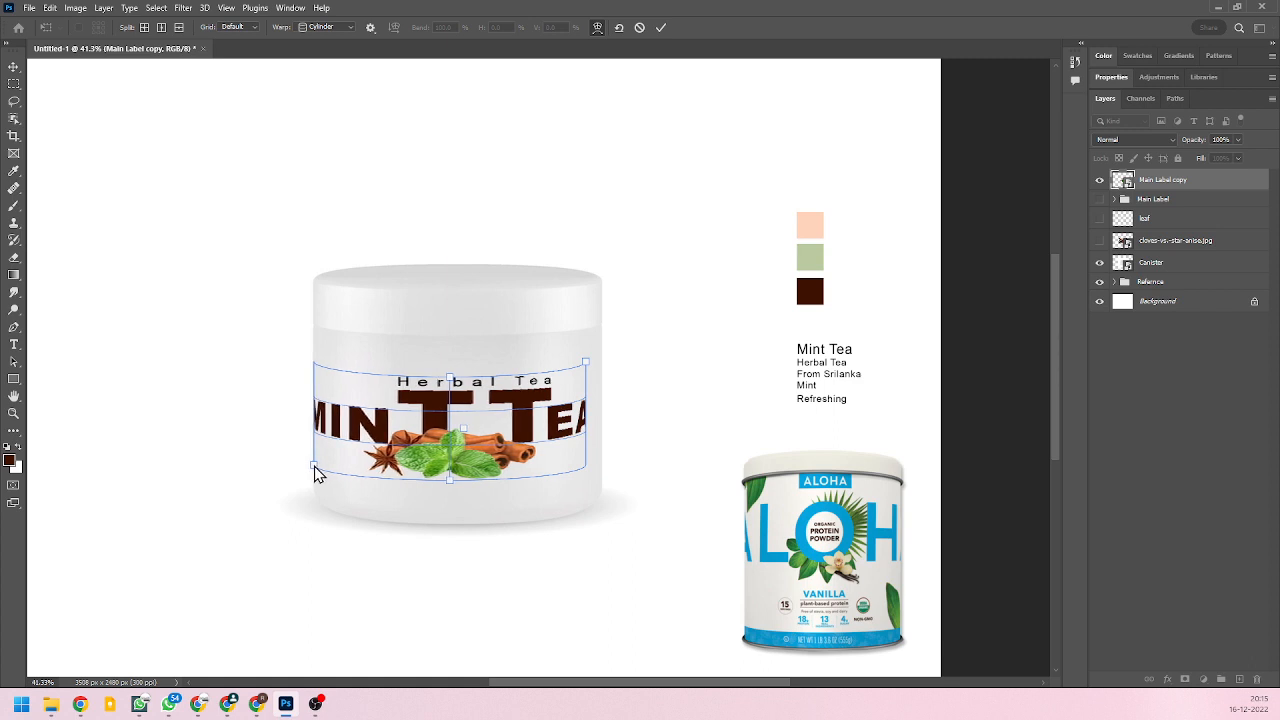
{"action": "left_click_drag", "start_coordinate": [587, 366], "coordinate": [604, 370]}
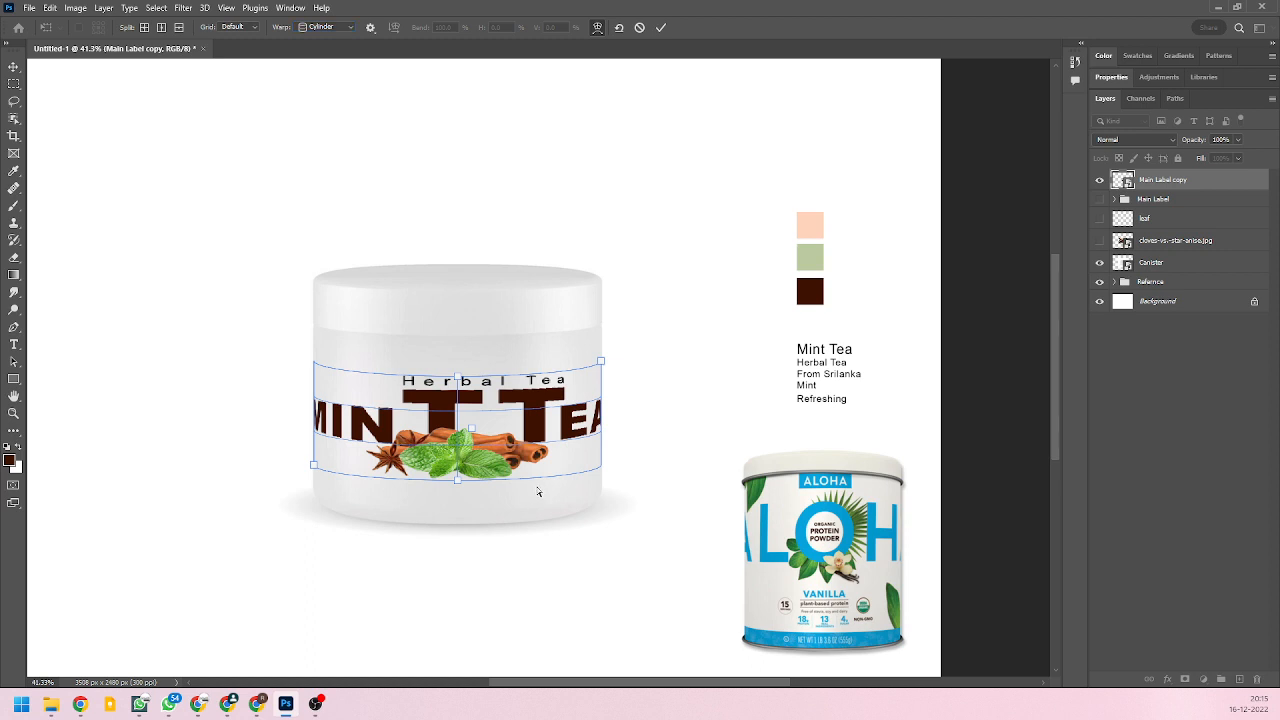
{"action": "left_click", "coordinate": [660, 28]}
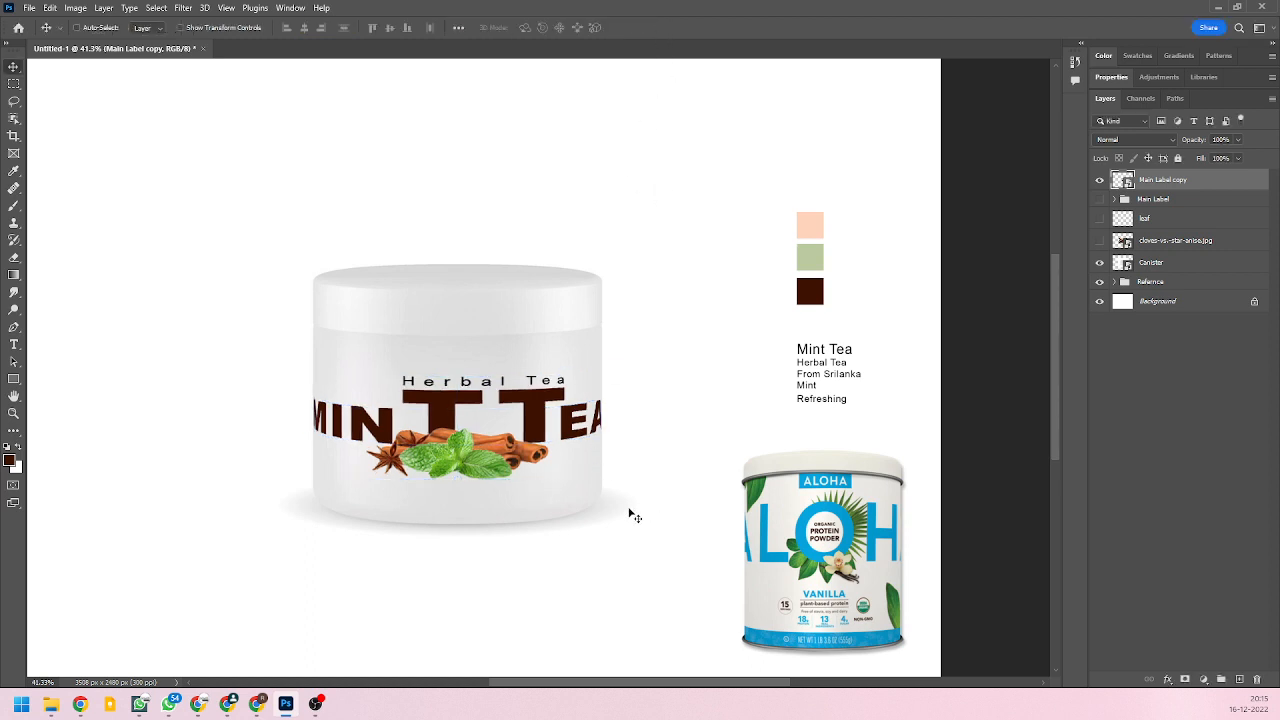
Undo the Cylinder warp and the earlier Bulge warp on the Main Label copy.
{"action": "scroll", "coordinate": [590, 496], "scroll_direction": "down", "scroll_amount": 2}
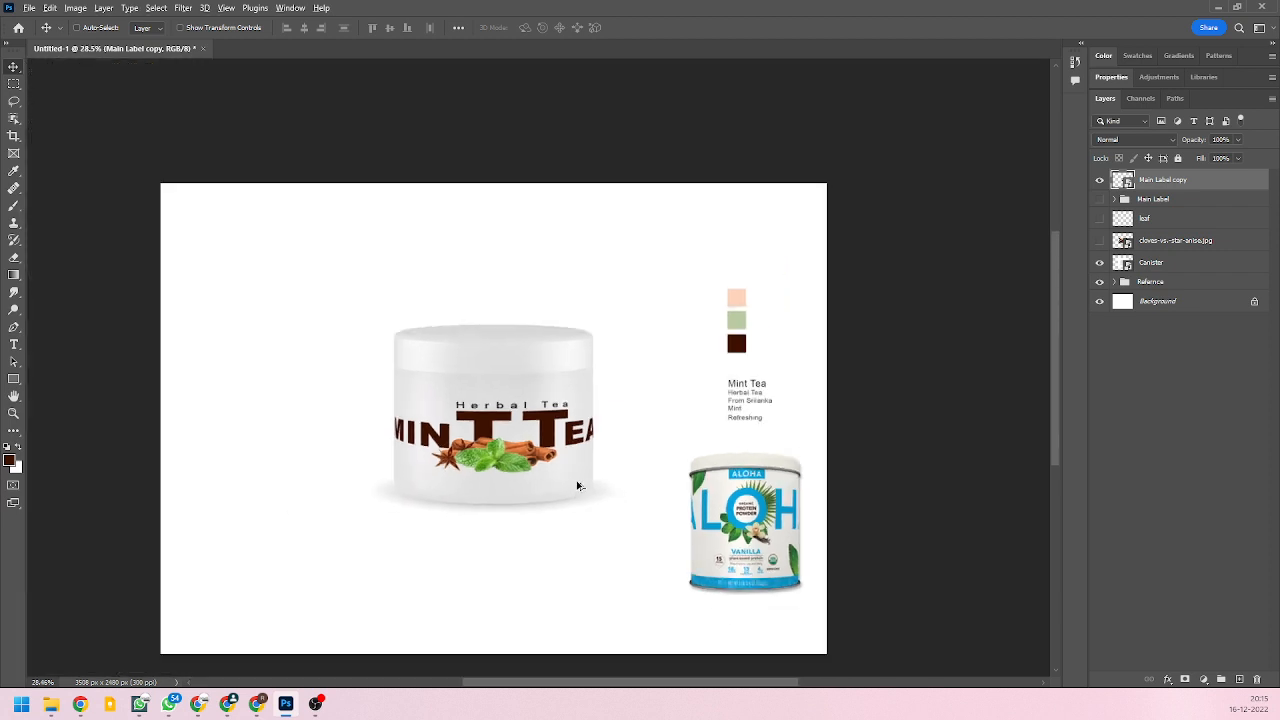
{"action": "scroll", "coordinate": [573, 470], "scroll_direction": "up", "scroll_amount": 1}
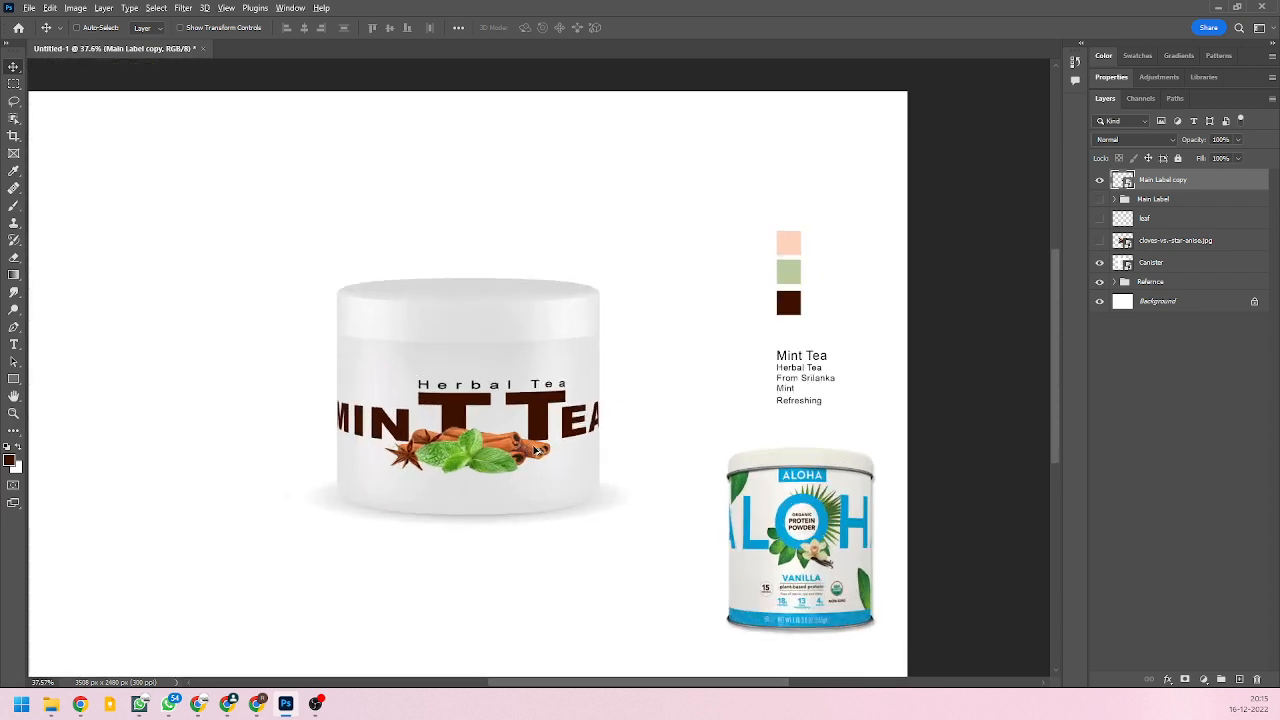
{"action": "scroll", "coordinate": [540, 450], "scroll_direction": "up", "scroll_amount": 2}
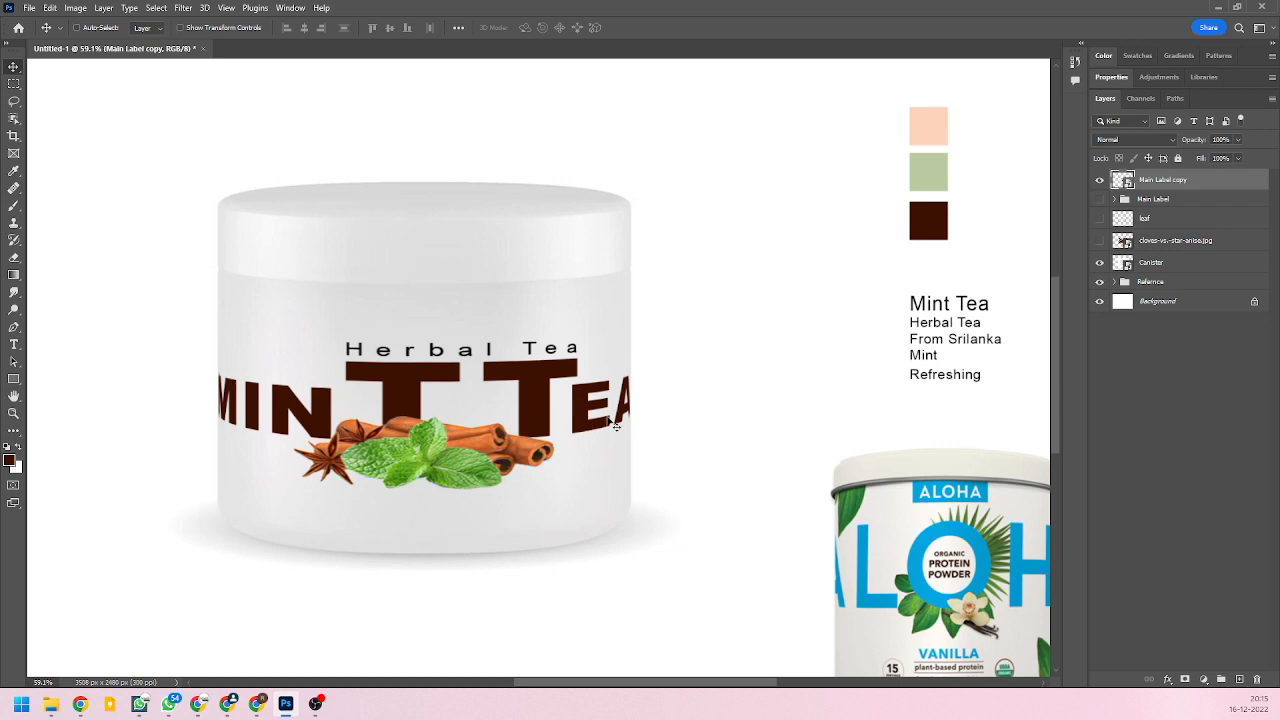
{"action": "key", "text": "ctrl"}
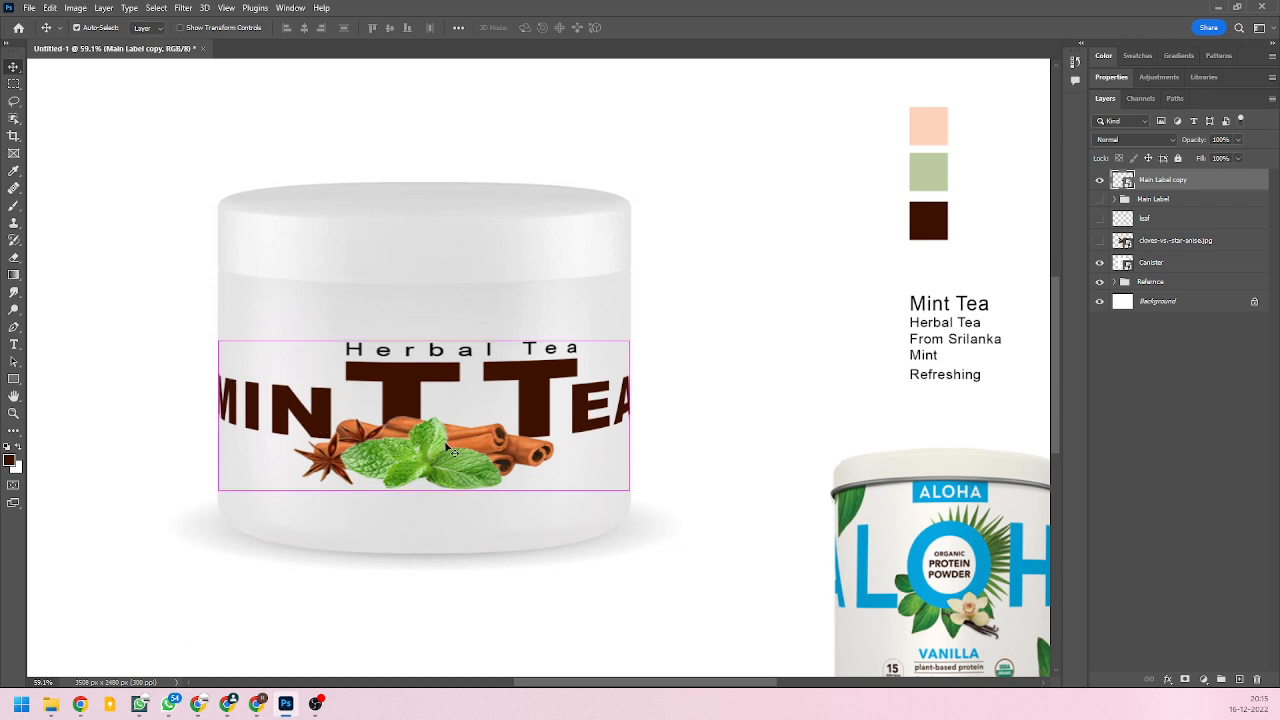
{"action": "key", "text": "ctrl+t"}
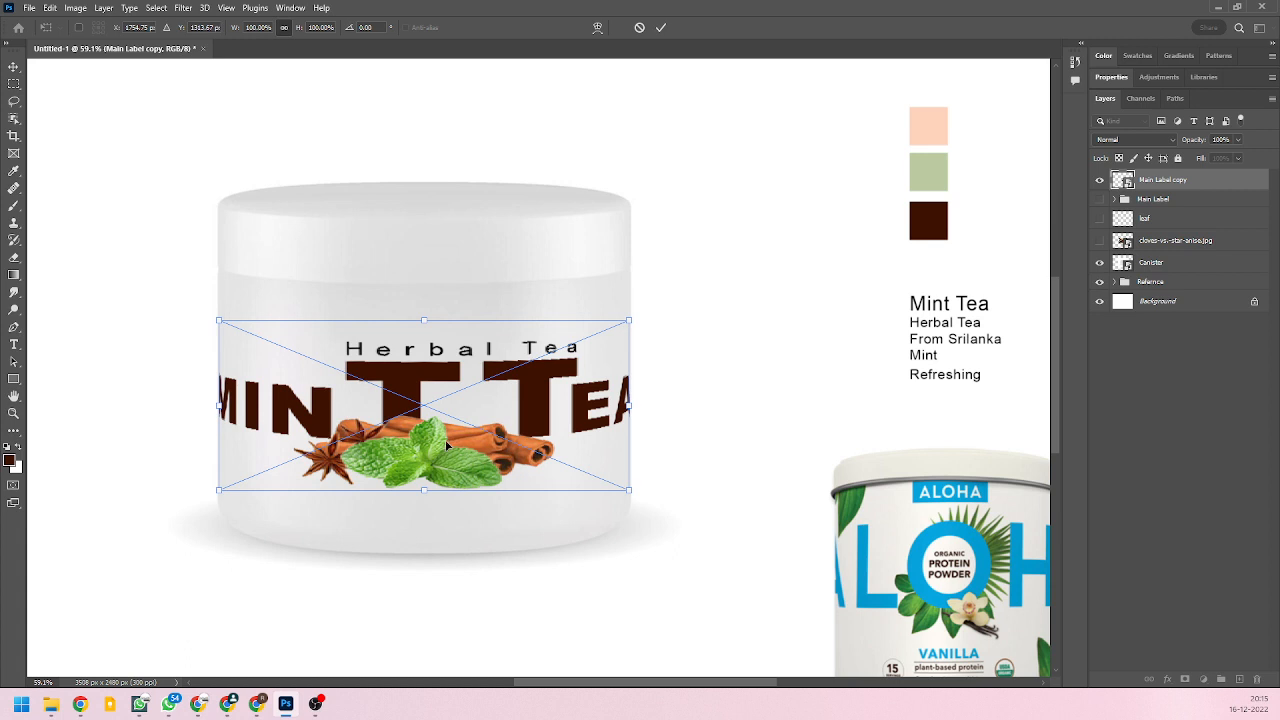
{"action": "key", "text": "Return"}
{"action": "key", "text": "ctrl+z"}
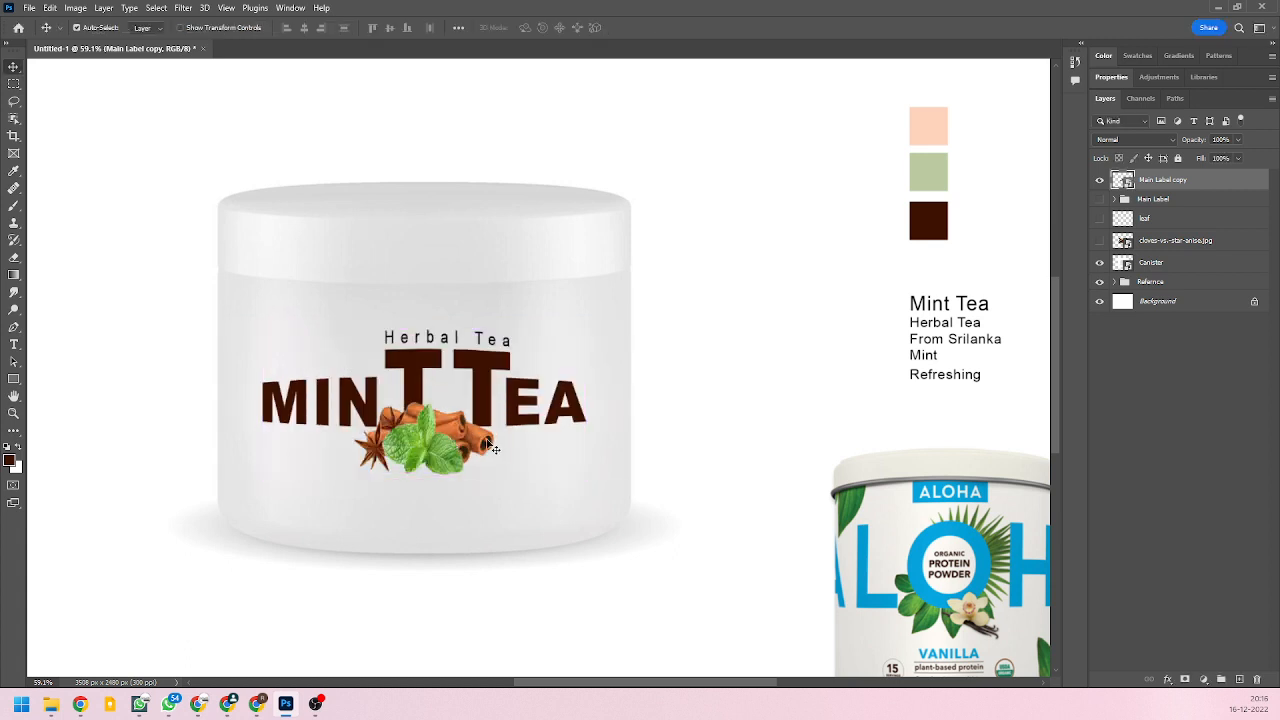
{"action": "key", "text": "ctrl+z"}
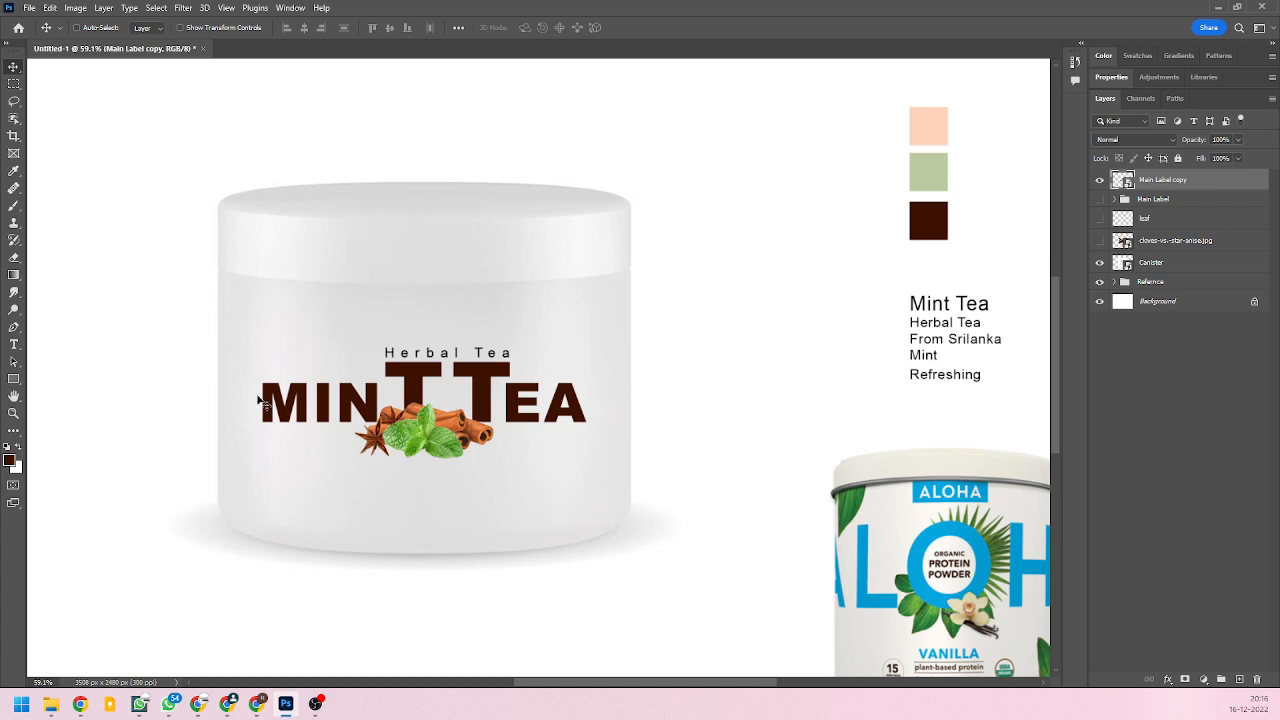
Try a Cylinder warp with a flattened curve on the unwarped Main Label copy and cancel the transform.
{"action": "scroll", "coordinate": [228, 246], "scroll_direction": "up", "scroll_amount": 1}
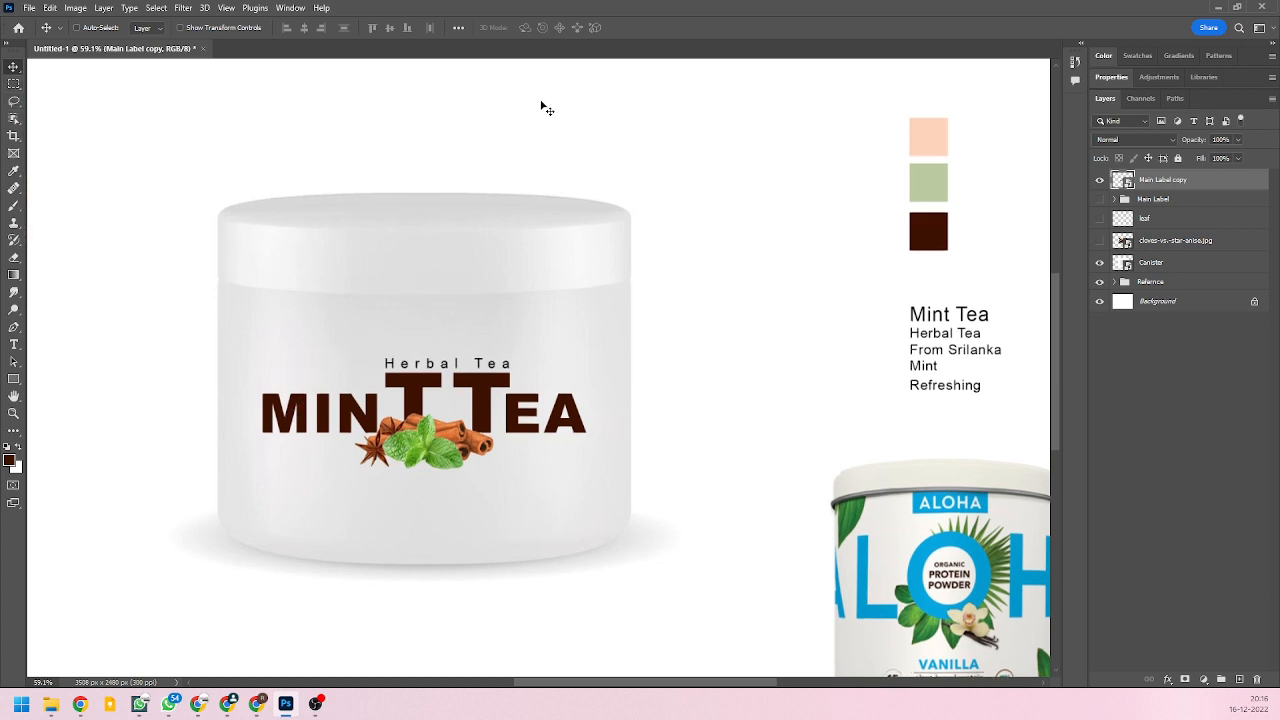
{"action": "key", "text": "ctrl"}
{"action": "key", "text": "ctrl+t"}
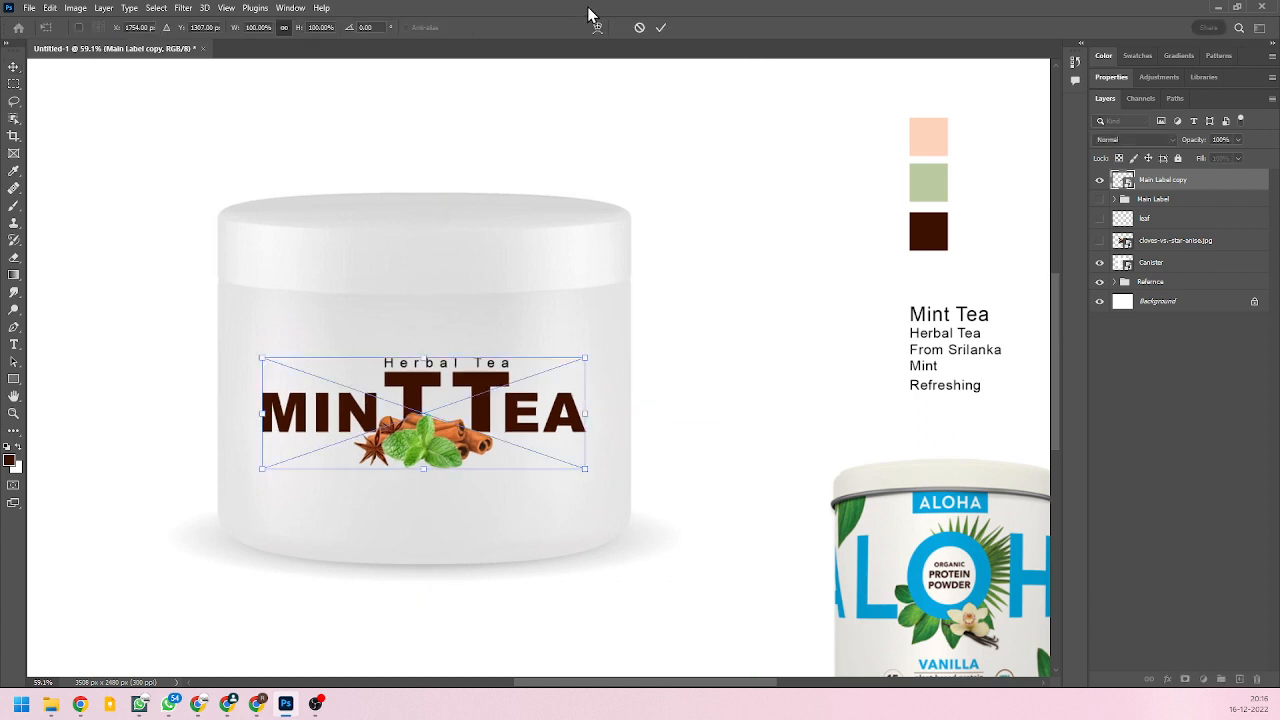
{"action": "left_click", "coordinate": [597, 27]}
{"action": "left_click", "coordinate": [341, 27]}
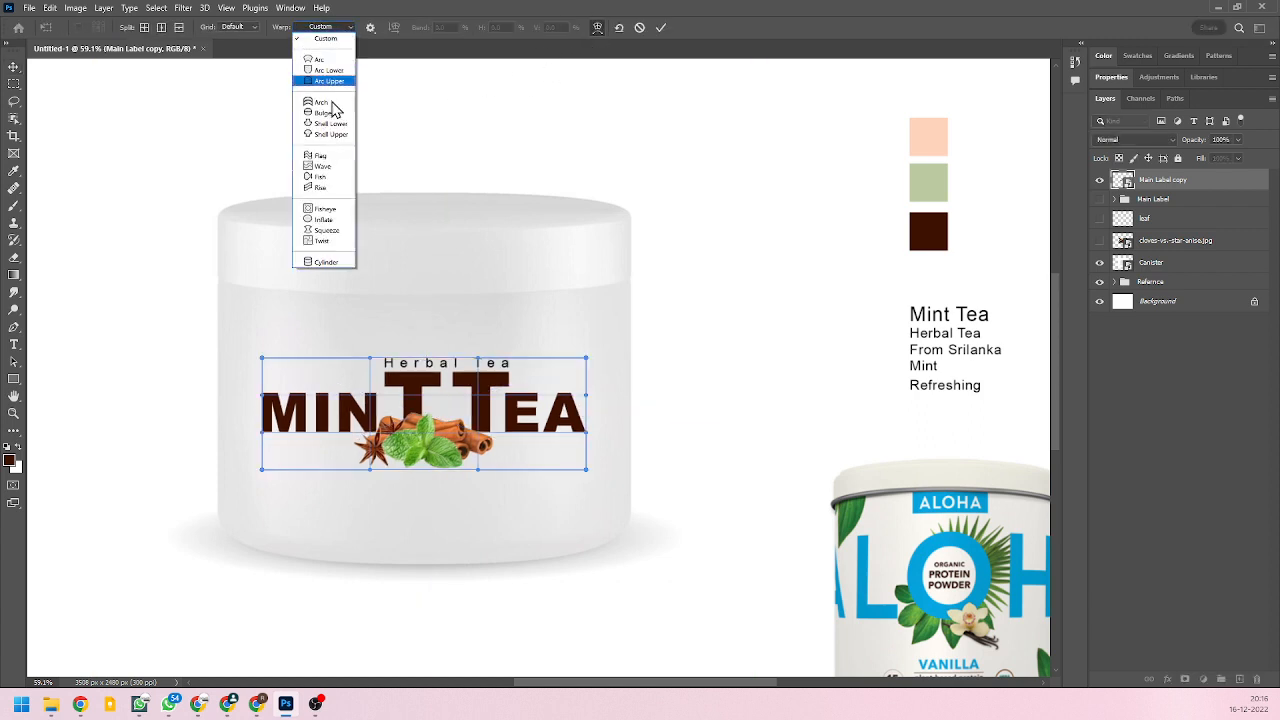
{"action": "left_click", "coordinate": [335, 264]}
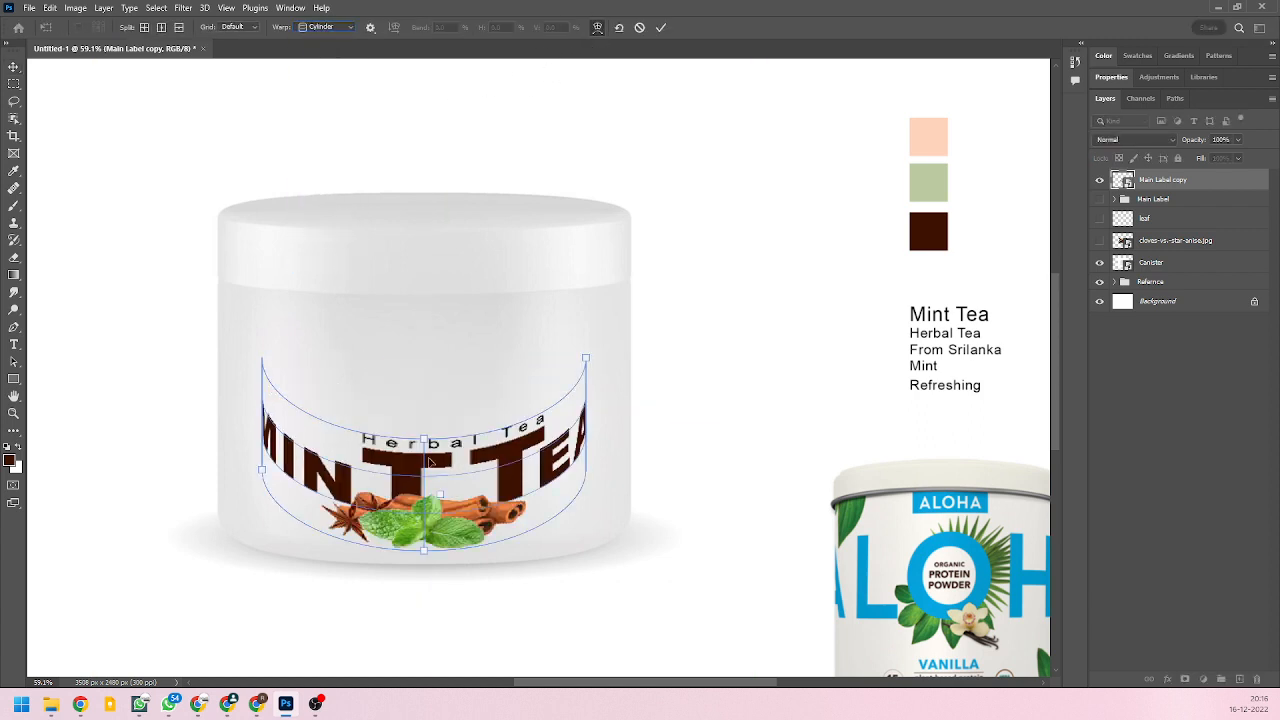
{"action": "left_click_drag", "start_coordinate": [426, 441], "coordinate": [430, 383]}
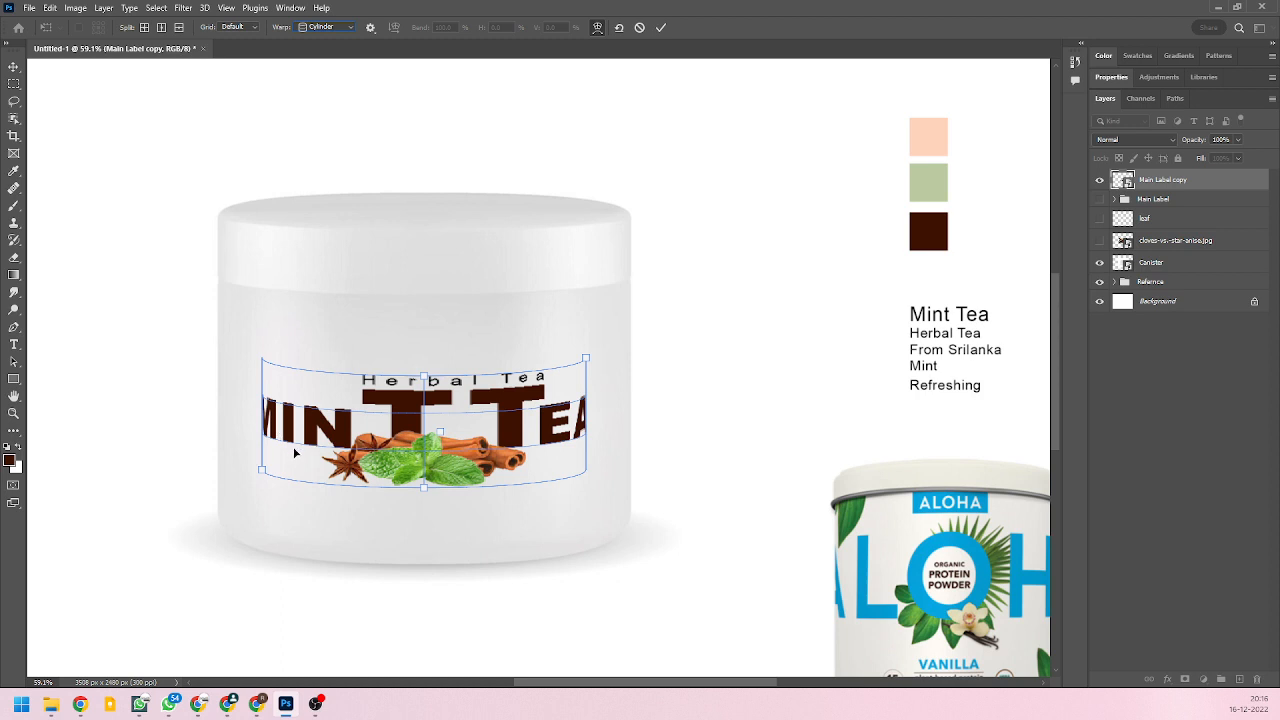
{"action": "left_click", "coordinate": [639, 28]}
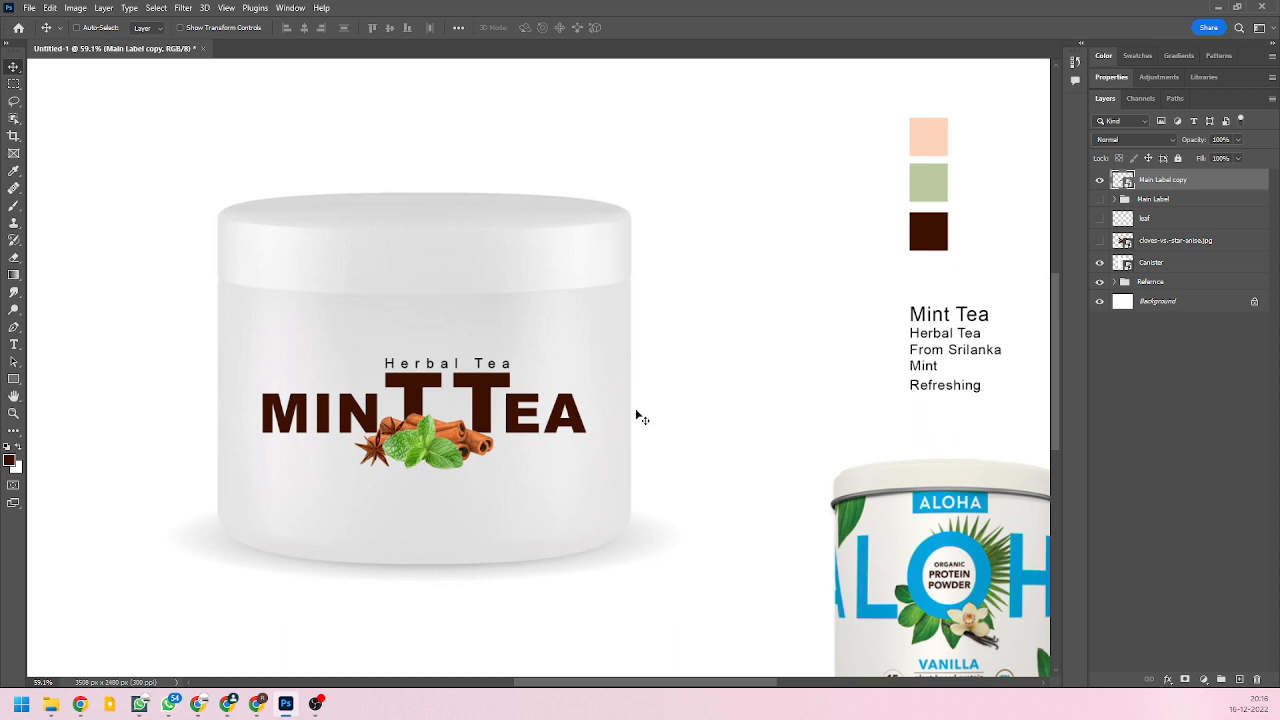
Fill a small dark brown block at the canister's right edge on a new layer and duplicate it to the left edge.
{"action": "left_click", "coordinate": [14, 83]}
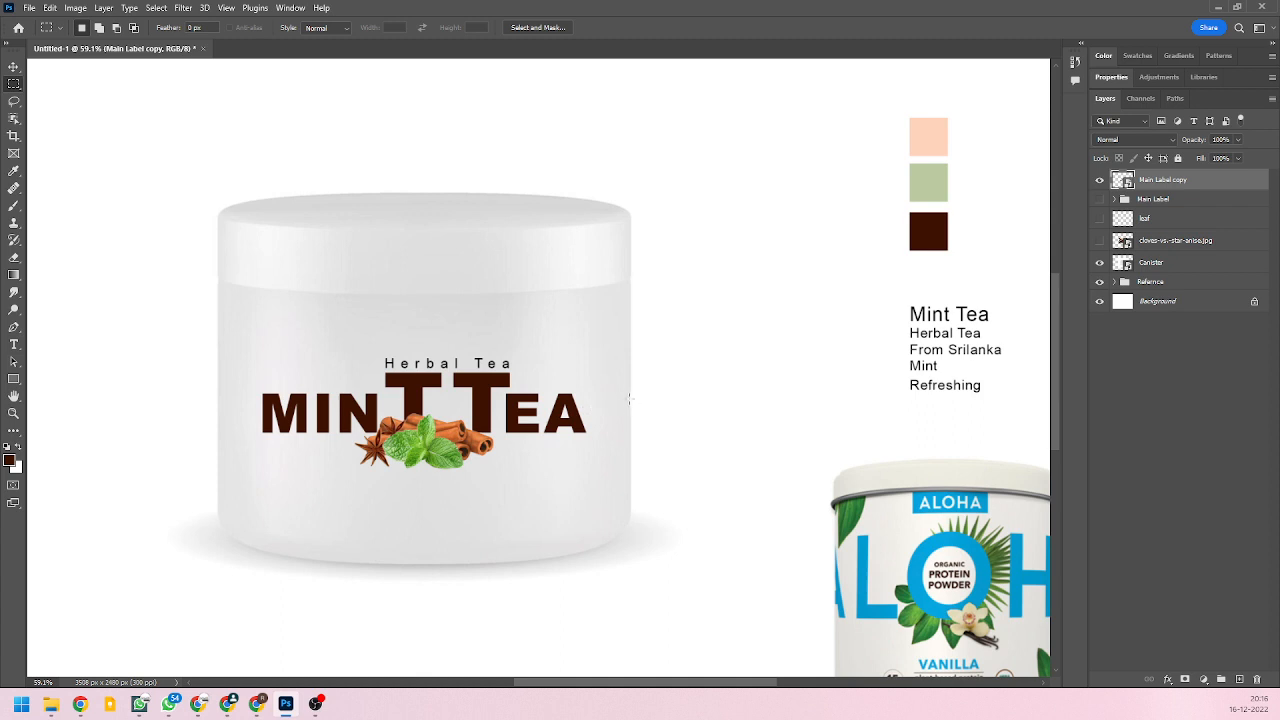
{"action": "left_click_drag", "start_coordinate": [630, 398], "coordinate": [618, 416]}
{"action": "key", "text": "alt"}
{"action": "left_click", "coordinate": [1240, 680]}
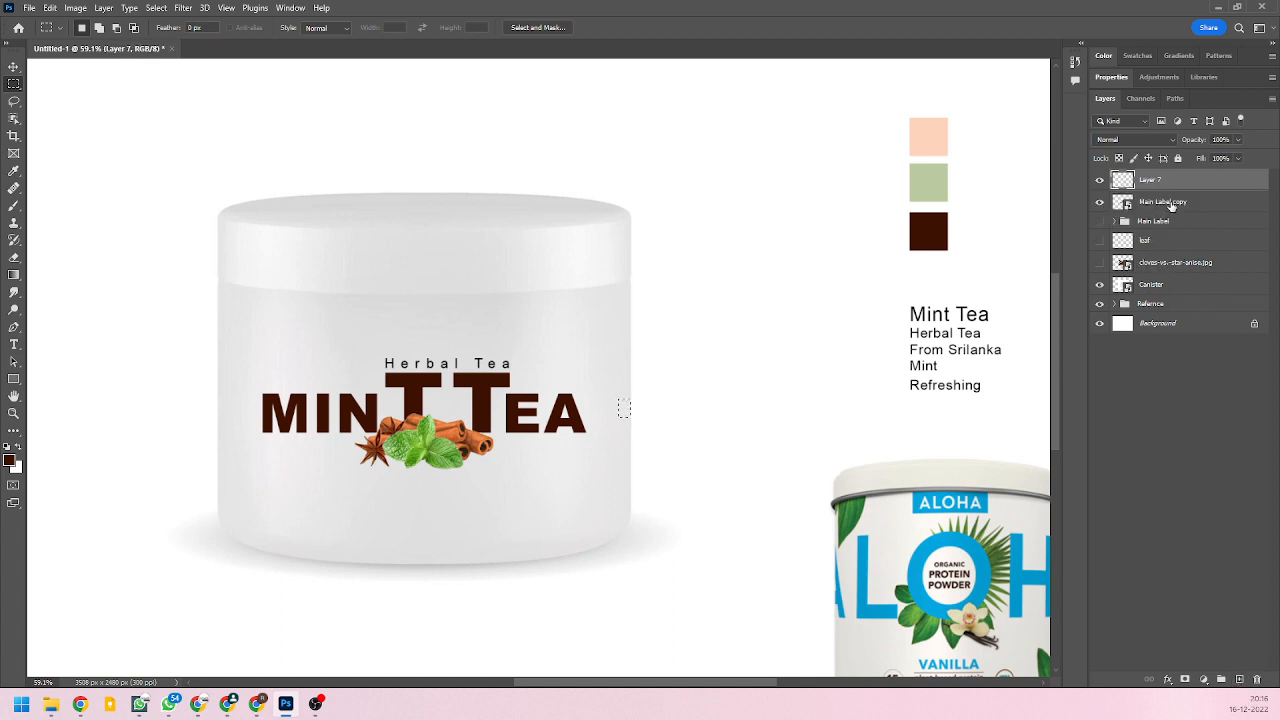
{"action": "key", "text": "alt+BackSpace"}
{"action": "key", "text": "ctrl+d"}
{"action": "key", "text": "v"}
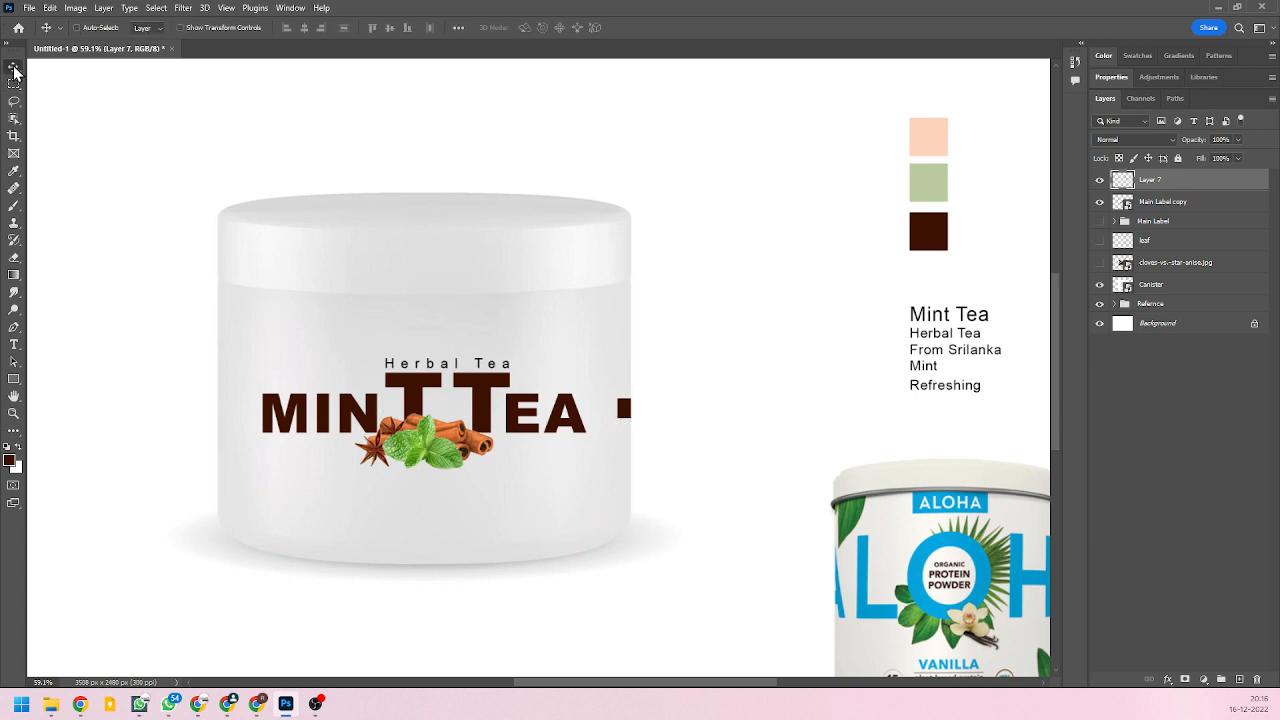
{"action": "left_click_drag", "start_coordinate": [616, 412], "coordinate": [222, 411]}
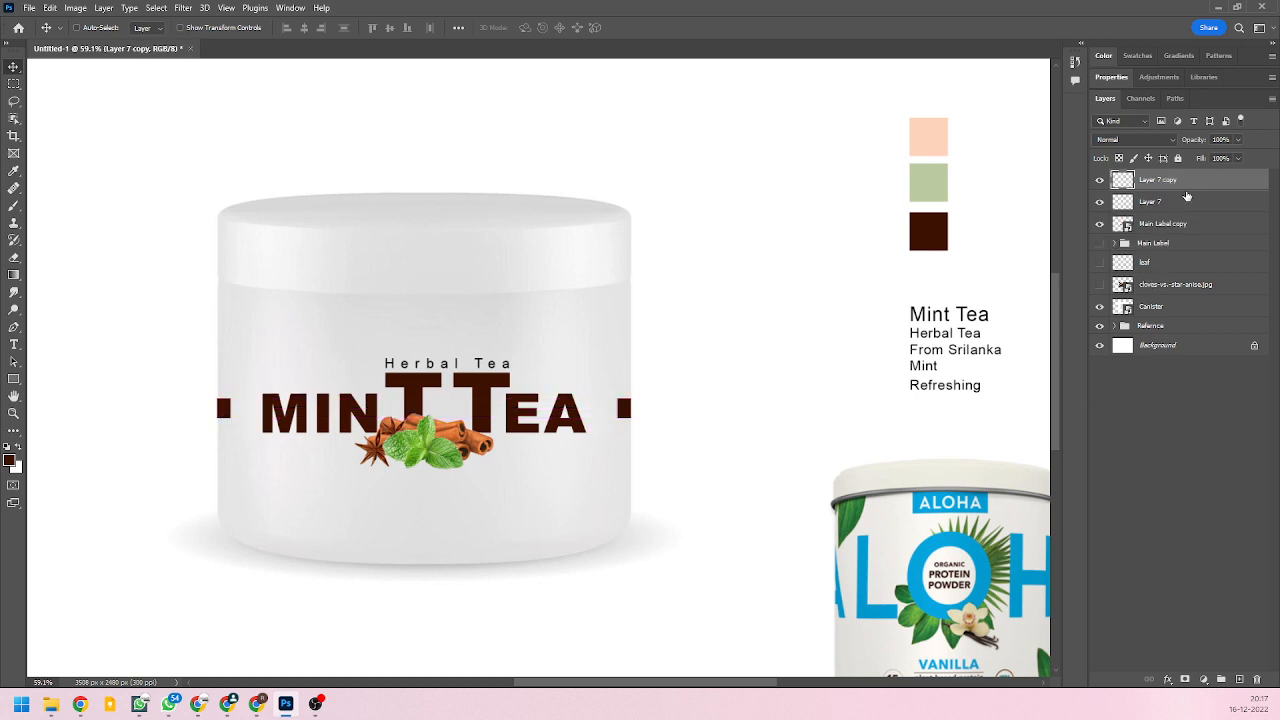
Merge the two edge block layers and the Main Label copy into one layer.
{"action": "left_click", "coordinate": [1192, 225], "text": "shift"}
{"action": "right_click", "coordinate": [1198, 203]}
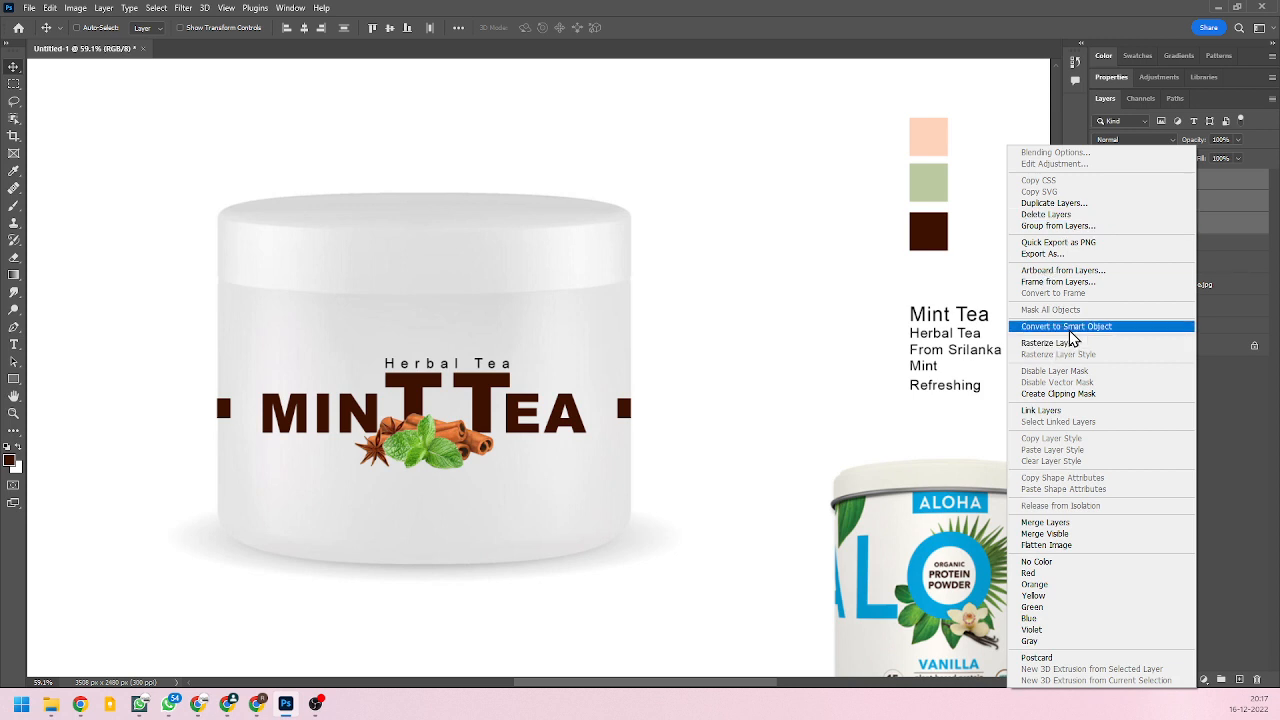
{"action": "left_click", "coordinate": [1228, 224]}
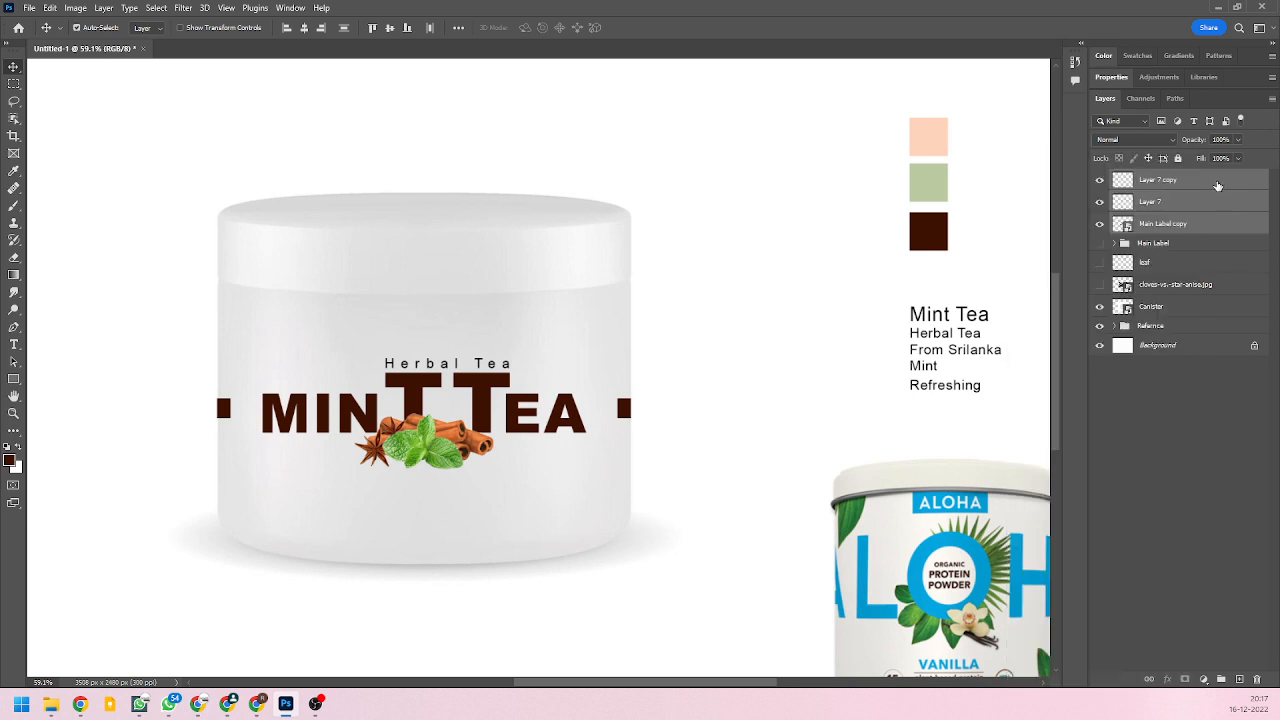
{"action": "key", "text": "ctrl+e"}
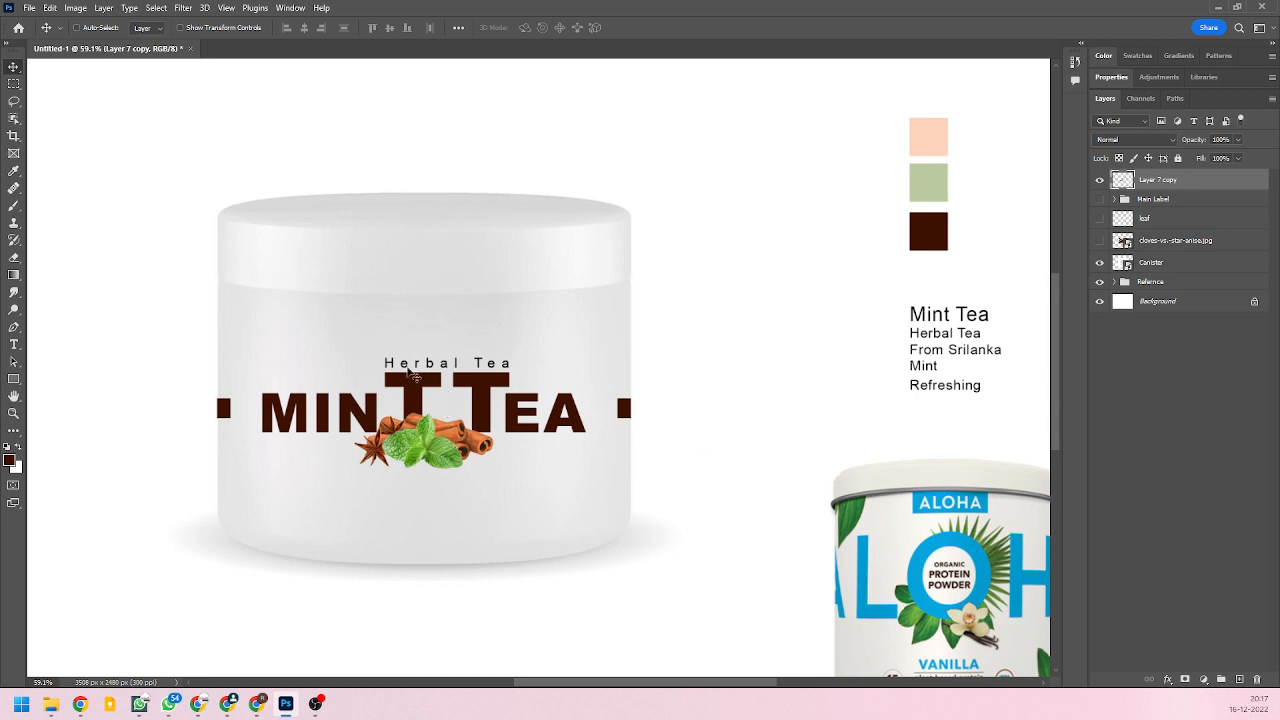
Apply a Cylinder warp to the merged label layer and flatten its upper curve to a shallow arc.
{"action": "key", "text": "ctrl"}
{"action": "key", "text": "ctrl+t"}
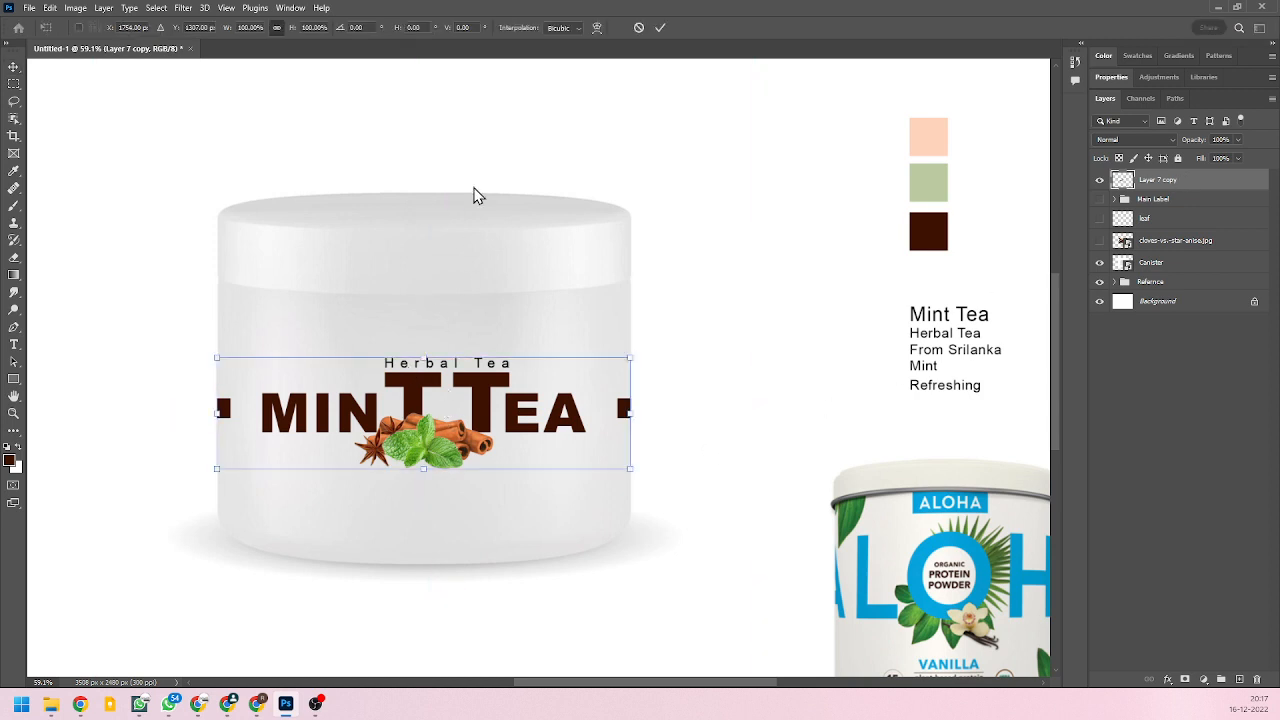
{"action": "left_click", "coordinate": [597, 28]}
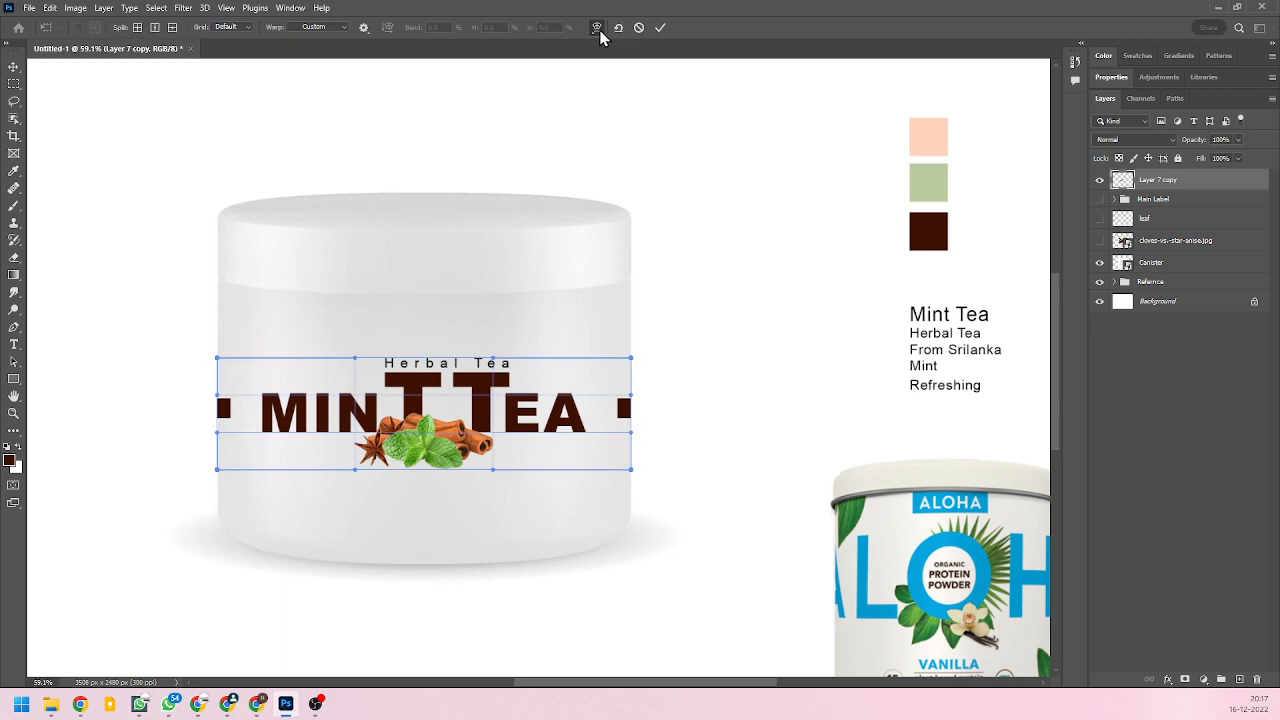
{"action": "left_click", "coordinate": [343, 28]}
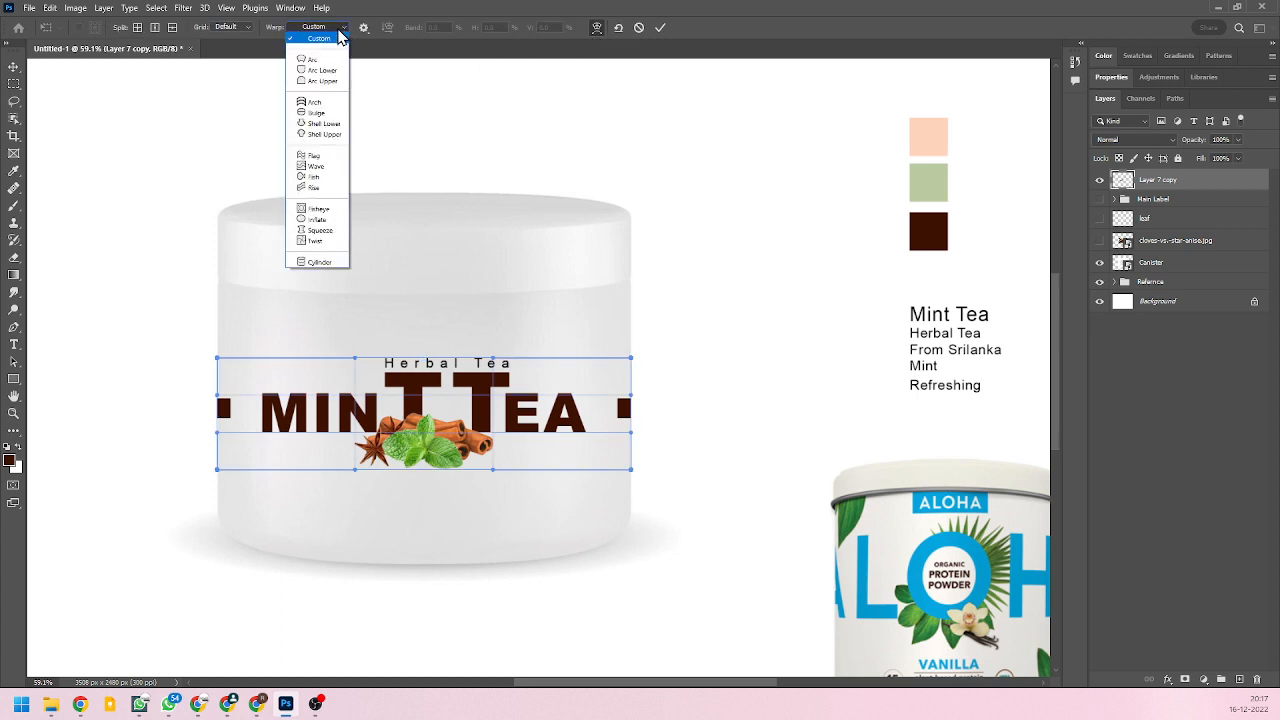
{"action": "left_click", "coordinate": [310, 263]}
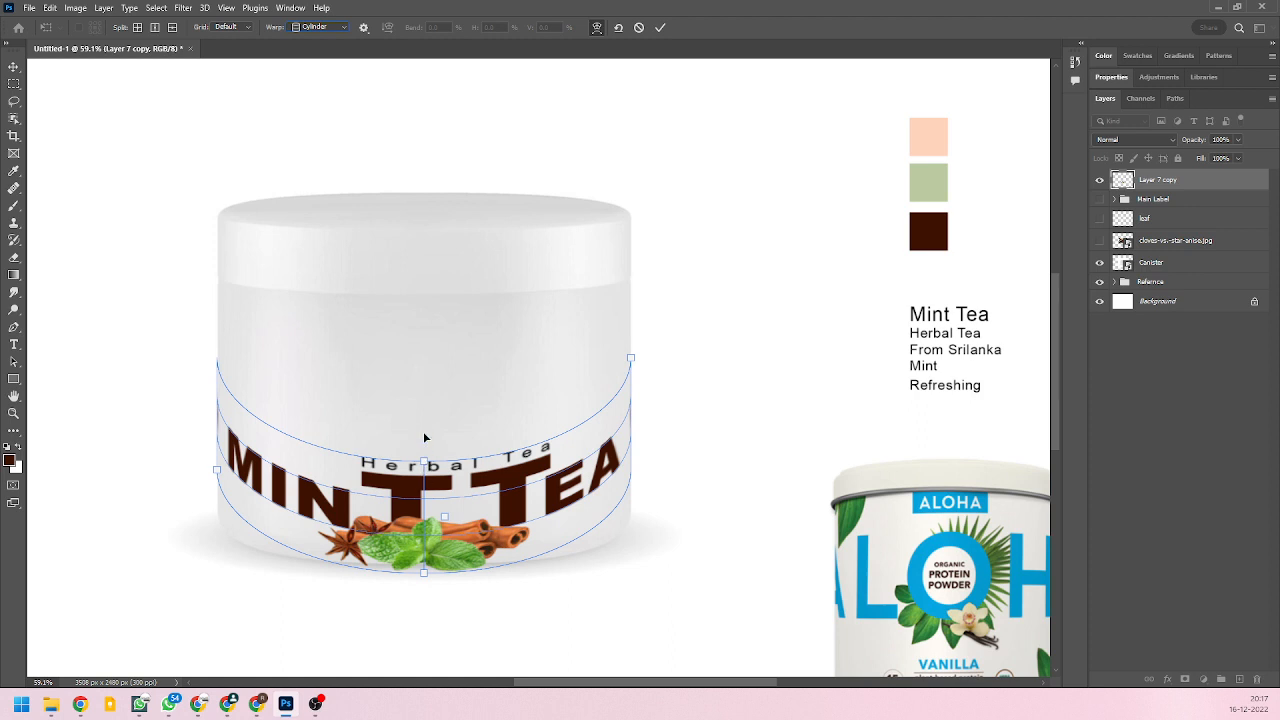
{"action": "left_click_drag", "start_coordinate": [426, 466], "coordinate": [426, 378]}
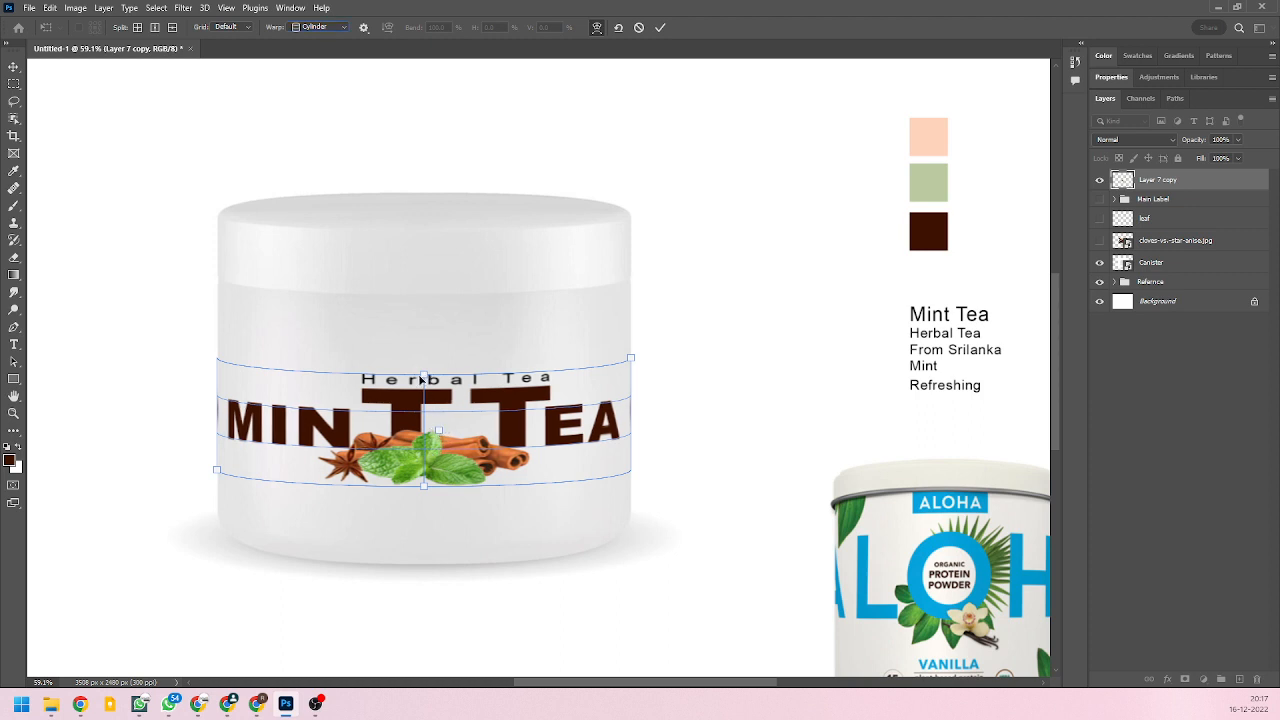
{"action": "left_click_drag", "start_coordinate": [424, 377], "coordinate": [424, 381]}
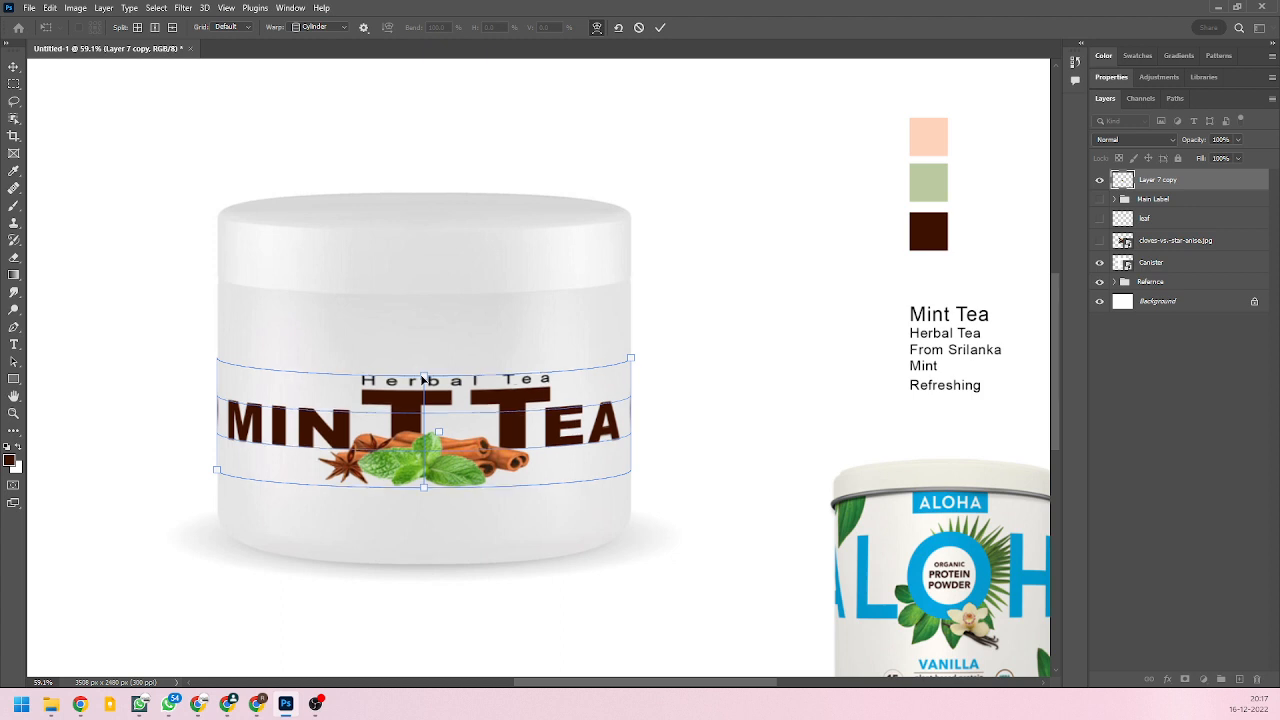
Deepen the warp's lower curve to follow the canister's base, fine-tune the upper curve, and commit the transform.
{"action": "left_click_drag", "start_coordinate": [422, 487], "coordinate": [420, 522]}
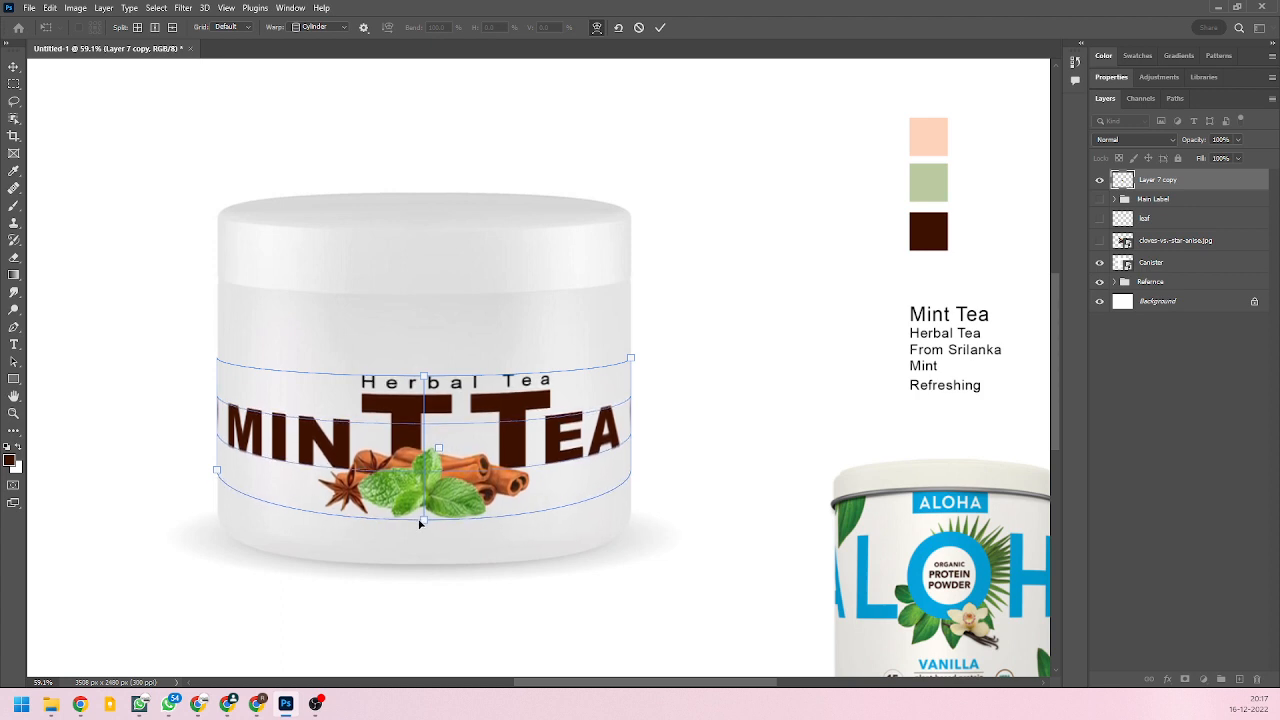
{"action": "left_click_drag", "start_coordinate": [426, 378], "coordinate": [426, 372]}
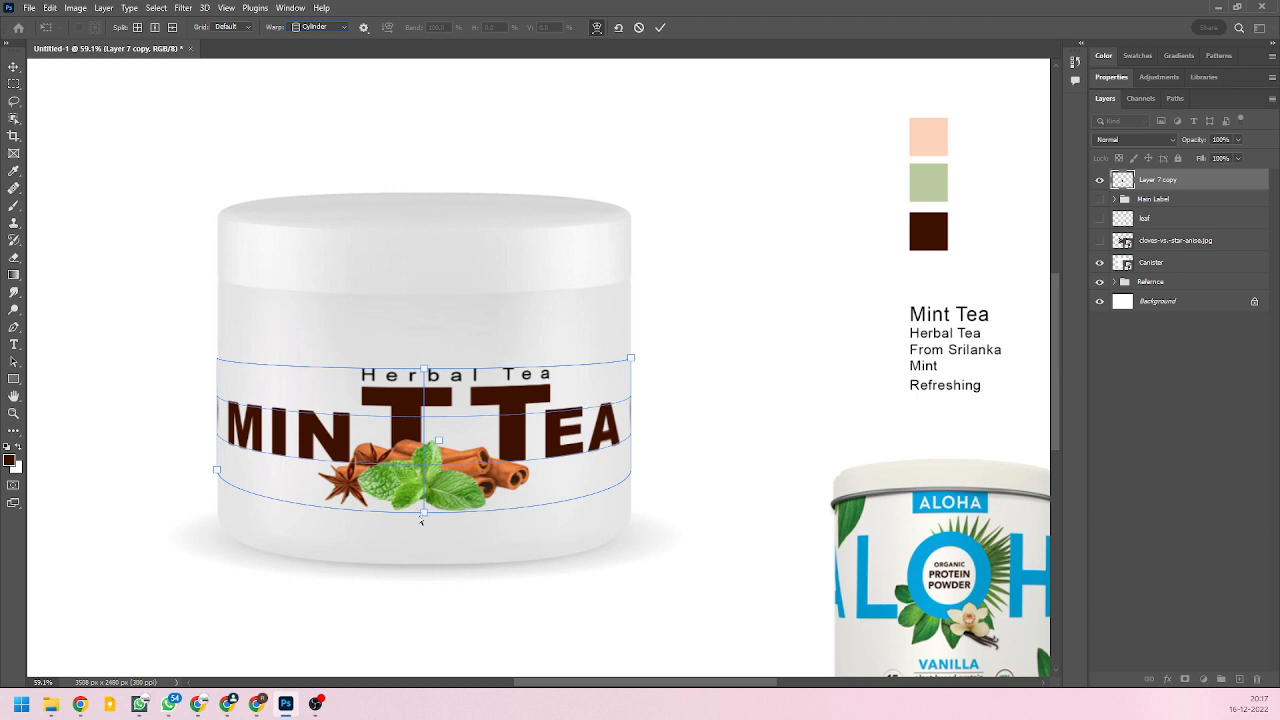
{"action": "left_click_drag", "start_coordinate": [426, 518], "coordinate": [425, 528]}
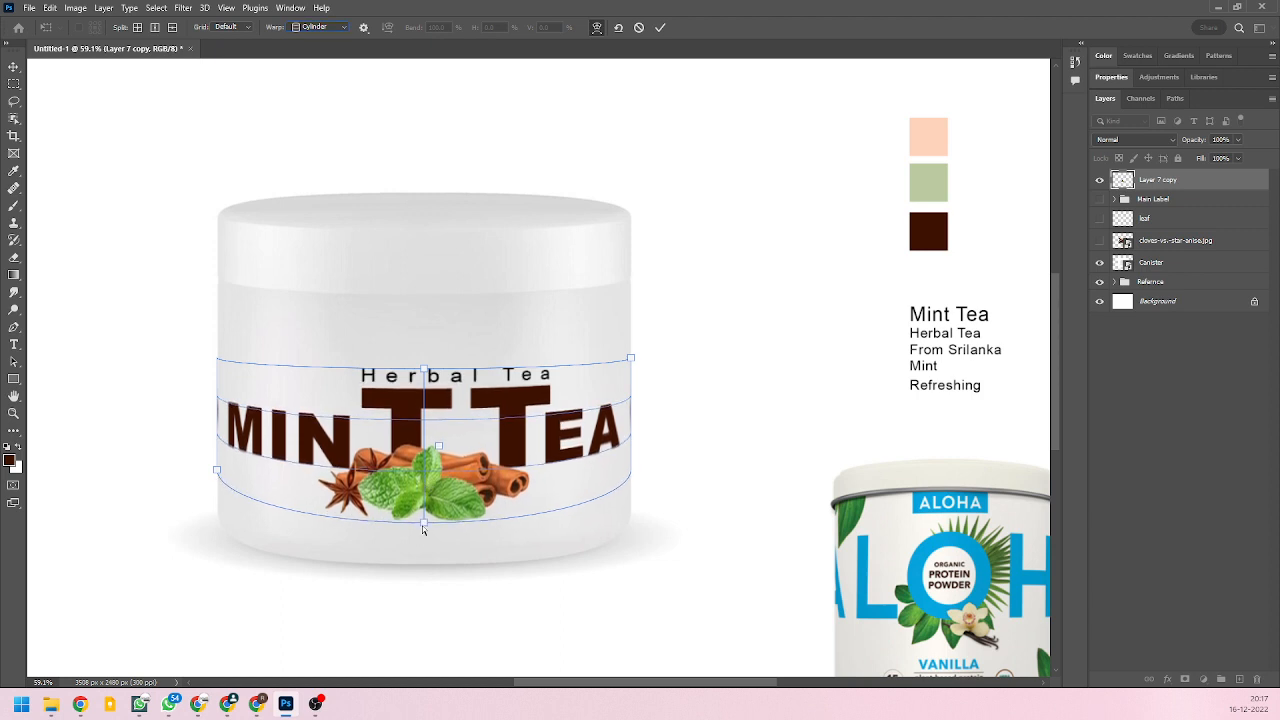
{"action": "left_click_drag", "start_coordinate": [422, 525], "coordinate": [422, 521]}
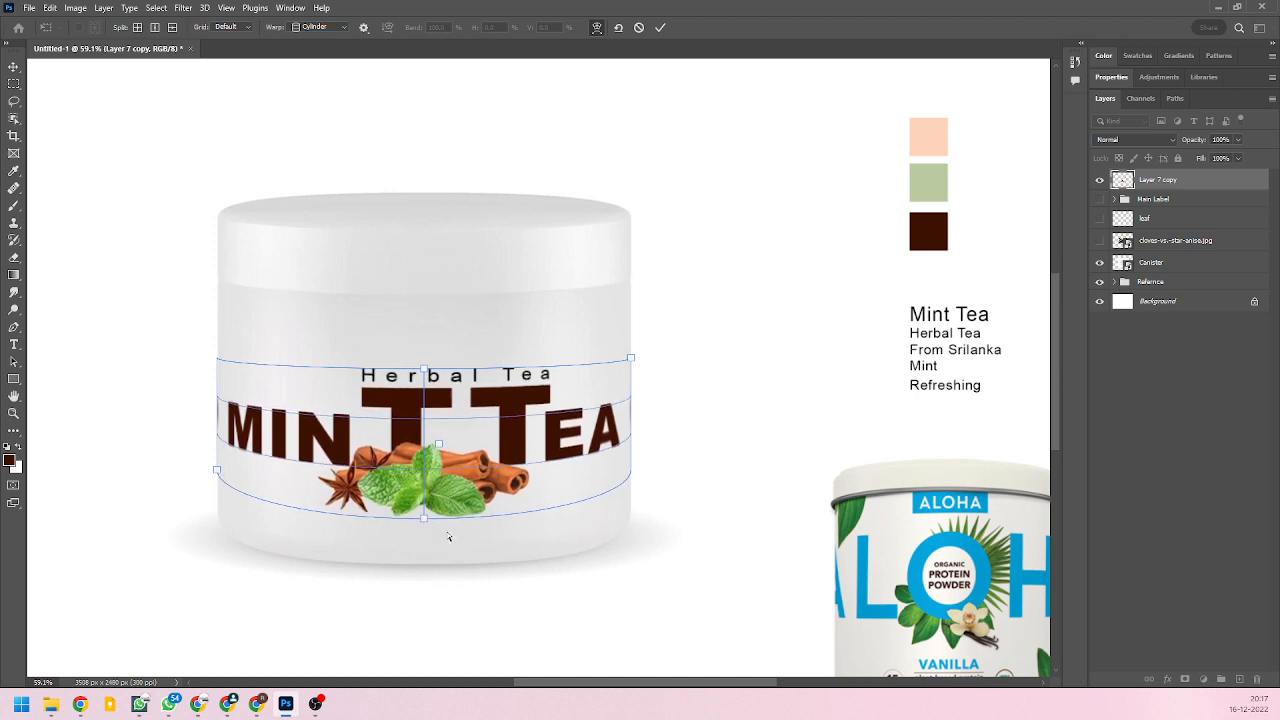
{"action": "left_click", "coordinate": [659, 28]}
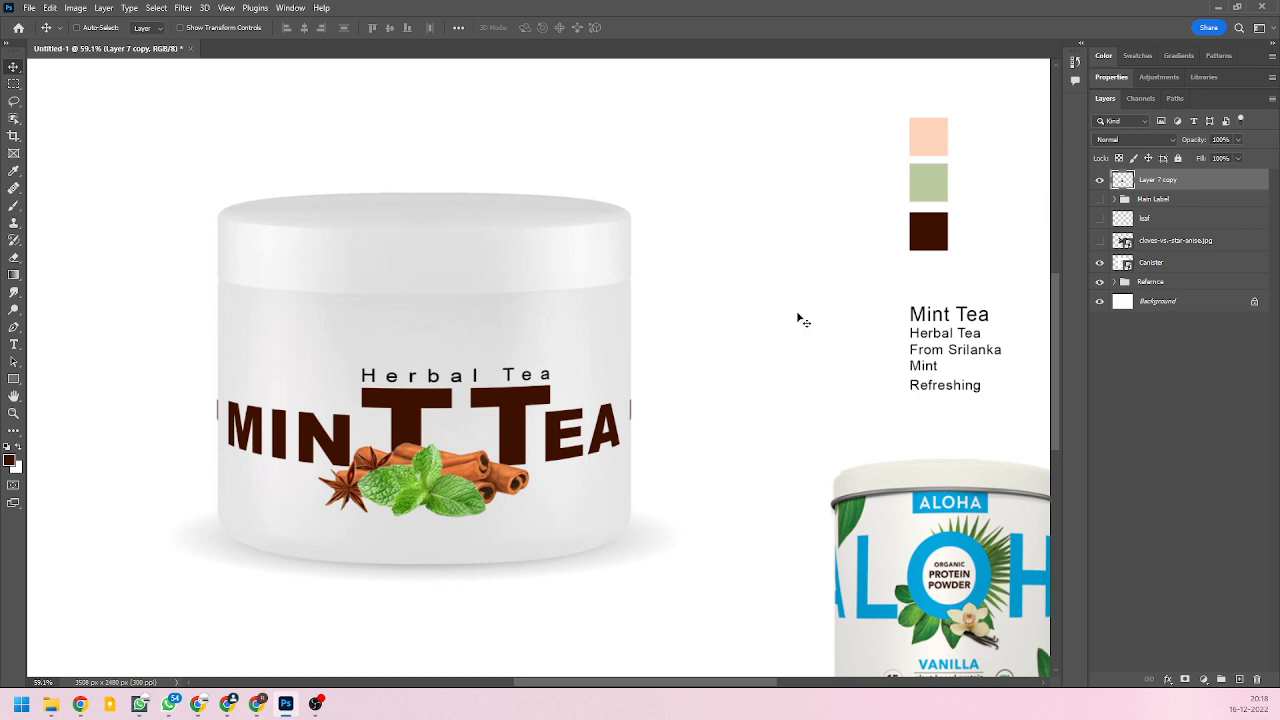
Erase the brown block remnants at the canister's right and left edges with rectangular selections and deselect.
{"action": "key", "text": "m"}
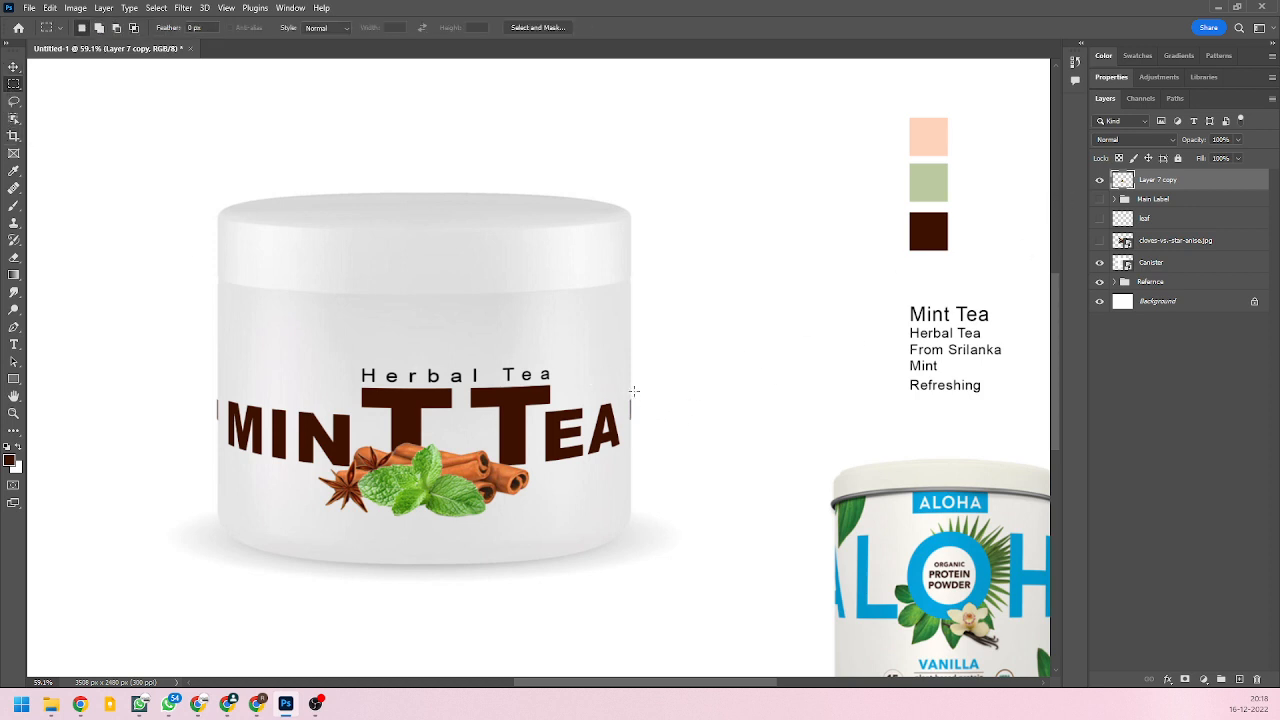
{"action": "left_click_drag", "start_coordinate": [627, 386], "coordinate": [653, 460]}
{"action": "left_click_drag", "start_coordinate": [193, 378], "coordinate": [225, 445]}
{"action": "left_click", "coordinate": [132, 318]}
Move the warped Mint Tea label slightly upward on the canister.
{"action": "left_click", "coordinate": [14, 66]}
{"action": "scroll", "coordinate": [412, 390], "scroll_direction": "down", "scroll_amount": 4}
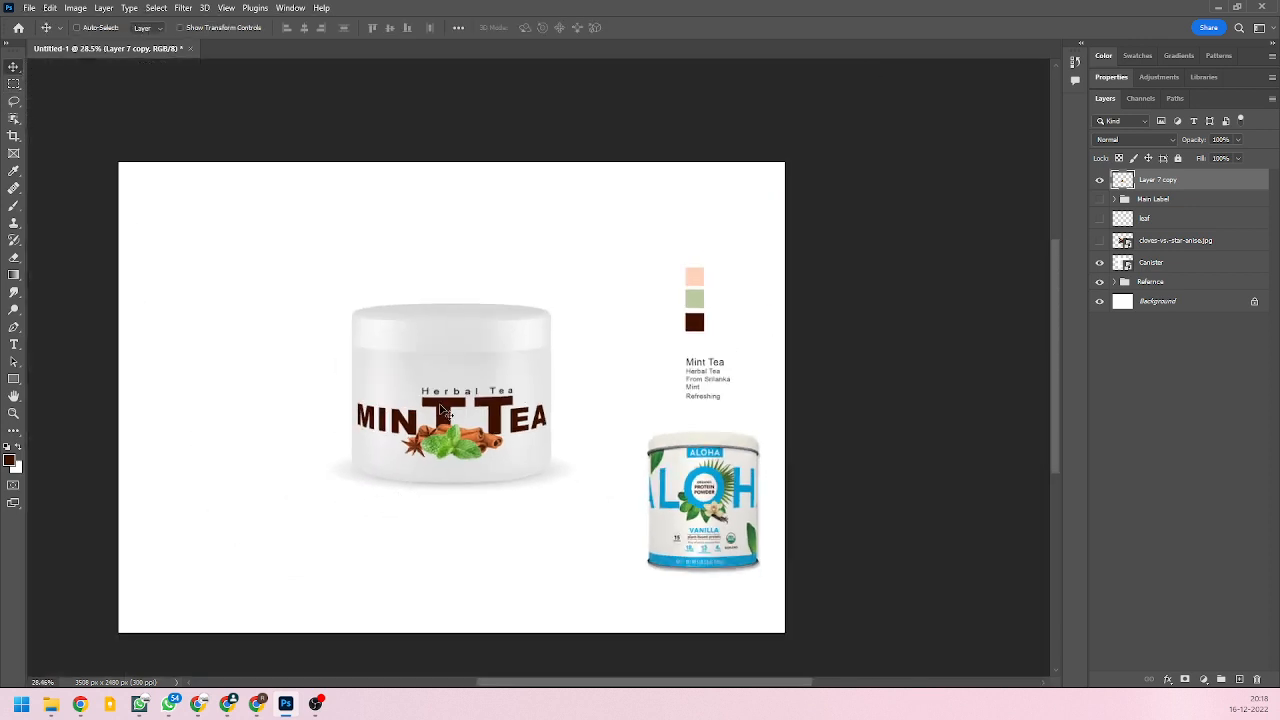
{"action": "left_click_drag", "start_coordinate": [442, 413], "coordinate": [442, 404]}
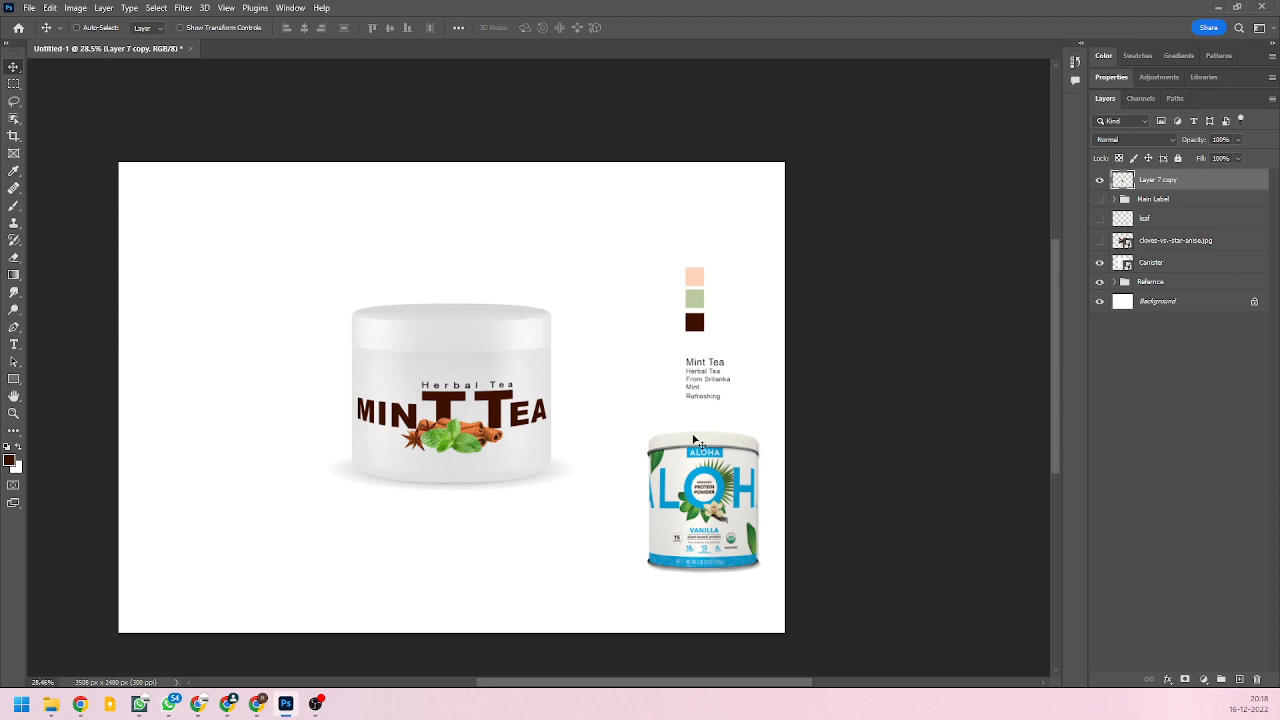
{"action": "scroll", "coordinate": [428, 432], "scroll_direction": "up", "scroll_amount": 1}
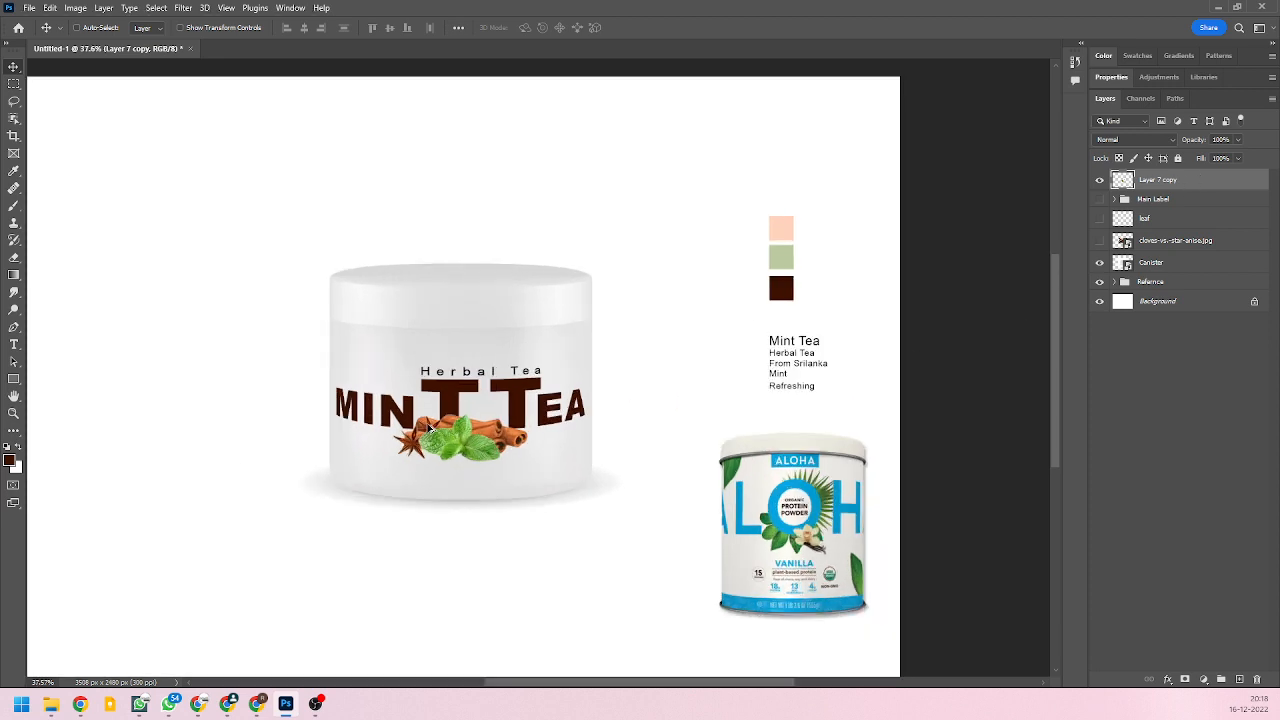
{"action": "scroll", "coordinate": [430, 425], "scroll_direction": "down", "scroll_amount": 2}
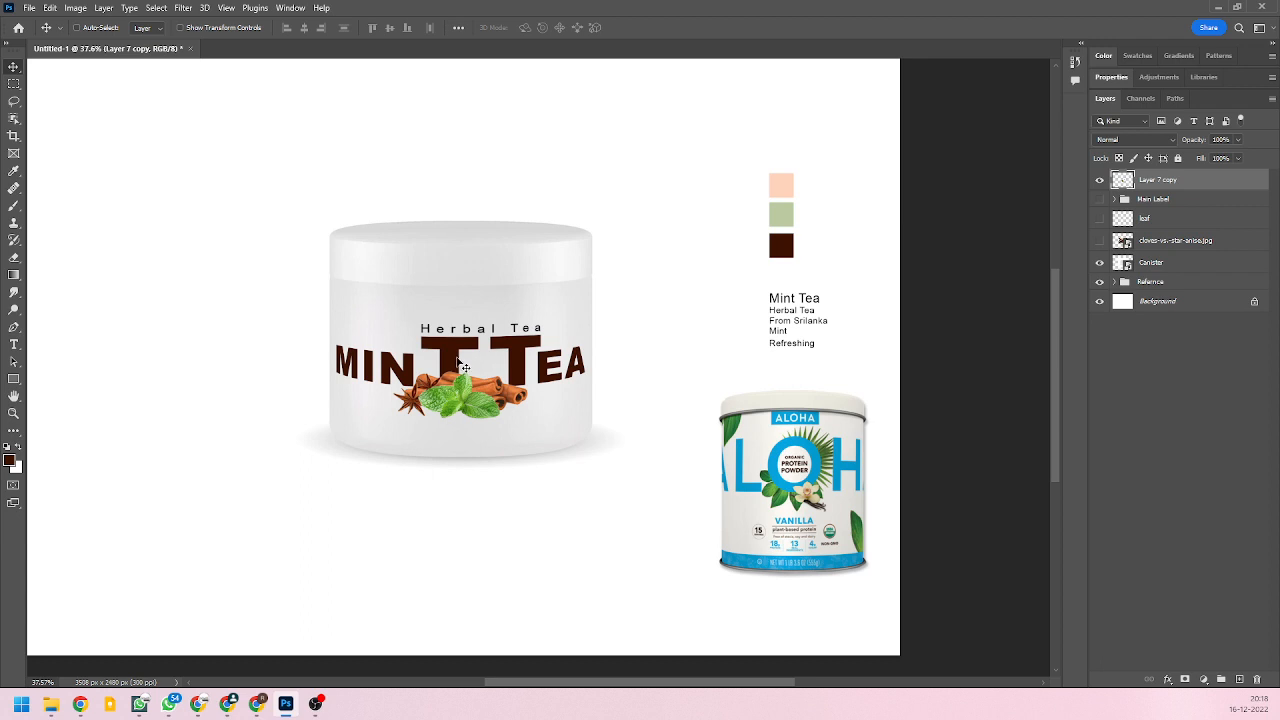
{"action": "left_click_drag", "start_coordinate": [457, 358], "coordinate": [456, 347]}
Add a dark brown text layer reading "Srilanka" in the blank area beside the reference can.
{"action": "scroll", "coordinate": [495, 408], "scroll_direction": "up", "scroll_amount": 1}
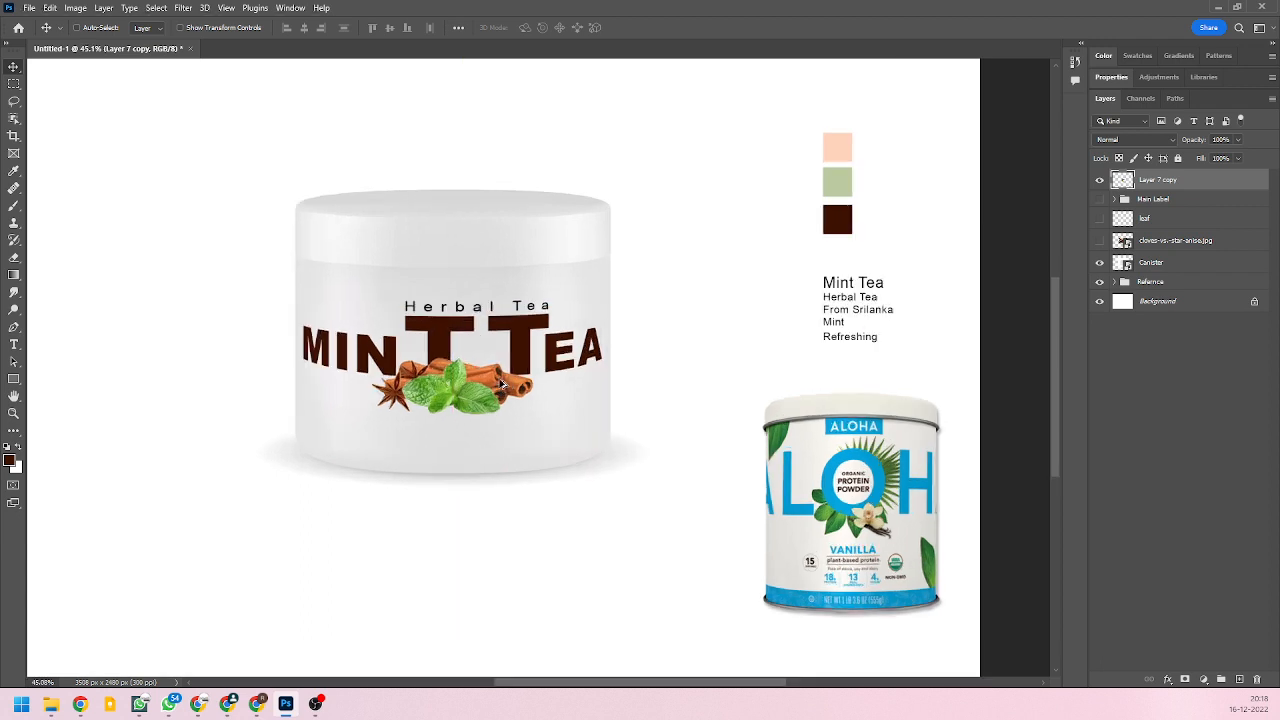
{"action": "scroll", "coordinate": [910, 625], "scroll_direction": "up", "scroll_amount": 1}
{"action": "scroll", "coordinate": [910, 625], "scroll_direction": "up", "scroll_amount": 1}
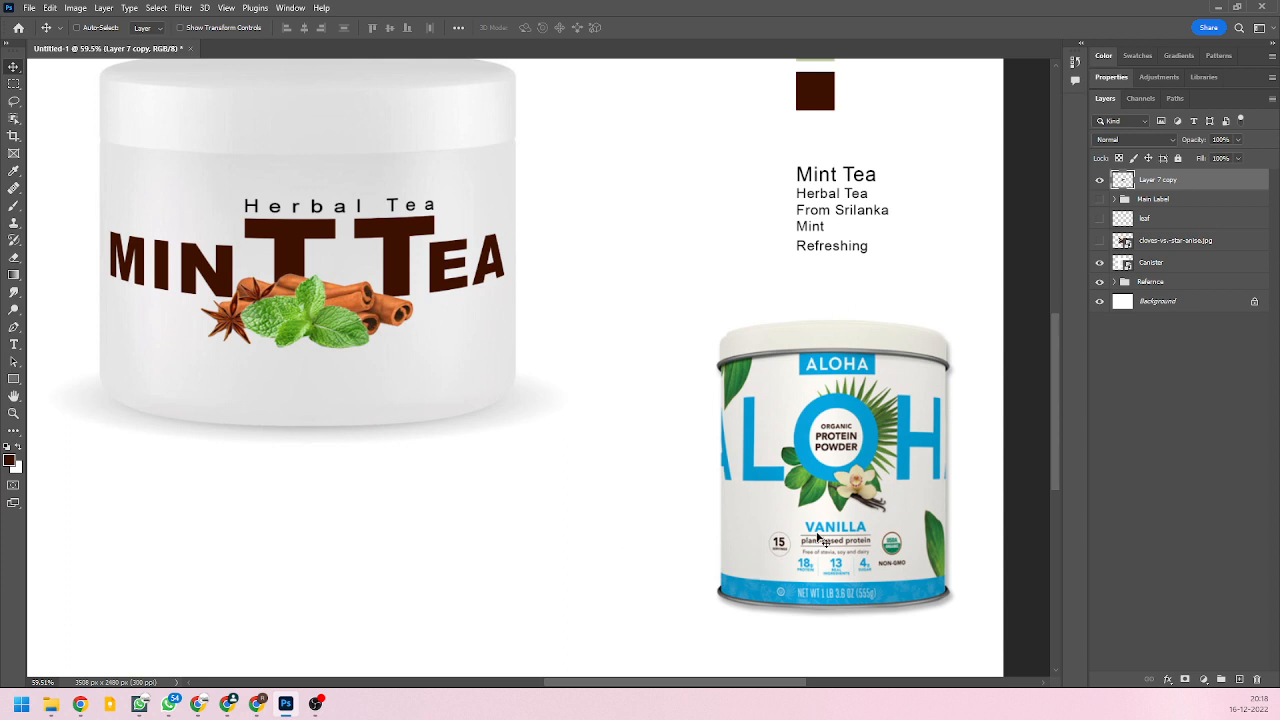
{"action": "scroll", "coordinate": [818, 530], "scroll_direction": "up", "scroll_amount": 2}
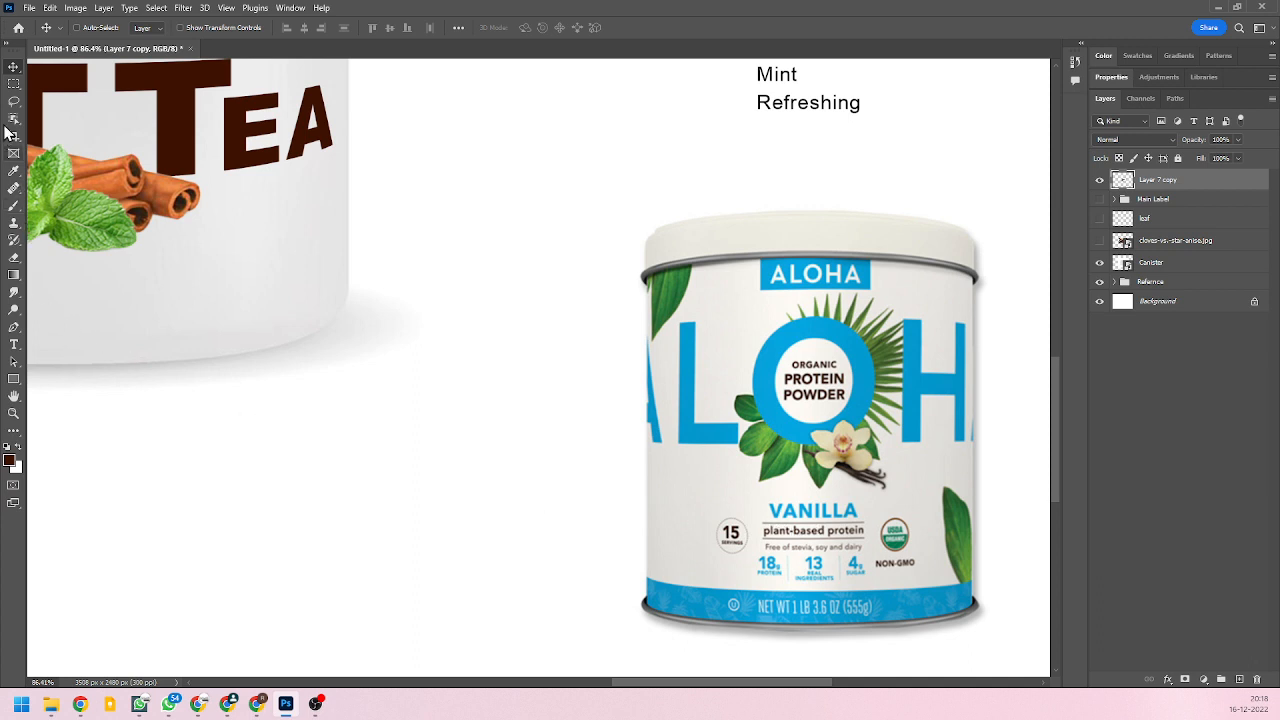
{"action": "left_click", "coordinate": [14, 344]}
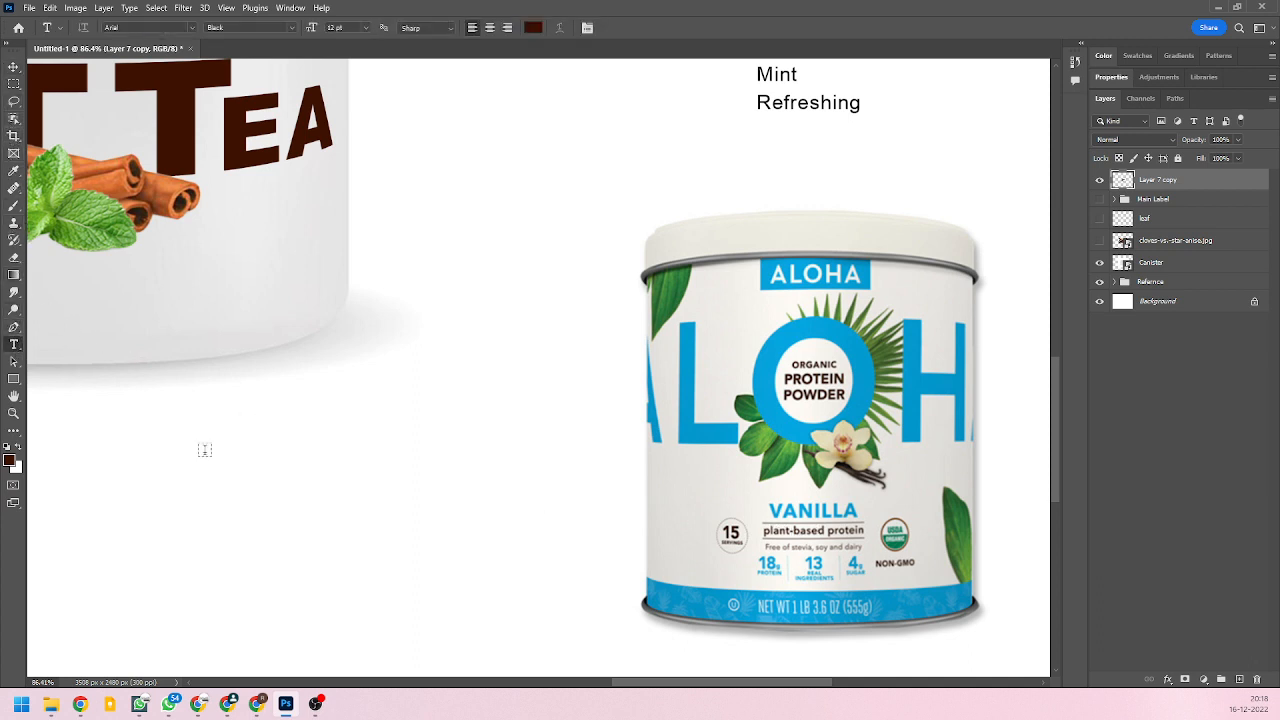
{"action": "left_click", "coordinate": [402, 479]}
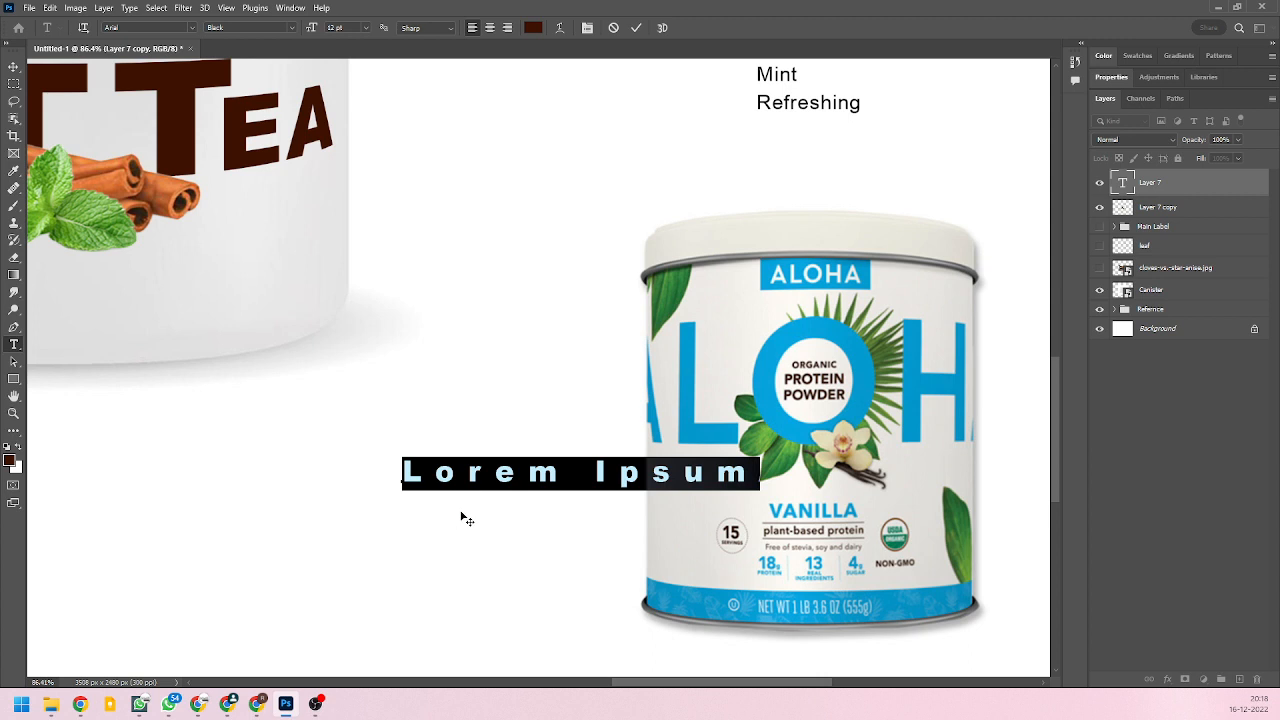
{"action": "scroll", "coordinate": [466, 520], "scroll_direction": "down", "scroll_amount": 1}
{"action": "scroll", "coordinate": [466, 520], "scroll_direction": "down", "scroll_amount": 1}
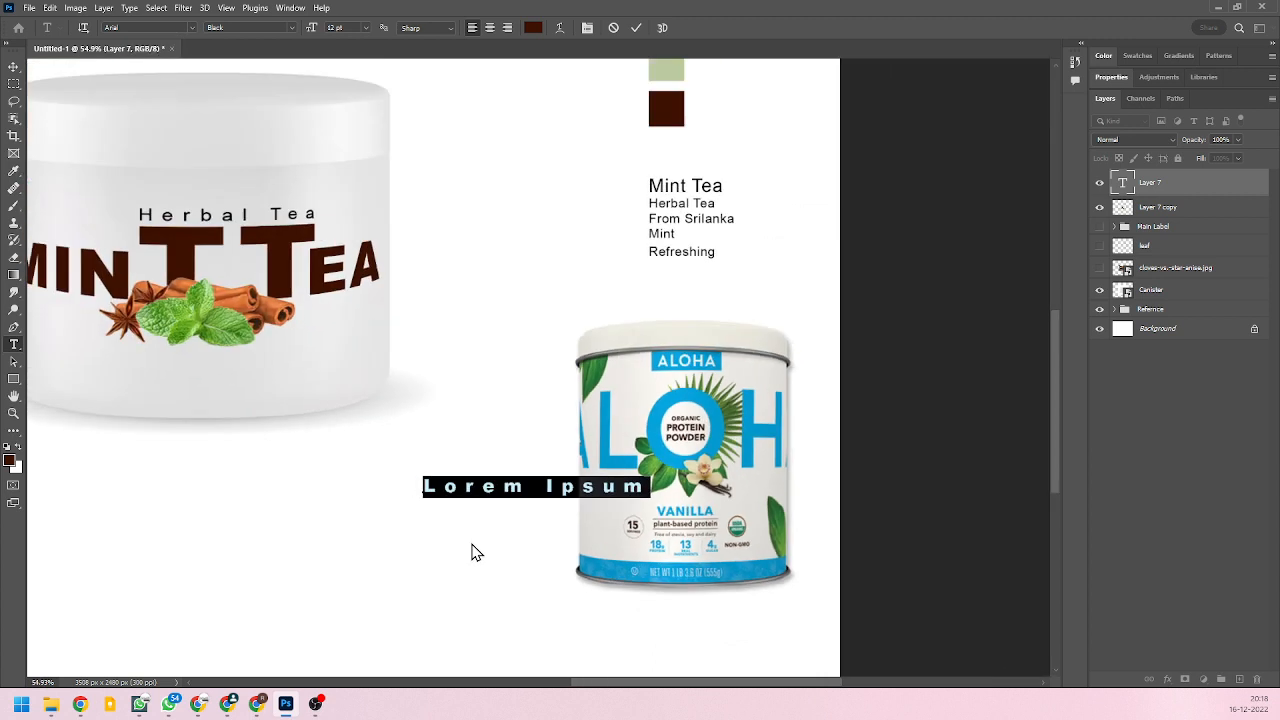
{"action": "key", "text": "BackSpace"}
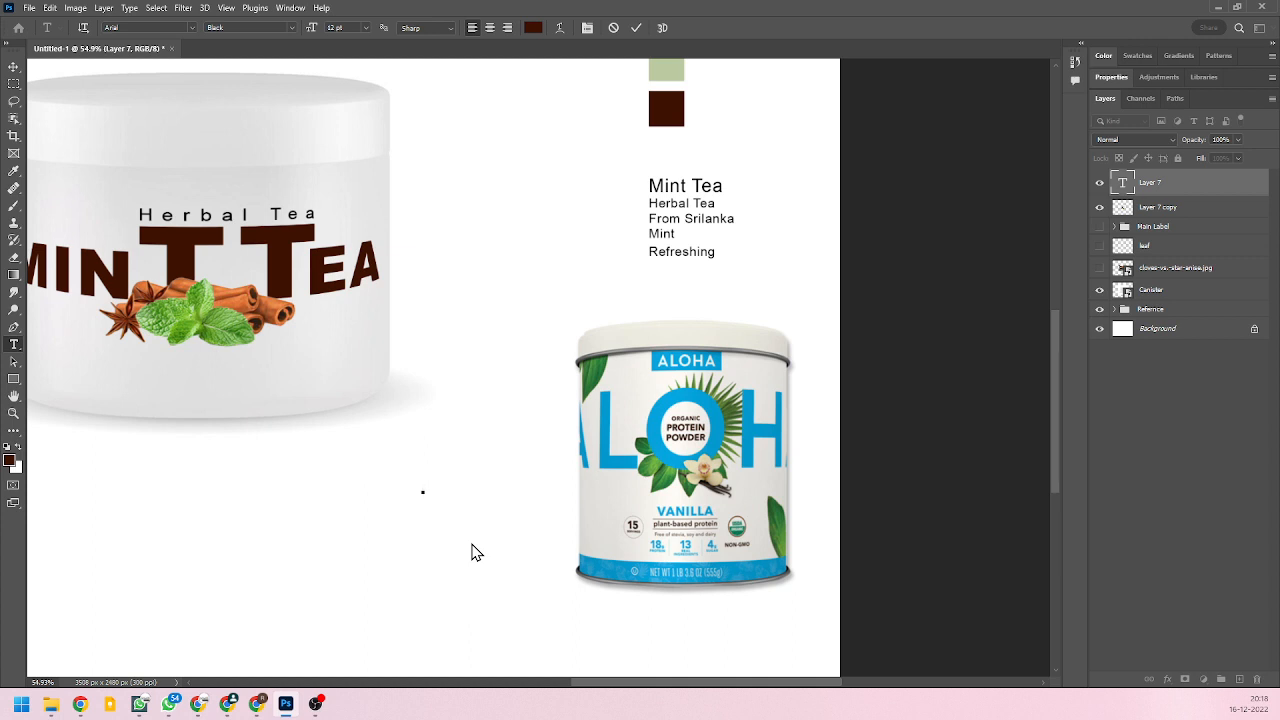
{"action": "type", "text": "Srilank"}
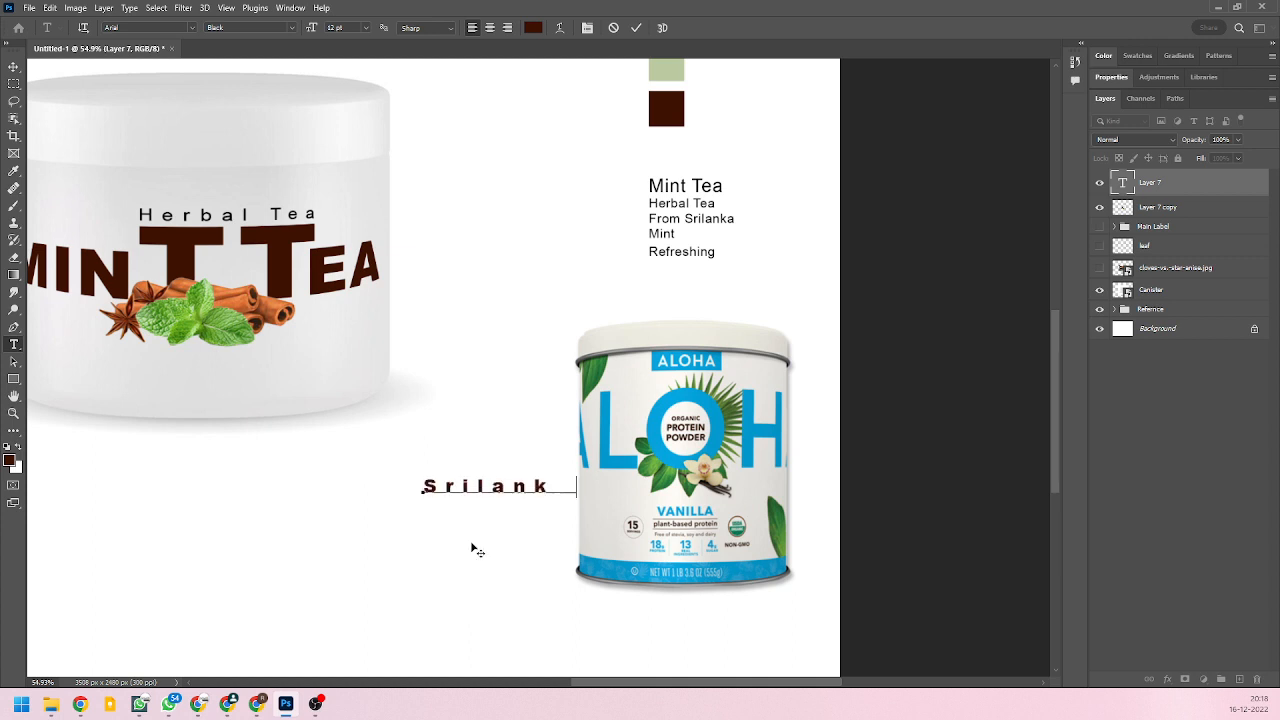
{"action": "type", "text": "a"}
Insert a line reading "Produced in" above "Srilanka" in the same text layer.
{"action": "key", "text": "Return"}
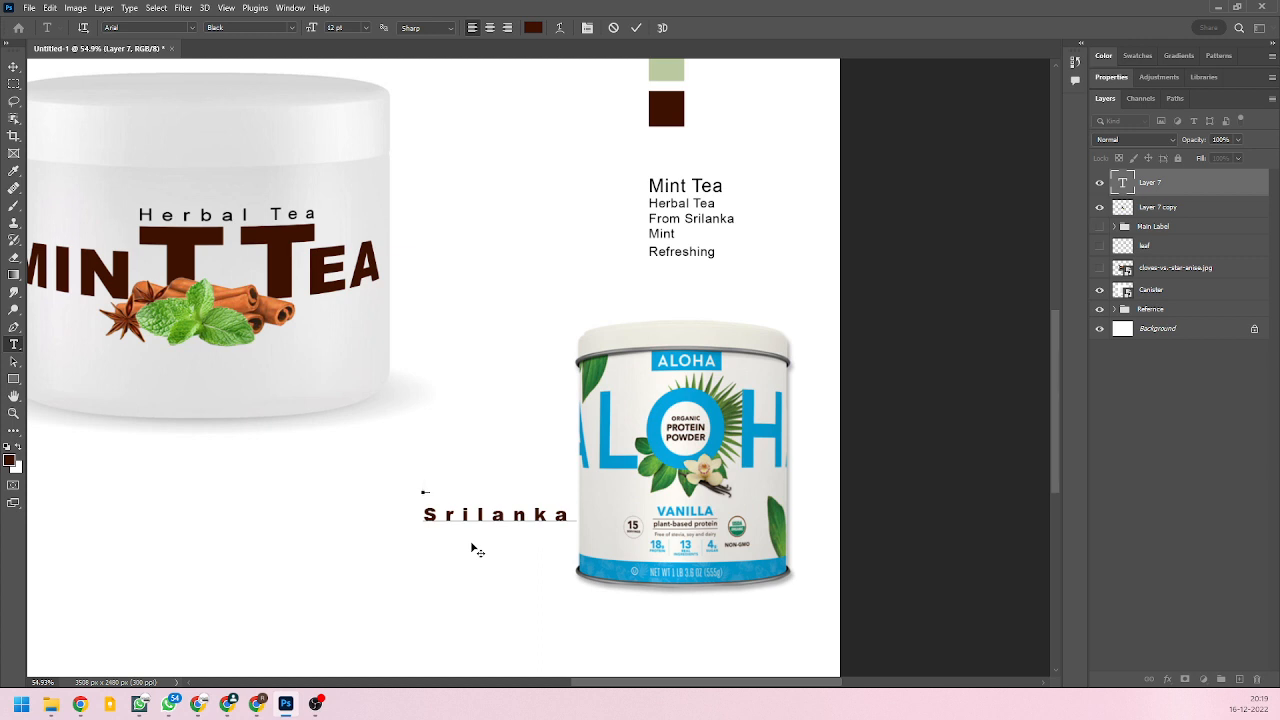
{"action": "type", "text": "From"}
{"action": "key", "text": "BackSpace"}
{"action": "key", "text": "BackSpace"}
{"action": "key", "text": "BackSpace"}
{"action": "key", "text": "BackSpace"}
{"action": "type", "text": "Produced in"}
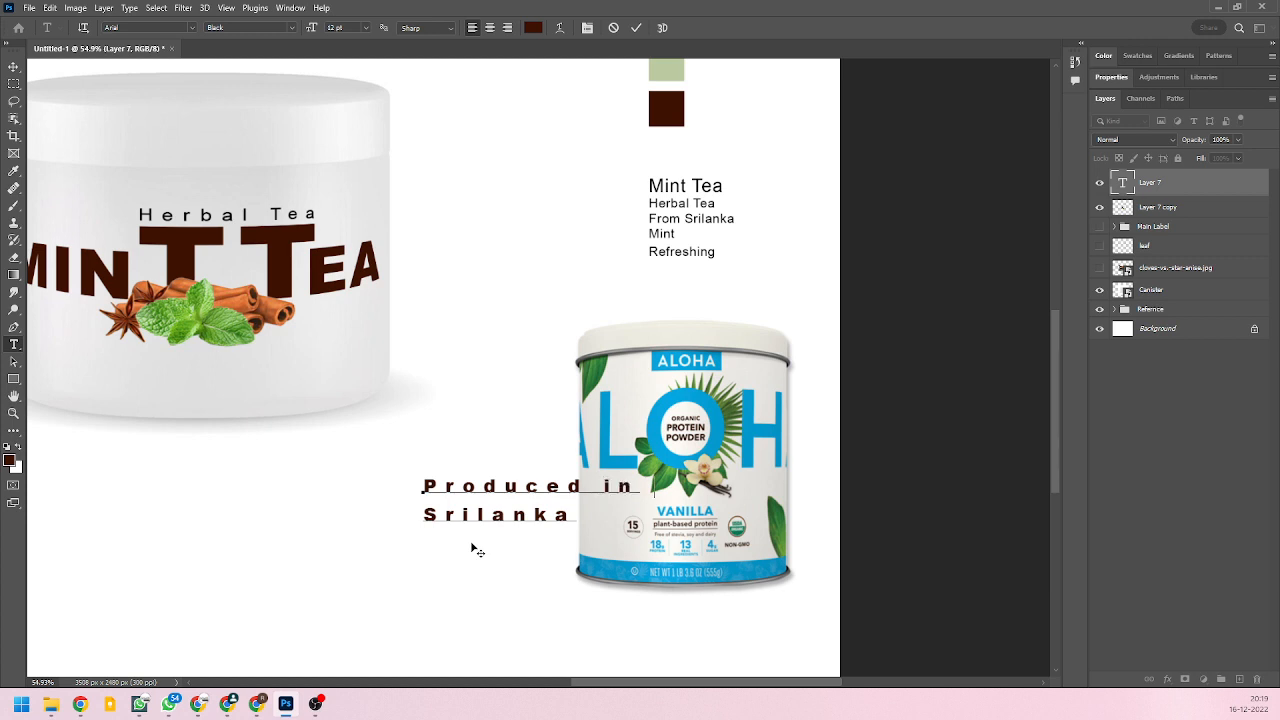
Reduce the "Produced in" line to 6 pt and centre-align both lines of text.
{"action": "key", "text": "shift+Home"}
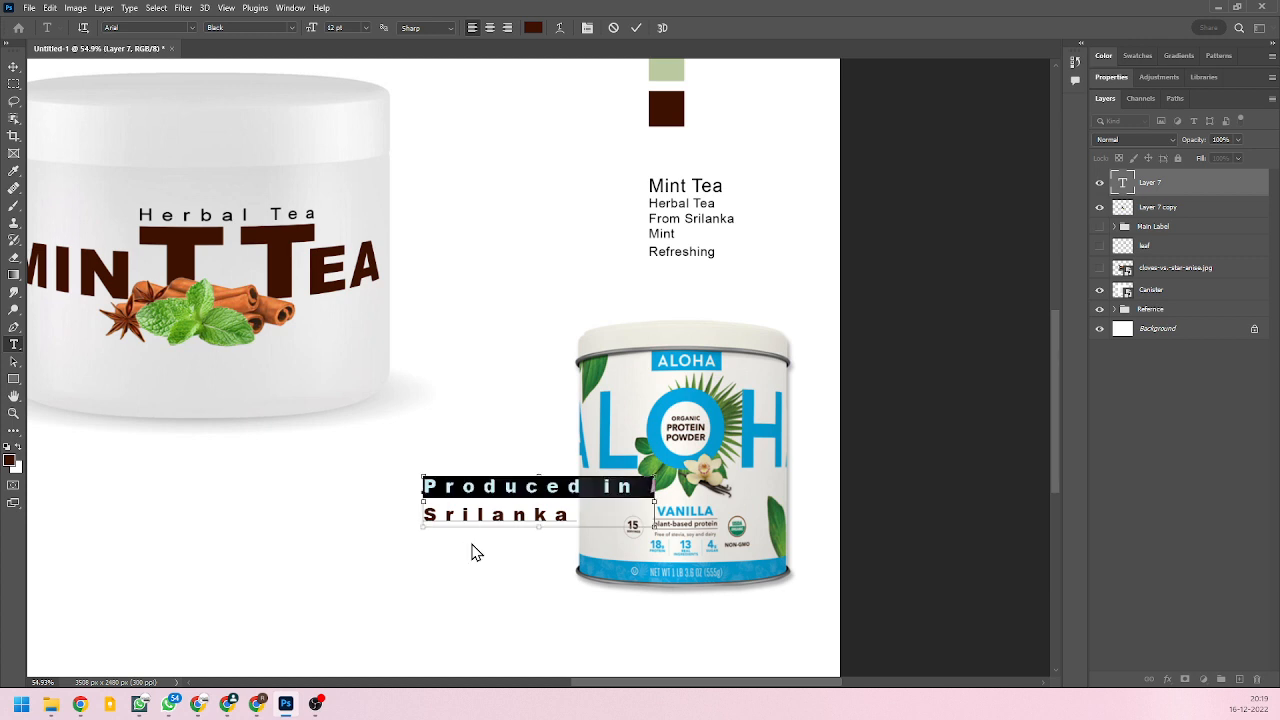
{"action": "key", "text": "ctrl+shift+comma"}
{"action": "key", "text": "ctrl+shift+comma"}
{"action": "key", "text": "ctrl+shift+comma"}
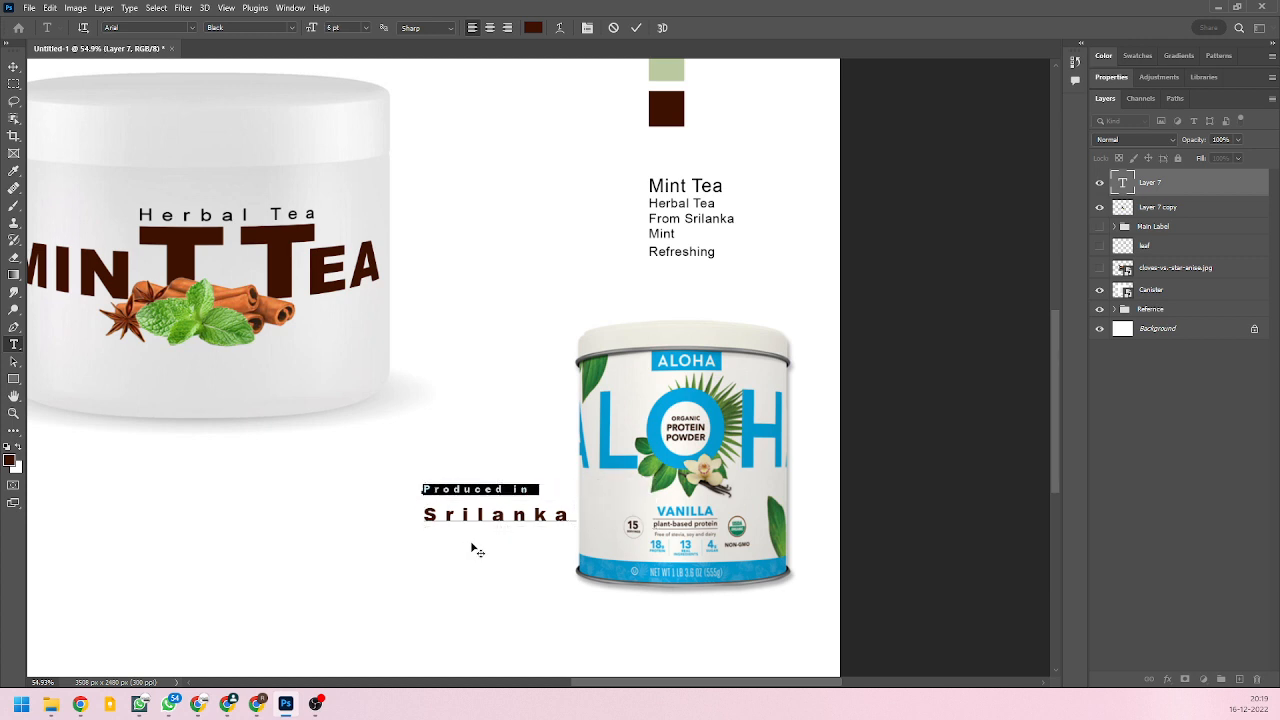
{"action": "key", "text": "ctrl+a"}
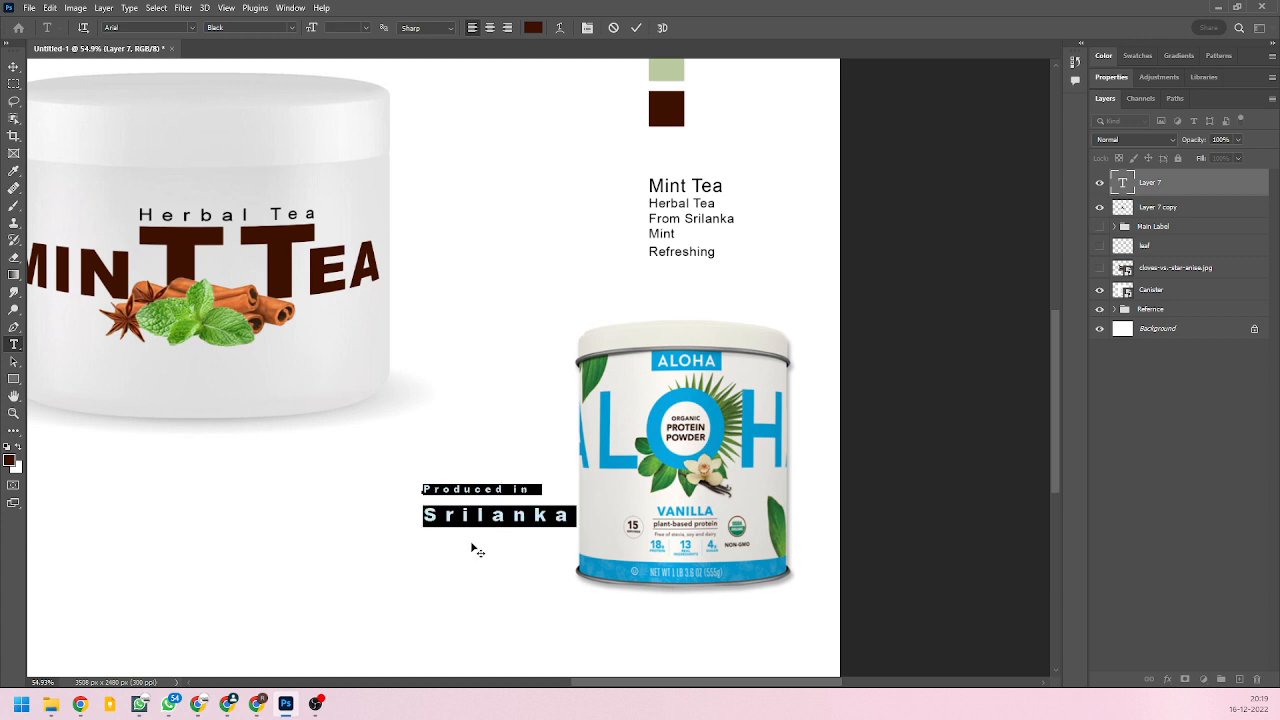
{"action": "left_click", "coordinate": [489, 28]}
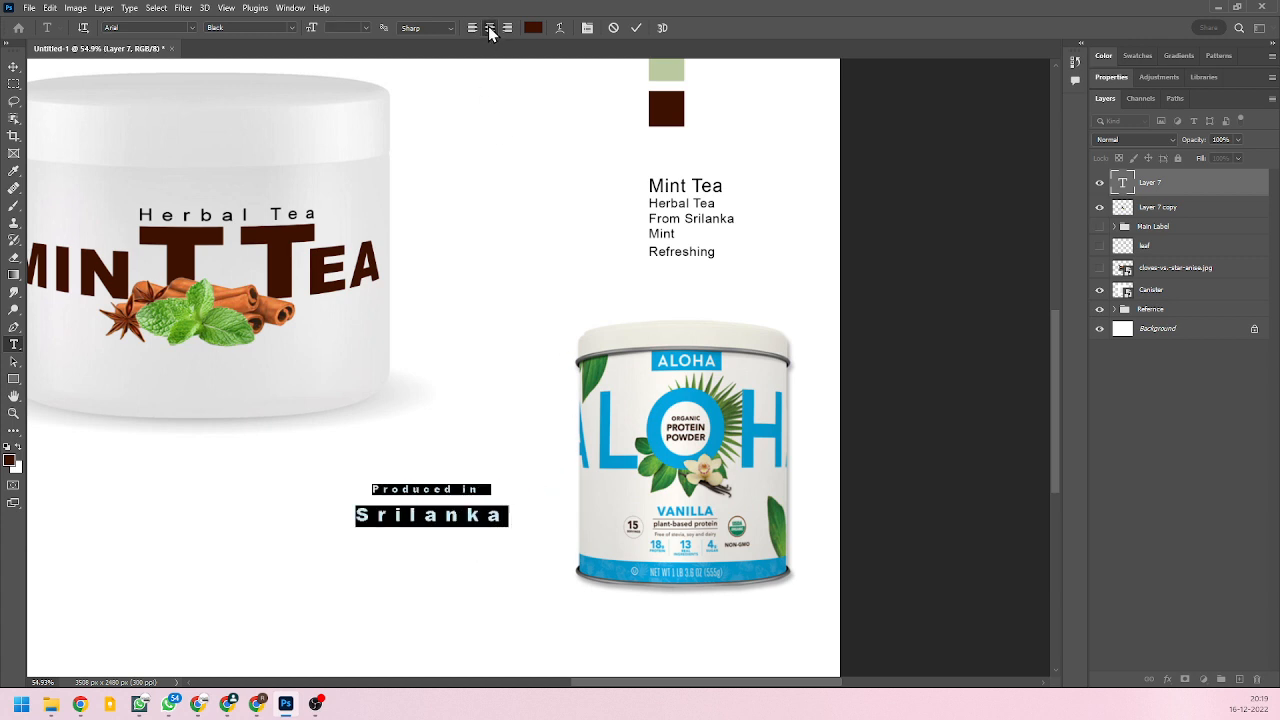
Replace "Produced" with "Grown" in the first line and tighten the leading between the two lines.
{"action": "left_click_drag", "start_coordinate": [450, 487], "coordinate": [376, 483]}
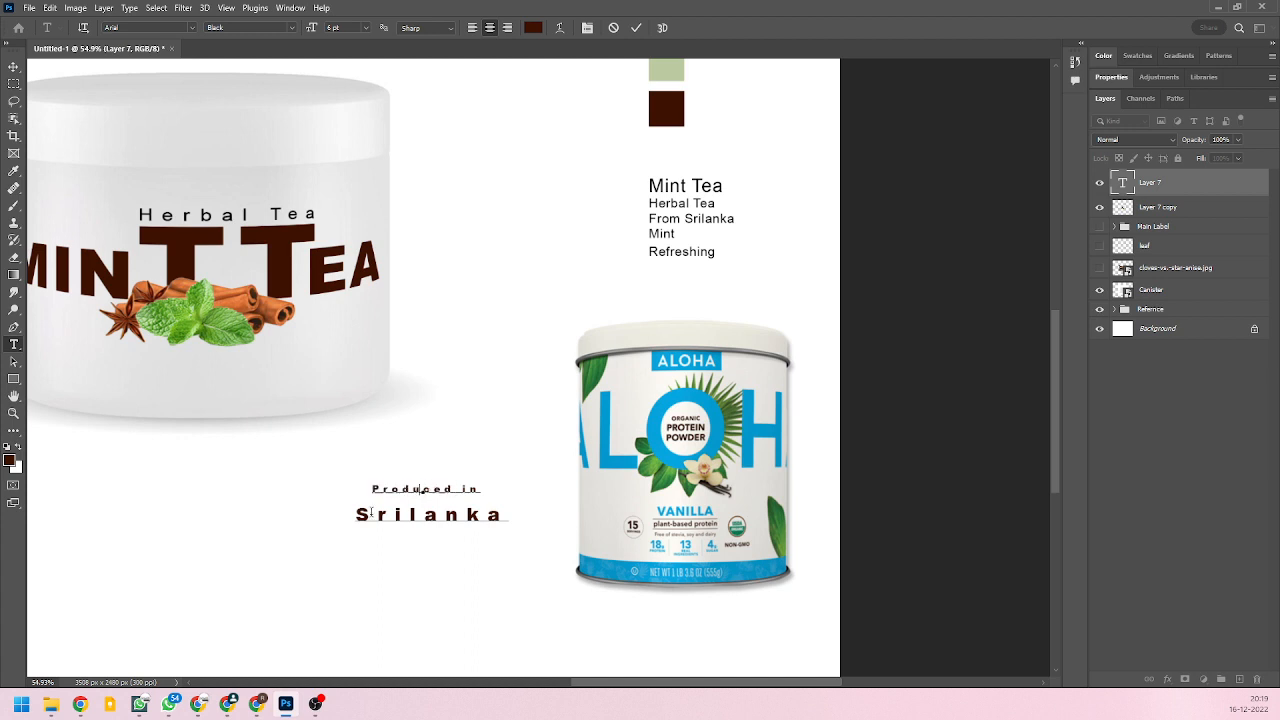
{"action": "type", "text": "Grown"}
{"action": "key", "text": "ctrl+a"}
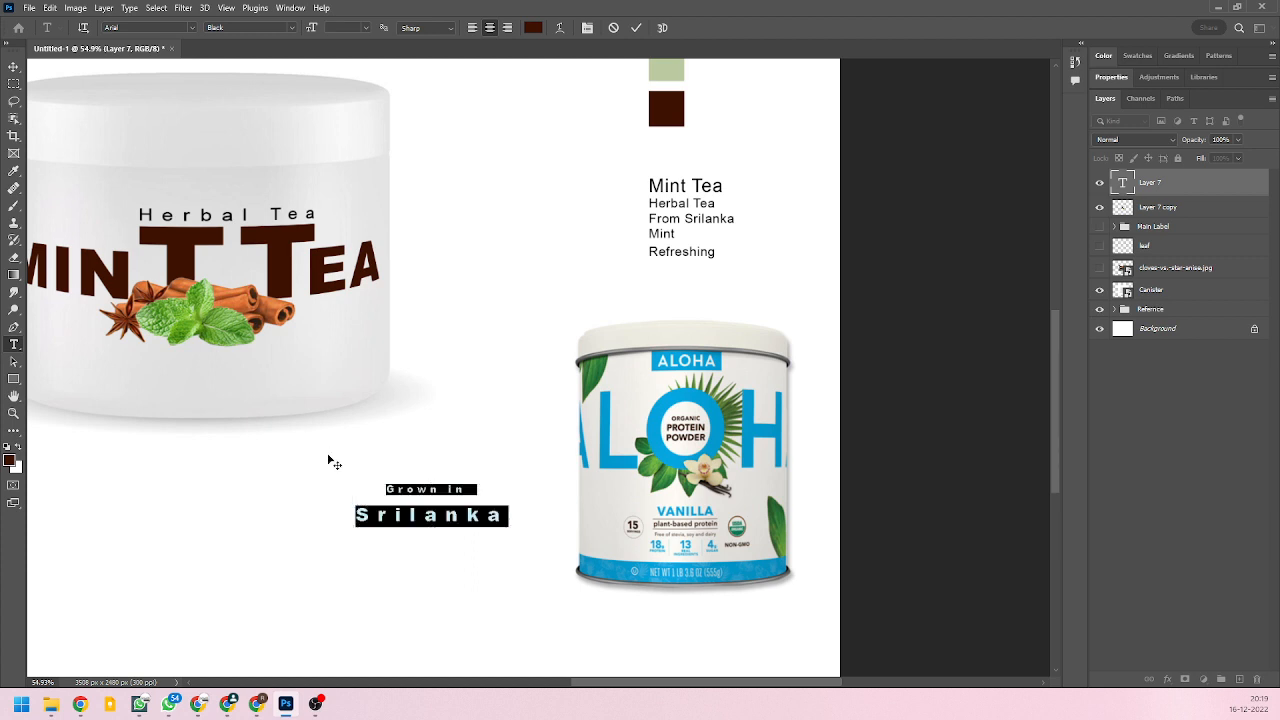
{"action": "key", "text": "alt+Up"}
{"action": "key", "text": "alt+Up"}
{"action": "key", "text": "alt+Up"}
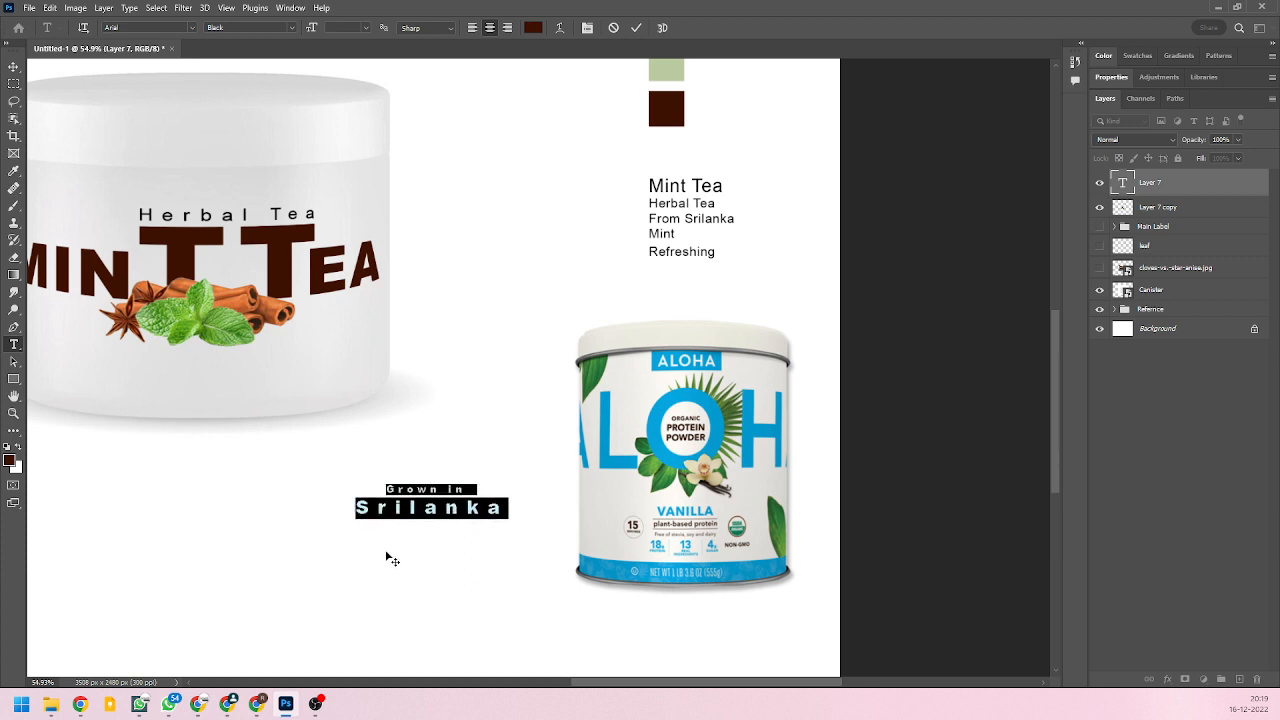
Tighten the letter spacing of the "Srilanka" line in the "Grown in Srilanka" text.
{"action": "left_click", "coordinate": [408, 530]}
{"action": "left_click_drag", "start_coordinate": [358, 508], "coordinate": [544, 505]}
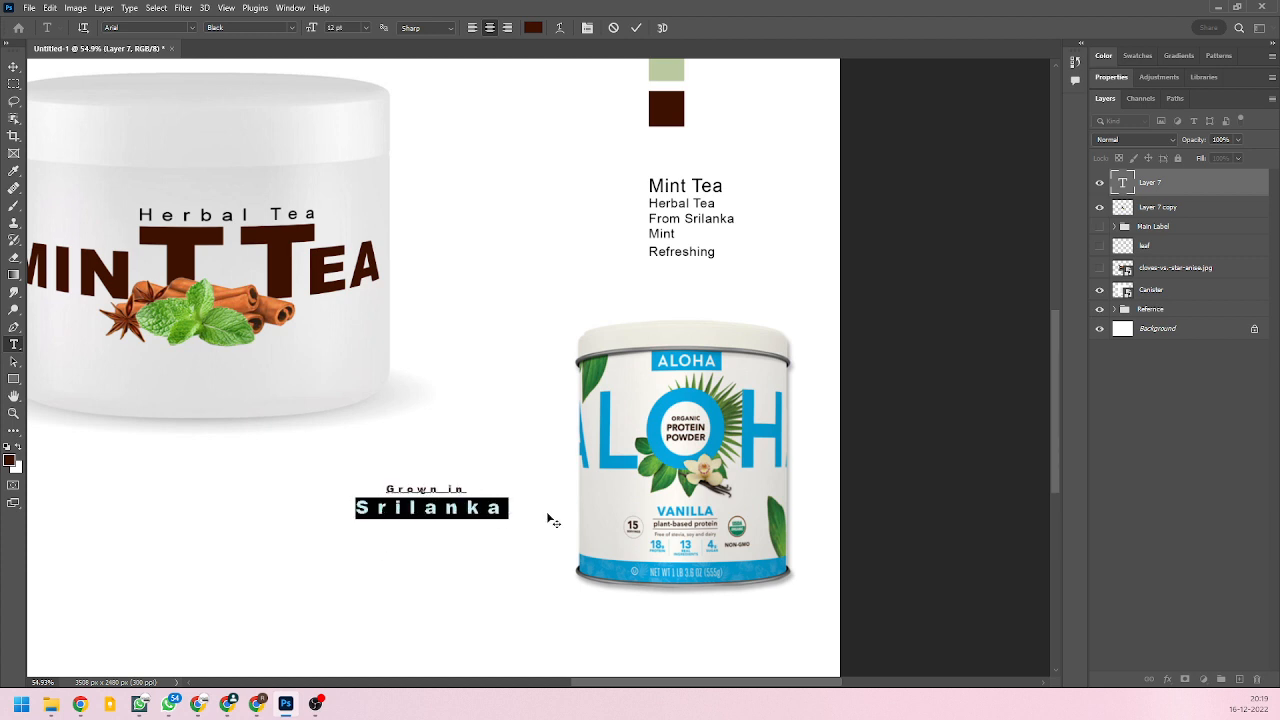
{"action": "key", "text": "alt+Left"}
{"action": "key", "text": "alt+Left"}
{"action": "key", "text": "alt+Left"}
{"action": "key", "text": "alt+Left"}
{"action": "key", "text": "alt+Left"}
{"action": "key", "text": "alt+Left"}
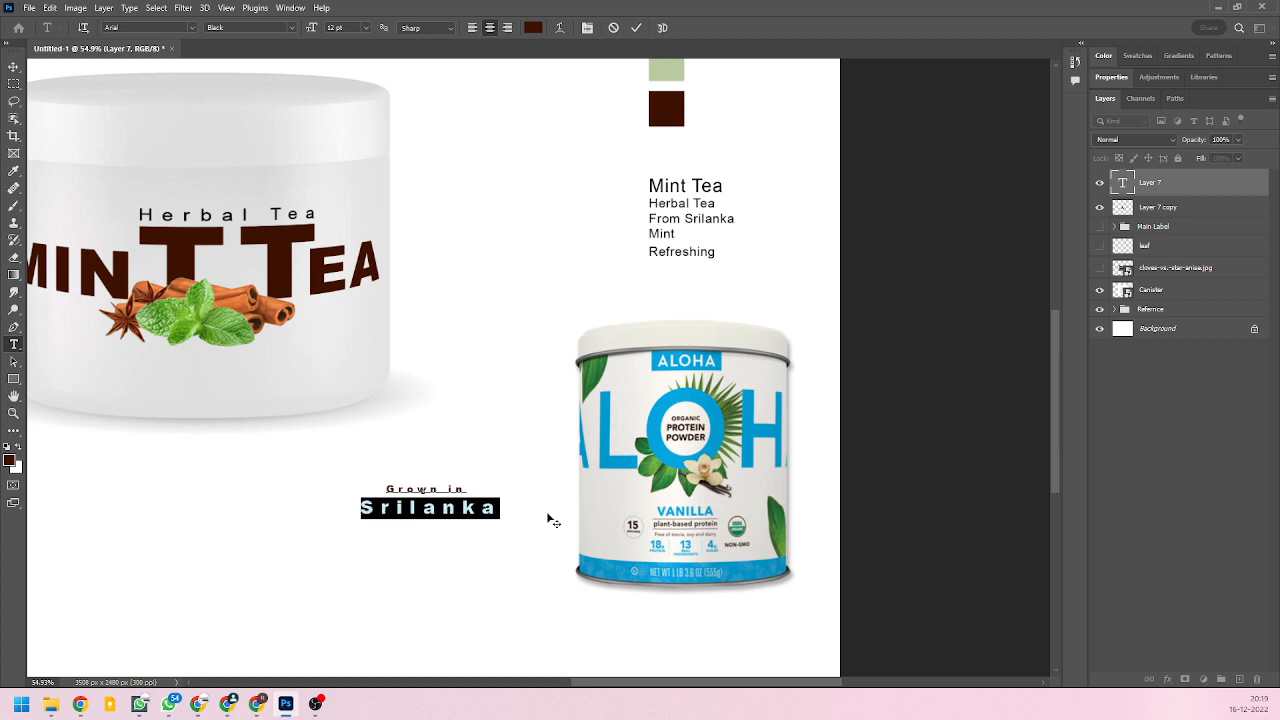
{"action": "key", "text": "alt+Left"}
{"action": "key", "text": "alt+Left"}
{"action": "key", "text": "alt+Left"}
{"action": "key", "text": "alt+Left"}
{"action": "key", "text": "alt+Left"}
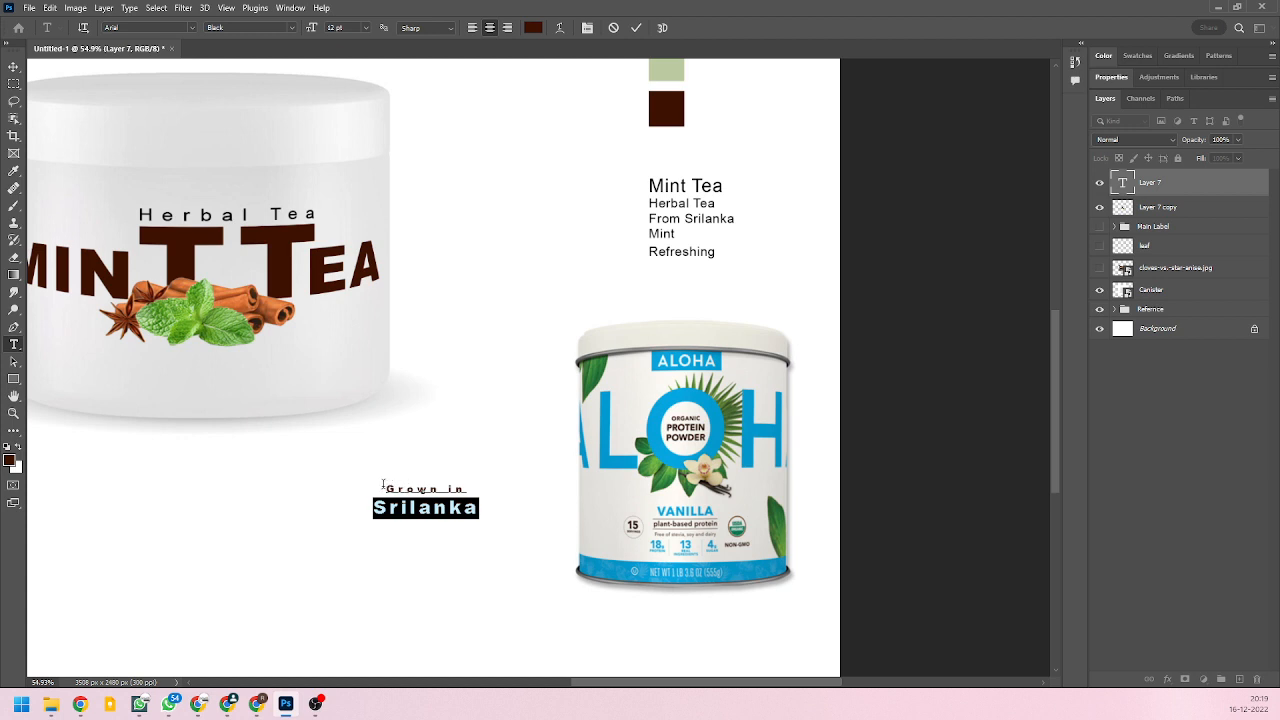
Tighten the letter spacing of the "Grown in" line slightly and finish editing the text.
{"action": "left_click_drag", "start_coordinate": [383, 485], "coordinate": [484, 491]}
{"action": "key", "text": "alt+Left"}
{"action": "key", "text": "alt+Left"}
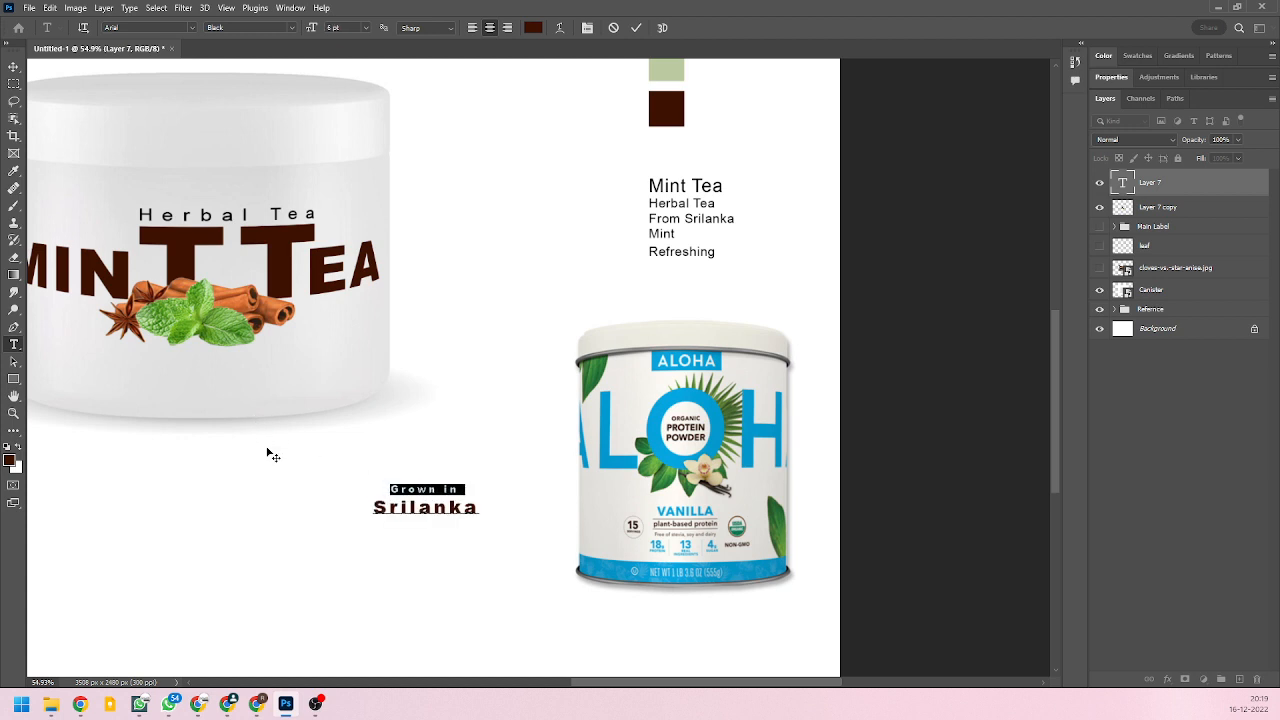
{"action": "left_click", "coordinate": [15, 68]}
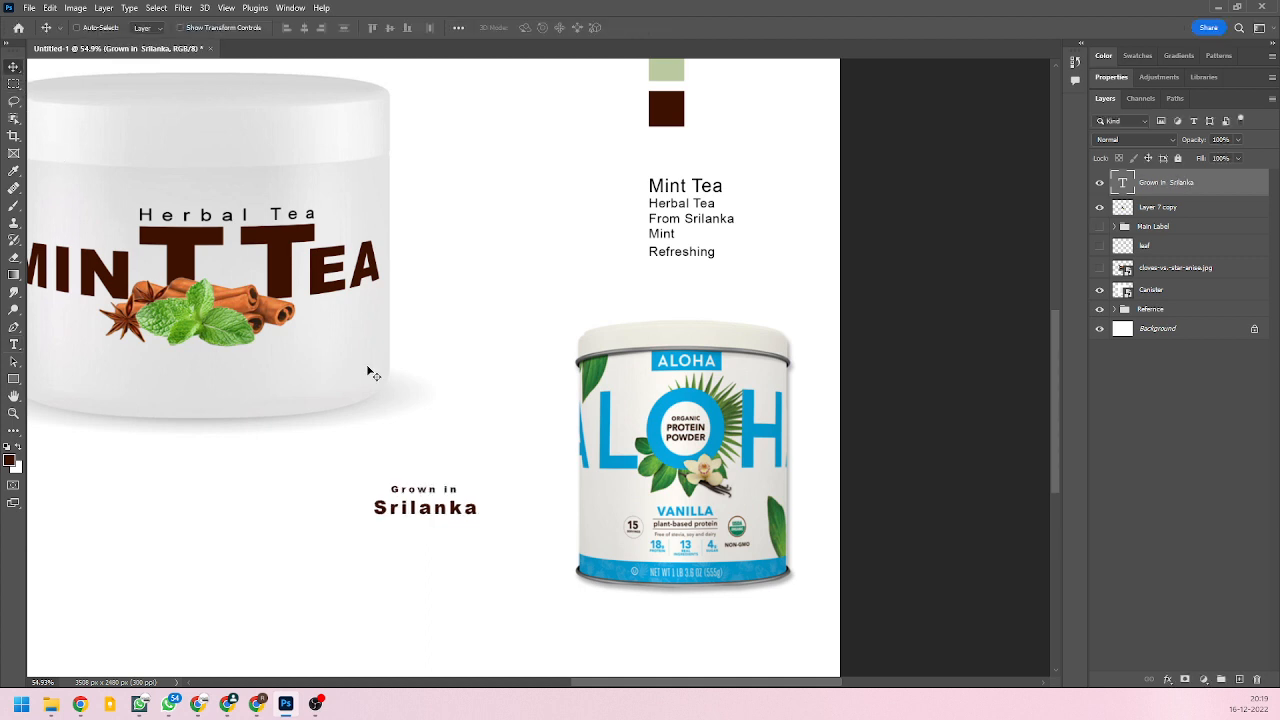
Add a third line reading "Premium Organic Tea" below "Srilanka" in the same text layer.
{"action": "scroll", "coordinate": [420, 400], "scroll_direction": "down", "scroll_amount": 2}
{"action": "left_click_drag", "start_coordinate": [422, 446], "coordinate": [420, 483]}
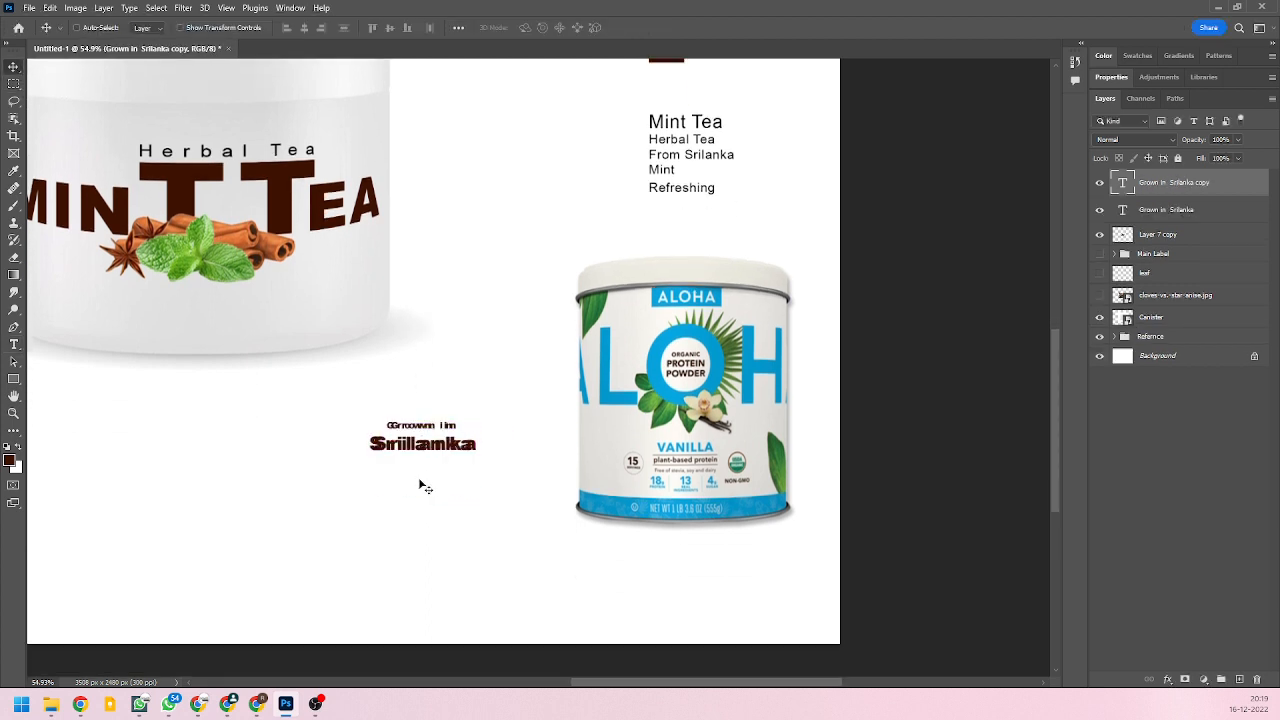
{"action": "double_click", "coordinate": [469, 447]}
{"action": "left_click", "coordinate": [470, 448]}
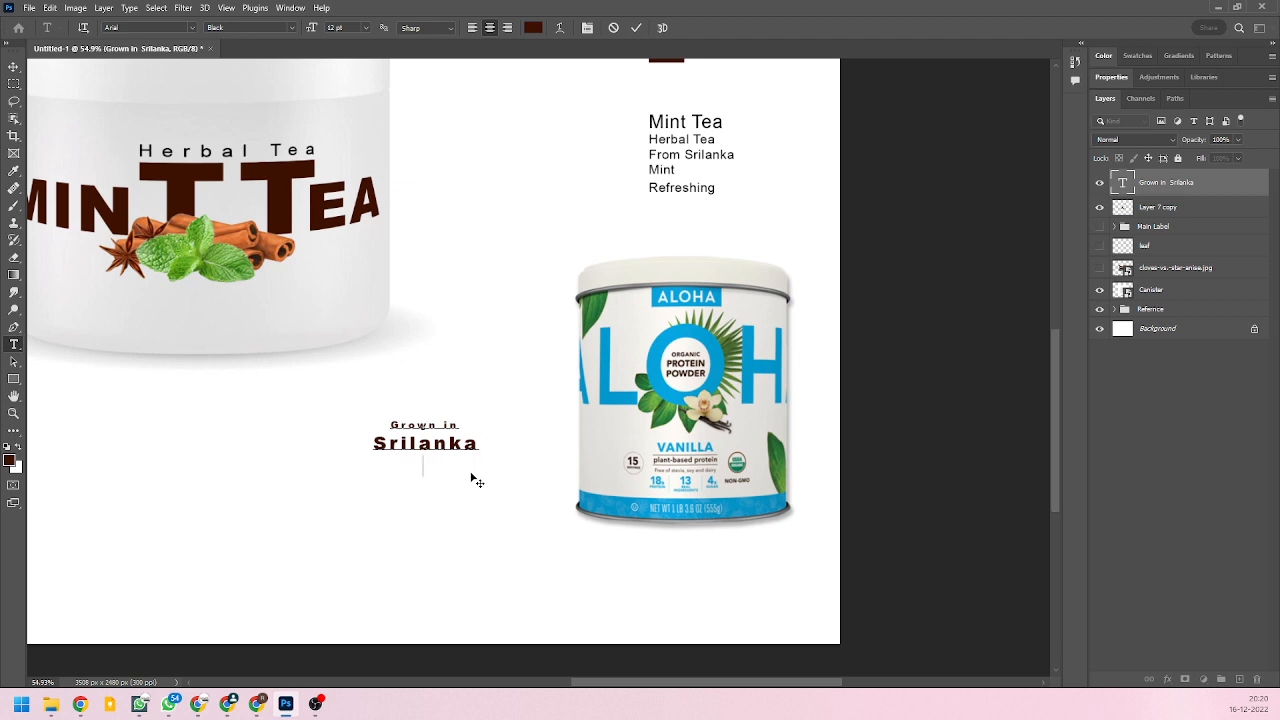
{"action": "type", "text": "Premium,"}
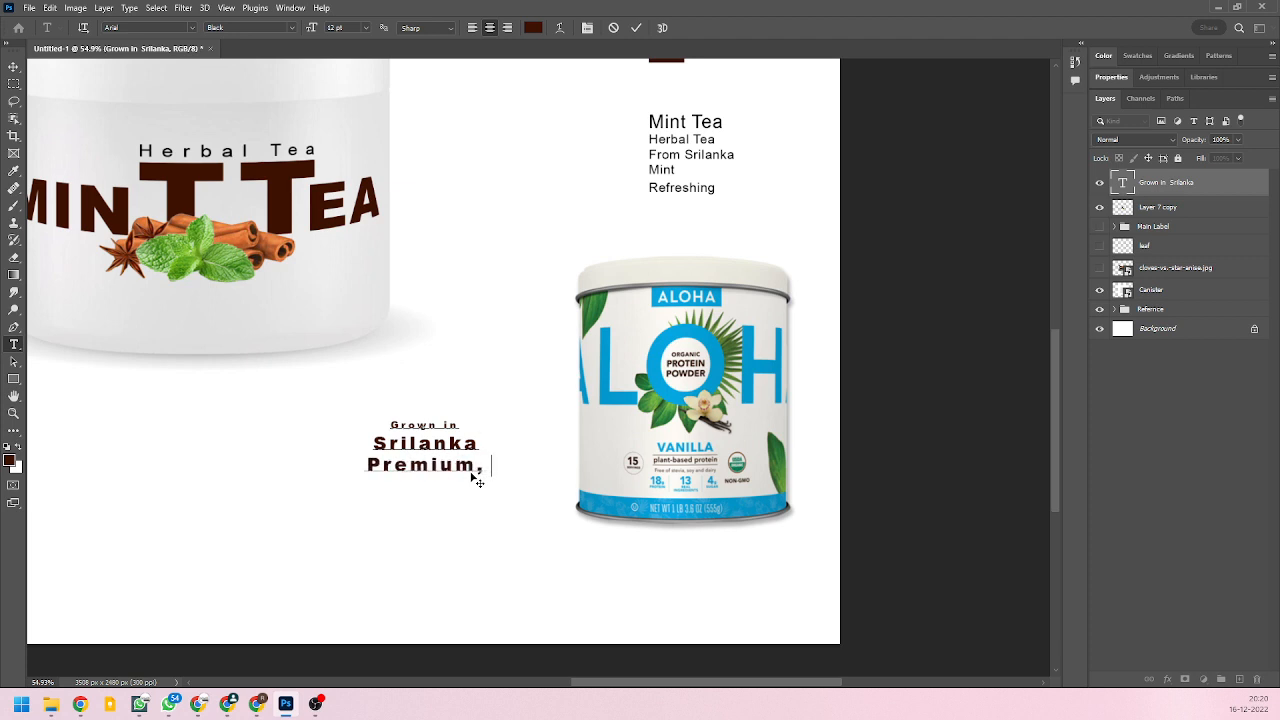
{"action": "key", "text": "BackSpace"}
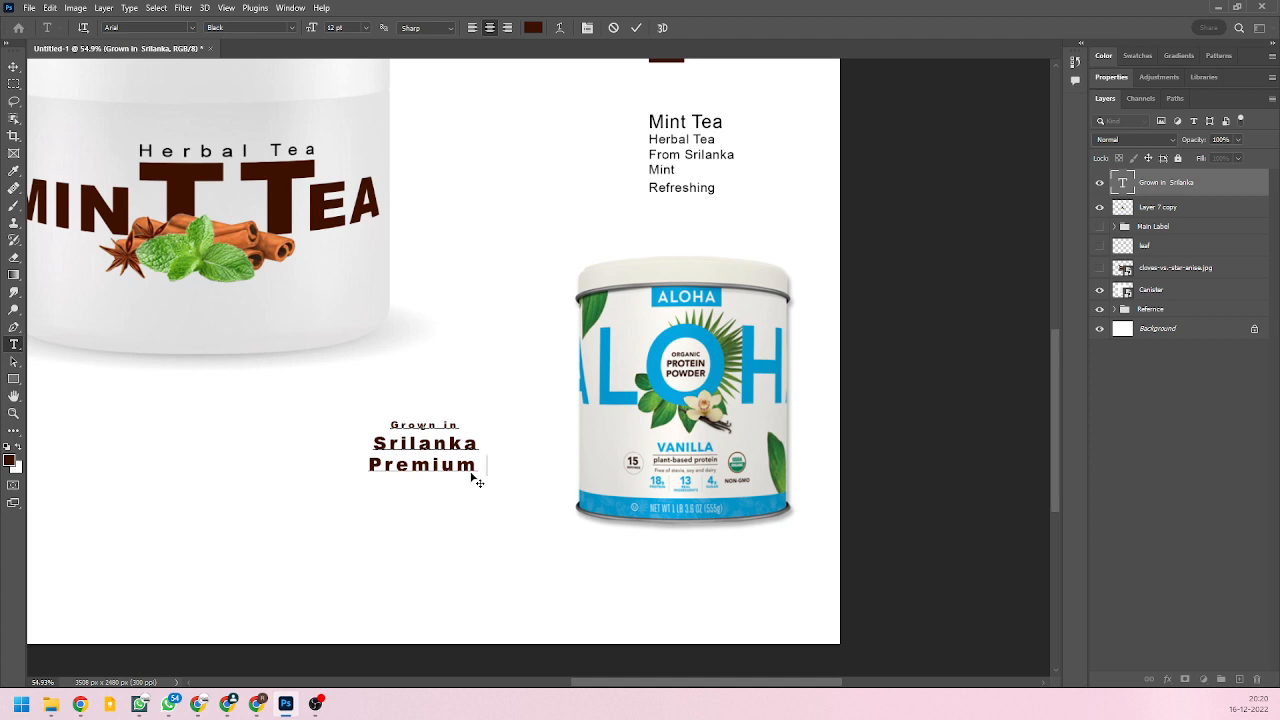
{"action": "type", "text": "Organic"}
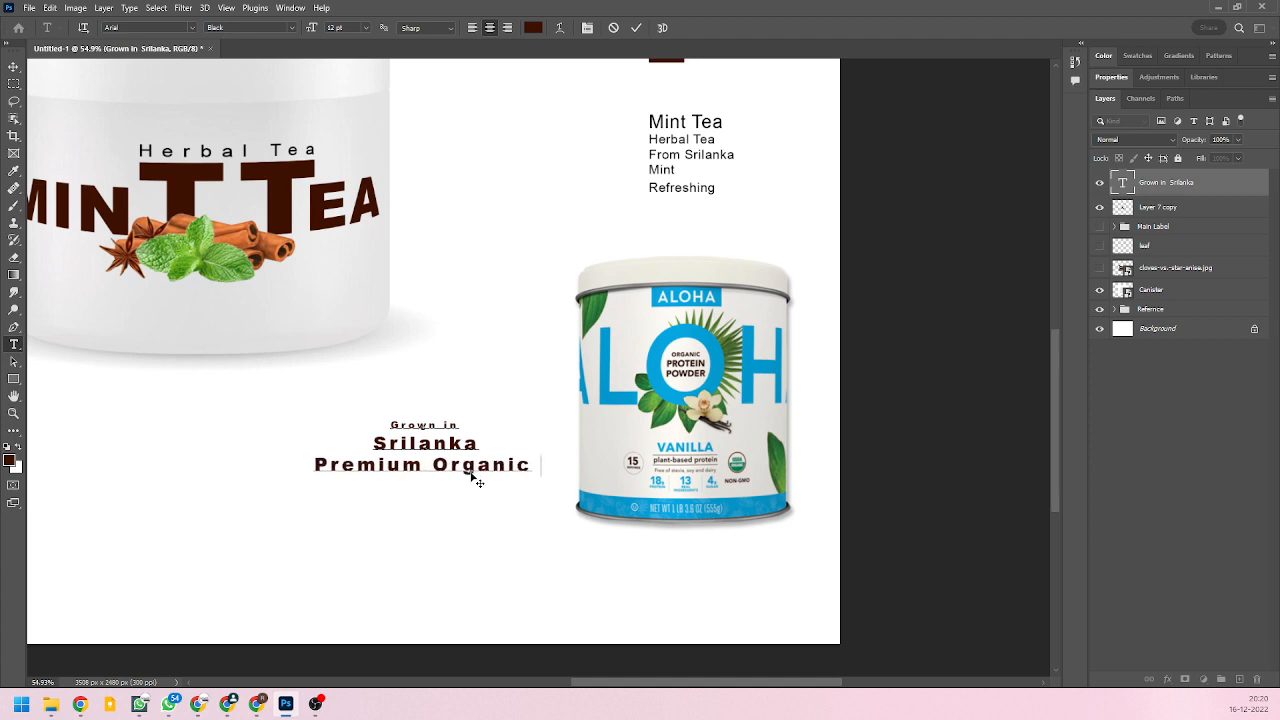
{"action": "type", "text": " tea"}
{"action": "key", "text": "BackSpace"}
{"action": "key", "text": "BackSpace"}
{"action": "key", "text": "BackSpace"}
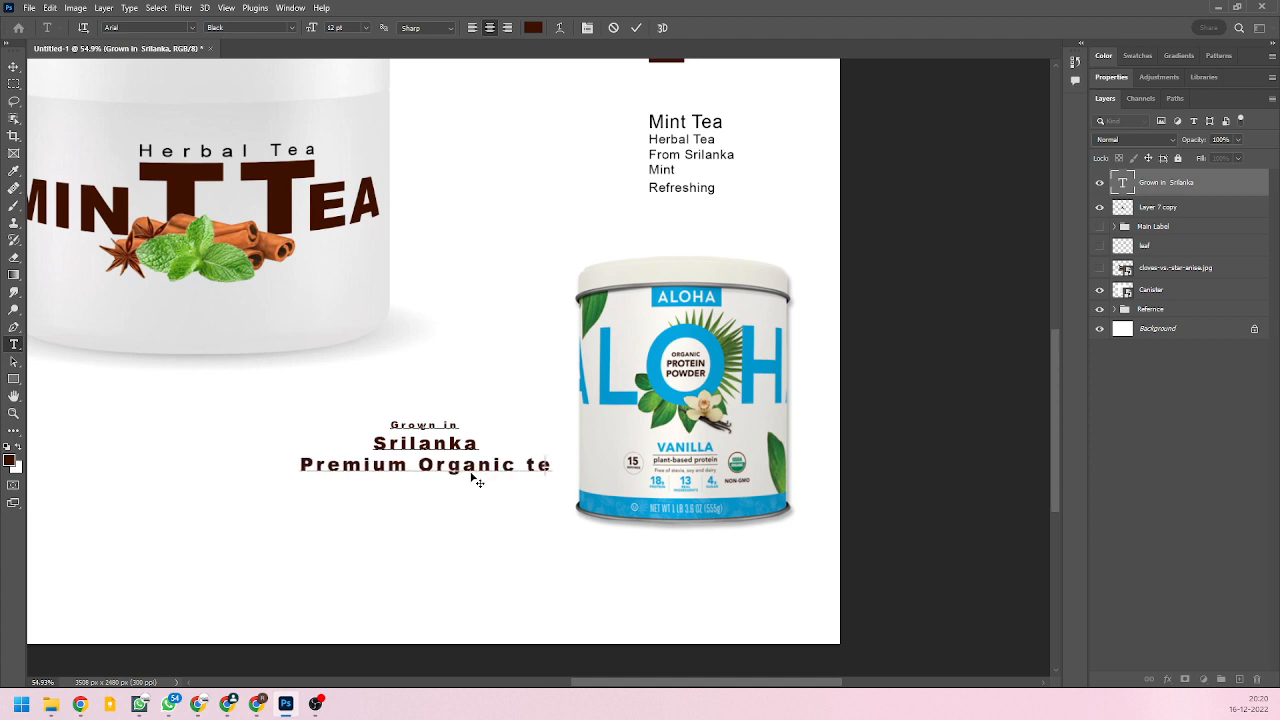
{"action": "type", "text": "Tea"}
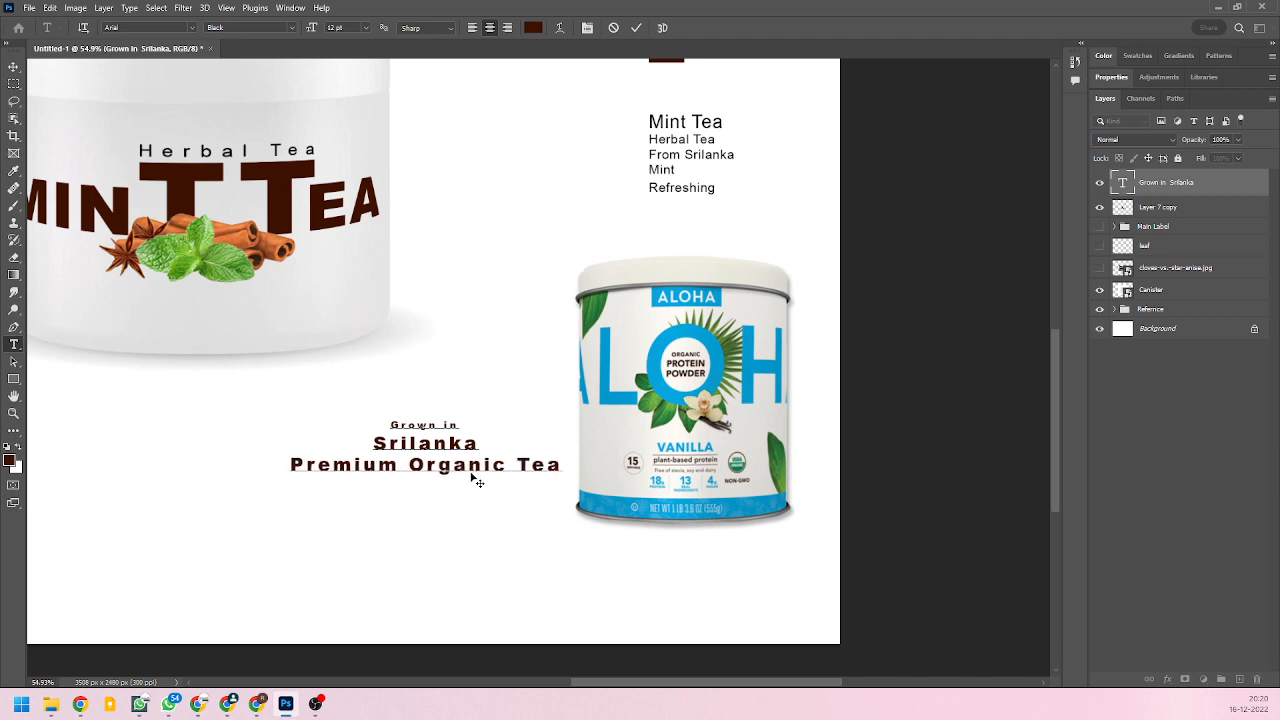
Set the "Premium Organic Tea" line to Berlin Sans FB Regular at 9 pt and finish editing the text.
{"action": "left_click_drag", "start_coordinate": [296, 464], "coordinate": [658, 497]}
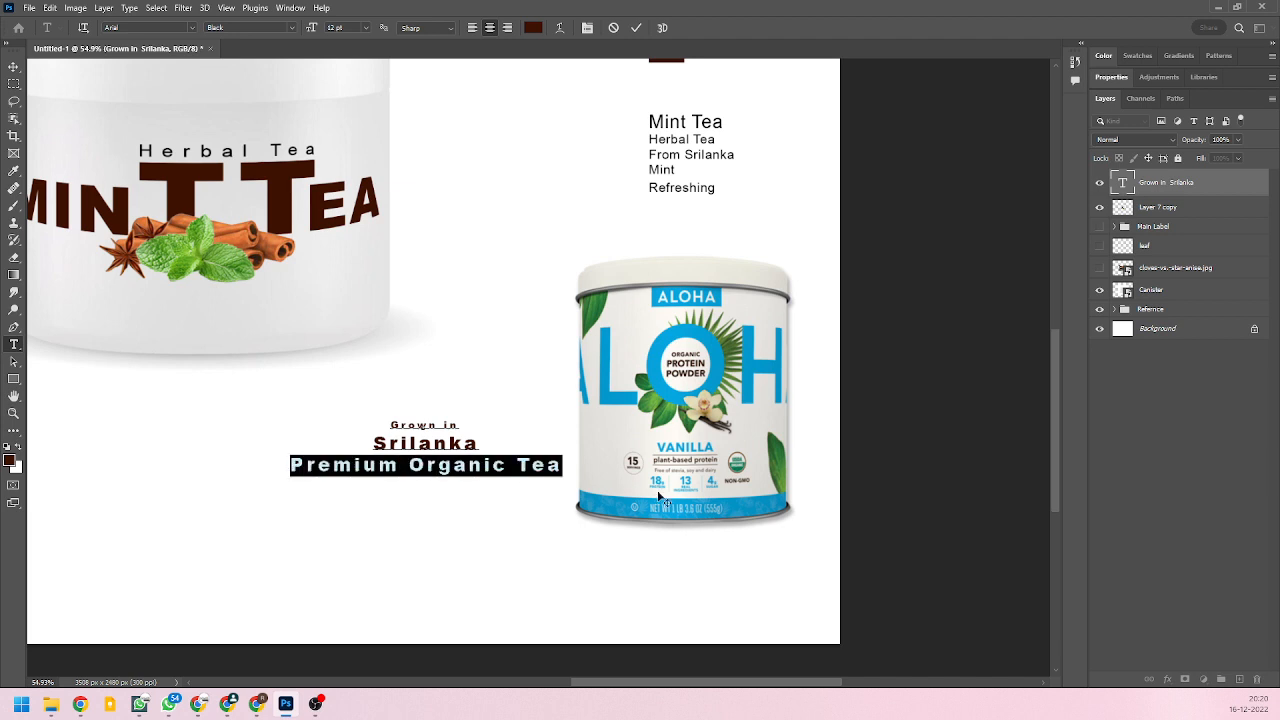
{"action": "left_click", "coordinate": [294, 29]}
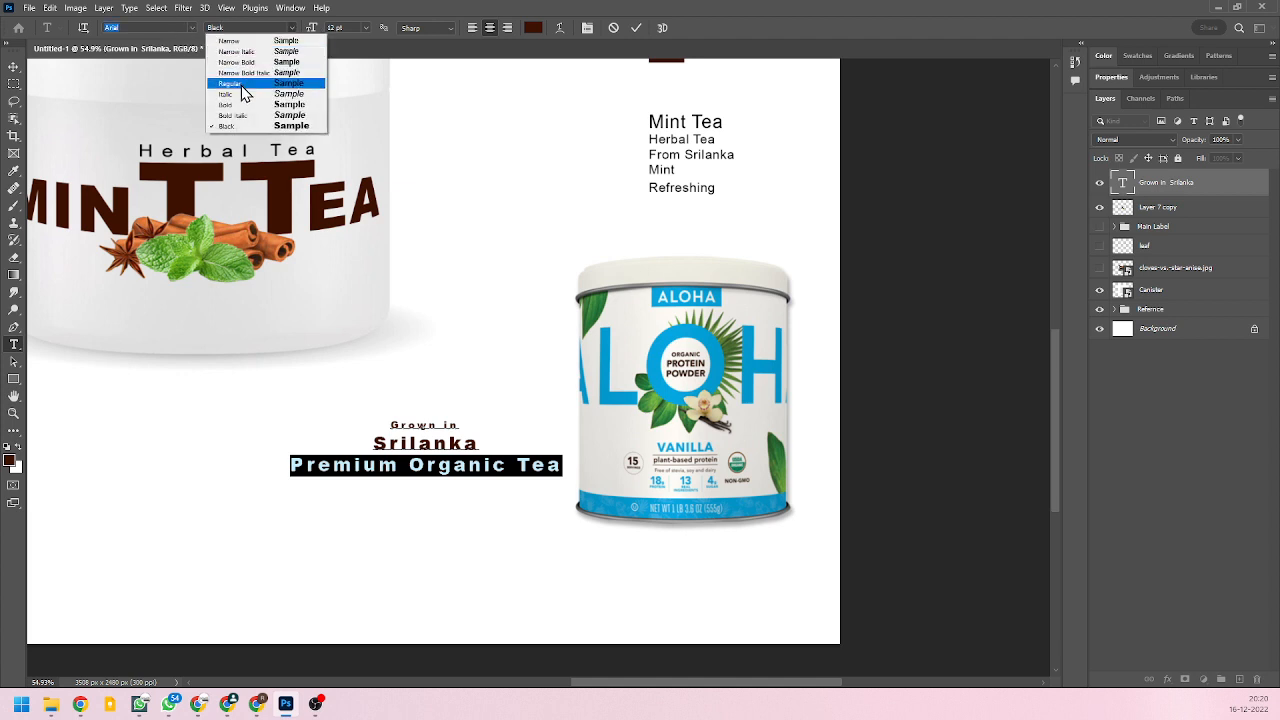
{"action": "left_click", "coordinate": [242, 42]}
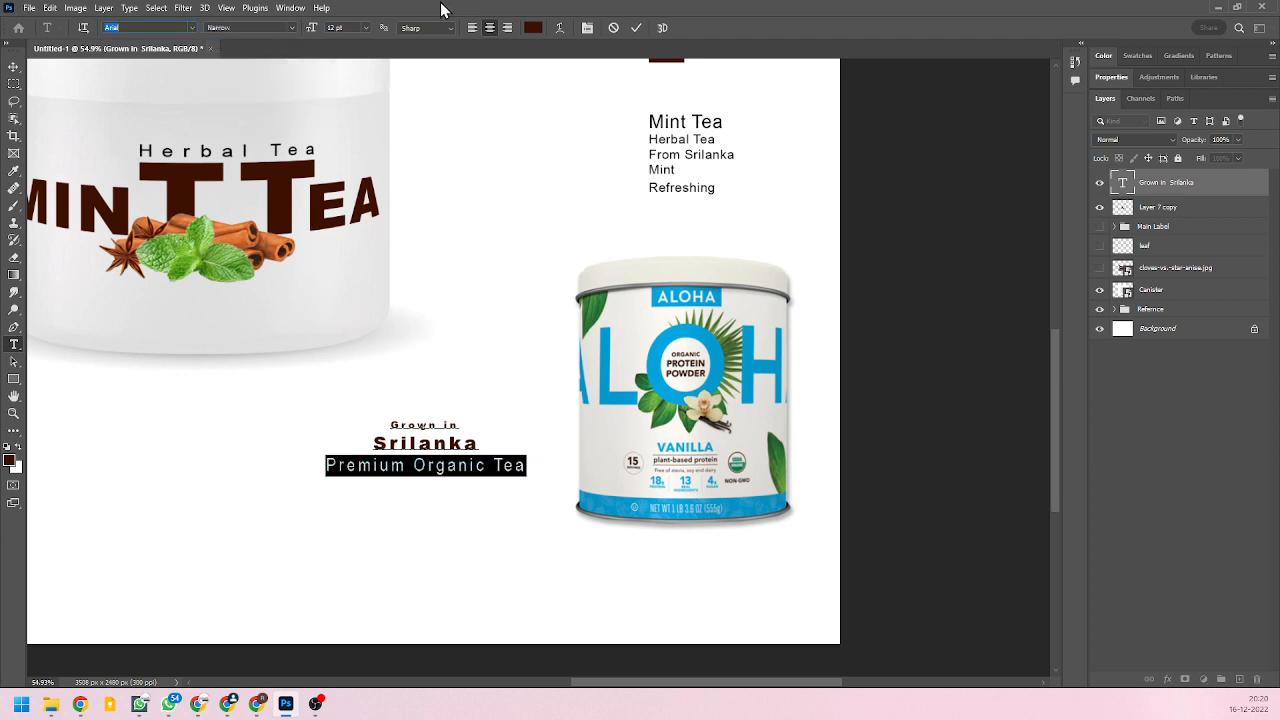
{"action": "left_click", "coordinate": [368, 27]}
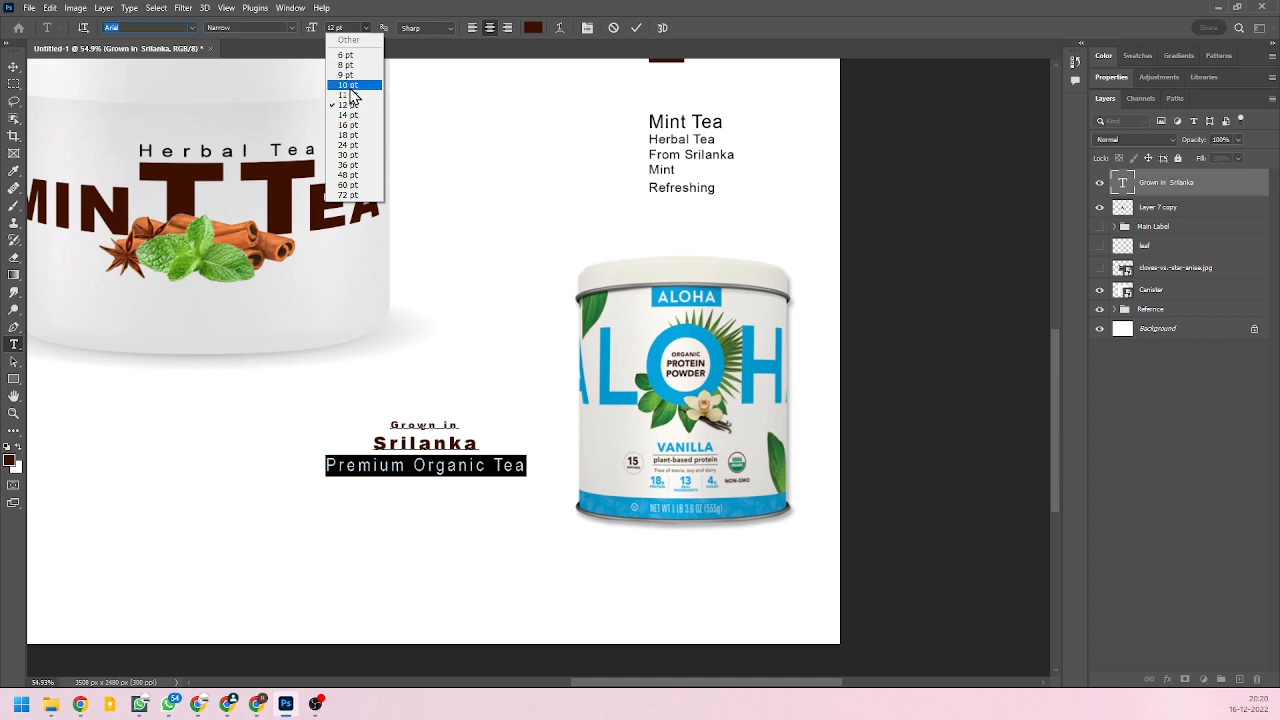
{"action": "left_click", "coordinate": [348, 85]}
{"action": "left_click", "coordinate": [369, 27]}
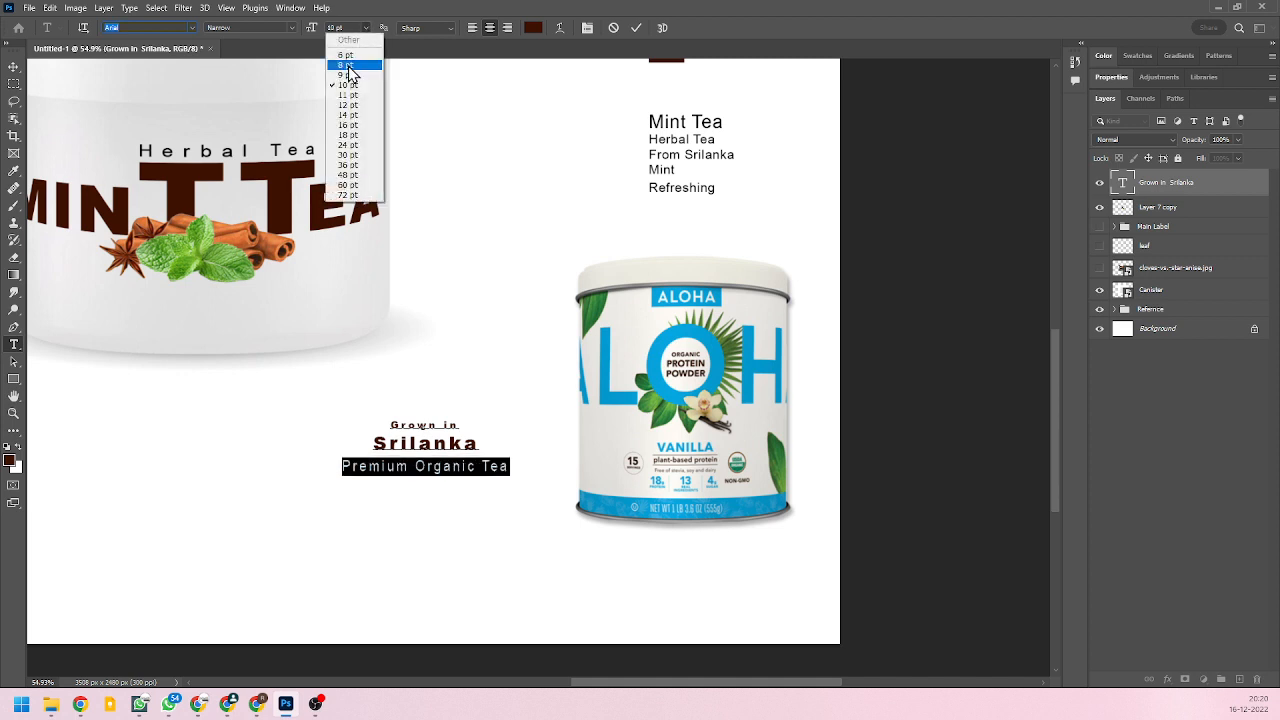
{"action": "left_click", "coordinate": [348, 67]}
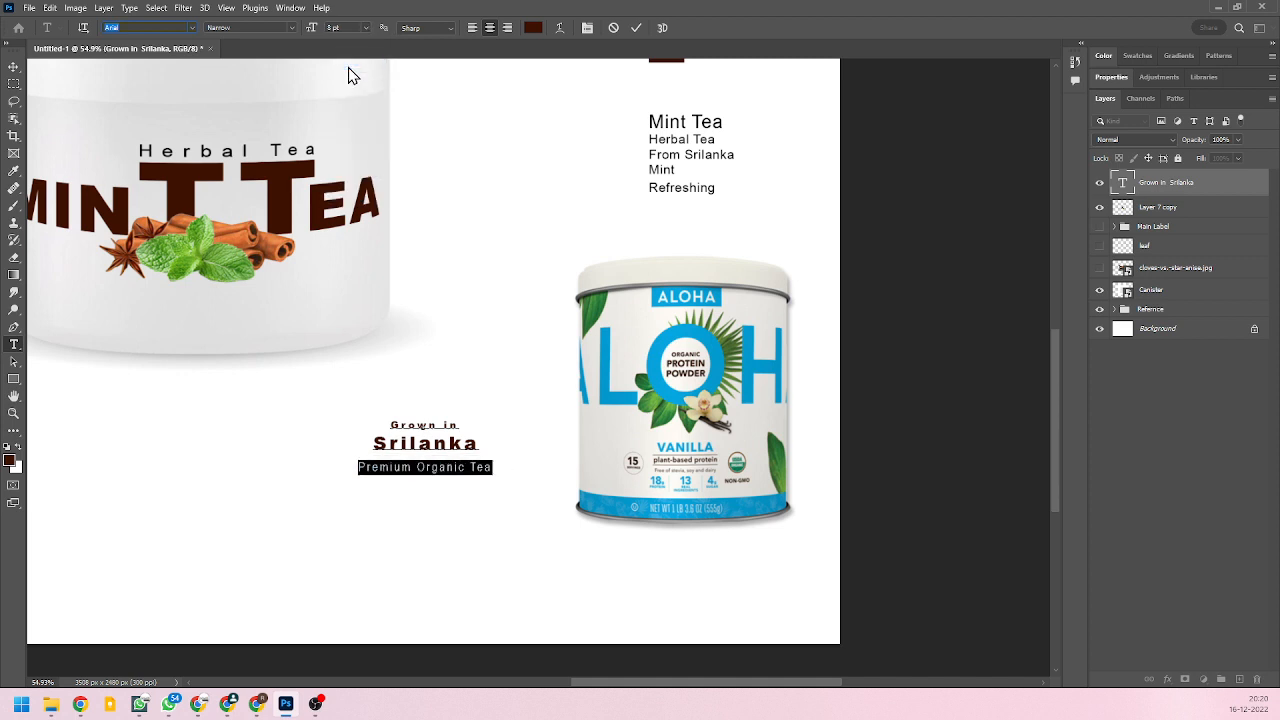
{"action": "left_click", "coordinate": [368, 27]}
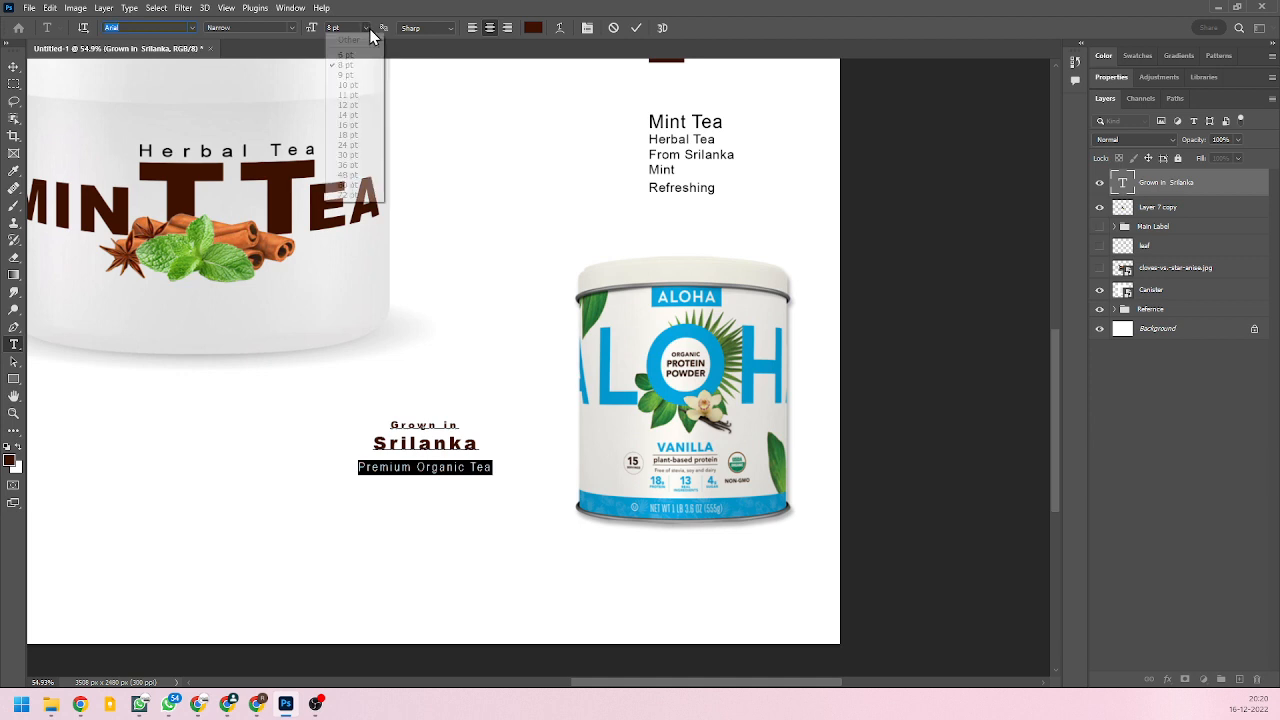
{"action": "left_click", "coordinate": [354, 78]}
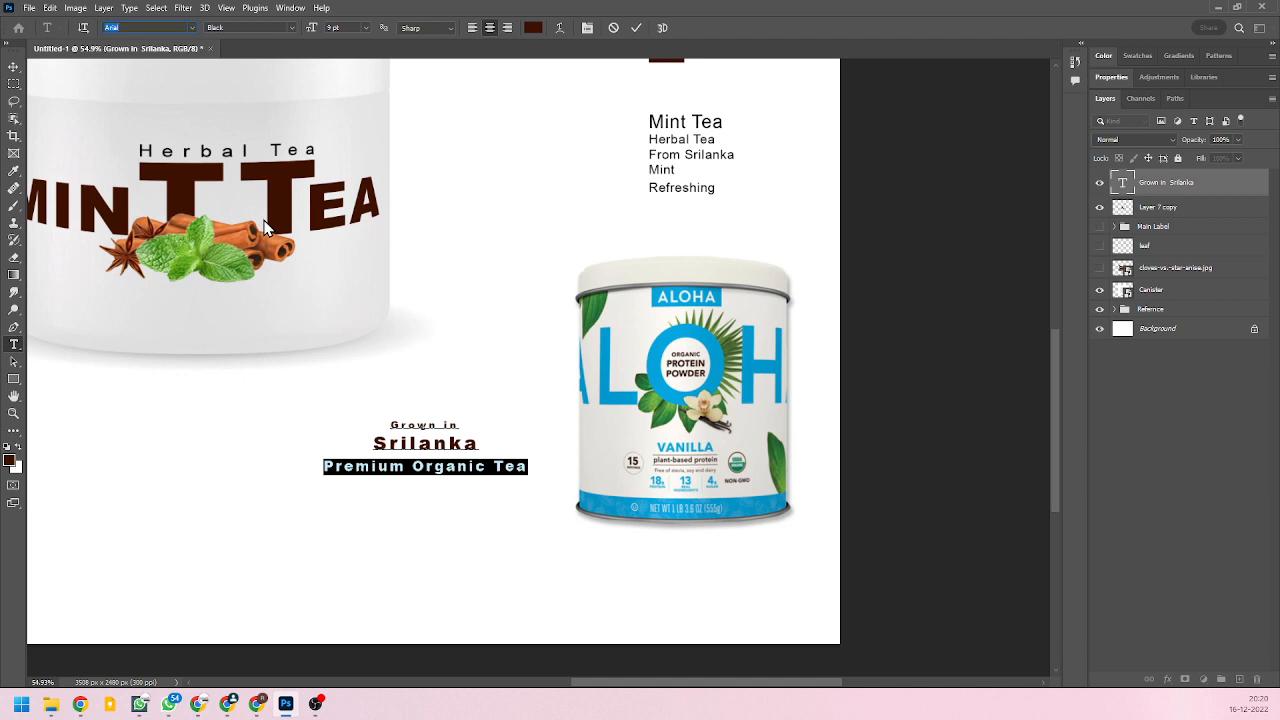
{"action": "key", "text": "Down"}
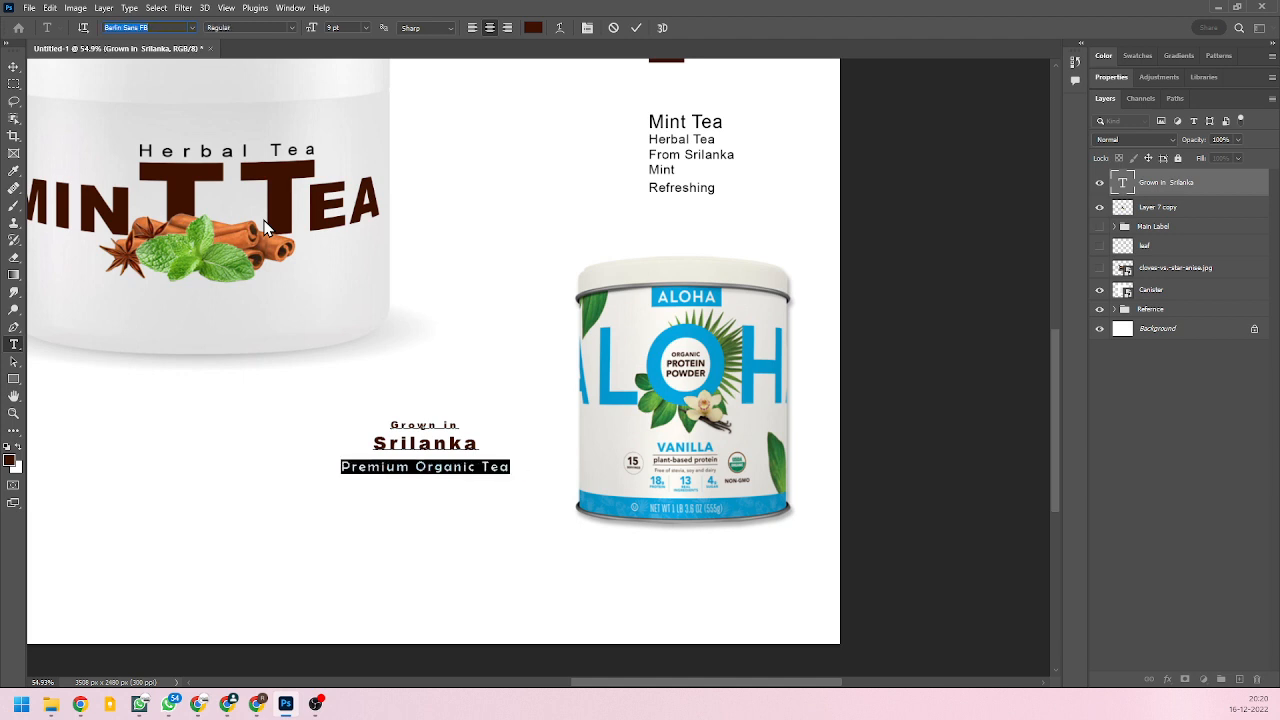
{"action": "left_click", "coordinate": [12, 69]}
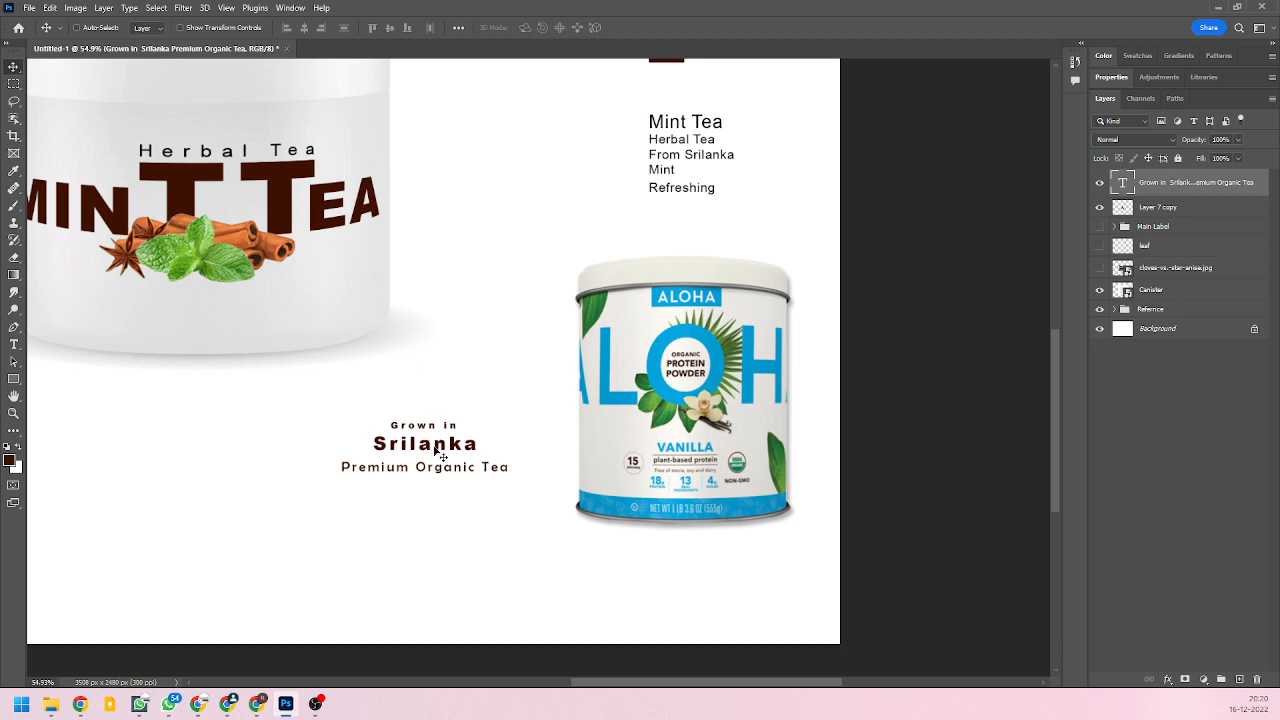
Try the green and peach palette colours on the "Srilanka" line and restore its dark brown (3d1100).
{"action": "scroll", "coordinate": [463, 495], "scroll_direction": "up", "scroll_amount": 1}
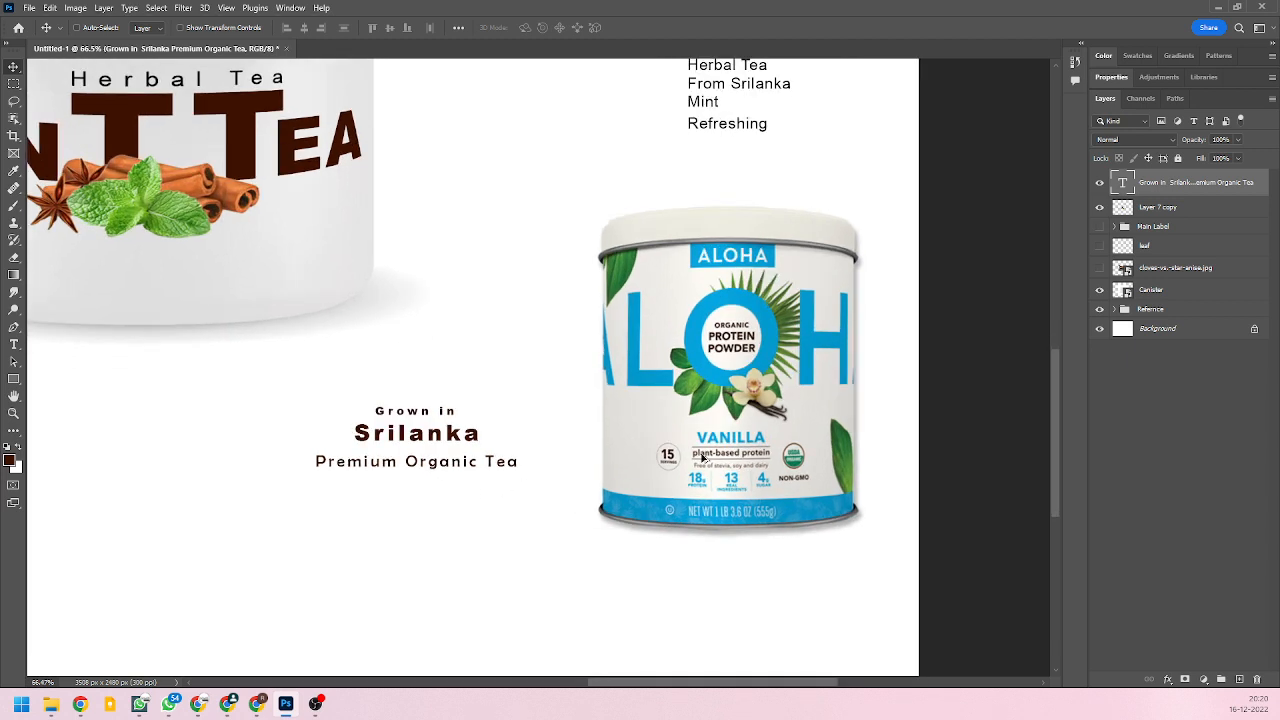
{"action": "scroll", "coordinate": [449, 448], "scroll_direction": "up", "scroll_amount": 1}
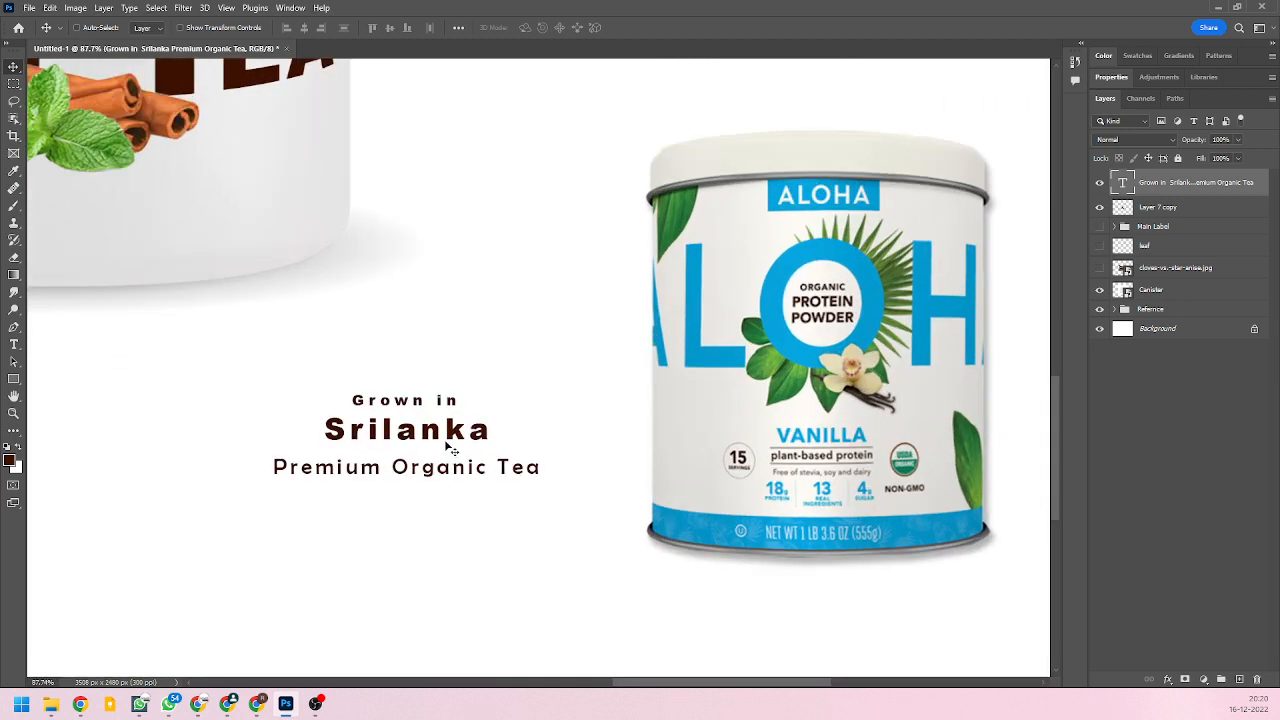
{"action": "scroll", "coordinate": [449, 448], "scroll_direction": "down", "scroll_amount": 3}
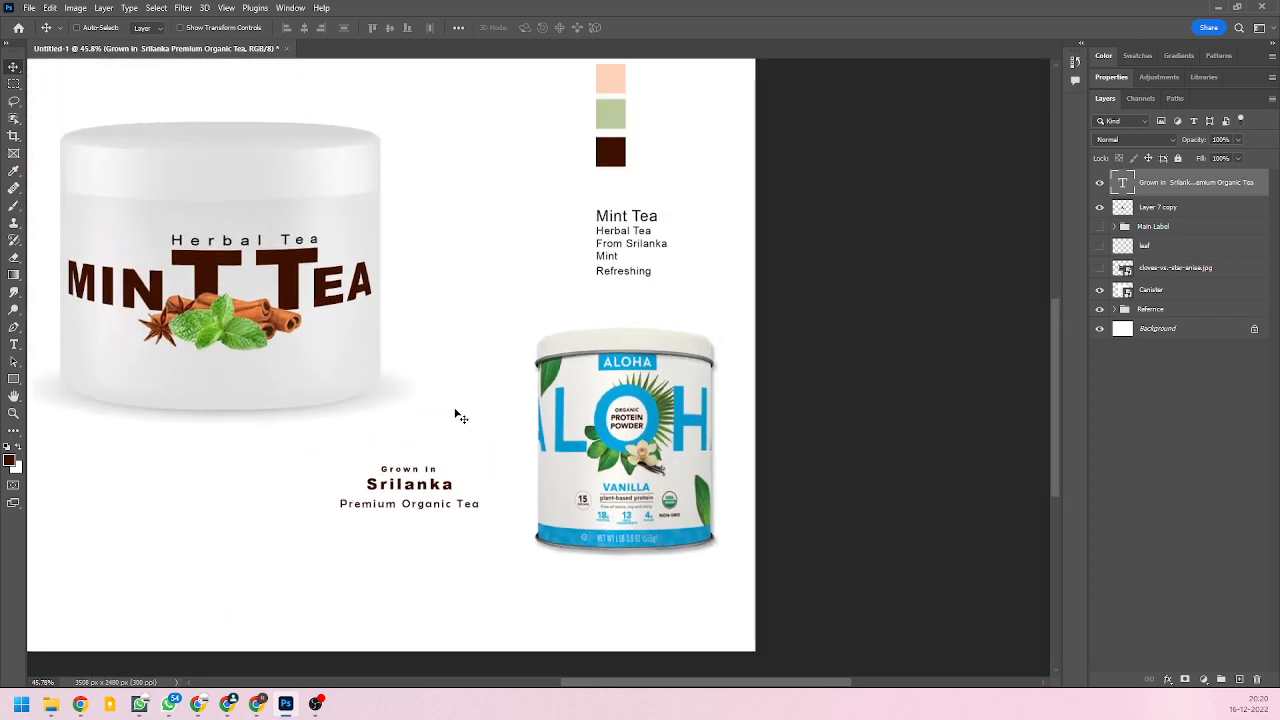
{"action": "double_click", "coordinate": [411, 496]}
{"action": "left_click", "coordinate": [369, 484]}
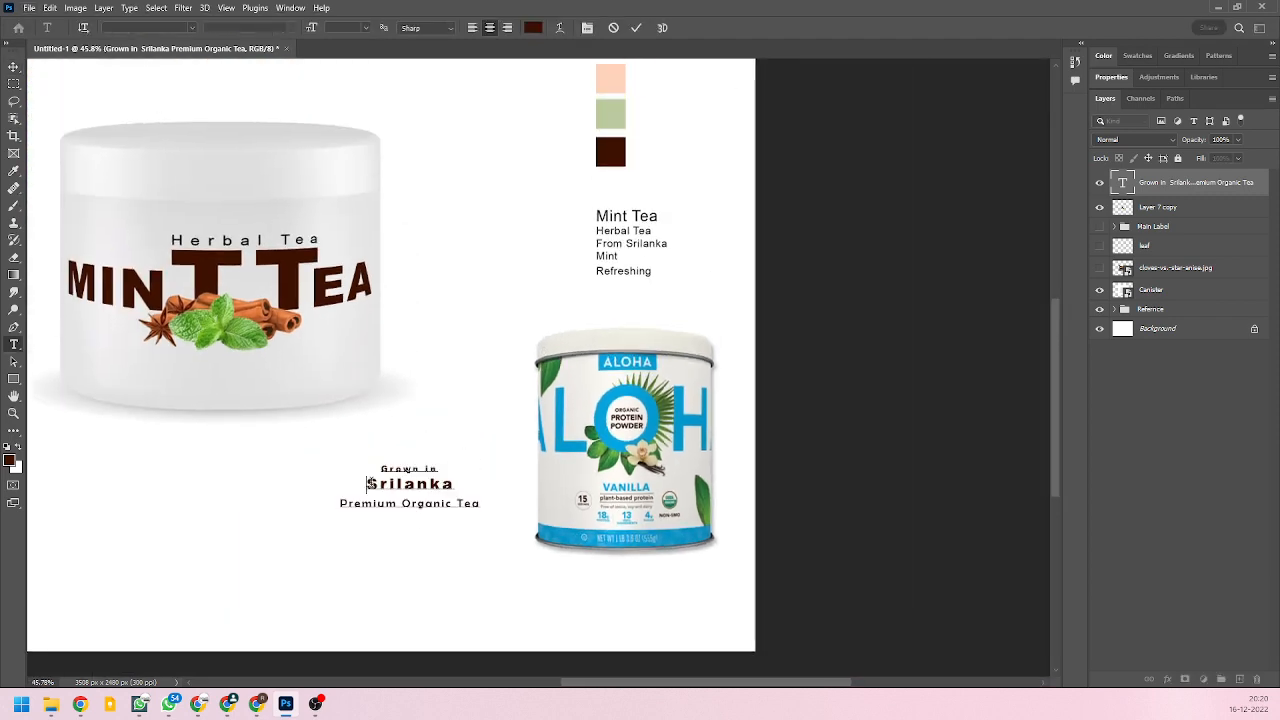
{"action": "left_click_drag", "start_coordinate": [369, 484], "coordinate": [455, 484]}
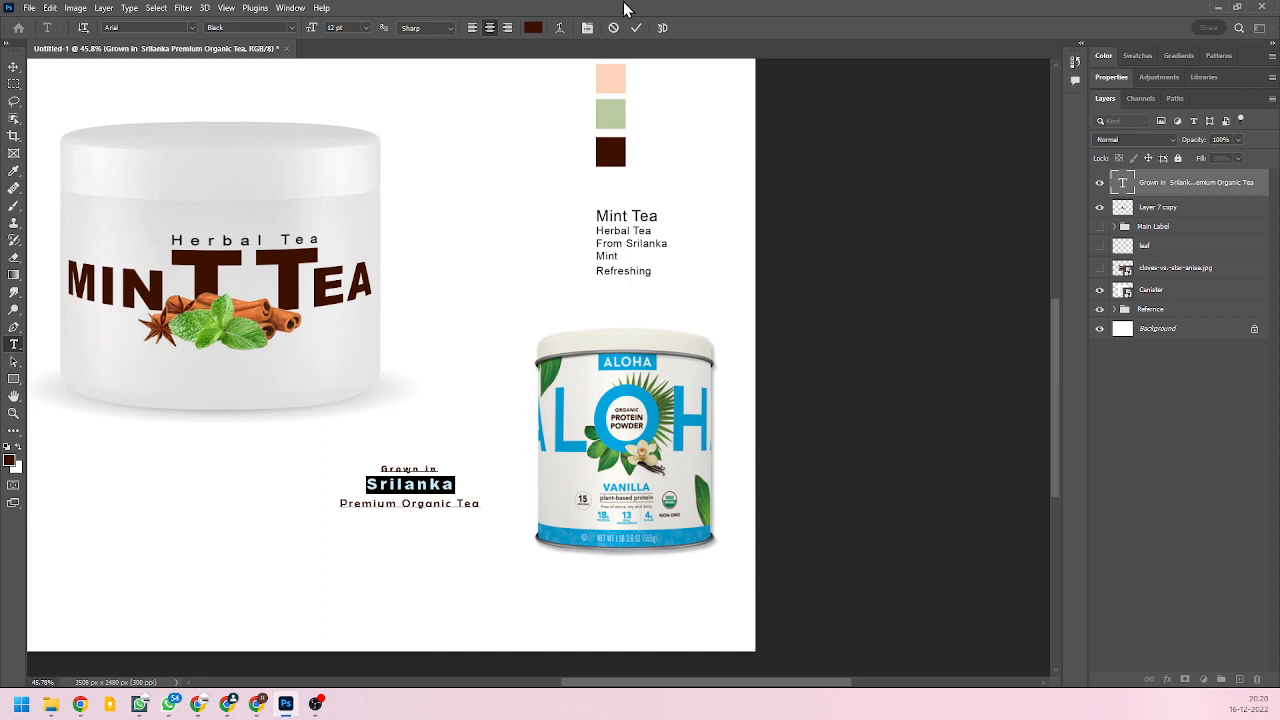
{"action": "left_click", "coordinate": [533, 27]}
{"action": "left_click", "coordinate": [621, 118]}
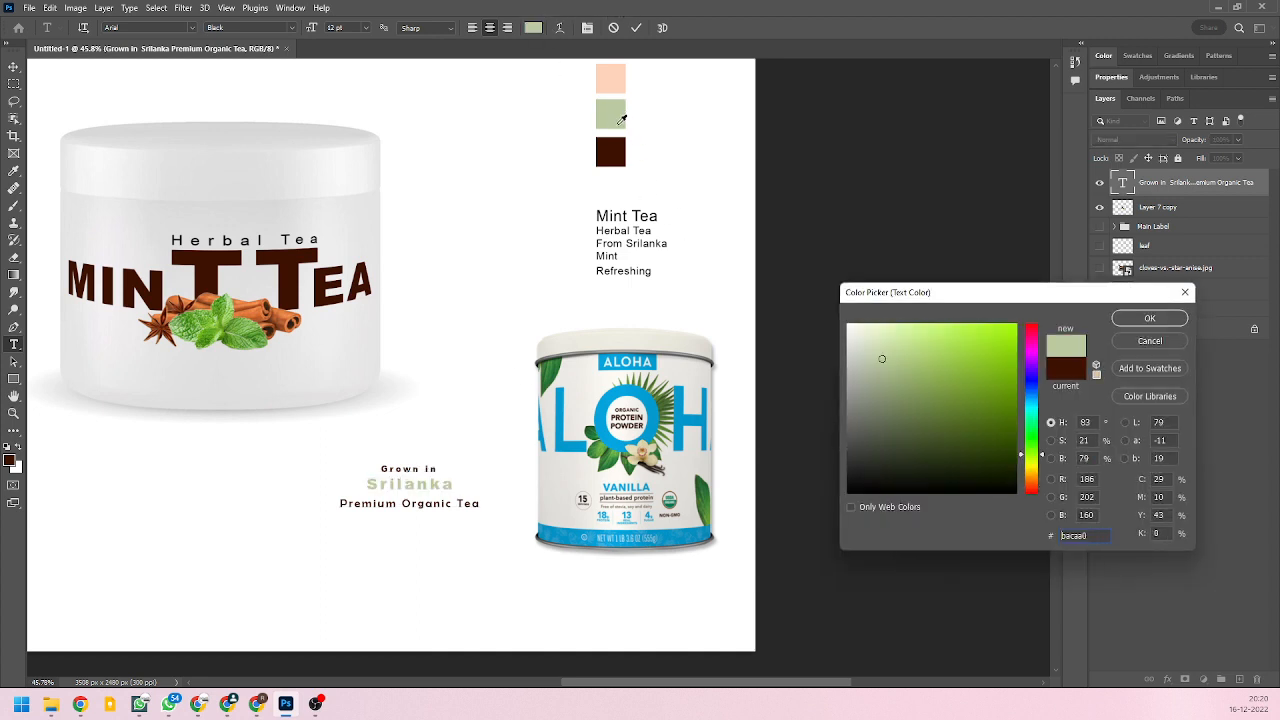
{"action": "left_click", "coordinate": [611, 78]}
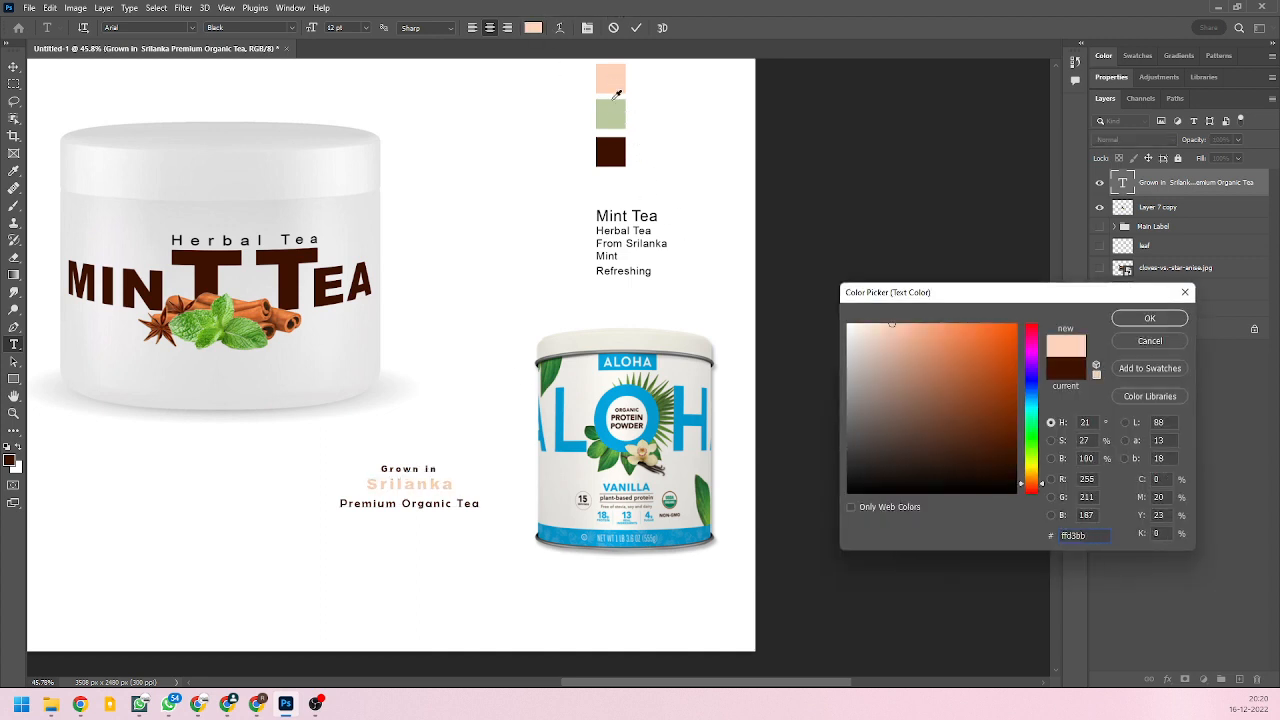
{"action": "left_click", "coordinate": [617, 115]}
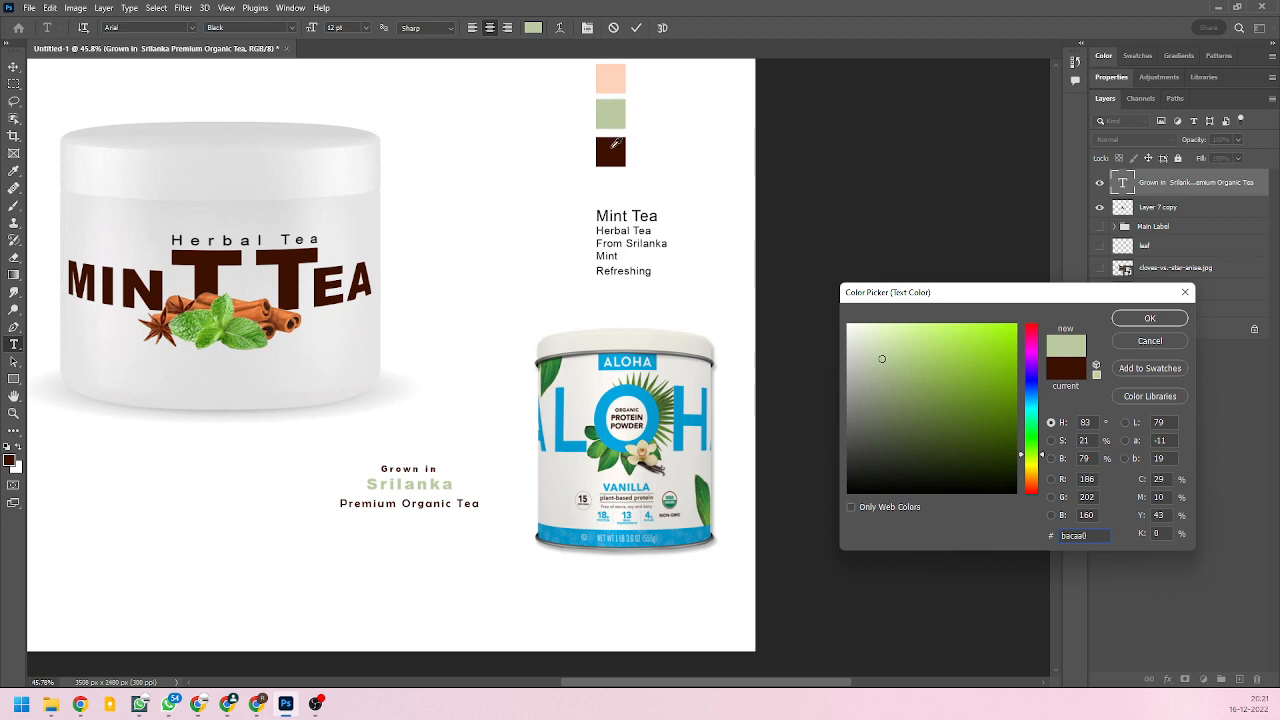
{"action": "left_click", "coordinate": [616, 143]}
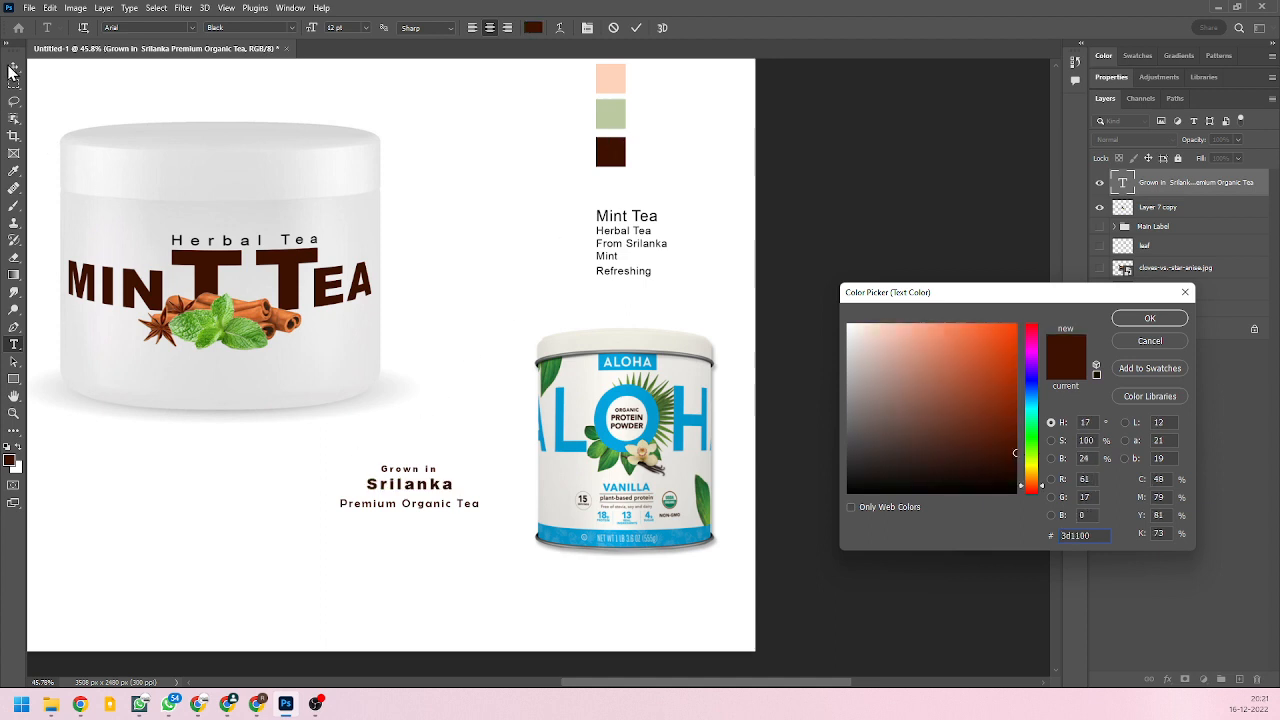
{"action": "left_click", "coordinate": [1136, 320]}
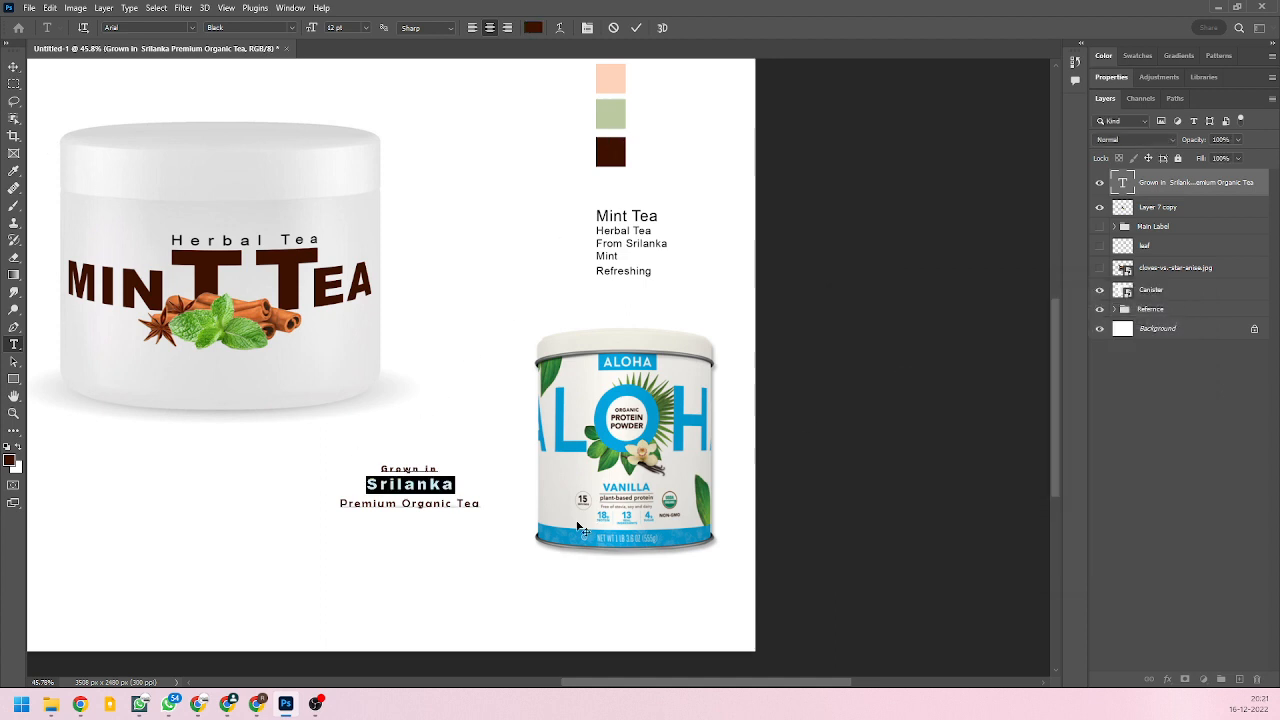
Recolour the "Premium Organic Tea" line with the palette green (bacaa0) and finish editing the text.
{"action": "left_click", "coordinate": [420, 503]}
{"action": "left_click_drag", "start_coordinate": [337, 500], "coordinate": [482, 503]}
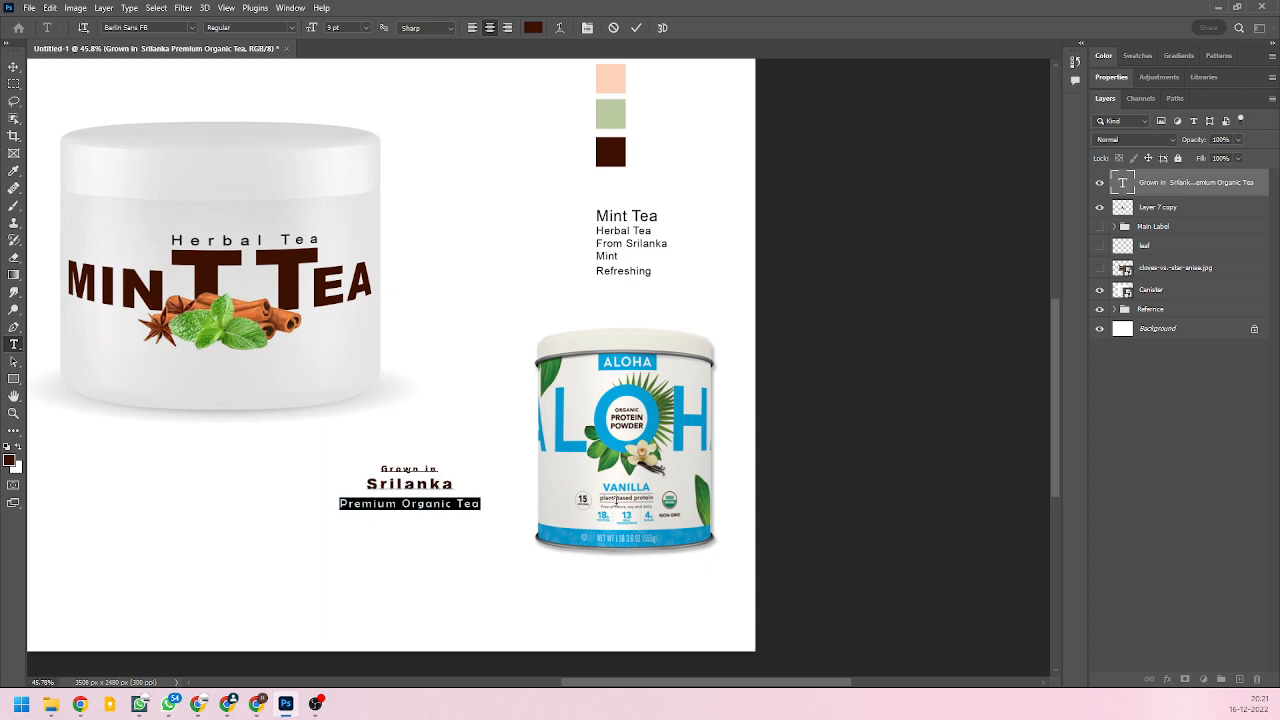
{"action": "left_click", "coordinate": [532, 27]}
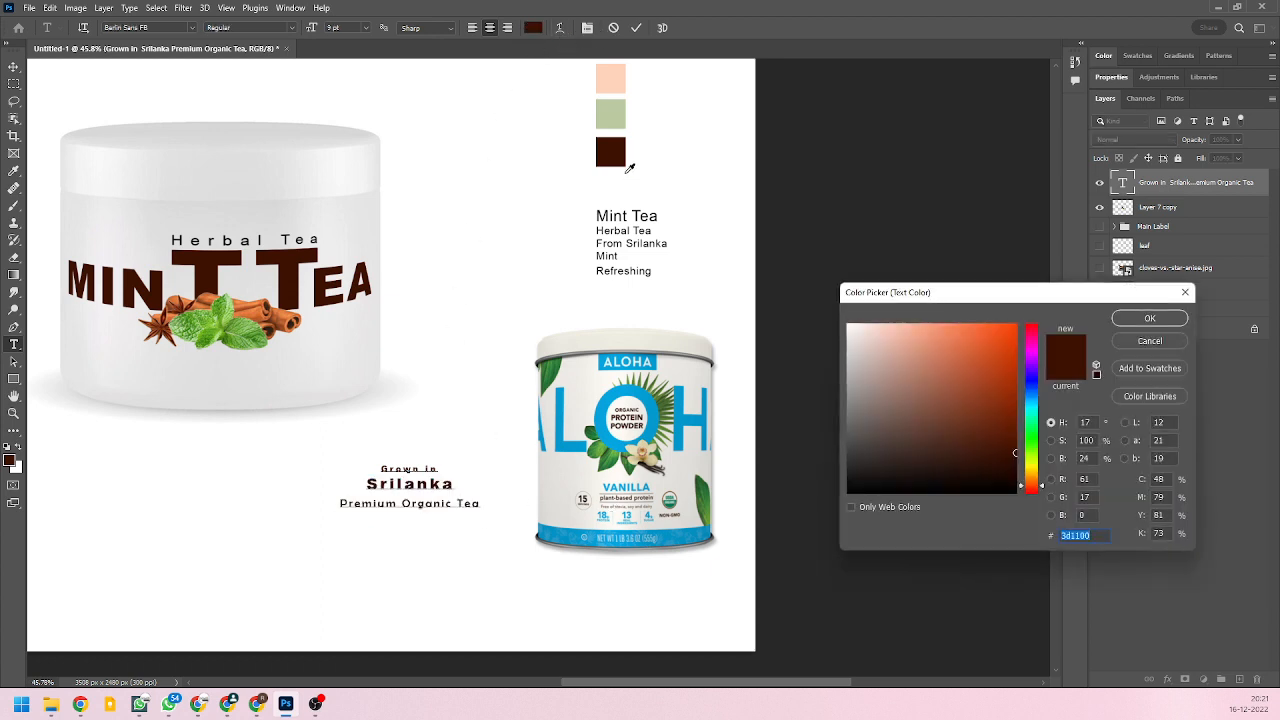
{"action": "left_click", "coordinate": [611, 113]}
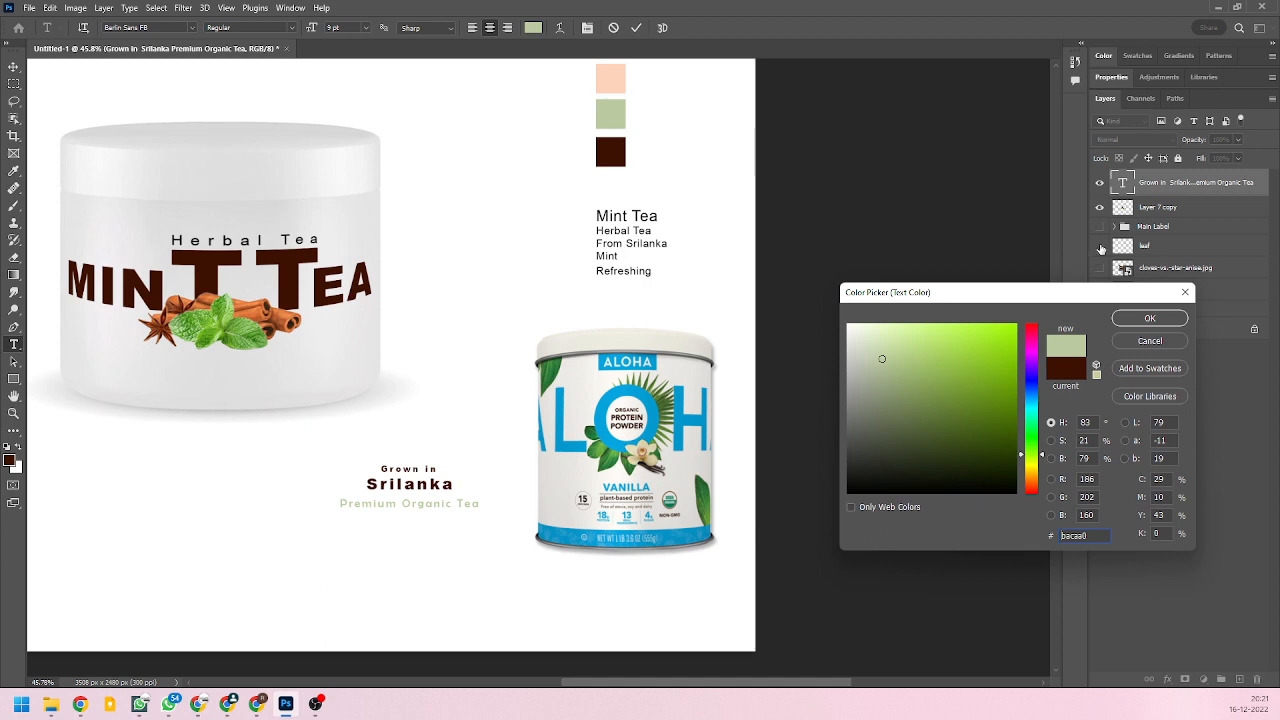
{"action": "left_click", "coordinate": [1149, 318]}
{"action": "scroll", "coordinate": [490, 482], "scroll_direction": "up", "scroll_amount": 2}
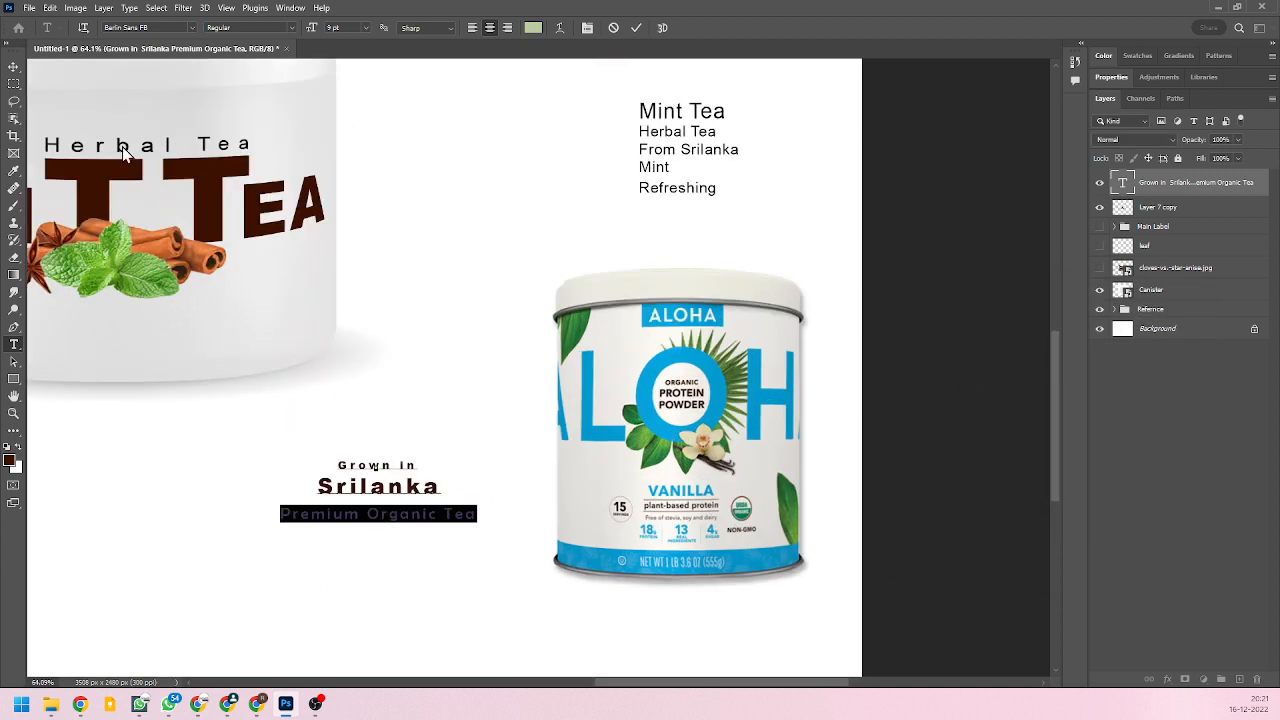
{"action": "left_click", "coordinate": [13, 66]}
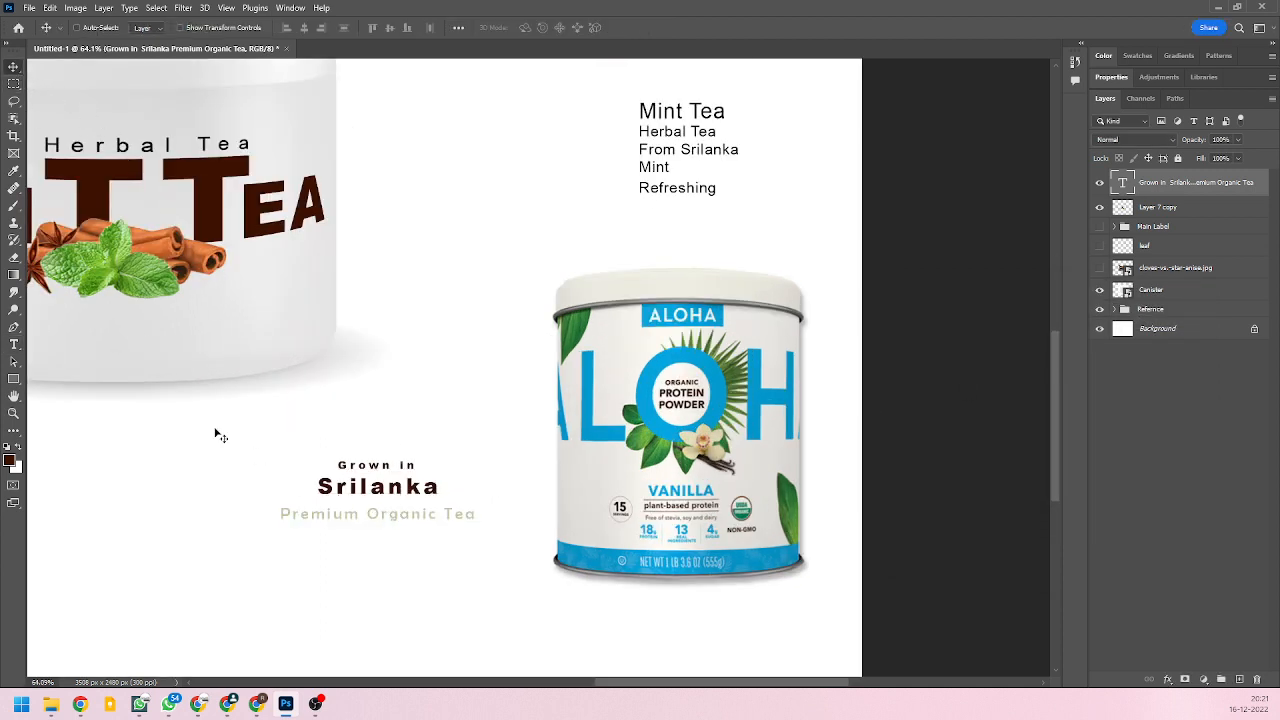
Draw a horizontal line about 327 px long and 1 px thick between "Srilanka" and "Premium Organic Tea".
{"action": "left_click", "coordinate": [16, 380]}
{"action": "right_click", "coordinate": [17, 381]}
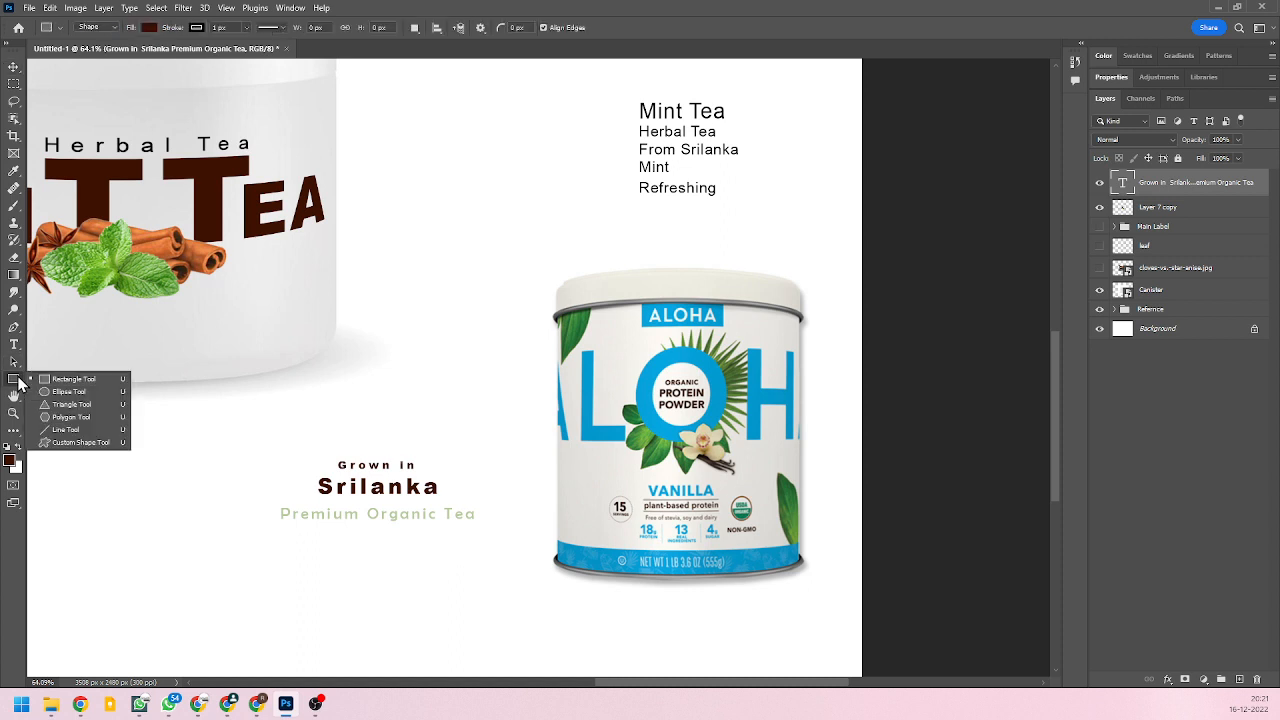
{"action": "left_click", "coordinate": [68, 430]}
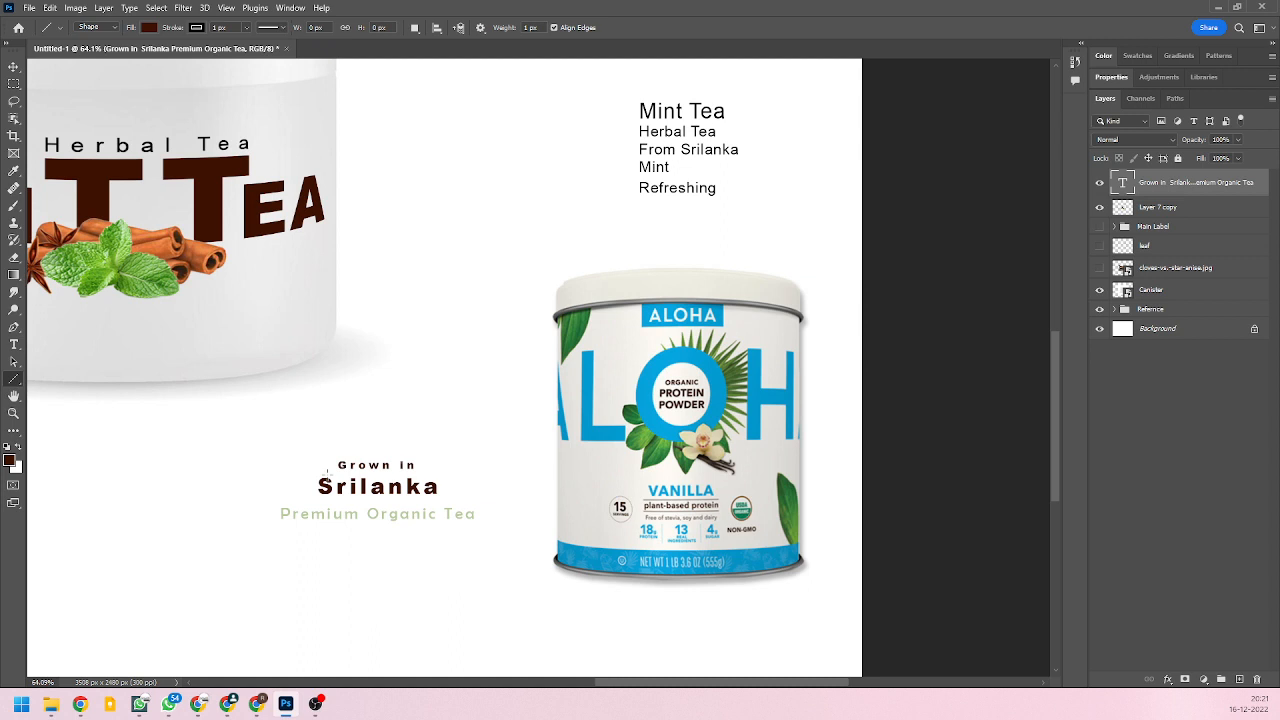
{"action": "scroll", "coordinate": [407, 525], "scroll_direction": "up", "scroll_amount": 2}
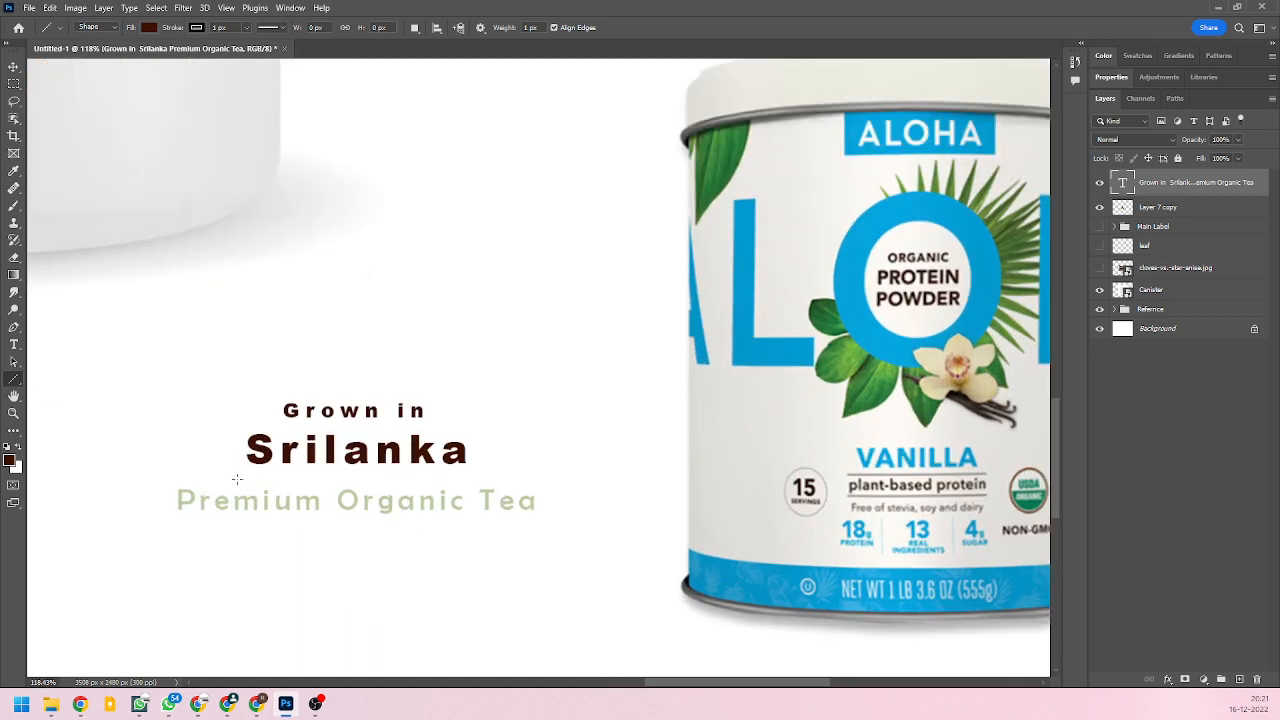
{"action": "left_click_drag", "start_coordinate": [228, 478], "coordinate": [486, 490]}
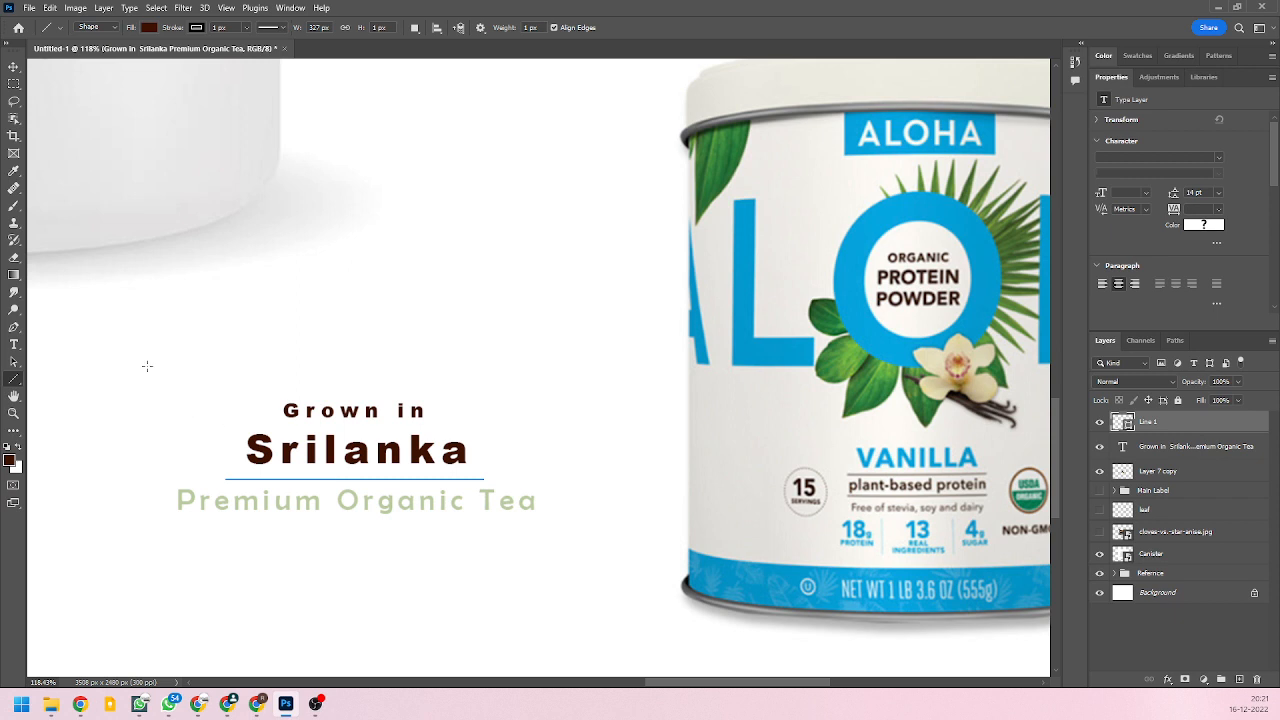
{"action": "left_click", "coordinate": [13, 68]}
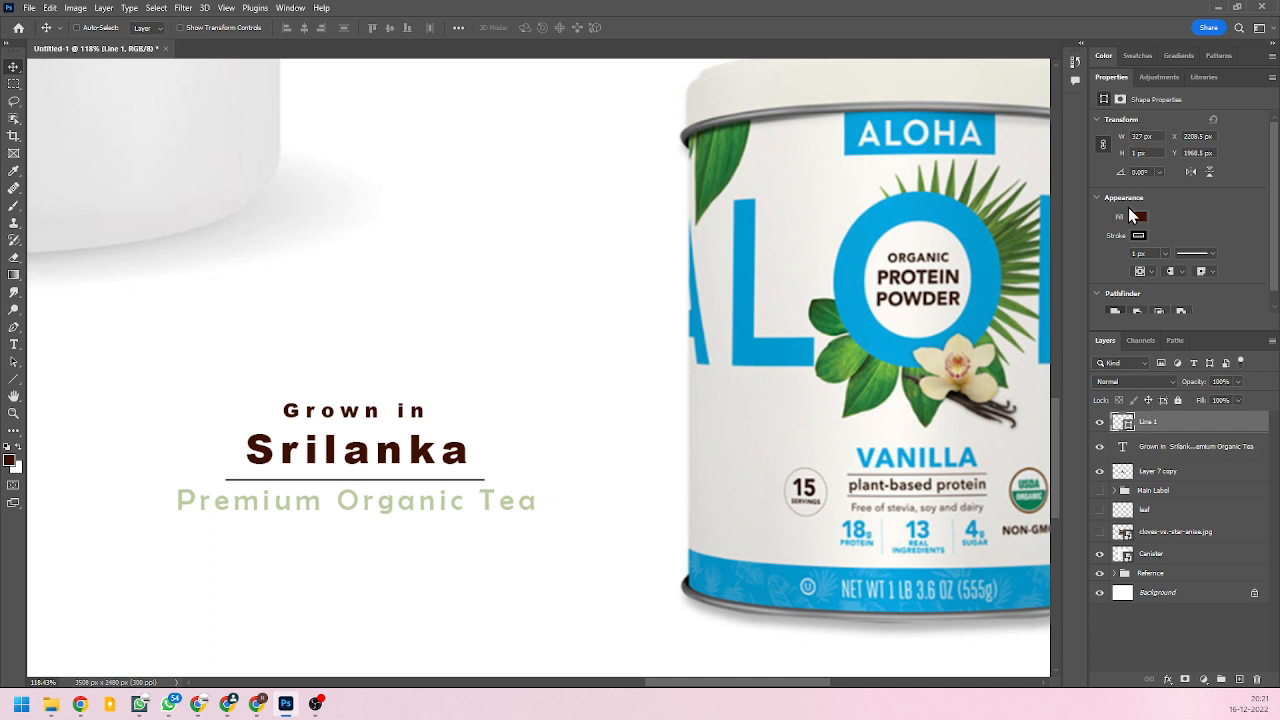
Try other stroke widths on the divider line and return it to 1 px.
{"action": "left_click", "coordinate": [1166, 253]}
{"action": "mouse_move", "coordinate": [1175, 268]}
{"action": "left_mouse_down"}
{"action": "mouse_move", "coordinate": [1193, 267]}
{"action": "mouse_move", "coordinate": [1163, 267]}
{"action": "left_mouse_up"}
{"action": "left_click", "coordinate": [1183, 230]}
{"action": "left_click", "coordinate": [1164, 253]}
{"action": "left_click_drag", "start_coordinate": [1167, 269], "coordinate": [1155, 262]}
{"action": "type", "text": "1"}
{"action": "key", "text": "Return"}
Duplicate the divider line and place the copy just below "Premium Organic Tea".
{"action": "left_click_drag", "start_coordinate": [452, 484], "coordinate": [449, 530]}
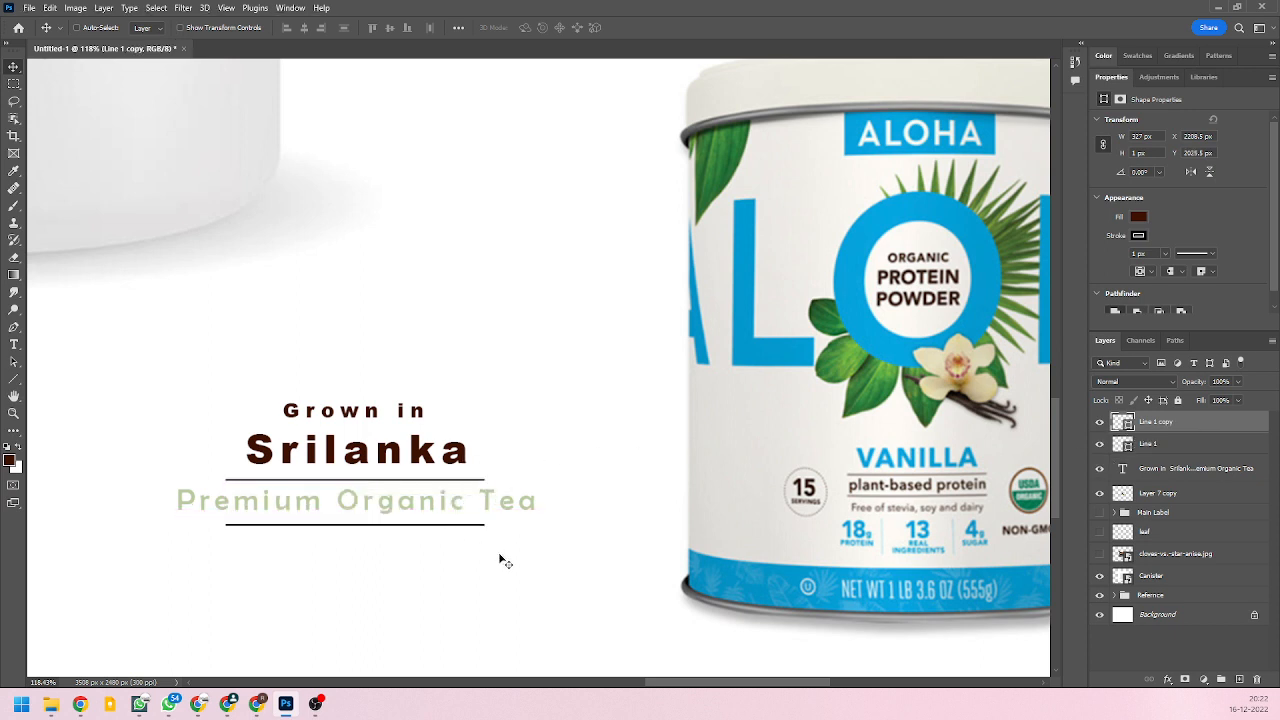
{"action": "key", "text": "ctrl"}
{"action": "left_click_drag", "start_coordinate": [451, 531], "coordinate": [450, 524]}
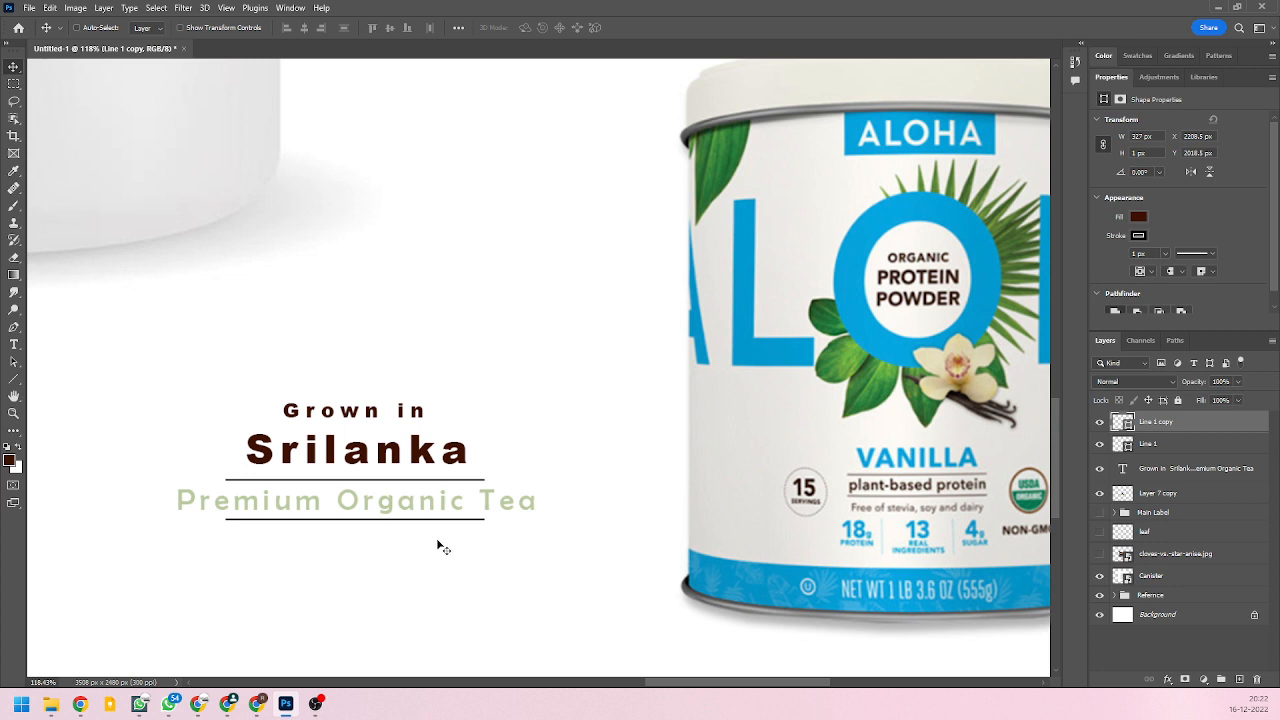
Add a separate text layer reading "Fair Trade" beneath the lower divider line.
{"action": "left_click", "coordinate": [355, 513]}
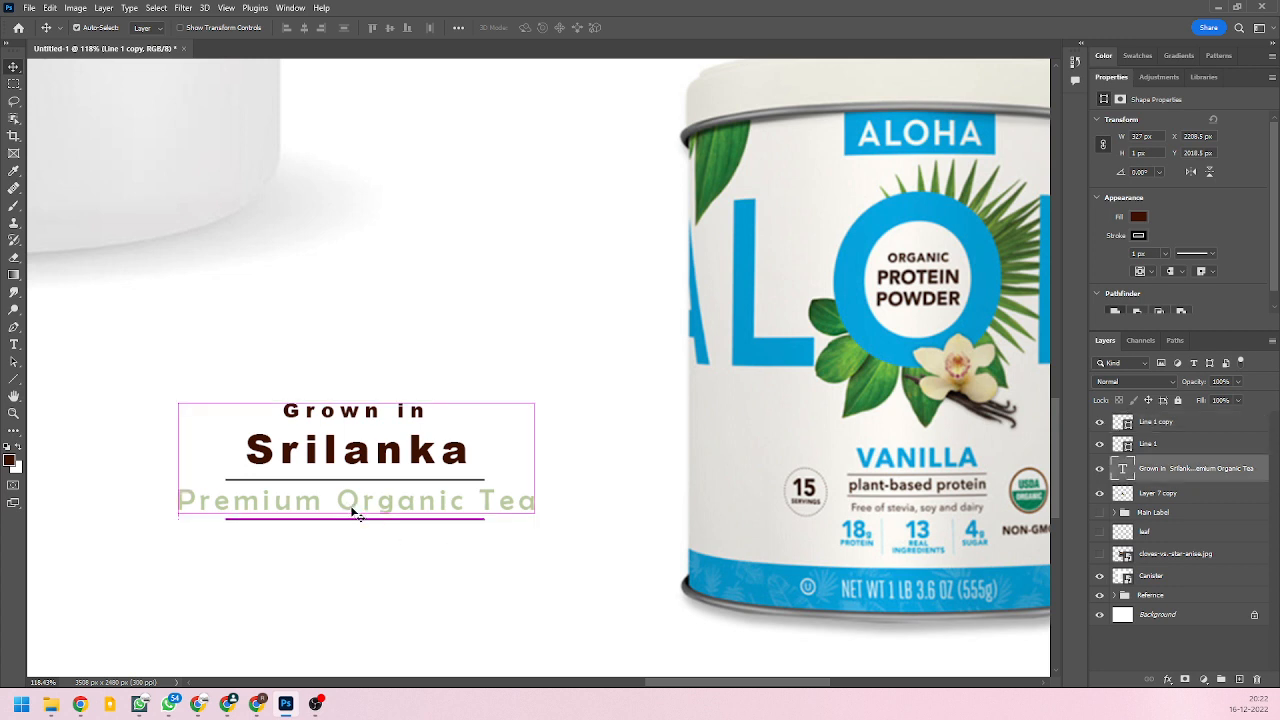
{"action": "left_click", "coordinate": [14, 343]}
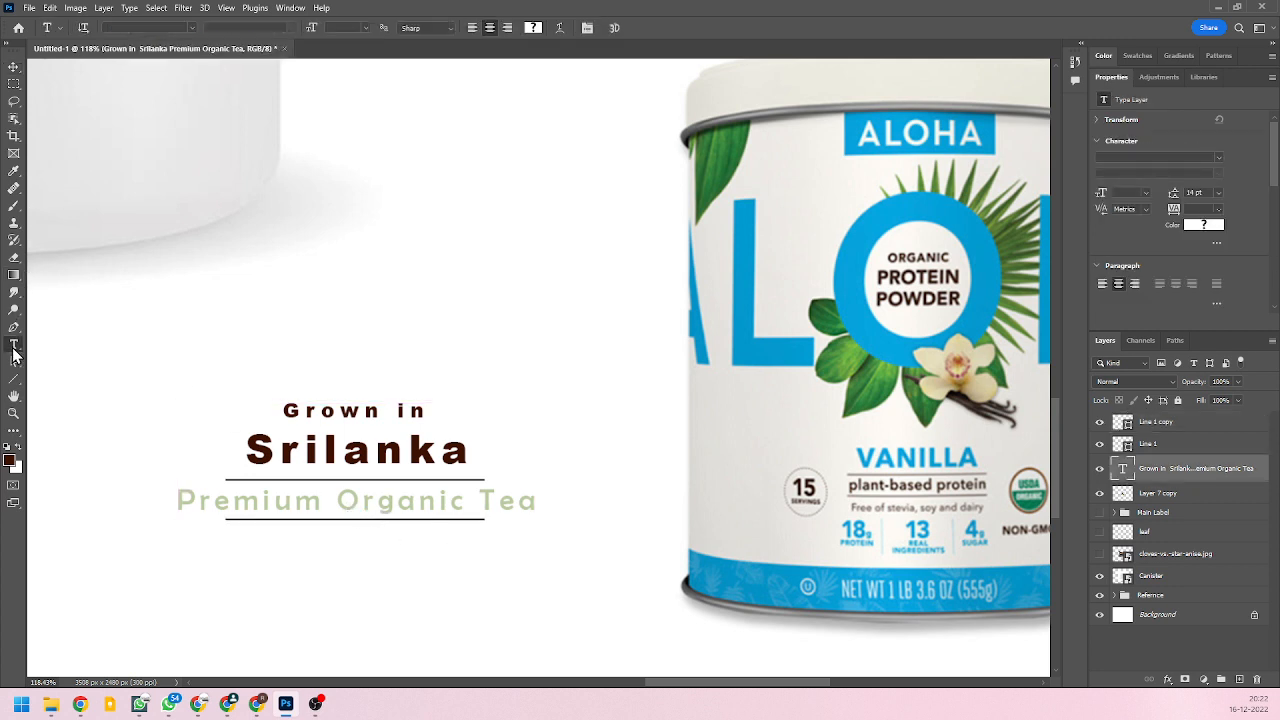
{"action": "left_click", "coordinate": [293, 534]}
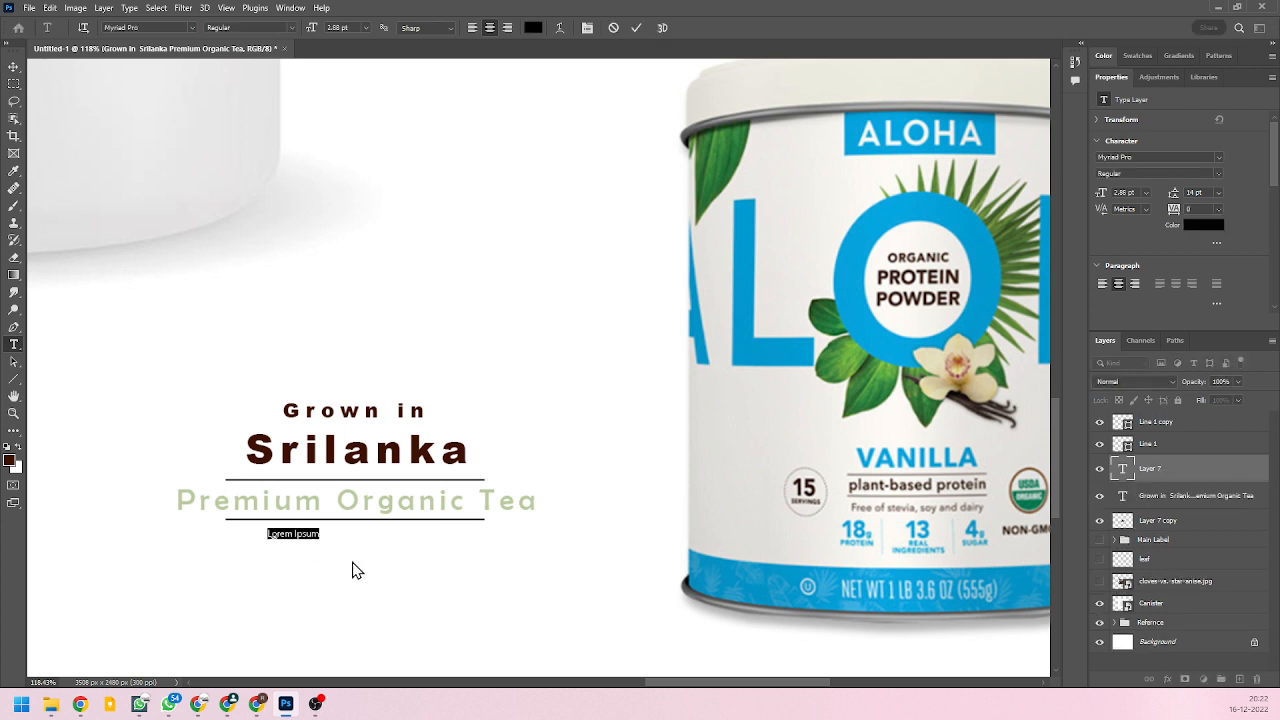
{"action": "key", "text": "BackSpace"}
{"action": "type", "text": "Fair Trade"}
Set the "Fair Trade" text to 4.88 pt, centre it below the lower divider line and finish editing.
{"action": "key", "text": "ctrl+a"}
{"action": "key", "text": "ctrl+shift+period"}
{"action": "key", "text": "ctrl+shift+period"}
{"action": "key", "text": "ctrl+shift+period"}
{"action": "key", "text": "ctrl+shift+period"}
{"action": "key", "text": "ctrl+shift+comma"}
{"action": "key", "text": "ctrl+shift+comma"}
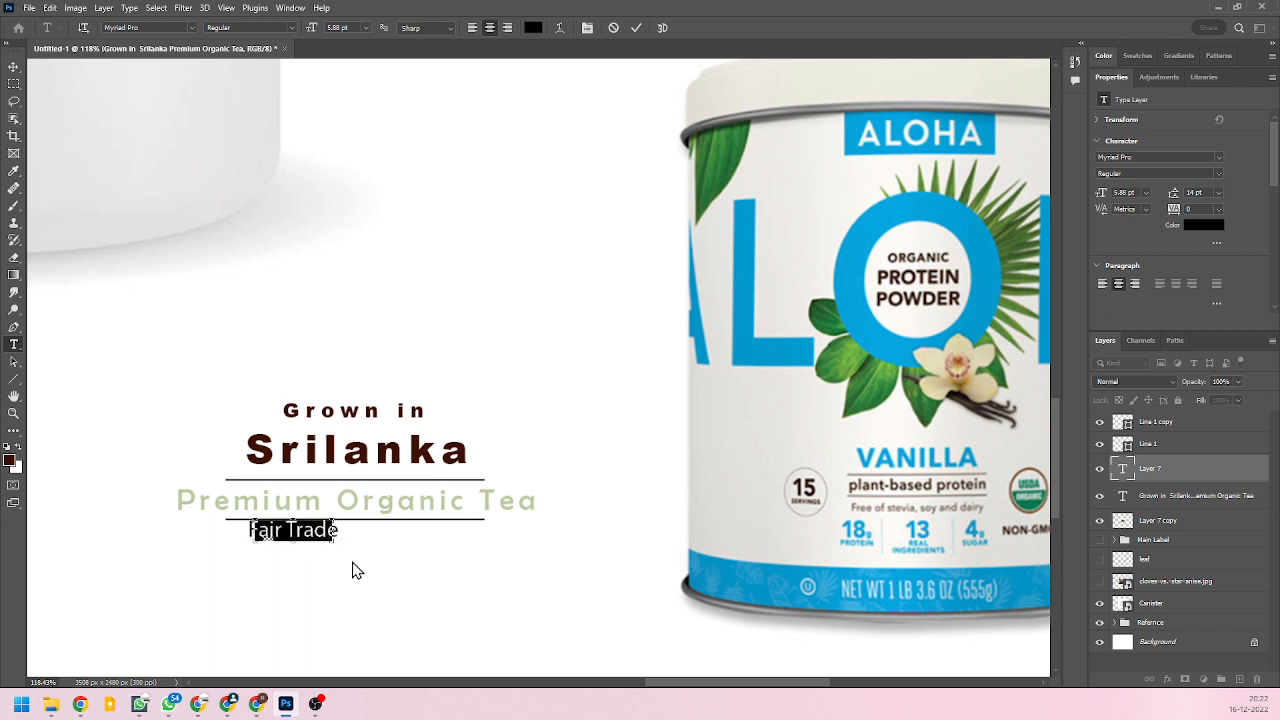
{"action": "left_click_drag", "start_coordinate": [354, 566], "coordinate": [408, 570]}
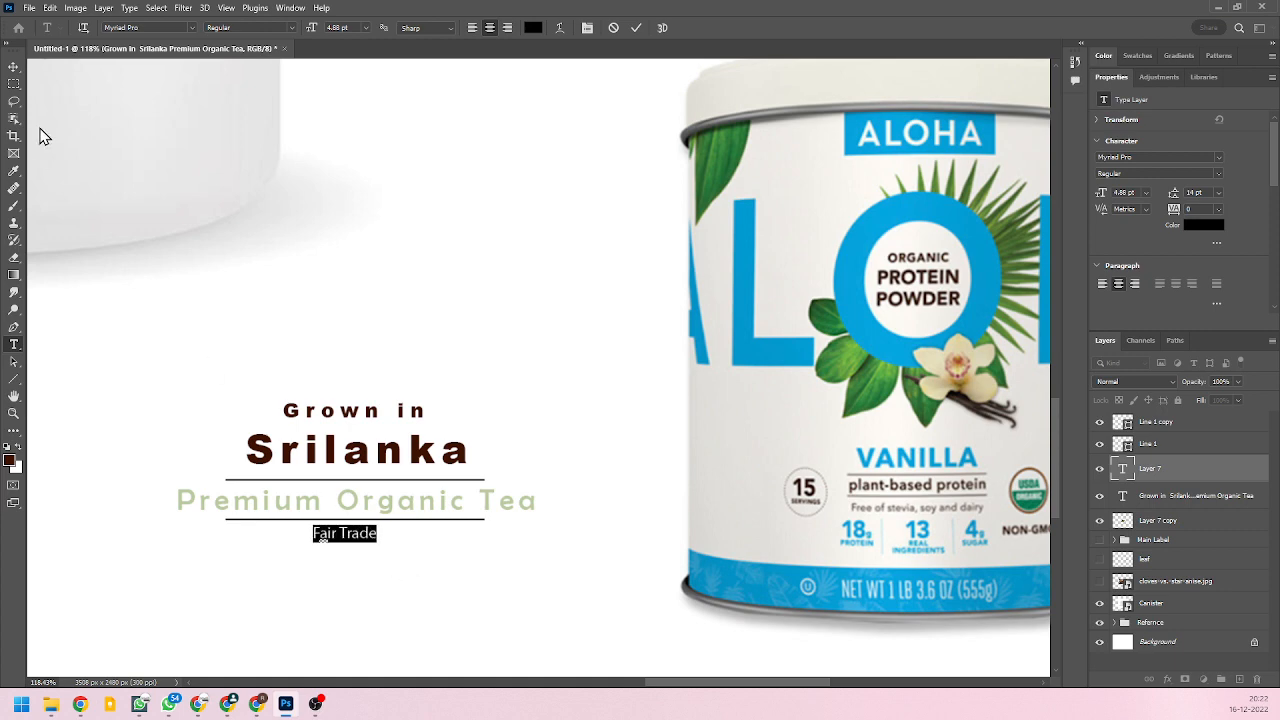
{"action": "left_click", "coordinate": [13, 66]}
{"action": "scroll", "coordinate": [425, 430], "scroll_direction": "down", "scroll_amount": 2}
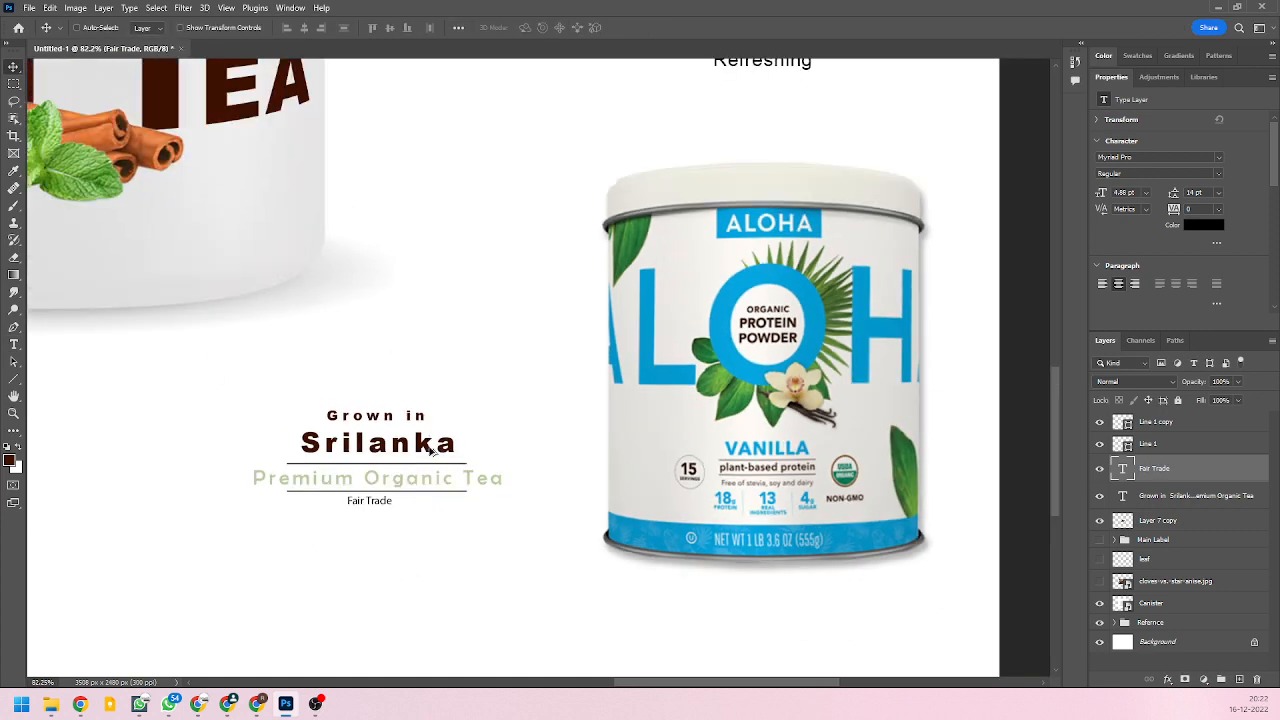
Try scaling both divider lines together to match the width of "Premium Organic Tea".
{"action": "scroll", "coordinate": [430, 447], "scroll_direction": "up", "scroll_amount": 2}
{"action": "left_click", "coordinate": [432, 500], "text": "ctrl"}
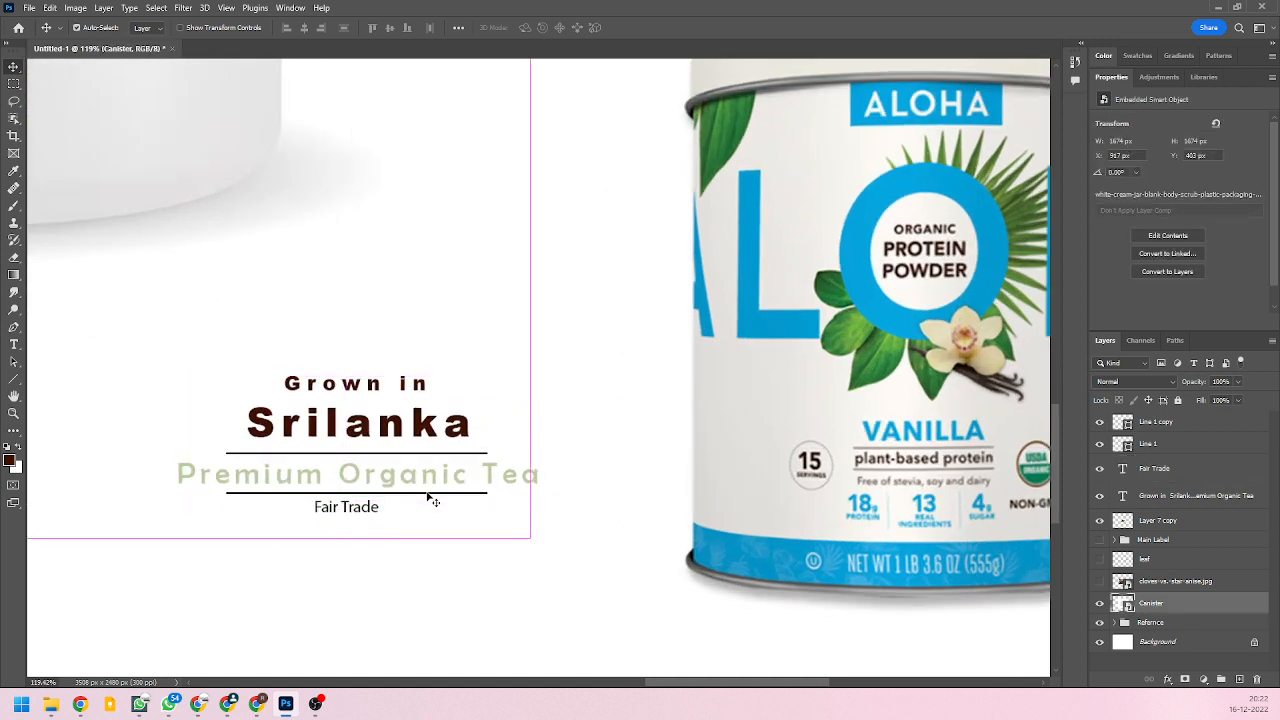
{"action": "left_click", "coordinate": [430, 494]}
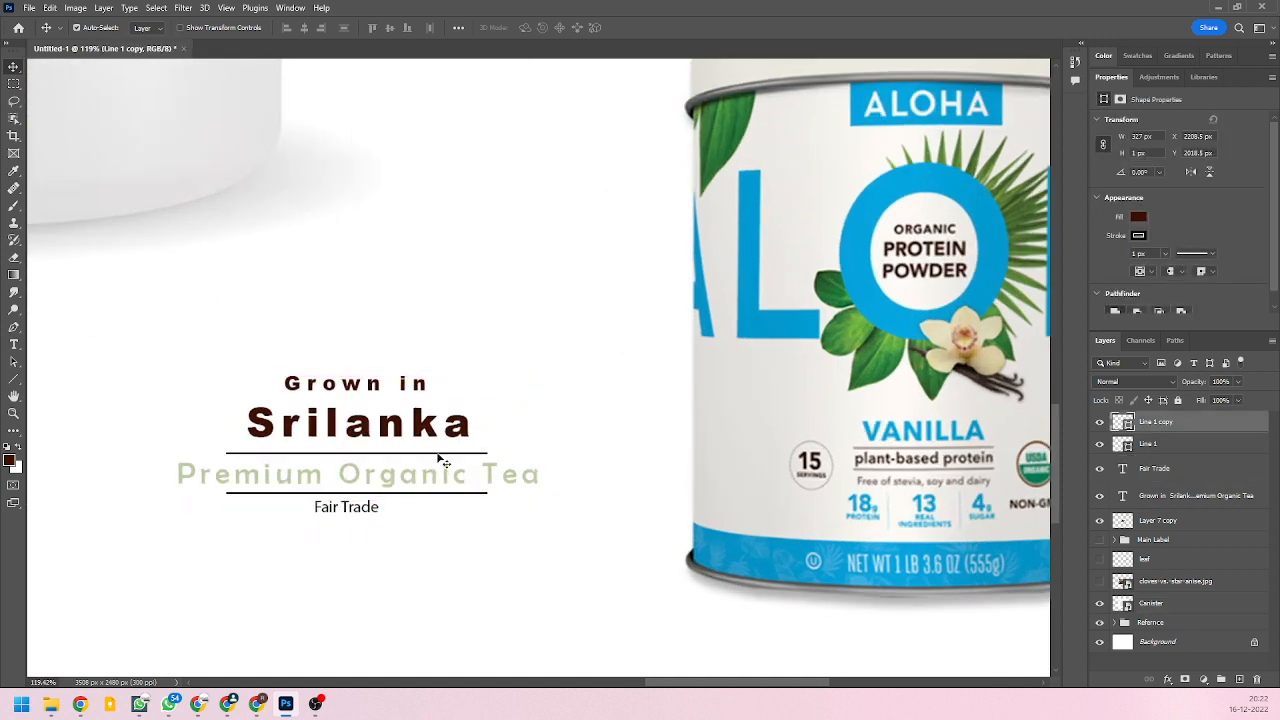
{"action": "left_click", "coordinate": [440, 456], "text": "shift"}
{"action": "key", "text": "ctrl+t"}
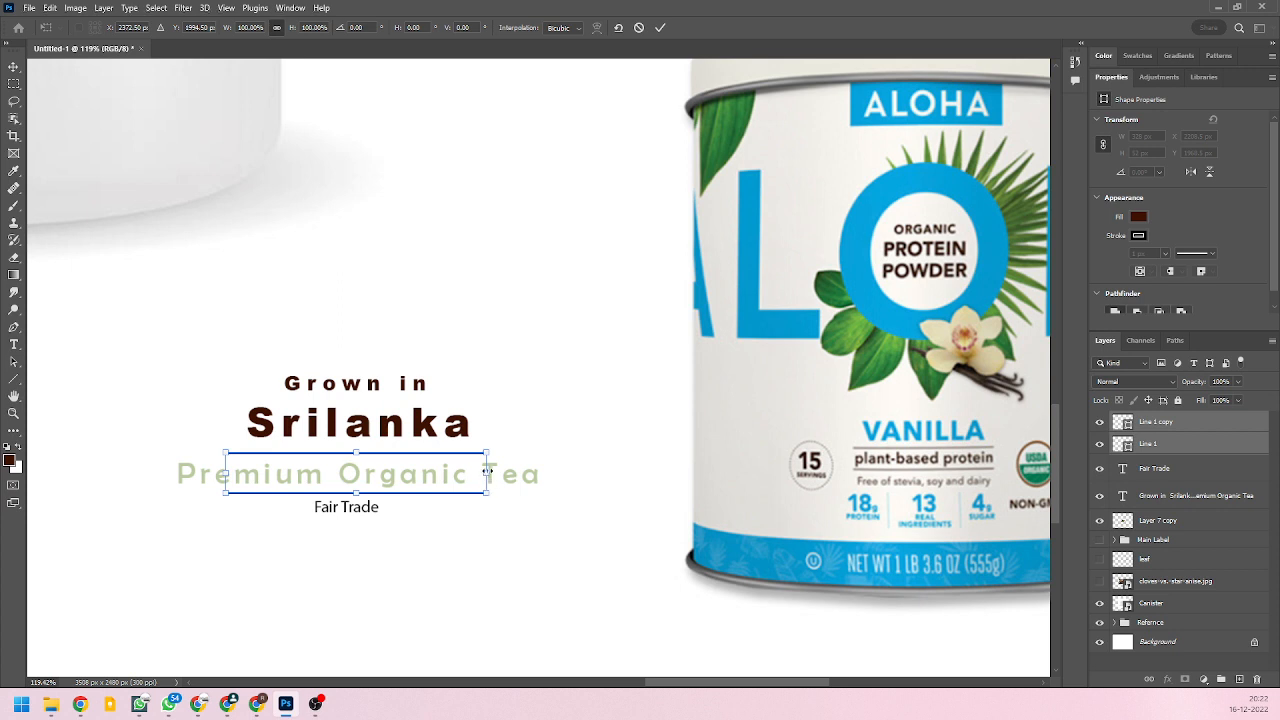
{"action": "left_click_drag", "start_coordinate": [487, 470], "coordinate": [544, 466]}
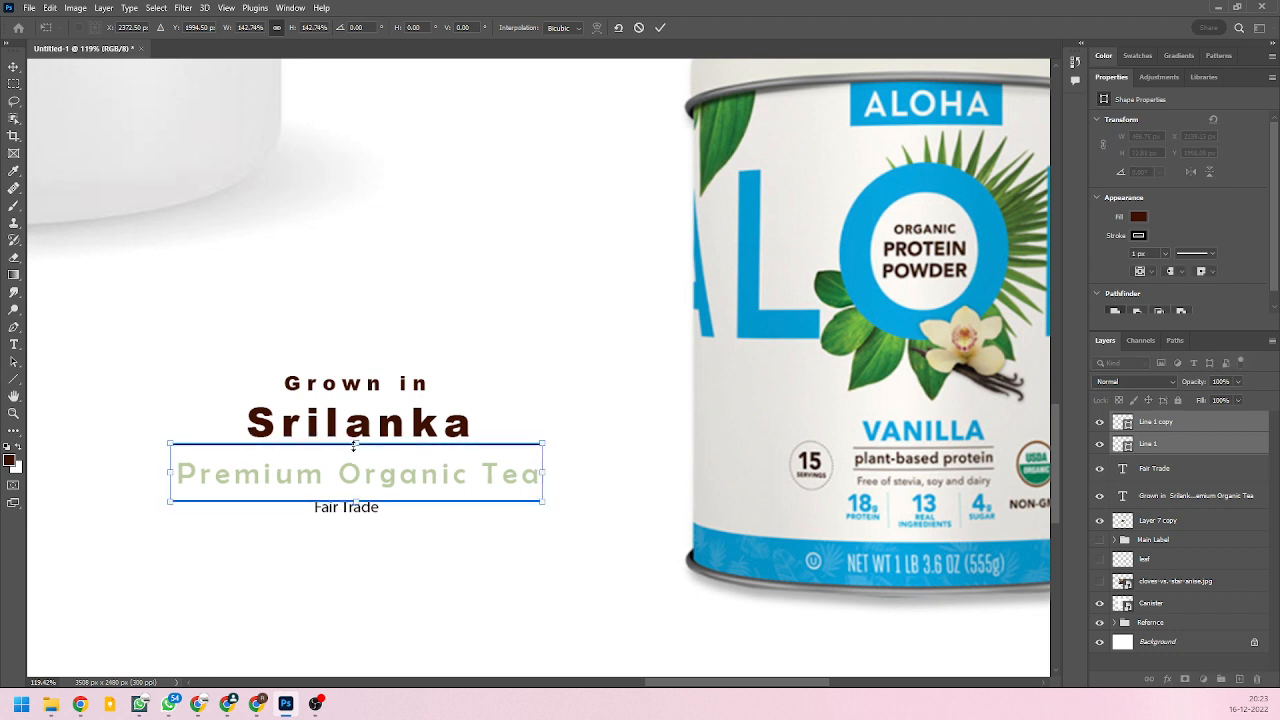
{"action": "left_click_drag", "start_coordinate": [353, 446], "coordinate": [353, 452]}
{"action": "key", "text": "ctrl+z"}
{"action": "key", "text": "Return"}
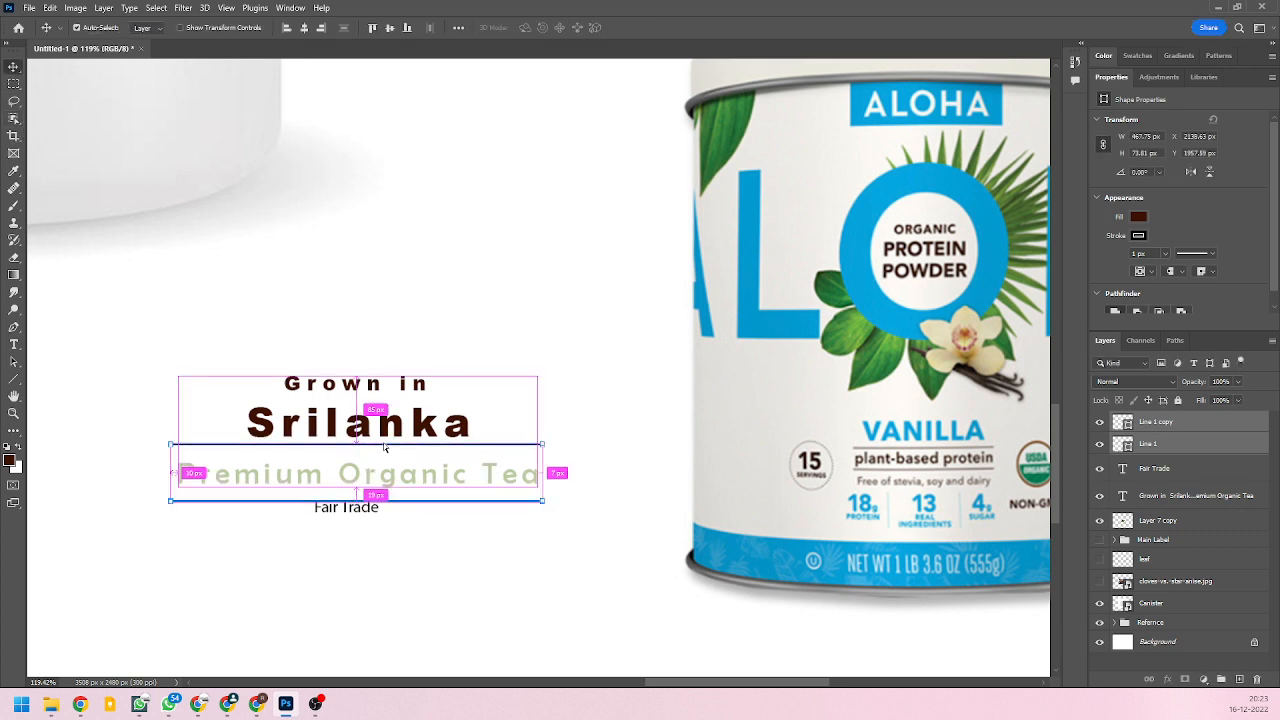
Try moving the scaled divider lines closer to "Premium Organic Tea", and undo the moves and the scaling.
{"action": "left_click_drag", "start_coordinate": [386, 449], "coordinate": [385, 463]}
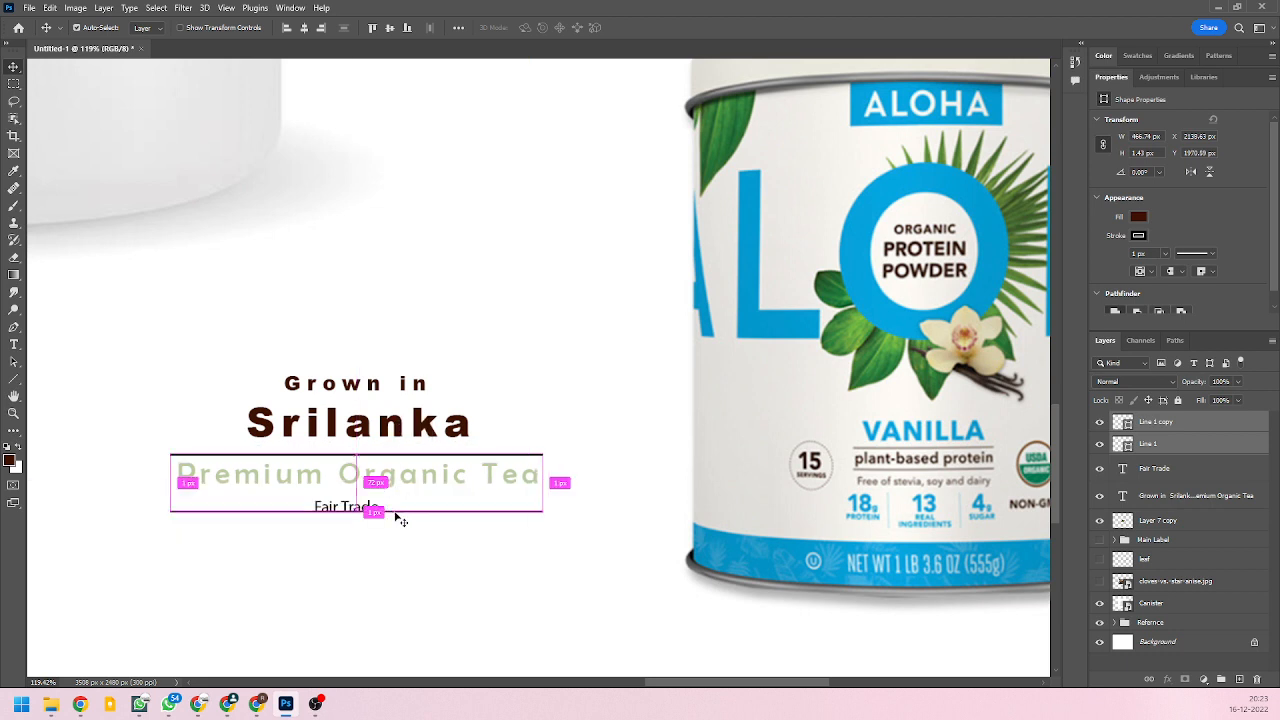
{"action": "left_click_drag", "start_coordinate": [399, 516], "coordinate": [398, 503]}
{"action": "key", "text": "ctrl+z"}
{"action": "key", "text": "ctrl+z"}
{"action": "key", "text": "ctrl+z"}
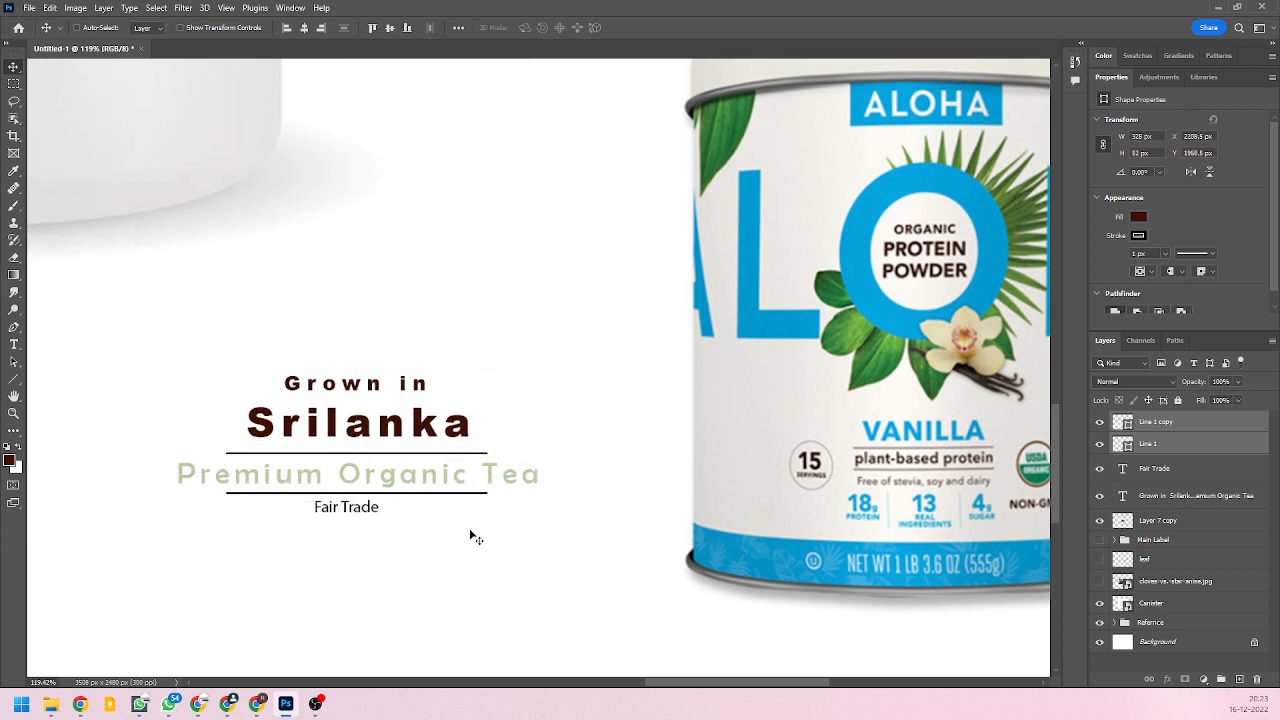
{"action": "left_click", "coordinate": [472, 454], "text": "ctrl"}
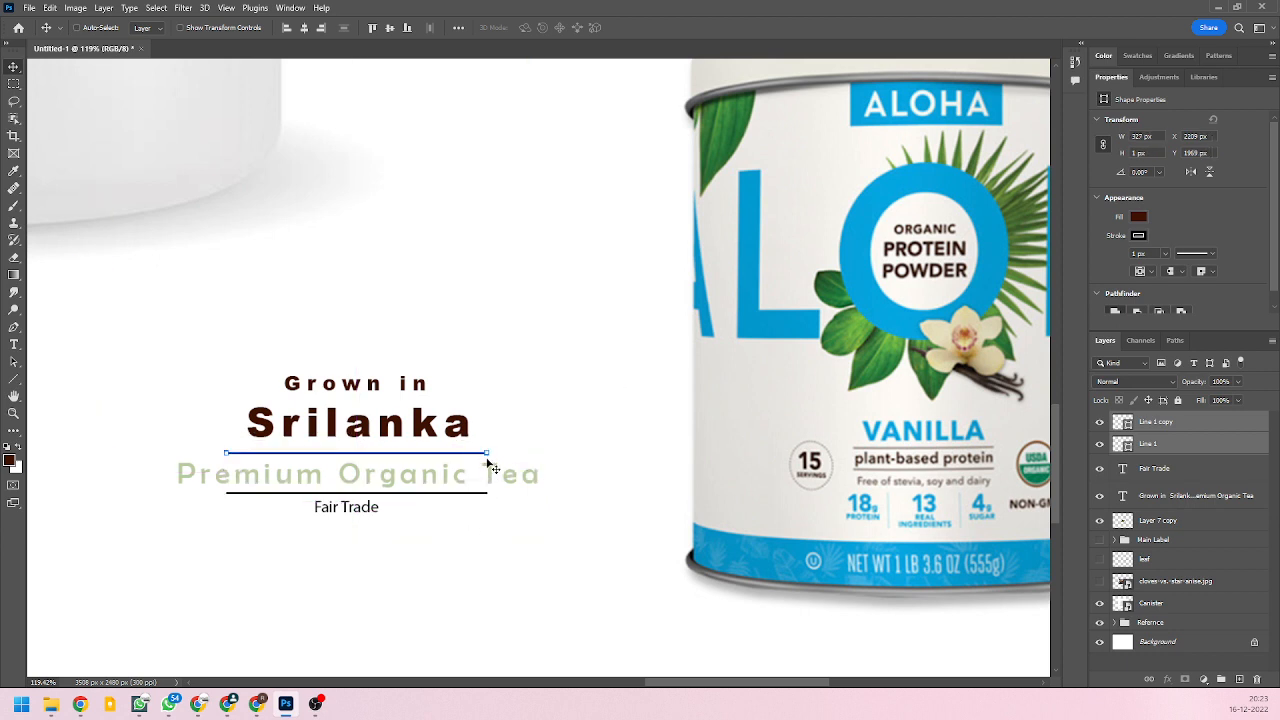
{"action": "key", "text": "ctrl+t"}
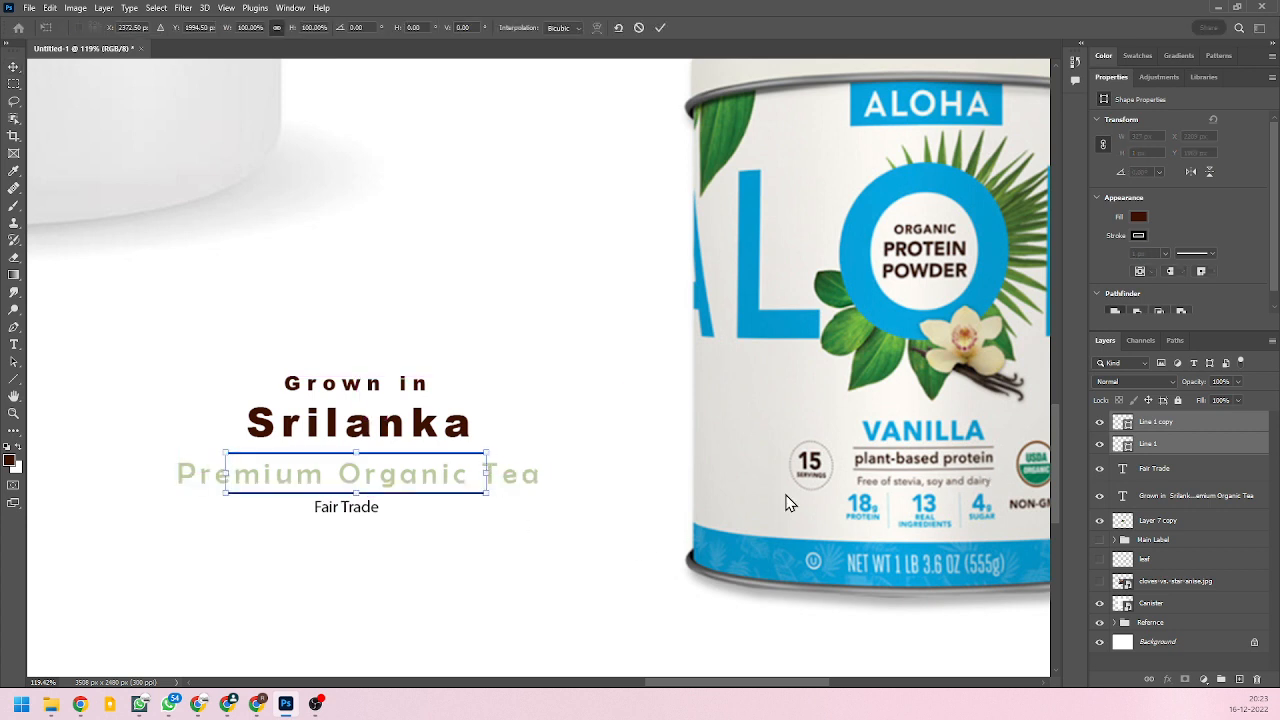
{"action": "key", "text": "Return"}
Widen the lower divider line evenly on both sides to about 452 px, matching the "Premium Organic Tea" text.
{"action": "left_click", "coordinate": [1198, 428]}
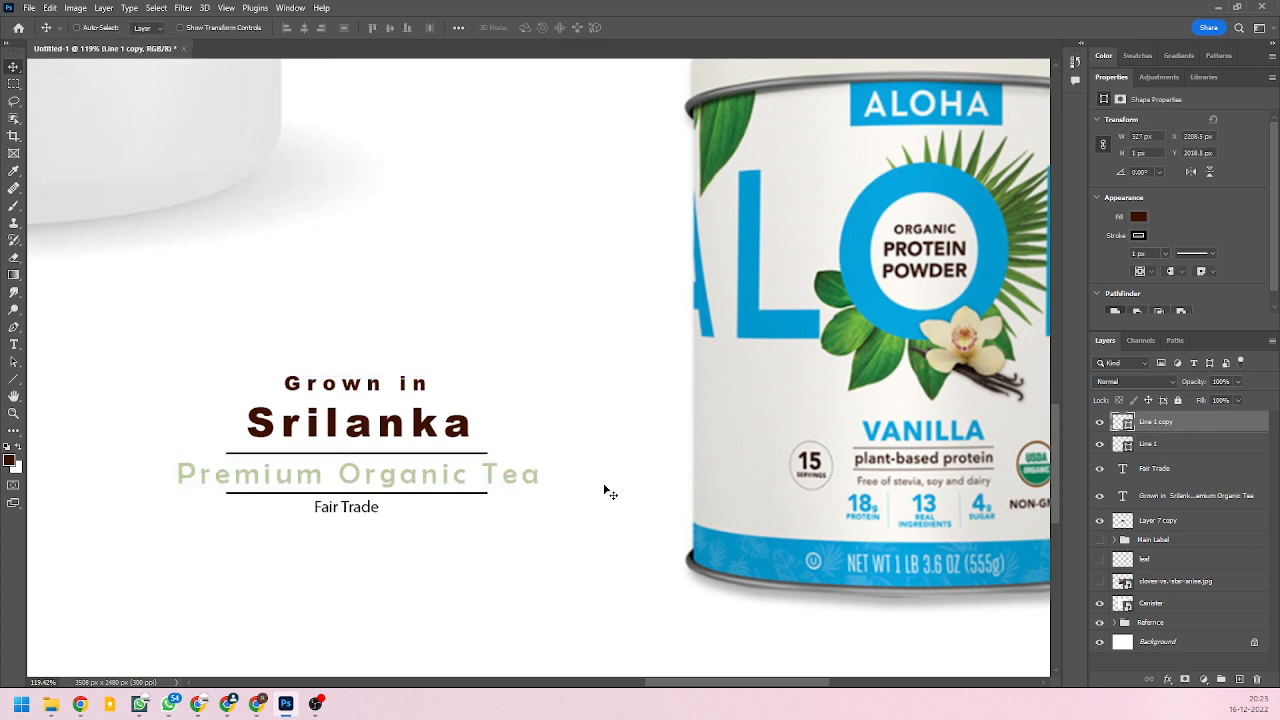
{"action": "key", "text": "ctrl+t"}
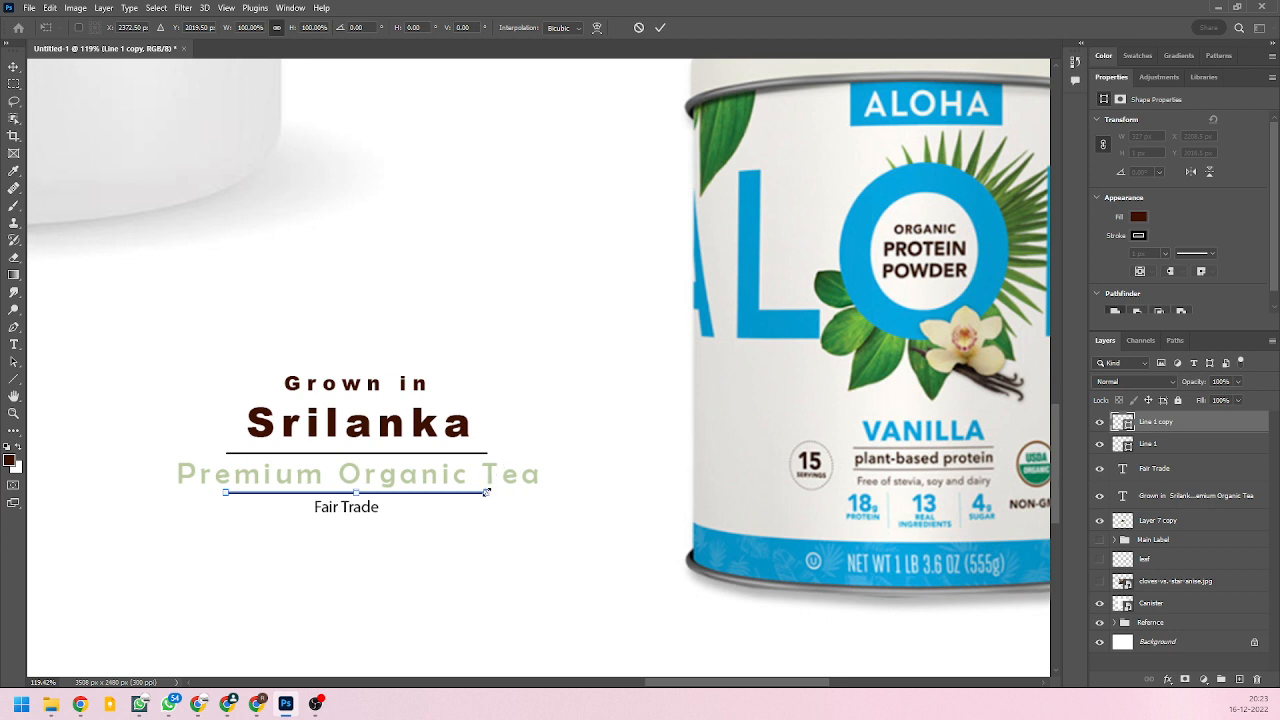
{"action": "left_click_drag", "start_coordinate": [486, 492], "coordinate": [537, 493]}
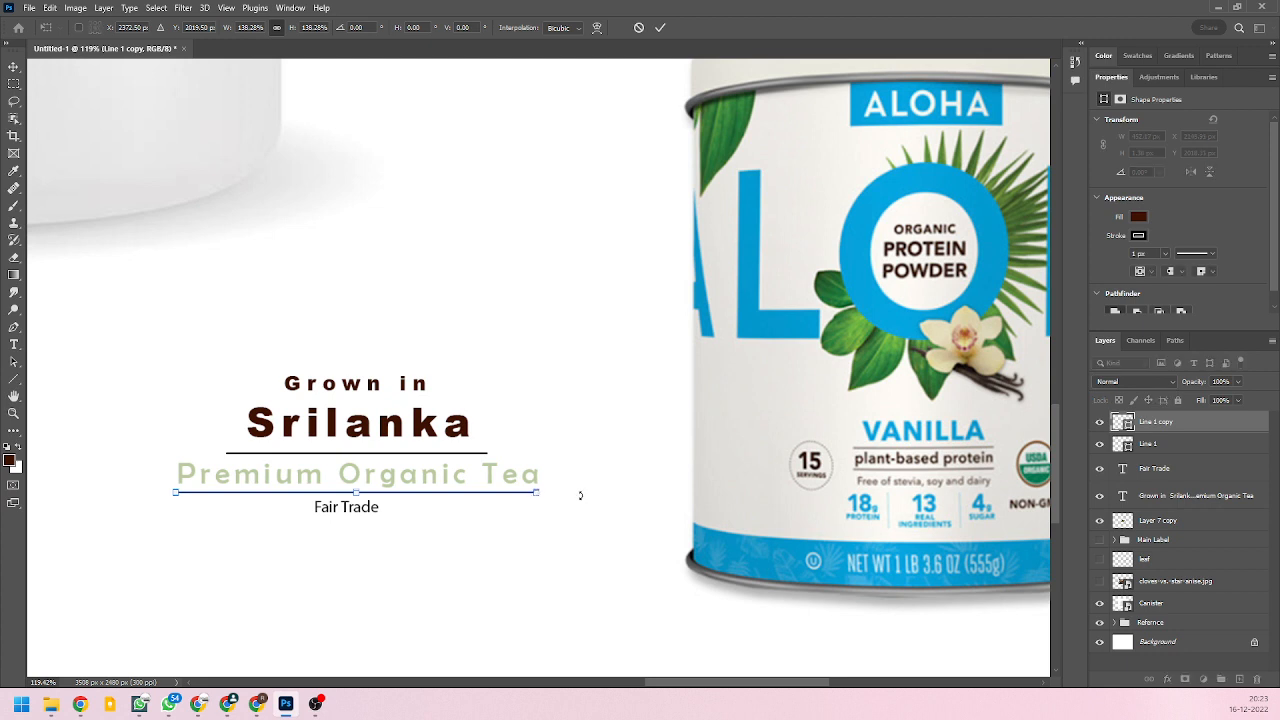
{"action": "key", "text": "Return"}
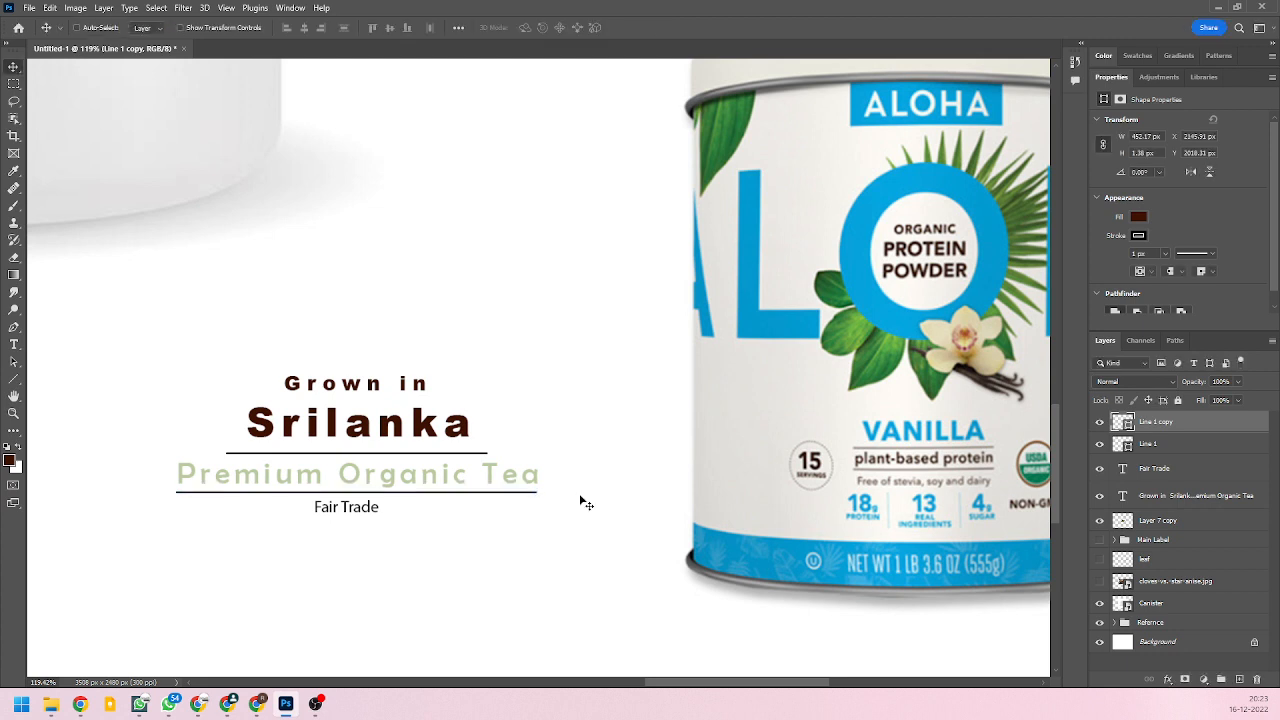
Widen the upper divider line evenly on both sides to about 447 px, matching the lower line.
{"action": "left_click", "coordinate": [1196, 446]}
{"action": "key", "text": "ctrl+t"}
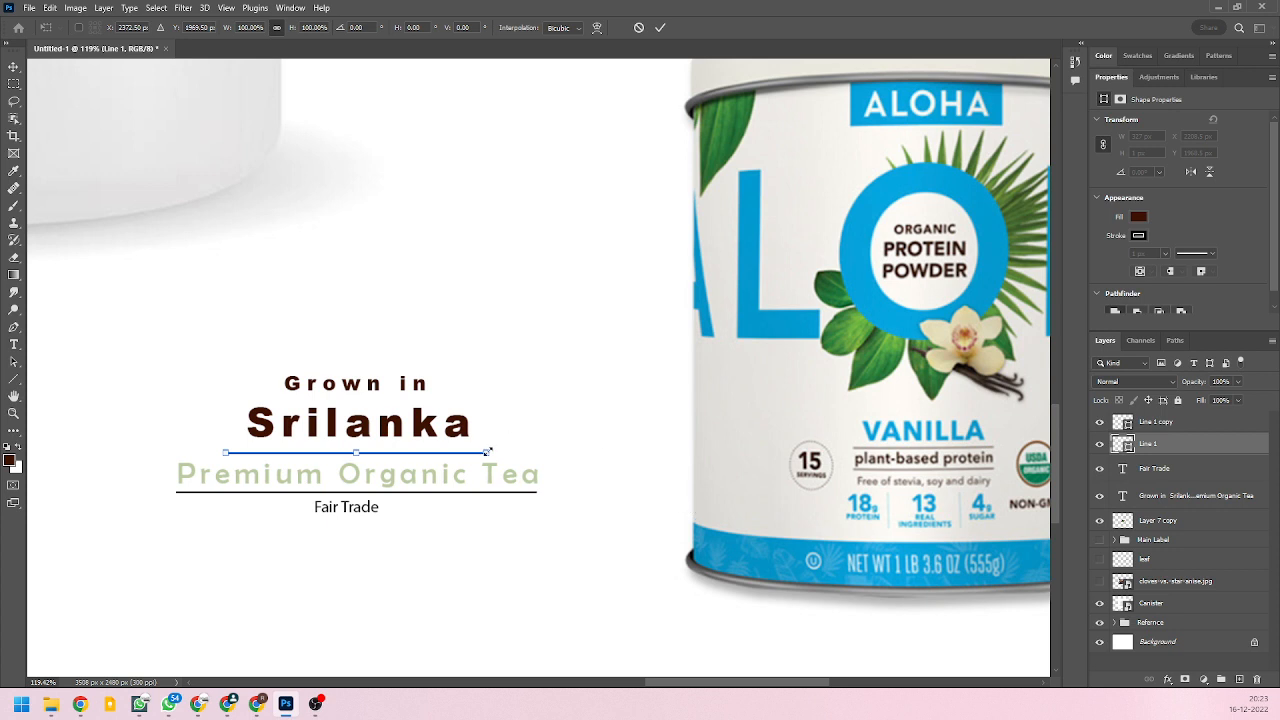
{"action": "left_click_drag", "start_coordinate": [487, 452], "coordinate": [537, 453]}
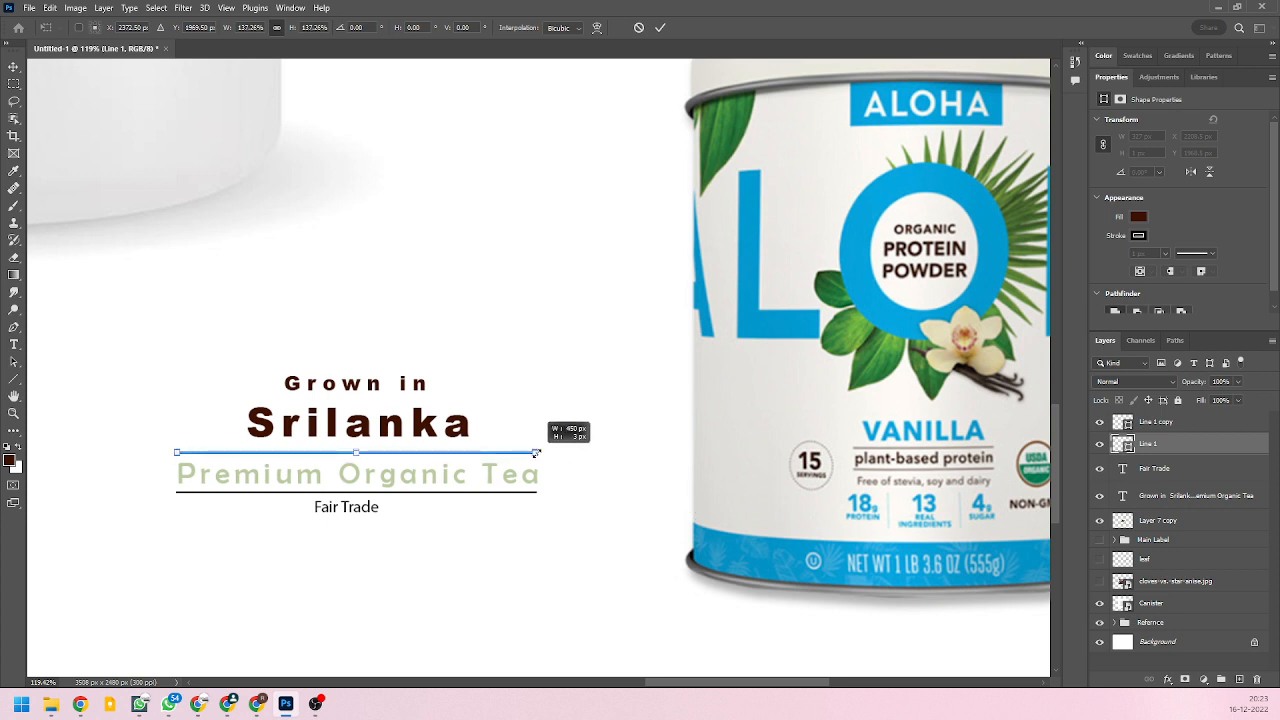
{"action": "key", "text": "Return"}
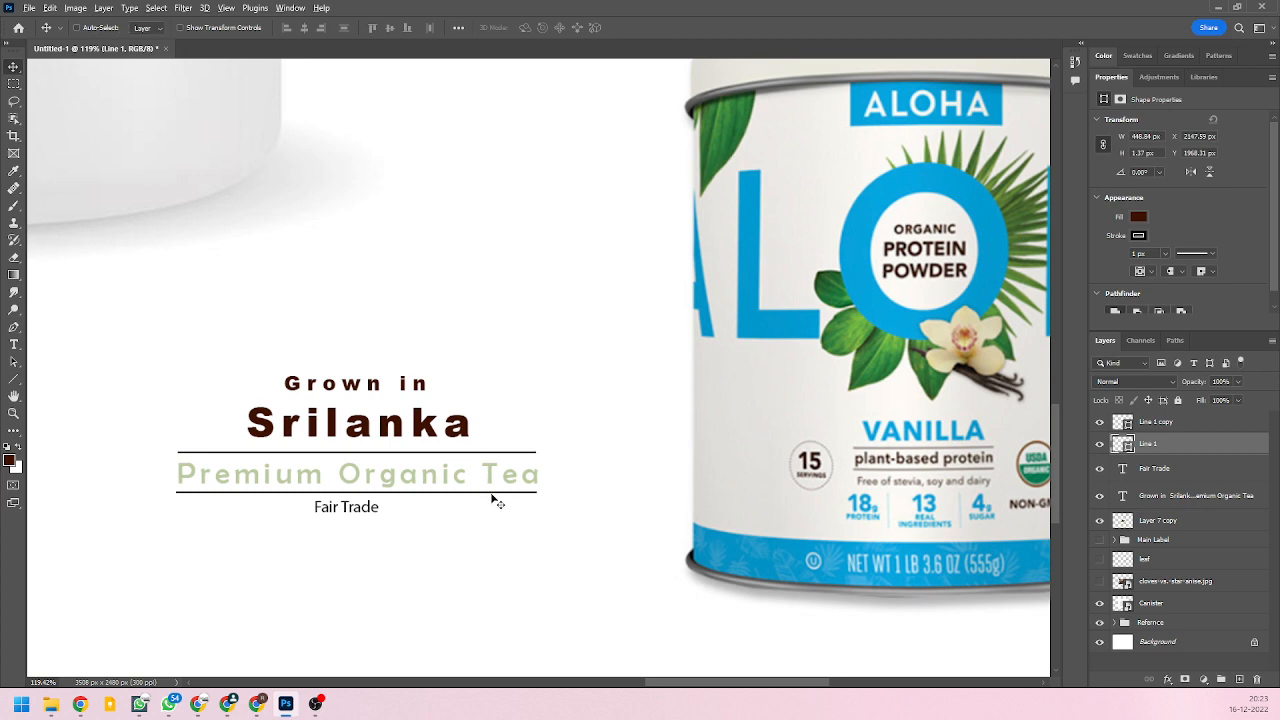
{"action": "scroll", "coordinate": [491, 500], "scroll_direction": "down", "scroll_amount": 3}
{"action": "scroll", "coordinate": [485, 528], "scroll_direction": "down", "scroll_amount": 2}
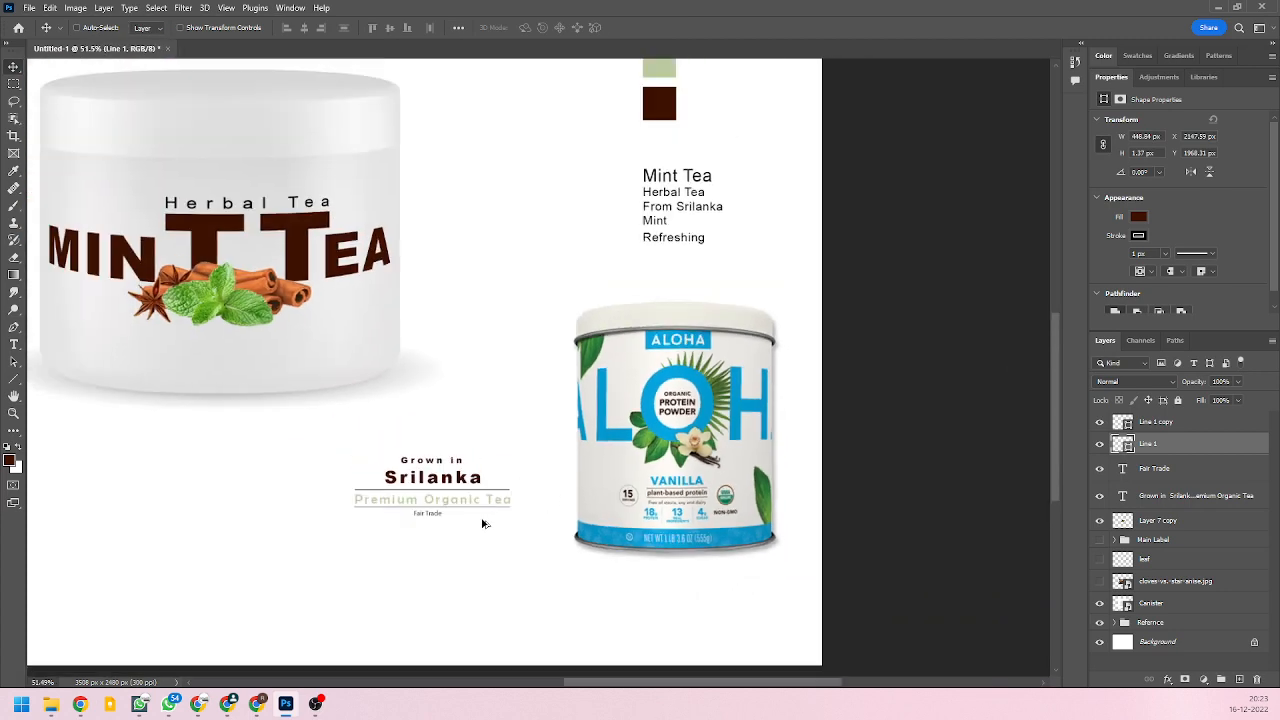
Group both divider lines with the two supporting text layers and place the group on the white canister beneath the Mint Tea artwork.
{"action": "scroll", "coordinate": [485, 528], "scroll_direction": "up", "scroll_amount": 1}
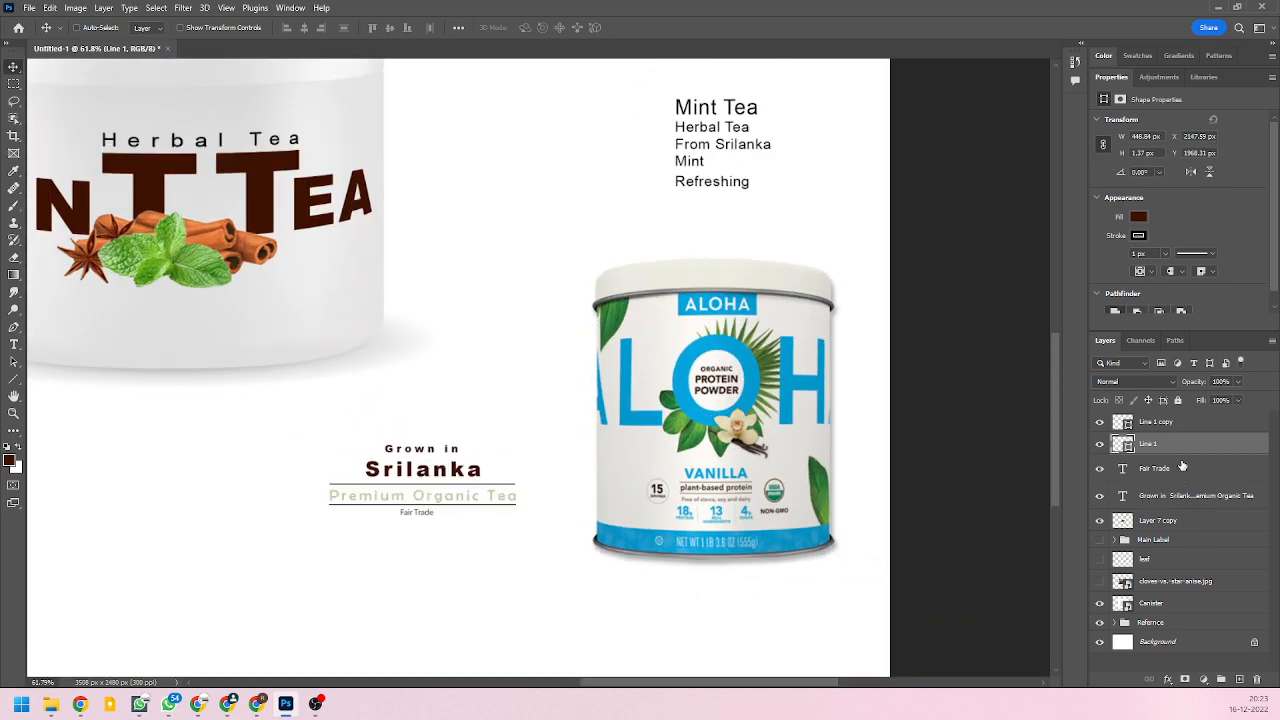
{"action": "left_click", "coordinate": [1182, 428]}
{"action": "left_click", "coordinate": [1192, 502], "text": "shift"}
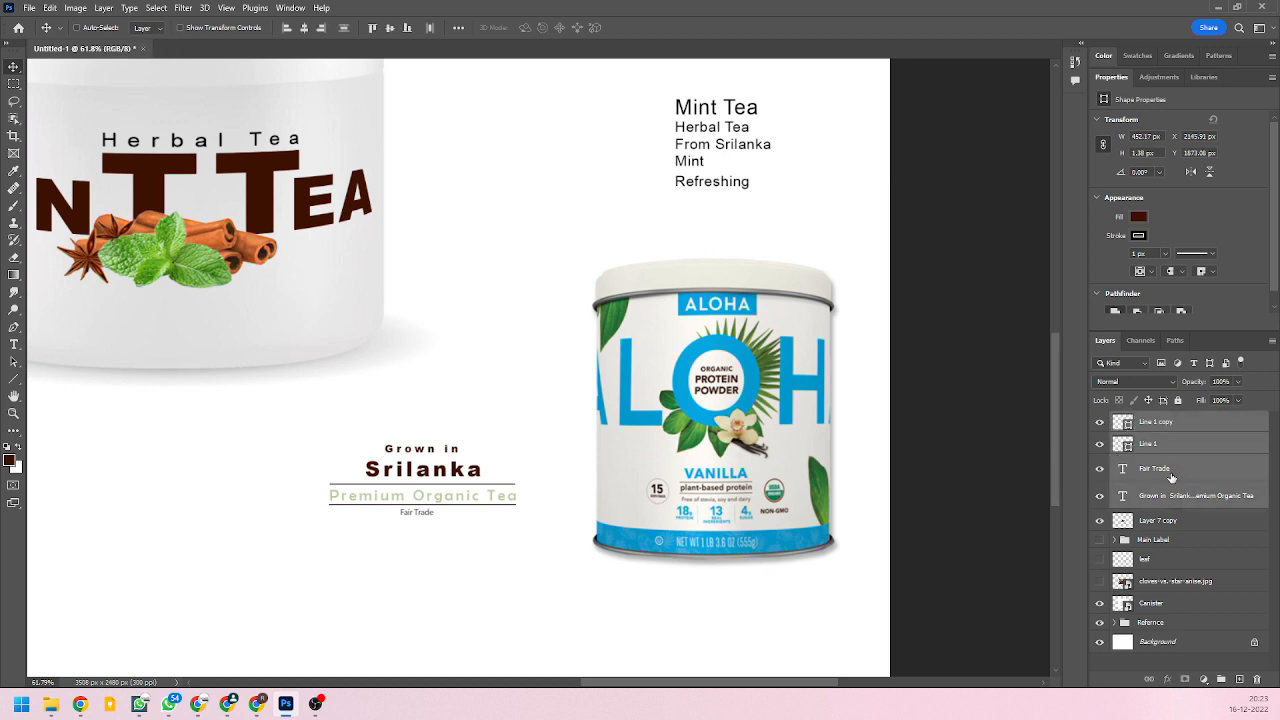
{"action": "key", "text": "ctrl+g"}
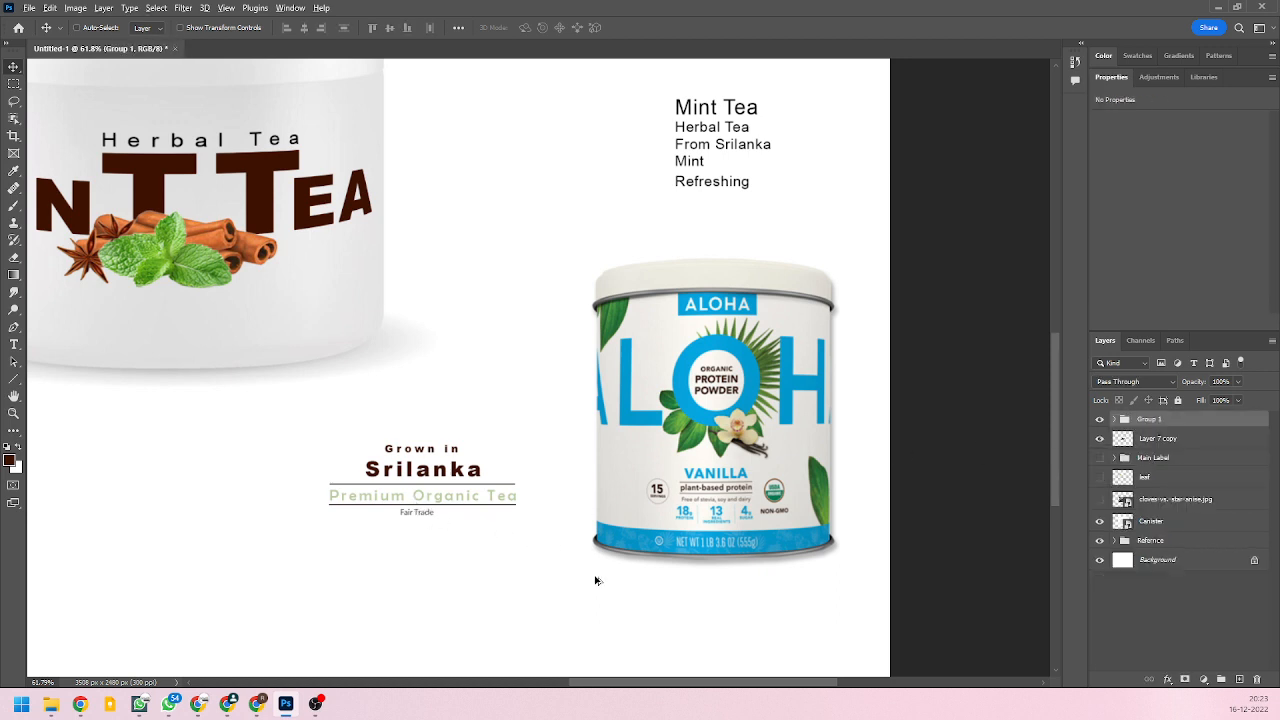
{"action": "scroll", "coordinate": [452, 497], "scroll_direction": "down", "scroll_amount": 1}
{"action": "left_click_drag", "start_coordinate": [452, 497], "coordinate": [211, 350]}
{"action": "scroll", "coordinate": [211, 350], "scroll_direction": "down", "scroll_amount": 1}
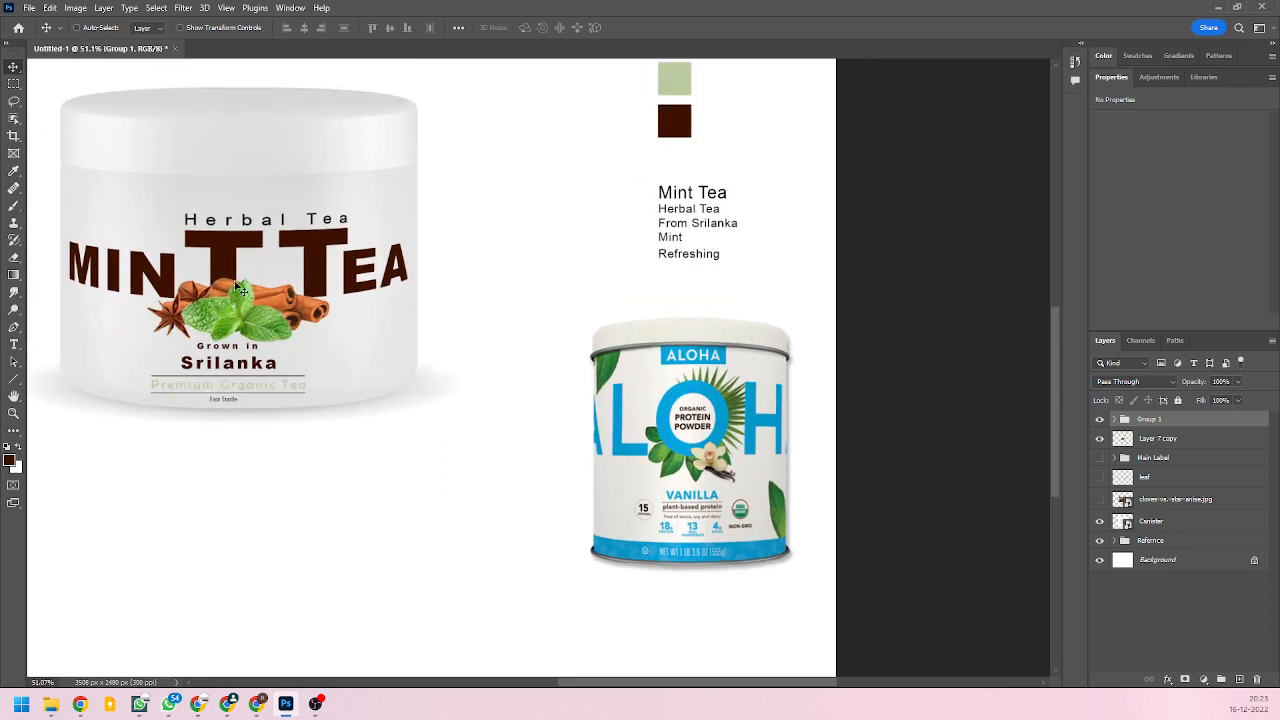
Scale the warped Mint Tea artwork down to about 82% around its centre and nudge it slightly on the canister.
{"action": "left_click", "coordinate": [229, 264]}
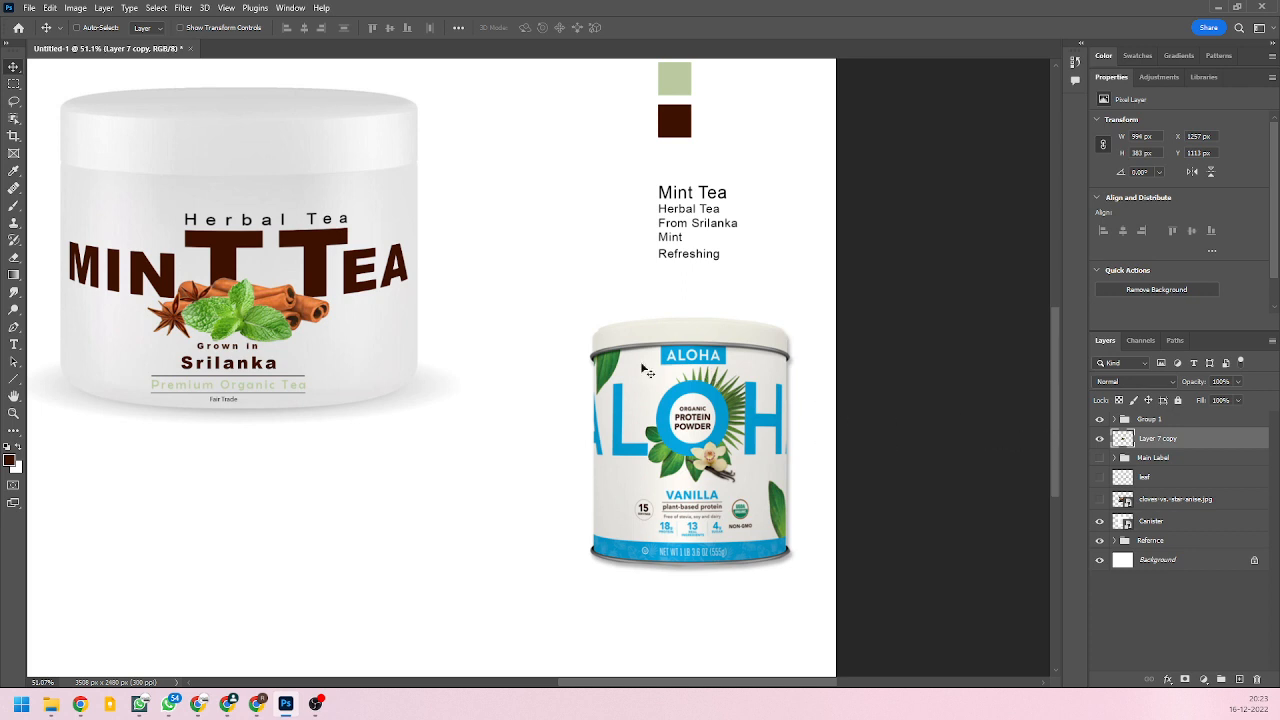
{"action": "key", "text": "ctrl+t"}
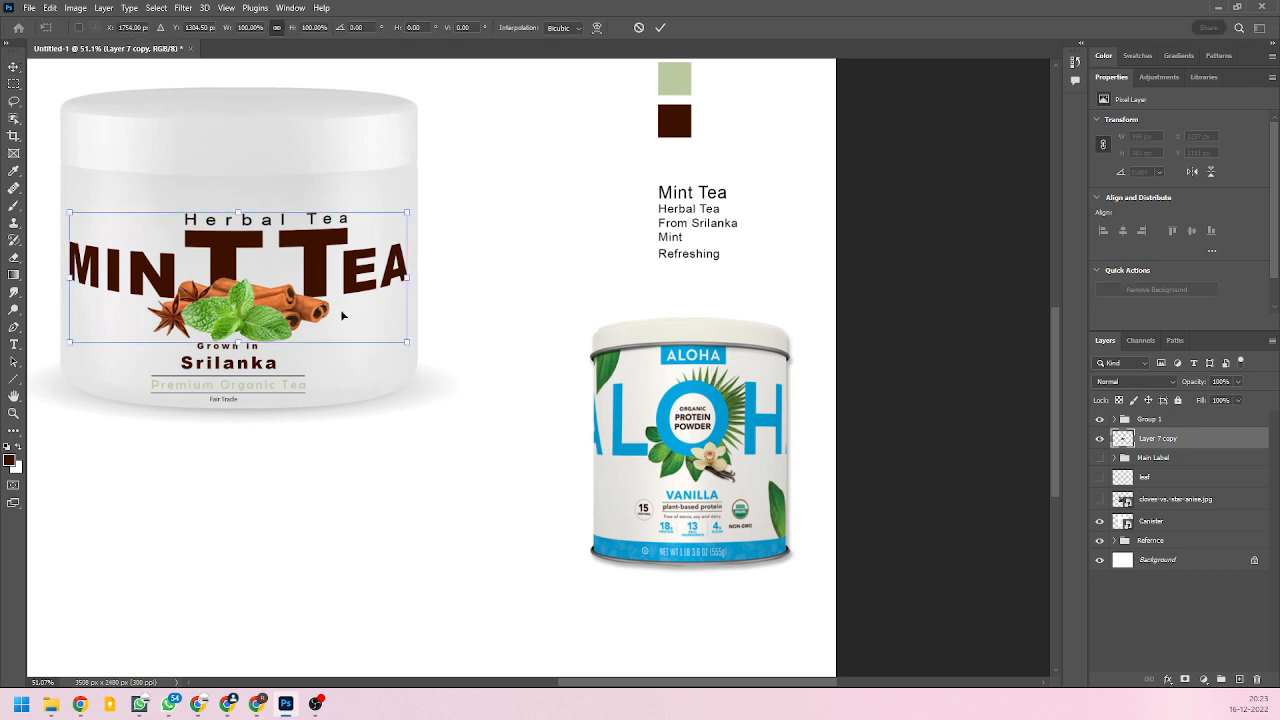
{"action": "left_click_drag", "start_coordinate": [407, 344], "coordinate": [379, 329]}
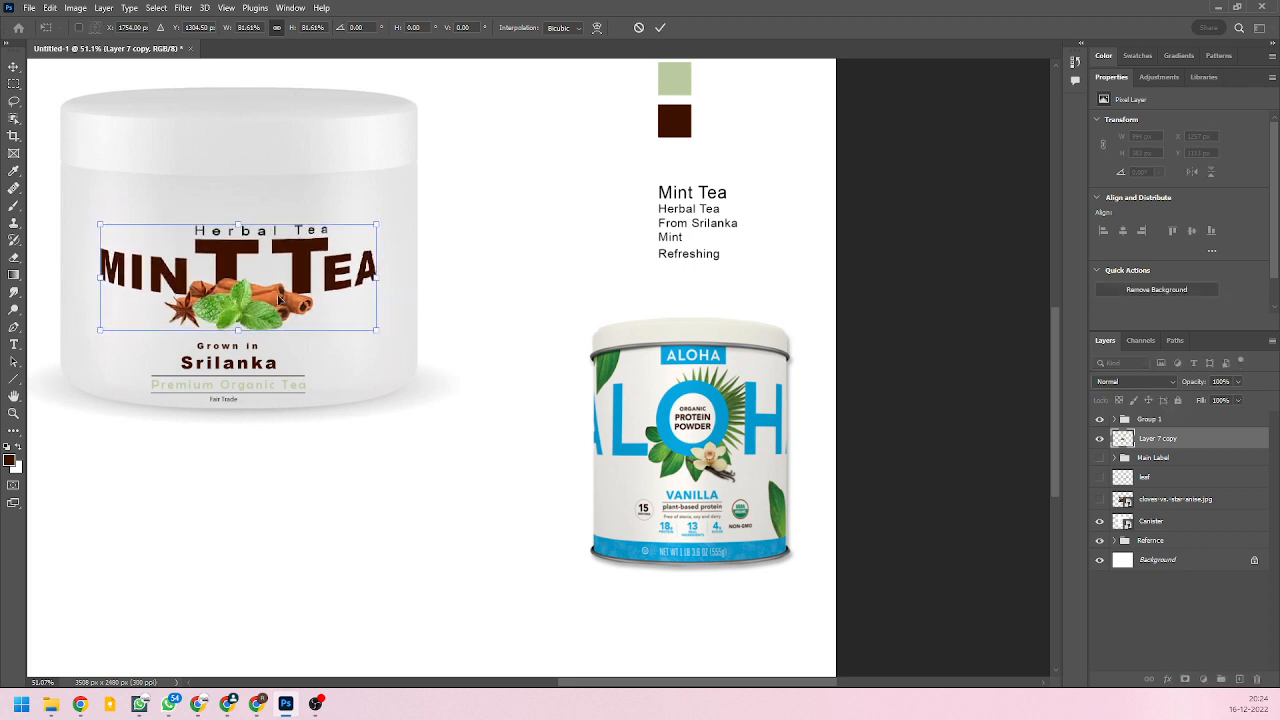
{"action": "left_click_drag", "start_coordinate": [260, 304], "coordinate": [261, 302]}
{"action": "key", "text": "Return"}
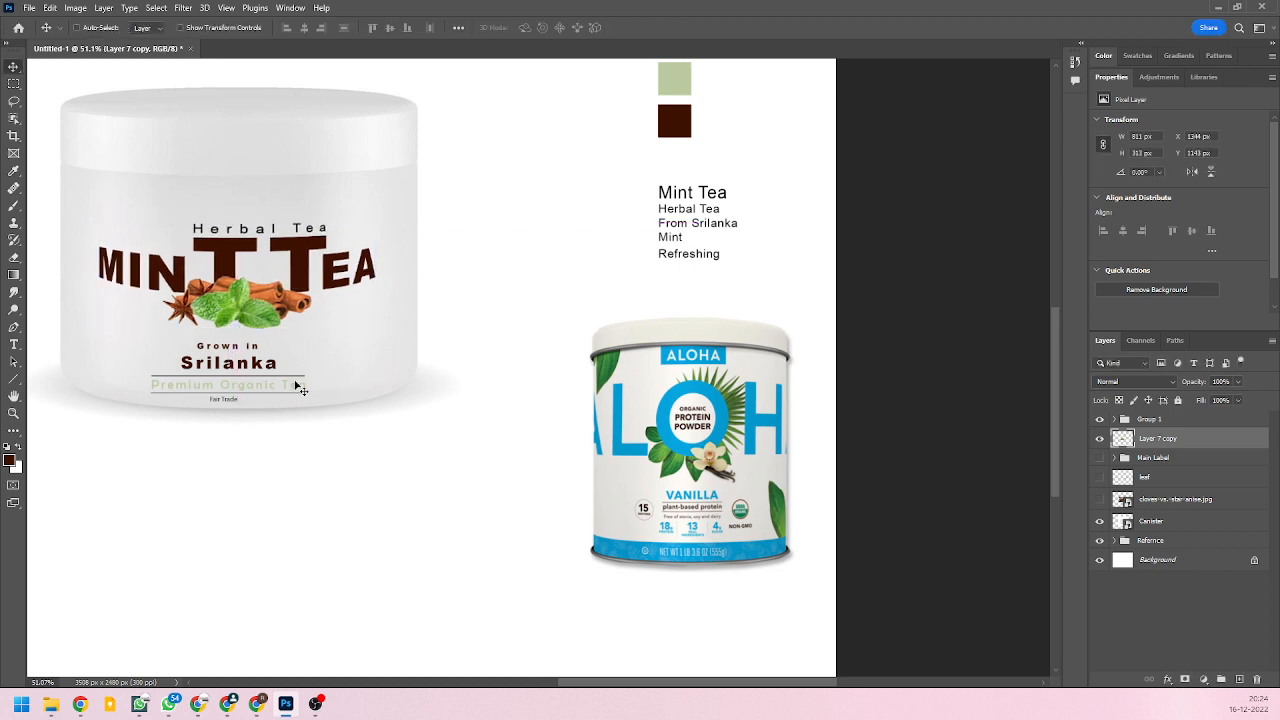
Scale down the grouped supporting text and divider lines and centre them beneath the reduced Mint Tea artwork.
{"action": "mouse_move", "coordinate": [257, 369]}
{"action": "left_mouse_down"}
{"action": "mouse_move", "coordinate": [308, 390]}
{"action": "mouse_move", "coordinate": [250, 369]}
{"action": "left_mouse_up"}
{"action": "left_click", "coordinate": [1148, 421]}
{"action": "key", "text": "ctrl+t"}
{"action": "key", "text": "Return"}
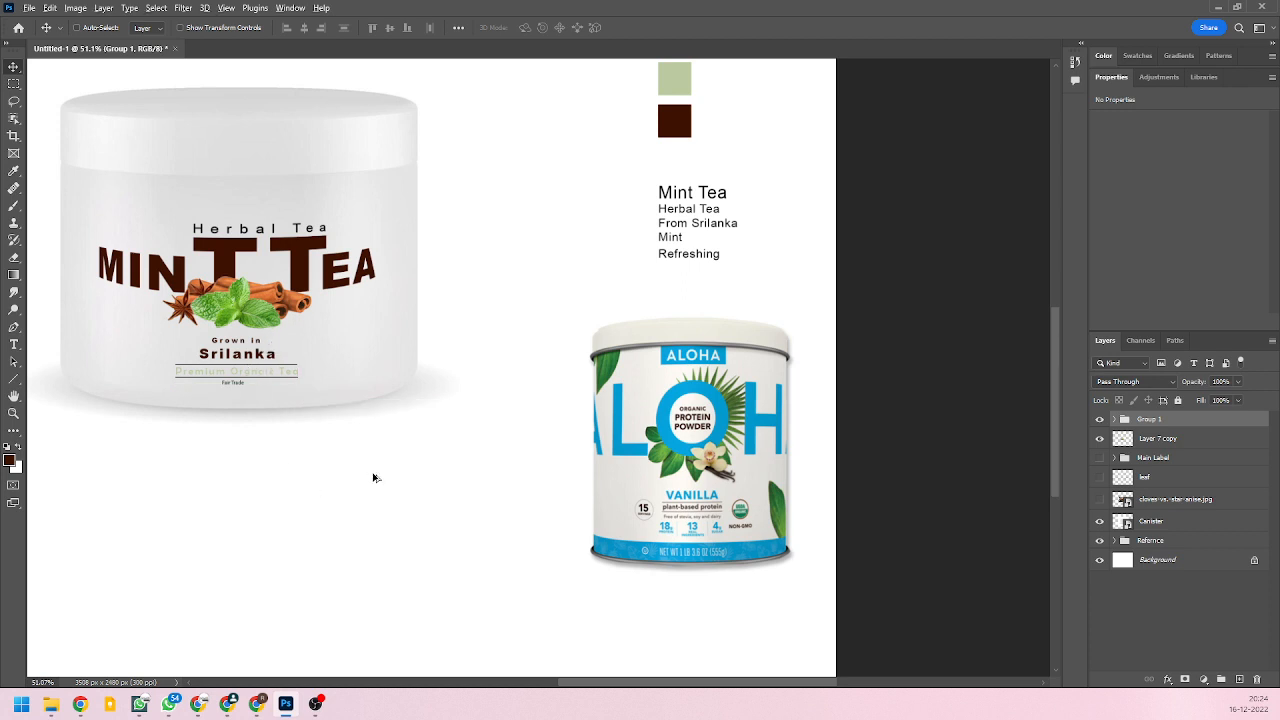
Rasterize the Canister smart object layer.
{"action": "scroll", "coordinate": [449, 451], "scroll_direction": "down", "scroll_amount": 2}
{"action": "scroll", "coordinate": [214, 351], "scroll_direction": "up", "scroll_amount": 1}
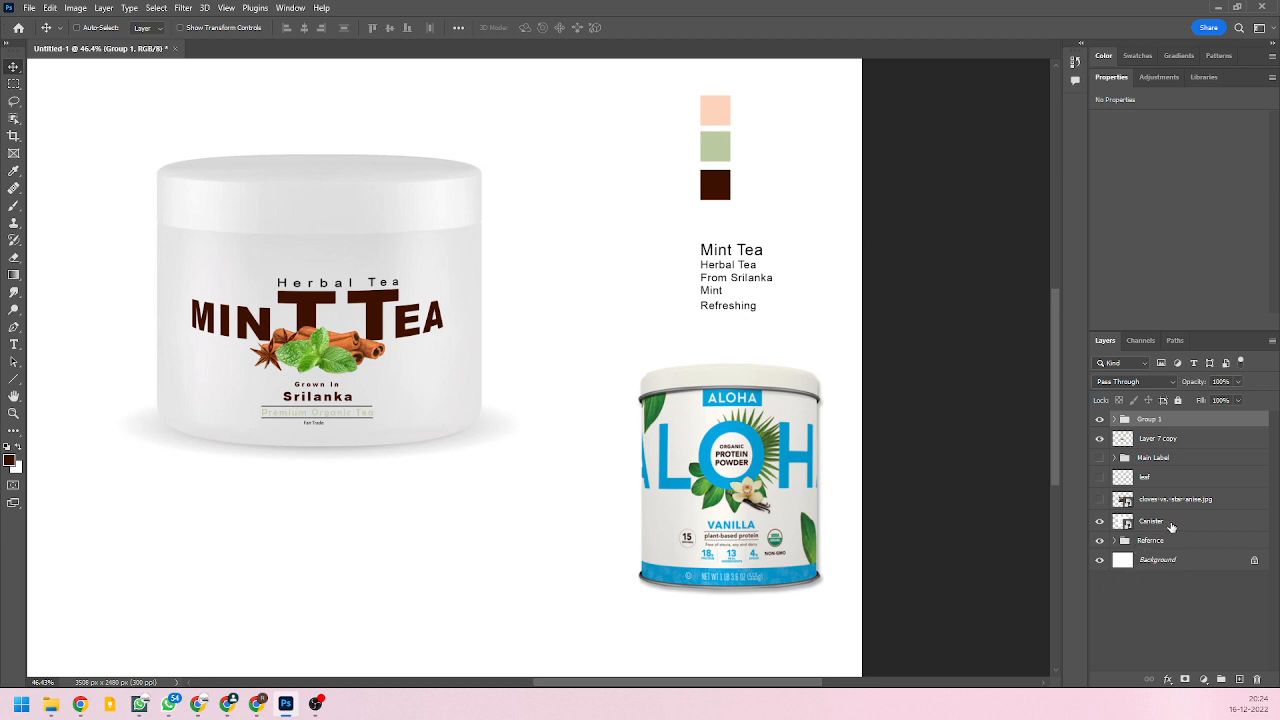
{"action": "left_click", "coordinate": [1215, 524]}
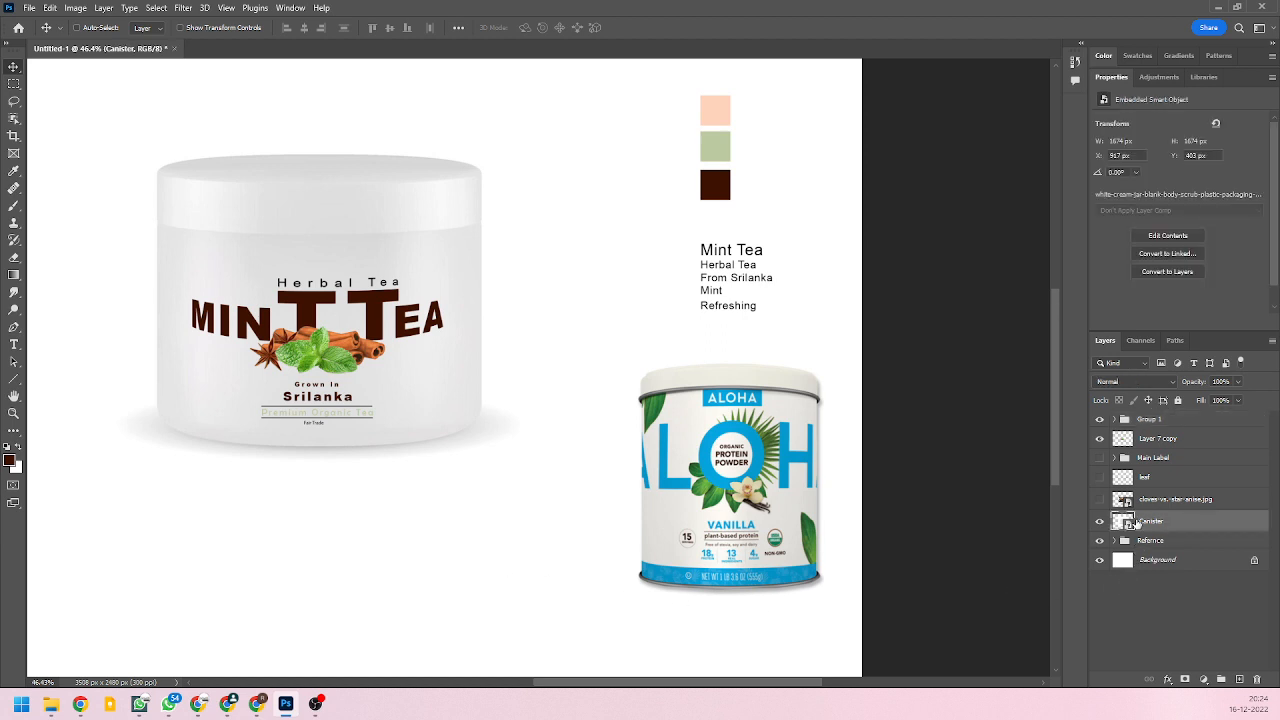
{"action": "right_click", "coordinate": [1182, 527]}
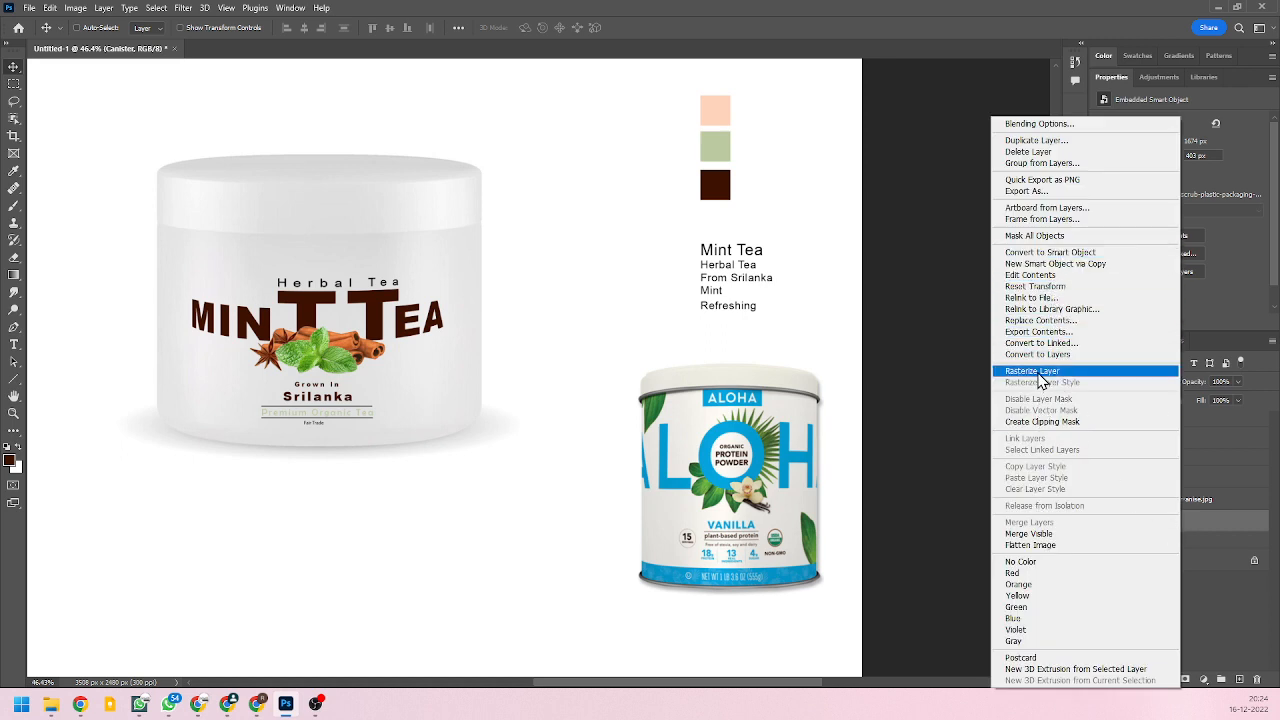
{"action": "left_click", "coordinate": [1035, 371]}
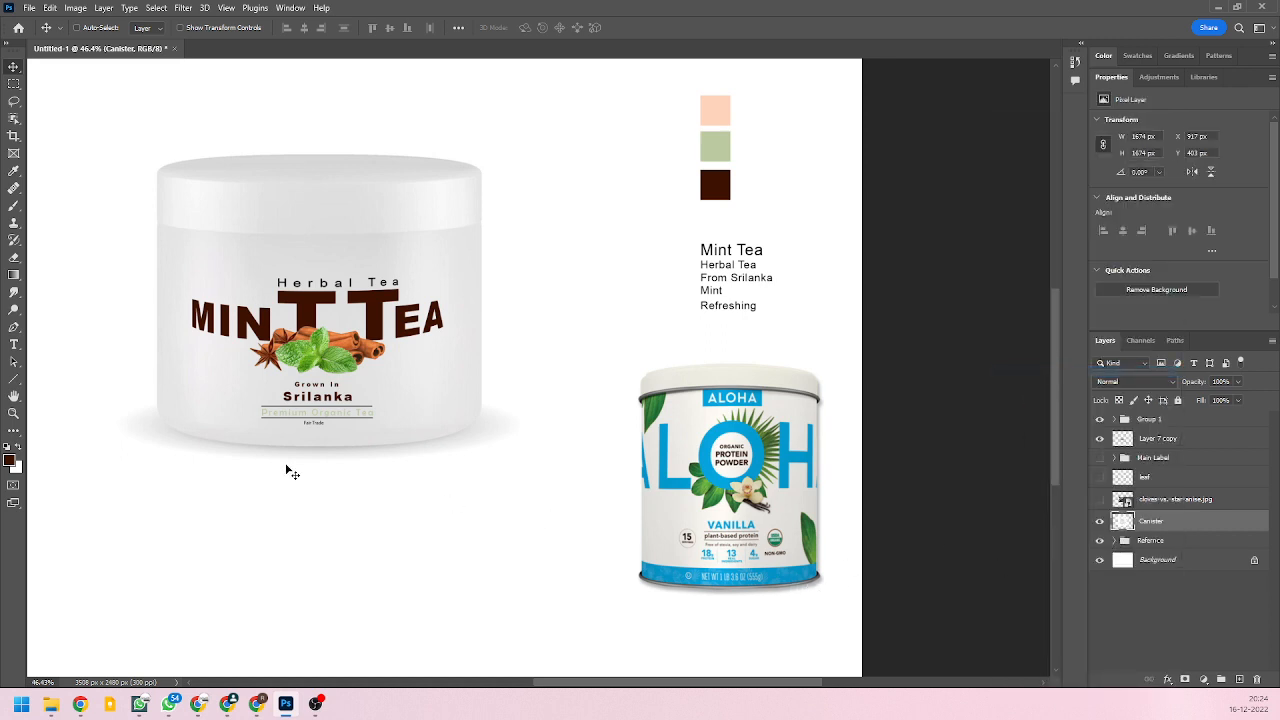
Select the canister's lower part with the Rectangular Marquee and stretch it downward to about 144% height, keeping its width, then deselect.
{"action": "left_click", "coordinate": [14, 85]}
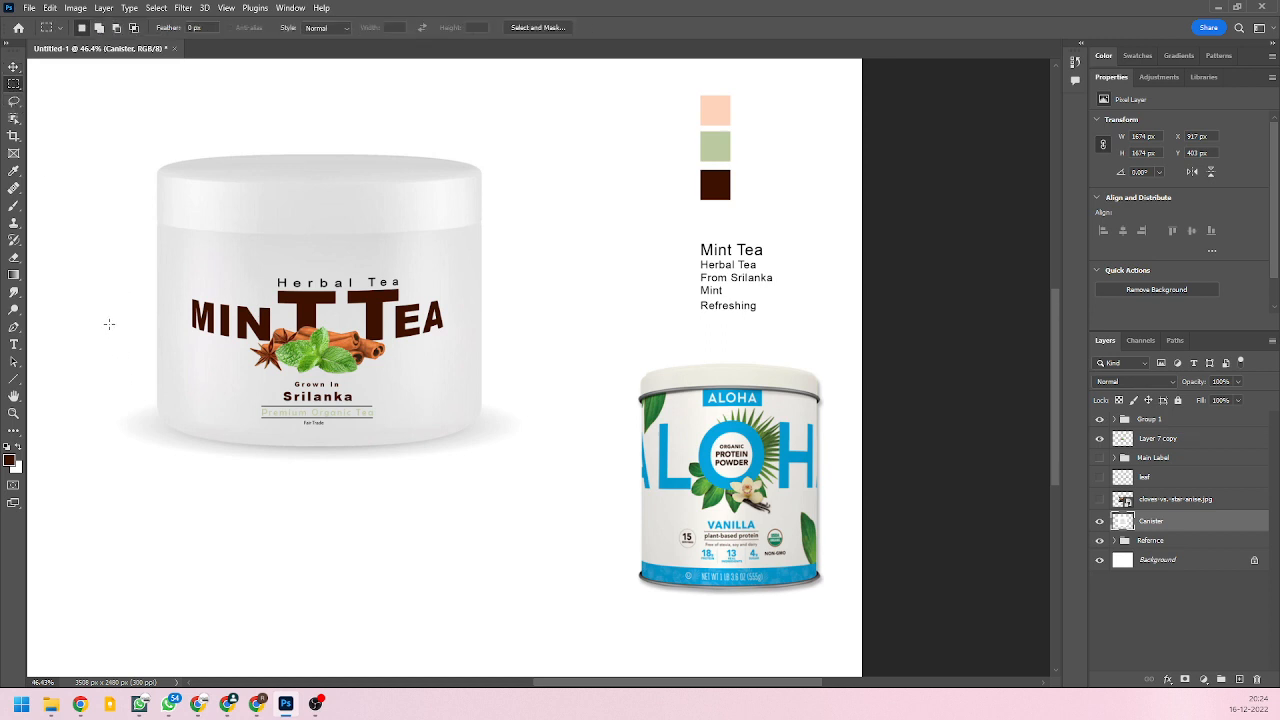
{"action": "left_click_drag", "start_coordinate": [69, 311], "coordinate": [555, 505]}
{"action": "key", "text": "ctrl+t"}
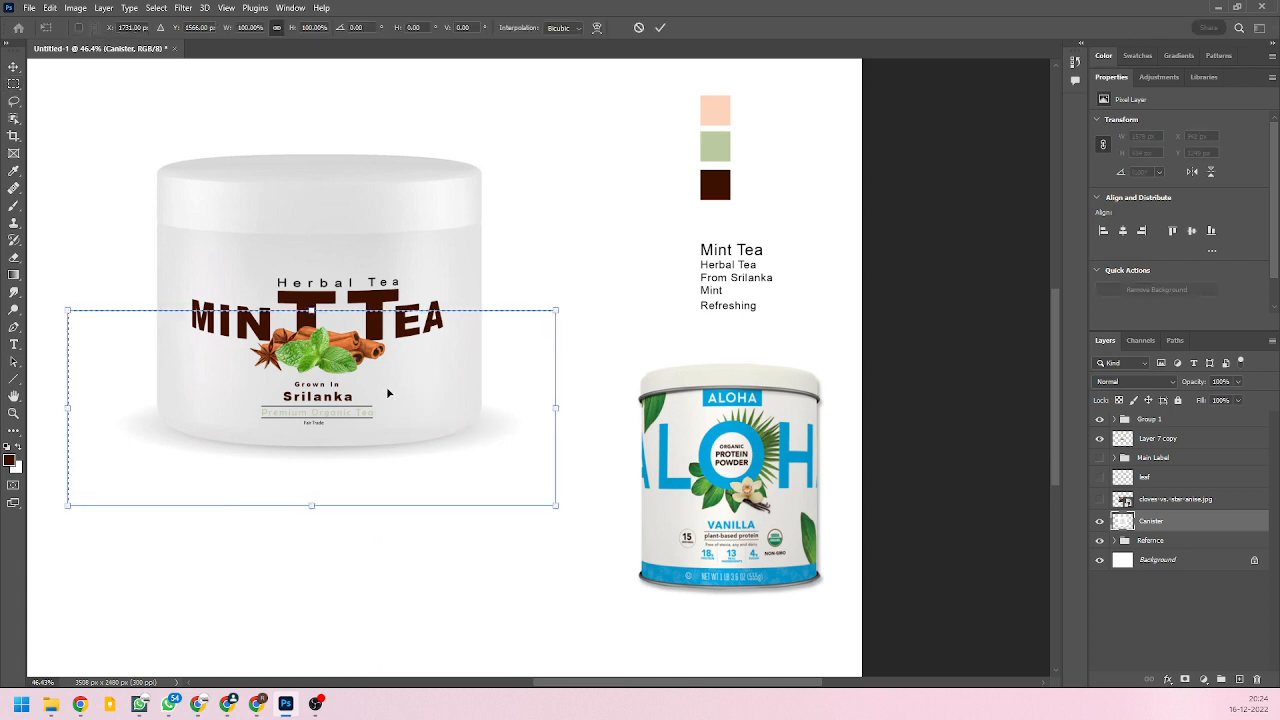
{"action": "left_click_drag", "start_coordinate": [312, 506], "coordinate": [311, 523]}
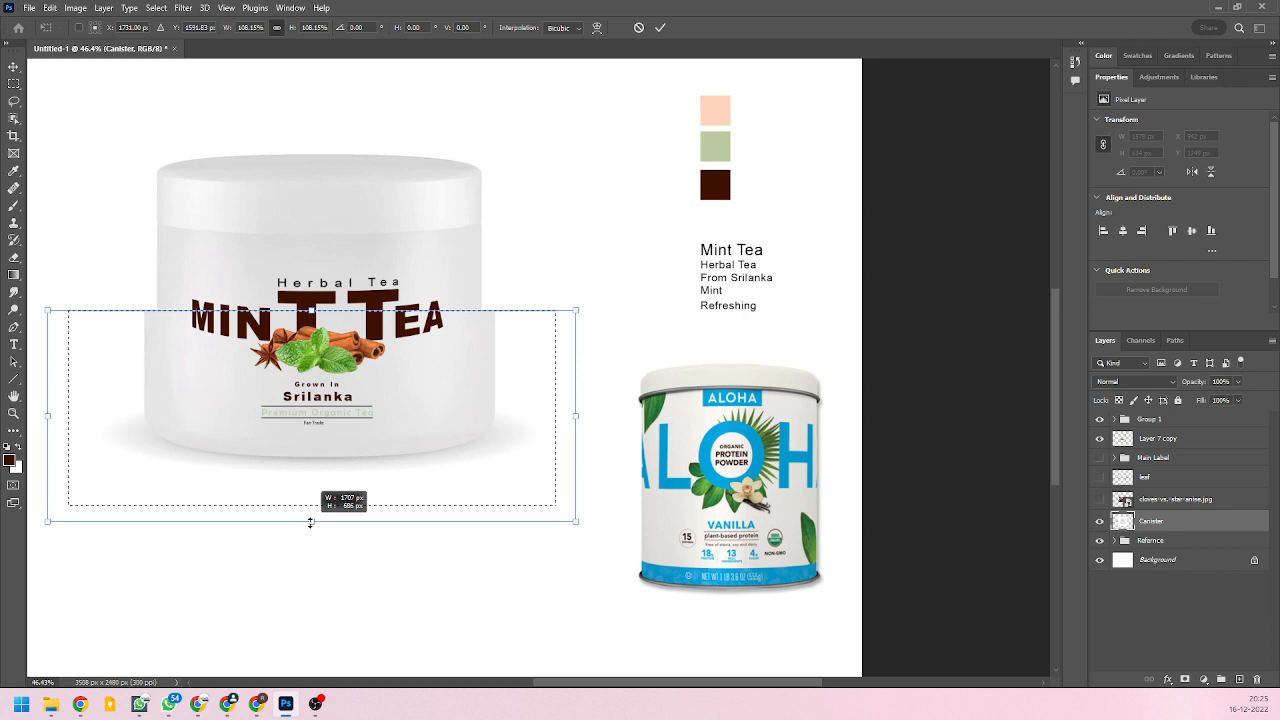
{"action": "left_click_drag", "start_coordinate": [311, 522], "coordinate": [302, 600]}
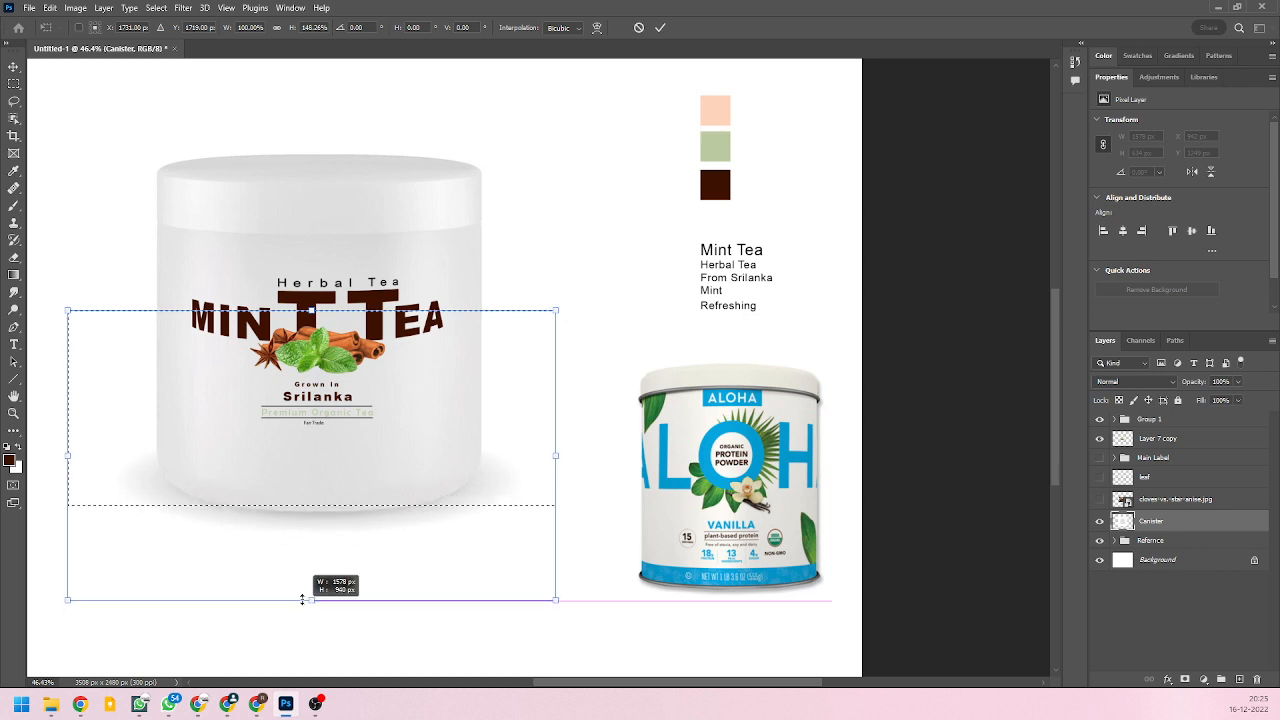
{"action": "left_click_drag", "start_coordinate": [302, 598], "coordinate": [302, 594]}
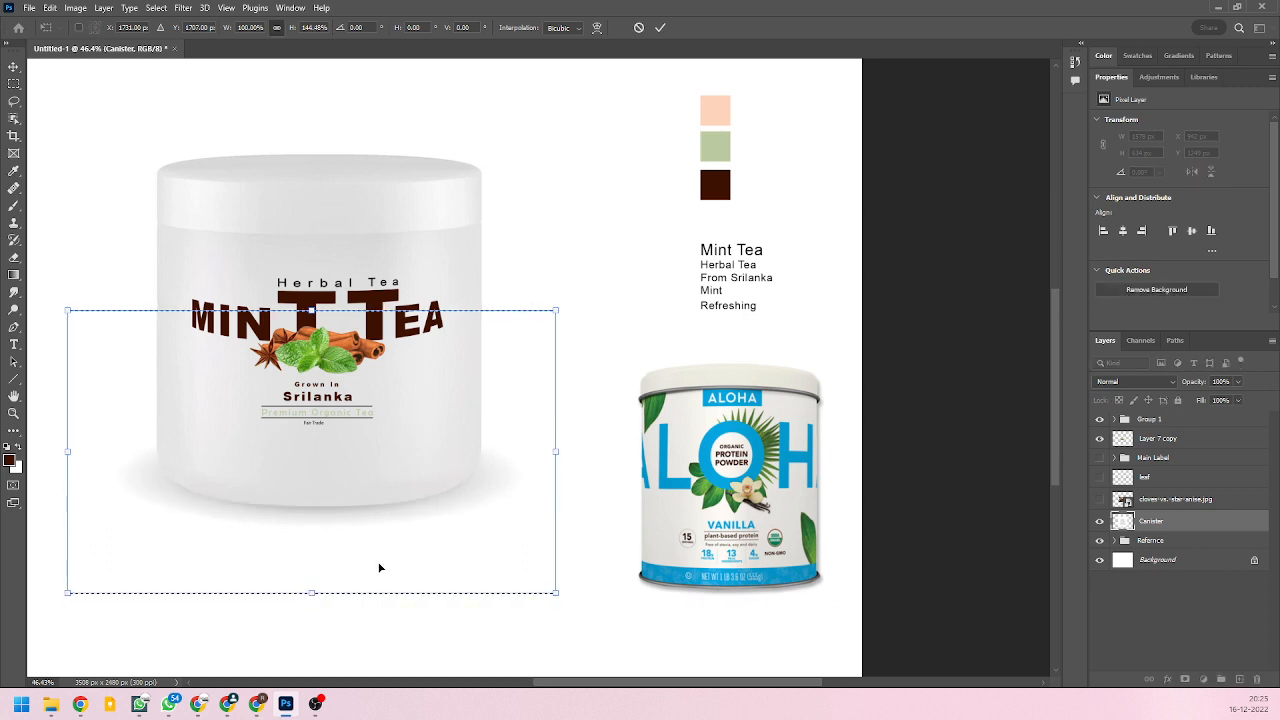
{"action": "key", "text": "Return"}
{"action": "key", "text": "ctrl+d"}
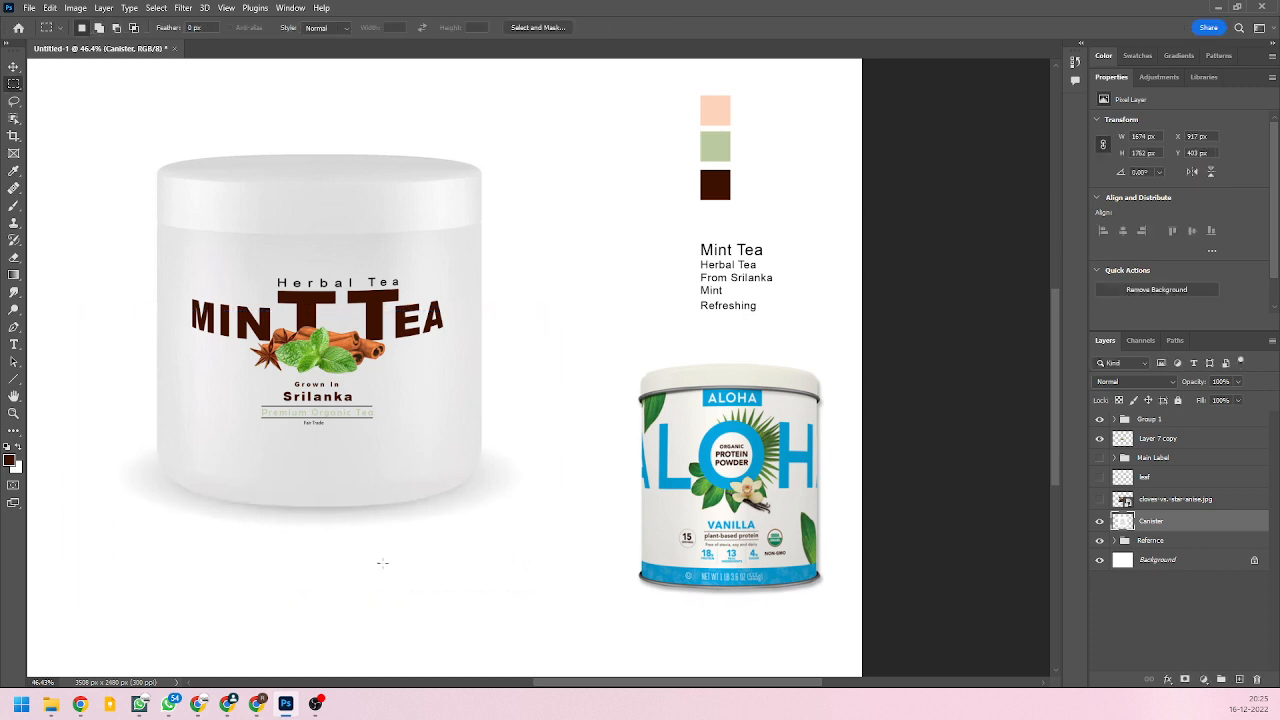
Show the cloves-vs-star-anise image layer and move the picture below the canister, partly beyond the canvas's lower edge.
{"action": "scroll", "coordinate": [512, 510], "scroll_direction": "down", "scroll_amount": 2}
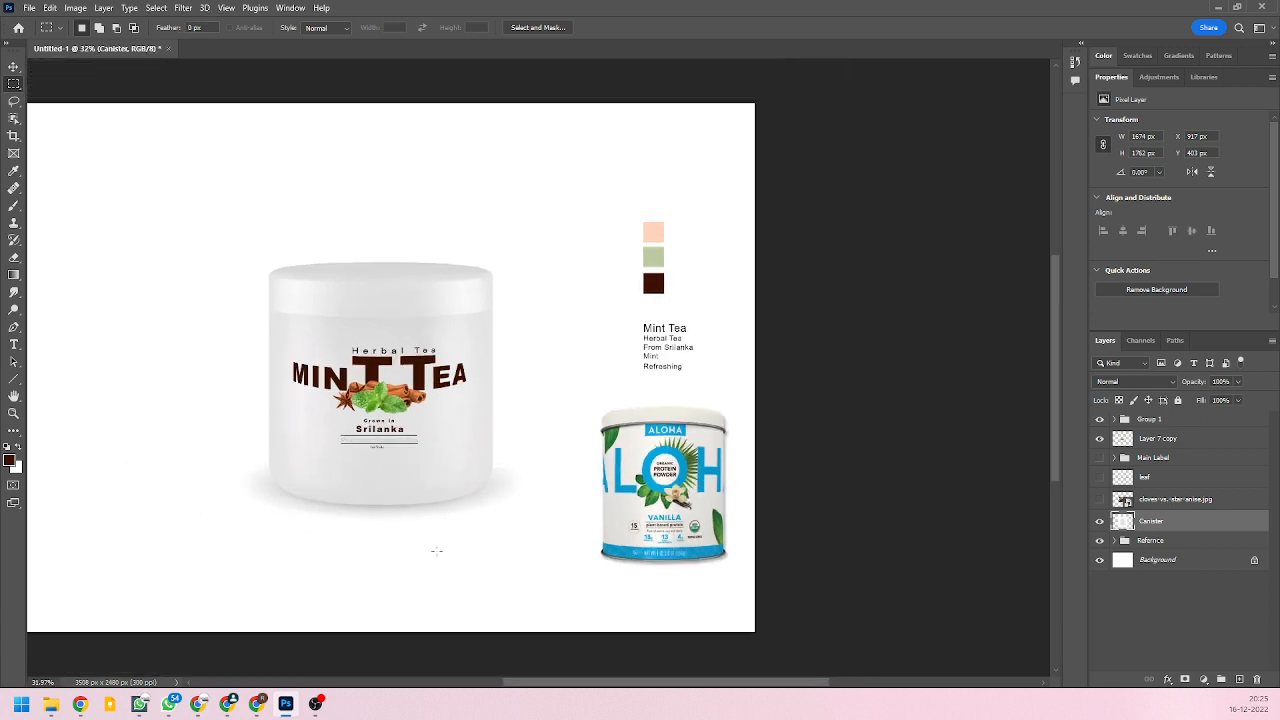
{"action": "scroll", "coordinate": [486, 452], "scroll_direction": "up", "scroll_amount": 1}
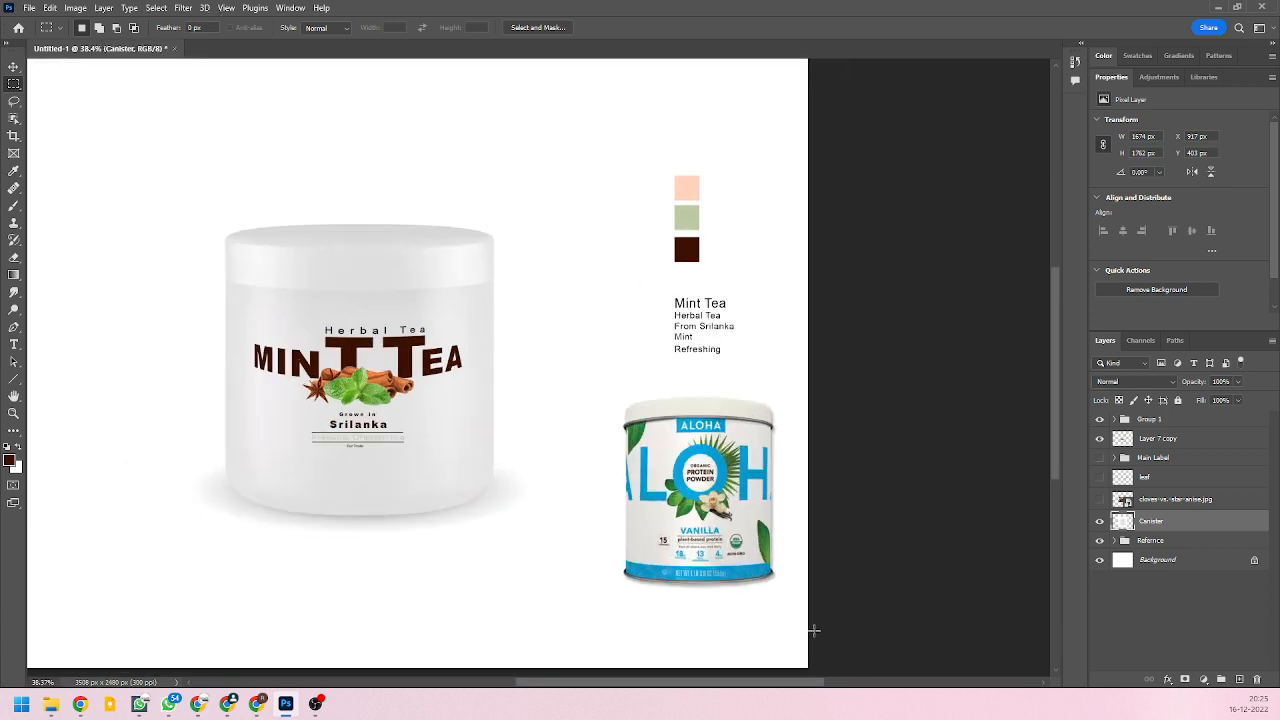
{"action": "left_click", "coordinate": [1100, 500]}
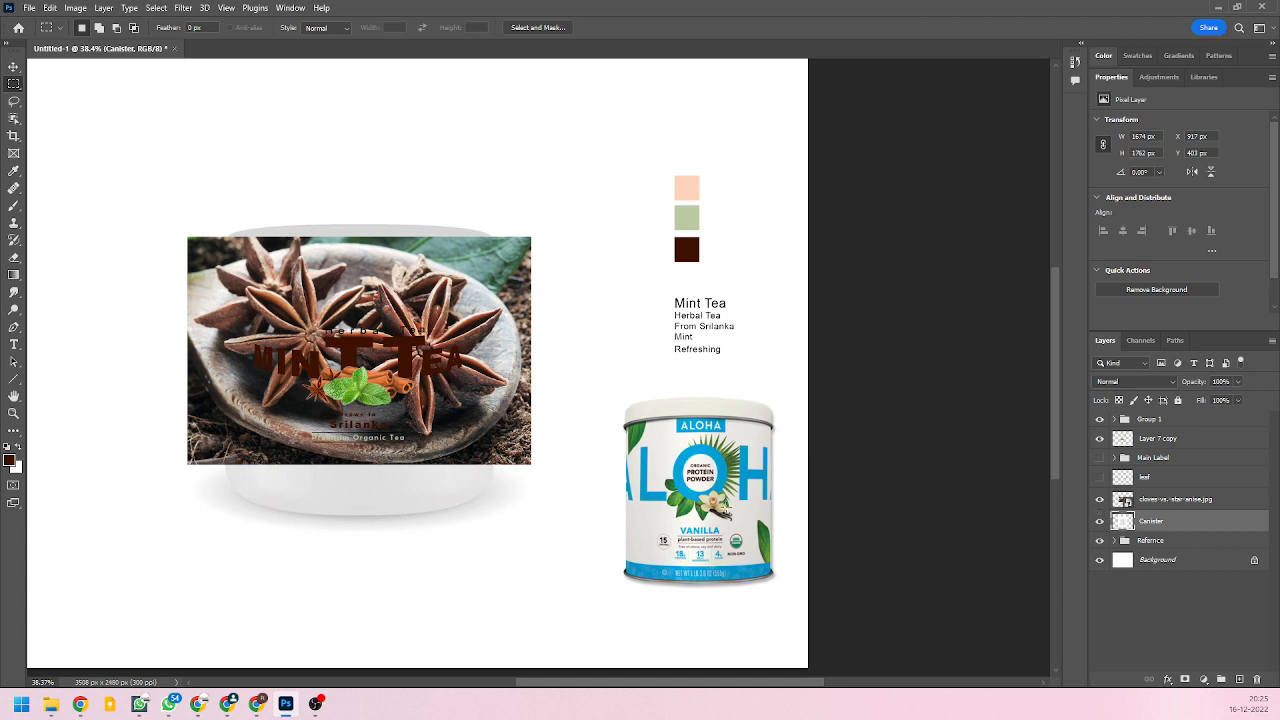
{"action": "left_click", "coordinate": [14, 66]}
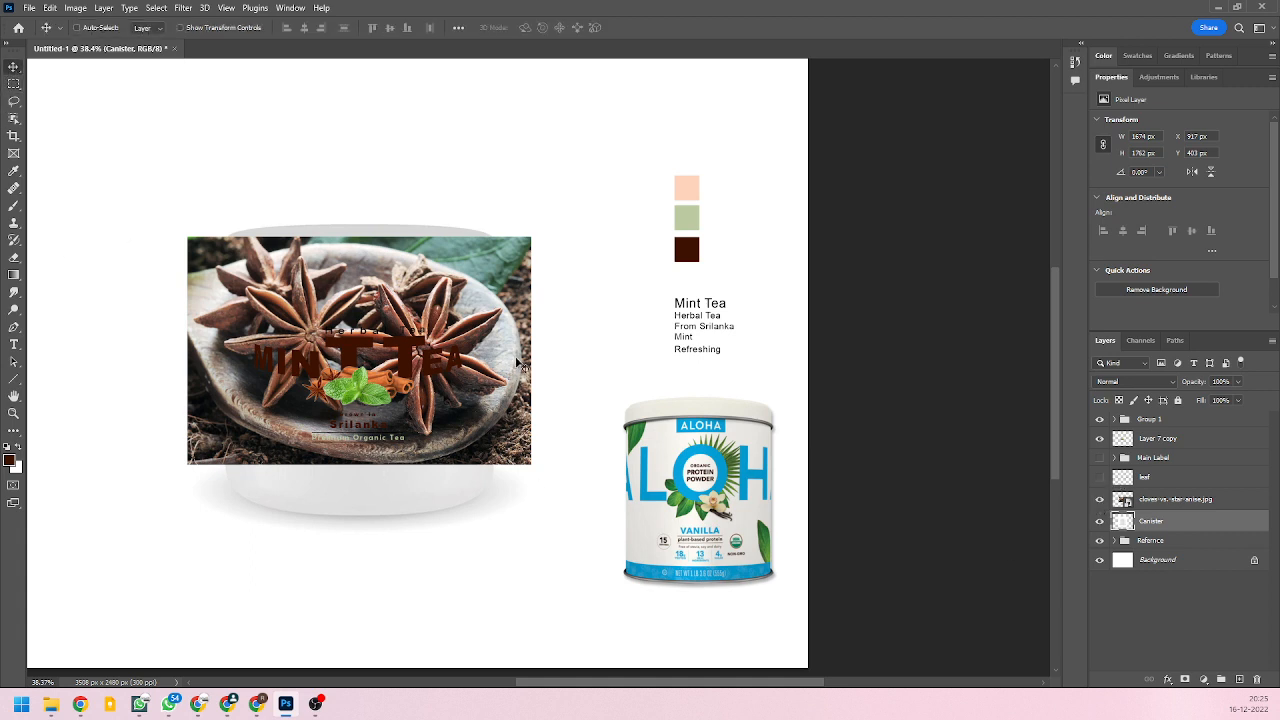
{"action": "left_click_drag", "start_coordinate": [522, 364], "coordinate": [525, 468]}
{"action": "left_click", "coordinate": [1172, 500]}
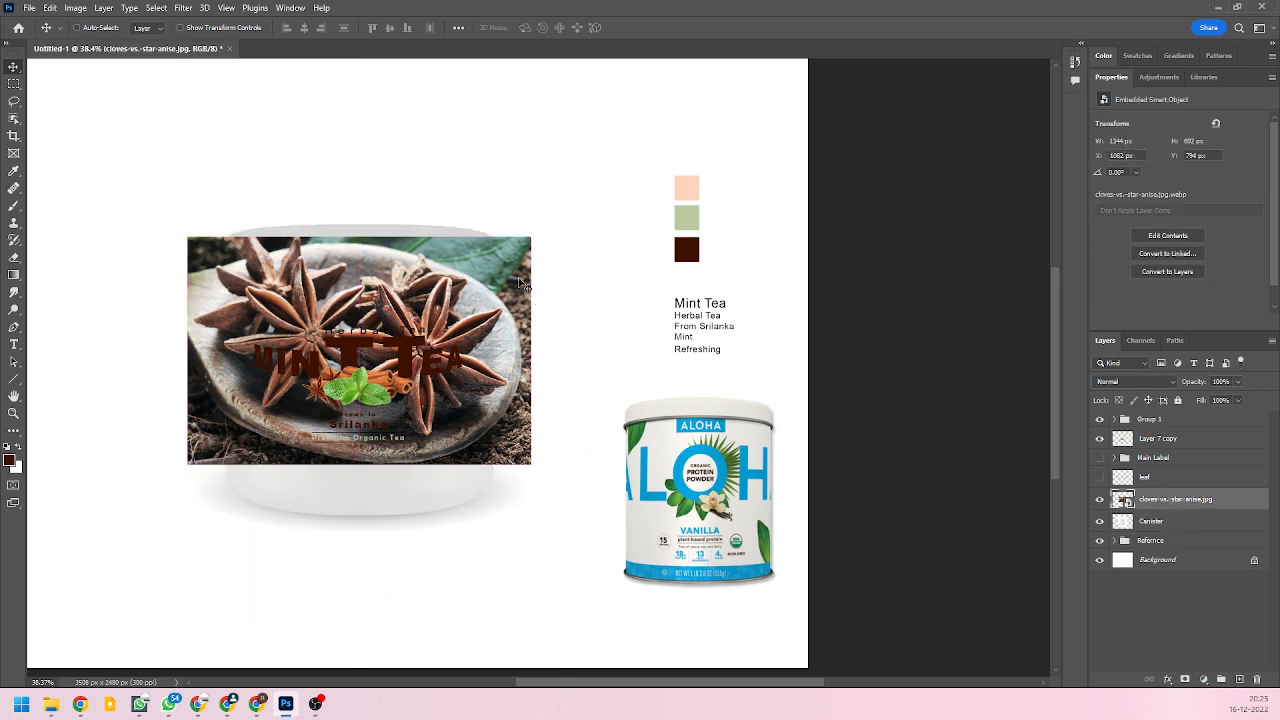
{"action": "left_click_drag", "start_coordinate": [520, 292], "coordinate": [490, 629]}
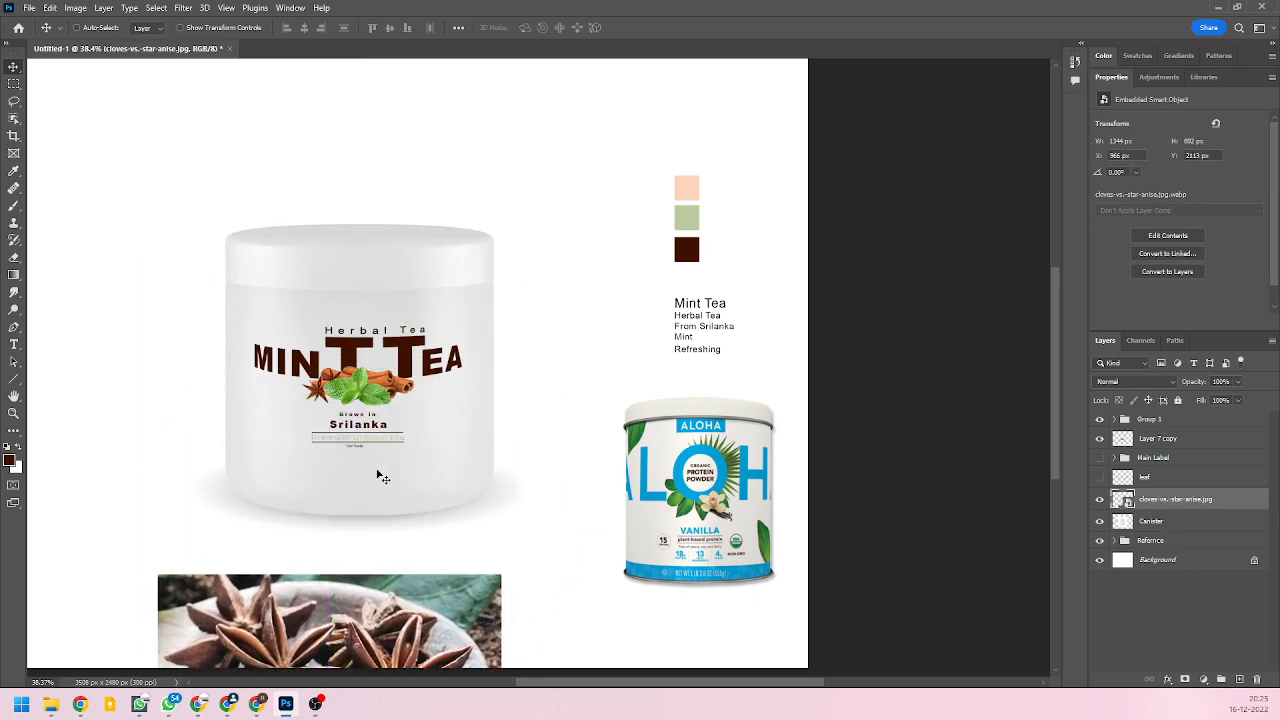
{"action": "left_click_drag", "start_coordinate": [357, 625], "coordinate": [318, 618]}
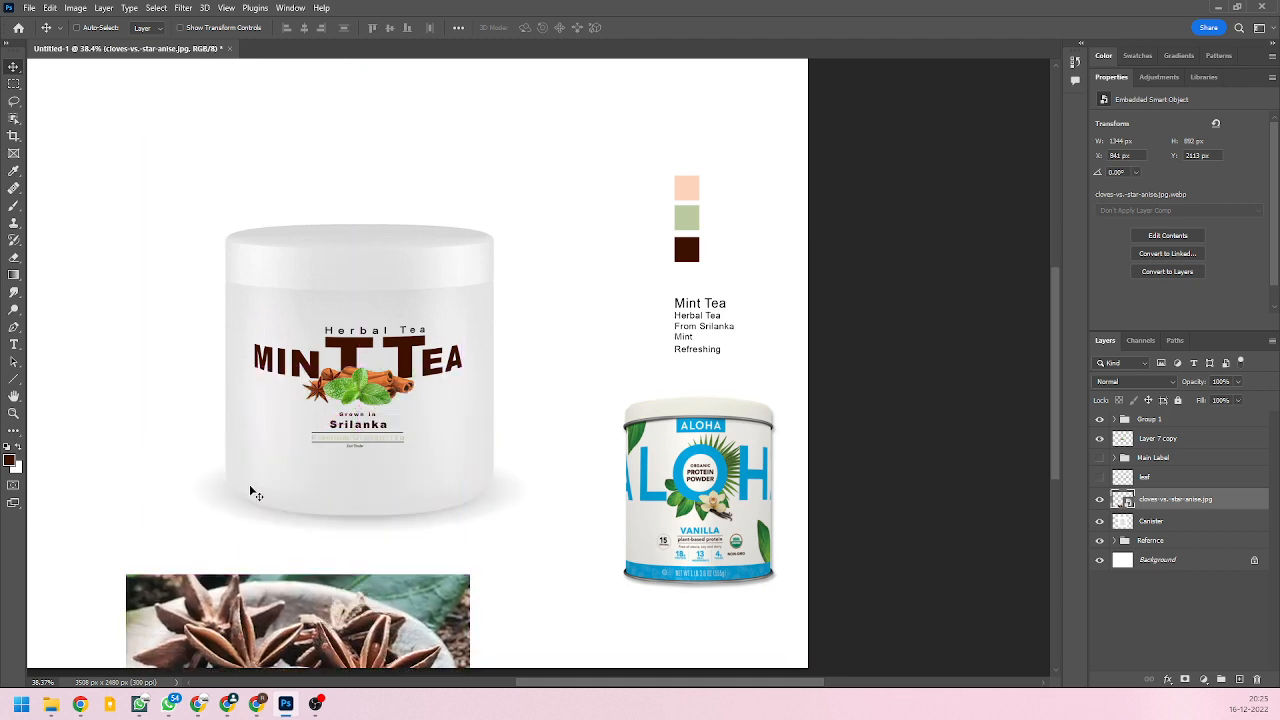
On the Canister layer, start a Pen path with a shallow downward curve from the canister's left edge to its right edge below the Fair Trade text.
{"action": "scroll", "coordinate": [342, 494], "scroll_direction": "up", "scroll_amount": 1}
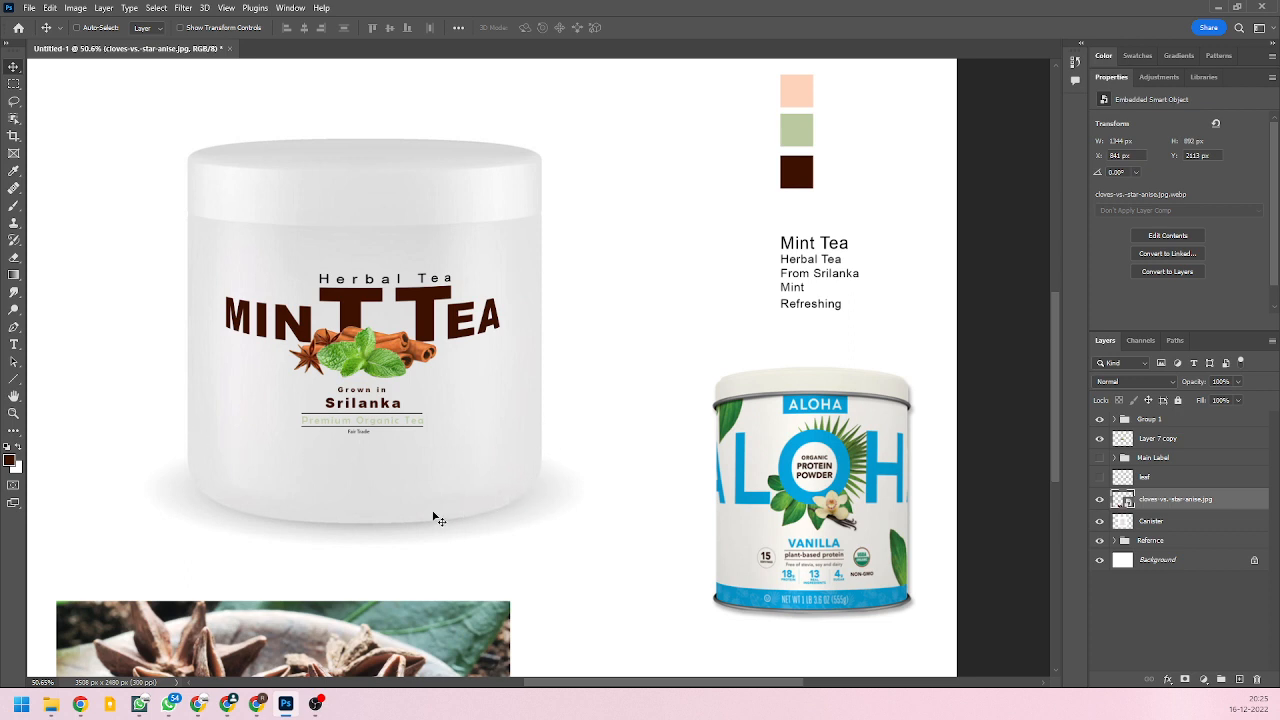
{"action": "scroll", "coordinate": [272, 580], "scroll_direction": "down", "scroll_amount": 2}
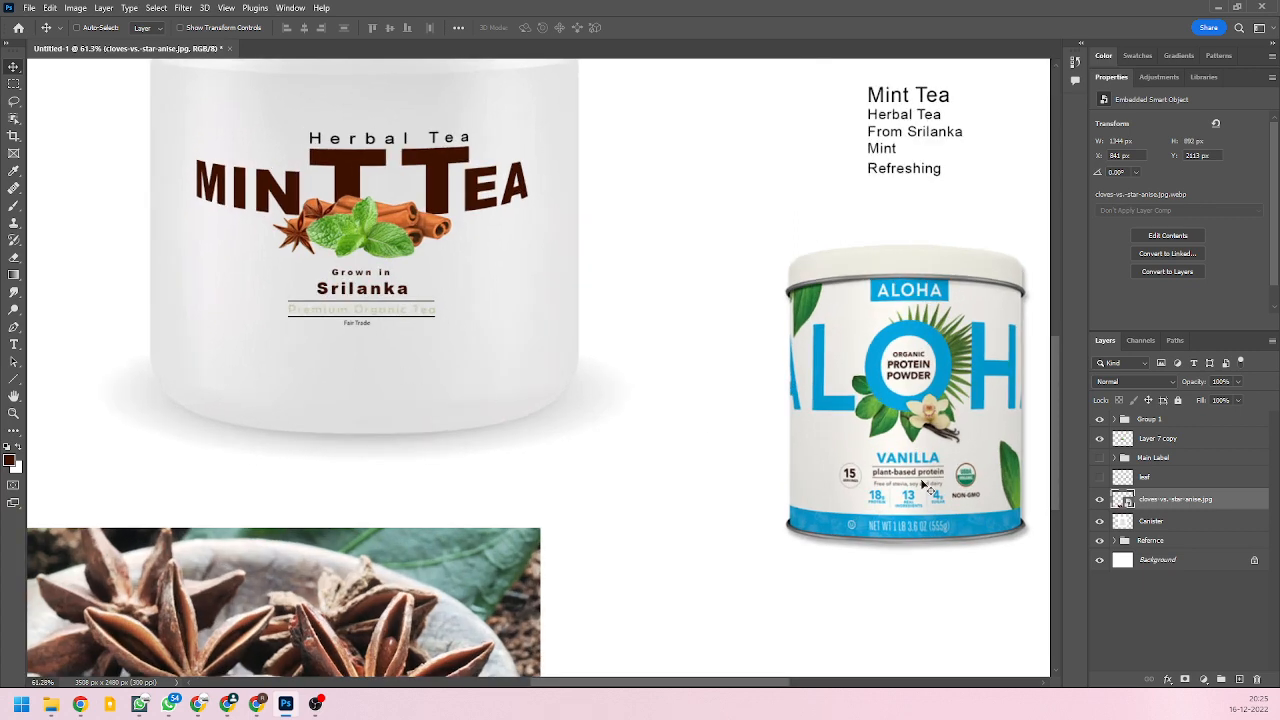
{"action": "left_click", "coordinate": [1183, 527]}
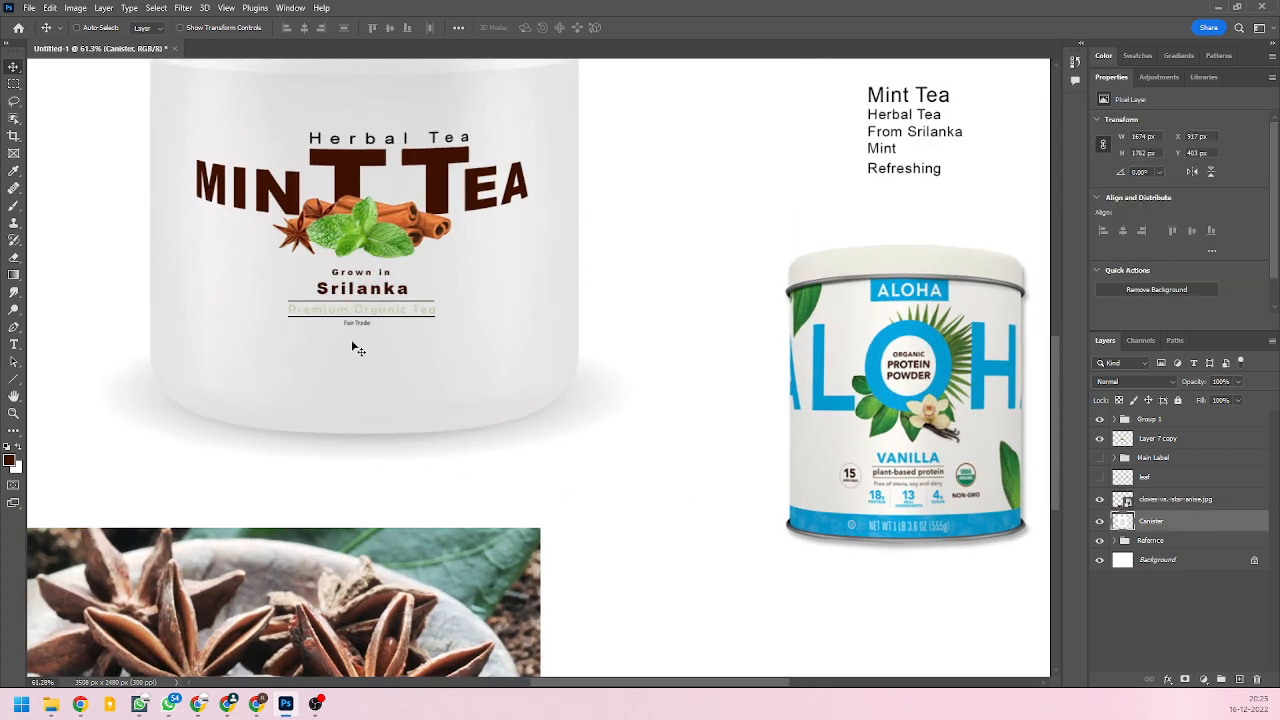
{"action": "scroll", "coordinate": [354, 345], "scroll_direction": "up", "scroll_amount": 1}
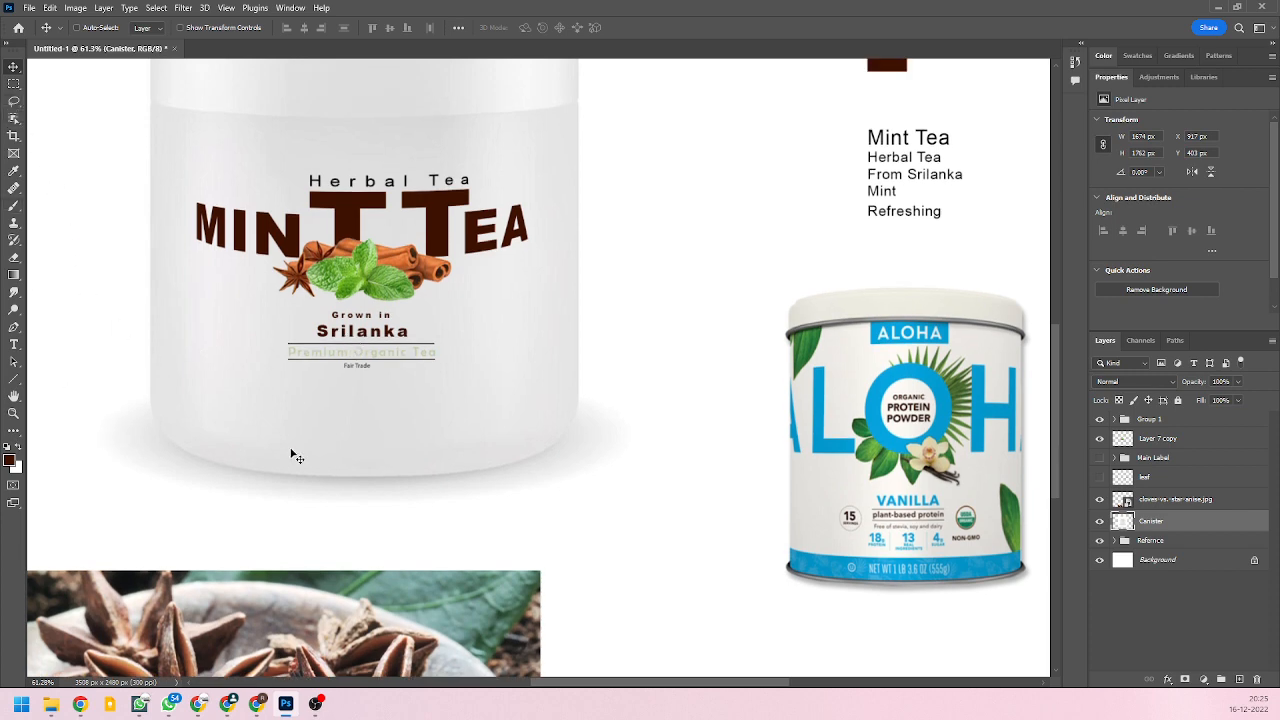
{"action": "scroll", "coordinate": [380, 455], "scroll_direction": "up", "scroll_amount": 1}
{"action": "scroll", "coordinate": [549, 539], "scroll_direction": "down", "scroll_amount": 1}
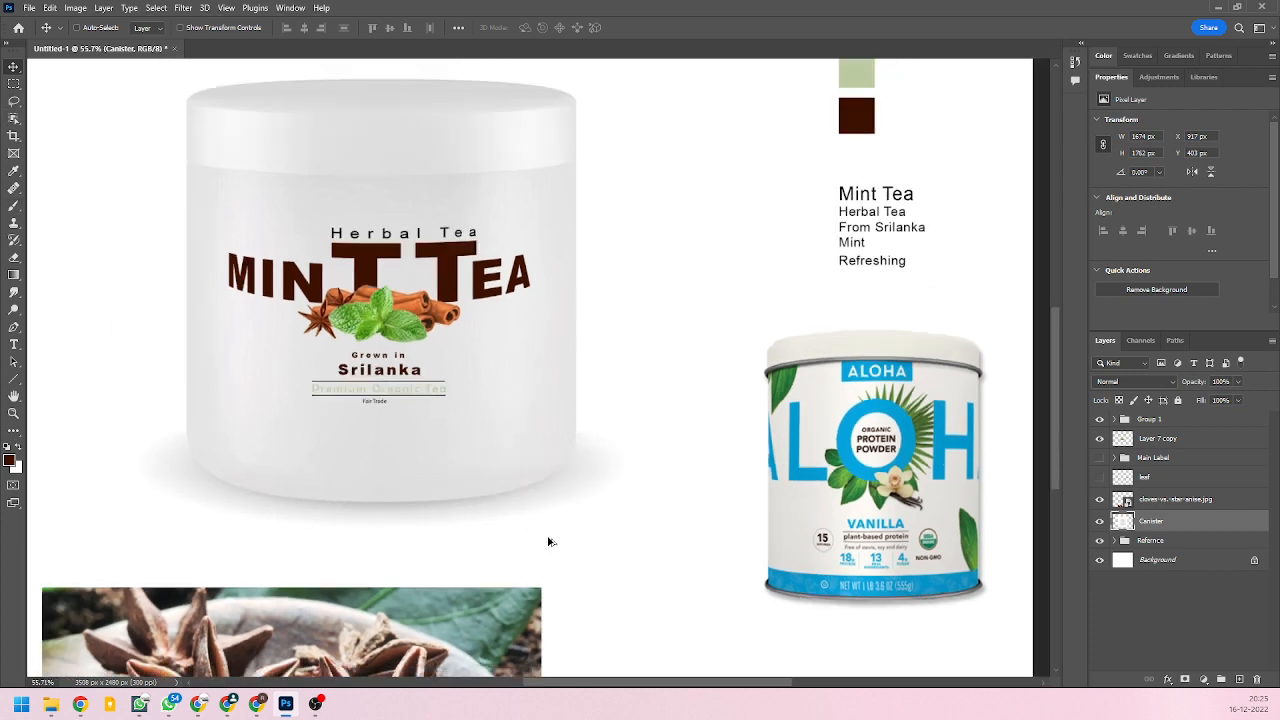
{"action": "scroll", "coordinate": [443, 434], "scroll_direction": "down", "scroll_amount": 1}
{"action": "scroll", "coordinate": [346, 317], "scroll_direction": "up", "scroll_amount": 1}
{"action": "left_click", "coordinate": [13, 327]}
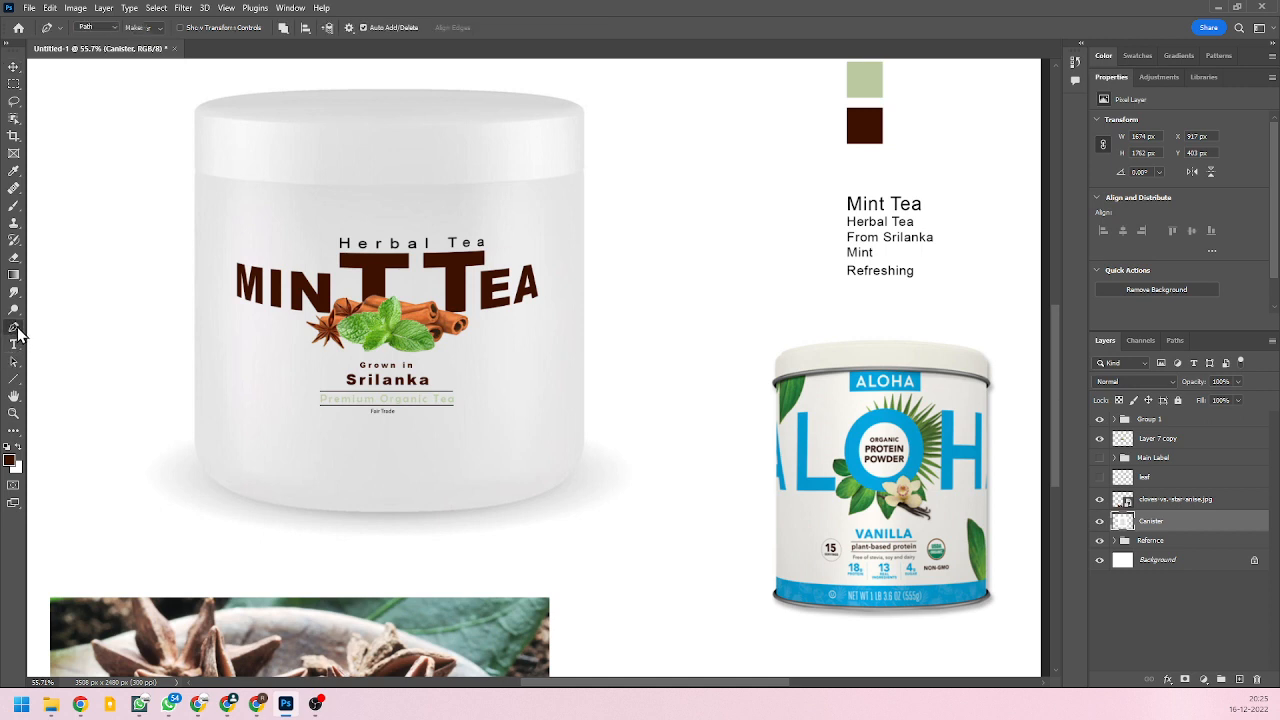
{"action": "left_click", "coordinate": [194, 408]}
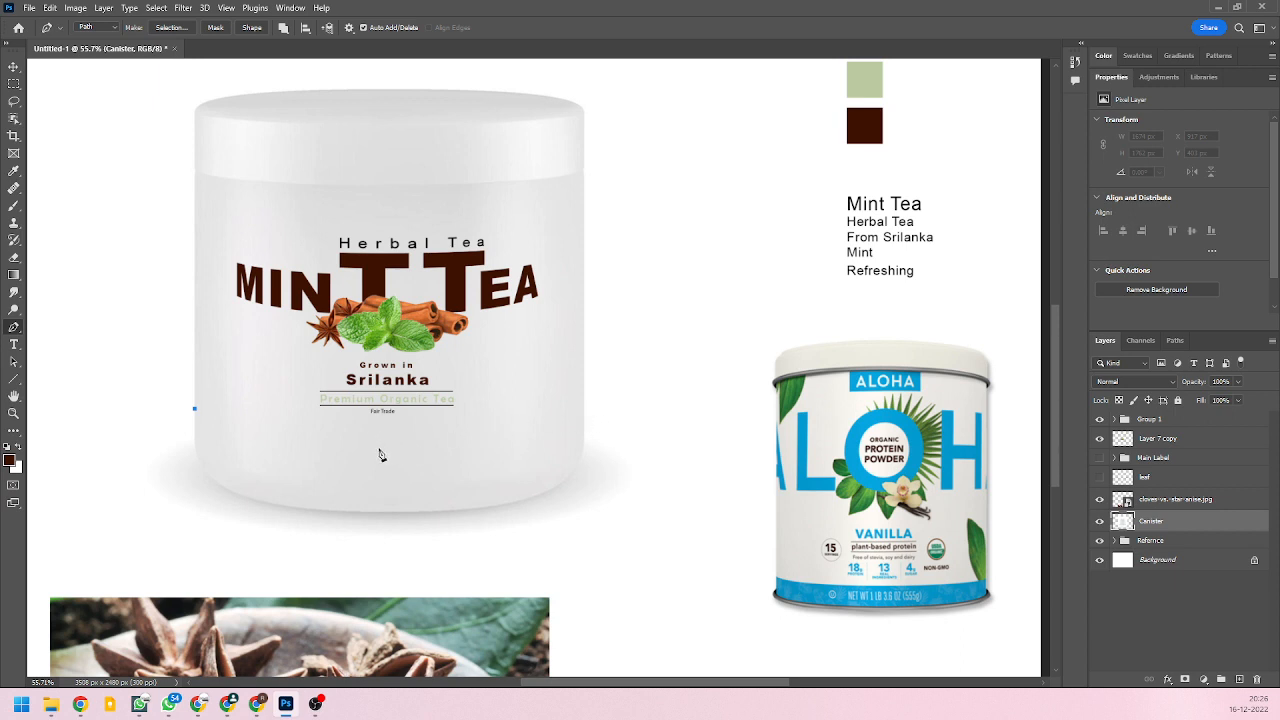
{"action": "left_click_drag", "start_coordinate": [381, 441], "coordinate": [496, 441]}
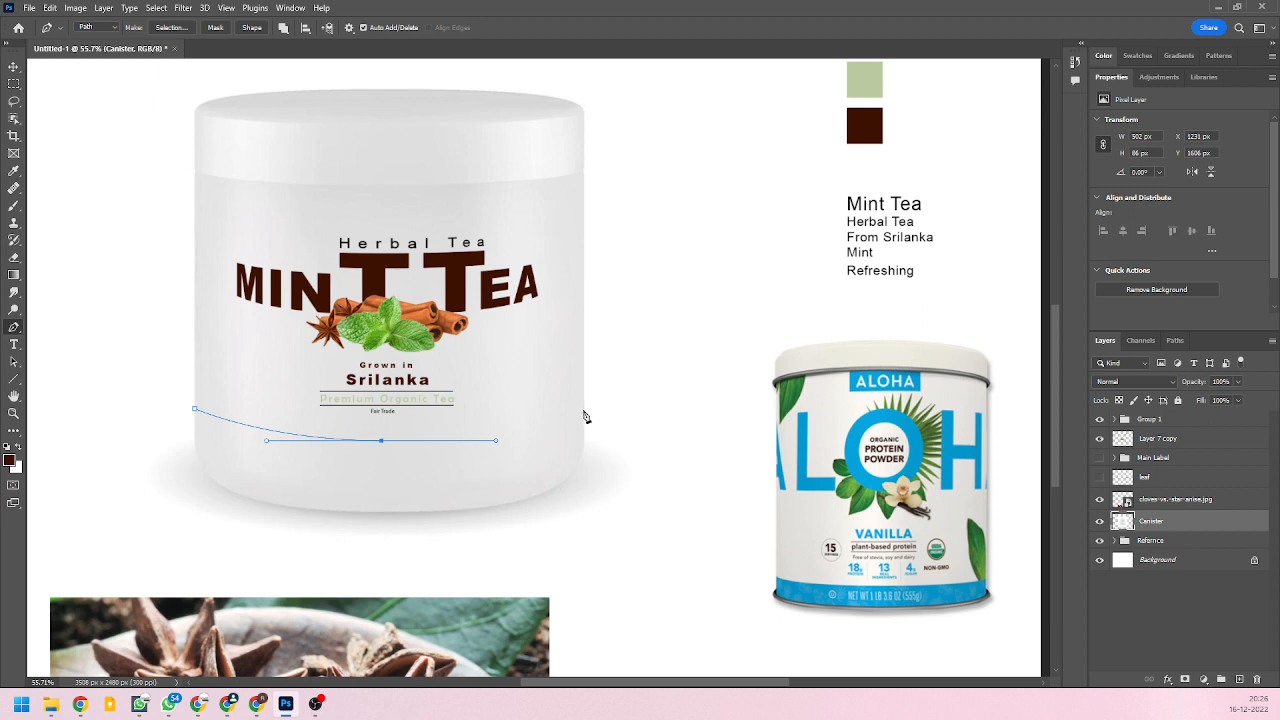
{"action": "left_click", "coordinate": [584, 411]}
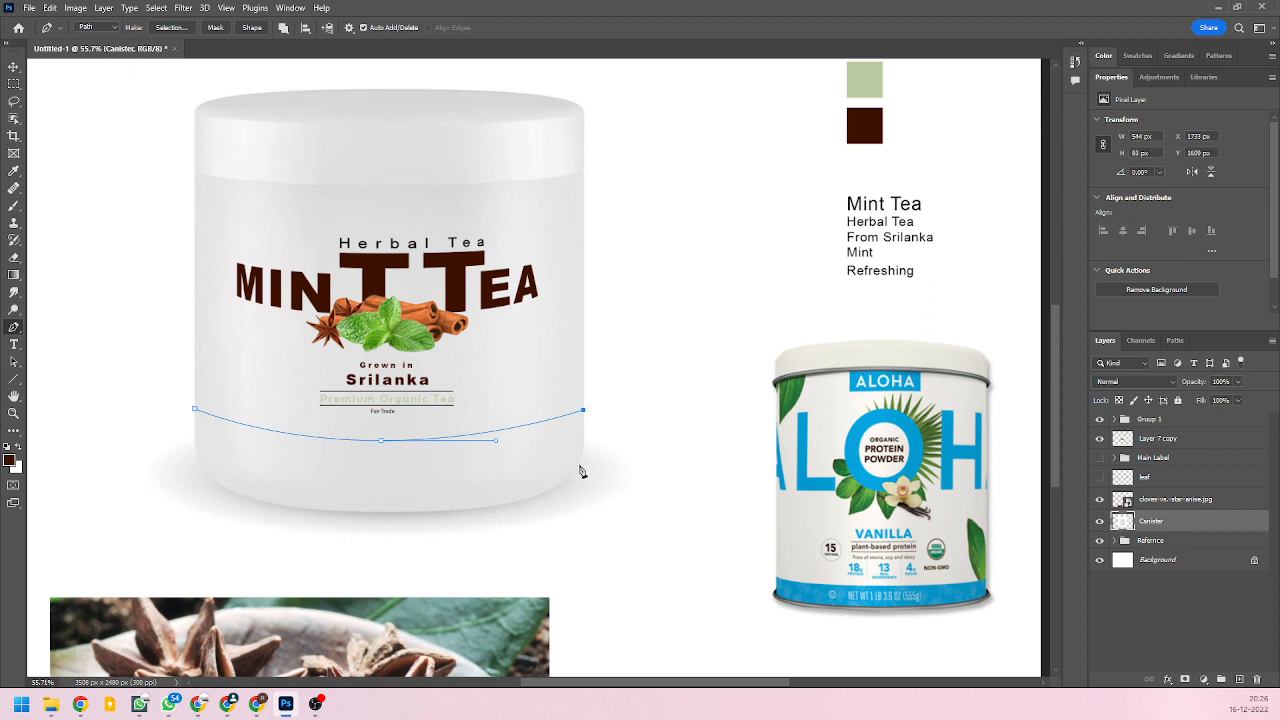
Continue the path down the canister's right side and fit it around the rounded lower-right corner.
{"action": "left_click", "coordinate": [583, 448]}
{"action": "left_click_drag", "start_coordinate": [541, 493], "coordinate": [504, 506]}
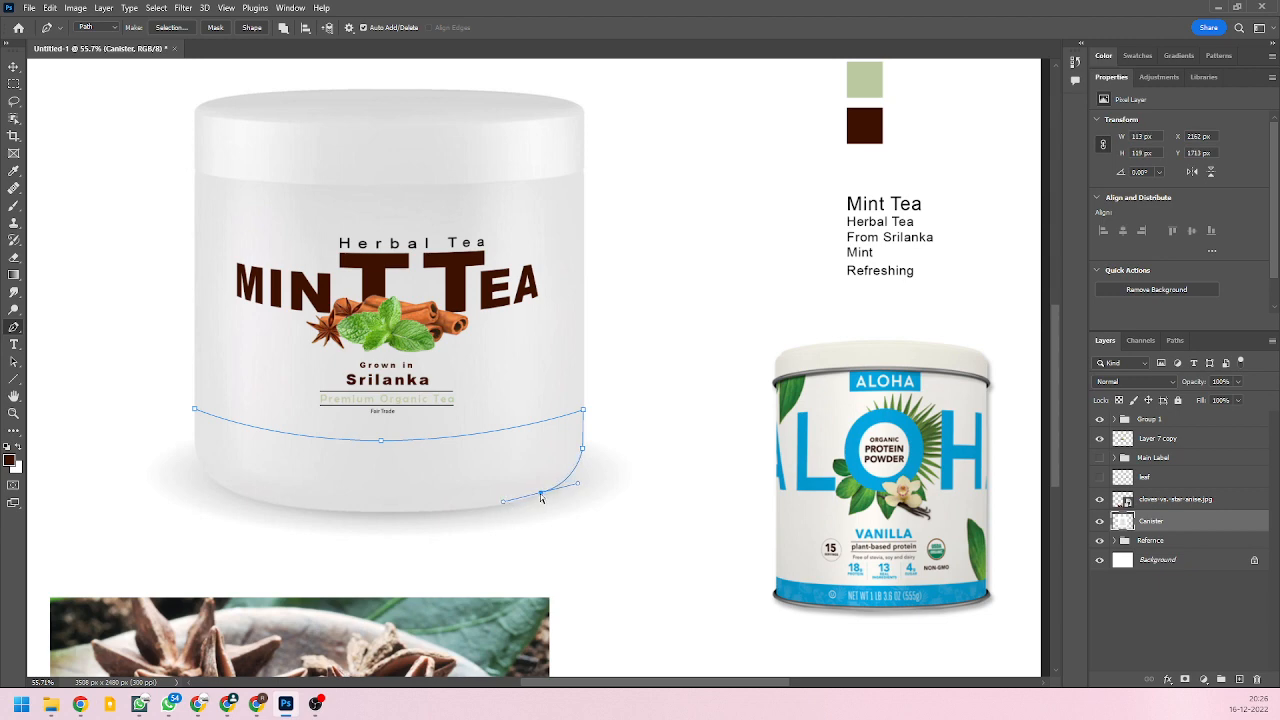
{"action": "scroll", "coordinate": [553, 510], "scroll_direction": "up", "scroll_amount": 4}
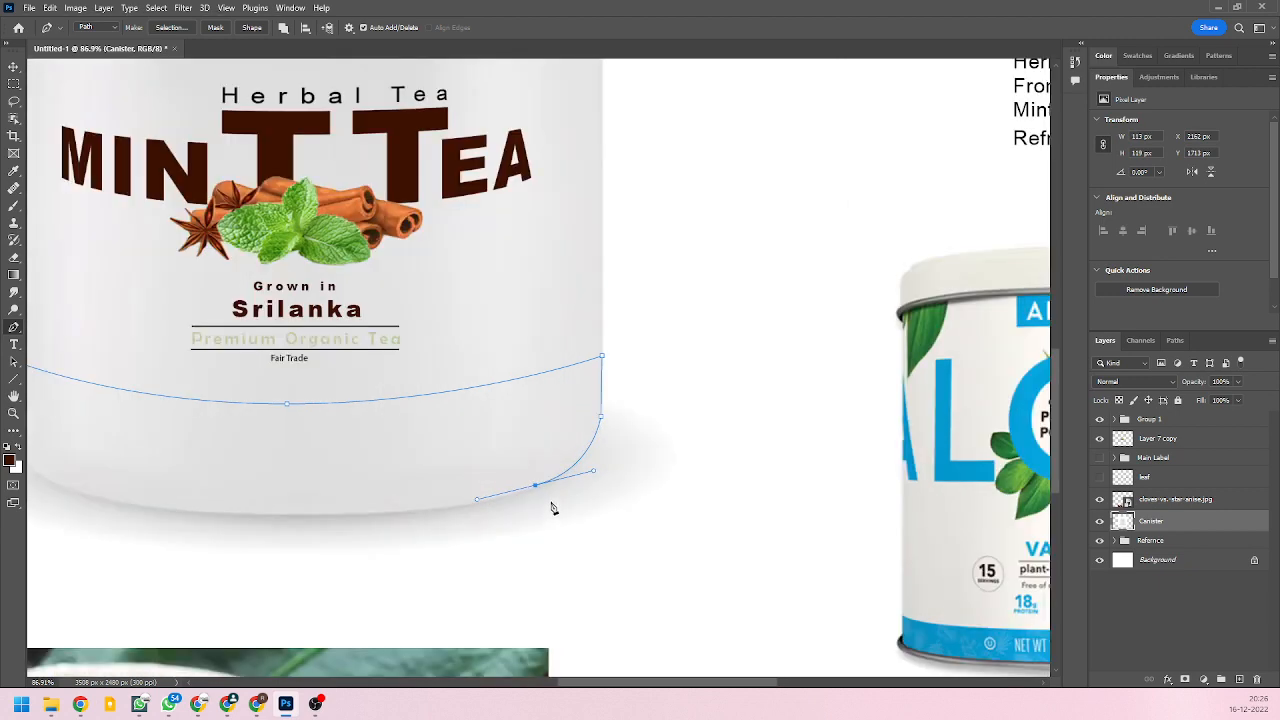
{"action": "scroll", "coordinate": [616, 493], "scroll_direction": "down", "scroll_amount": 1}
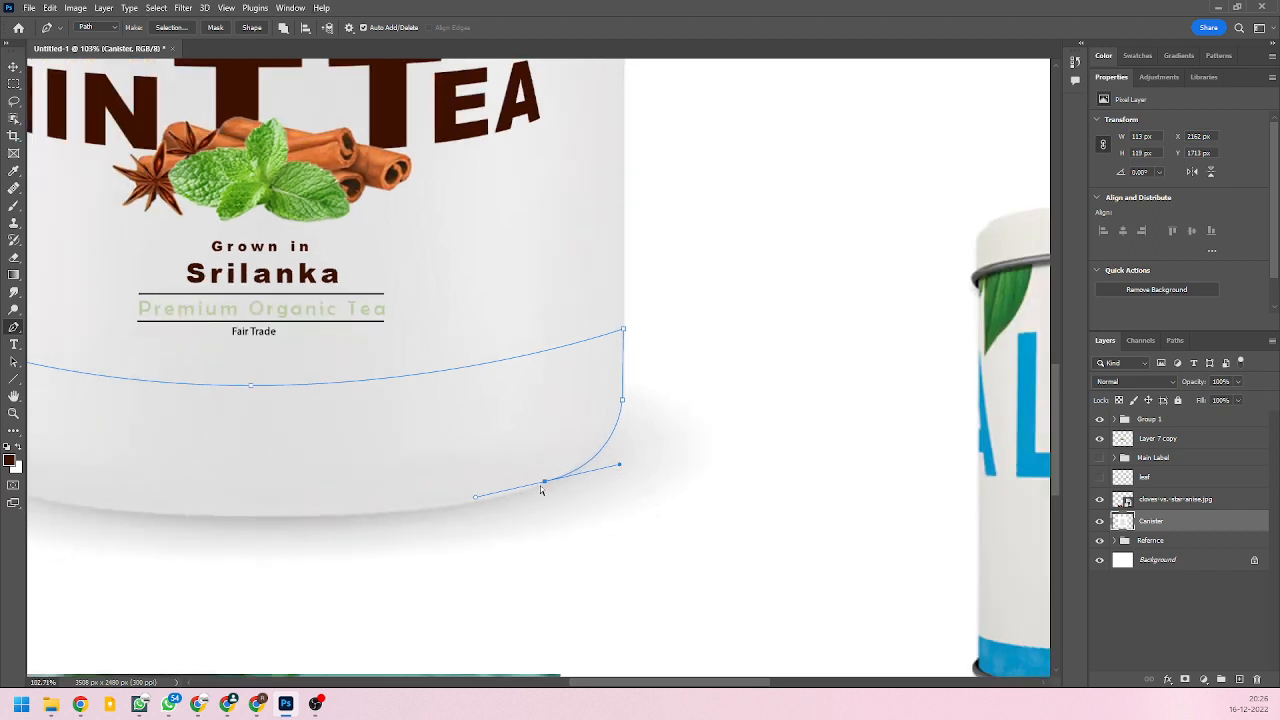
{"action": "left_click_drag", "start_coordinate": [547, 486], "coordinate": [535, 491]}
{"action": "left_click_drag", "start_coordinate": [610, 472], "coordinate": [619, 465]}
{"action": "left_click_drag", "start_coordinate": [464, 503], "coordinate": [463, 505]}
Trace the canister's bottom edge and lower-left corner, and close the path at its starting point.
{"action": "scroll", "coordinate": [690, 535], "scroll_direction": "down", "scroll_amount": 3}
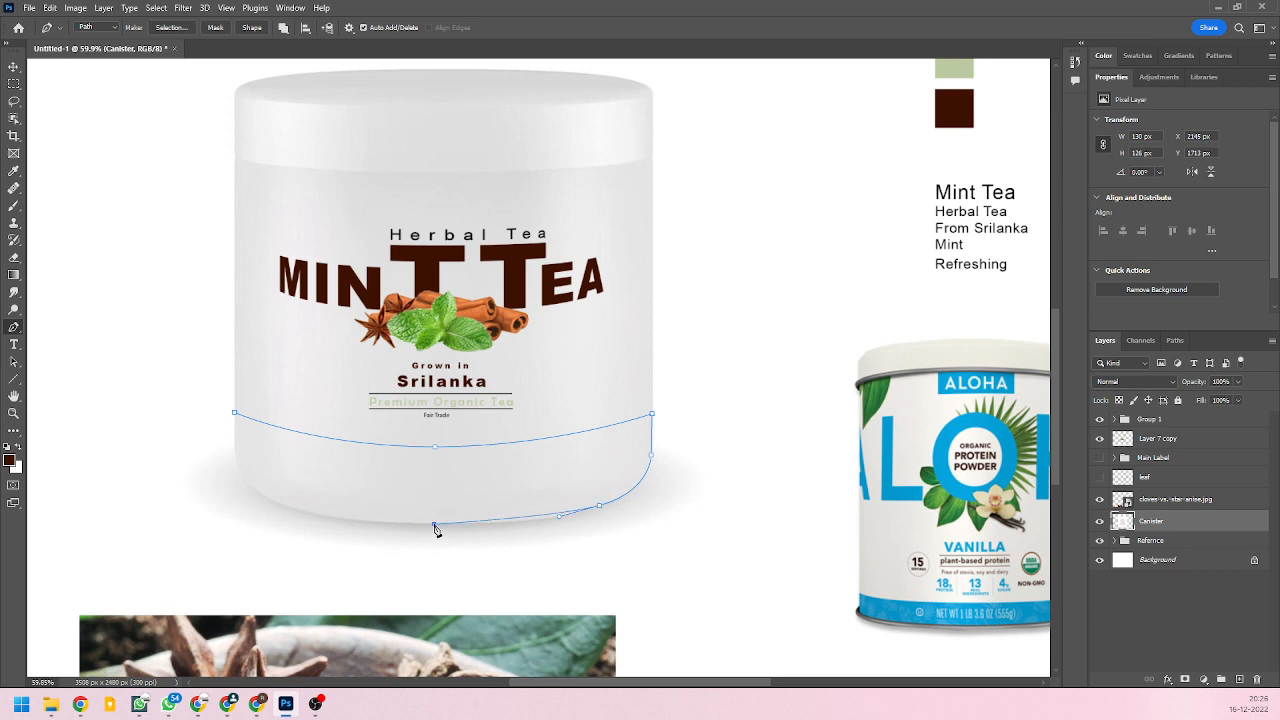
{"action": "left_click_drag", "start_coordinate": [433, 523], "coordinate": [376, 522]}
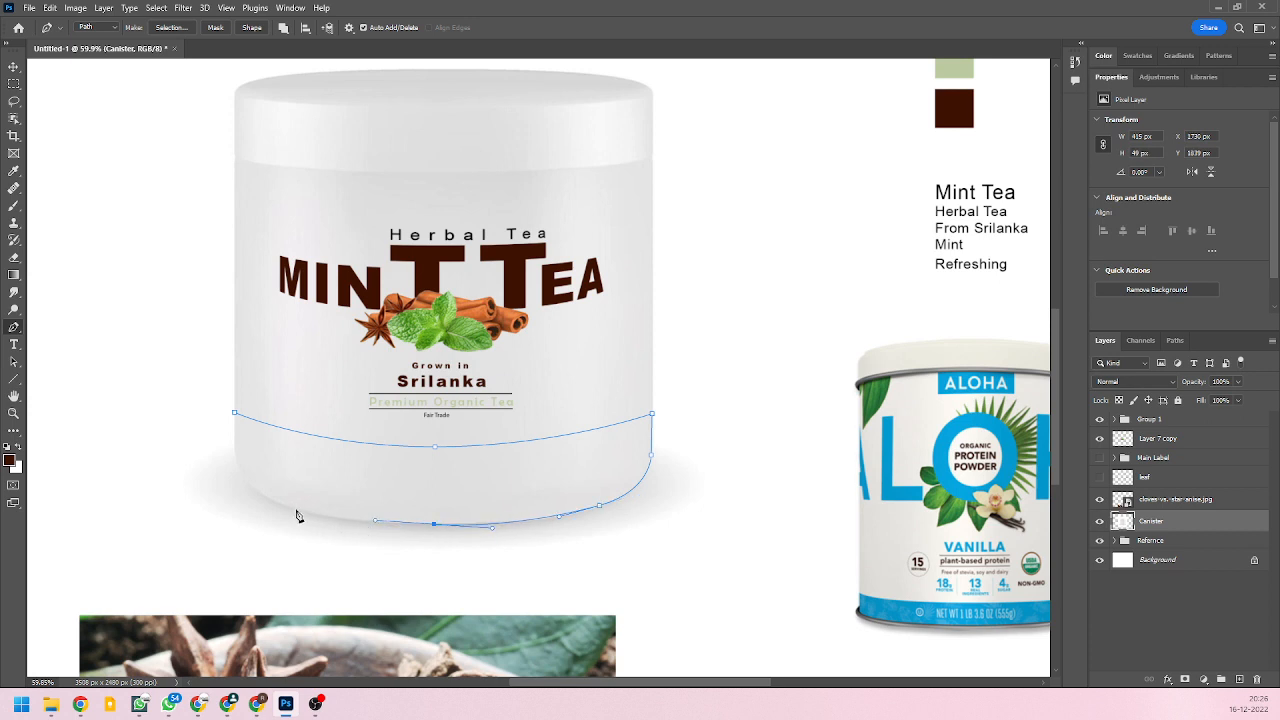
{"action": "left_click_drag", "start_coordinate": [251, 487], "coordinate": [208, 458]}
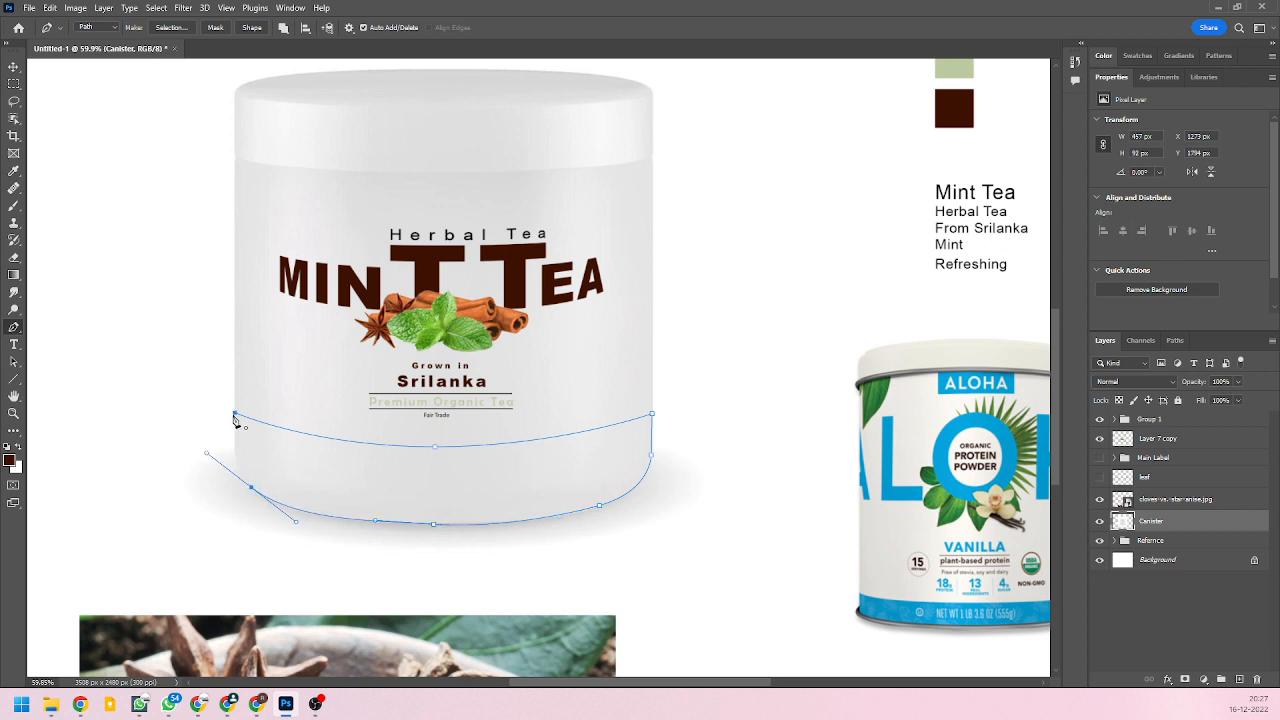
{"action": "left_click", "coordinate": [234, 414]}
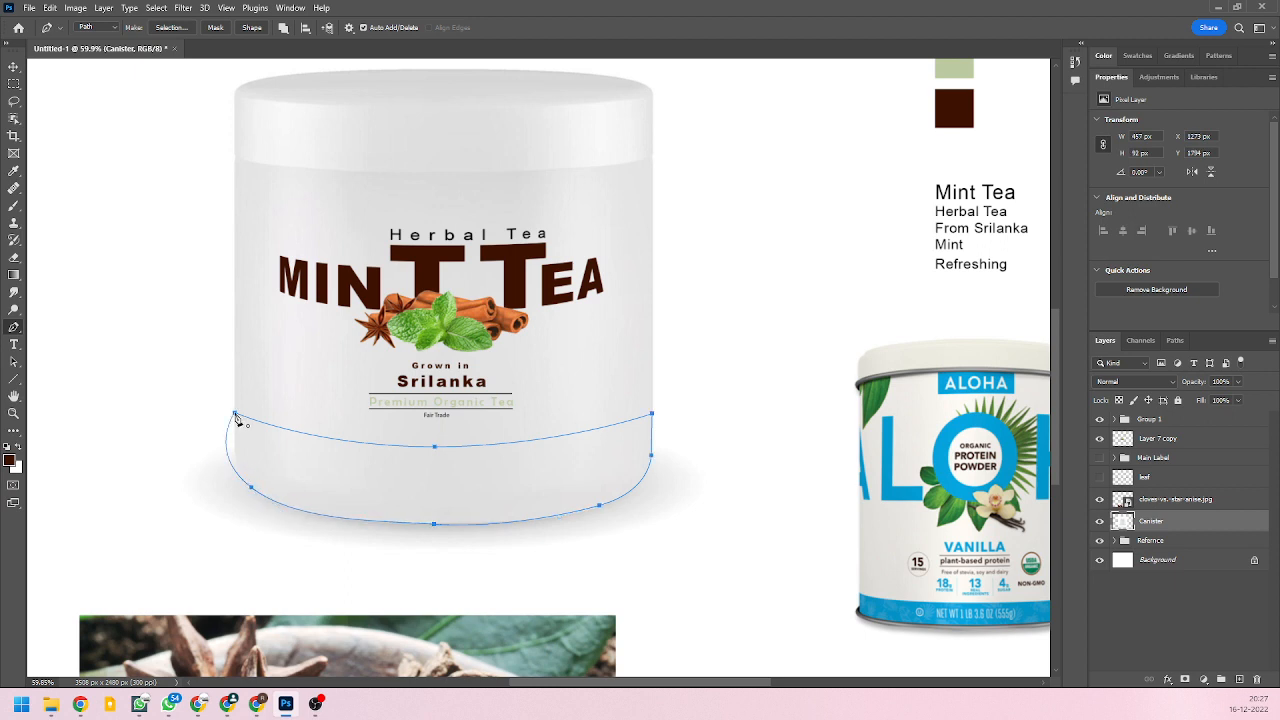
Adjust the curve handles at the path's lower-left corner and bottom centre to follow the canister's outline.
{"action": "left_click", "coordinate": [251, 488], "text": "ctrl"}
{"action": "left_click_drag", "start_coordinate": [207, 456], "coordinate": [227, 466]}
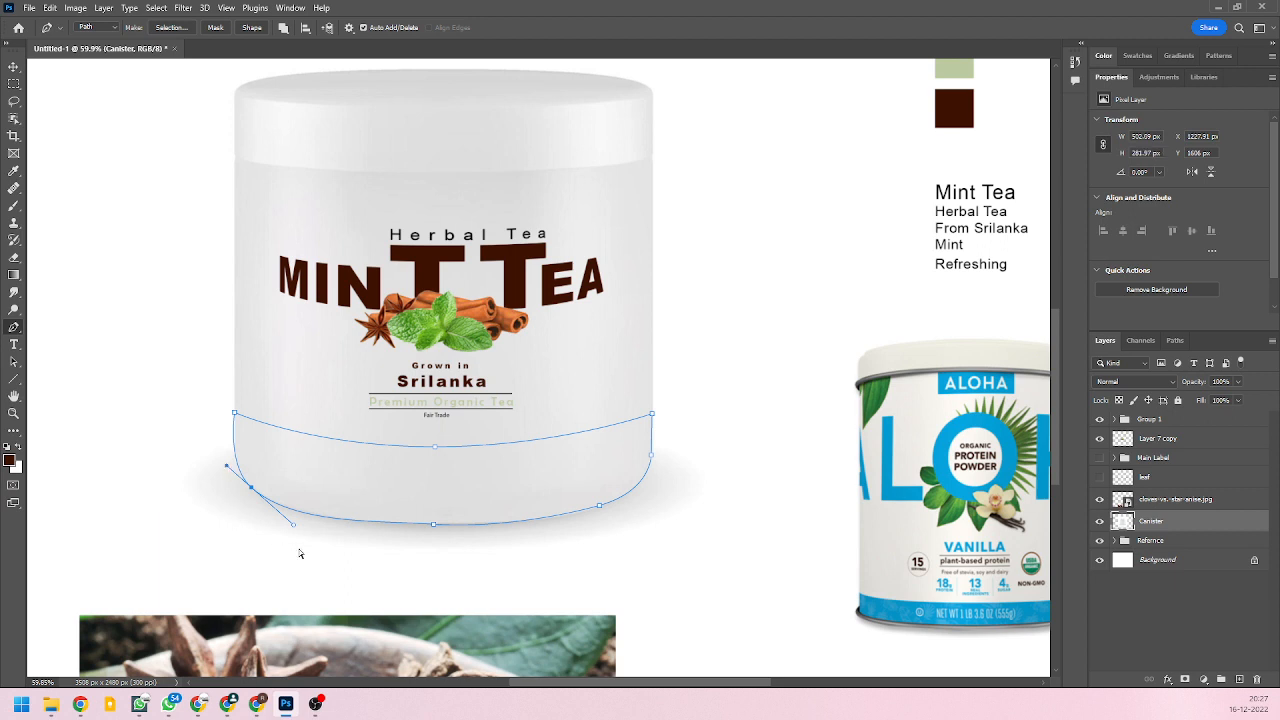
{"action": "left_click", "coordinate": [435, 526], "text": "ctrl"}
{"action": "left_click_drag", "start_coordinate": [377, 526], "coordinate": [373, 529]}
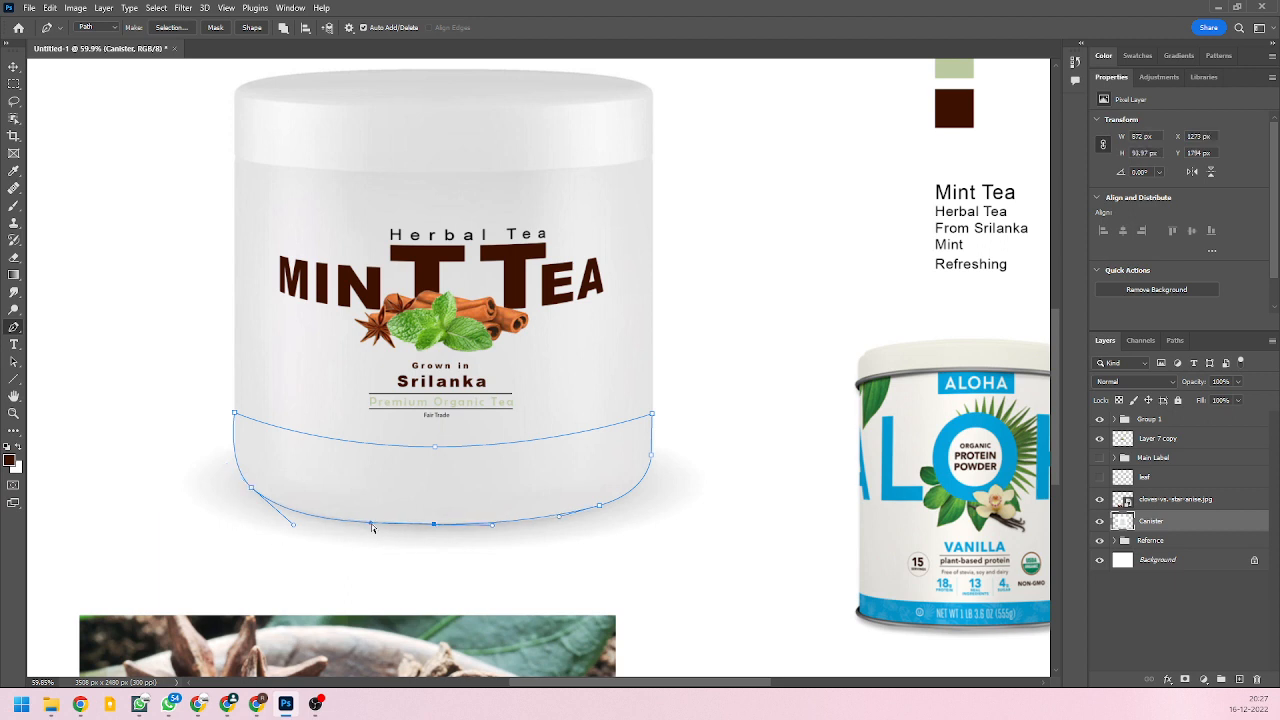
Remove the extra anchor point on the path's right side and reshape the lower-right corner with the remaining point's handles.
{"action": "left_click_drag", "start_coordinate": [561, 522], "coordinate": [559, 524]}
{"action": "left_click", "coordinate": [653, 458]}
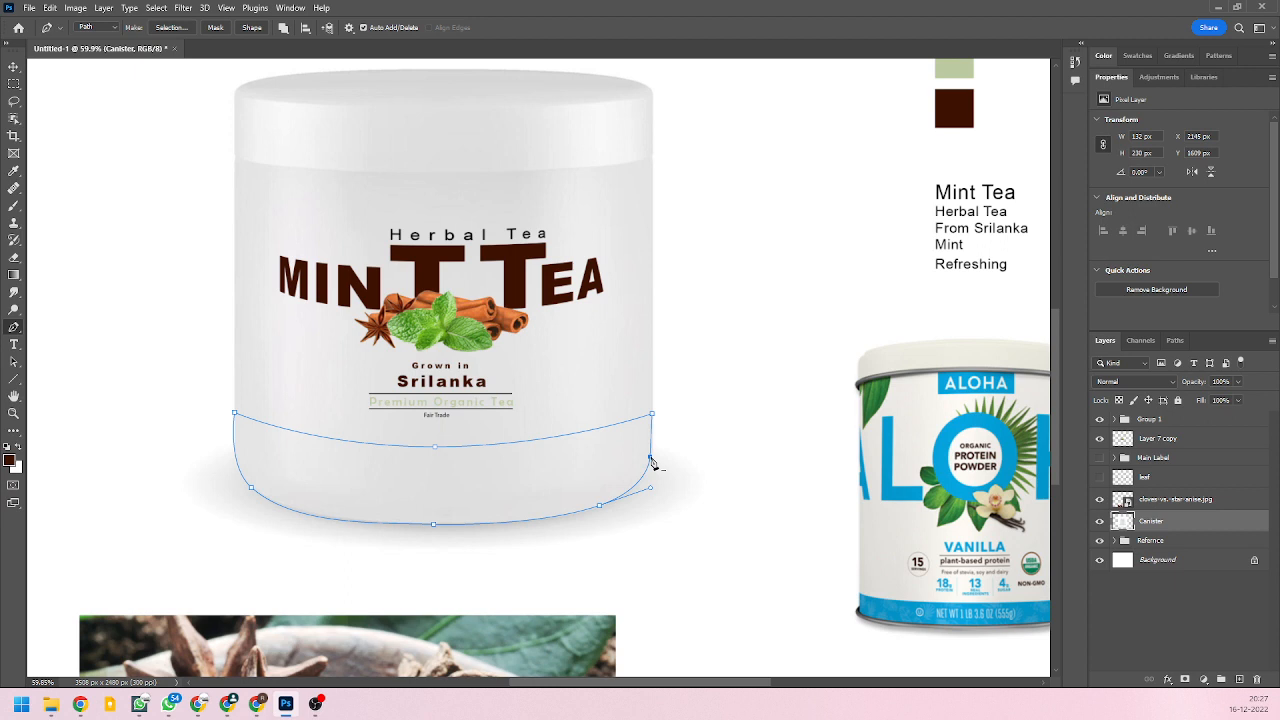
{"action": "left_click", "coordinate": [651, 459]}
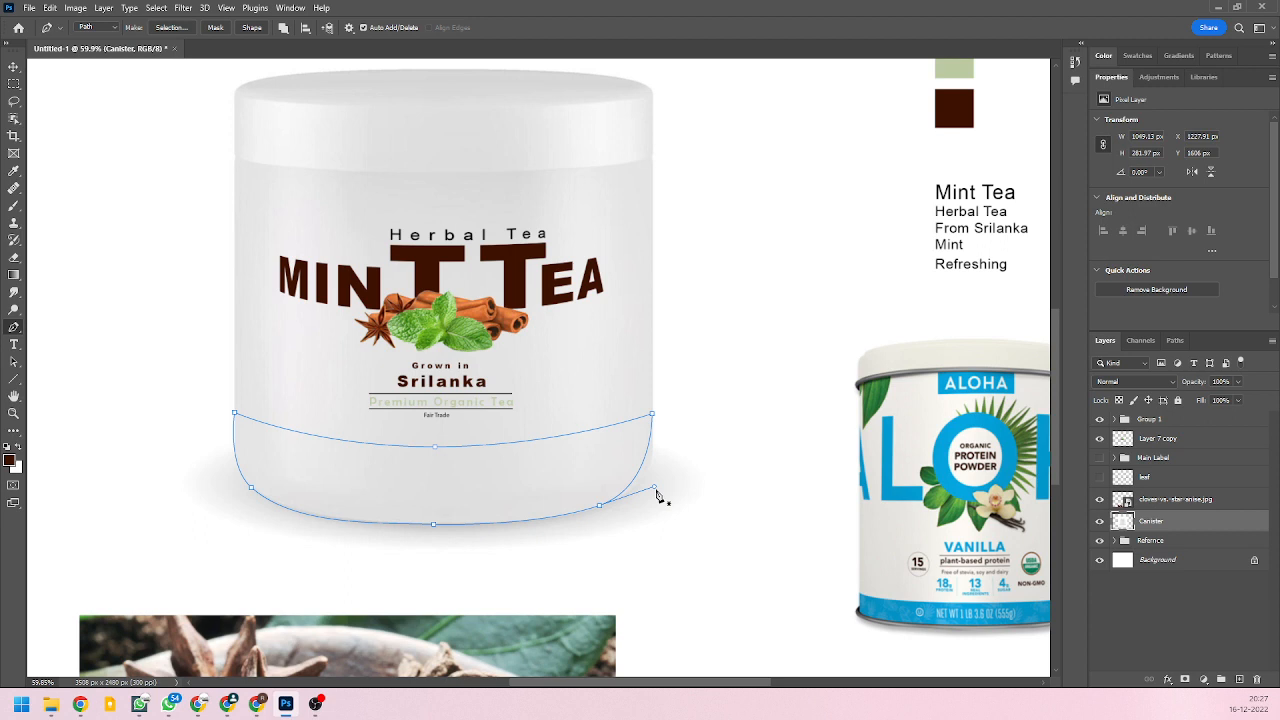
{"action": "left_click_drag", "start_coordinate": [655, 489], "coordinate": [666, 490]}
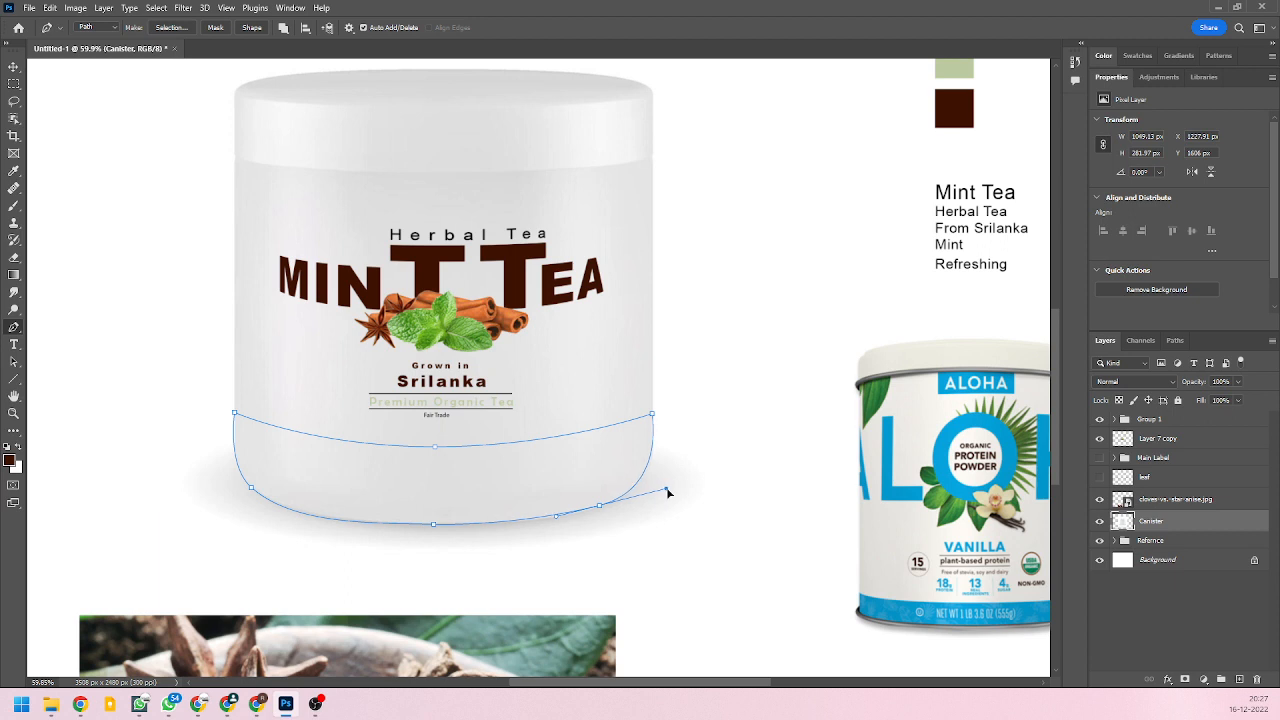
{"action": "left_click_drag", "start_coordinate": [596, 514], "coordinate": [556, 520]}
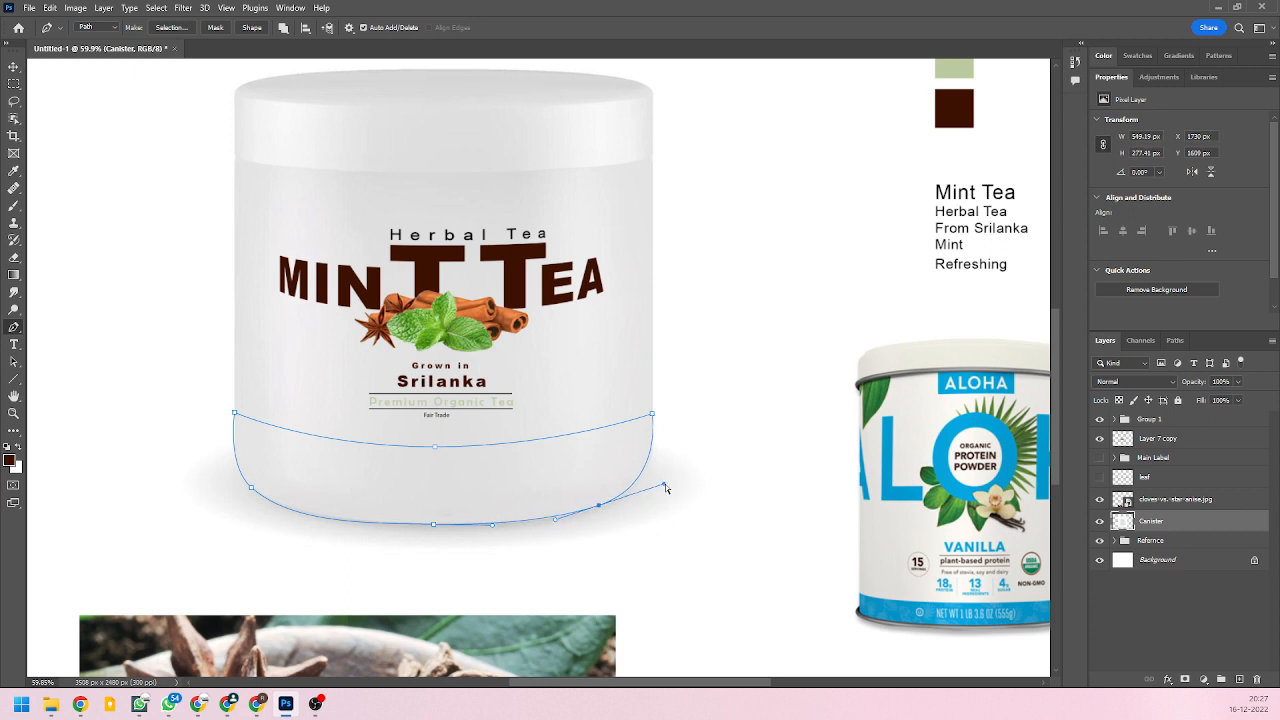
{"action": "left_click_drag", "start_coordinate": [666, 487], "coordinate": [671, 486]}
Refine the lower-left corner and the adjoining bottom curve so the path hugs the canister's edge.
{"action": "left_click", "coordinate": [251, 488]}
{"action": "left_click_drag", "start_coordinate": [292, 527], "coordinate": [292, 518]}
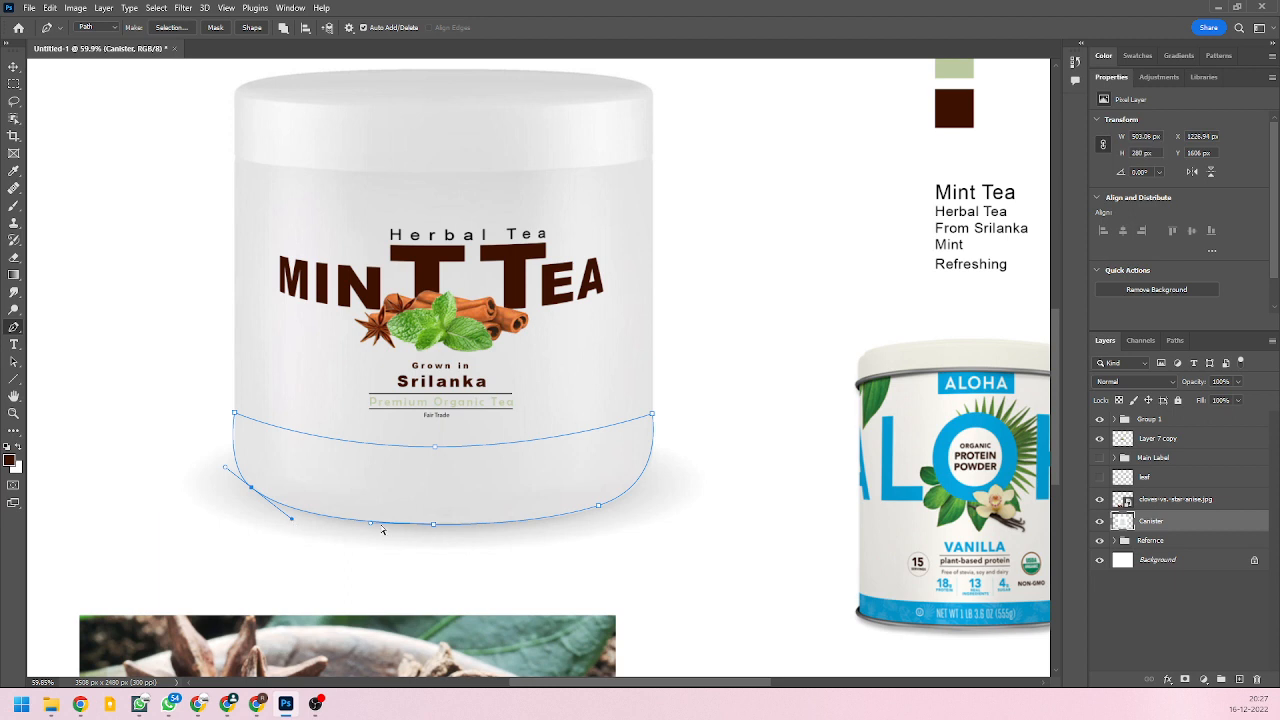
{"action": "left_click_drag", "start_coordinate": [373, 530], "coordinate": [366, 526]}
{"action": "left_click_drag", "start_coordinate": [227, 471], "coordinate": [232, 474]}
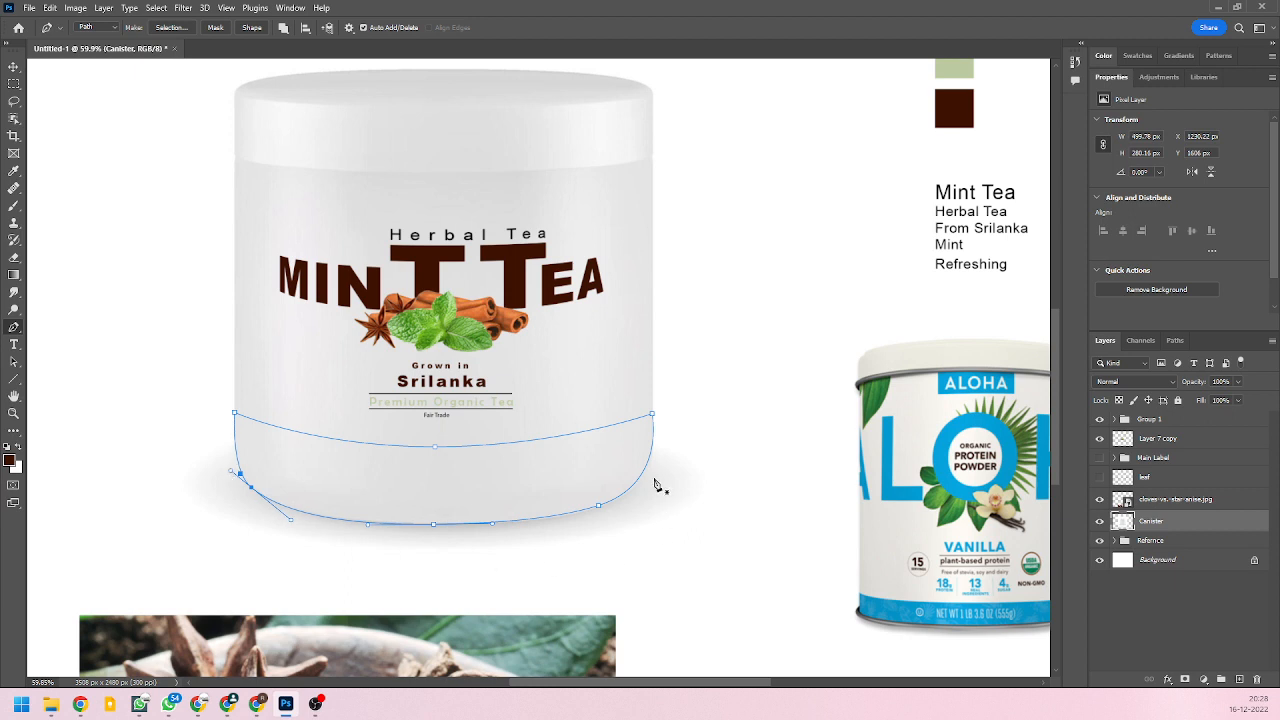
Lengthen both handles of the upper curve's middle anchor point to give the section a fuller, rounder top edge.
{"action": "left_click", "coordinate": [434, 447], "text": "ctrl"}
{"action": "left_click", "coordinate": [233, 414], "text": "ctrl"}
{"action": "left_click_drag", "start_coordinate": [313, 451], "coordinate": [278, 448]}
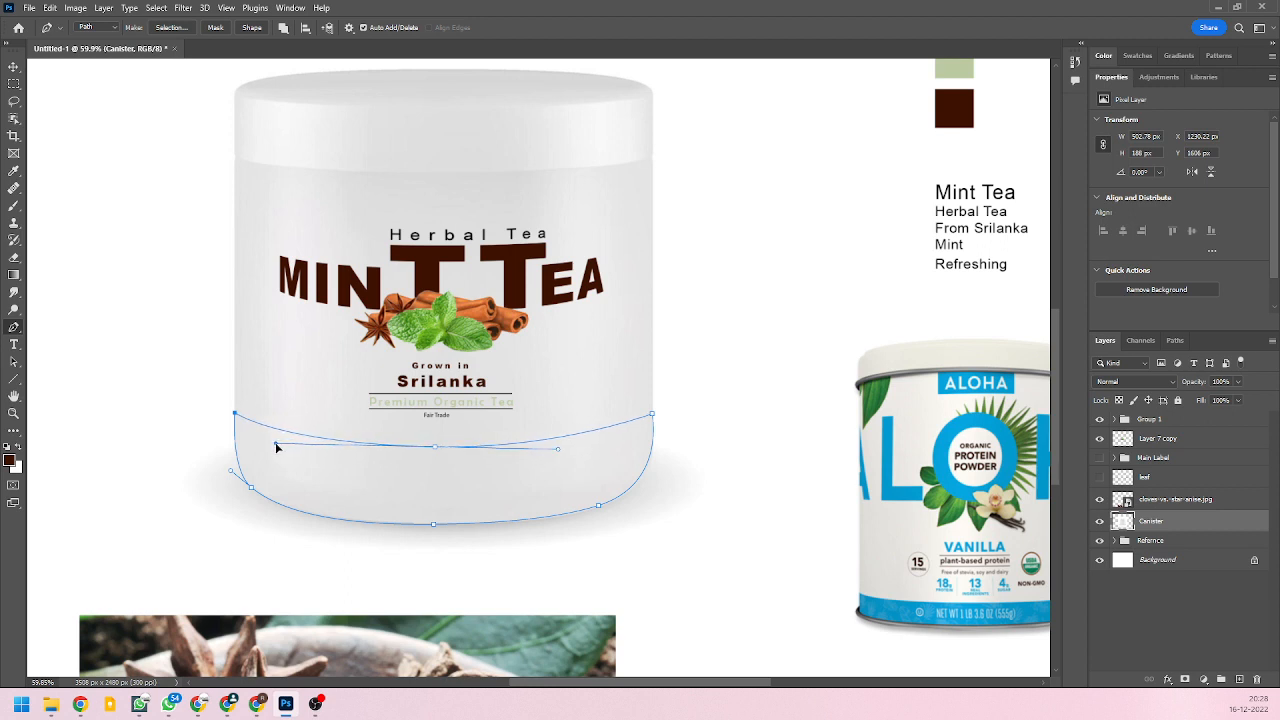
{"action": "left_click_drag", "start_coordinate": [560, 454], "coordinate": [588, 453]}
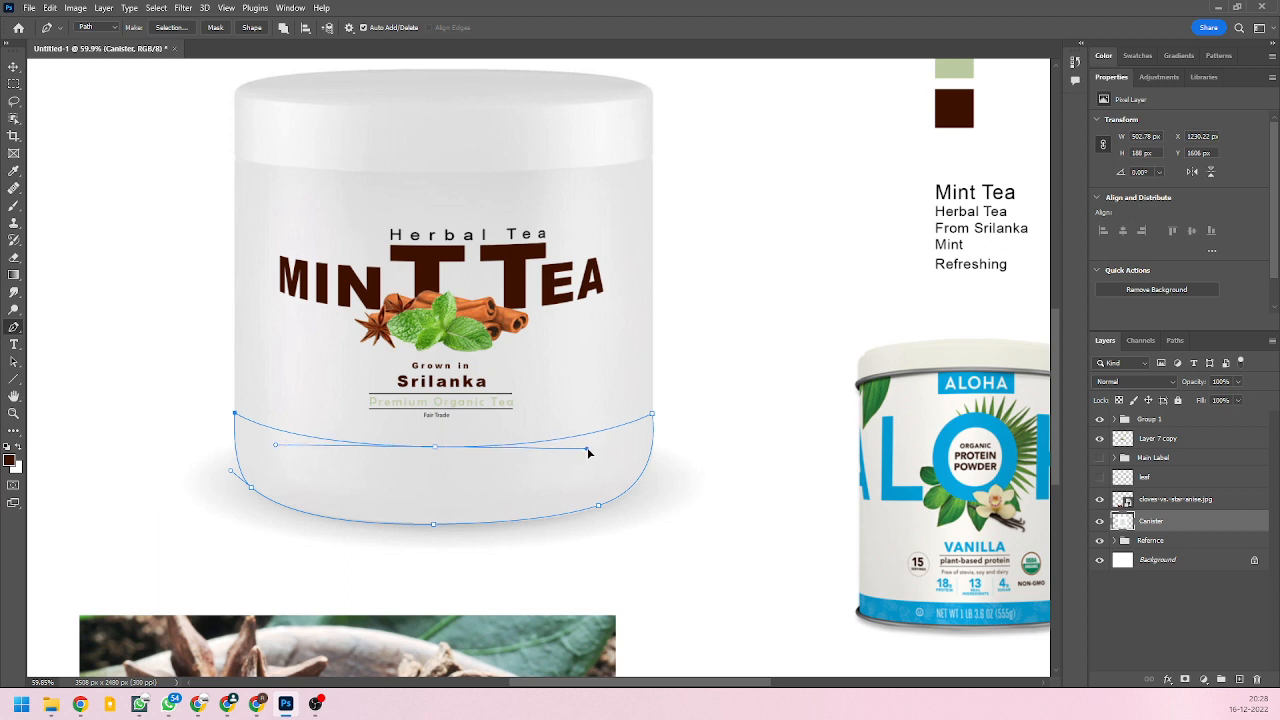
Convert the closed path into a new anti-aliased selection with a 1-pixel feather radius.
{"action": "right_click", "coordinate": [548, 483]}
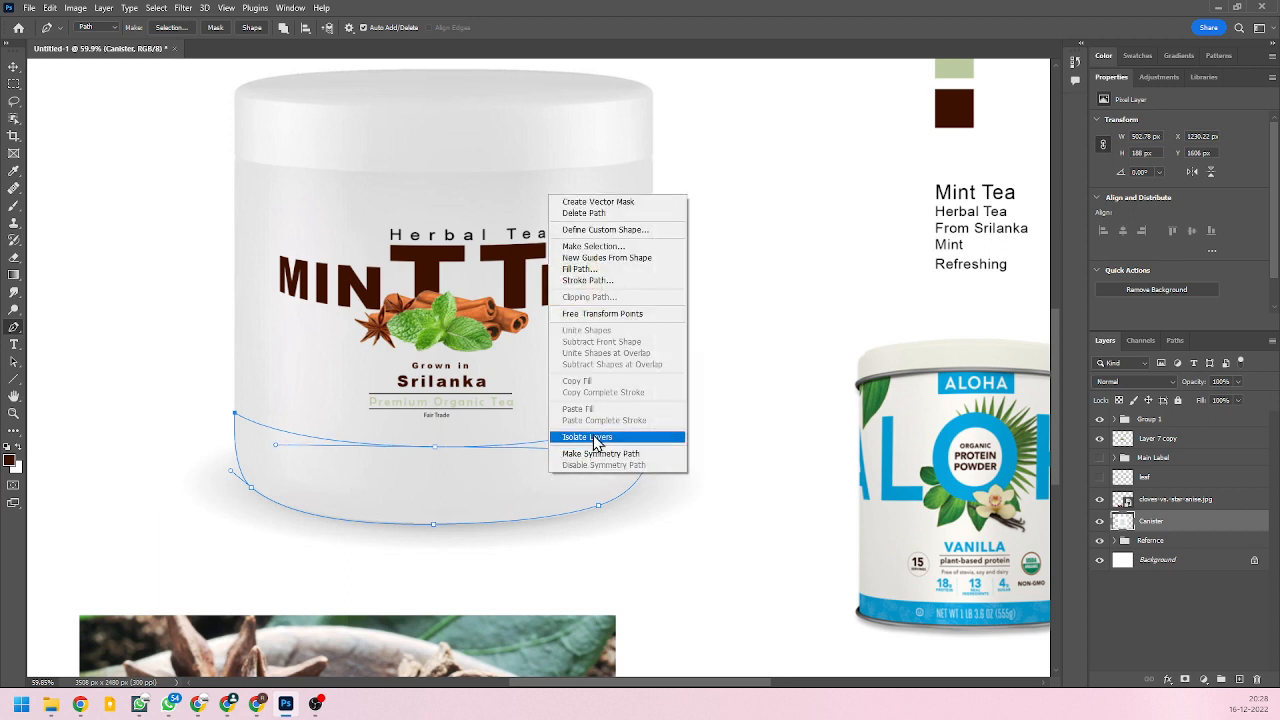
{"action": "left_click", "coordinate": [605, 249]}
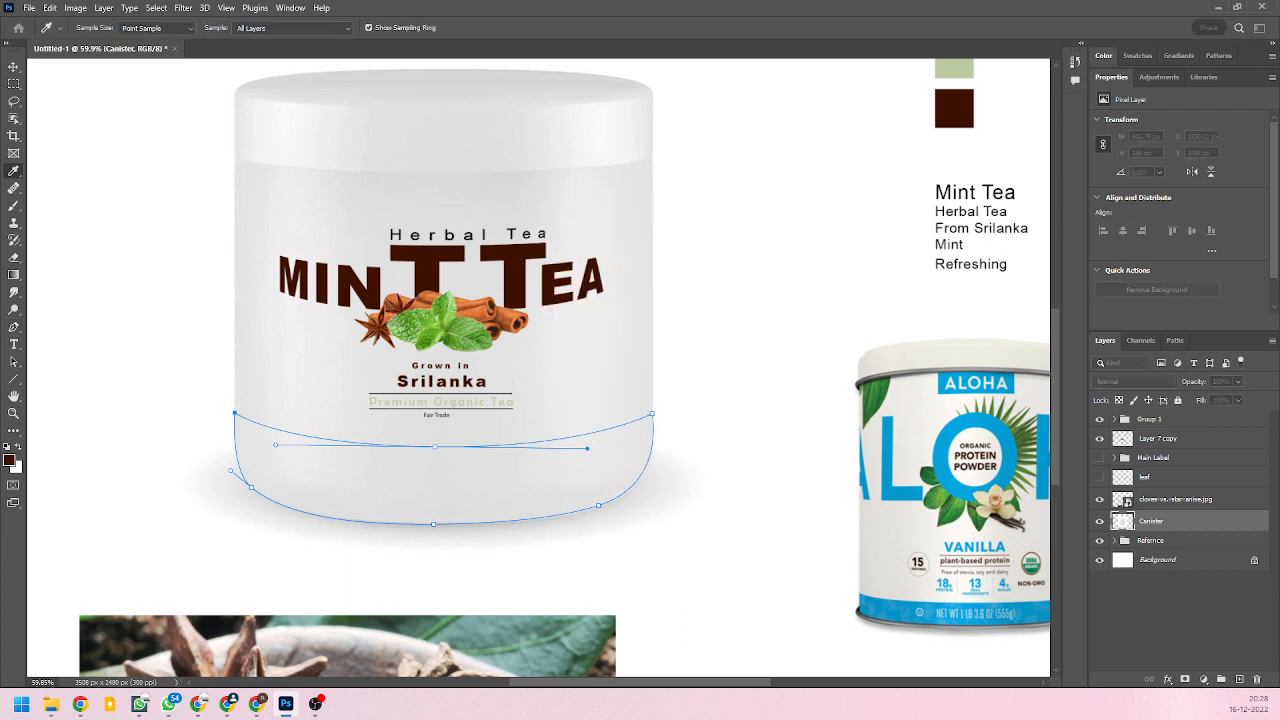
{"action": "left_click_drag", "start_coordinate": [888, 216], "coordinate": [694, 216]}
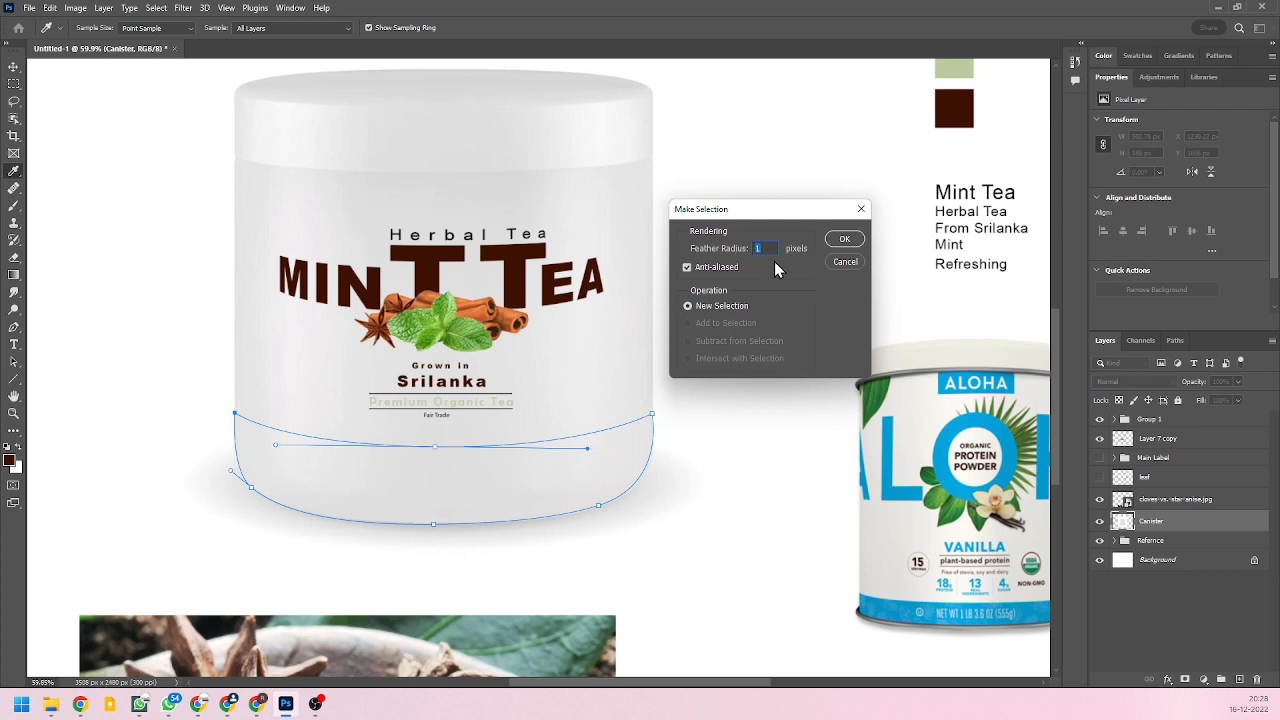
{"action": "left_click", "coordinate": [844, 239]}
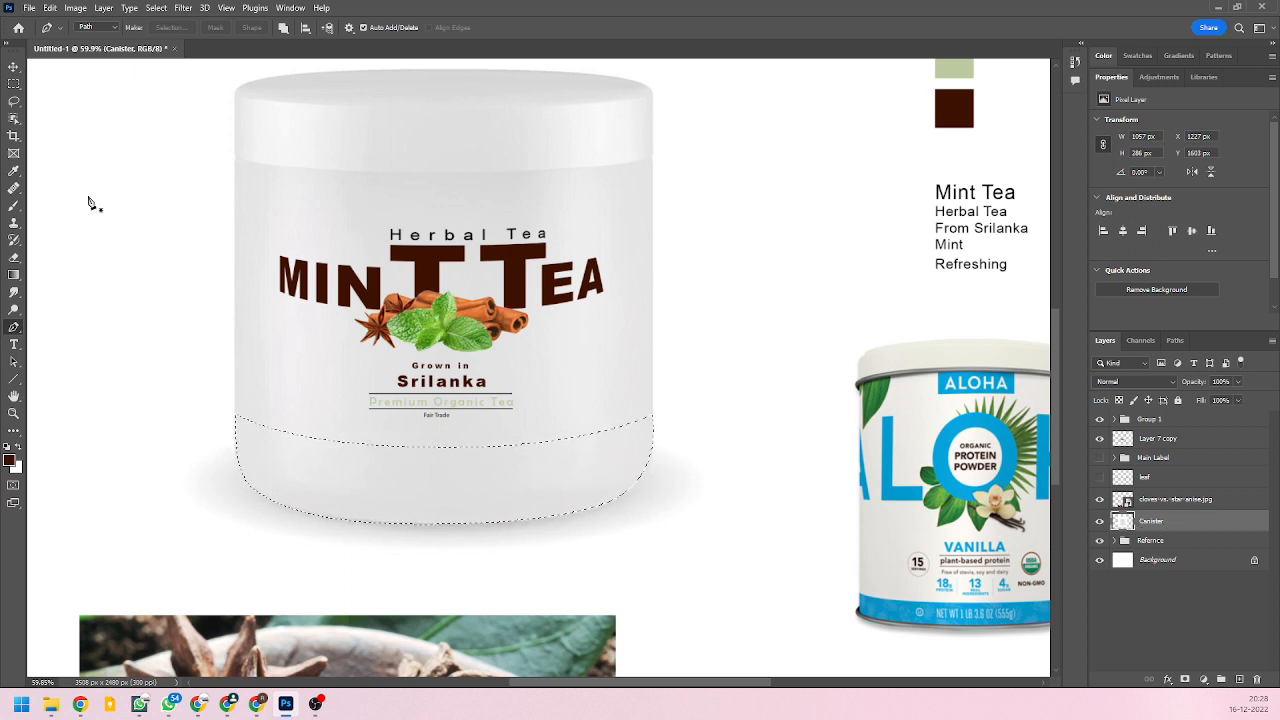
Copy the selected lower canister section onto its own layer, and undo a test move of the copy.
{"action": "left_click", "coordinate": [14, 68]}
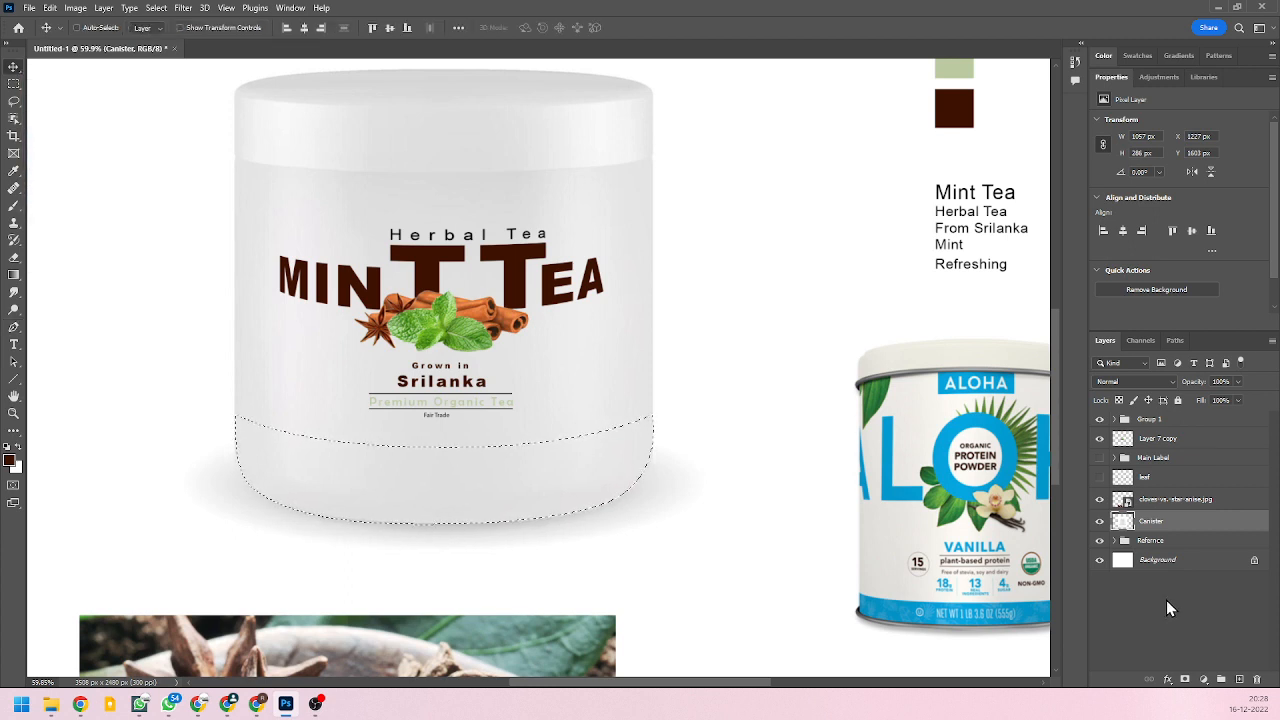
{"action": "key", "text": "ctrl+j"}
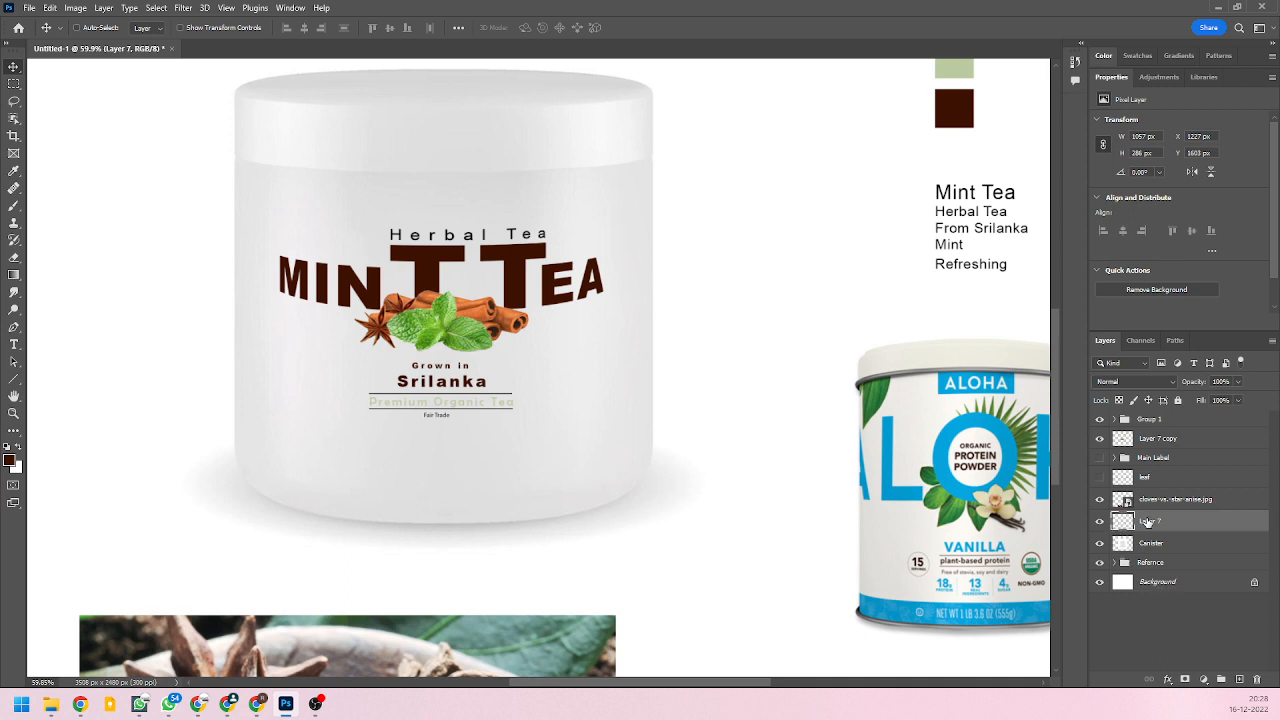
{"action": "left_click_drag", "start_coordinate": [480, 508], "coordinate": [490, 605]}
{"action": "key", "text": "ctrl+z"}
Move the star-anise picture over the canister's lower half and scale it to about 13.24% so it spans the canister's width.
{"action": "scroll", "coordinate": [610, 557], "scroll_direction": "down", "scroll_amount": 1}
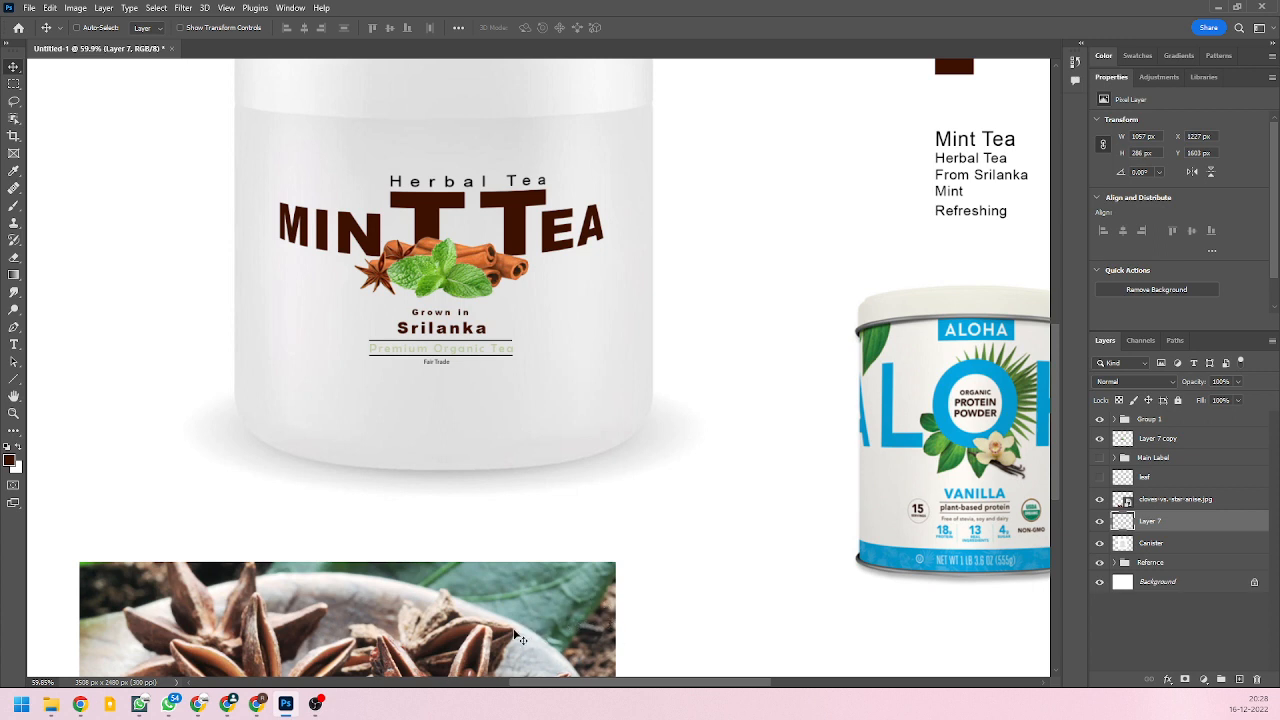
{"action": "left_click", "coordinate": [1176, 499]}
{"action": "left_click_drag", "start_coordinate": [550, 636], "coordinate": [624, 282]}
{"action": "key", "text": "ctrl+t"}
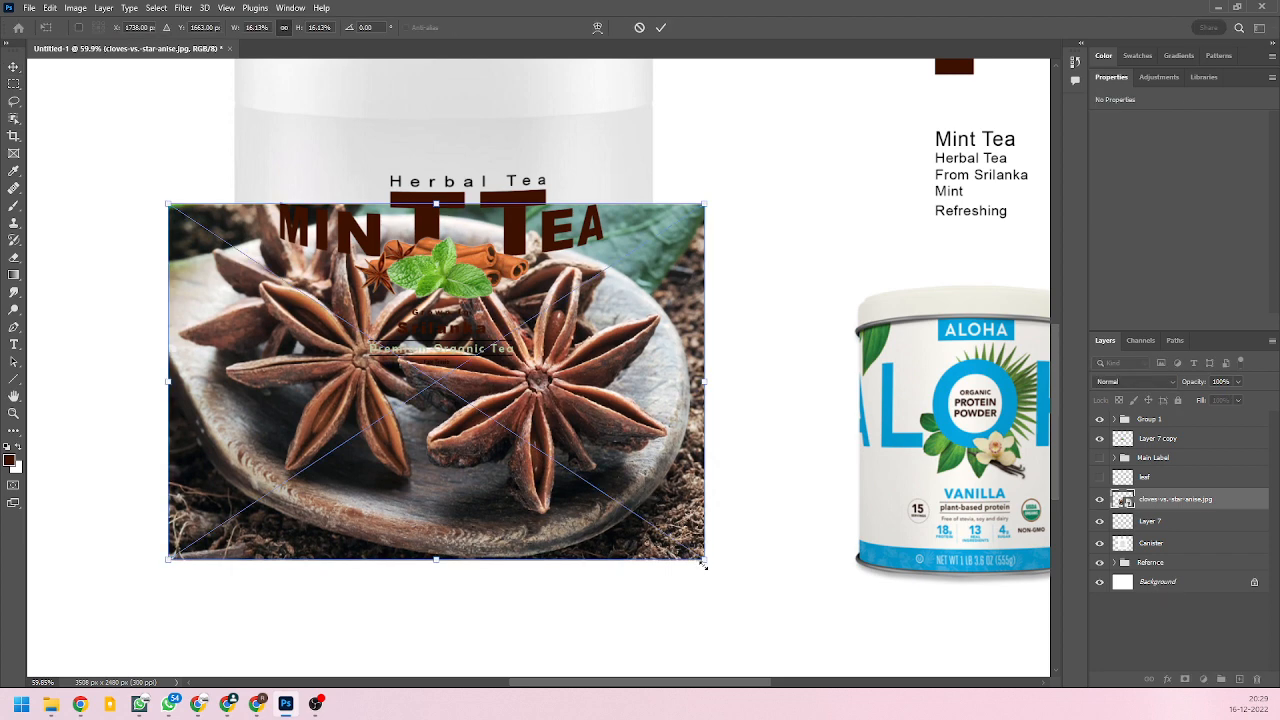
{"action": "left_click_drag", "start_coordinate": [703, 565], "coordinate": [670, 523]}
{"action": "left_click_drag", "start_coordinate": [630, 478], "coordinate": [642, 480]}
{"action": "left_click_drag", "start_coordinate": [643, 473], "coordinate": [640, 473]}
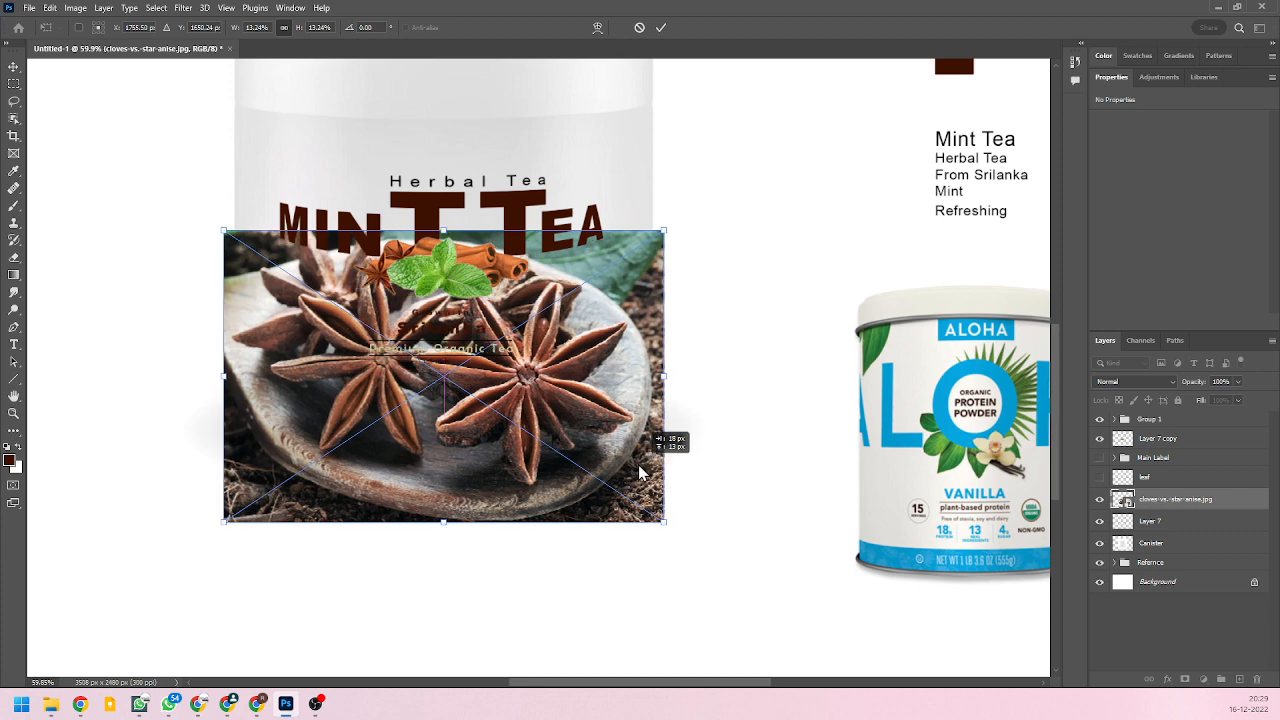
{"action": "key", "text": "Return"}
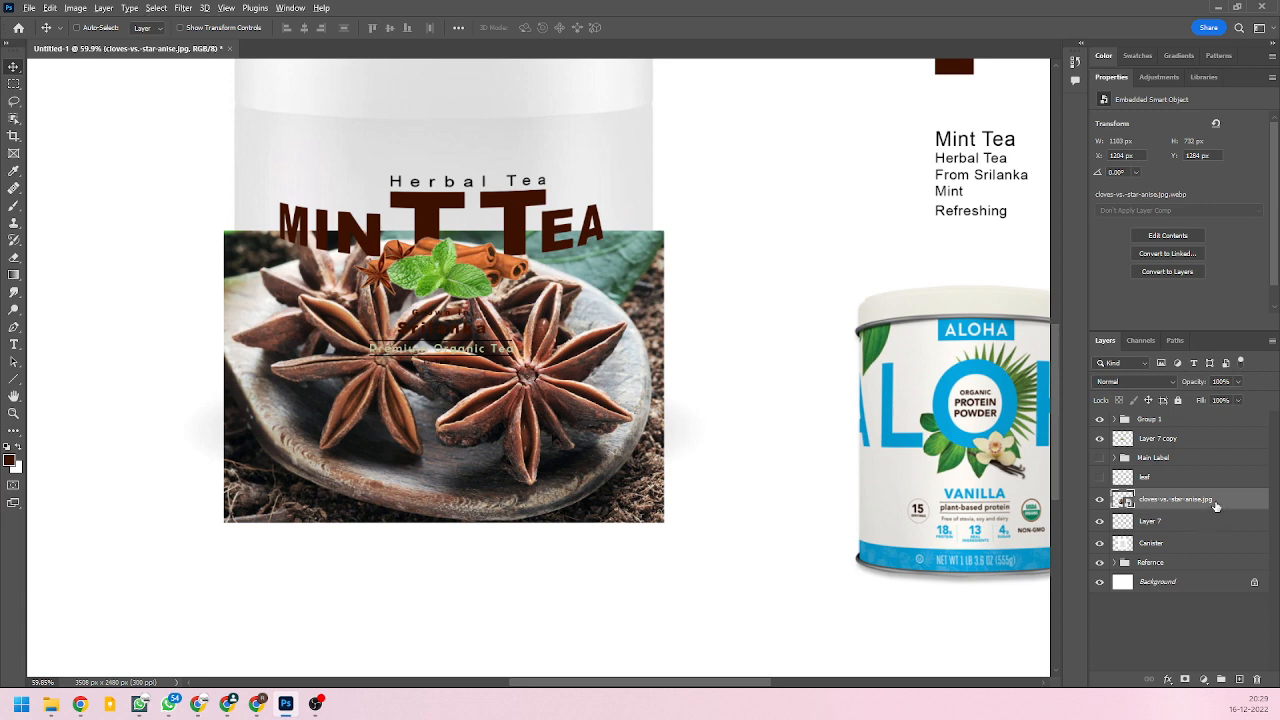
Clip the star-anise picture to the lower canister section and shift it down so the whole stars fill the curved band.
{"action": "left_click", "coordinate": [1216, 508], "text": "alt"}
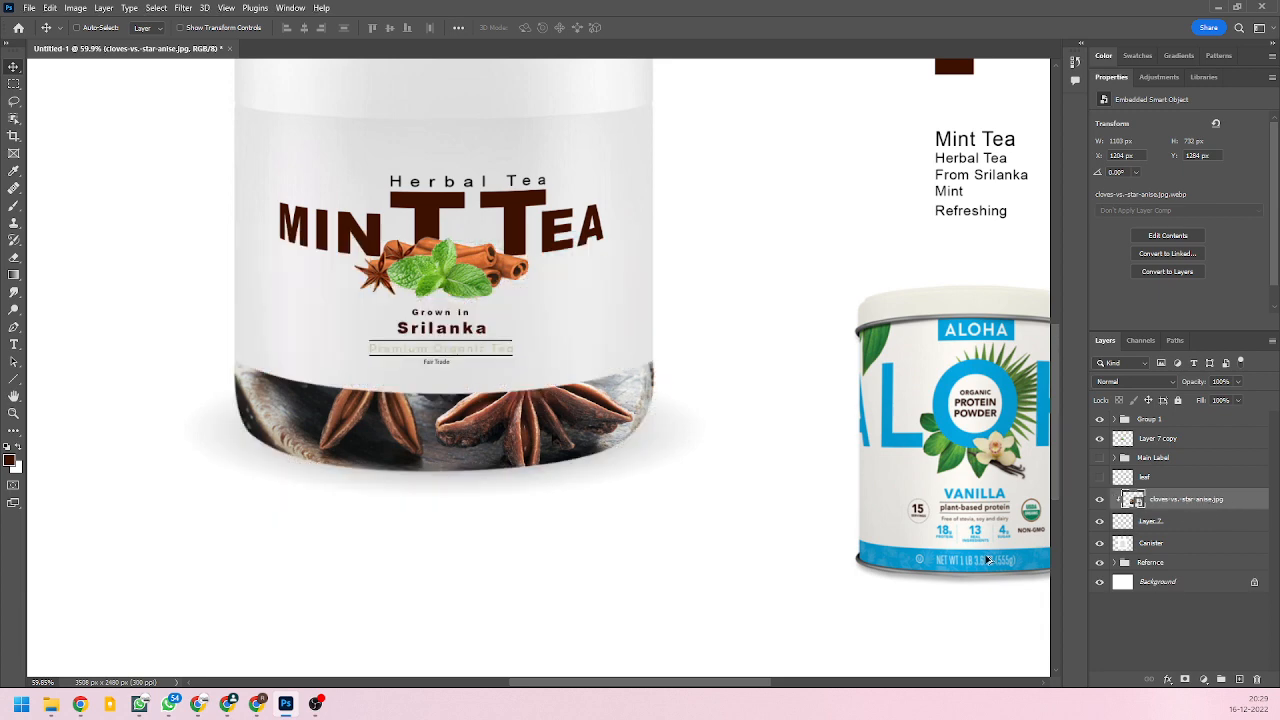
{"action": "scroll", "coordinate": [487, 510], "scroll_direction": "down", "scroll_amount": 3}
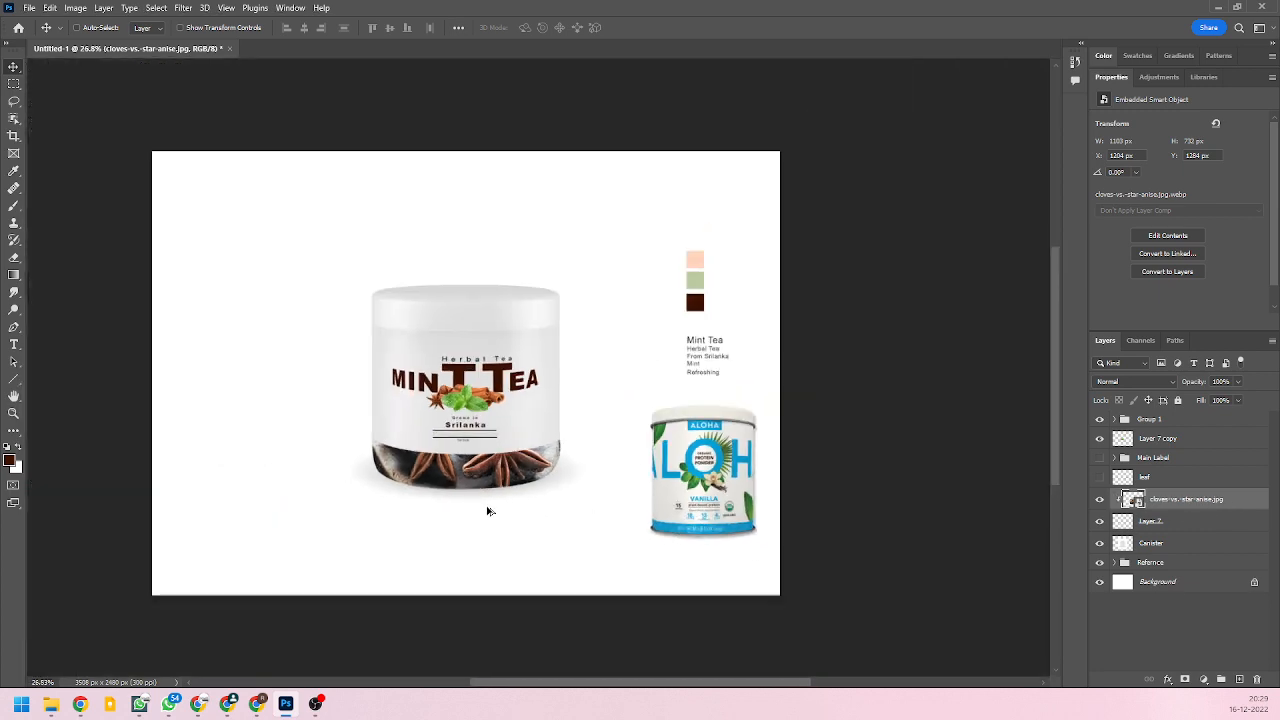
{"action": "scroll", "coordinate": [487, 510], "scroll_direction": "up", "scroll_amount": 2}
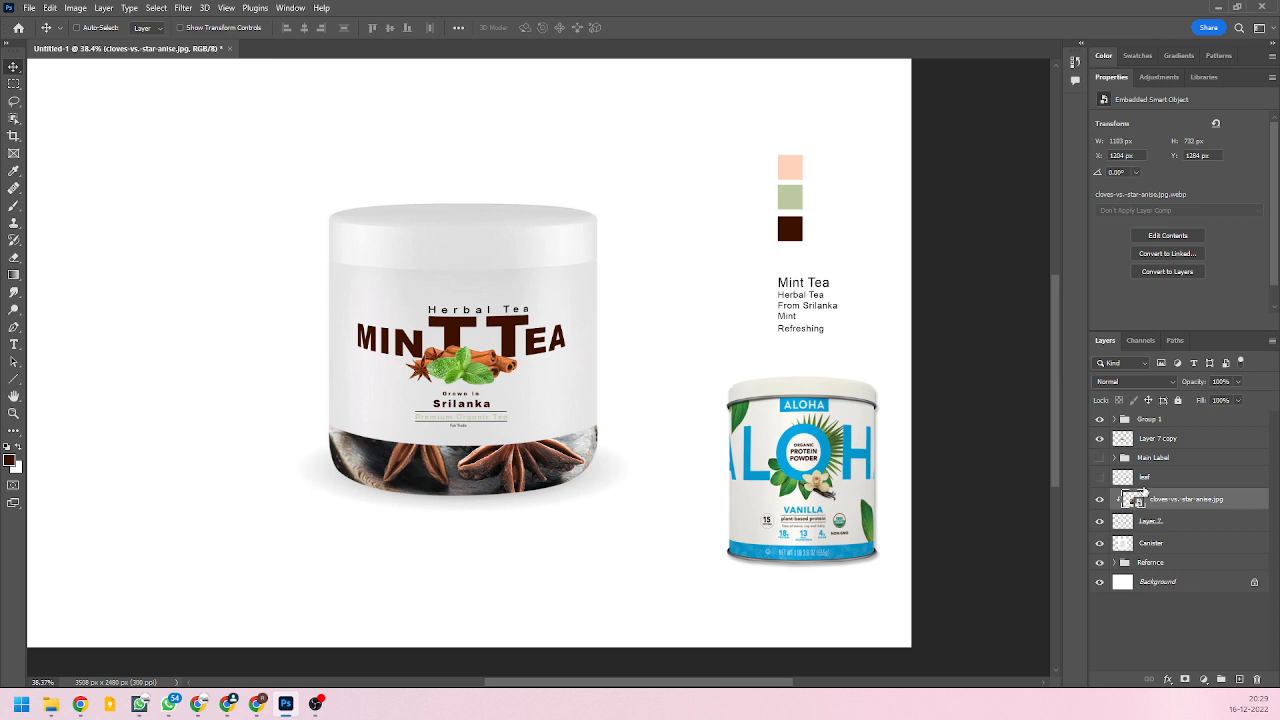
{"action": "left_click_drag", "start_coordinate": [550, 478], "coordinate": [540, 527]}
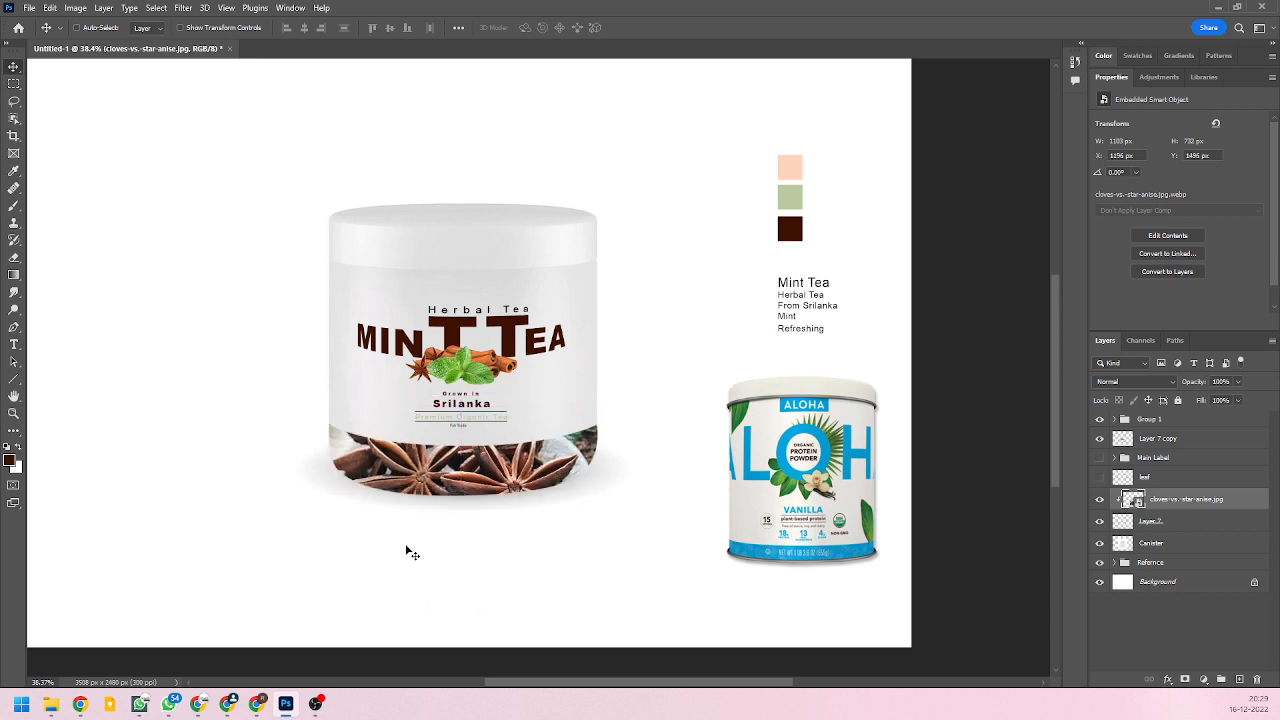
{"action": "scroll", "coordinate": [522, 489], "scroll_direction": "up", "scroll_amount": 2}
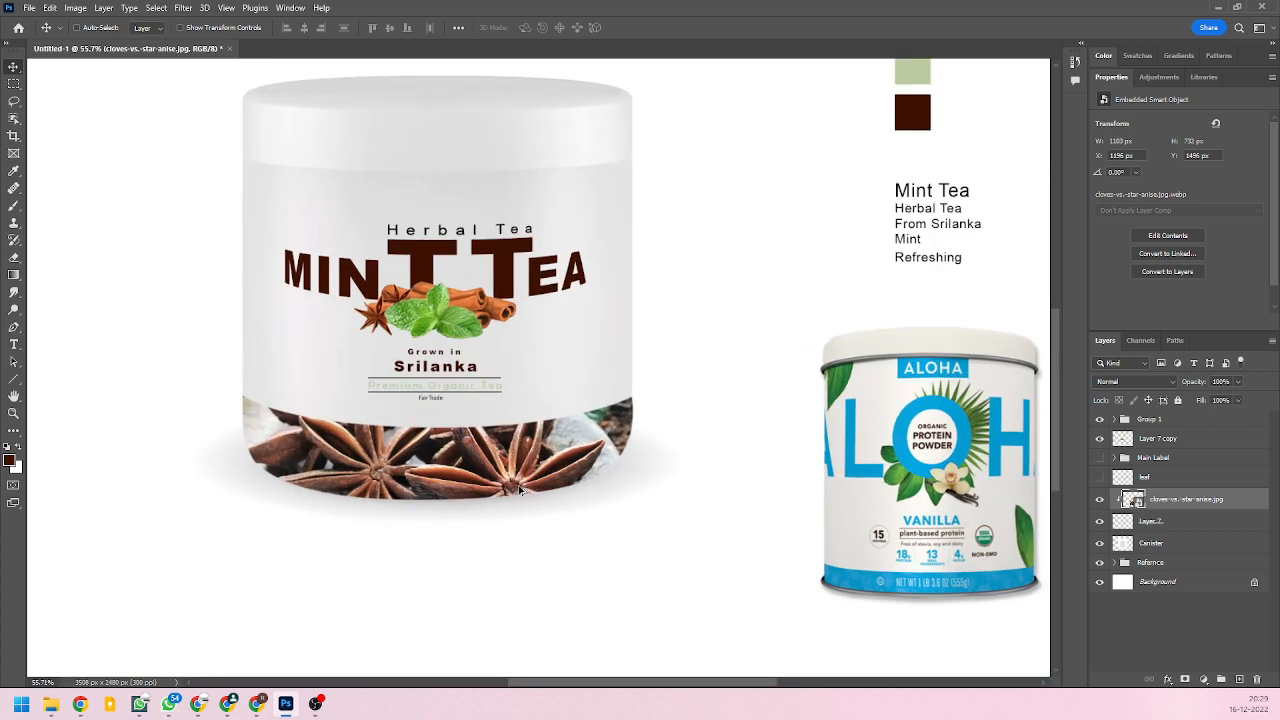
{"action": "scroll", "coordinate": [480, 510], "scroll_direction": "down", "scroll_amount": 2}
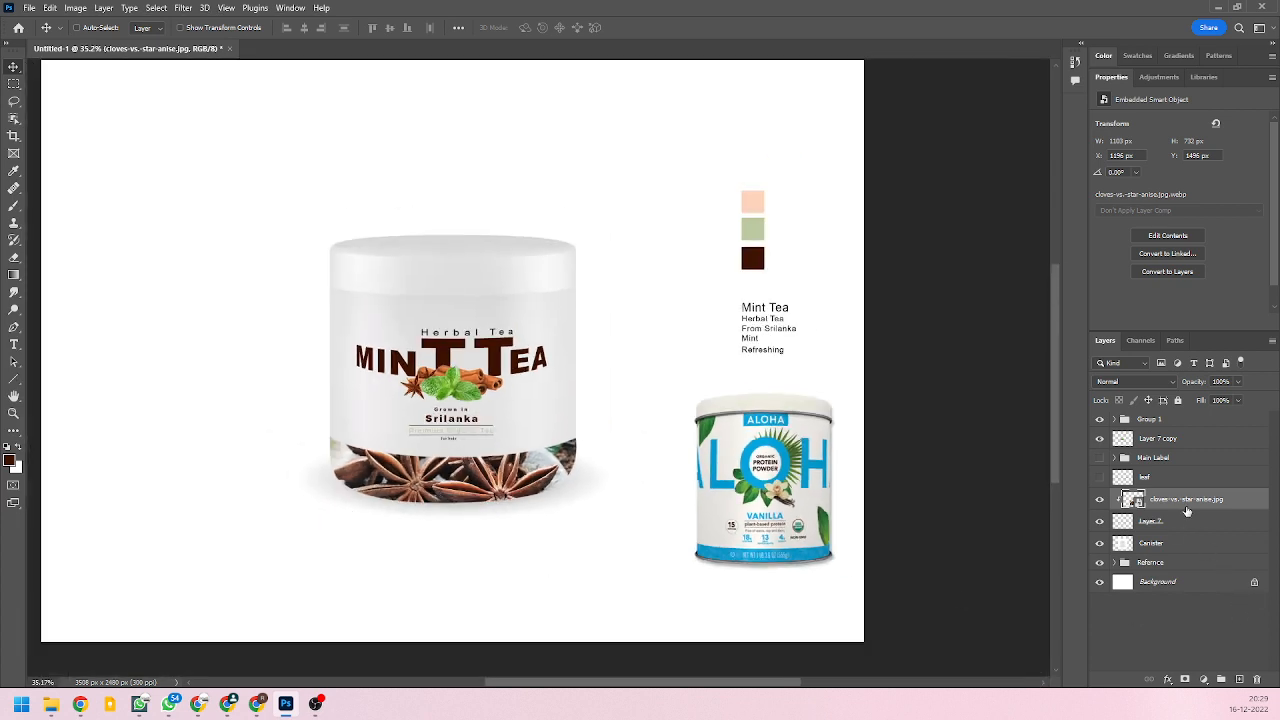
Lower the star-anise picture's opacity to 47%.
{"action": "left_click", "coordinate": [1238, 381]}
{"action": "left_click_drag", "start_coordinate": [1240, 396], "coordinate": [1208, 401]}
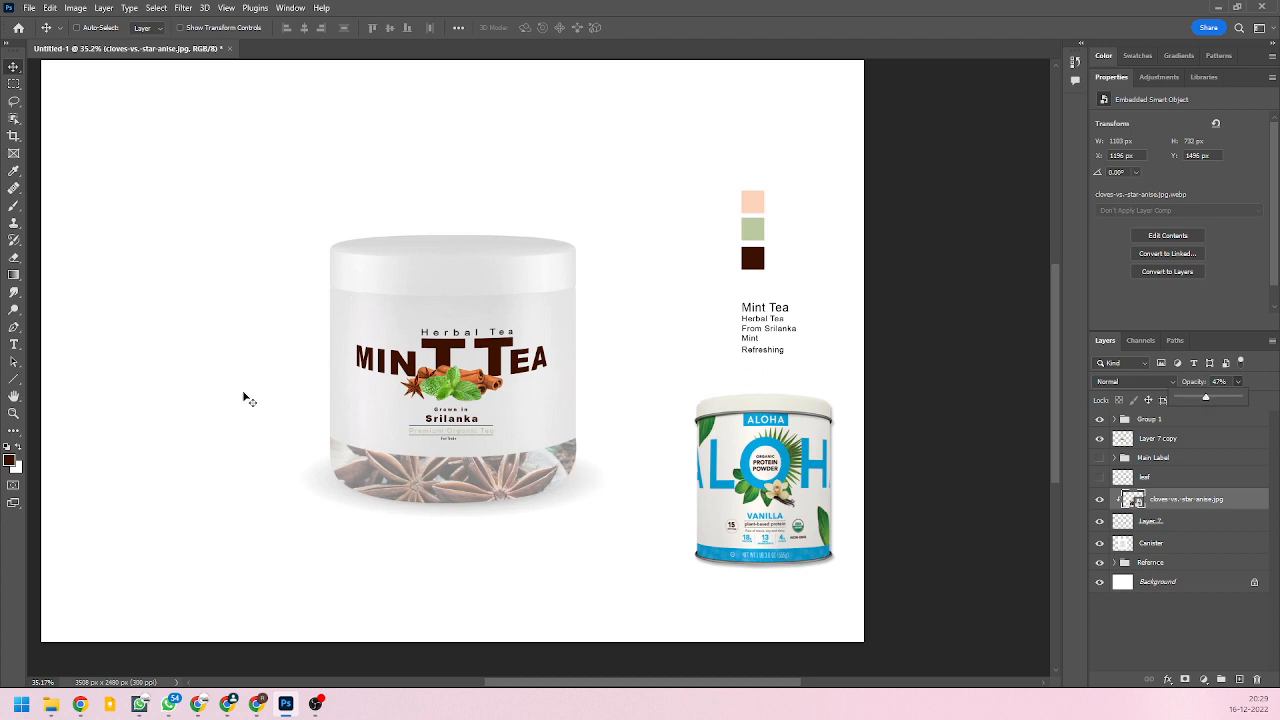
{"action": "left_click", "coordinate": [13, 68]}
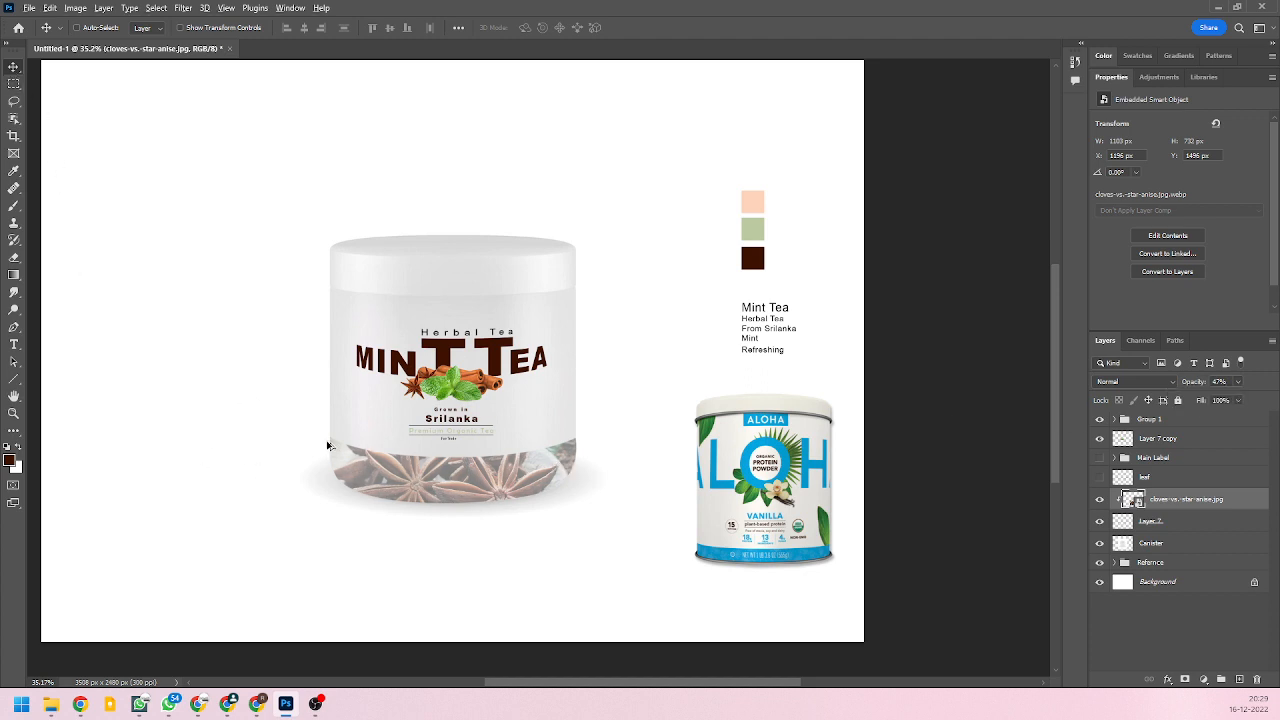
{"action": "scroll", "coordinate": [465, 402], "scroll_direction": "down", "scroll_amount": 3}
{"action": "scroll", "coordinate": [465, 402], "scroll_direction": "up", "scroll_amount": 2}
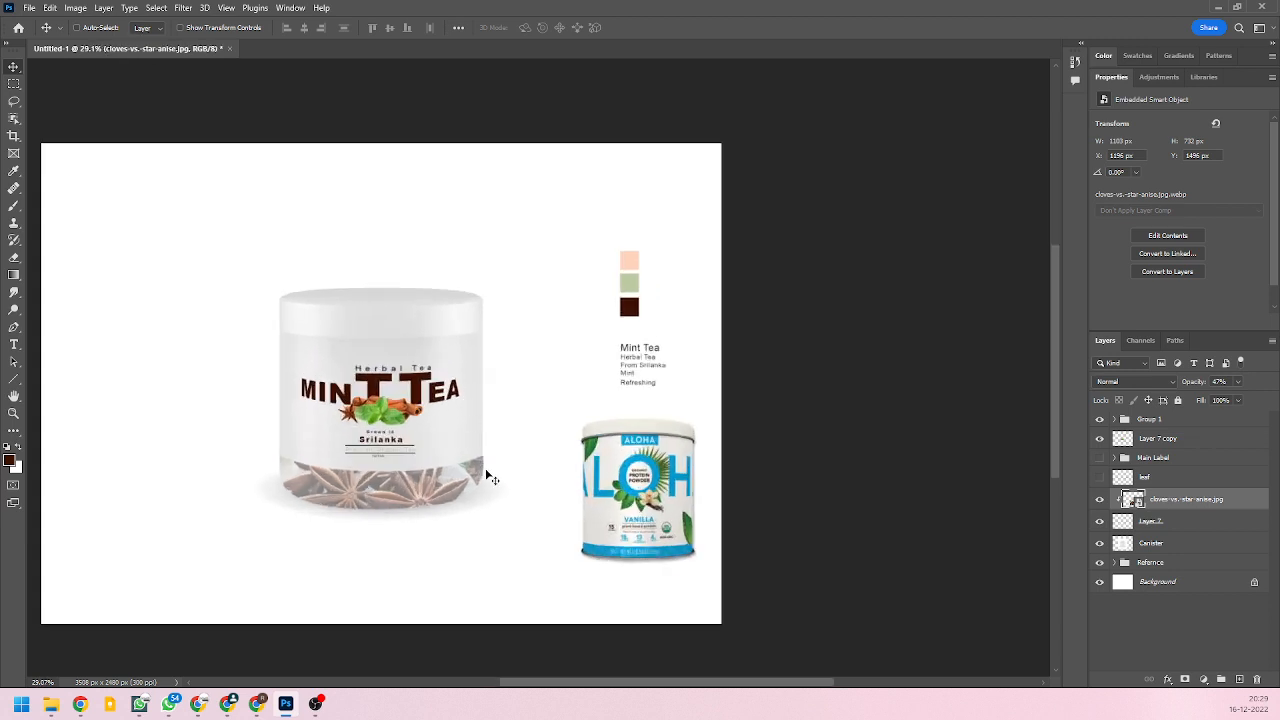
{"action": "scroll", "coordinate": [395, 432], "scroll_direction": "up", "scroll_amount": 3}
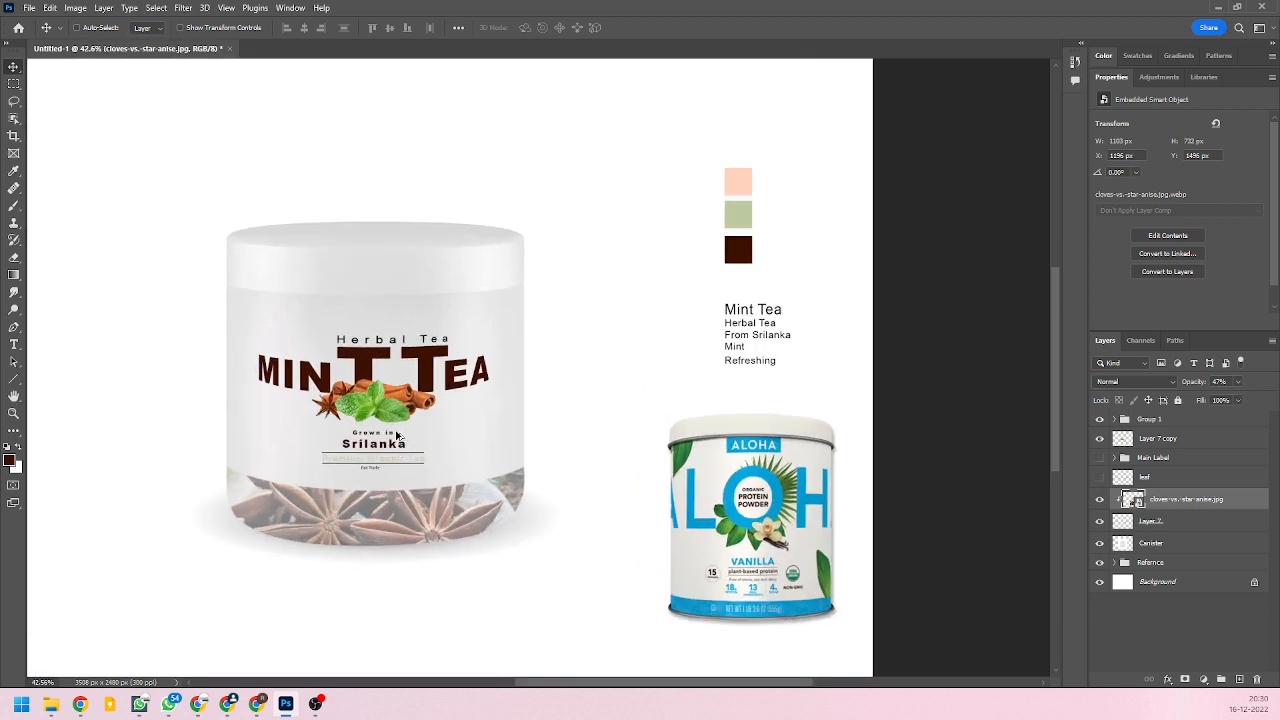
{"action": "scroll", "coordinate": [395, 490], "scroll_direction": "up", "scroll_amount": 1}
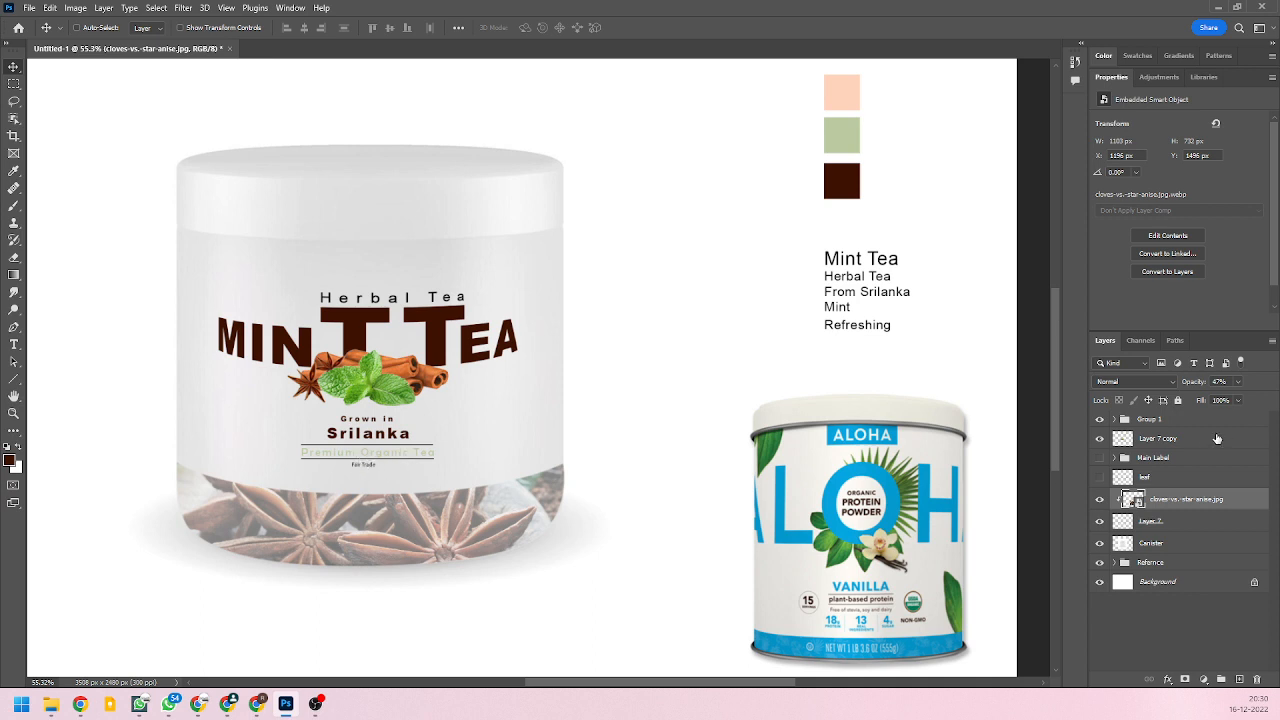
Convert the supporting text group, Group 1, to a smart object.
{"action": "left_click", "coordinate": [1179, 422]}
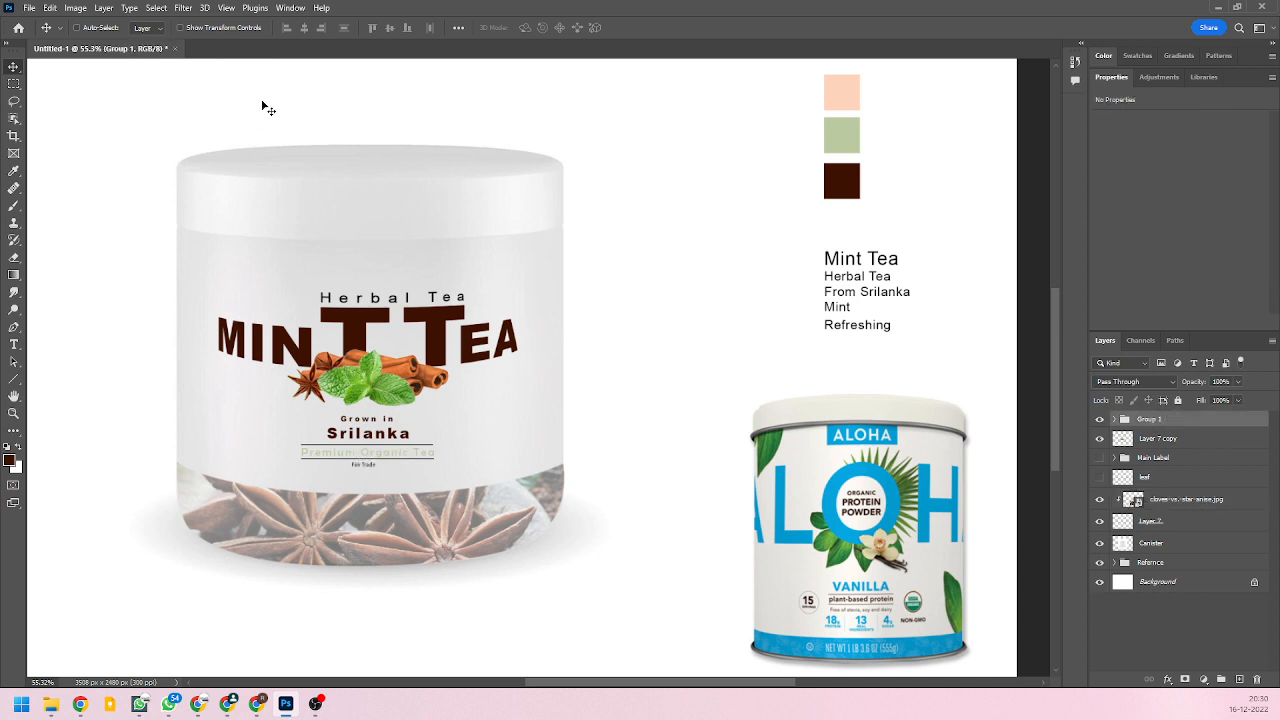
{"action": "key", "text": "ctrl+t"}
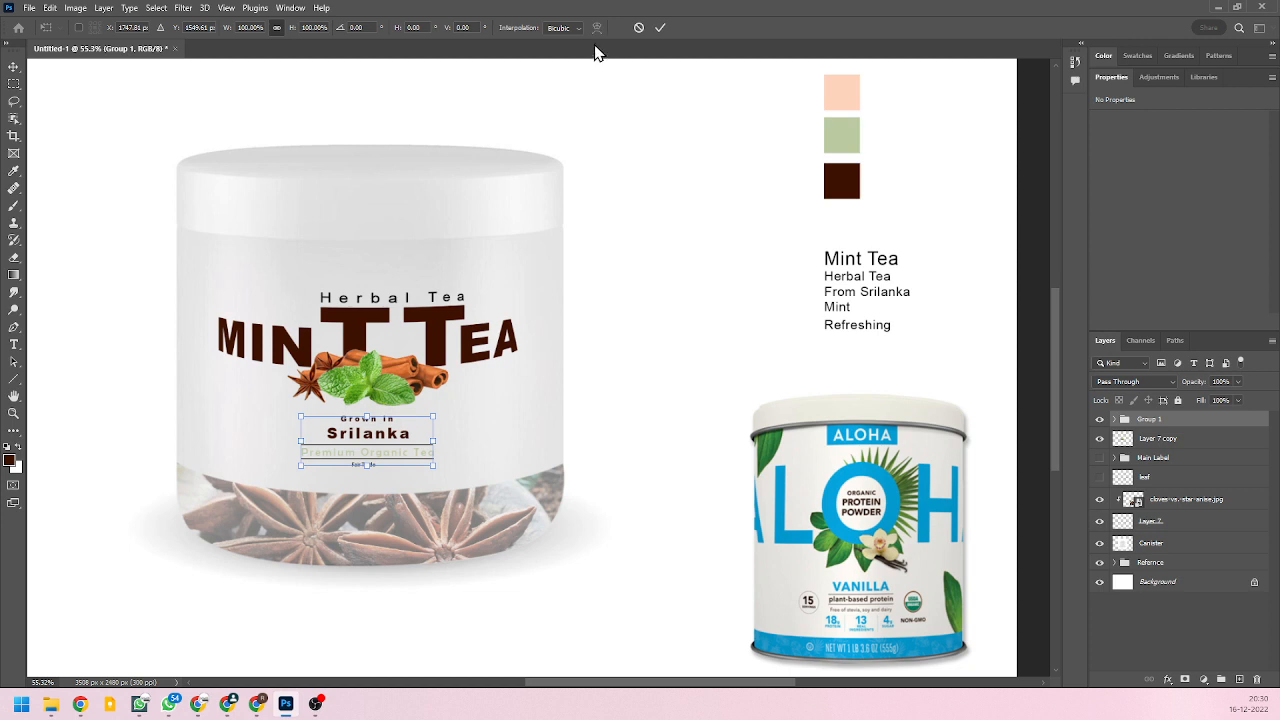
{"action": "key", "text": "Return"}
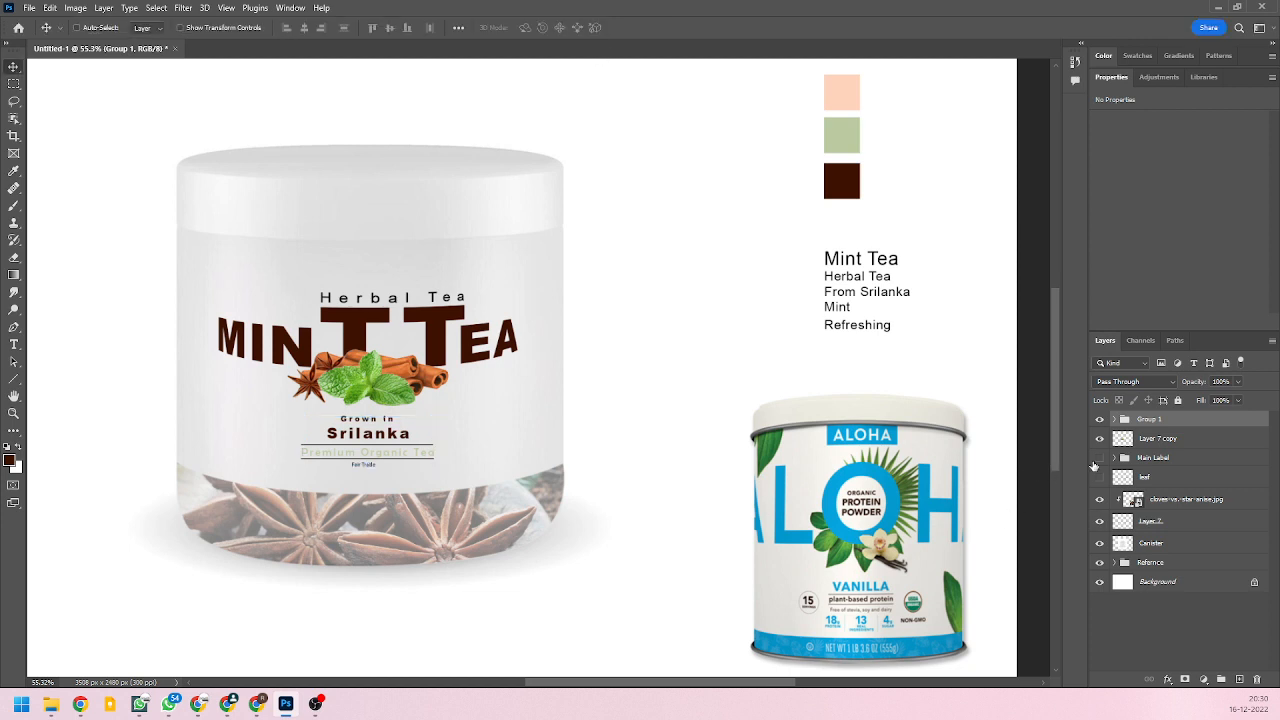
{"action": "right_click", "coordinate": [1160, 421]}
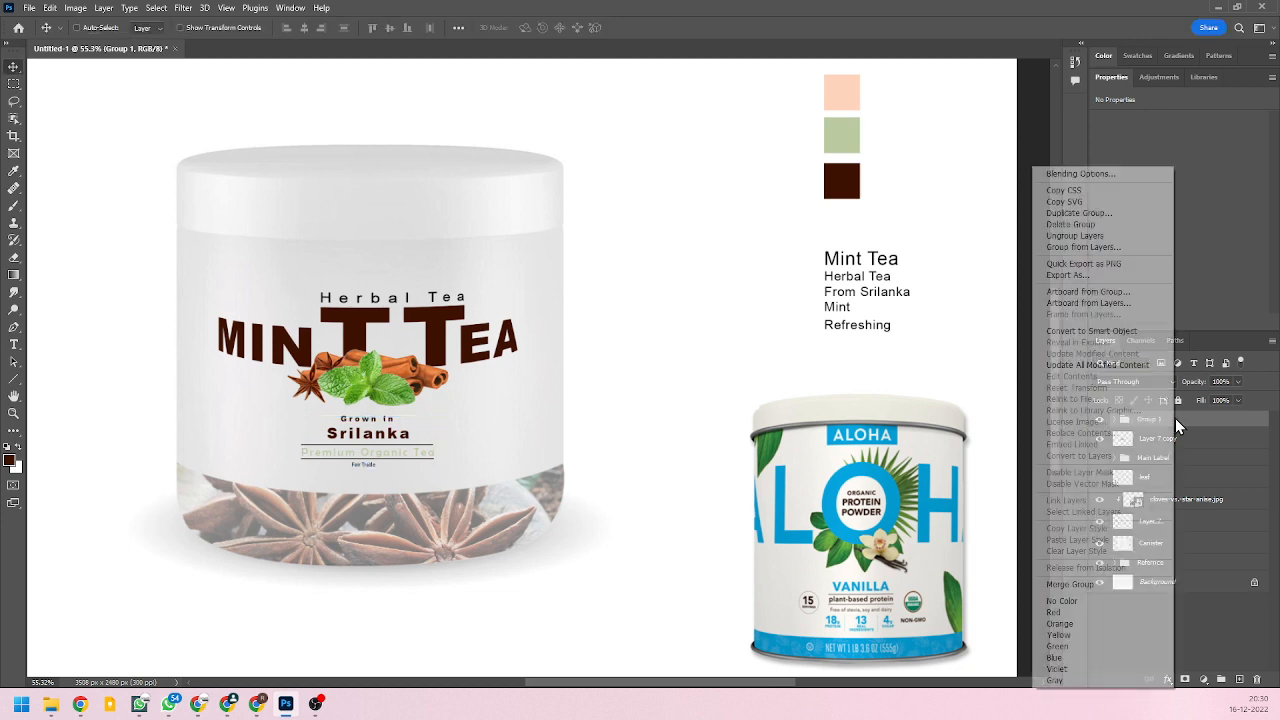
{"action": "left_click", "coordinate": [1110, 330]}
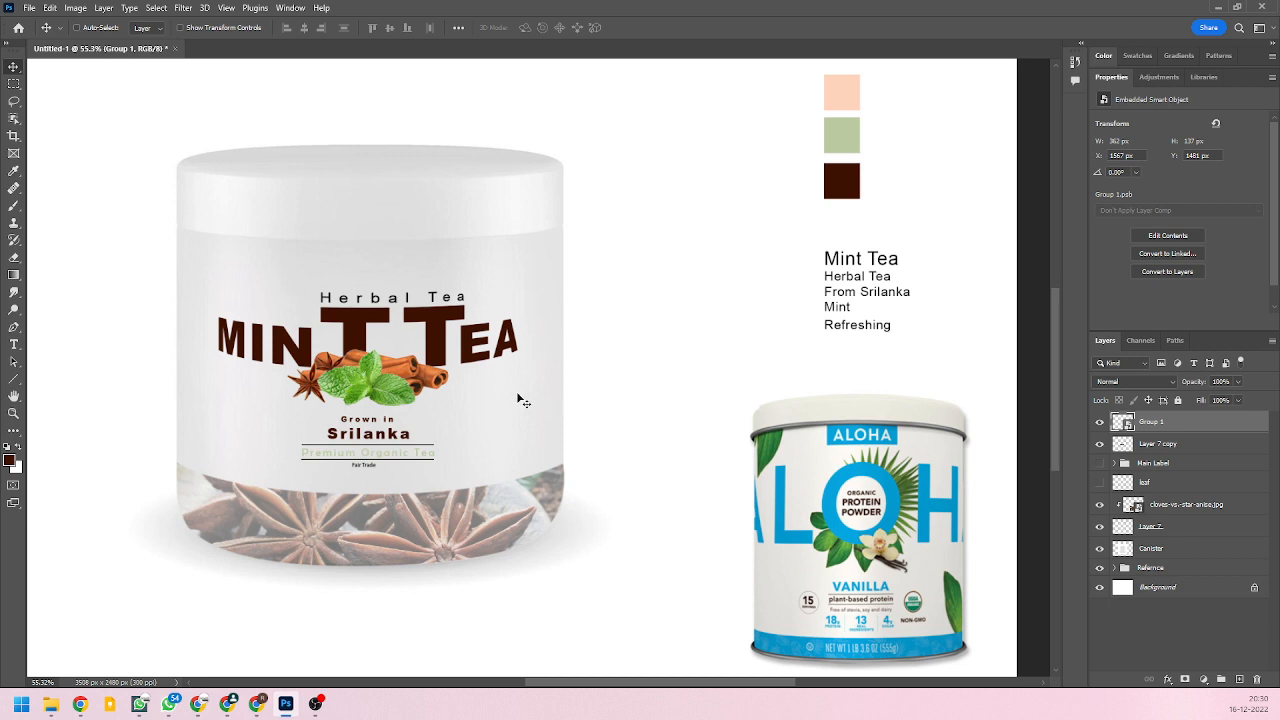
Warp the supporting text with the Arch style and a bend of about -7.1% to follow the canister's curve.
{"action": "key", "text": "ctrl"}
{"action": "key", "text": "ctrl+t"}
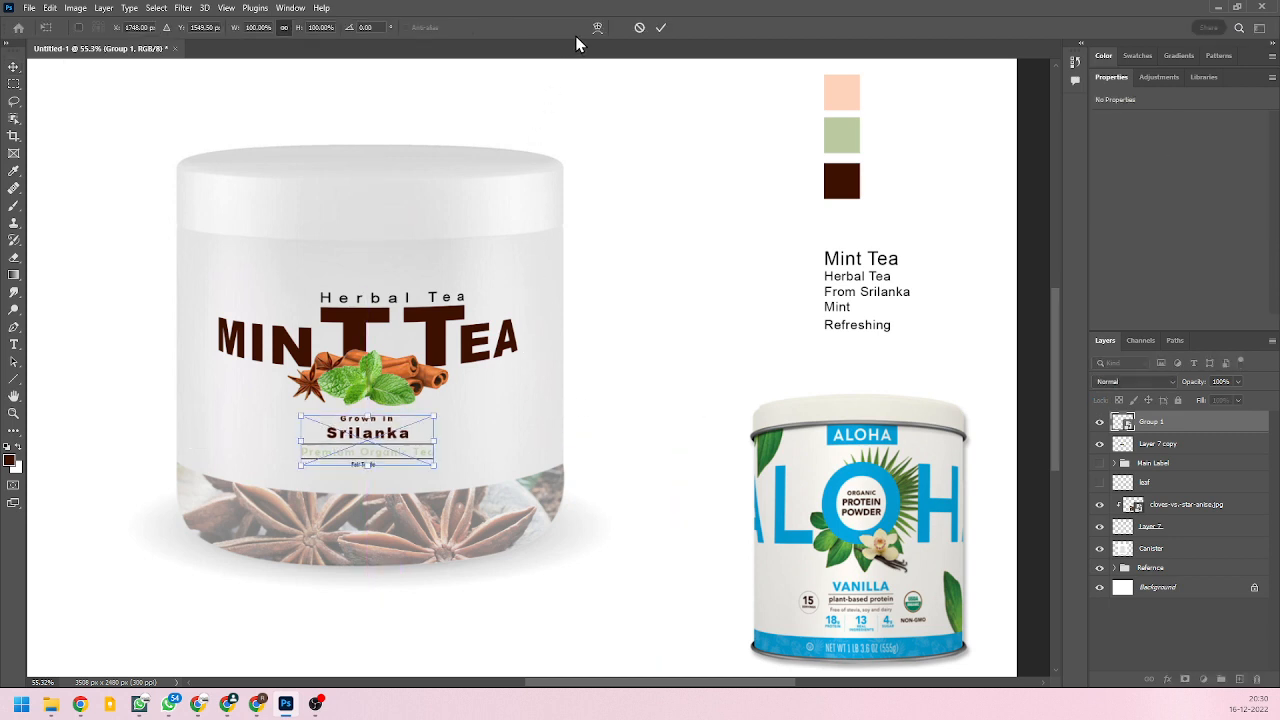
{"action": "left_click", "coordinate": [598, 29]}
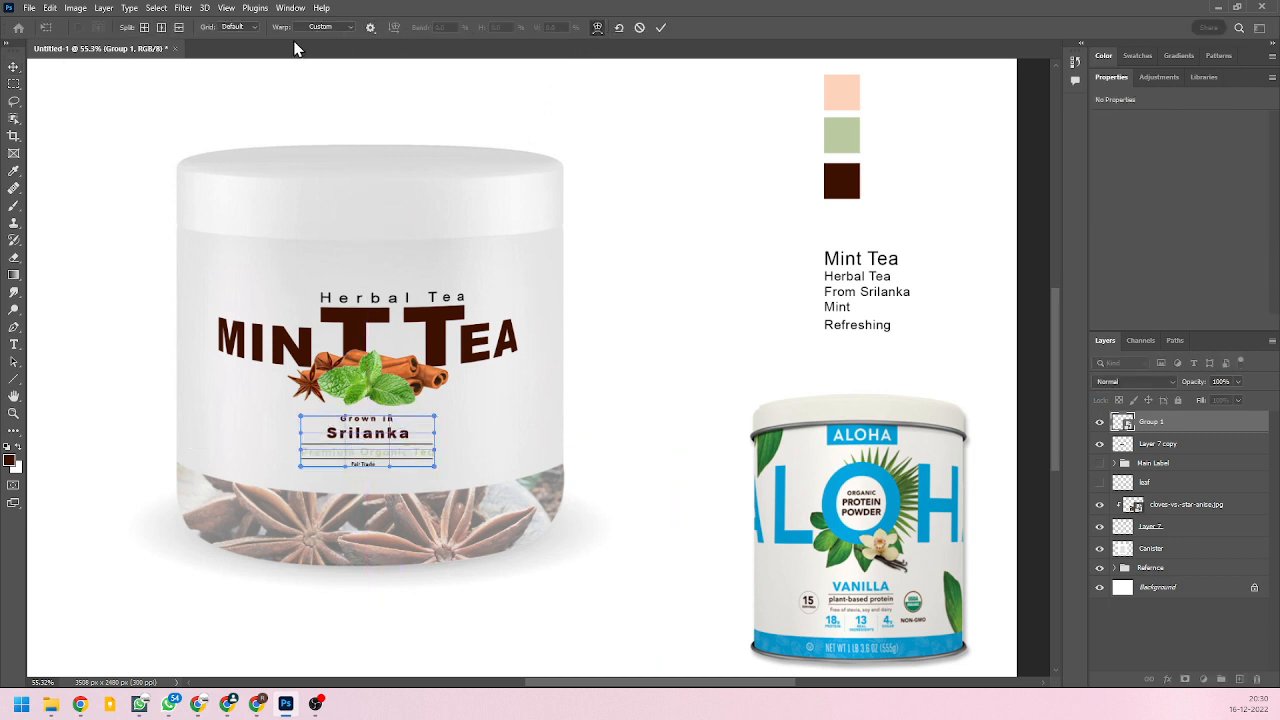
{"action": "left_click", "coordinate": [349, 28]}
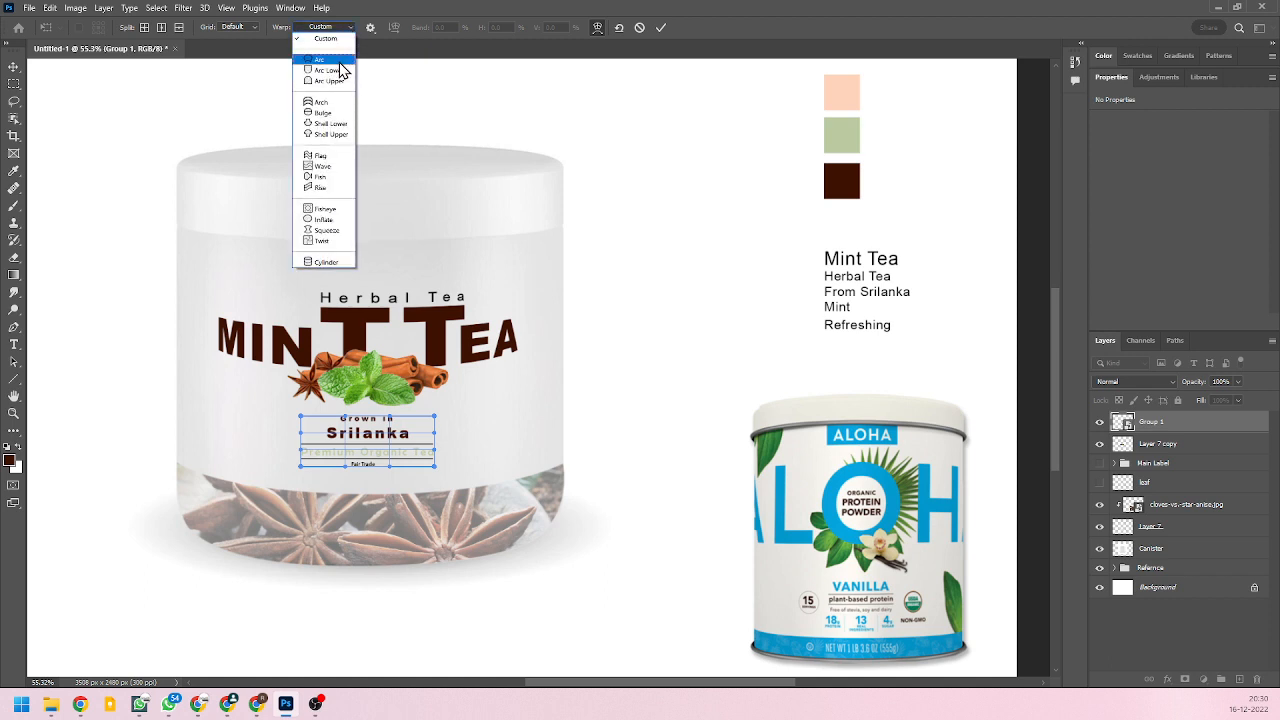
{"action": "left_click", "coordinate": [333, 102]}
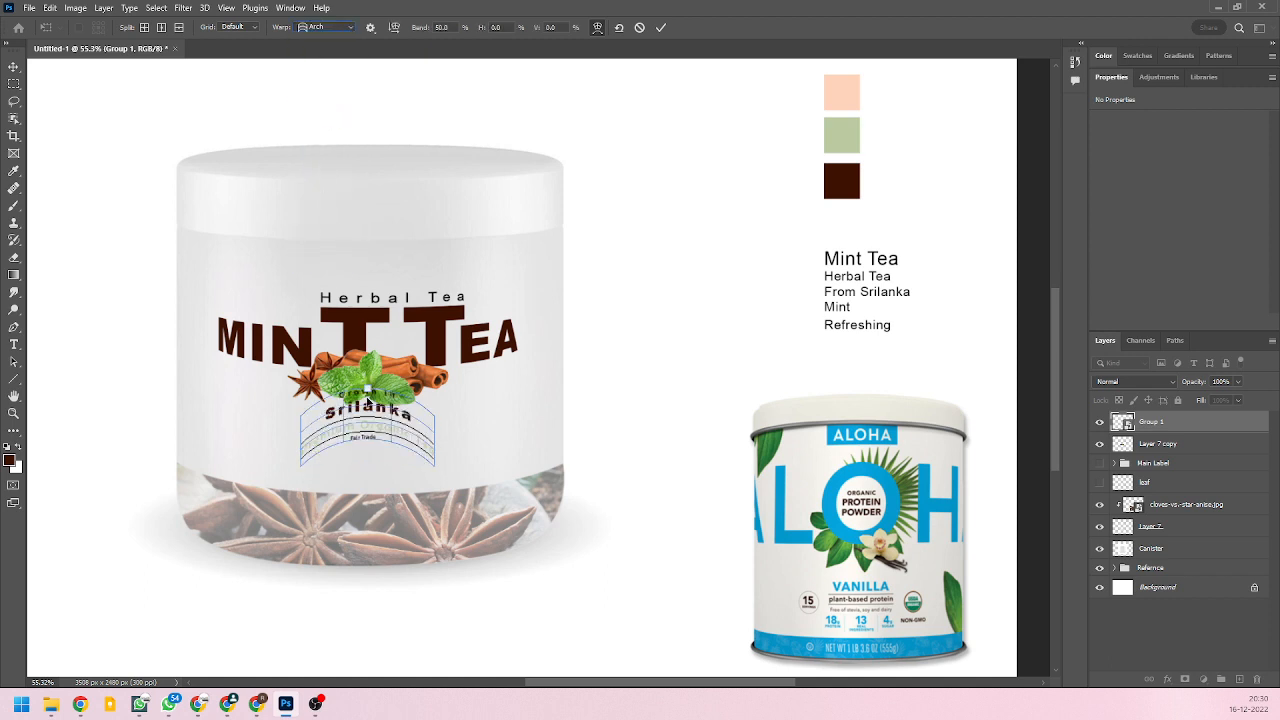
{"action": "left_click_drag", "start_coordinate": [368, 395], "coordinate": [370, 426]}
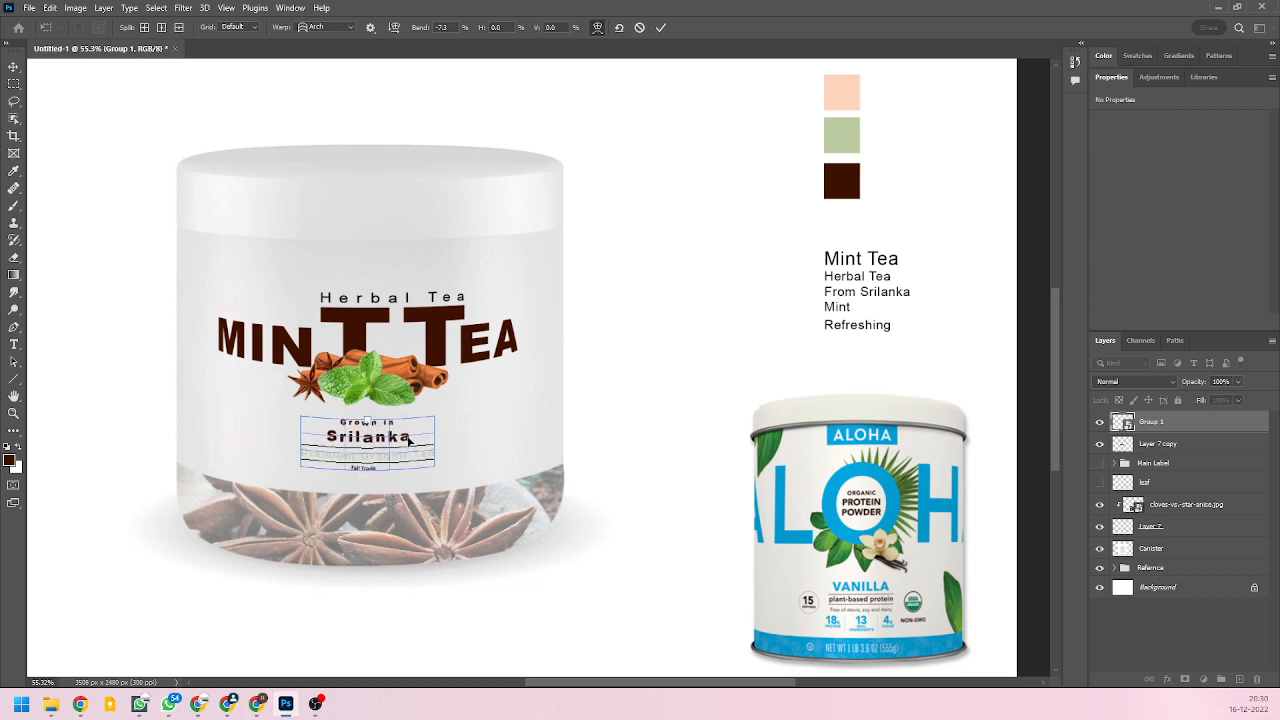
{"action": "left_click", "coordinate": [660, 27]}
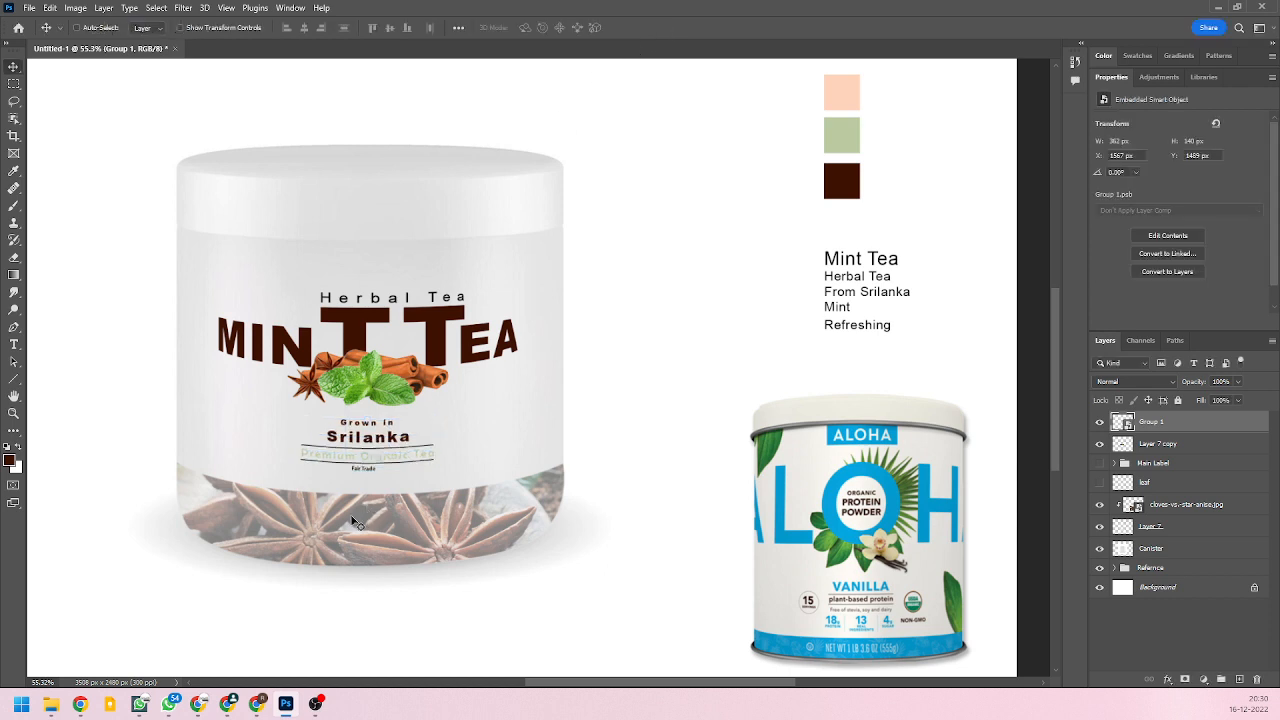
Select all layers from Group 1 down to Canister and move the labelled canister slightly up and left on the canvas.
{"action": "scroll", "coordinate": [422, 482], "scroll_direction": "down", "scroll_amount": 1}
{"action": "scroll", "coordinate": [496, 512], "scroll_direction": "down", "scroll_amount": 1}
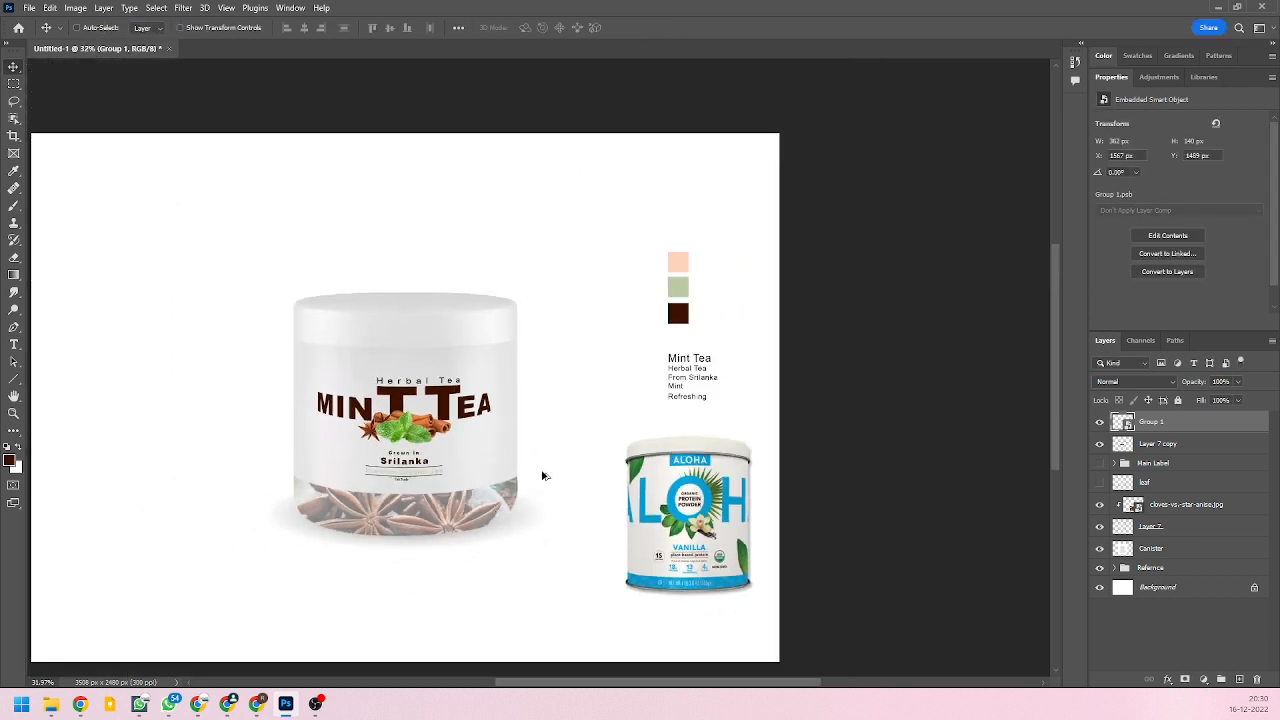
{"action": "scroll", "coordinate": [543, 476], "scroll_direction": "up", "scroll_amount": 1}
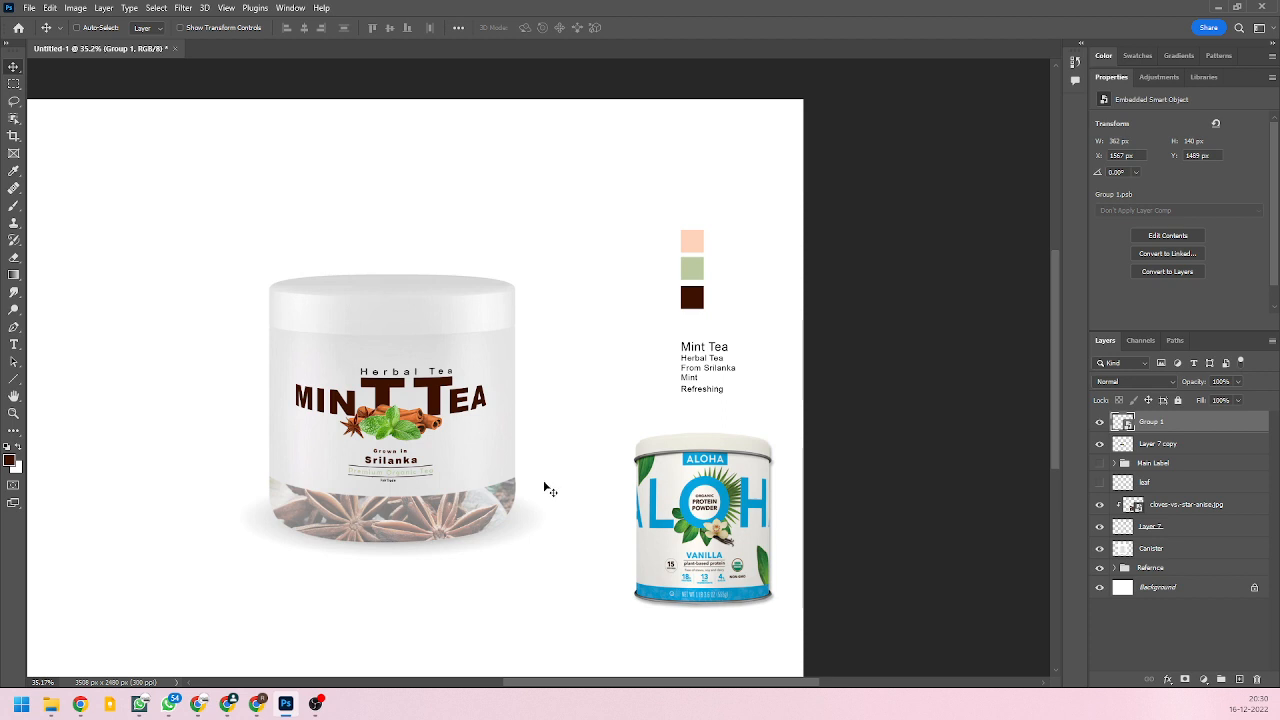
{"action": "scroll", "coordinate": [192, 446], "scroll_direction": "down", "scroll_amount": 3}
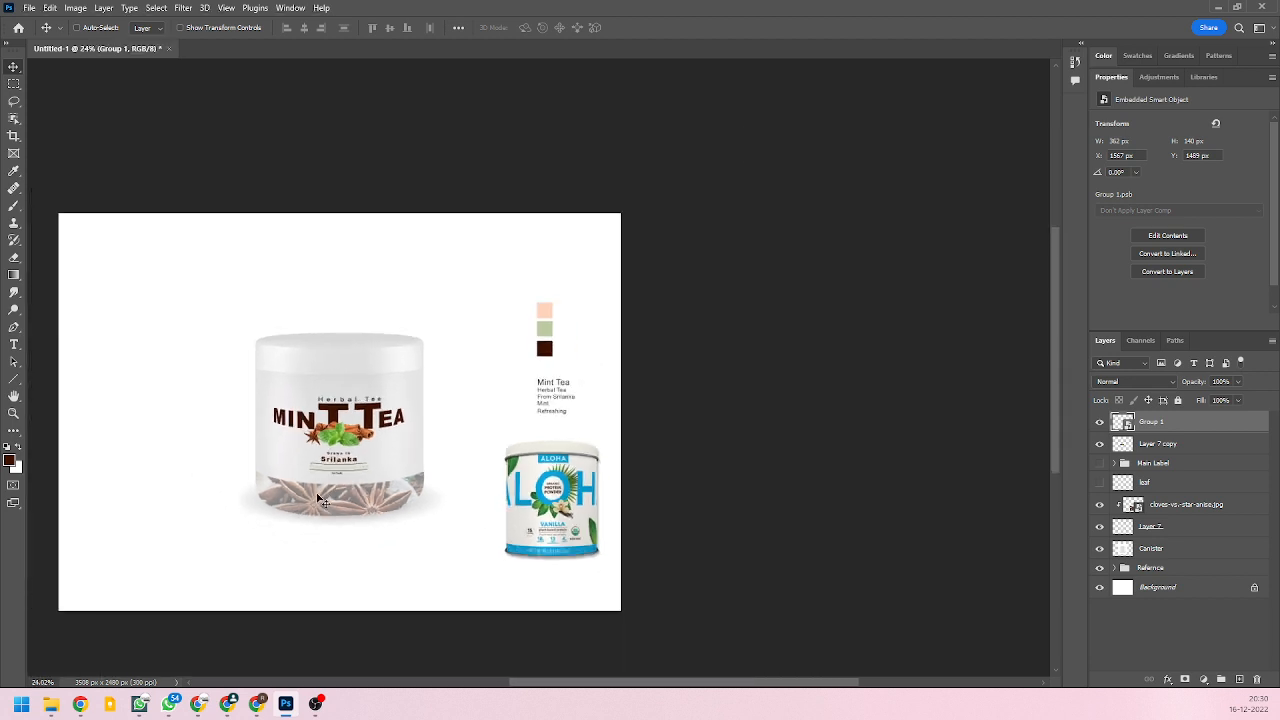
{"action": "scroll", "coordinate": [404, 500], "scroll_direction": "up", "scroll_amount": 1}
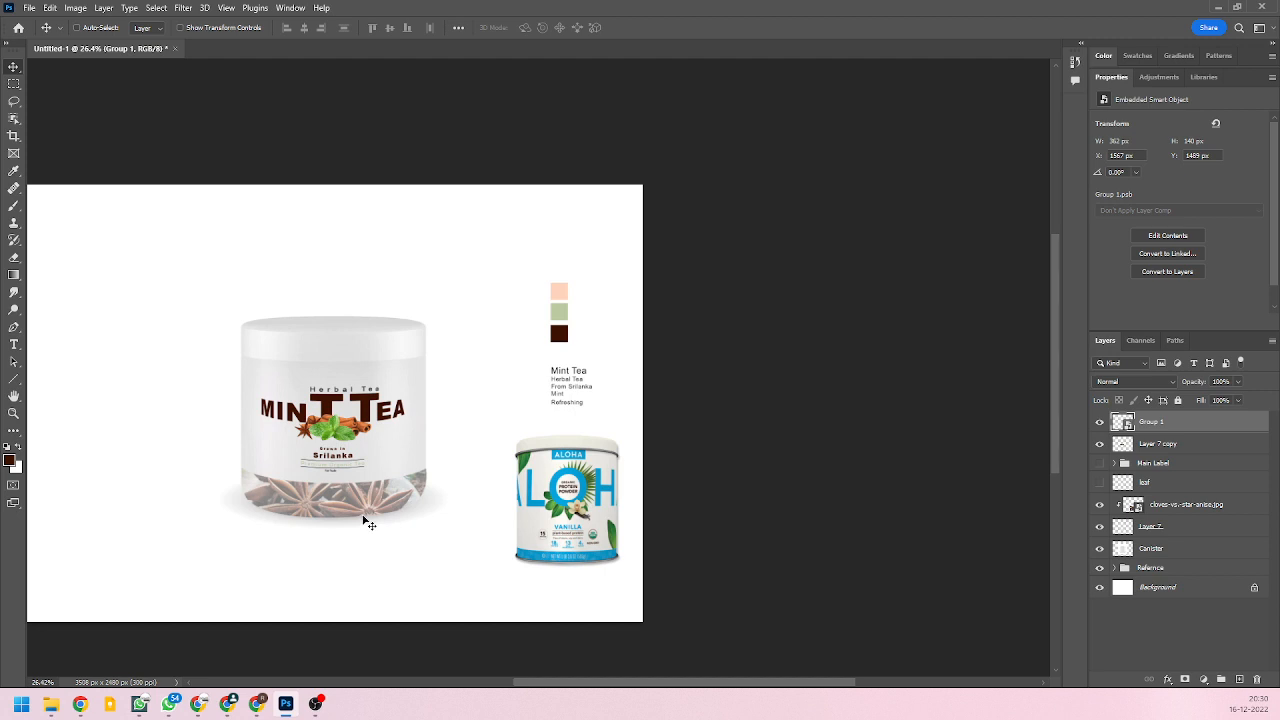
{"action": "left_click", "coordinate": [1180, 548], "text": "shift"}
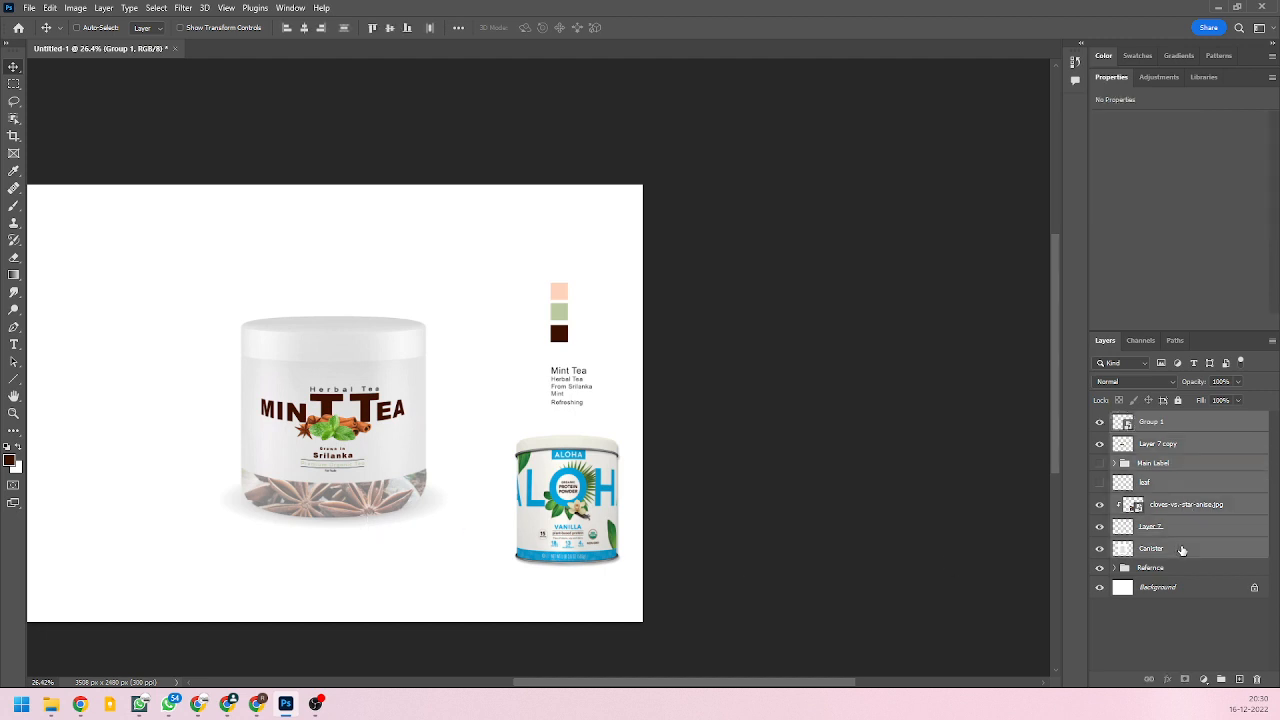
{"action": "left_click_drag", "start_coordinate": [381, 455], "coordinate": [349, 443]}
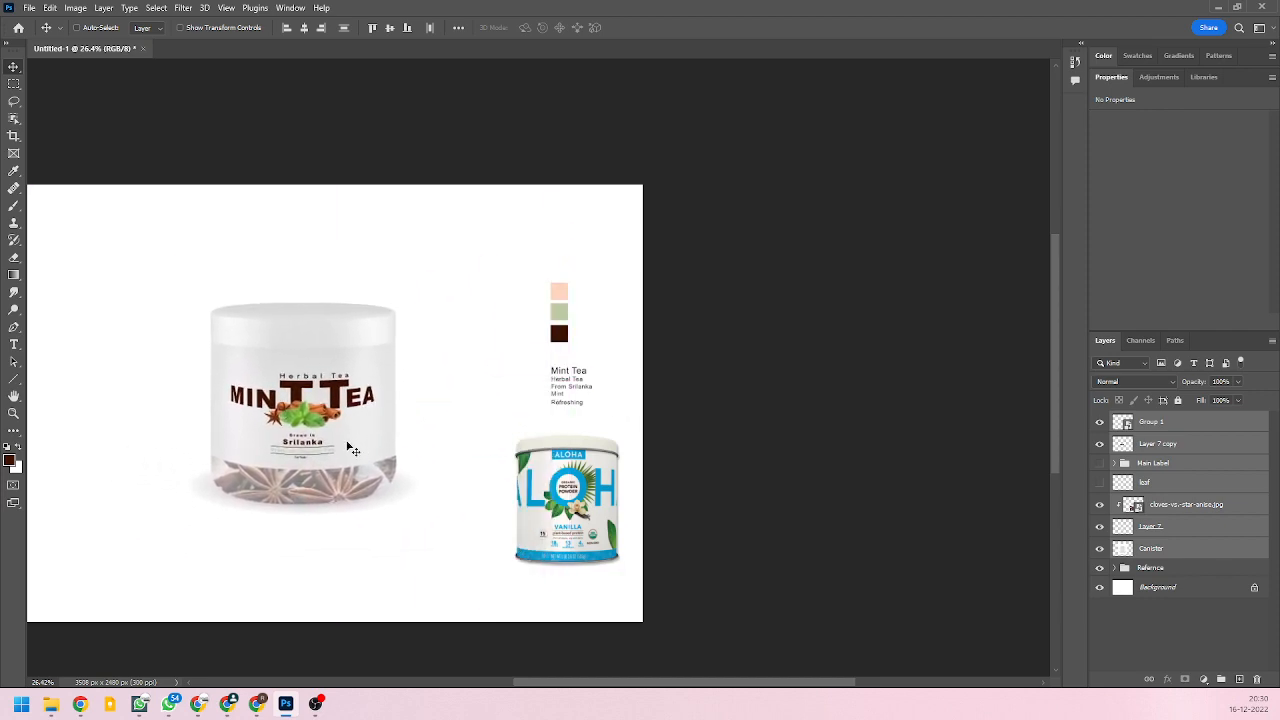
{"action": "scroll", "coordinate": [288, 487], "scroll_direction": "up", "scroll_amount": 5}
{"action": "scroll", "coordinate": [316, 459], "scroll_direction": "down", "scroll_amount": 3}
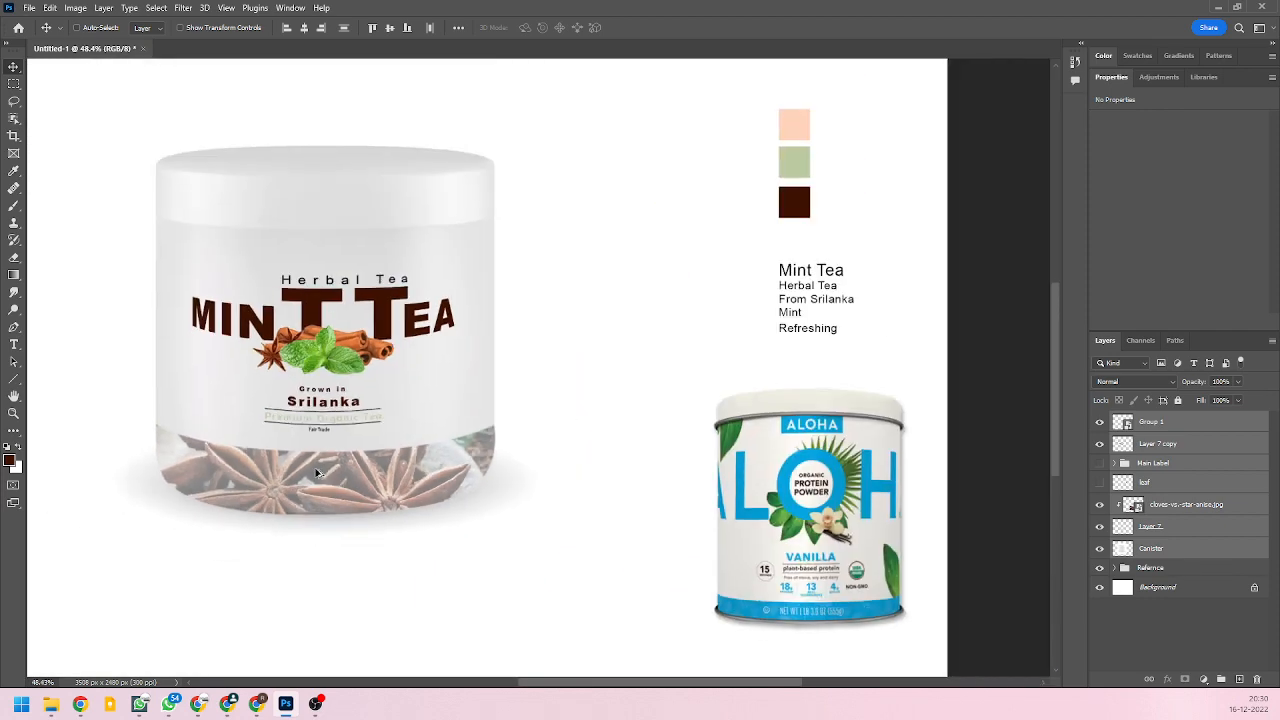
{"action": "scroll", "coordinate": [322, 368], "scroll_direction": "up", "scroll_amount": 2}
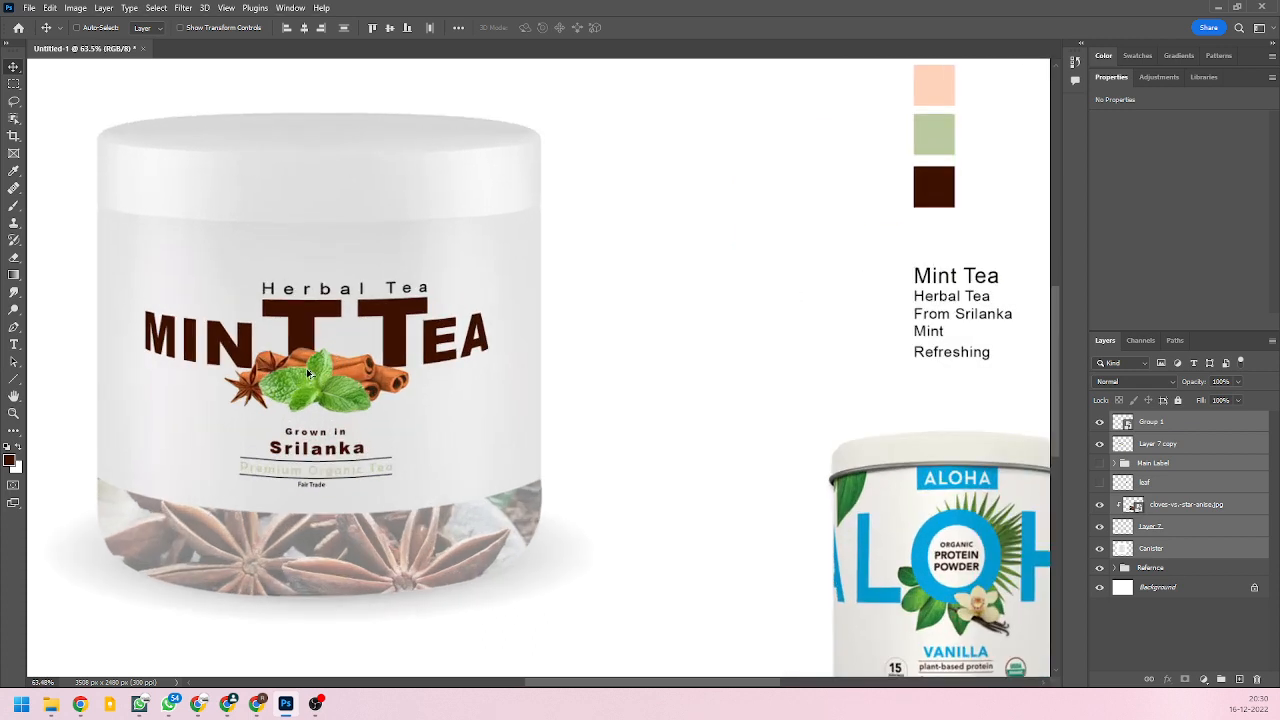
{"action": "scroll", "coordinate": [346, 392], "scroll_direction": "down", "scroll_amount": 2}
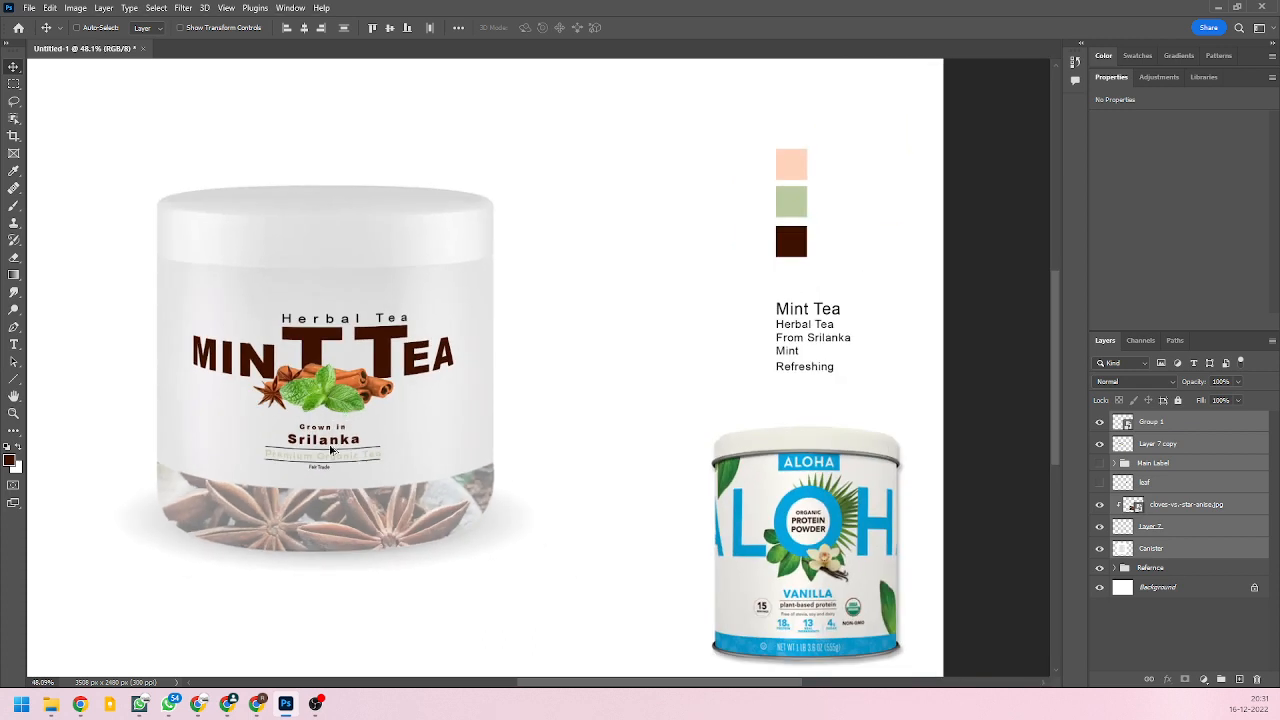
Group the selected canister and label layers, and check the group by toggling its visibility.
{"action": "scroll", "coordinate": [338, 453], "scroll_direction": "down", "scroll_amount": 1}
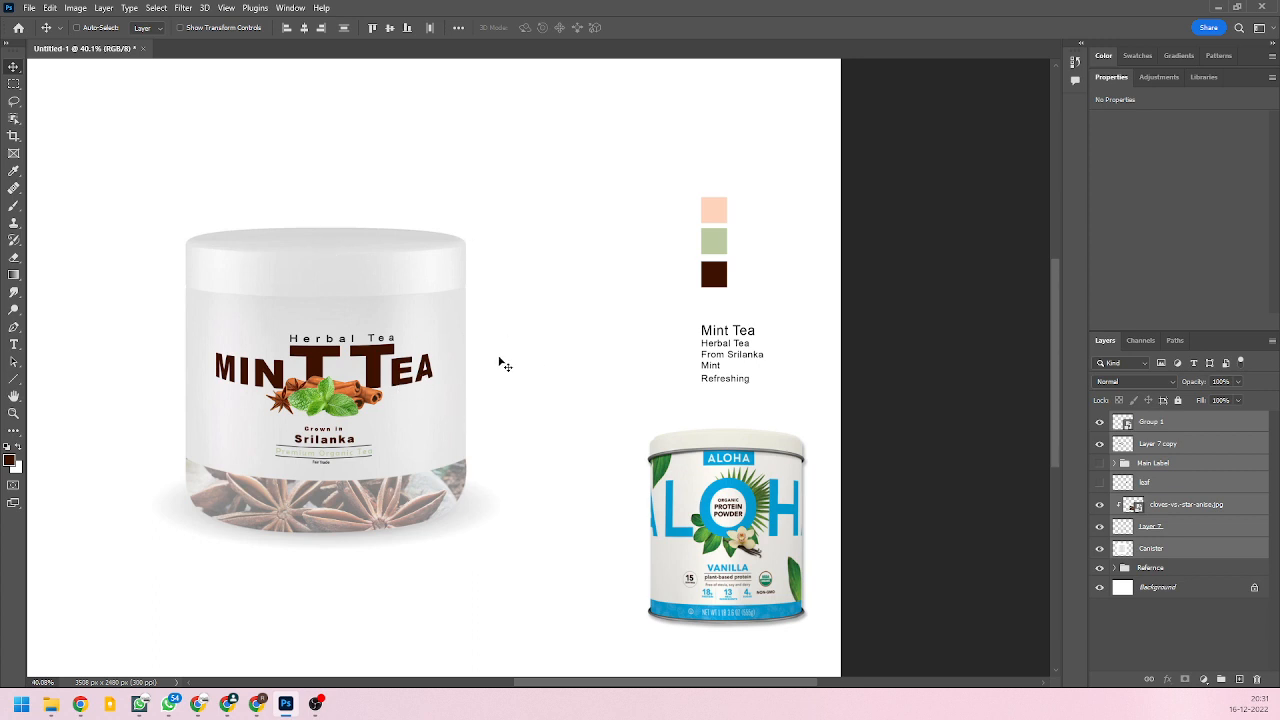
{"action": "scroll", "coordinate": [342, 378], "scroll_direction": "down", "scroll_amount": 3}
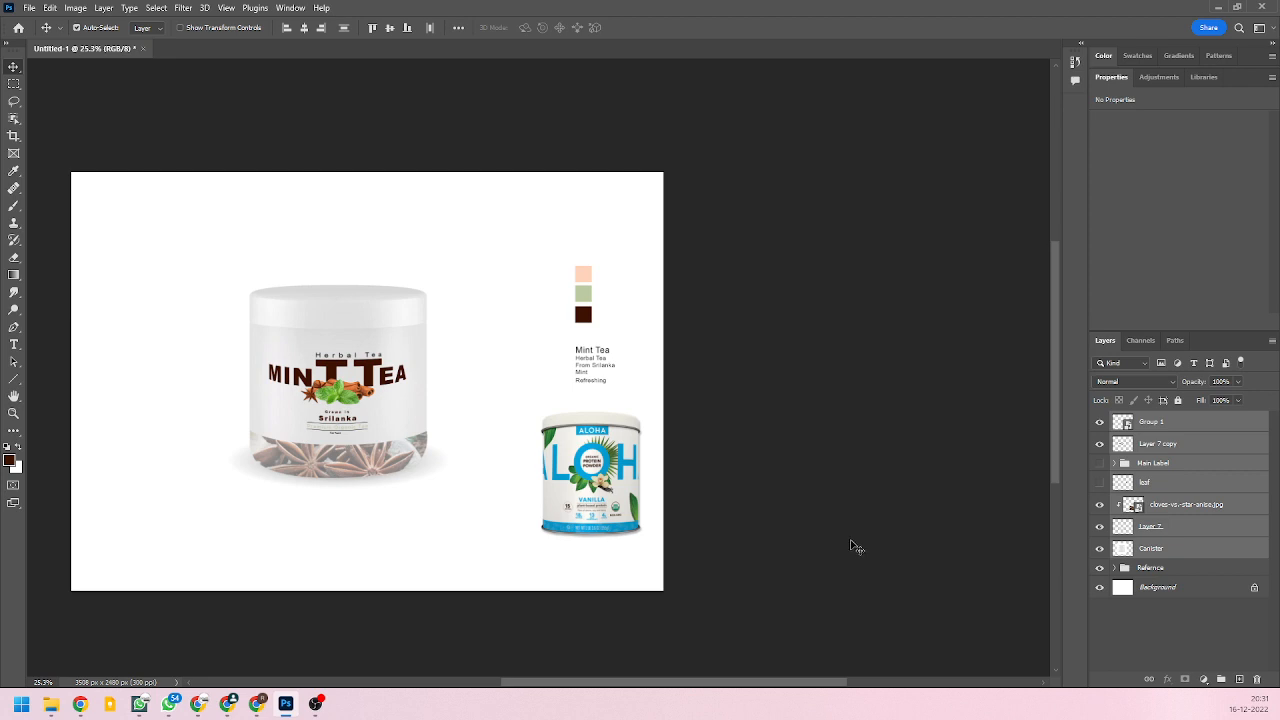
{"action": "key", "text": "ctrl+g"}
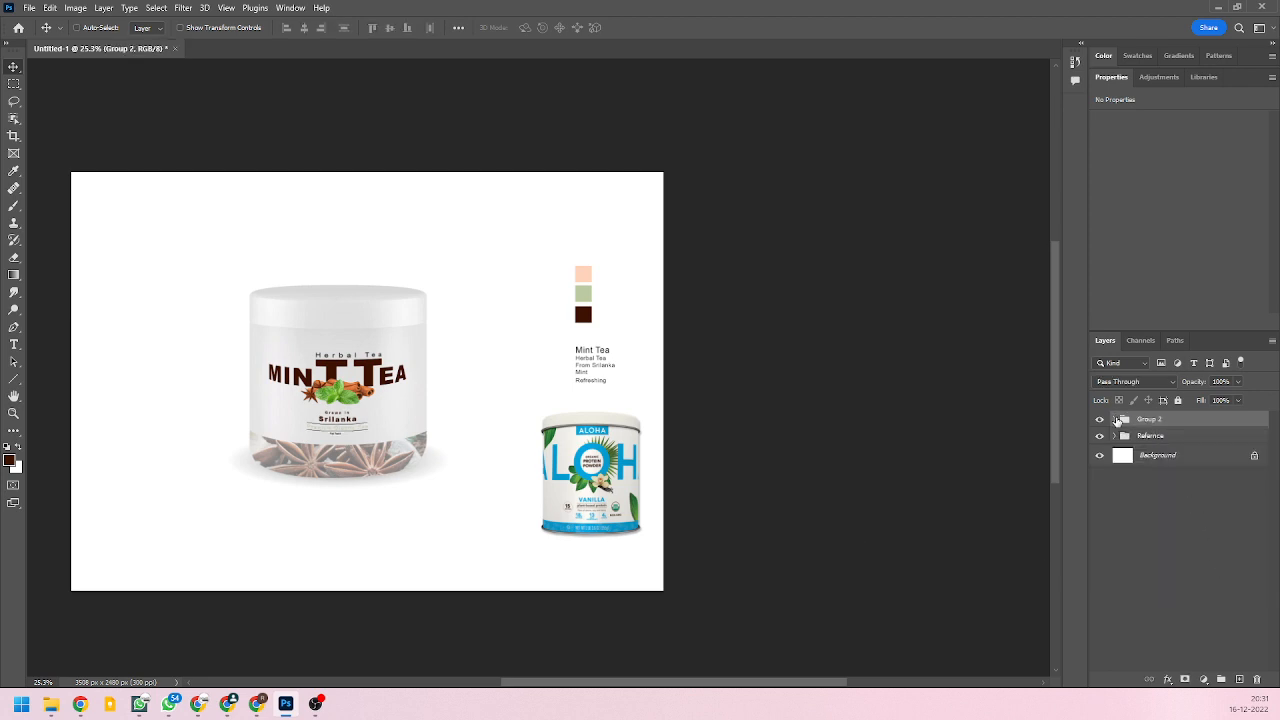
{"action": "left_click", "coordinate": [1100, 420]}
{"action": "left_click", "coordinate": [1100, 420]}
Scale the grouped Mint Tea canister down proportionally and shift it toward the canvas's left side.
{"action": "key", "text": "ctrl+t"}
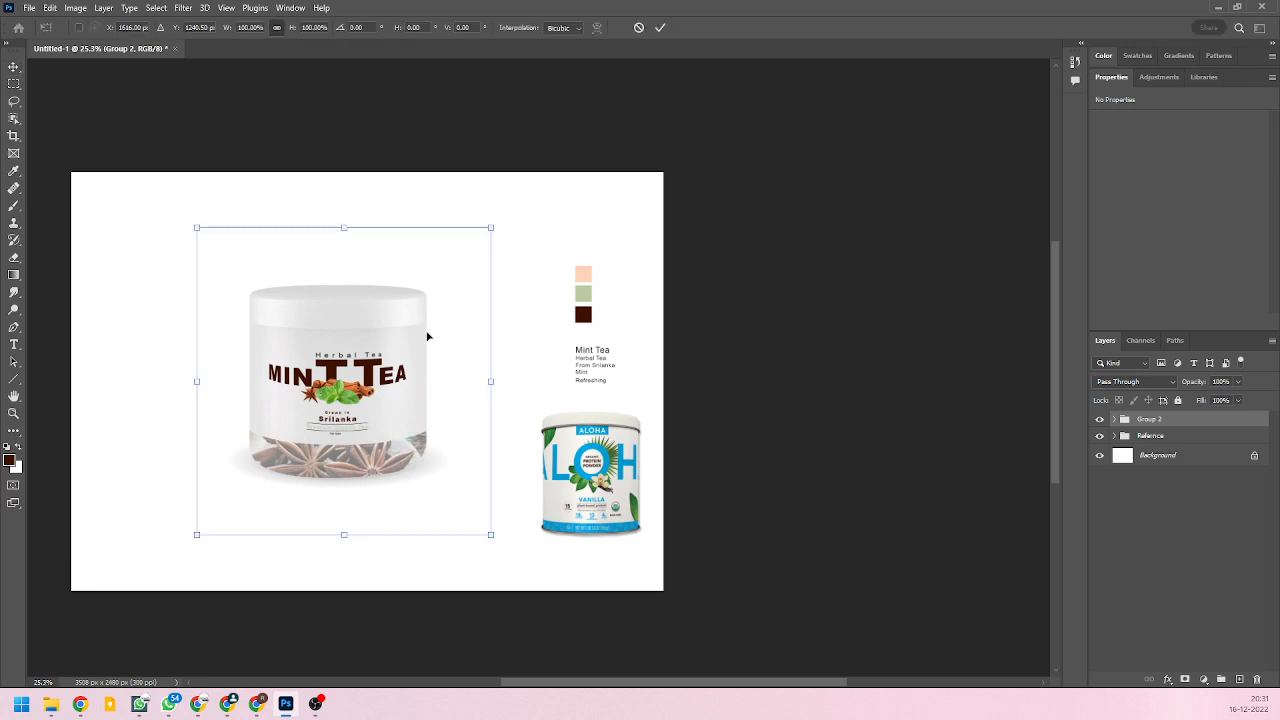
{"action": "left_click_drag", "start_coordinate": [493, 228], "coordinate": [410, 306]}
{"action": "left_click_drag", "start_coordinate": [410, 424], "coordinate": [376, 424]}
{"action": "key", "text": "Return"}
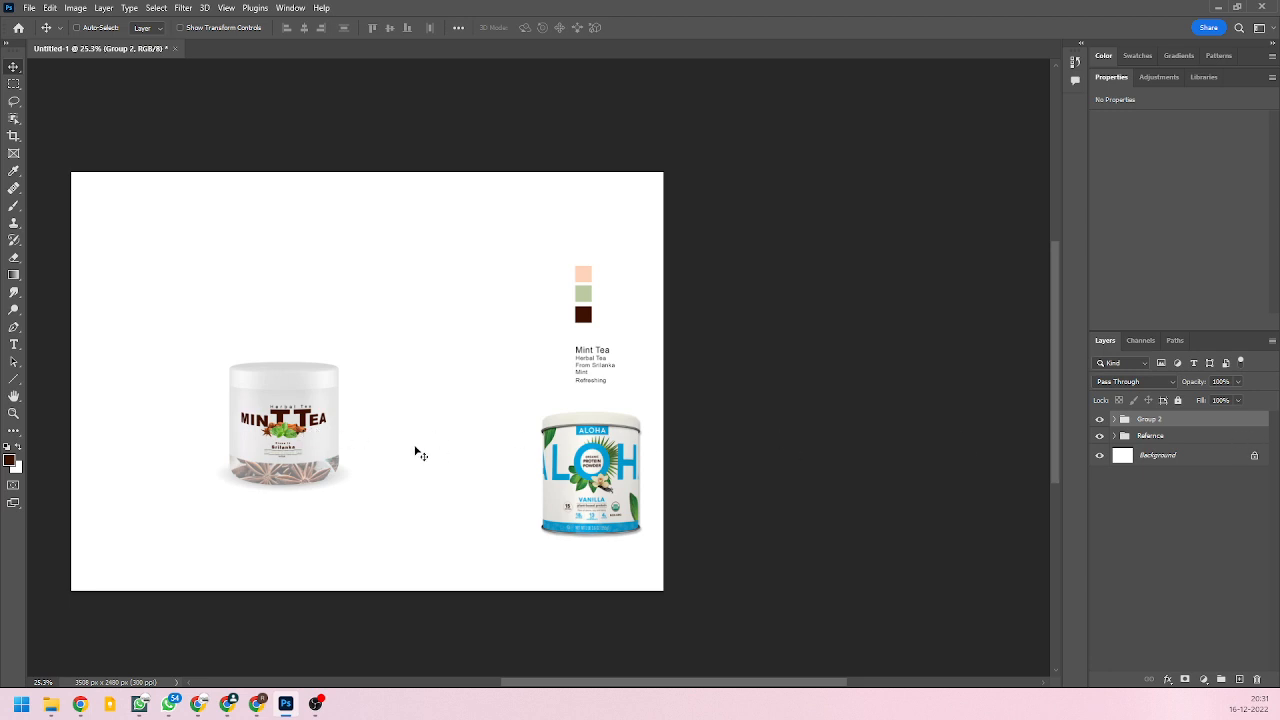
Duplicate the canister group, stack the copy below Group 2, and position it slightly higher and to the right, overlapping behind the original.
{"action": "left_click_drag", "start_coordinate": [296, 450], "coordinate": [388, 430], "text": "alt"}
{"action": "scroll", "coordinate": [401, 465], "scroll_direction": "up", "scroll_amount": 2}
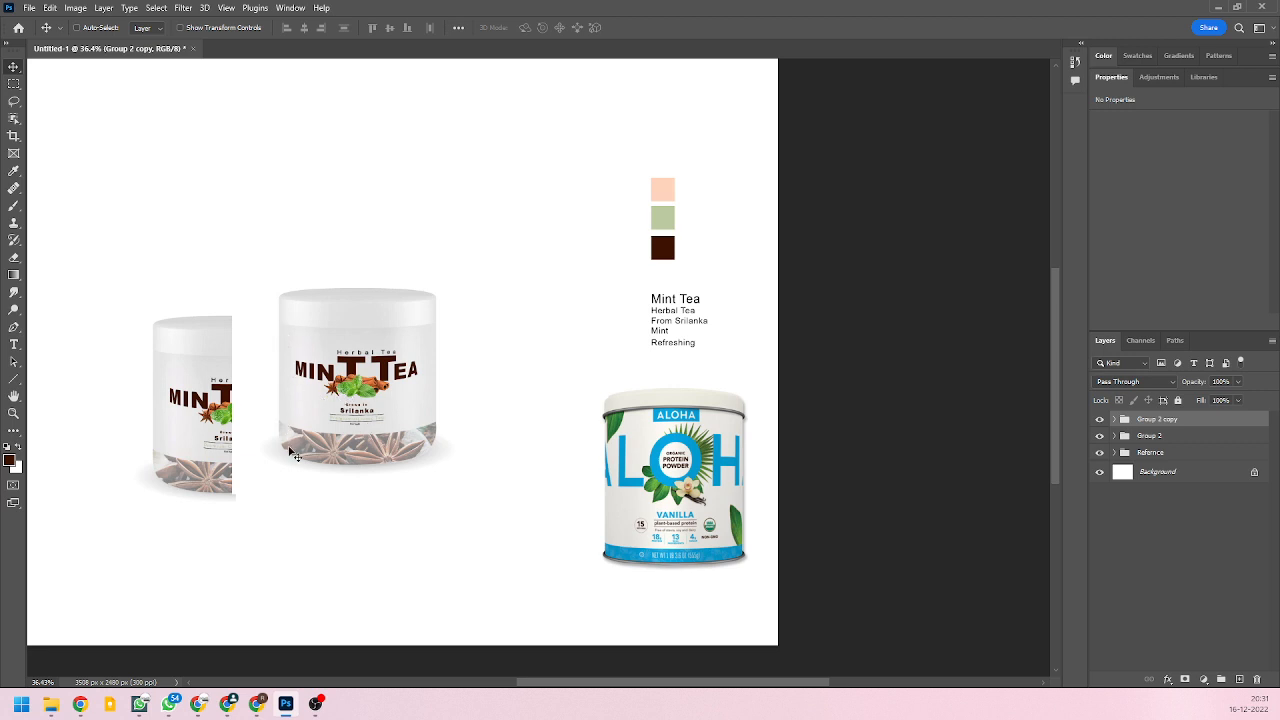
{"action": "mouse_move", "coordinate": [357, 413]}
{"action": "left_mouse_down"}
{"action": "mouse_move", "coordinate": [430, 413]}
{"action": "mouse_move", "coordinate": [321, 416]}
{"action": "mouse_move", "coordinate": [371, 417]}
{"action": "left_mouse_up"}
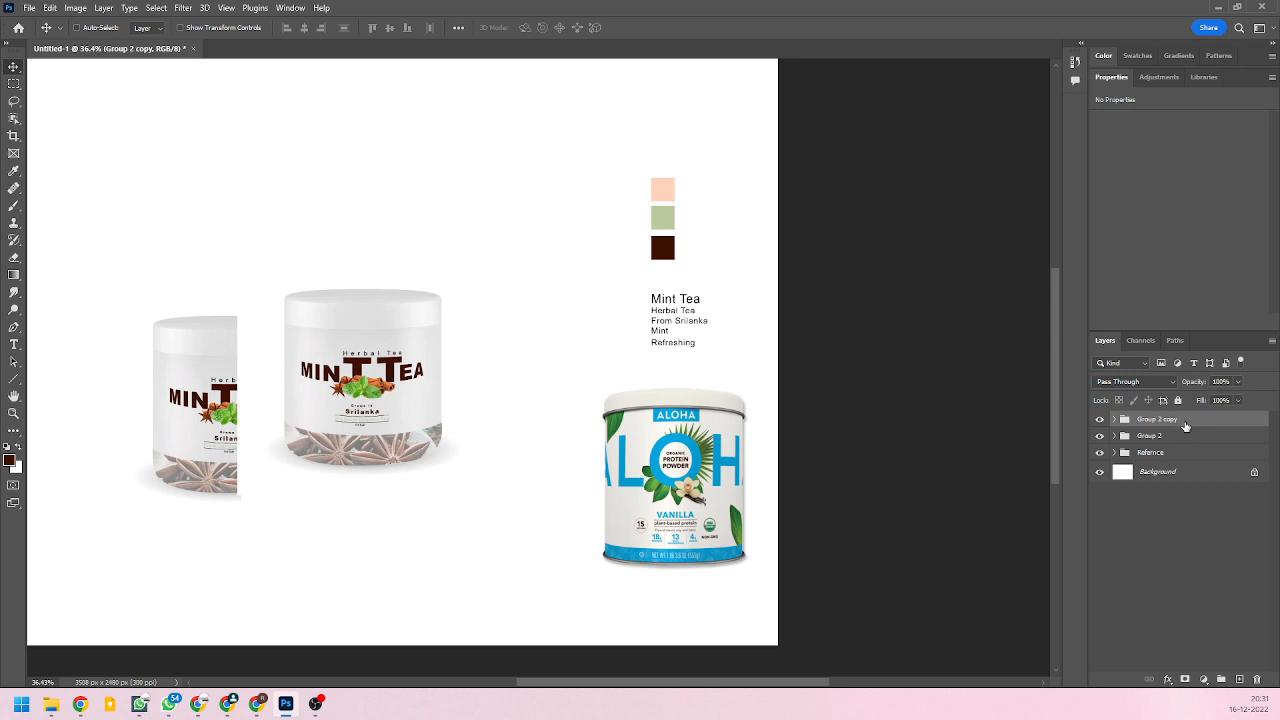
{"action": "left_click_drag", "start_coordinate": [1202, 424], "coordinate": [1202, 447]}
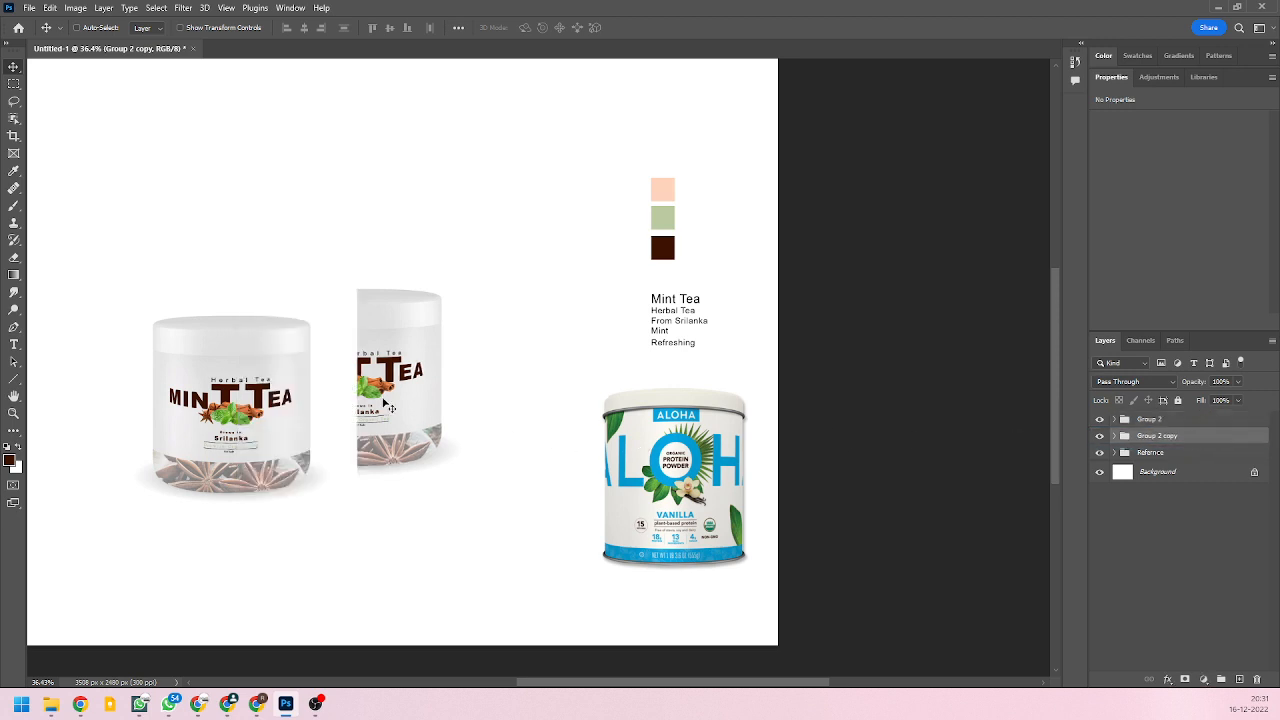
{"action": "left_click_drag", "start_coordinate": [412, 394], "coordinate": [380, 404]}
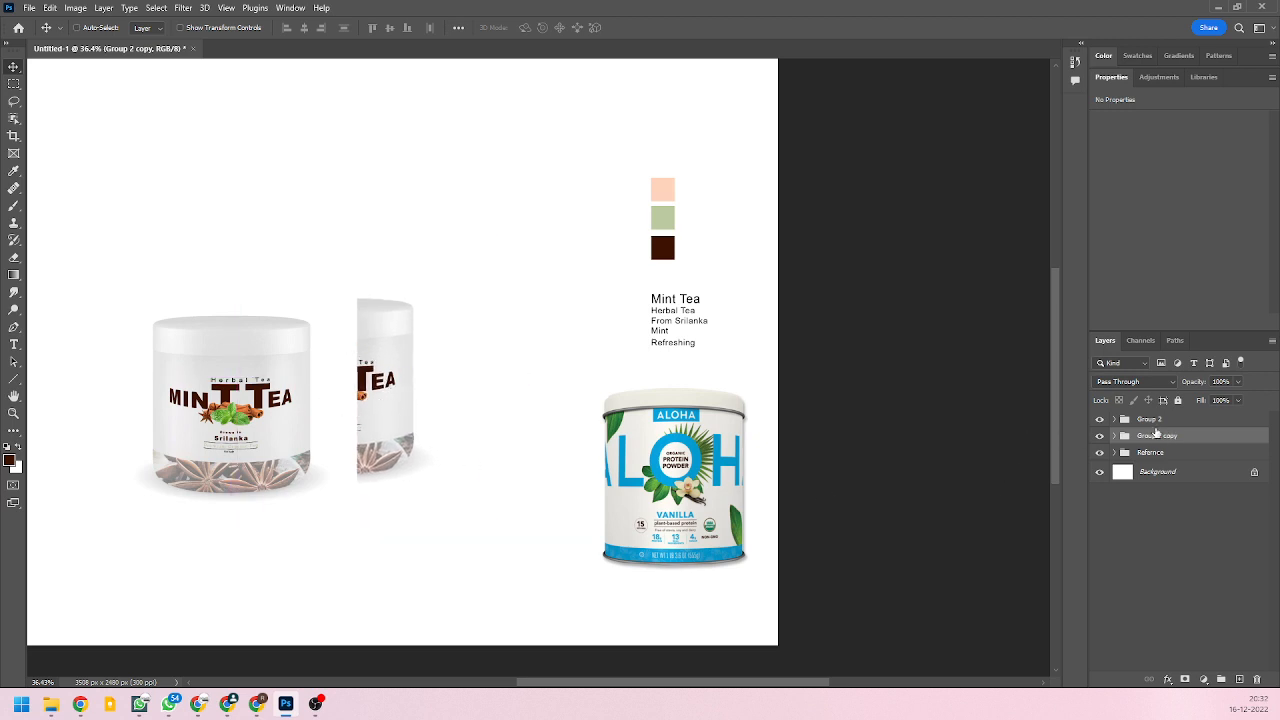
{"action": "left_click", "coordinate": [1152, 425]}
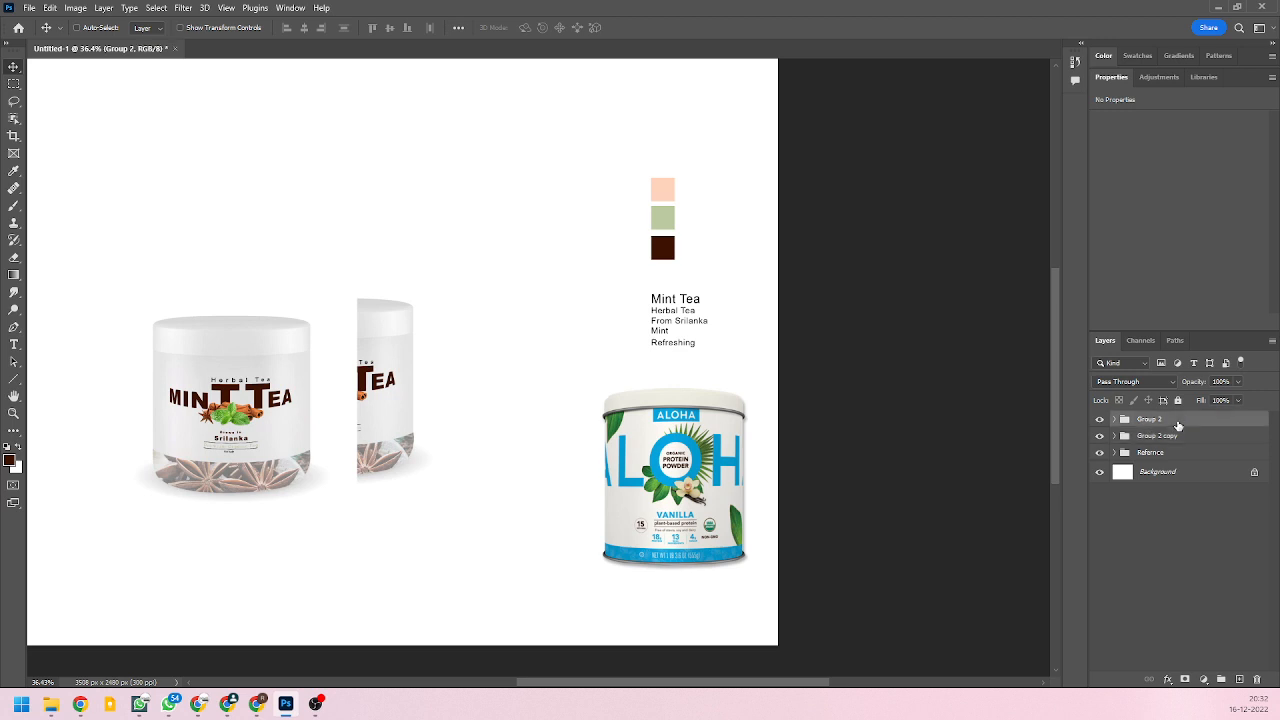
{"action": "left_click", "coordinate": [1185, 680]}
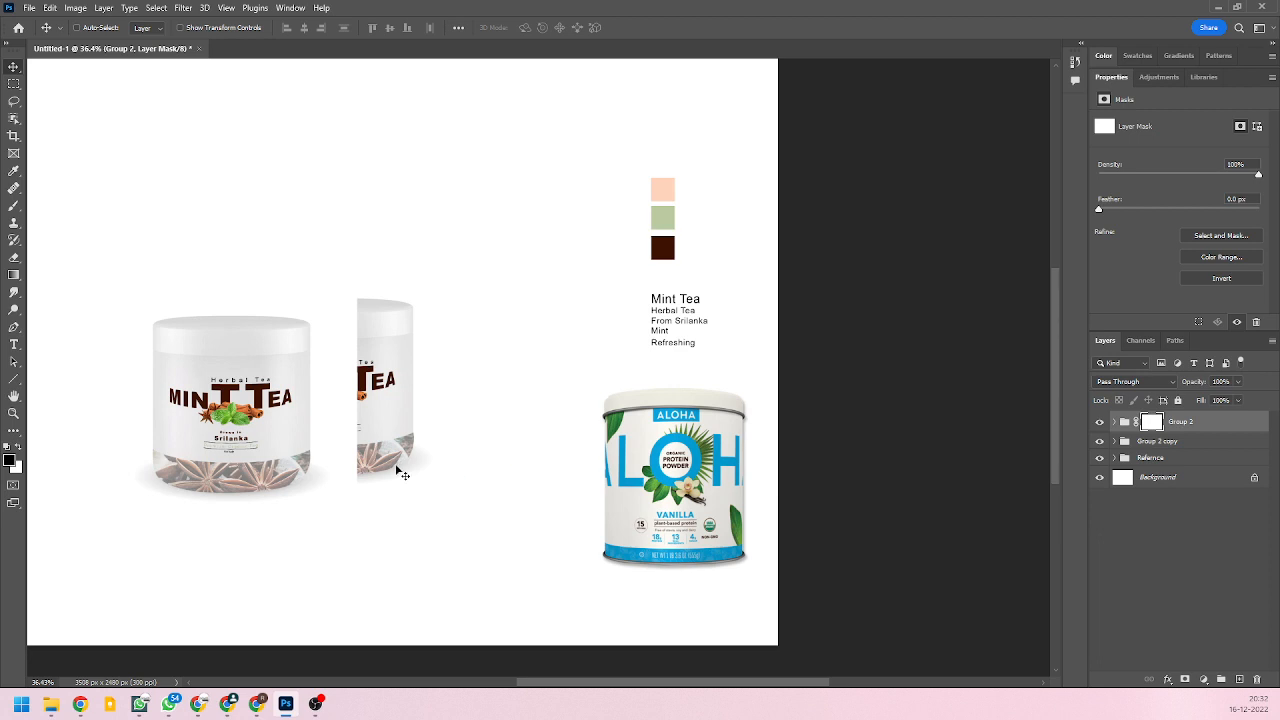
{"action": "left_click_drag", "start_coordinate": [1160, 428], "coordinate": [1257, 681]}
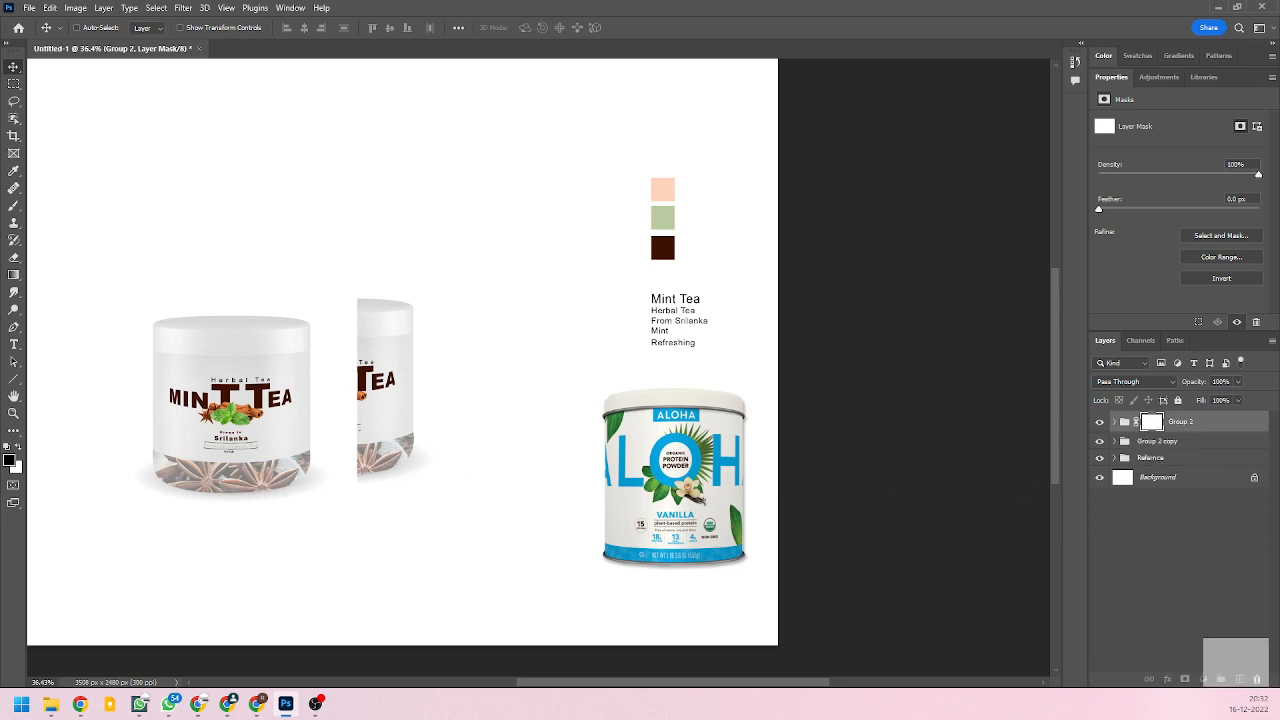
Select the canister body on Group 2's Canister layer with the Object Selection tool and try masking the layer to it.
{"action": "left_click", "coordinate": [1115, 420]}
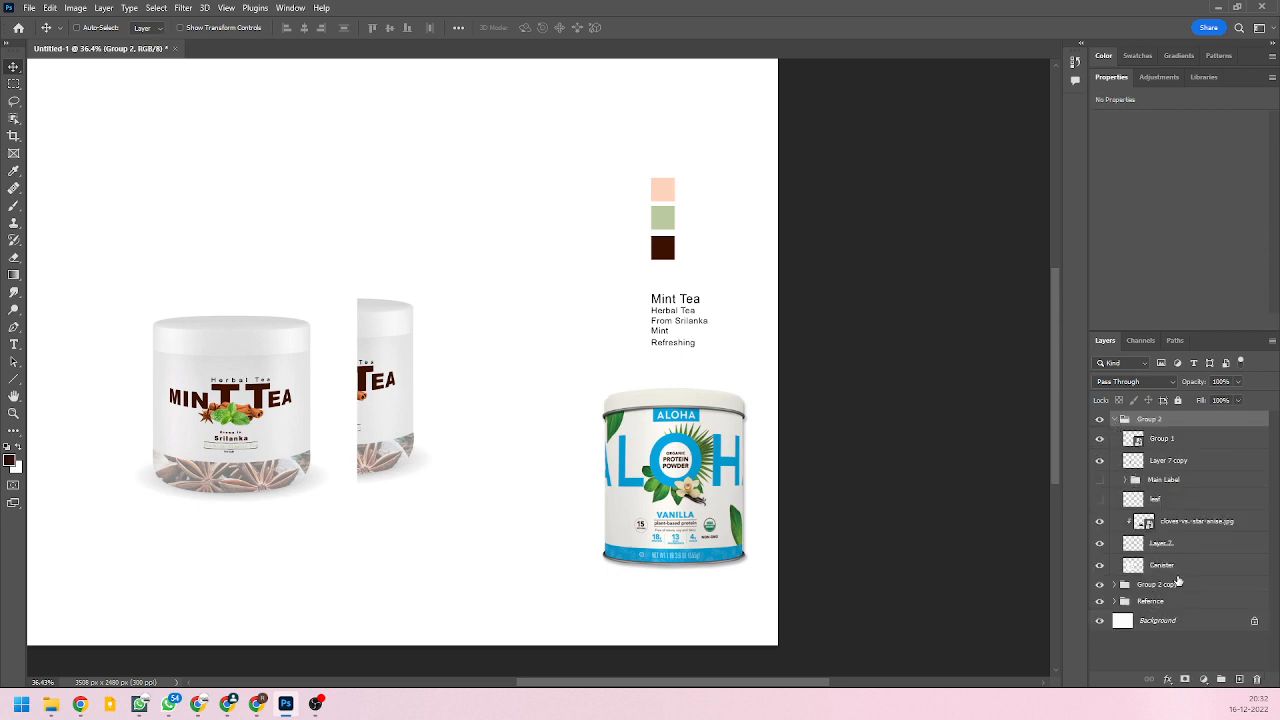
{"action": "left_click", "coordinate": [1099, 566]}
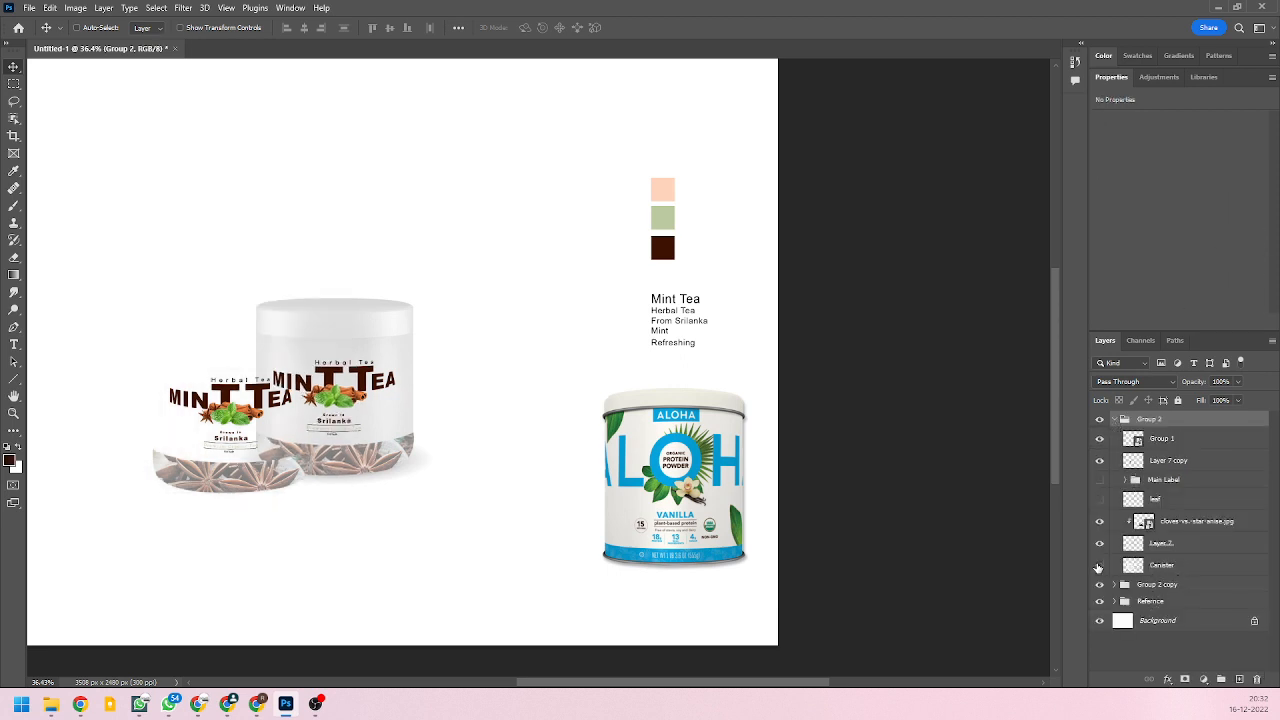
{"action": "left_click", "coordinate": [1100, 570]}
{"action": "left_click", "coordinate": [1128, 571]}
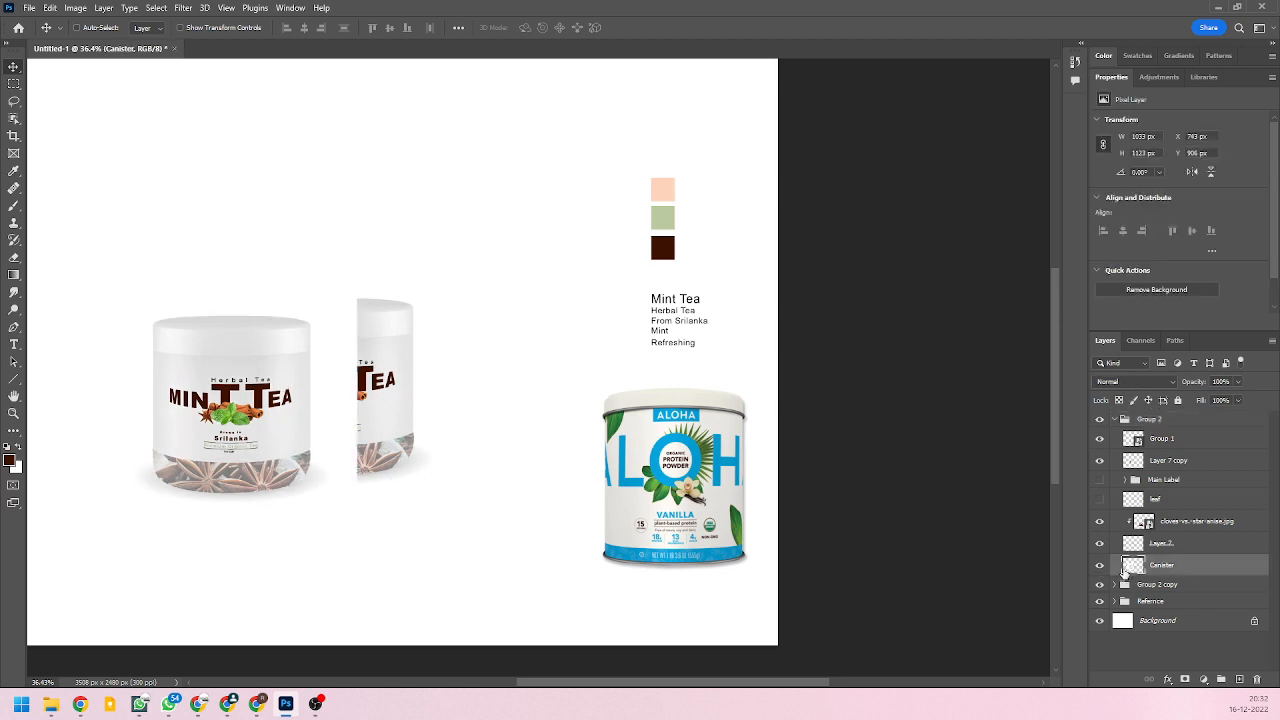
{"action": "left_click", "coordinate": [14, 118]}
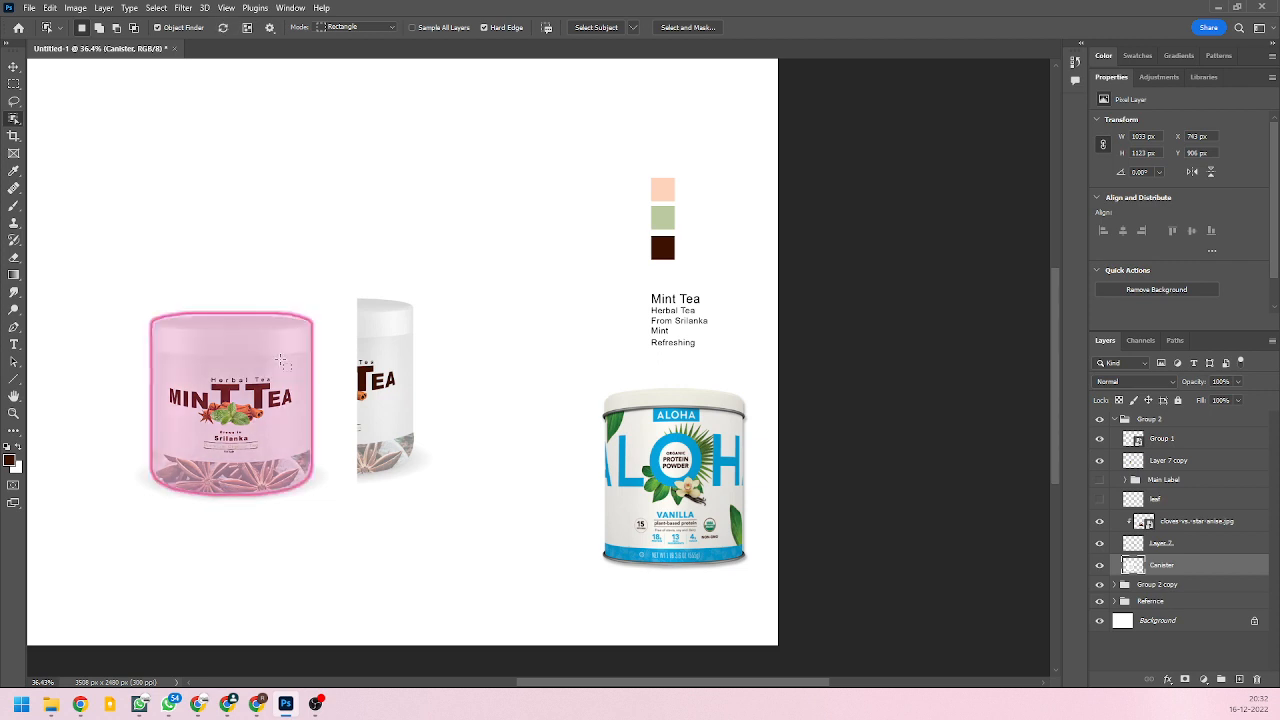
{"action": "left_click", "coordinate": [281, 360]}
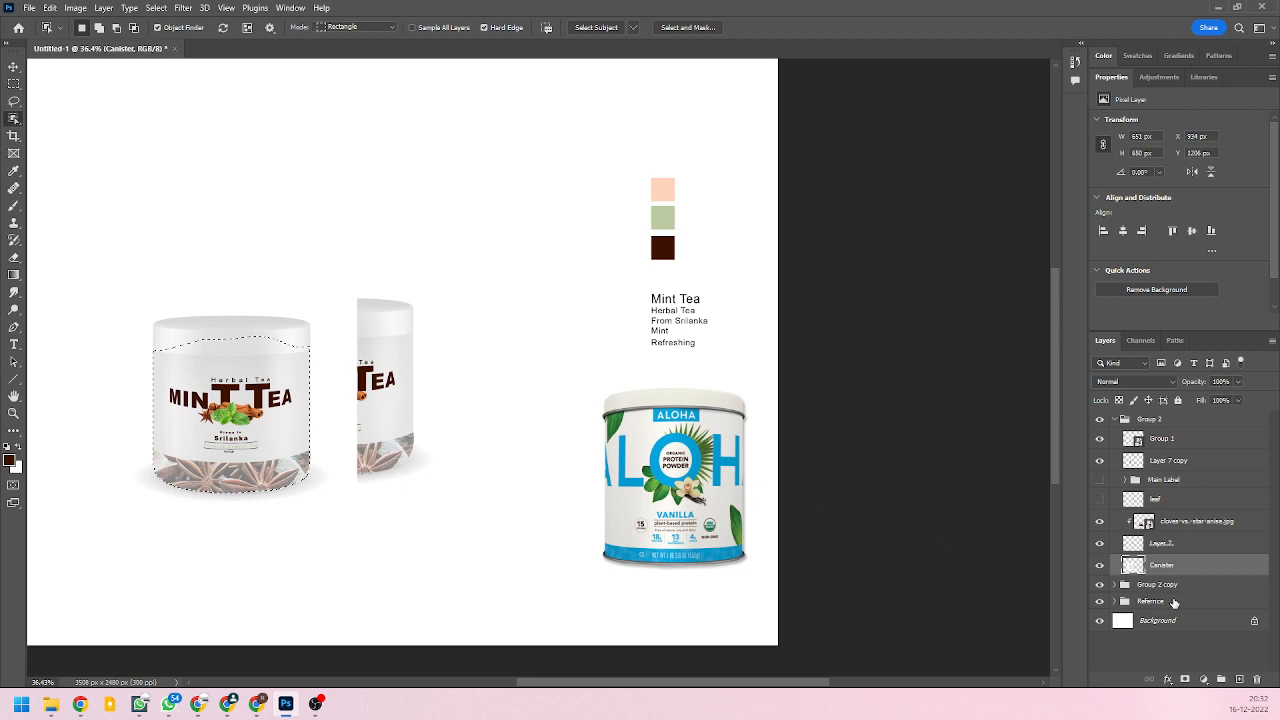
{"action": "left_click", "coordinate": [1185, 681]}
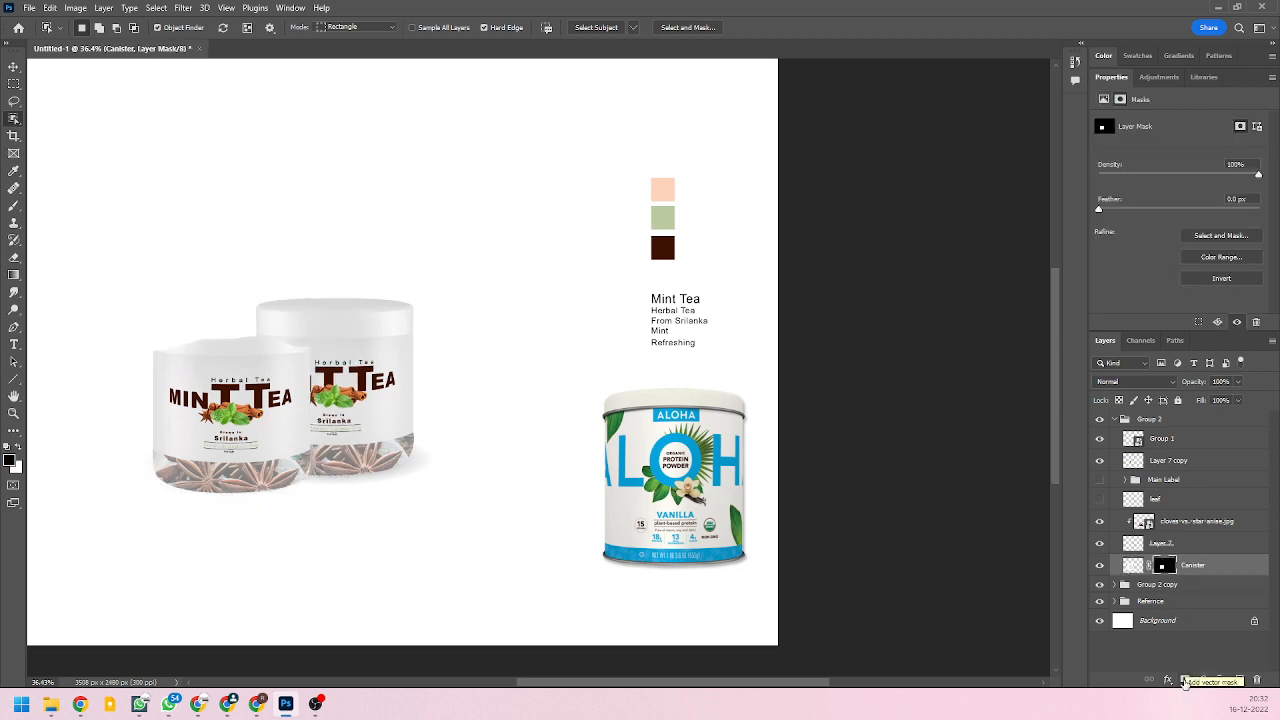
{"action": "key", "text": "ctrl+z"}
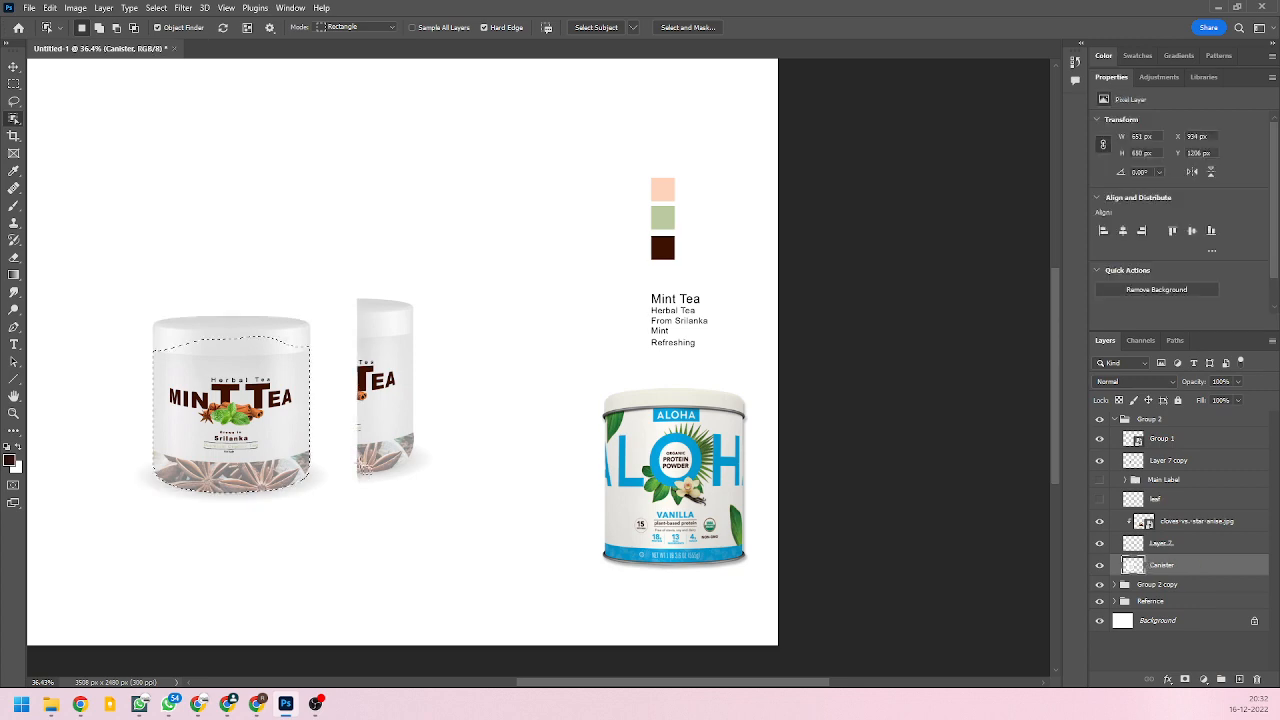
Add the canister's lid to the object selection and mask the Canister layer with the full canister outline.
{"action": "scroll", "coordinate": [240, 350], "scroll_direction": "up", "scroll_amount": 5}
{"action": "scroll", "coordinate": [103, 342], "scroll_direction": "up", "scroll_amount": 1}
{"action": "key", "text": "q"}
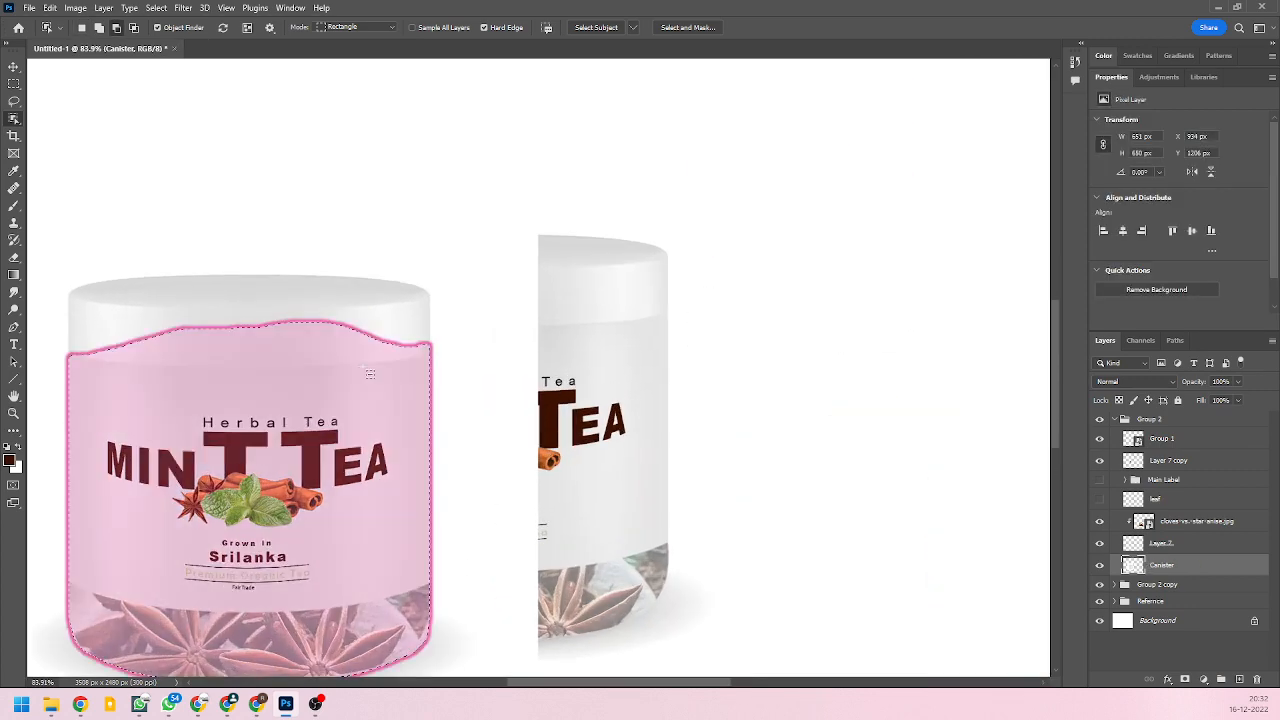
{"action": "scroll", "coordinate": [385, 381], "scroll_direction": "down", "scroll_amount": 2}
{"action": "key", "text": "q"}
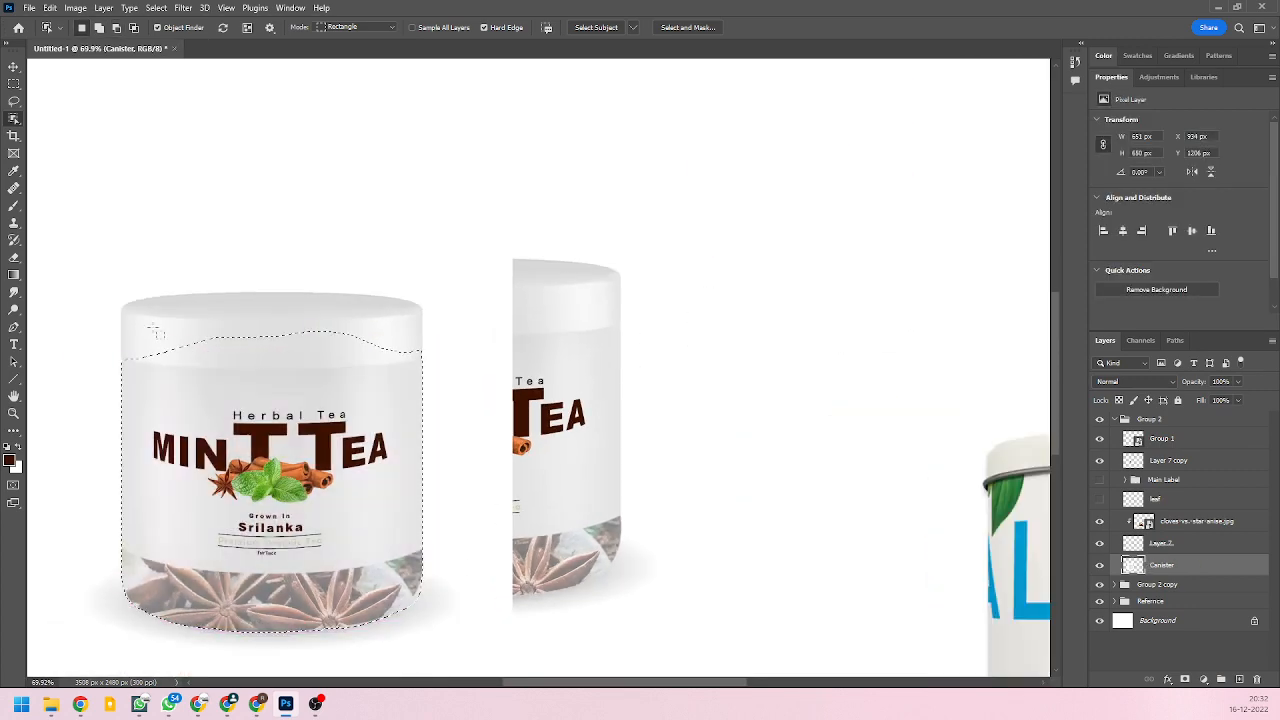
{"action": "key", "text": "q"}
{"action": "key", "text": "q"}
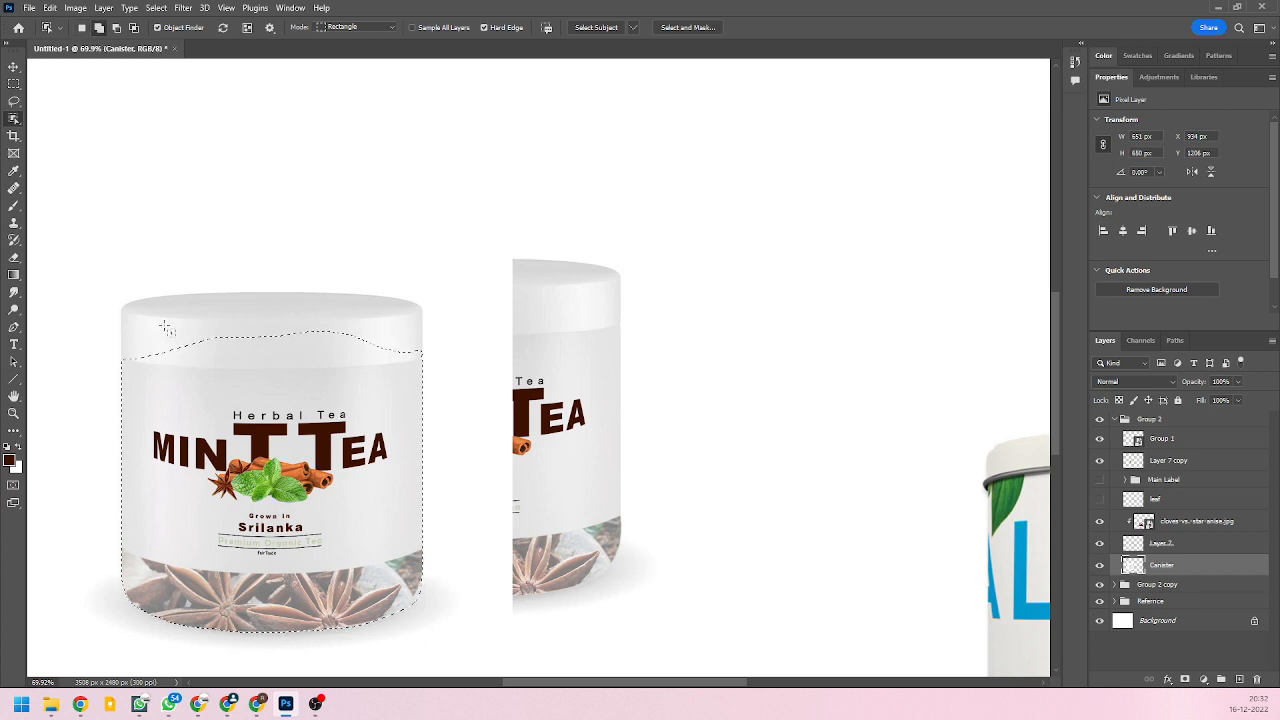
{"action": "left_click_drag", "start_coordinate": [101, 265], "coordinate": [446, 398]}
{"action": "scroll", "coordinate": [389, 409], "scroll_direction": "down", "scroll_amount": 3}
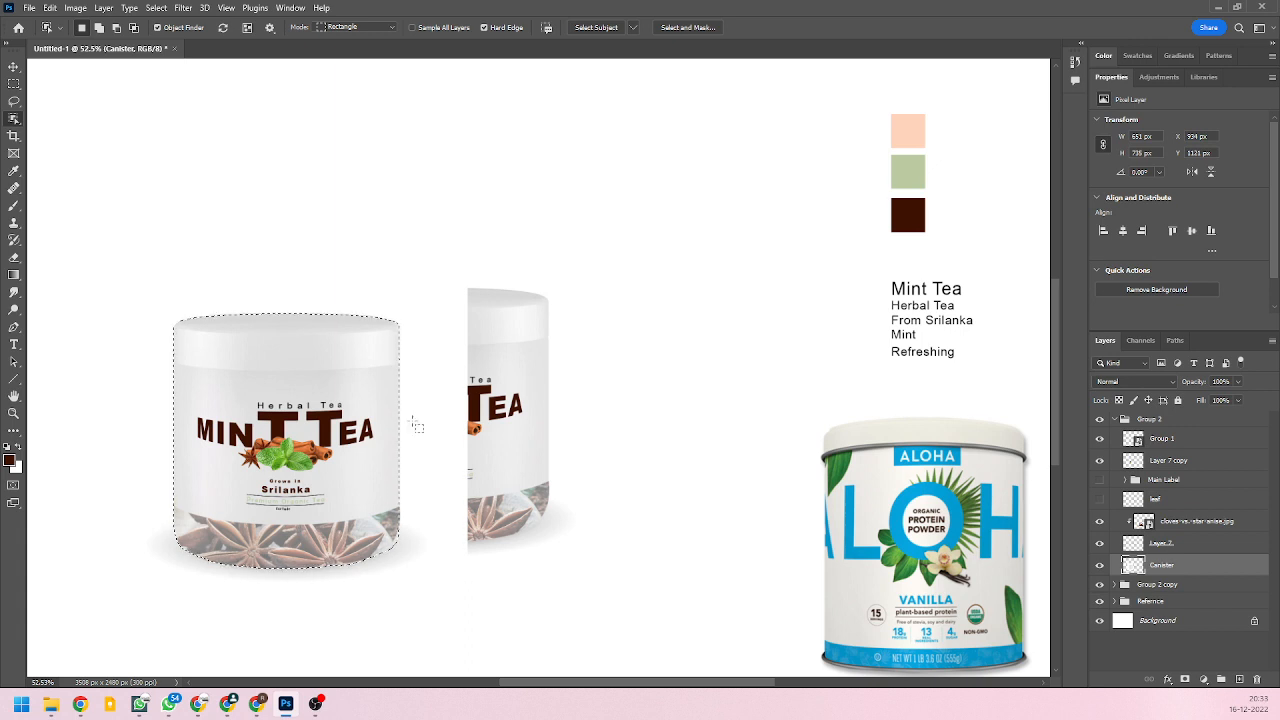
{"action": "left_click", "coordinate": [1185, 683]}
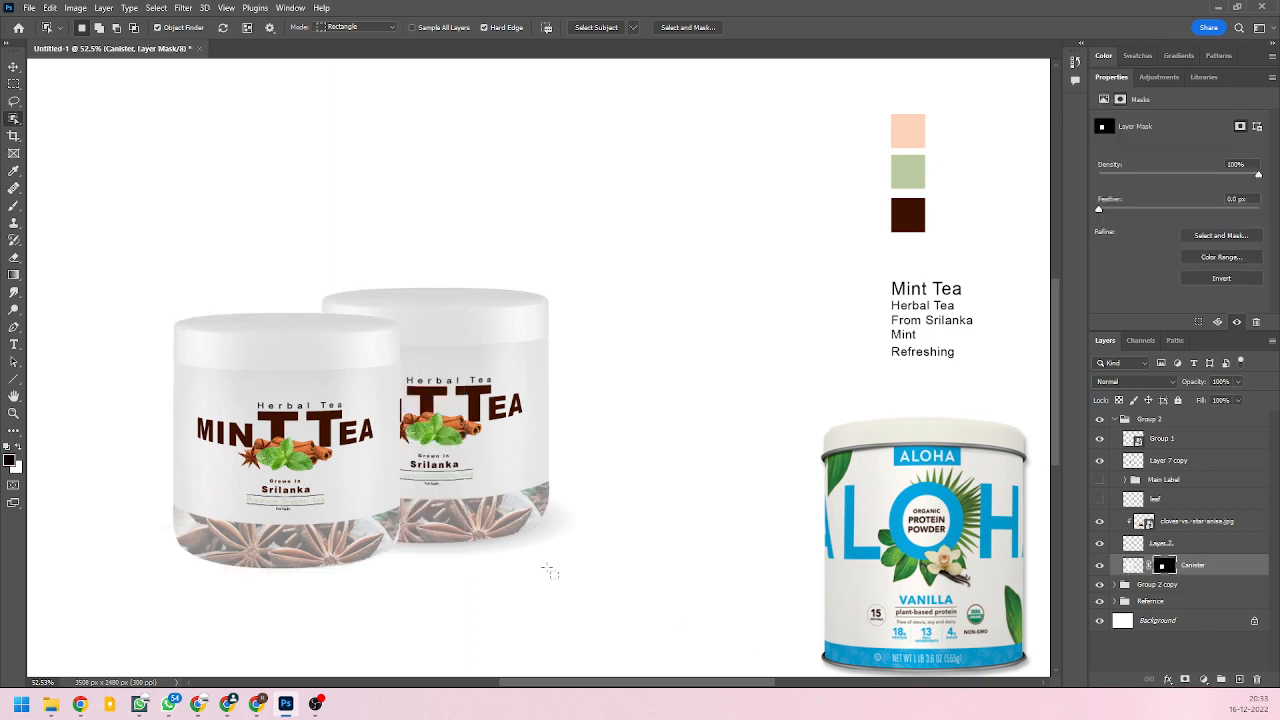
Collapse Group 2 and move the rear canister, Group 2 copy, about 93 px right and 41 px up.
{"action": "left_click", "coordinate": [14, 67]}
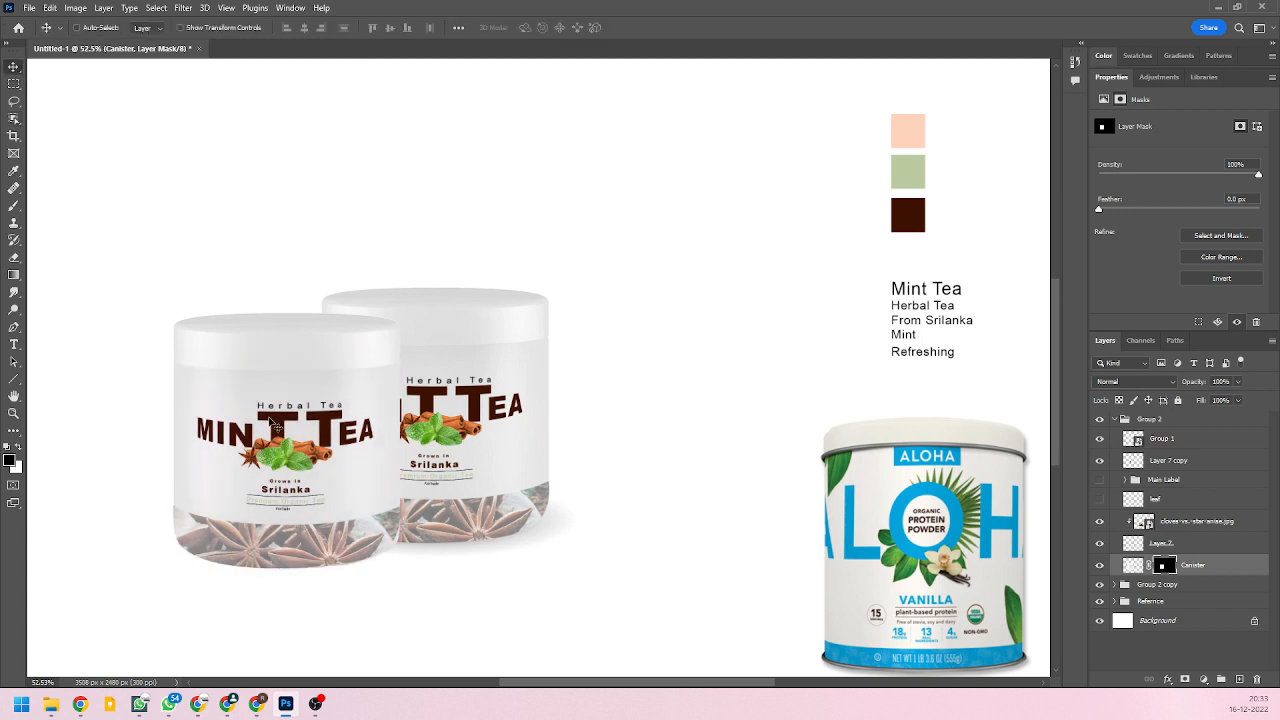
{"action": "scroll", "coordinate": [420, 505], "scroll_direction": "down", "scroll_amount": 2}
{"action": "scroll", "coordinate": [381, 460], "scroll_direction": "down", "scroll_amount": 1}
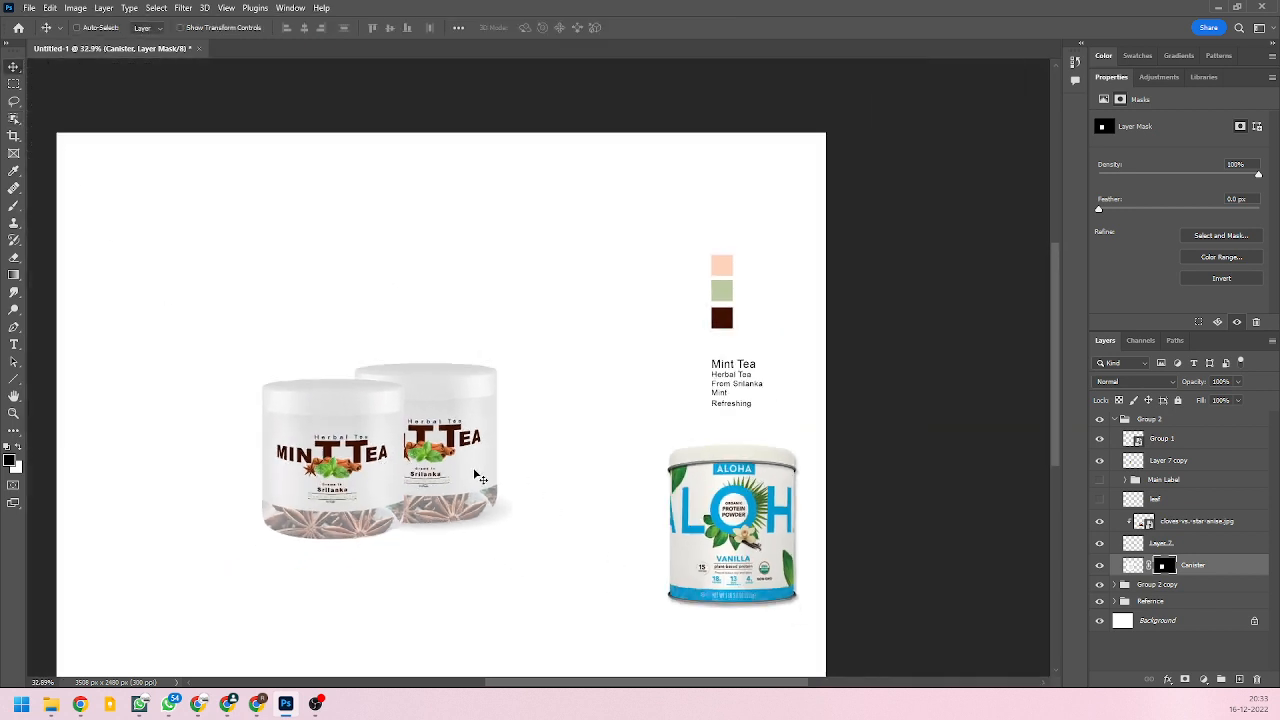
{"action": "left_click", "coordinate": [1118, 421]}
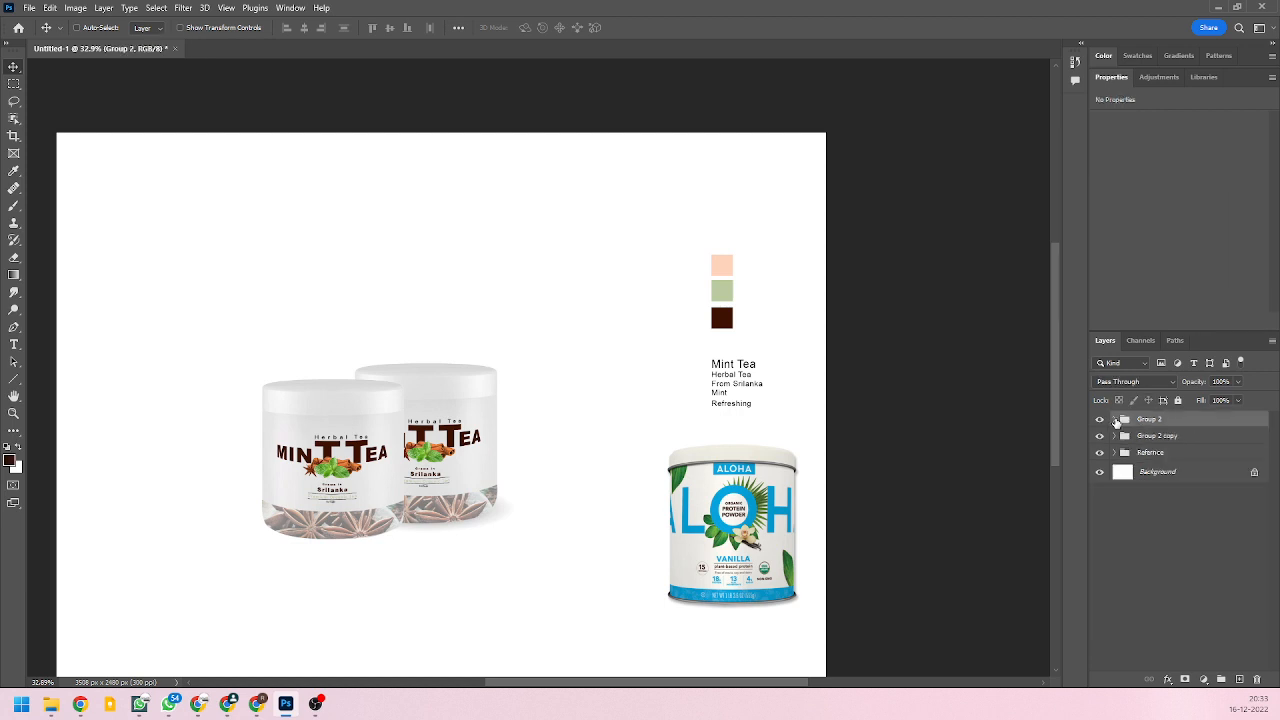
{"action": "left_click", "coordinate": [1175, 440]}
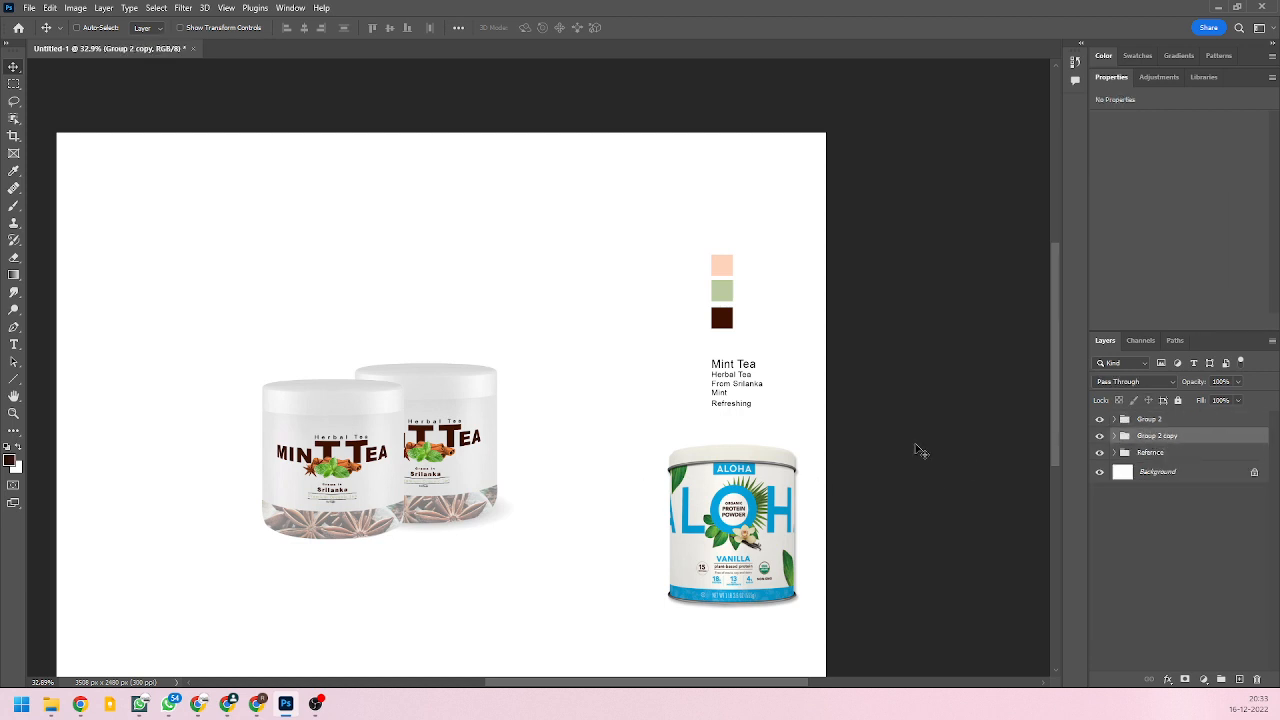
{"action": "left_click_drag", "start_coordinate": [479, 460], "coordinate": [505, 453]}
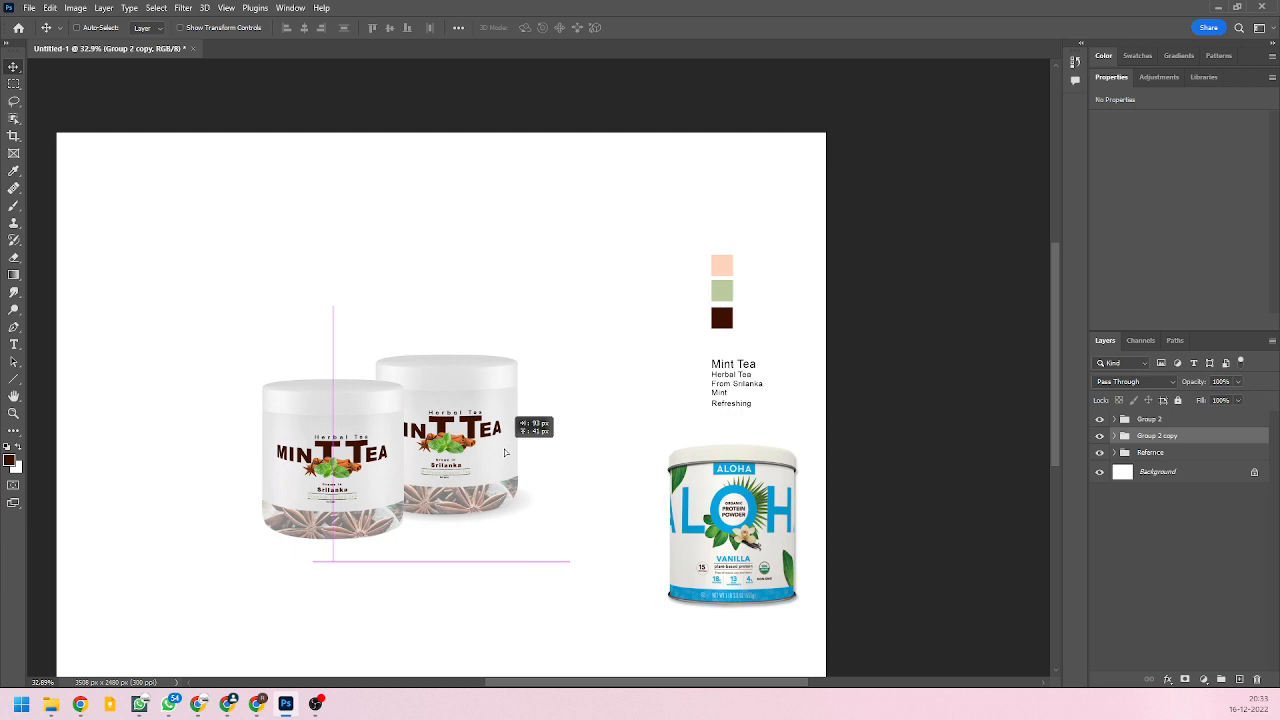
{"action": "left_click_drag", "start_coordinate": [505, 453], "coordinate": [505, 451]}
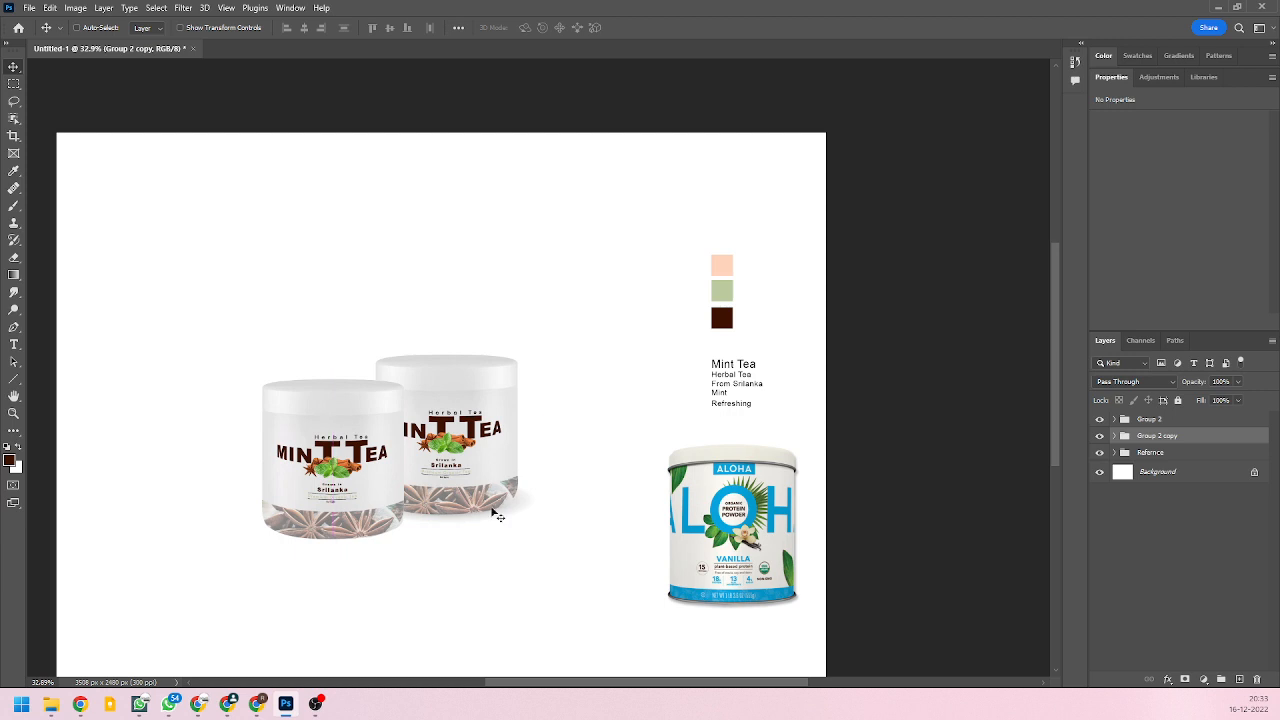
Try scaling the rear canister, Group 2 copy, down to 67.84% beside the front canister.
{"action": "key", "text": "ctrl+t"}
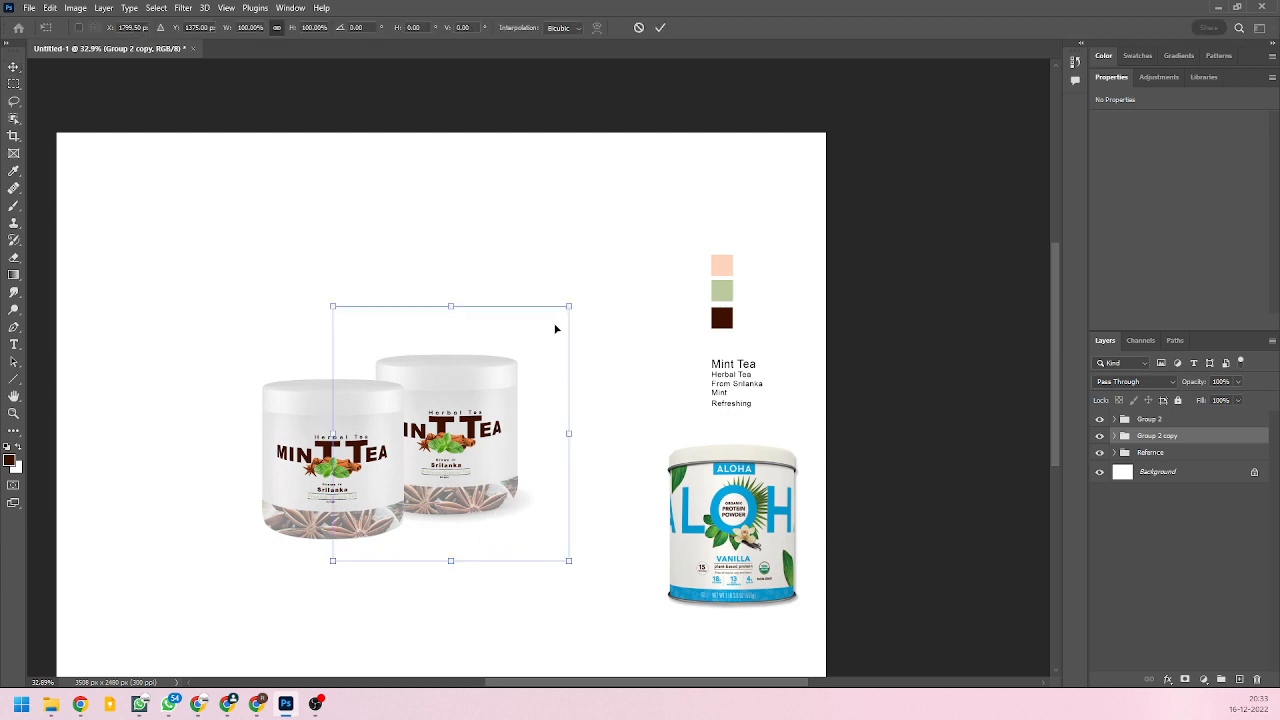
{"action": "left_click_drag", "start_coordinate": [569, 306], "coordinate": [493, 388]}
{"action": "left_click_drag", "start_coordinate": [445, 473], "coordinate": [454, 474]}
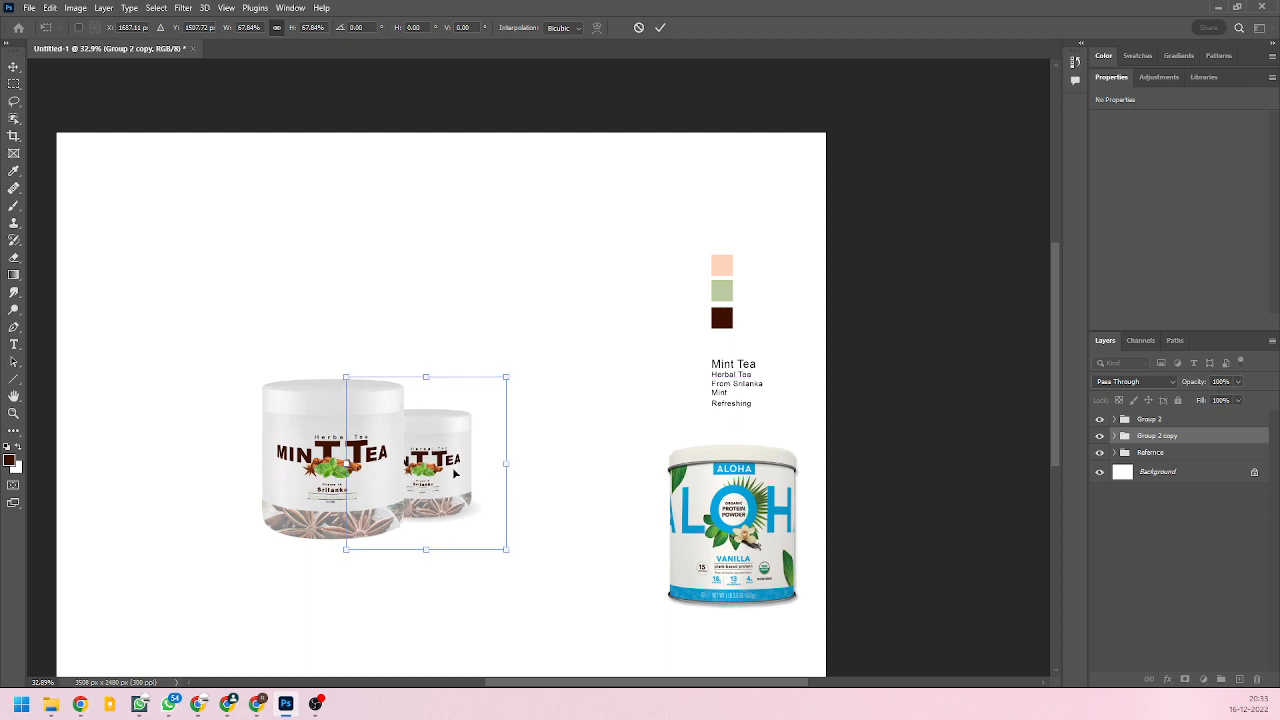
{"action": "key", "text": "Return"}
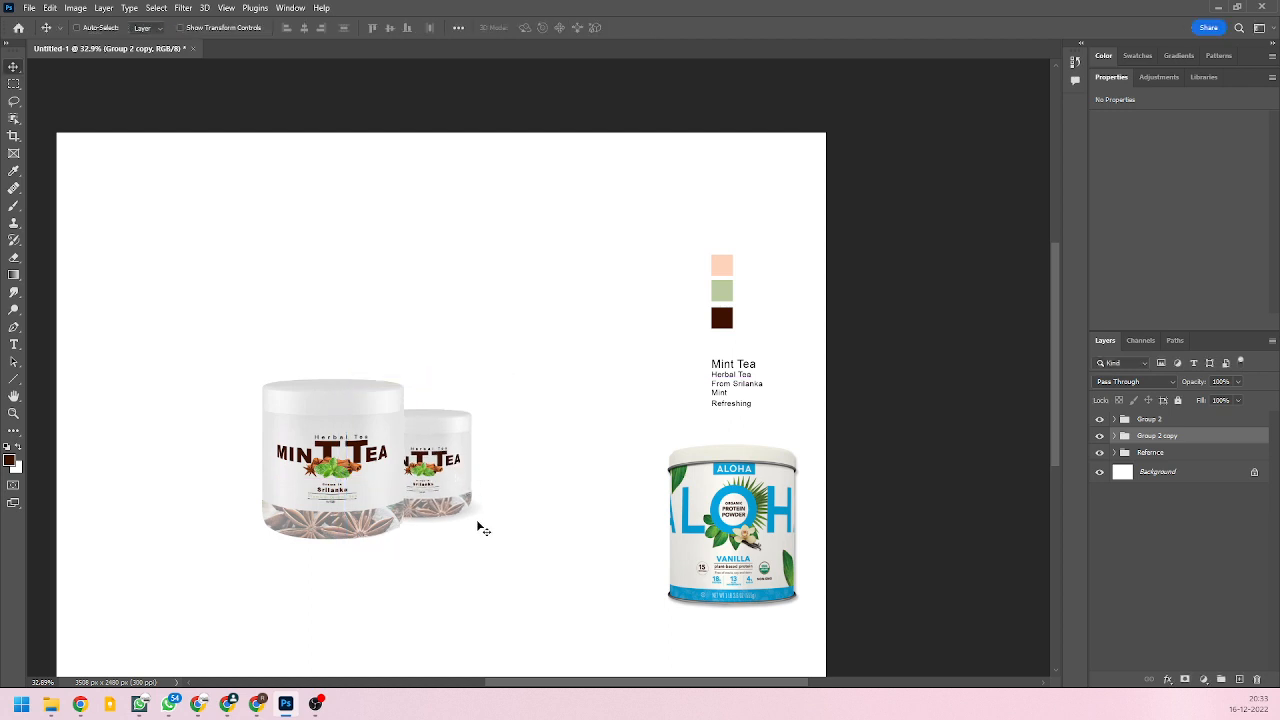
{"action": "key", "text": "ctrl+z"}
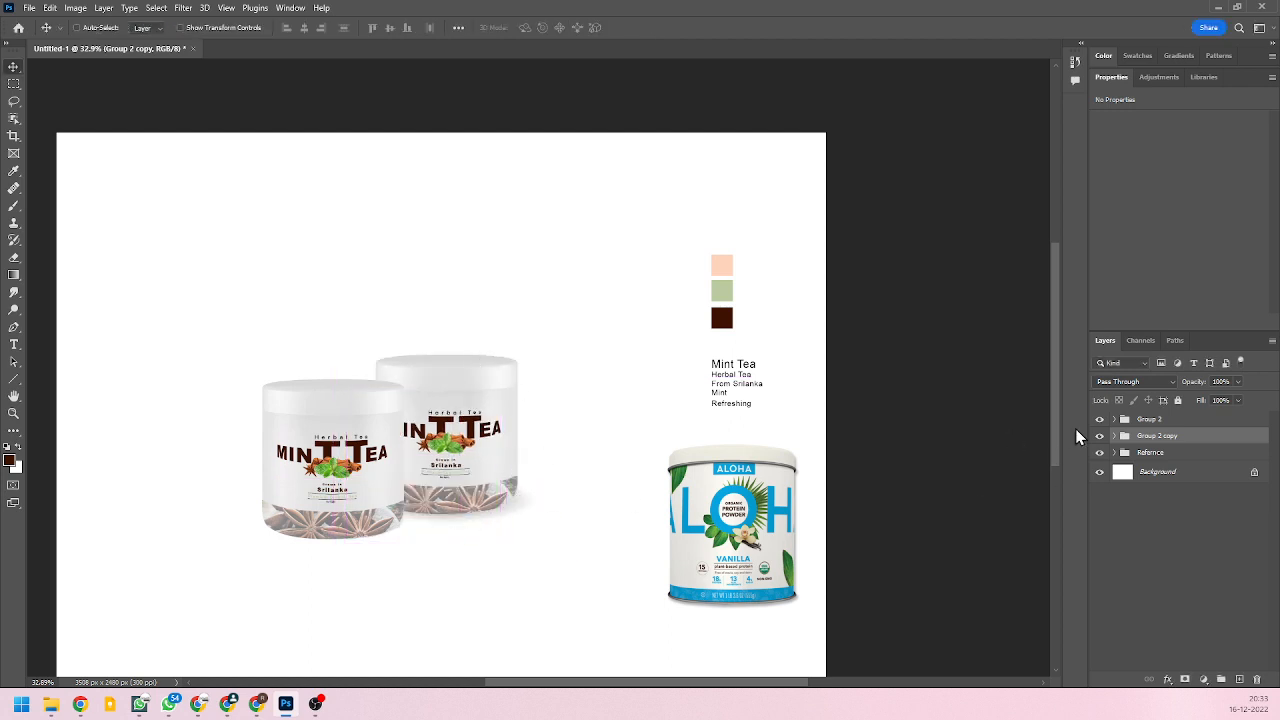
Scale the front canister, Group 2, down so it is clearly smaller than the rear one and reposition it overlapping the rear canister's lower-left side.
{"action": "left_click", "coordinate": [1151, 422]}
{"action": "key", "text": "ctrl+t"}
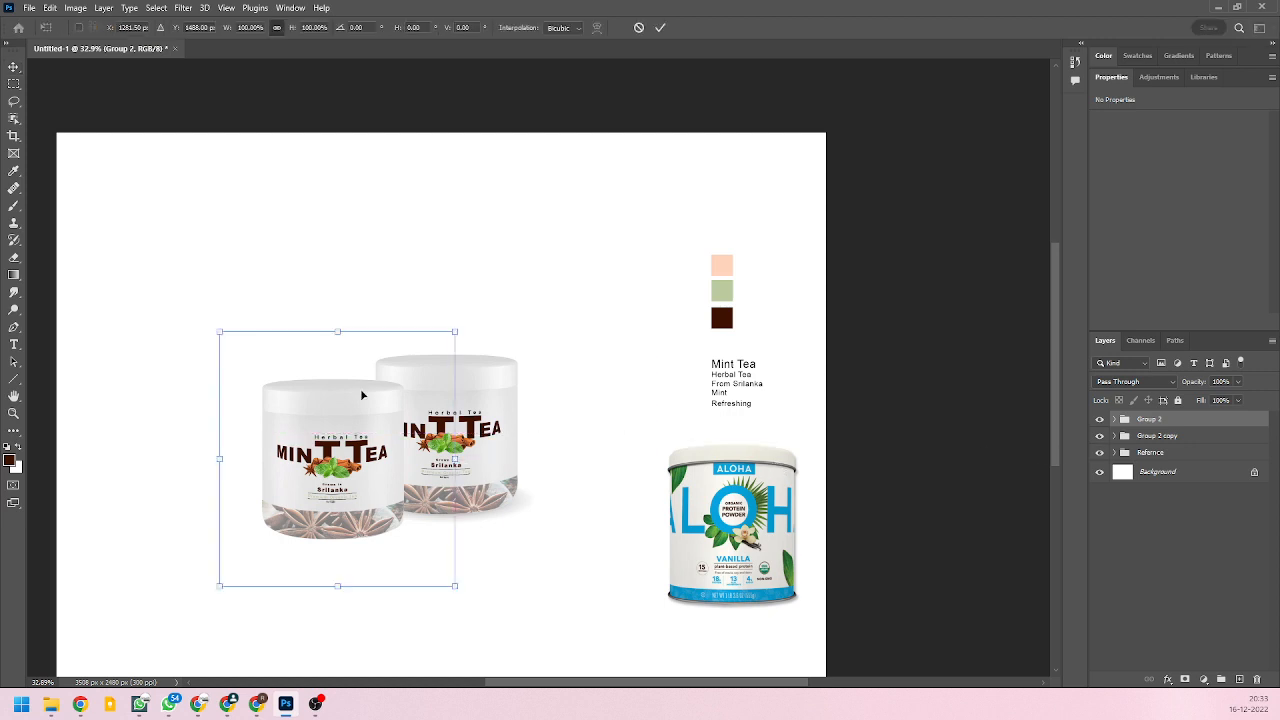
{"action": "left_click_drag", "start_coordinate": [217, 332], "coordinate": [281, 397]}
{"action": "left_click_drag", "start_coordinate": [347, 521], "coordinate": [369, 498]}
{"action": "key", "text": "Return"}
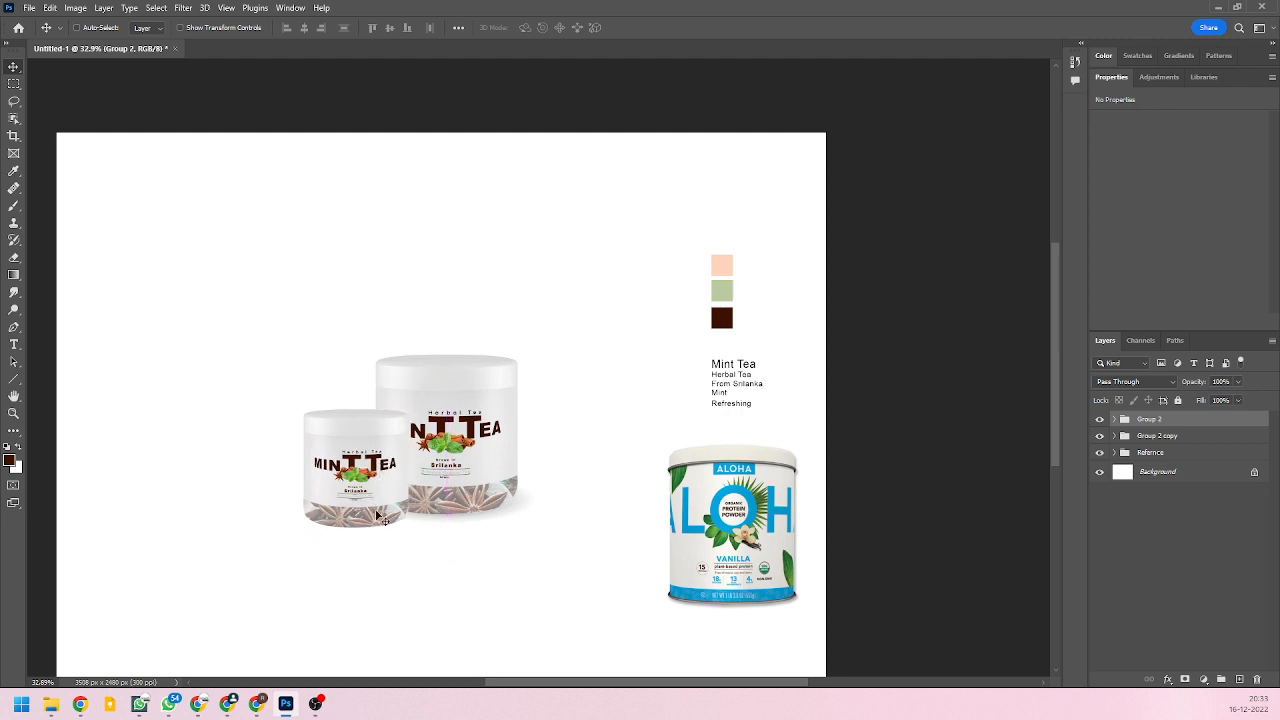
Enlarge Group 2 and Group 2 copy together to 128.28% and shift the pair slightly left and down on the page.
{"action": "scroll", "coordinate": [346, 492], "scroll_direction": "down", "scroll_amount": 2}
{"action": "left_click", "coordinate": [1191, 441], "text": "ctrl"}
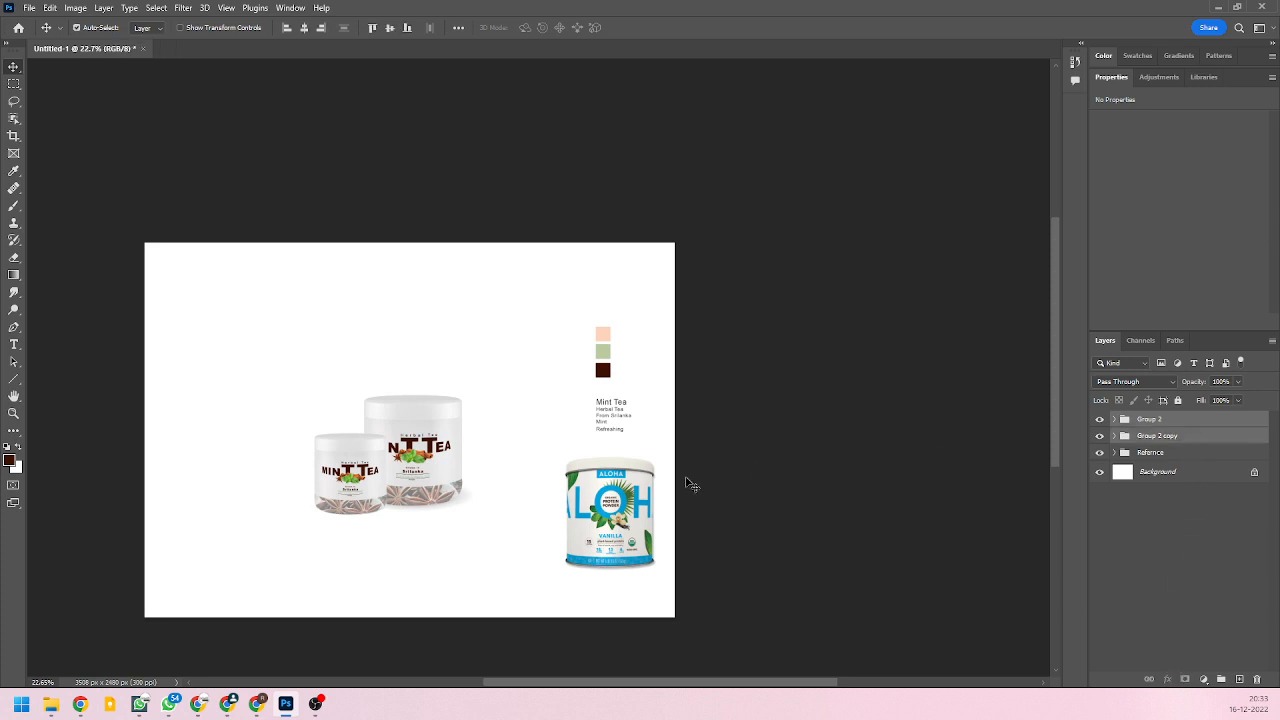
{"action": "key", "text": "ctrl+t"}
{"action": "left_click_drag", "start_coordinate": [496, 361], "coordinate": [558, 311]}
{"action": "left_click_drag", "start_coordinate": [463, 455], "coordinate": [432, 471]}
{"action": "key", "text": "Return"}
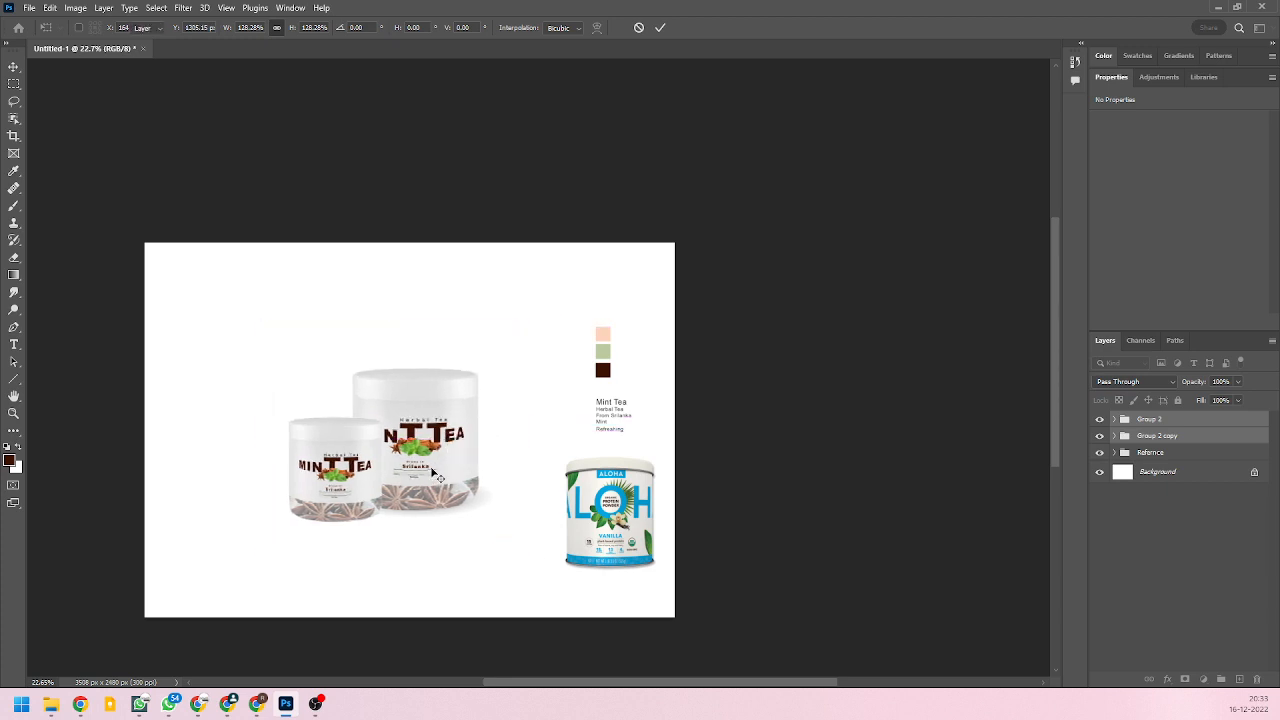
Inspect the layers inside Group 2, collapse it again, and expand Group 2 copy.
{"action": "scroll", "coordinate": [400, 520], "scroll_direction": "up", "scroll_amount": 1}
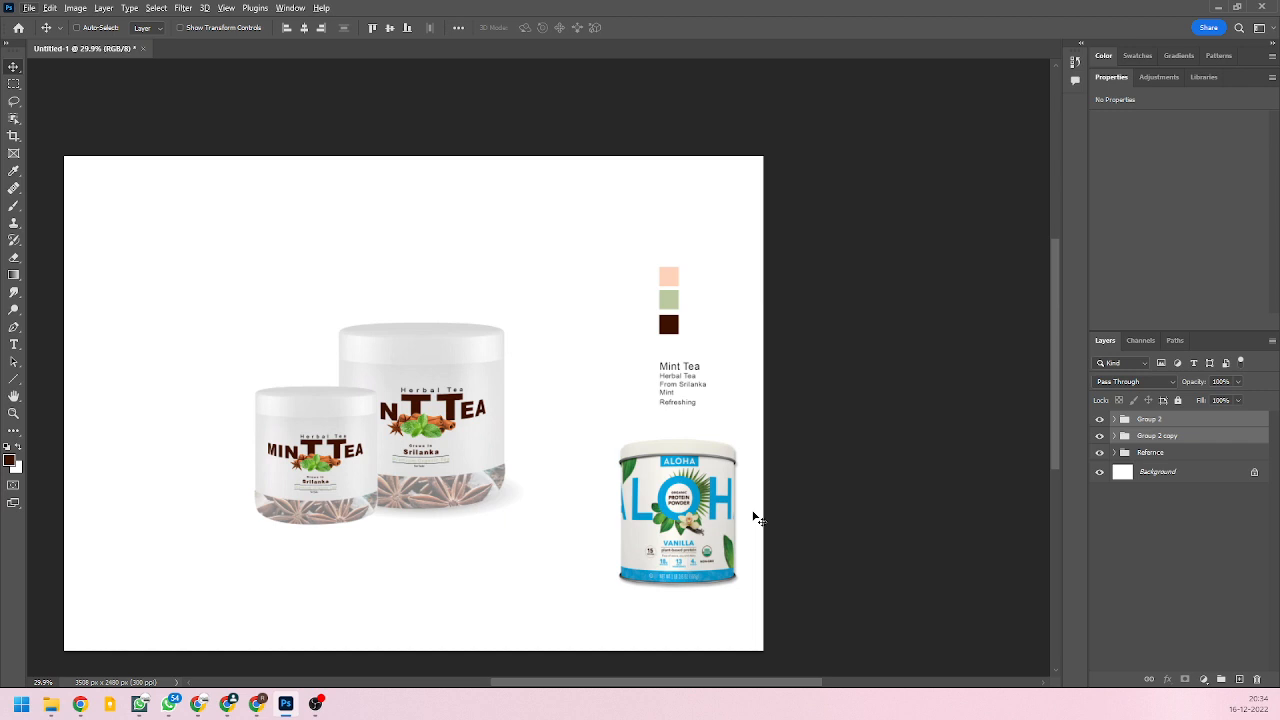
{"action": "left_click", "coordinate": [1114, 420]}
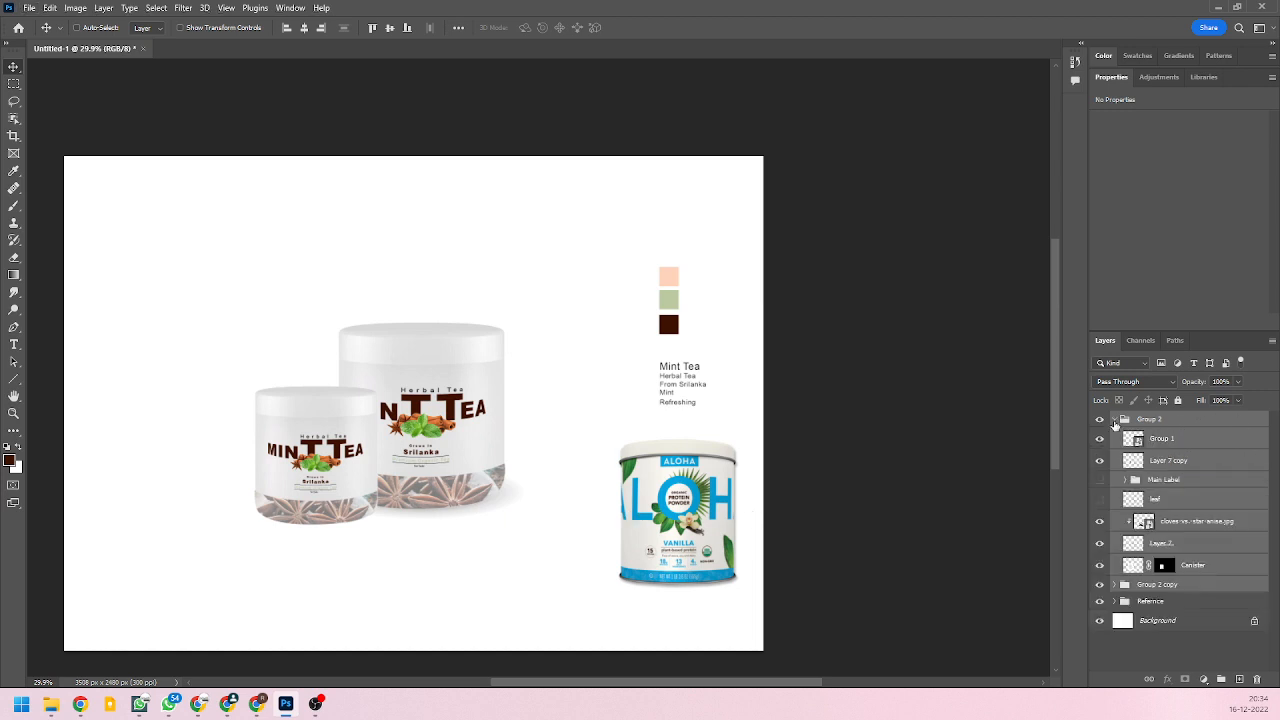
{"action": "left_click", "coordinate": [1114, 420]}
{"action": "left_click", "coordinate": [1114, 436]}
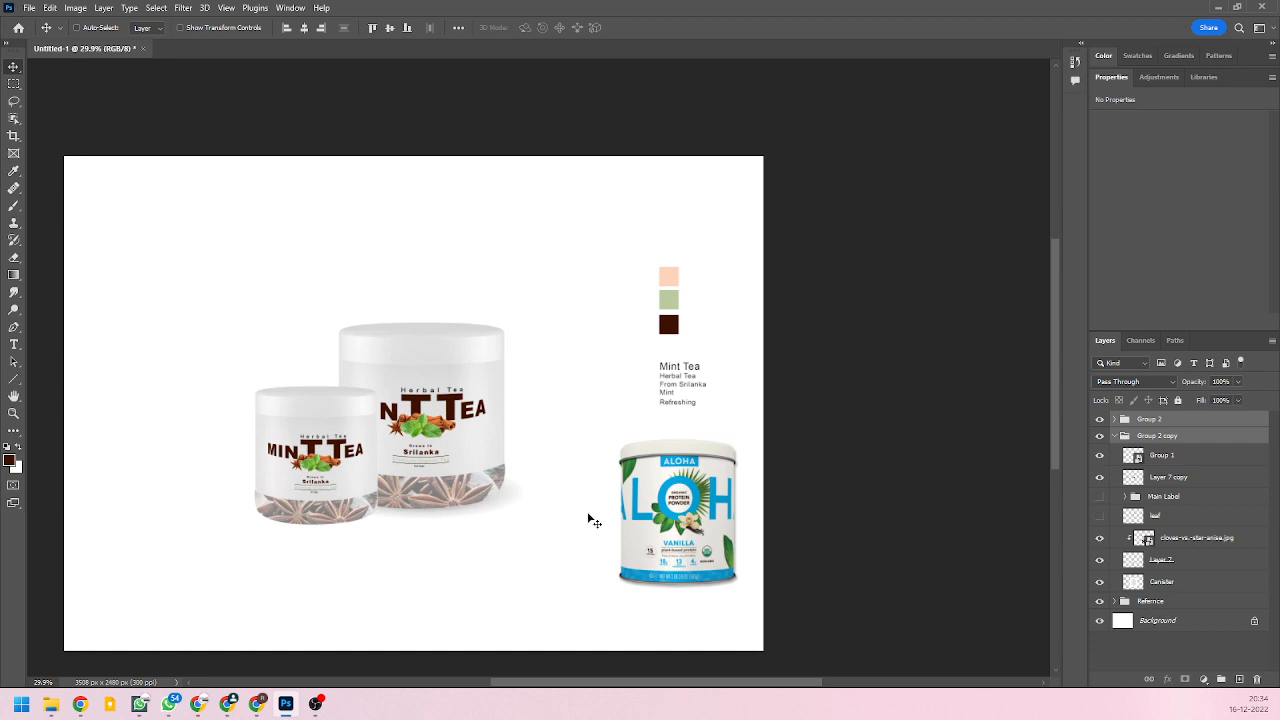
Examine the label artwork, star anise band and overlap of both canisters, up close and at page level.
{"action": "scroll", "coordinate": [355, 490], "scroll_direction": "up", "scroll_amount": 4}
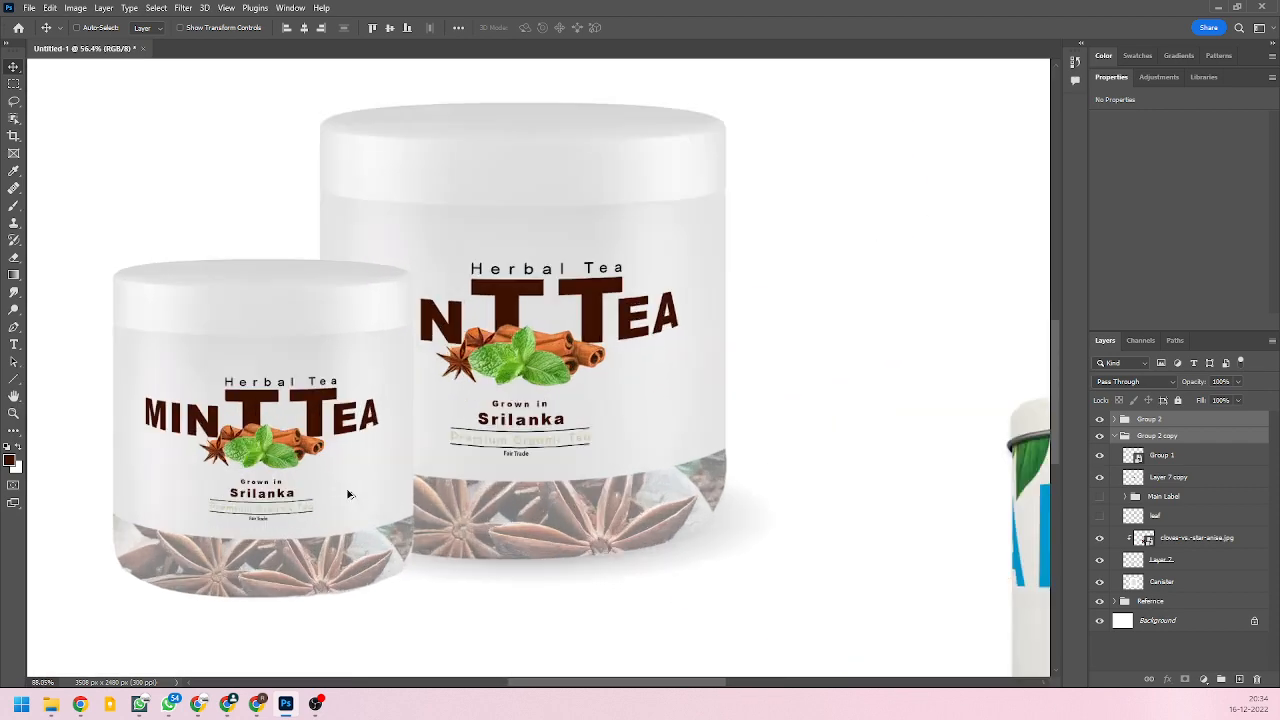
{"action": "scroll", "coordinate": [349, 494], "scroll_direction": "up", "scroll_amount": 2}
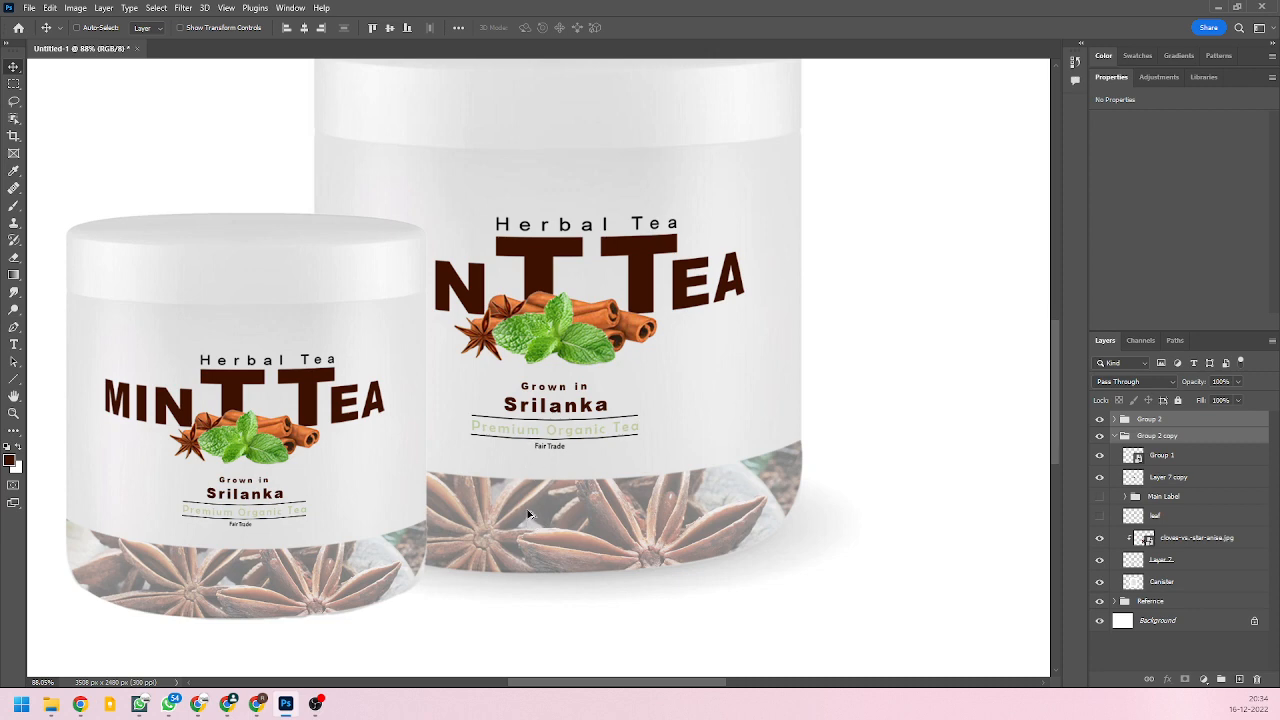
{"action": "scroll", "coordinate": [521, 546], "scroll_direction": "down", "scroll_amount": 1}
{"action": "scroll", "coordinate": [521, 546], "scroll_direction": "down", "scroll_amount": 3}
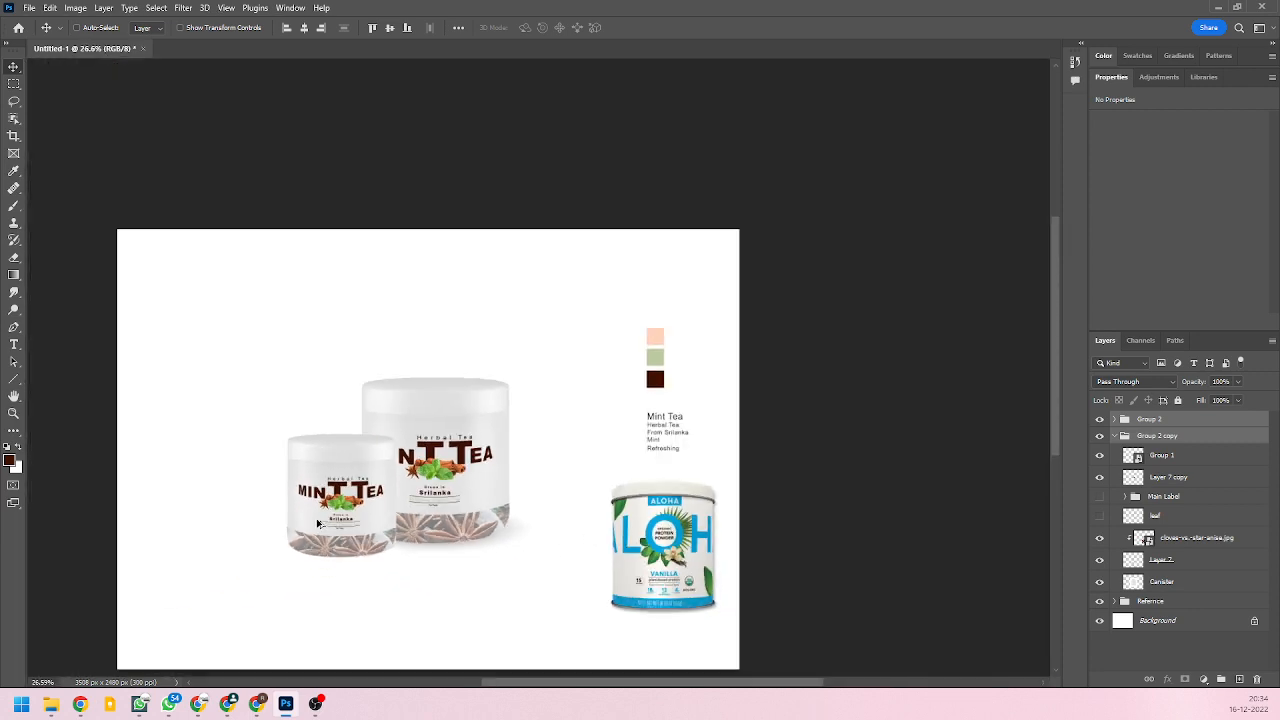
{"action": "scroll", "coordinate": [382, 532], "scroll_direction": "up", "scroll_amount": 1}
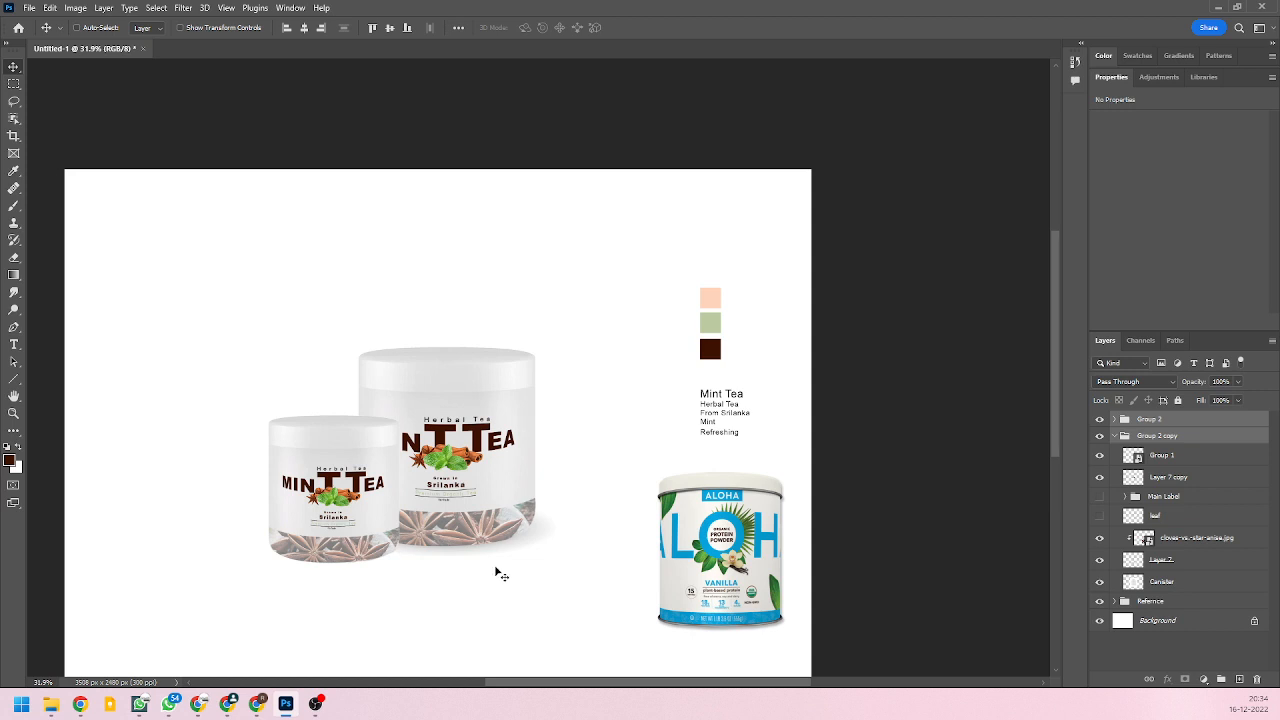
{"action": "scroll", "coordinate": [454, 510], "scroll_direction": "up", "scroll_amount": 3}
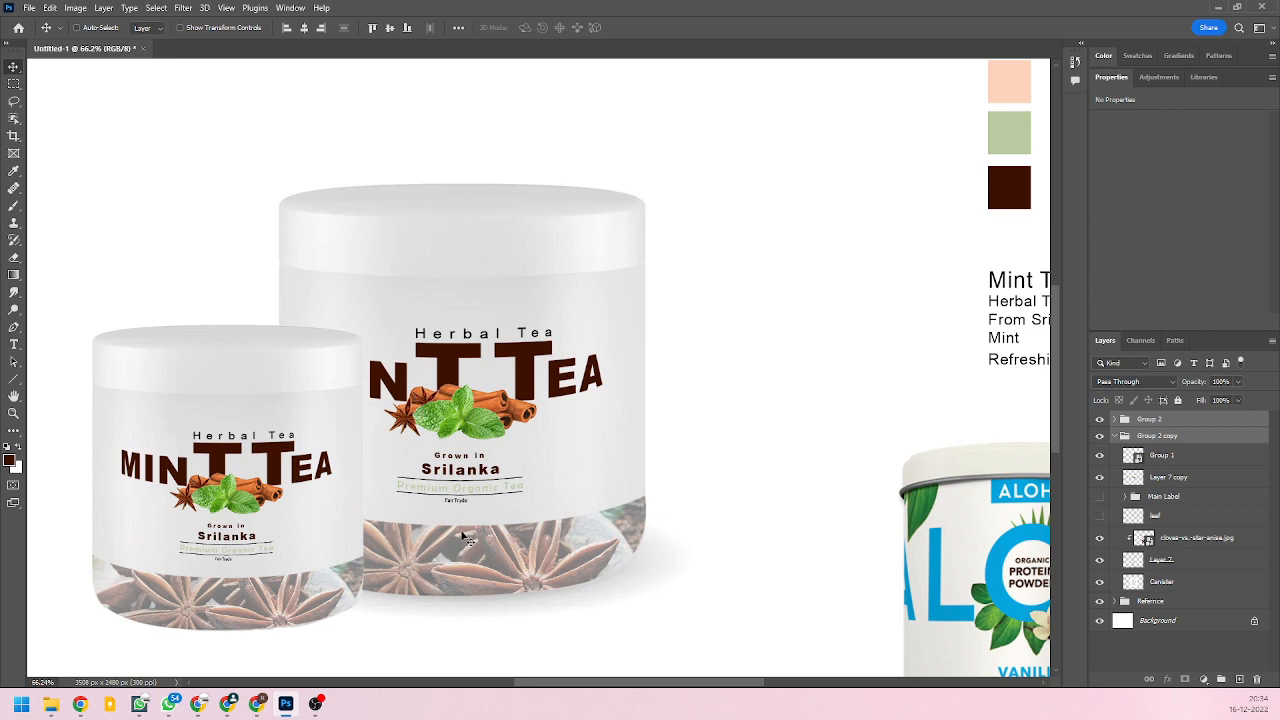
{"action": "scroll", "coordinate": [465, 569], "scroll_direction": "down", "scroll_amount": 1}
{"action": "scroll", "coordinate": [465, 569], "scroll_direction": "down", "scroll_amount": 3}
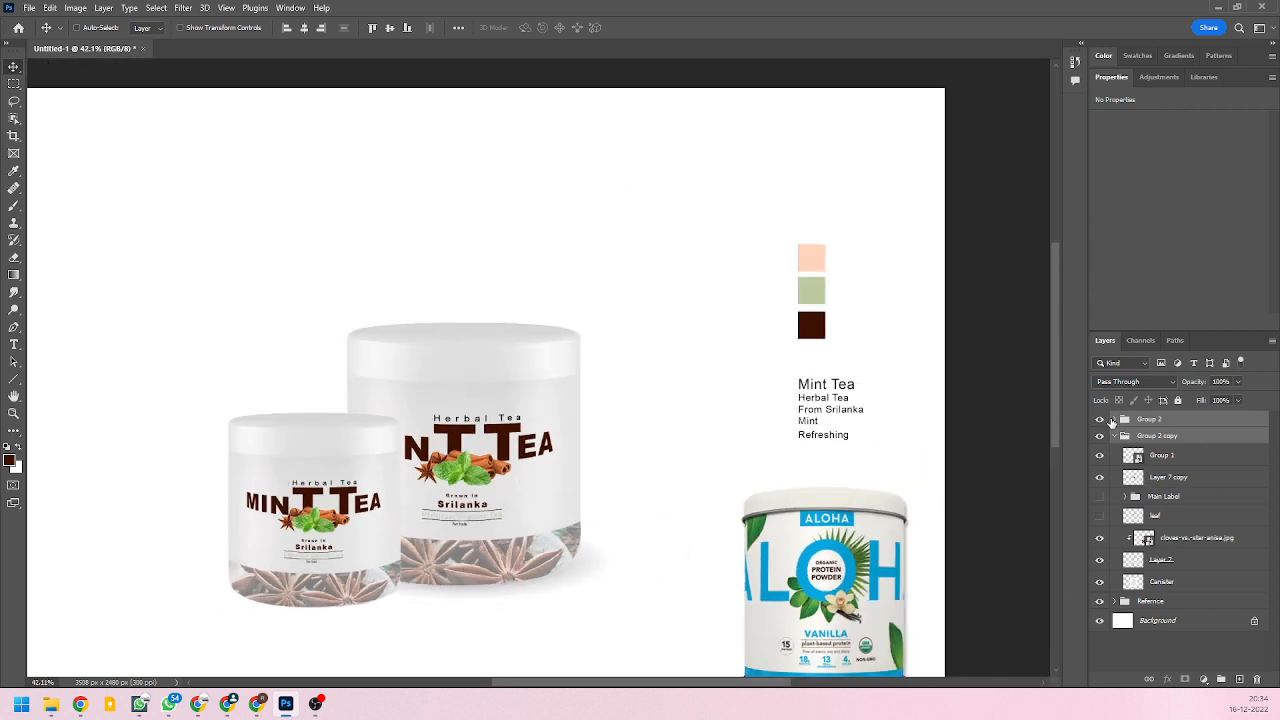
Review the layers of Group 2 alongside Group 2 copy and its Main Label group, leaving Group 2 and Main Label collapsed.
{"action": "left_click", "coordinate": [1114, 421]}
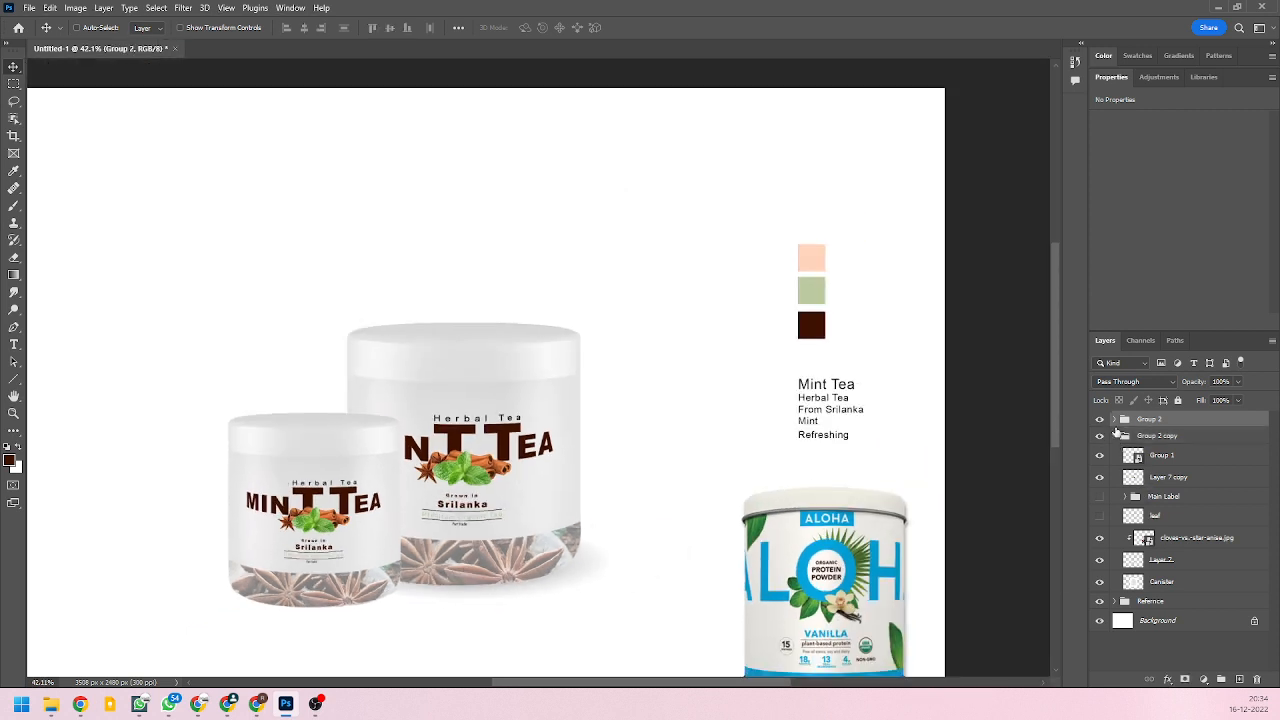
{"action": "left_click", "coordinate": [1114, 420]}
{"action": "scroll", "coordinate": [1159, 488], "scroll_direction": "down", "scroll_amount": 1}
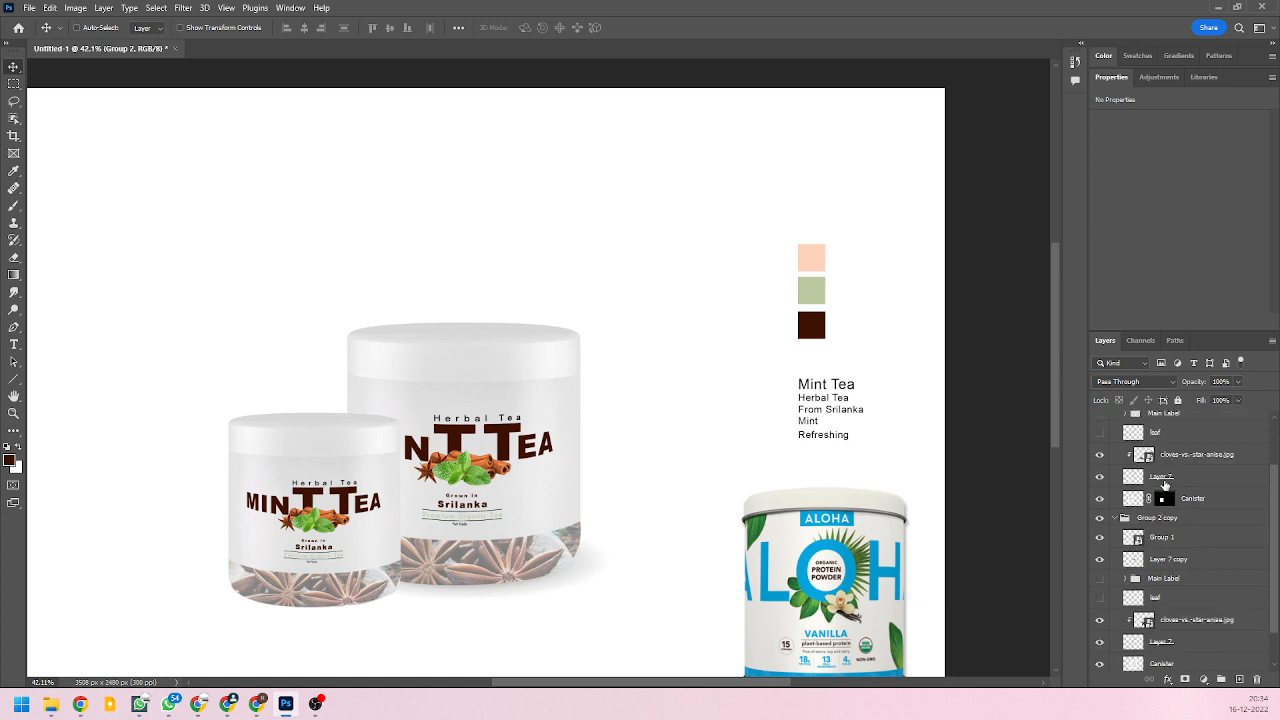
{"action": "scroll", "coordinate": [1164, 523], "scroll_direction": "up", "scroll_amount": 1}
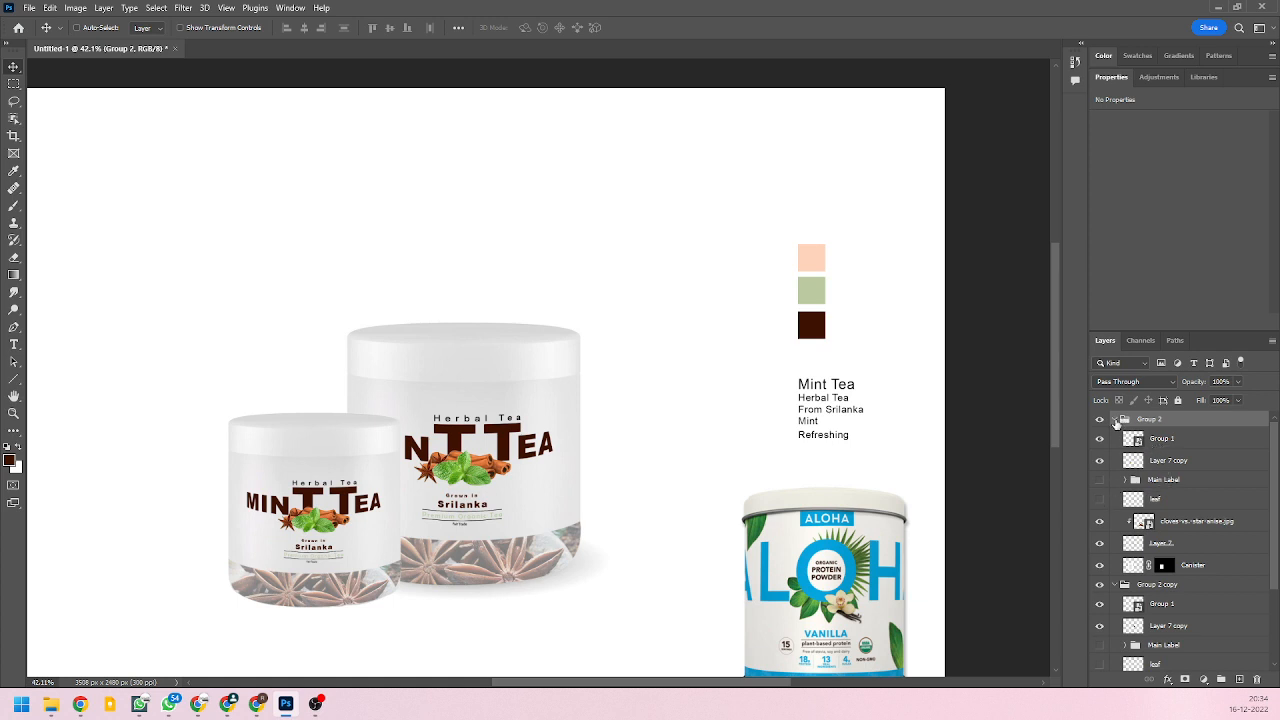
{"action": "left_click", "coordinate": [1115, 420]}
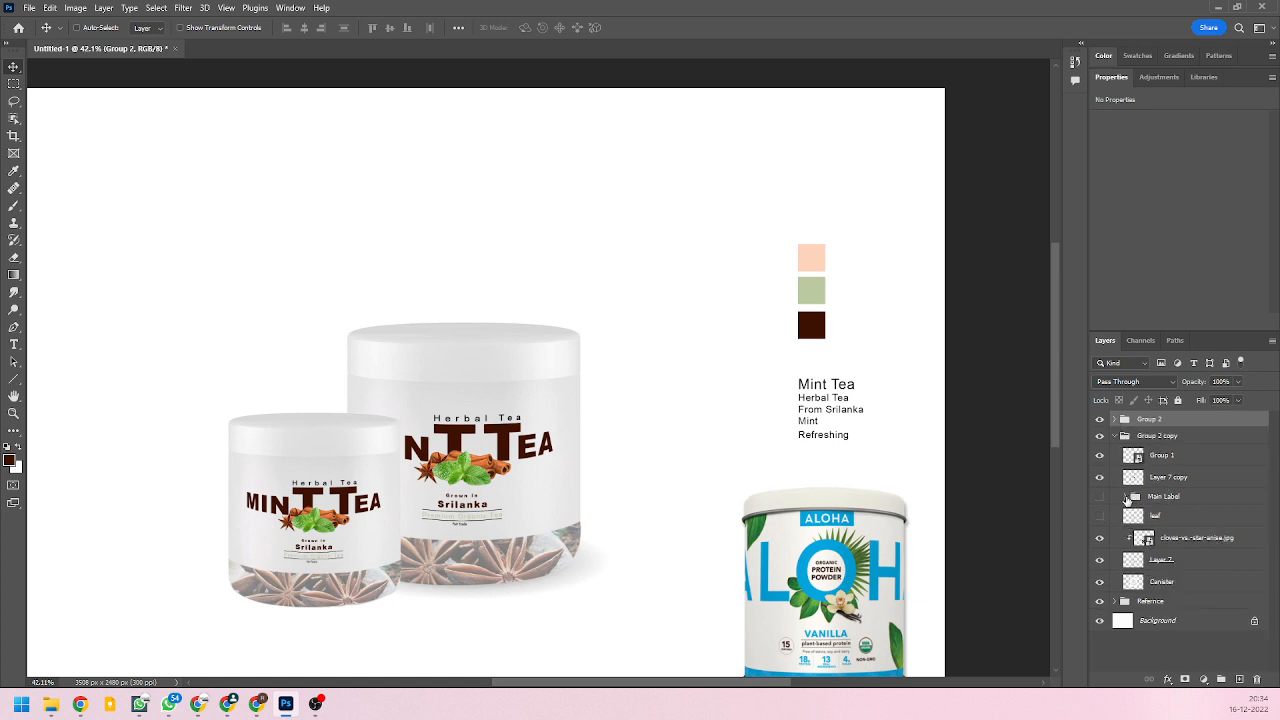
{"action": "left_click", "coordinate": [1126, 497]}
{"action": "left_click", "coordinate": [1126, 497]}
Collapse the Properties area to give the layer list the full height, and show the whole mockup page.
{"action": "double_click", "coordinate": [1108, 80]}
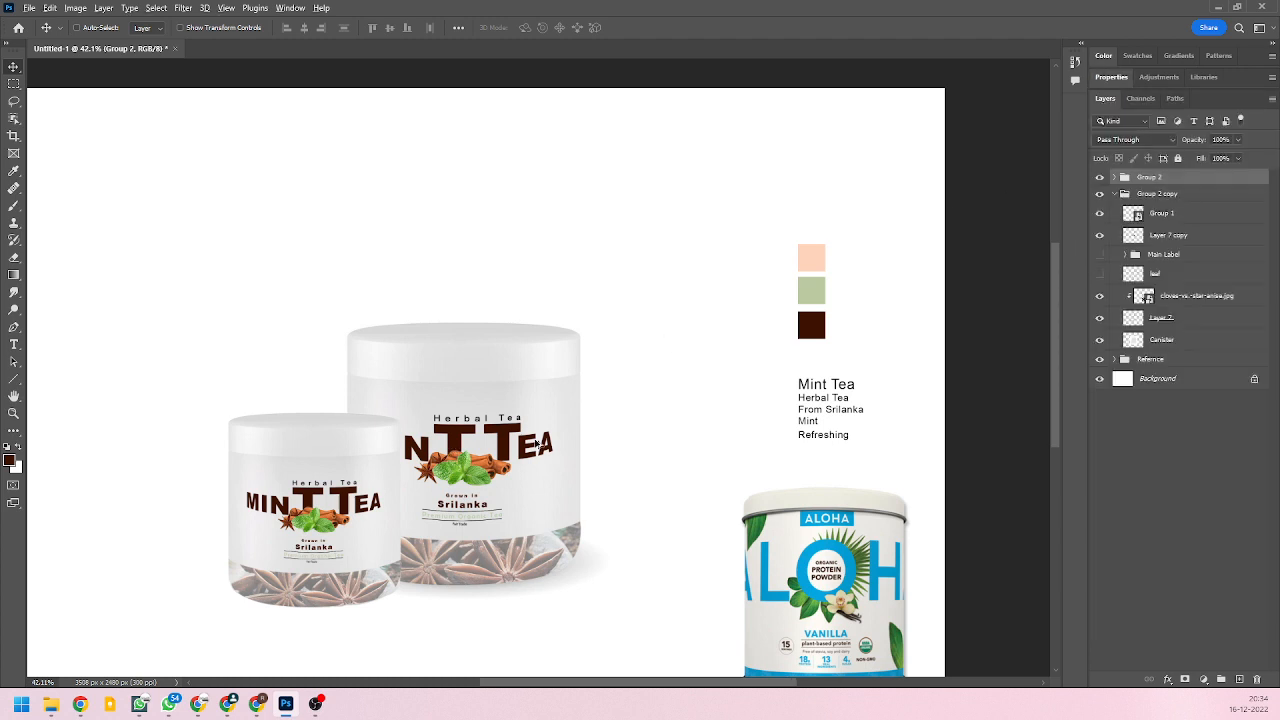
{"action": "scroll", "coordinate": [536, 443], "scroll_direction": "down", "scroll_amount": 3}
{"action": "scroll", "coordinate": [389, 509], "scroll_direction": "up", "scroll_amount": 1}
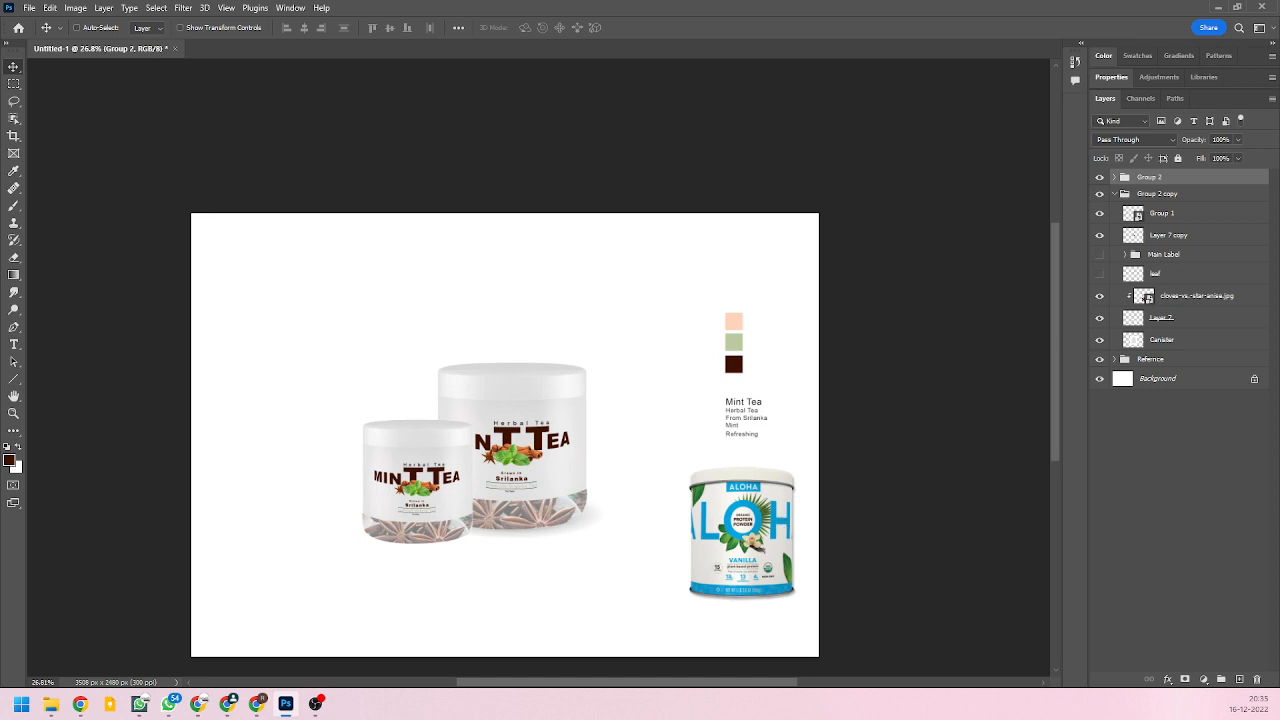
{"action": "mouse_move", "coordinate": [329, 713]}
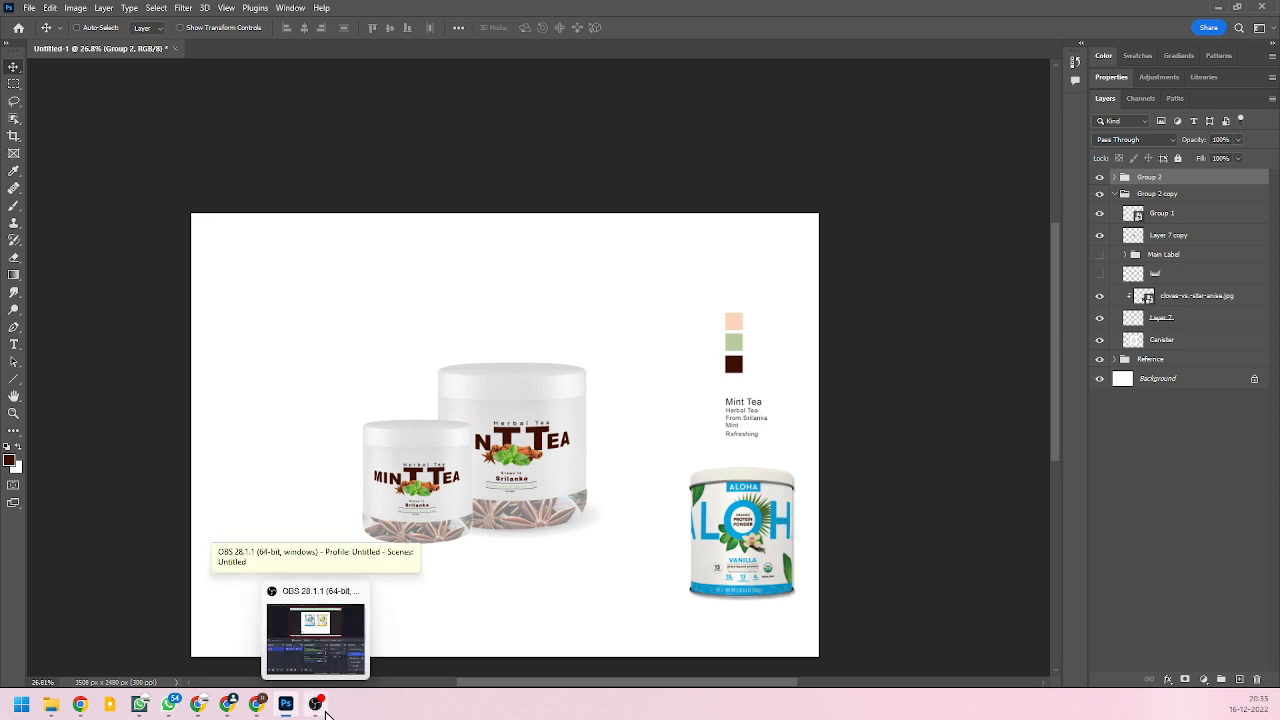